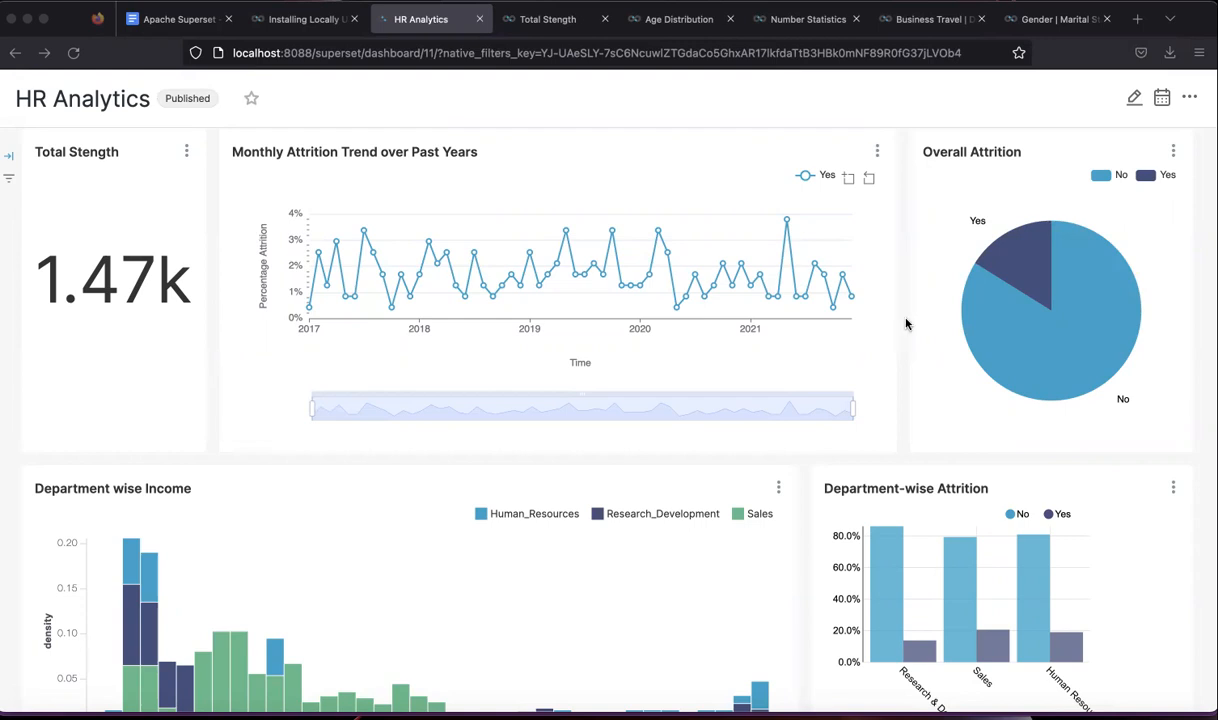
- Scroll through the currently open documentation page
{"action": "scroll", "coordinate": [906, 324], "scroll_direction": "up", "scroll_amount": 3}
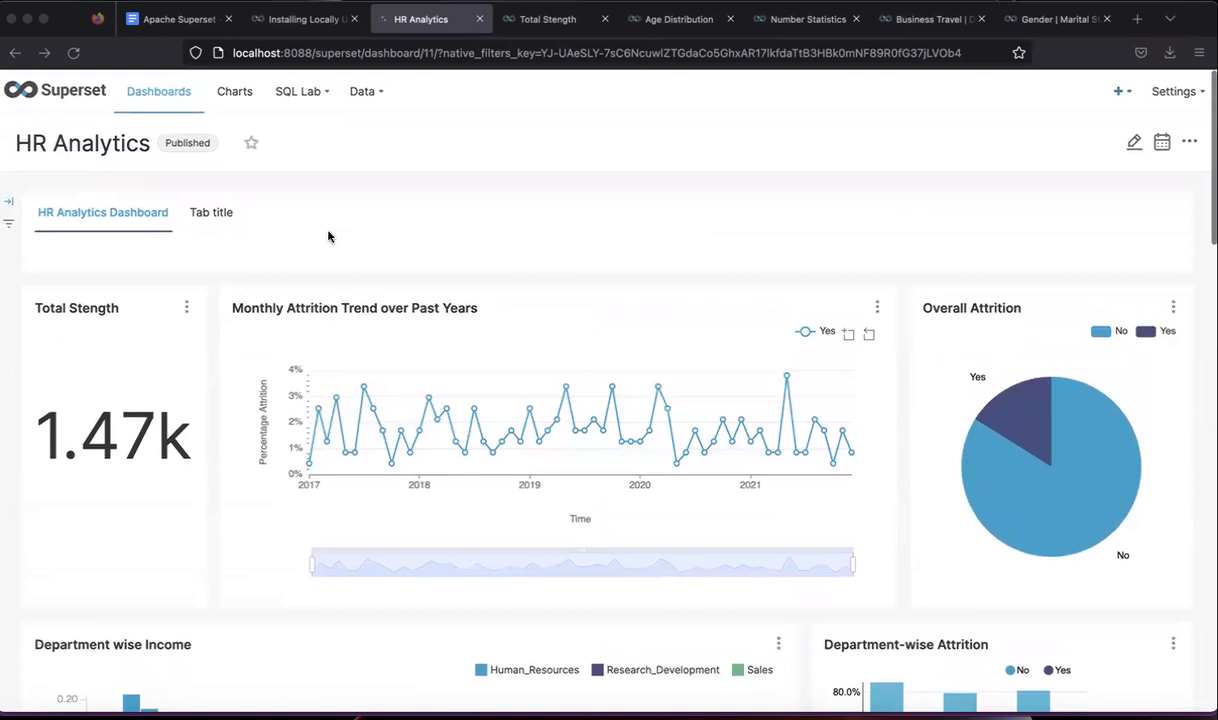
{"action": "scroll", "coordinate": [374, 268], "scroll_direction": "down", "scroll_amount": 2}
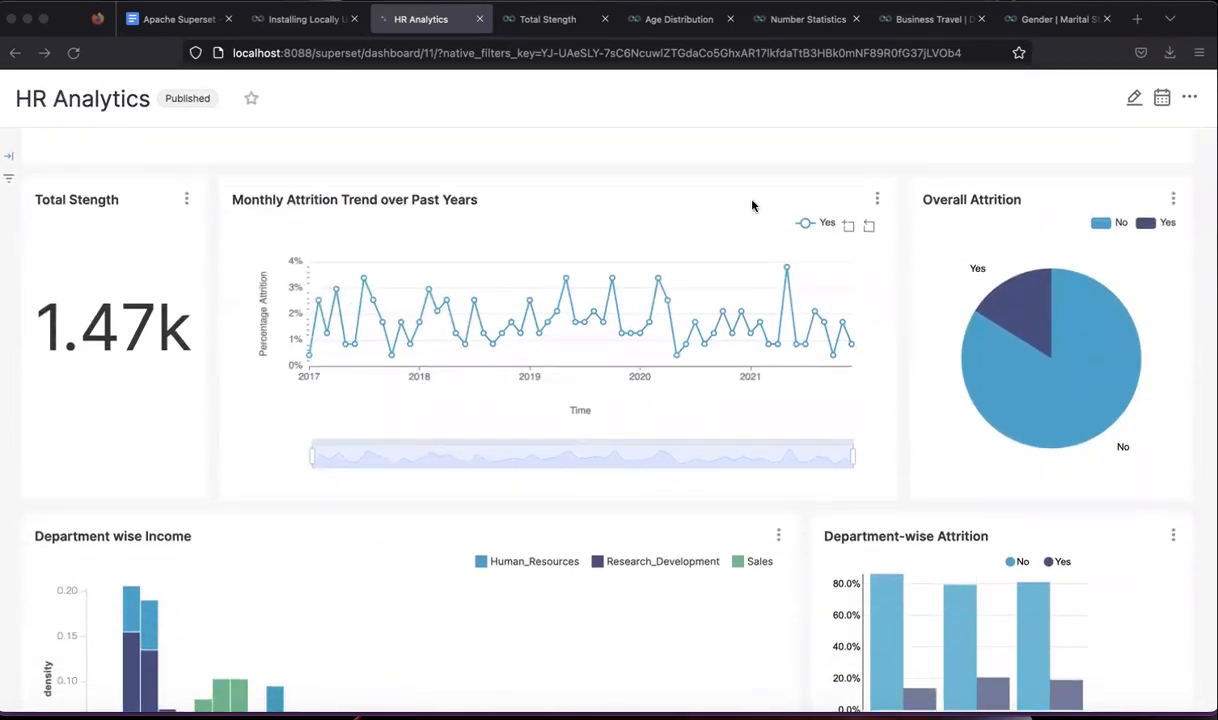
{"action": "scroll", "coordinate": [892, 400], "scroll_direction": "down", "scroll_amount": 1}
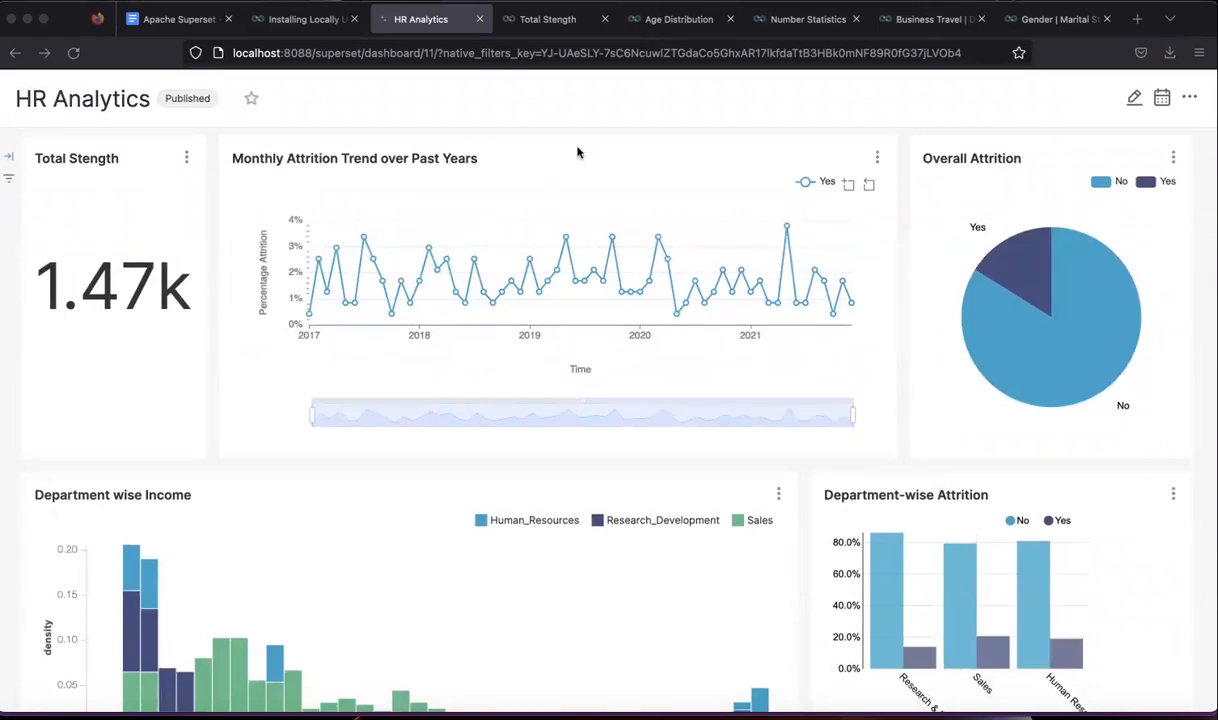
{"action": "scroll", "coordinate": [893, 418], "scroll_direction": "down", "scroll_amount": 2}
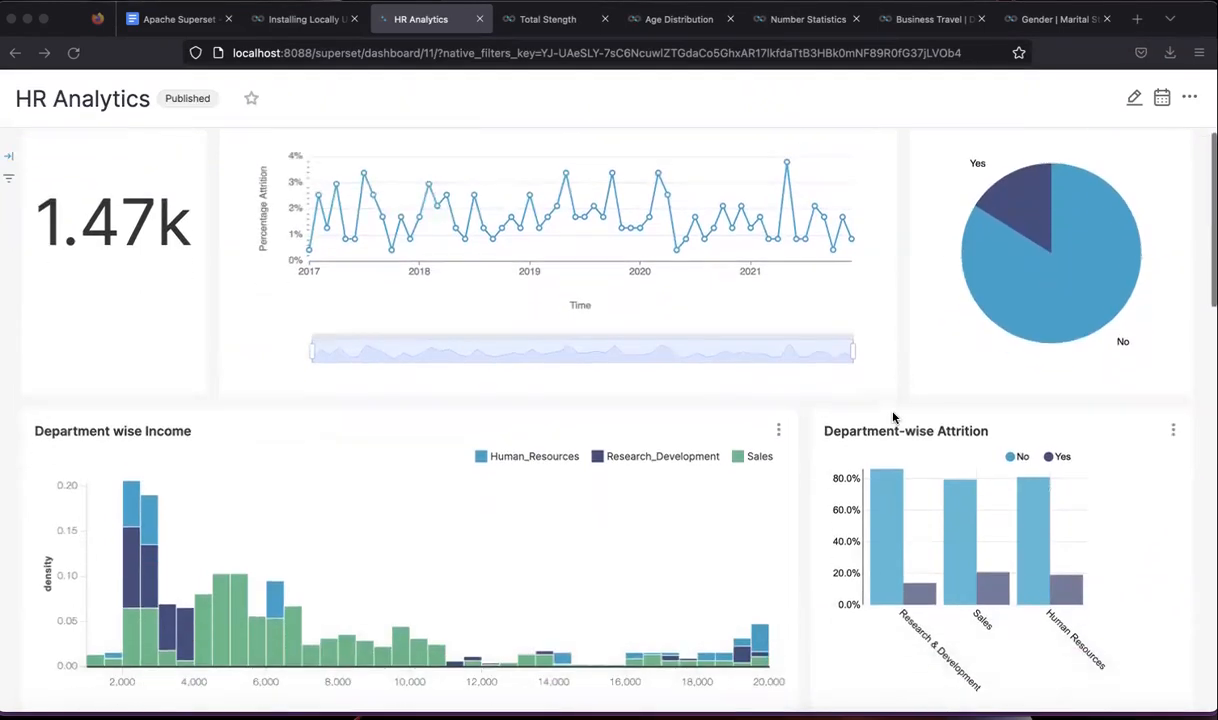
{"action": "scroll", "coordinate": [807, 488], "scroll_direction": "down", "scroll_amount": 3}
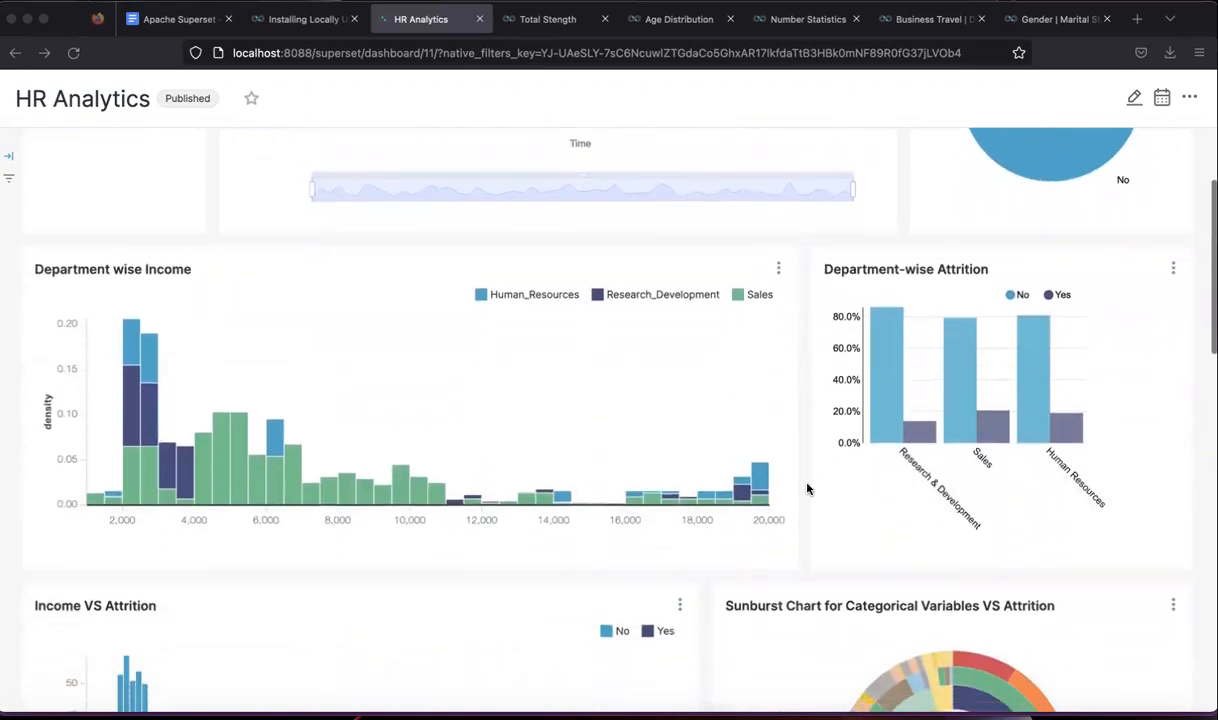
{"action": "scroll", "coordinate": [807, 488], "scroll_direction": "down", "scroll_amount": 3}
{"action": "scroll", "coordinate": [807, 488], "scroll_direction": "down", "scroll_amount": 5}
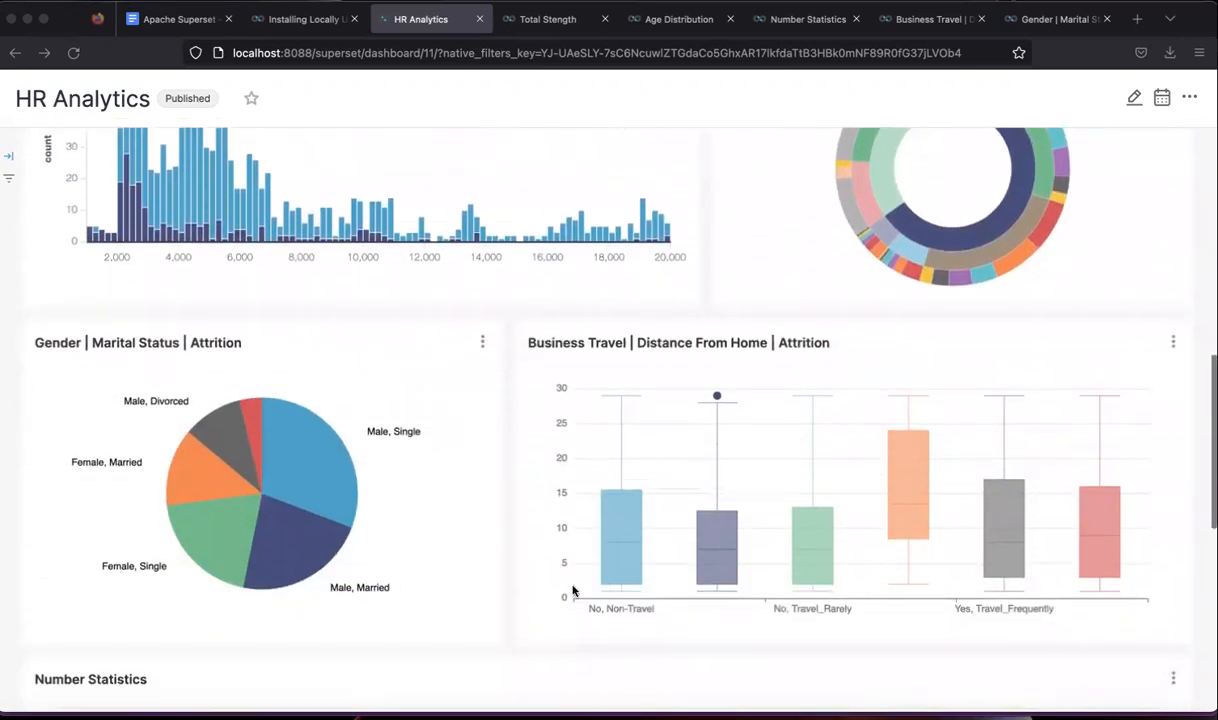
{"action": "scroll", "coordinate": [527, 600], "scroll_direction": "down", "scroll_amount": 3}
{"action": "scroll", "coordinate": [527, 600], "scroll_direction": "down", "scroll_amount": 4}
{"action": "scroll", "coordinate": [527, 600], "scroll_direction": "down", "scroll_amount": 2}
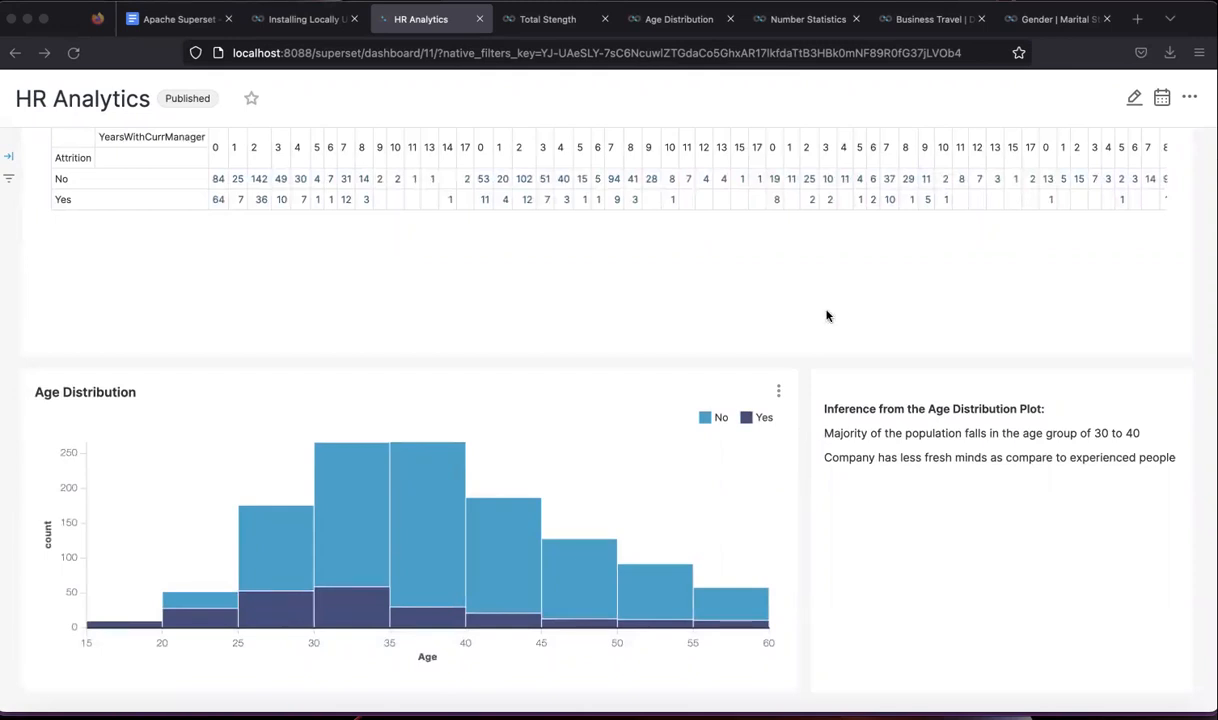
{"action": "scroll", "coordinate": [810, 400], "scroll_direction": "up", "scroll_amount": 5}
{"action": "scroll", "coordinate": [826, 315], "scroll_direction": "up", "scroll_amount": 15}
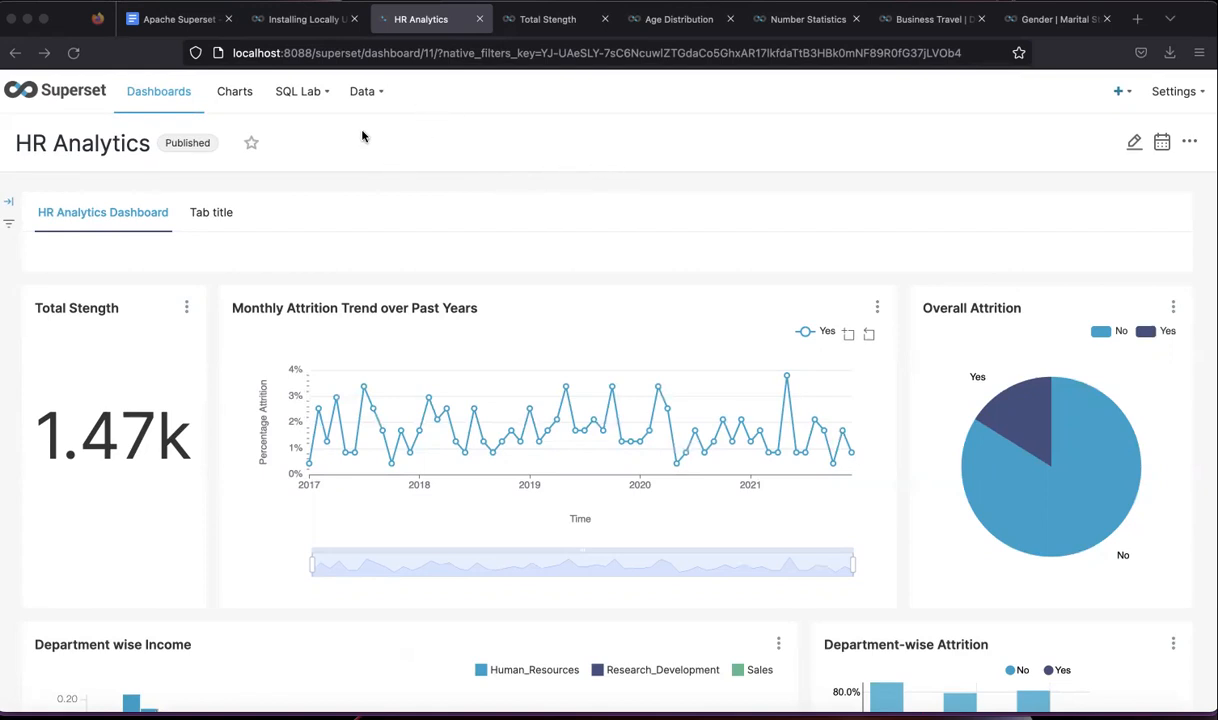
- Switch to the Docker Compose install guide and read down past the Windows-not-supported note
{"action": "left_click", "coordinate": [308, 19]}
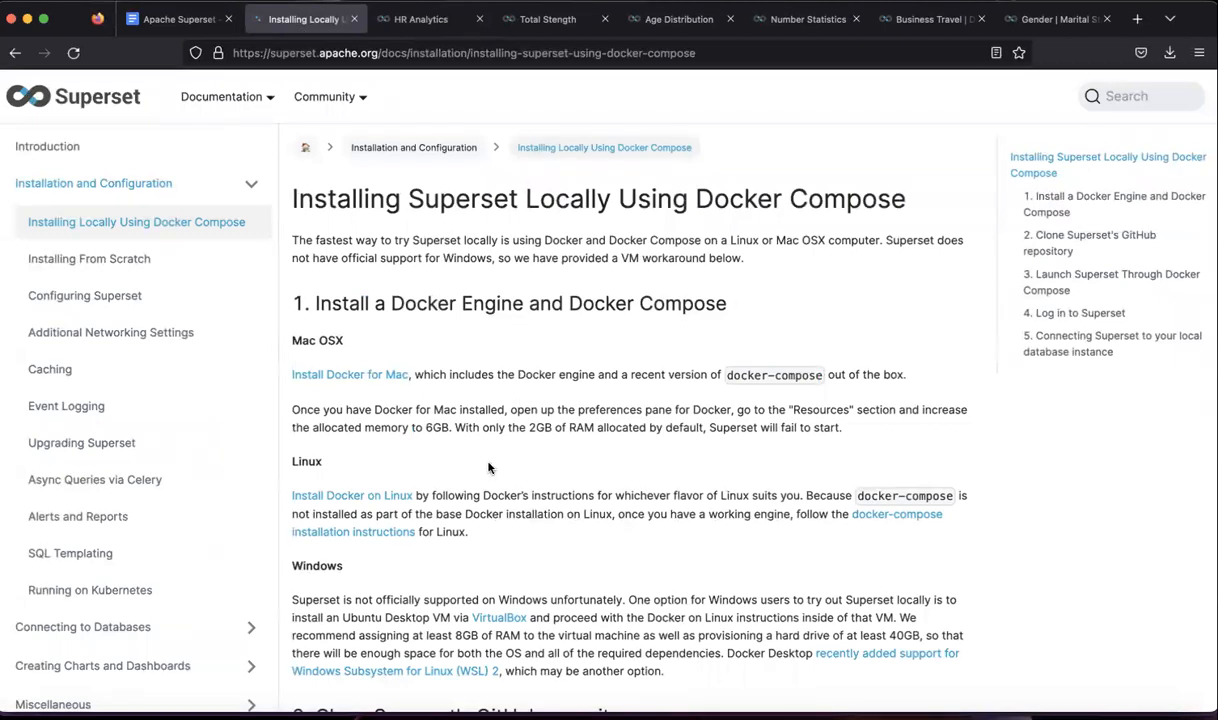
{"action": "scroll", "coordinate": [489, 467], "scroll_direction": "down", "scroll_amount": 1}
{"action": "scroll", "coordinate": [489, 467], "scroll_direction": "down", "scroll_amount": 3}
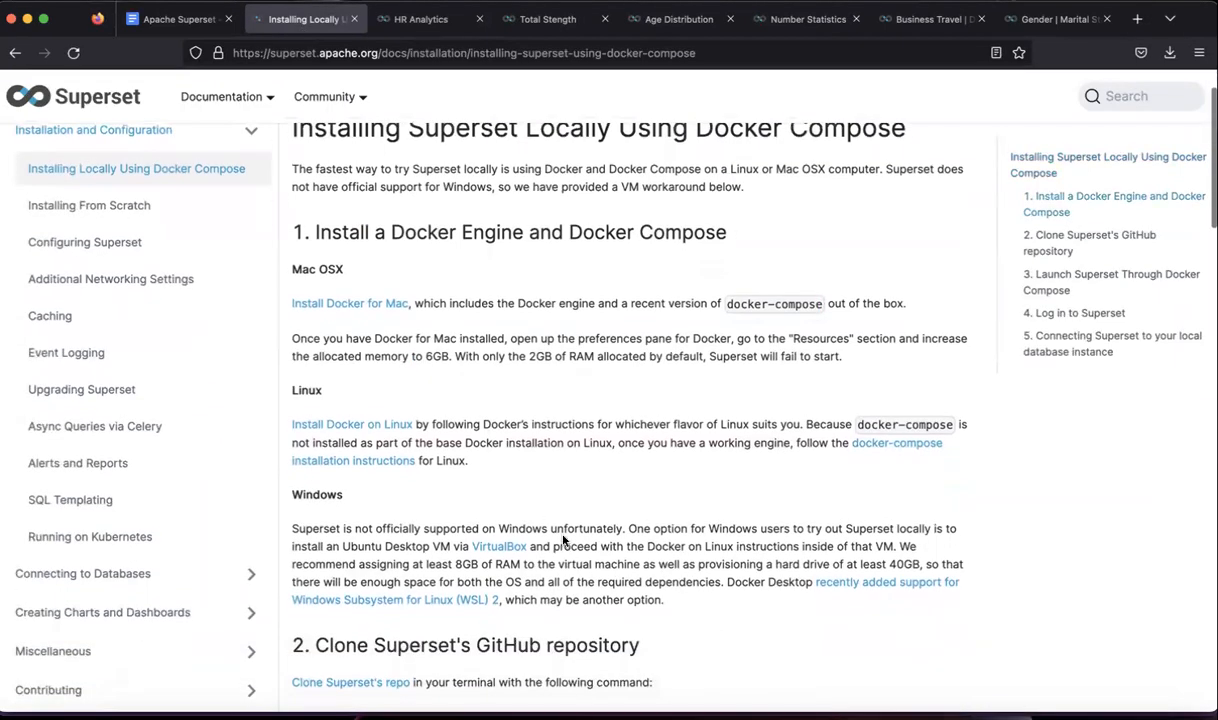
{"action": "scroll", "coordinate": [563, 540], "scroll_direction": "down", "scroll_amount": 3}
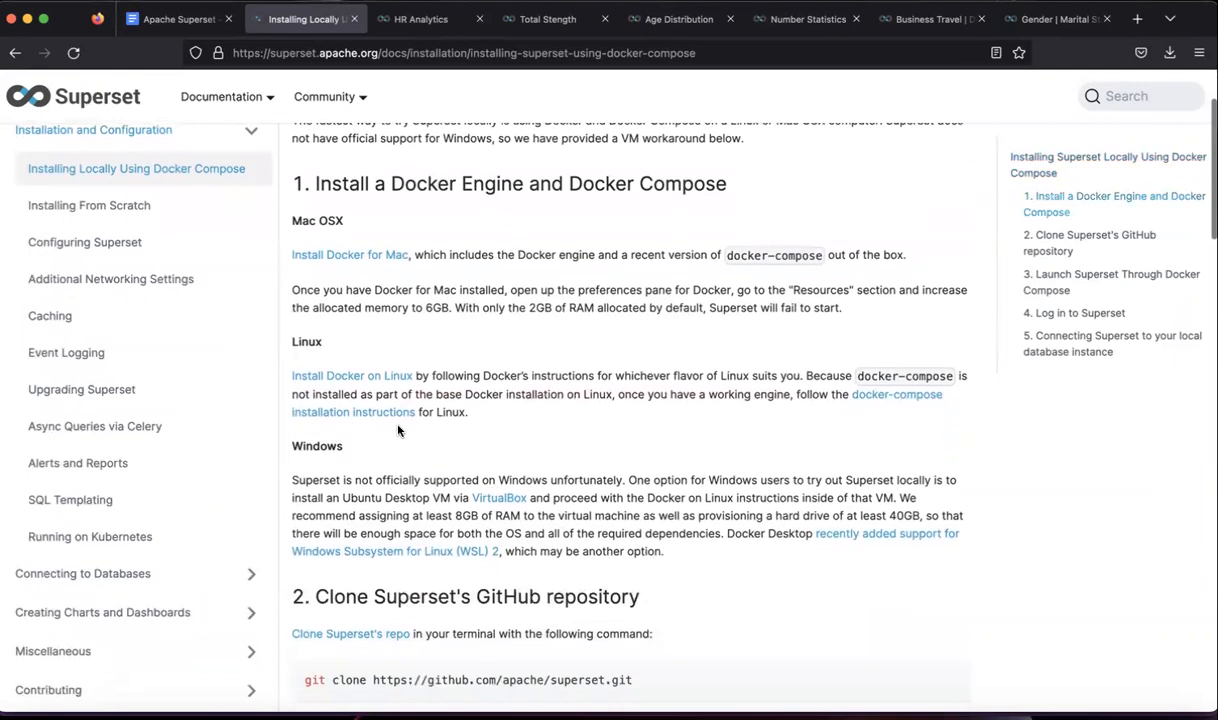
{"action": "left_click_drag", "start_coordinate": [305, 482], "coordinate": [614, 484]}
{"action": "left_click", "coordinate": [613, 485]}
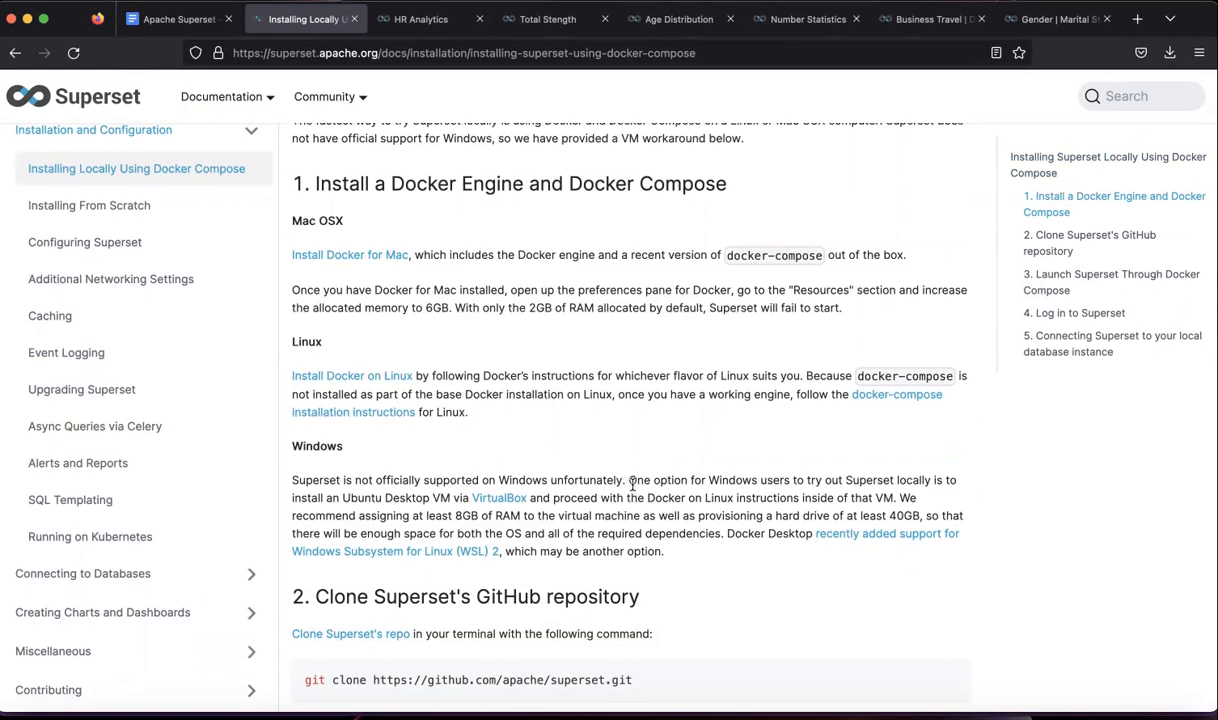
{"action": "scroll", "coordinate": [632, 484], "scroll_direction": "up", "scroll_amount": 2}
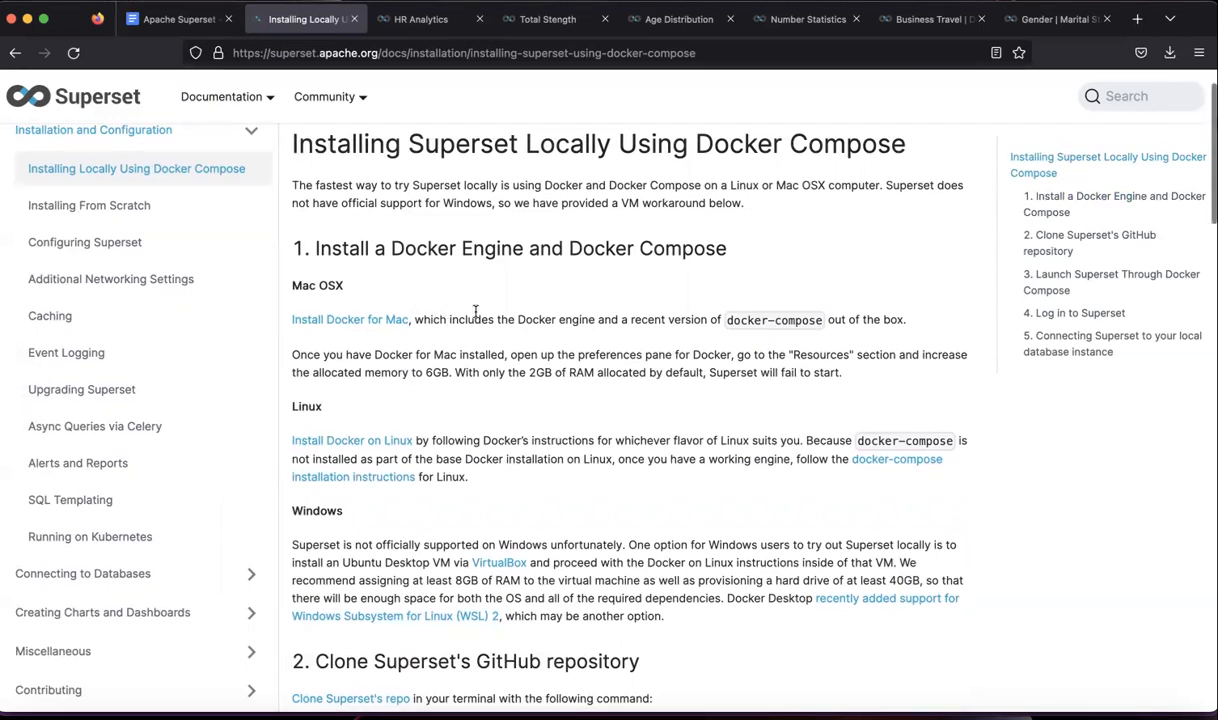
{"action": "scroll", "coordinate": [500, 346], "scroll_direction": "down", "scroll_amount": 5}
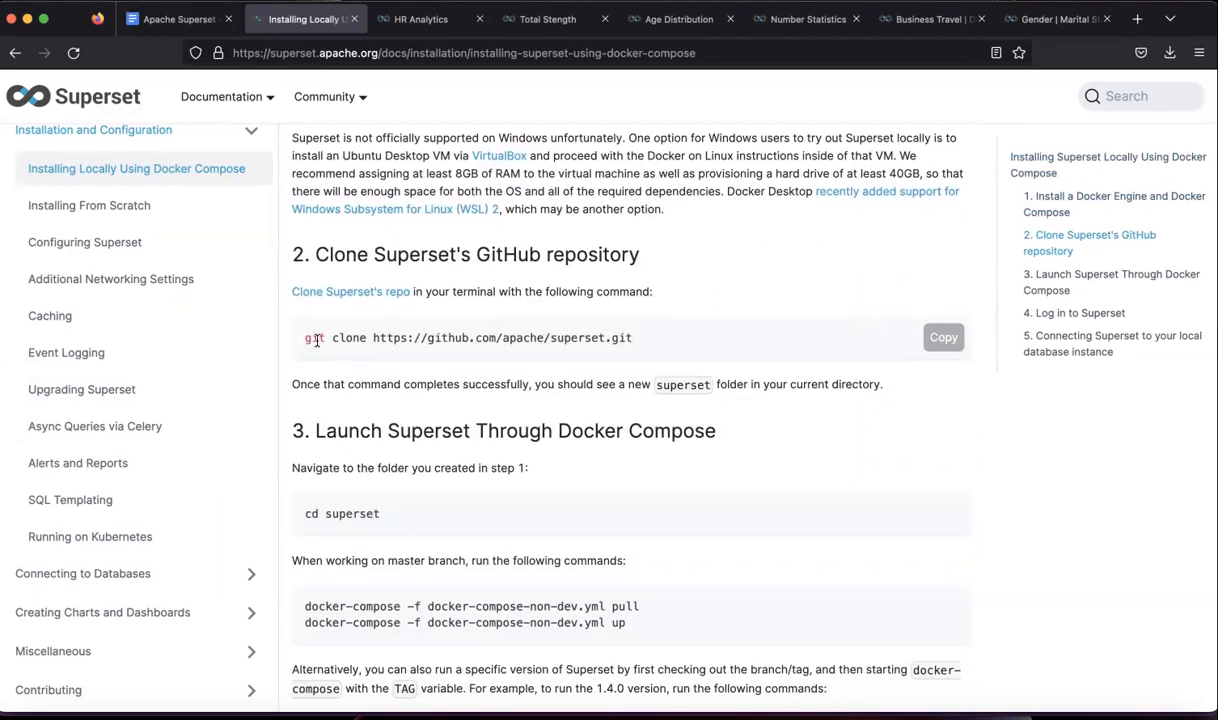
- Highlight the git clone command, the Superset repository URL and the superset folder in cd
{"action": "left_click_drag", "start_coordinate": [305, 338], "coordinate": [629, 338]}
{"action": "left_click", "coordinate": [610, 337]}
{"action": "scroll", "coordinate": [470, 500], "scroll_direction": "down", "scroll_amount": 1}
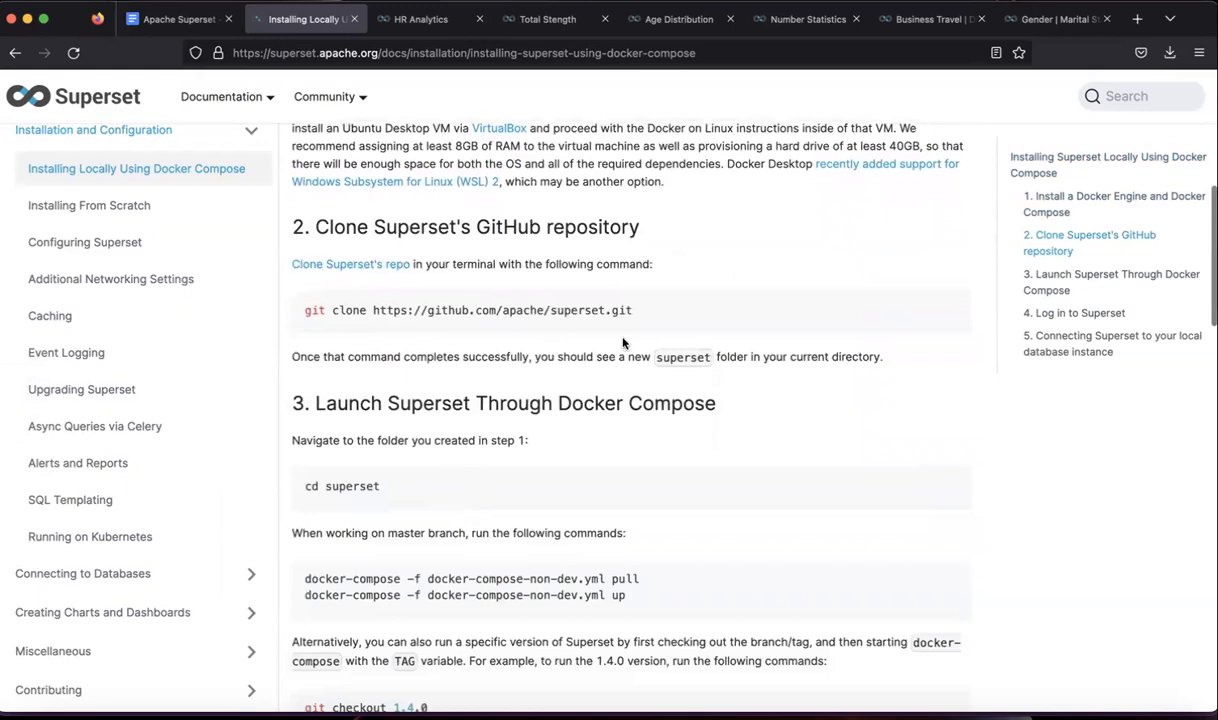
{"action": "left_click_drag", "start_coordinate": [633, 316], "coordinate": [370, 314]}
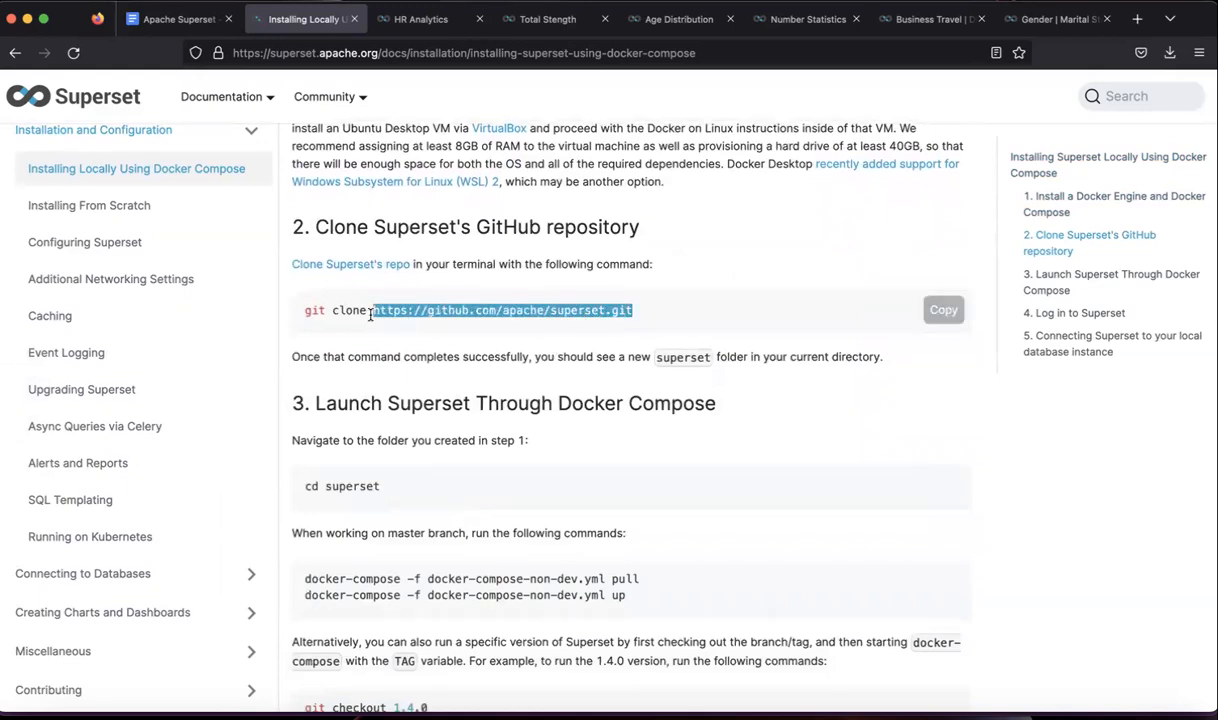
{"action": "double_click", "coordinate": [362, 487]}
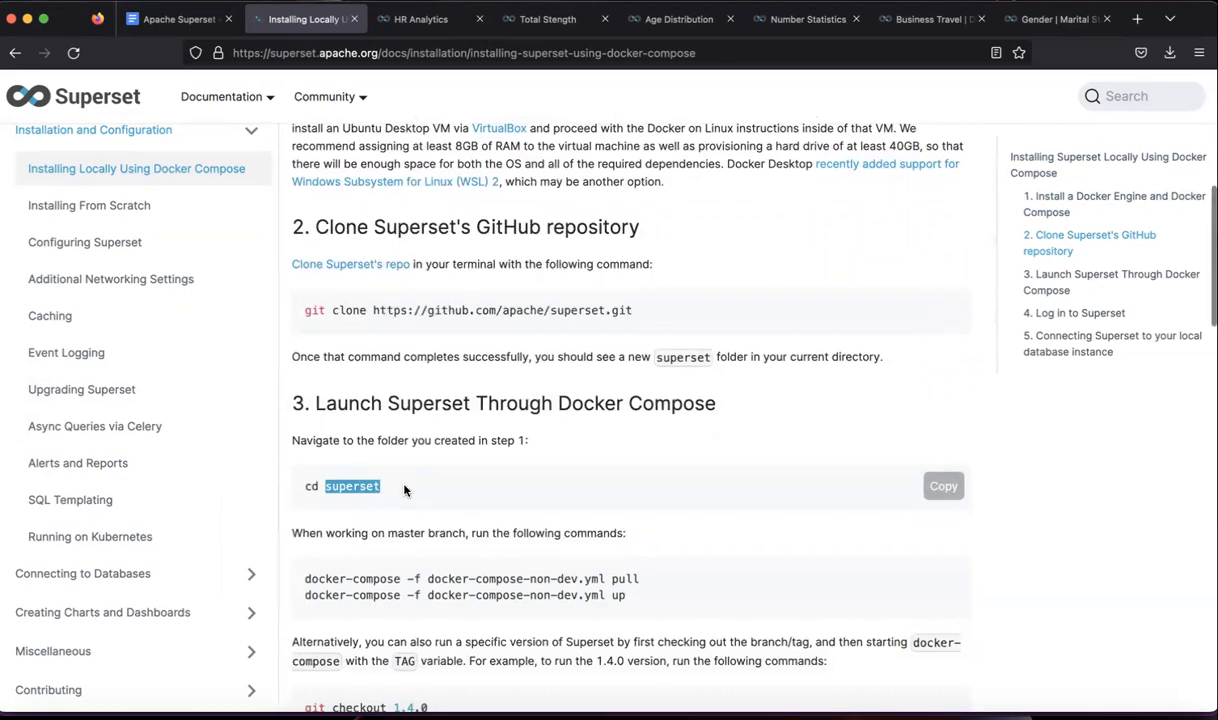
{"action": "scroll", "coordinate": [350, 470], "scroll_direction": "down", "scroll_amount": 2}
{"action": "left_click", "coordinate": [346, 459]}
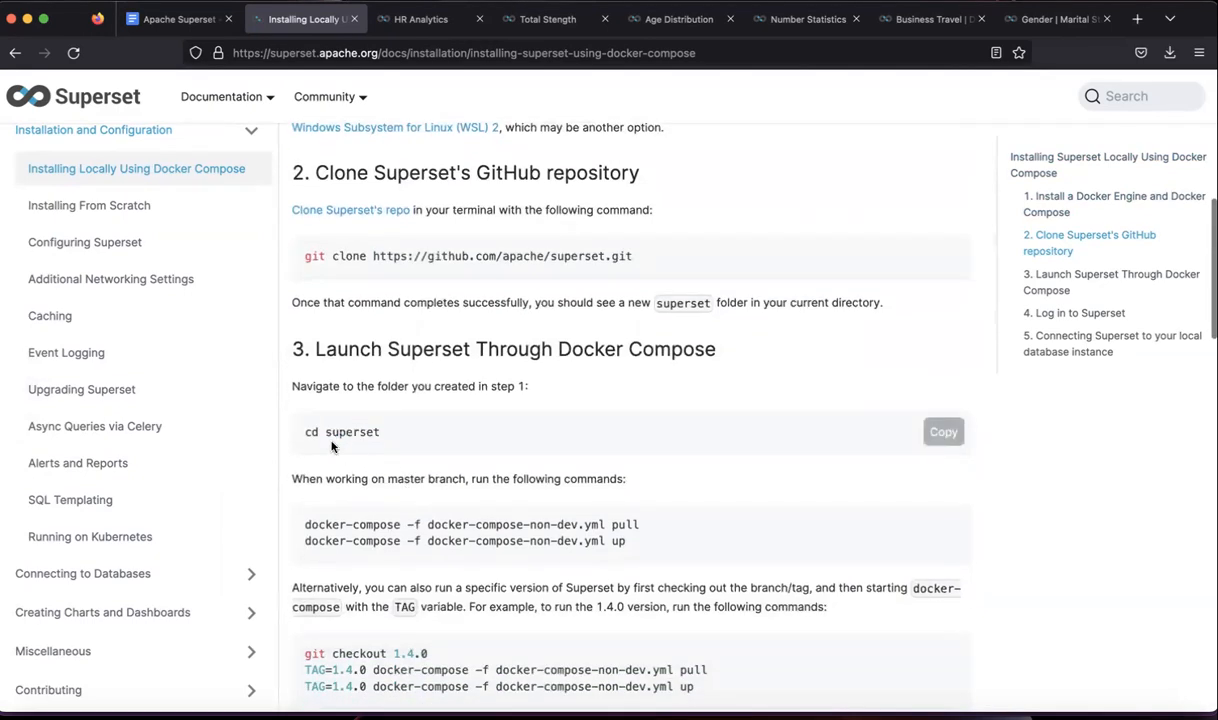
{"action": "scroll", "coordinate": [380, 441], "scroll_direction": "down", "scroll_amount": 5}
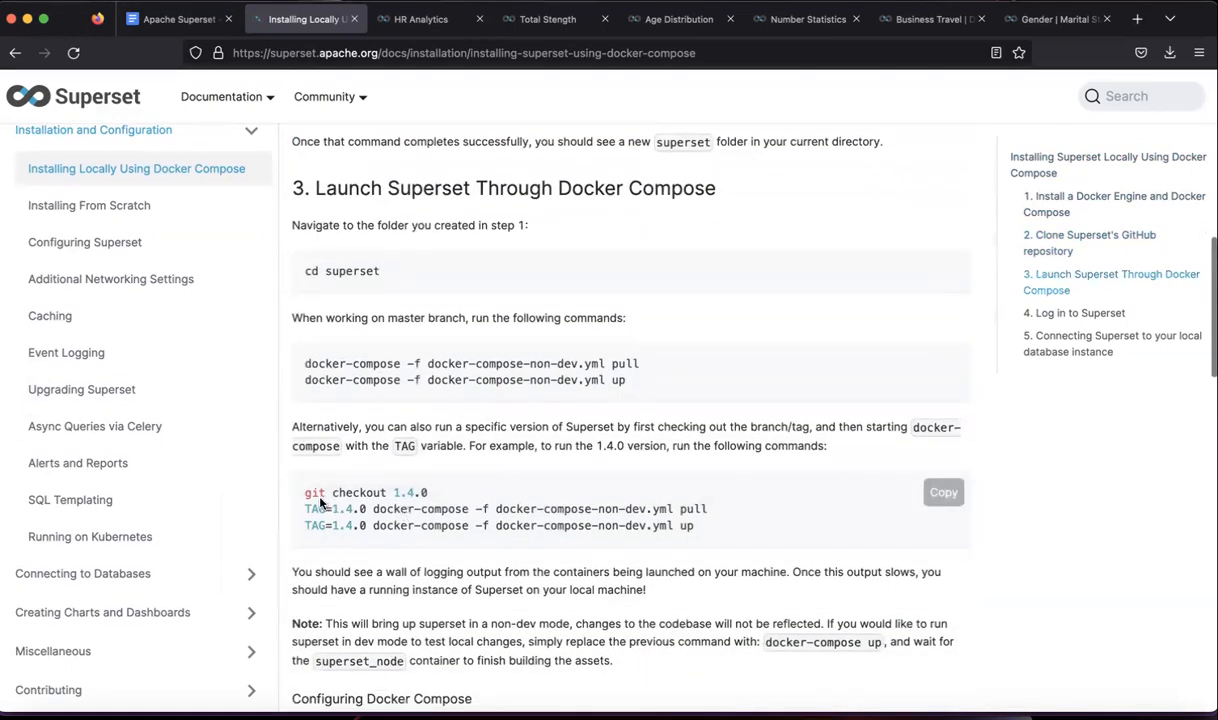
- Highlight the versioned launch commands, version 1.4.0, the TAG line and docker-compose up
{"action": "left_click_drag", "start_coordinate": [306, 493], "coordinate": [703, 531]}
{"action": "left_click", "coordinate": [667, 499]}
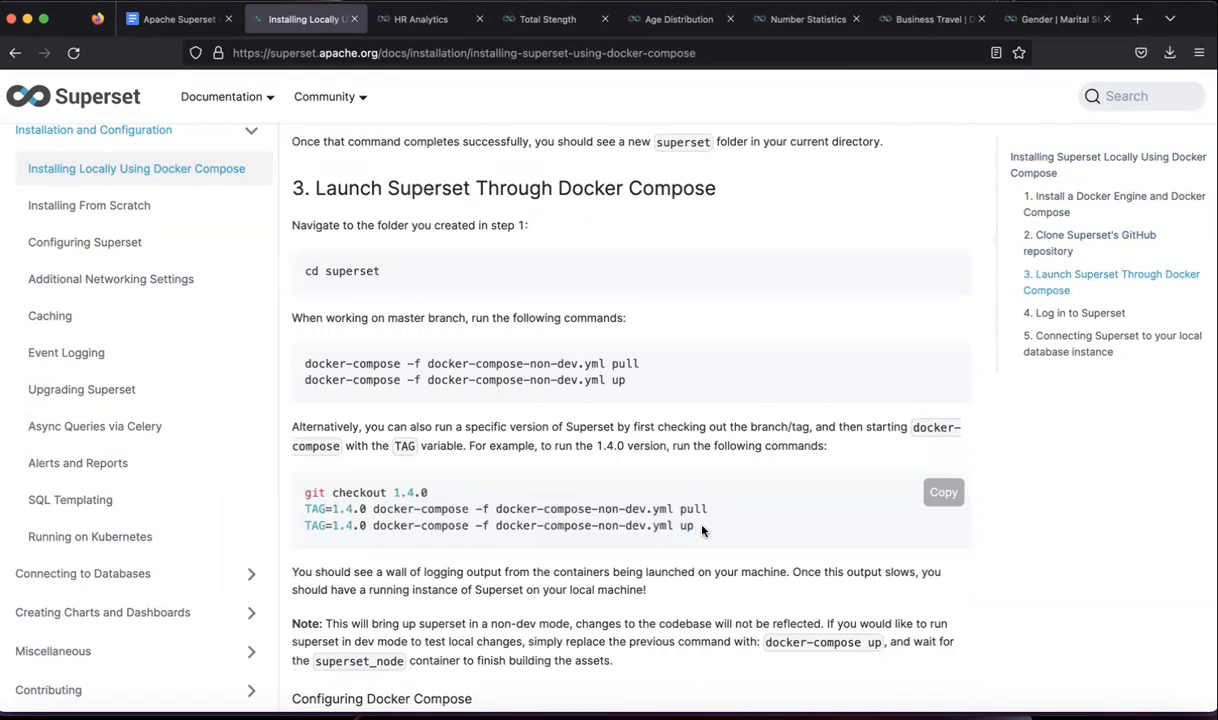
{"action": "left_click_drag", "start_coordinate": [395, 492], "coordinate": [446, 491]}
{"action": "left_click", "coordinate": [446, 492]}
{"action": "left_click_drag", "start_coordinate": [393, 492], "coordinate": [435, 495]}
{"action": "left_click", "coordinate": [408, 484]}
{"action": "left_click_drag", "start_coordinate": [393, 494], "coordinate": [432, 497]}
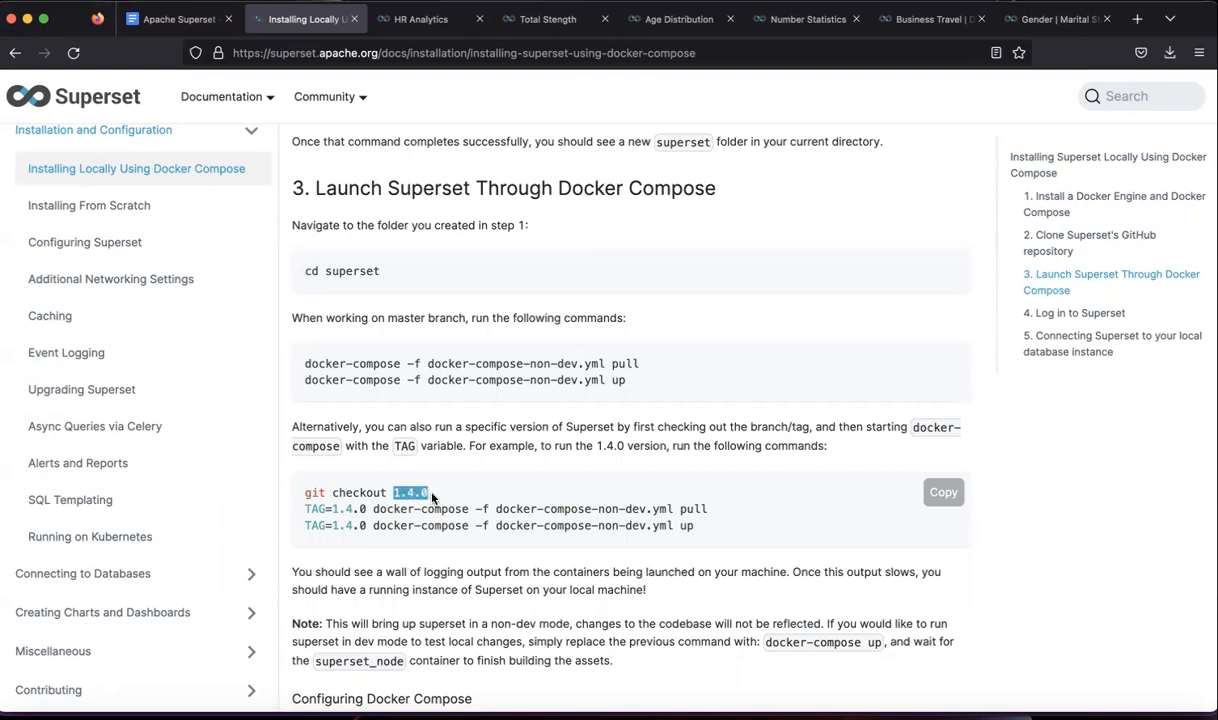
{"action": "left_click", "coordinate": [432, 497]}
{"action": "left_click_drag", "start_coordinate": [306, 509], "coordinate": [708, 510]}
{"action": "left_click", "coordinate": [331, 527]}
{"action": "left_click_drag", "start_coordinate": [331, 527], "coordinate": [600, 528]}
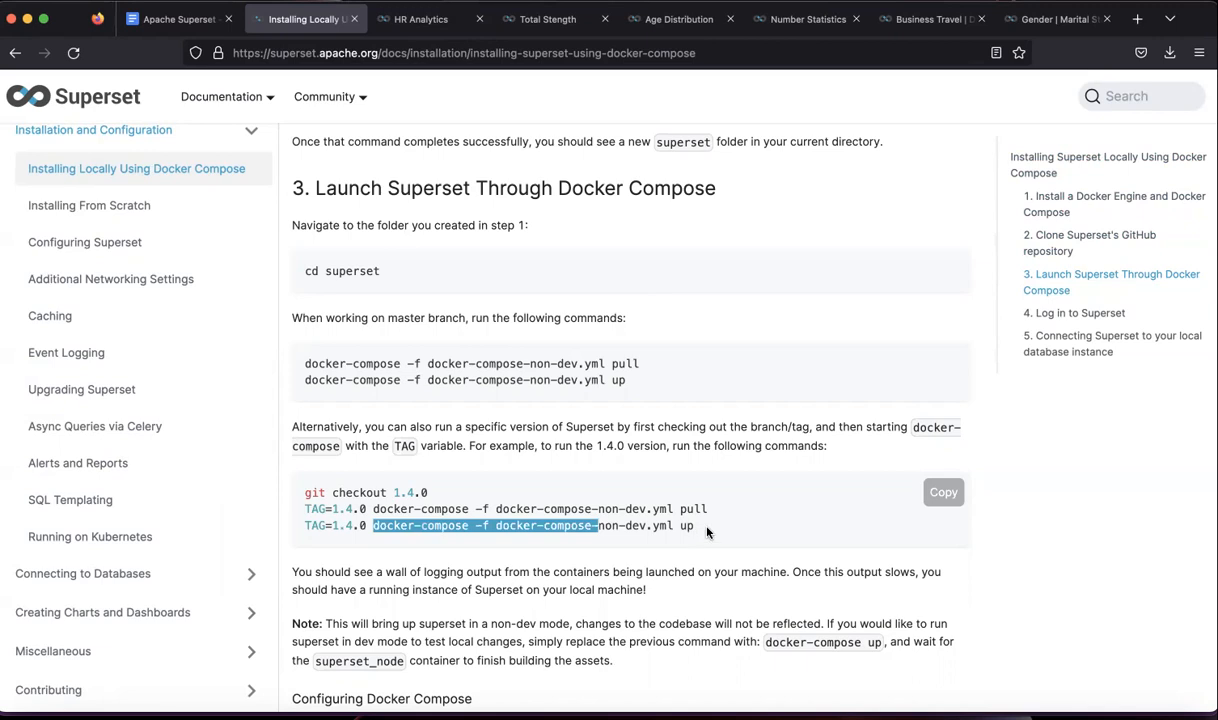
- Highlight the local Superset web address, then return to the HR Analytics dashboard
{"action": "scroll", "coordinate": [707, 532], "scroll_direction": "down", "scroll_amount": 5}
{"action": "scroll", "coordinate": [707, 527], "scroll_direction": "down", "scroll_amount": 6}
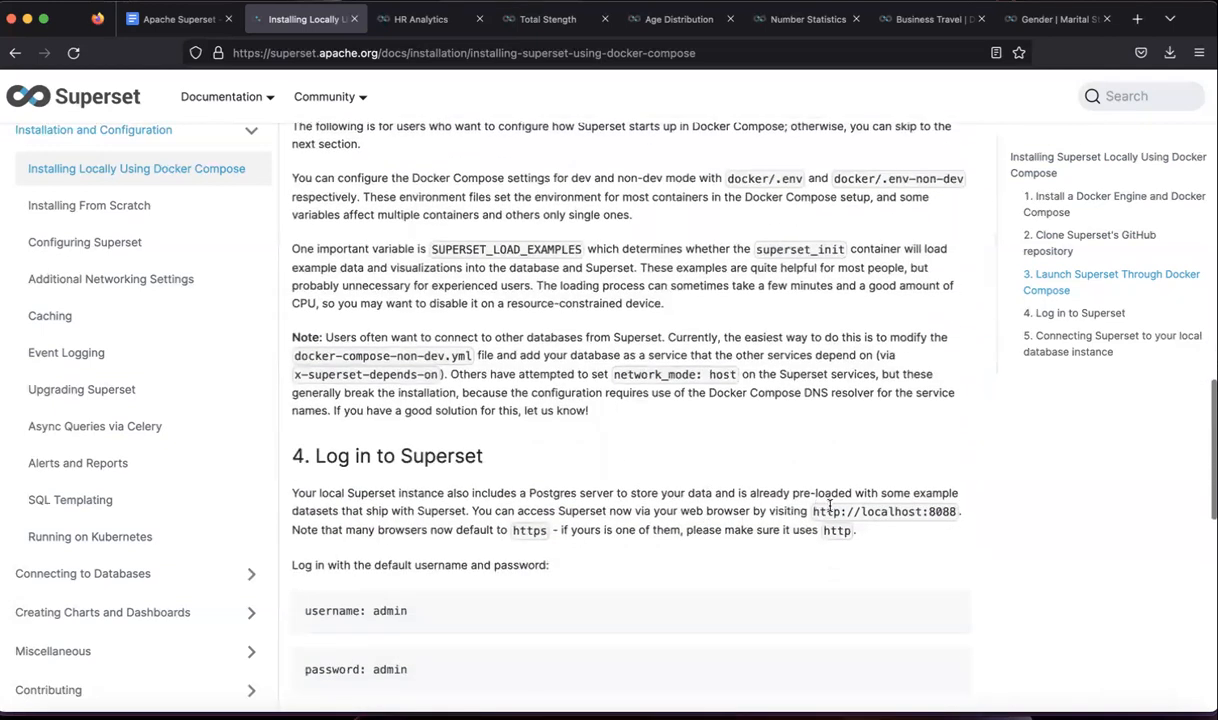
{"action": "left_click_drag", "start_coordinate": [818, 511], "coordinate": [948, 516]}
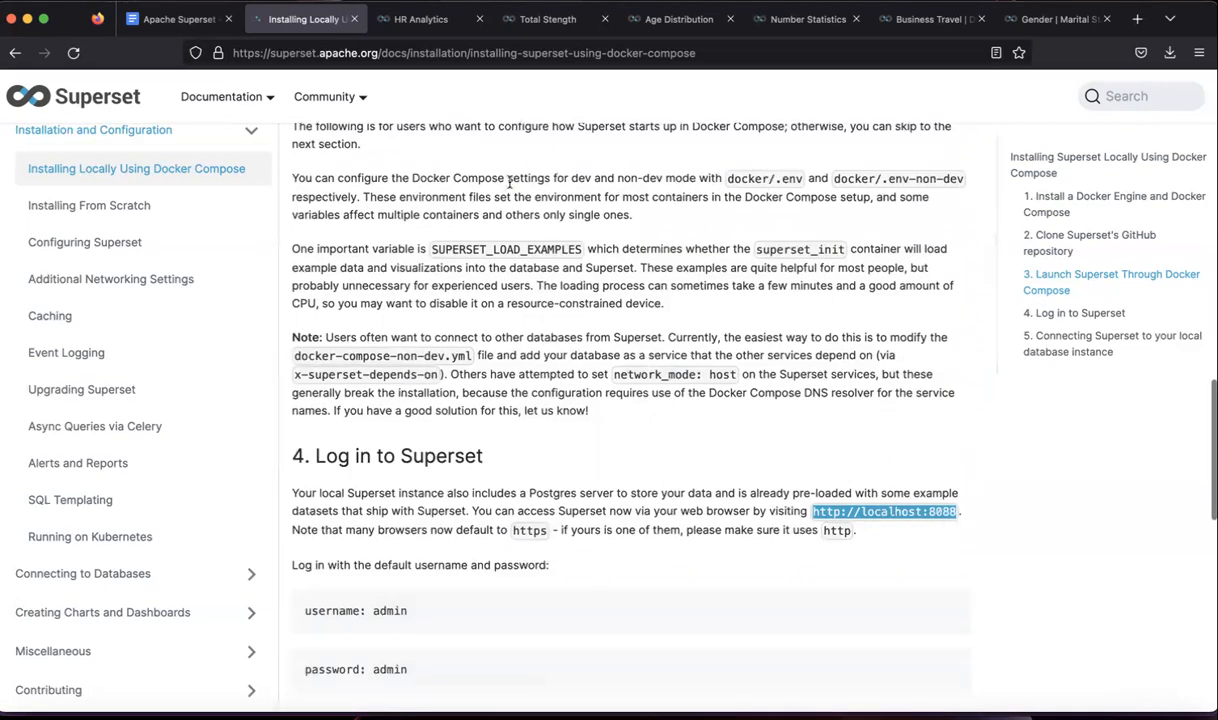
{"action": "left_click", "coordinate": [434, 35]}
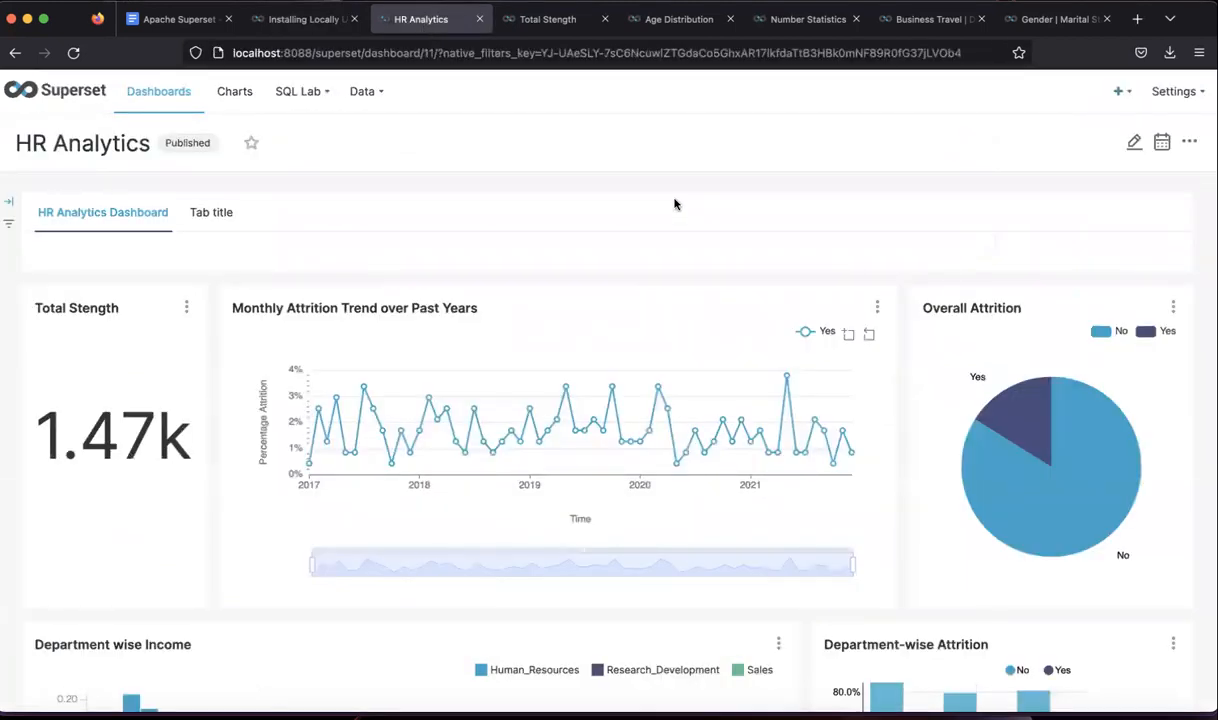
- Log out of Superset and select the login page's web address
{"action": "mouse_move", "coordinate": [1170, 94]}
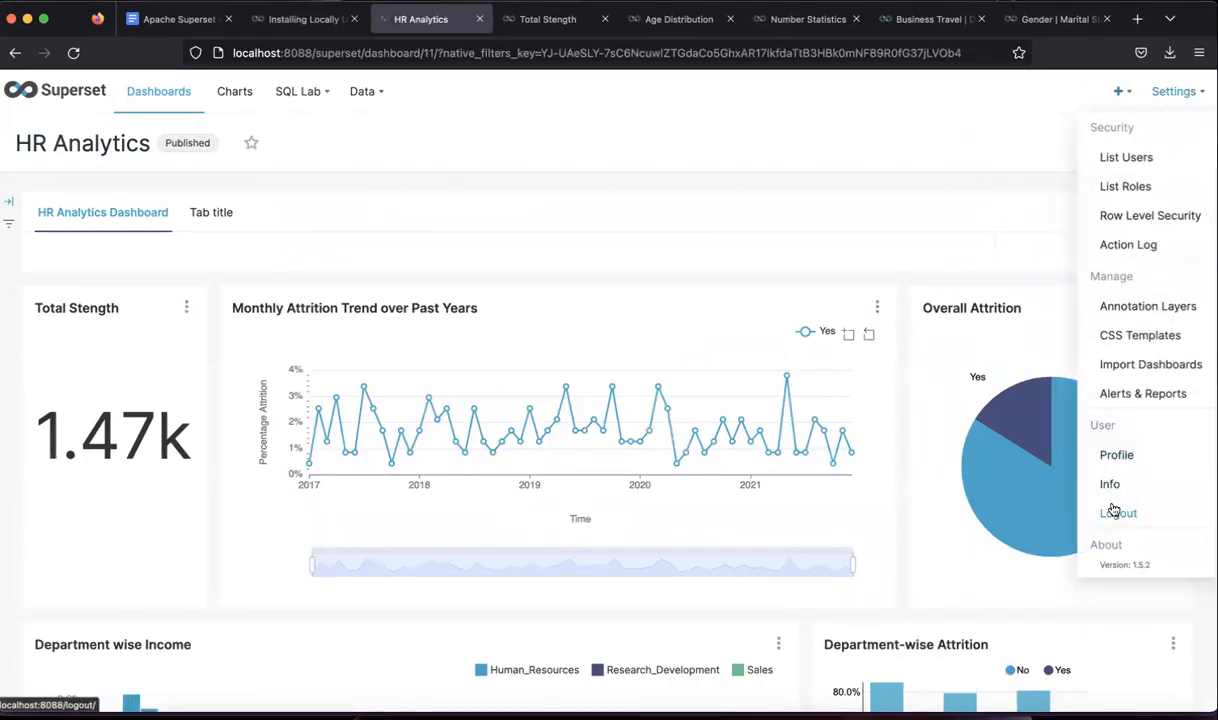
{"action": "left_click", "coordinate": [1110, 511]}
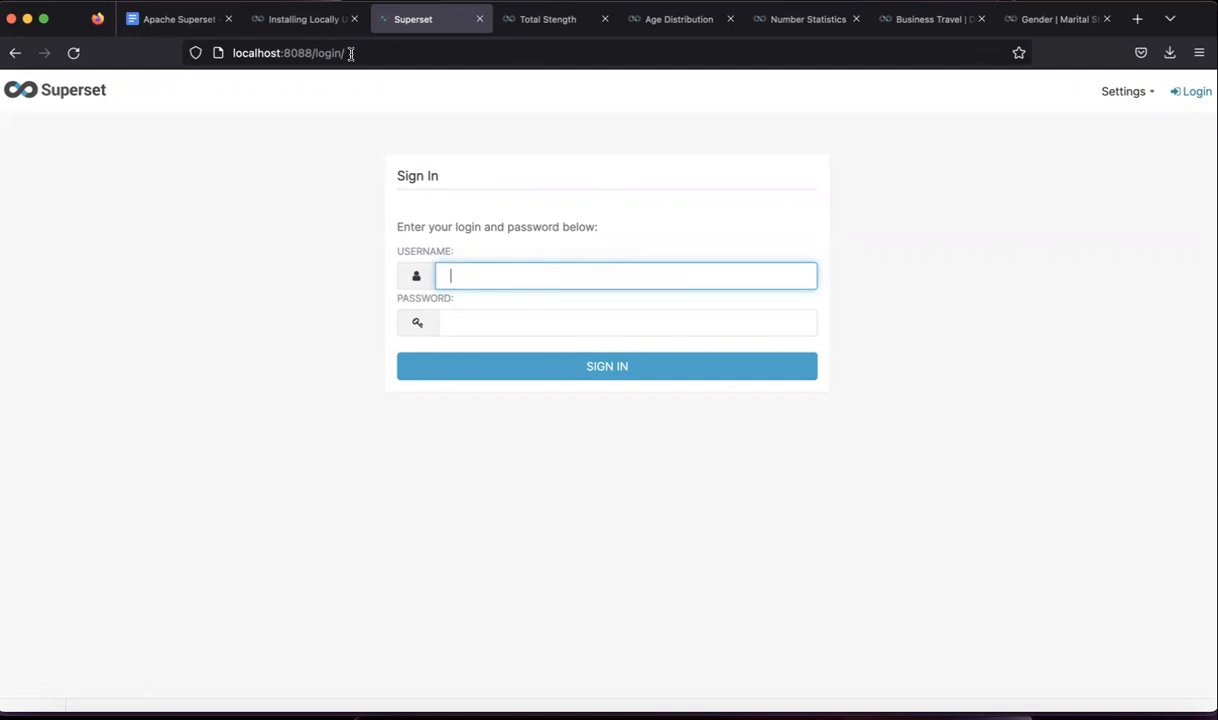
{"action": "left_click_drag", "start_coordinate": [304, 53], "coordinate": [229, 52]}
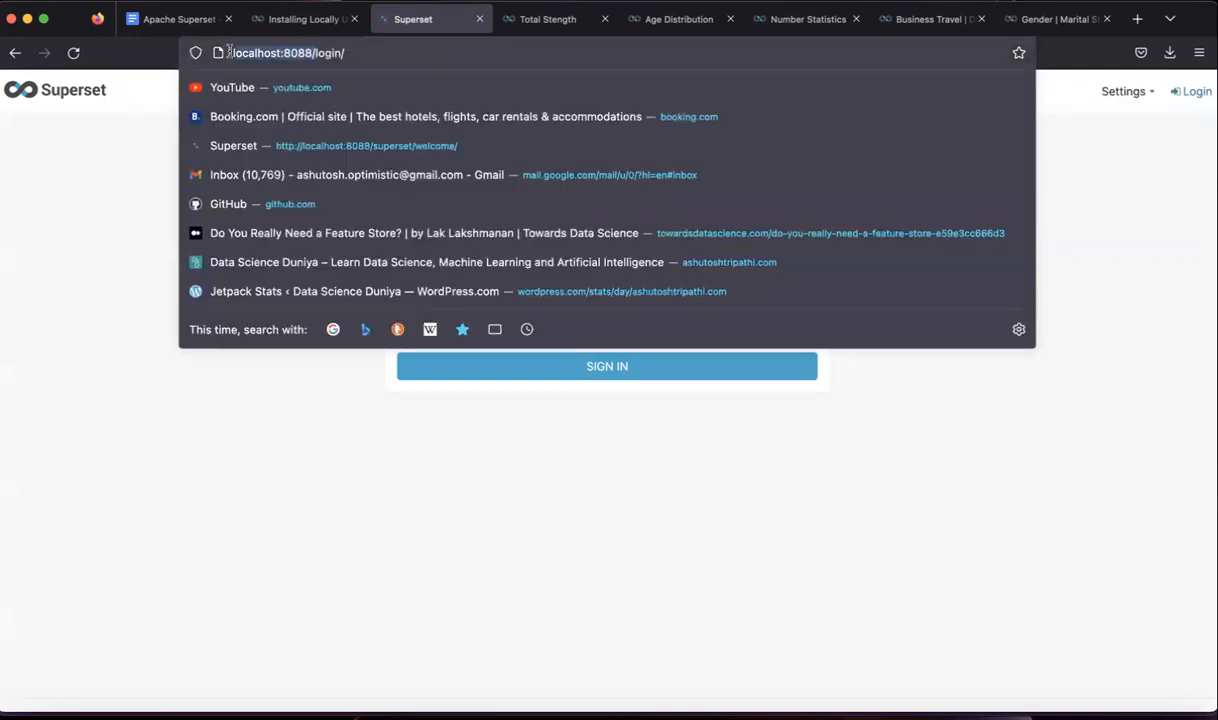
{"action": "left_click", "coordinate": [150, 152]}
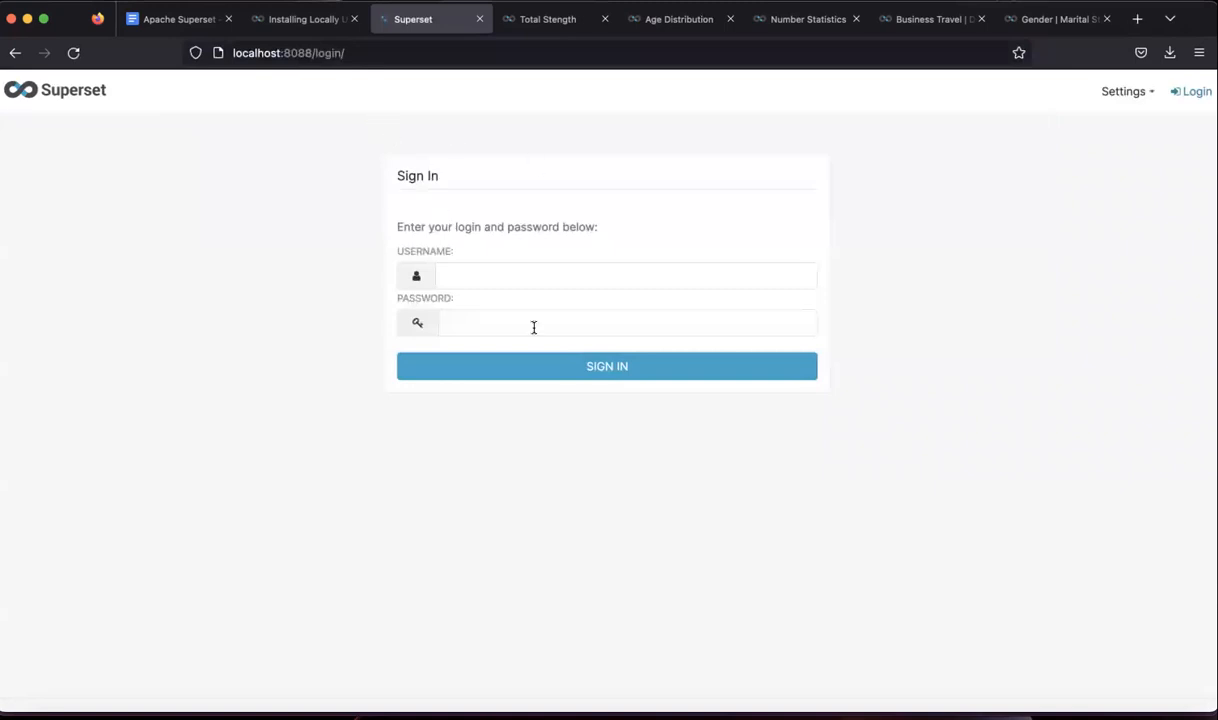
- Sign in with the username and password, declining Firefox's offer to save the login
{"action": "left_click", "coordinate": [556, 280]}
{"action": "type", "text": "admin"}
{"action": "left_click", "coordinate": [556, 315]}
{"action": "type", "text": "a"}
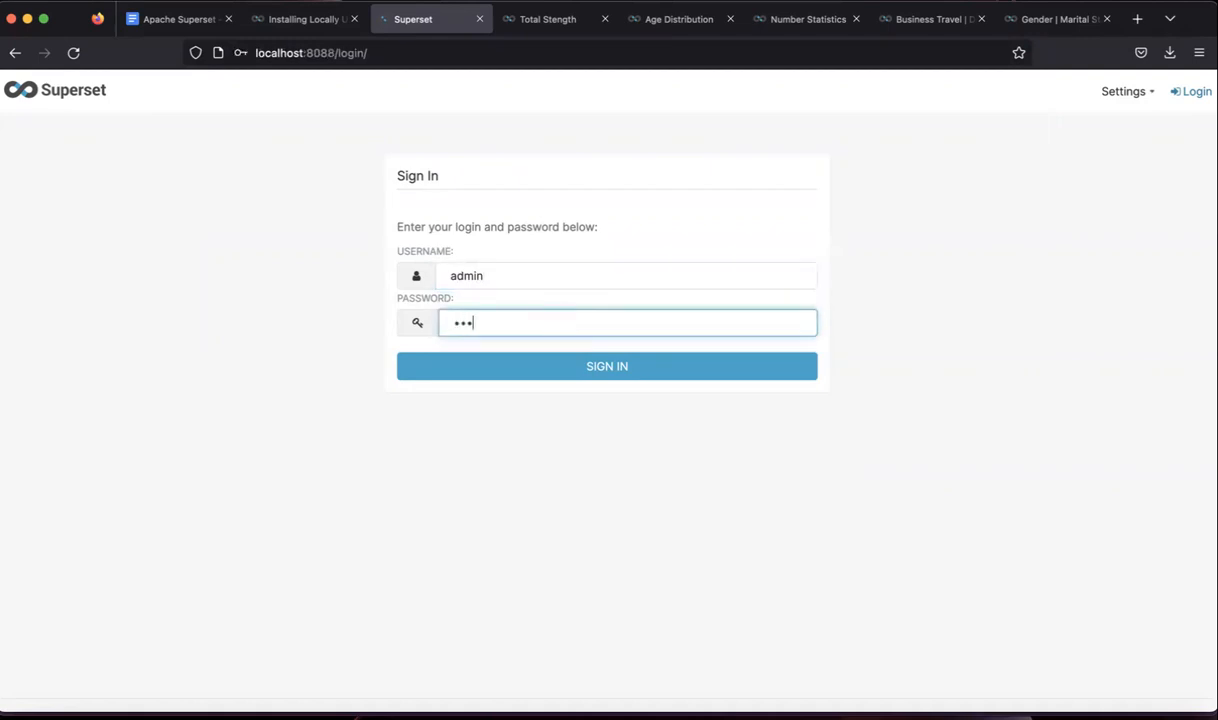
{"action": "left_click", "coordinate": [625, 367]}
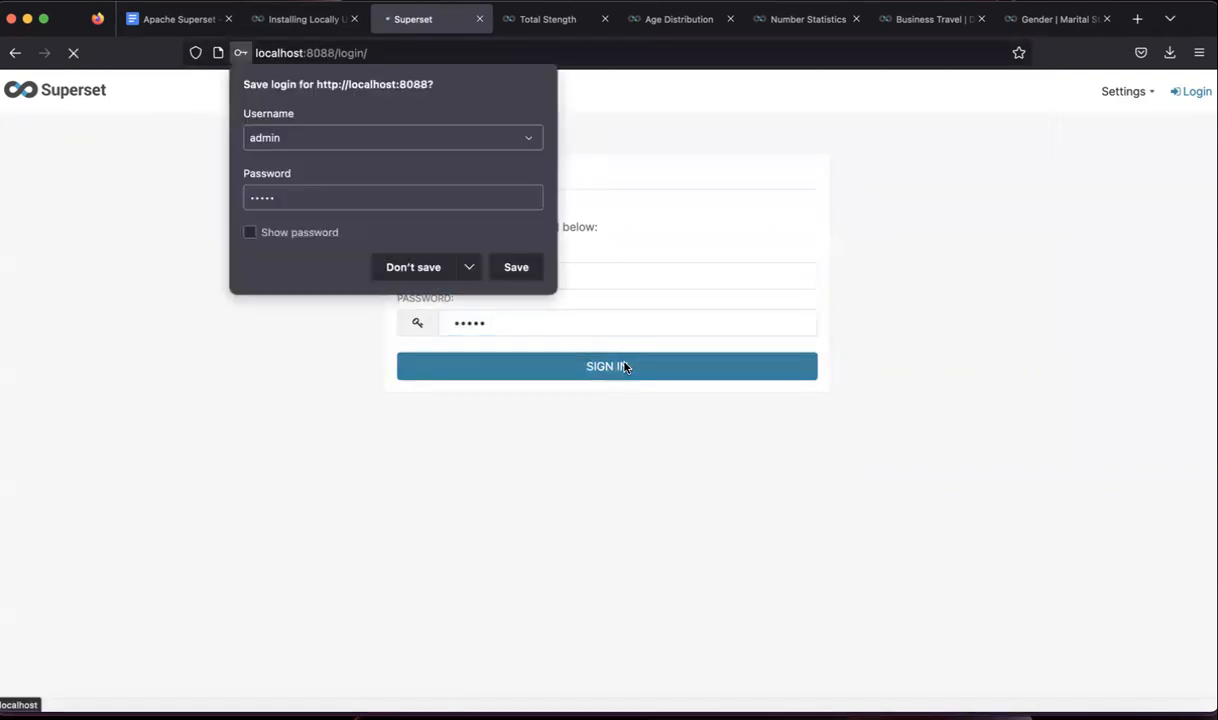
{"action": "left_click", "coordinate": [419, 268]}
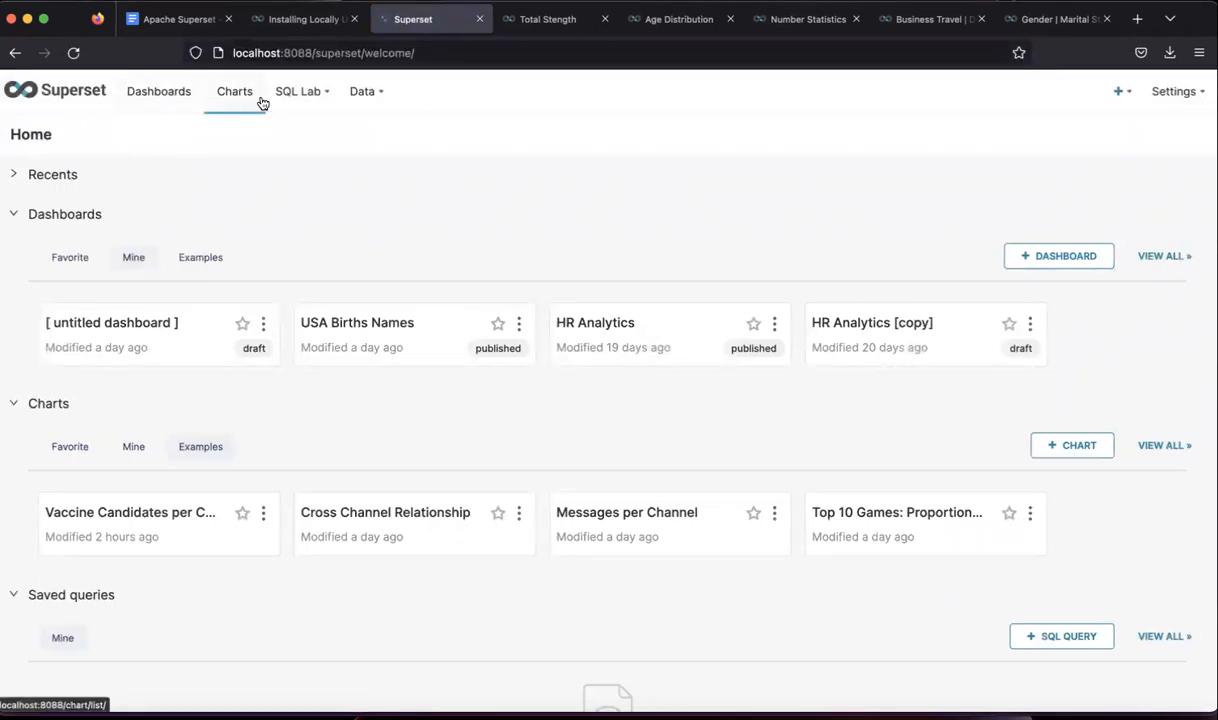
- Look over the SQL Lab, Data and Settings menus, then open the Dashboards list
{"action": "mouse_move", "coordinate": [329, 103]}
{"action": "mouse_move", "coordinate": [380, 101]}
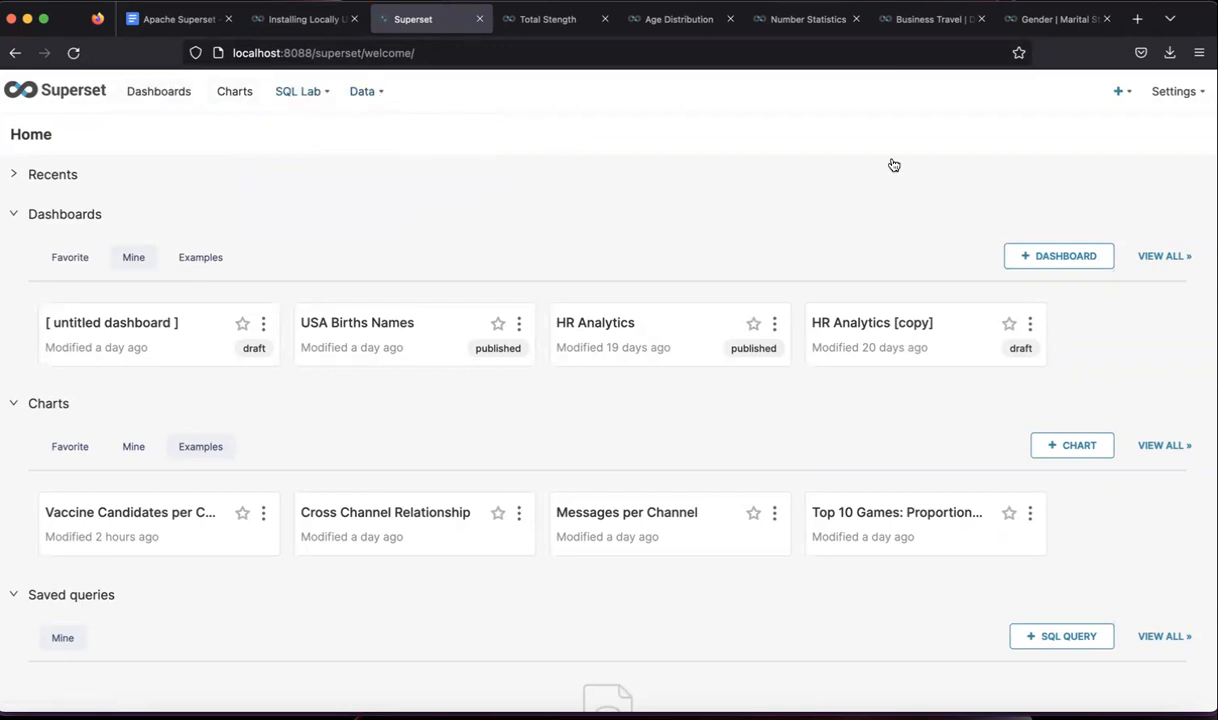
{"action": "mouse_move", "coordinate": [1187, 97]}
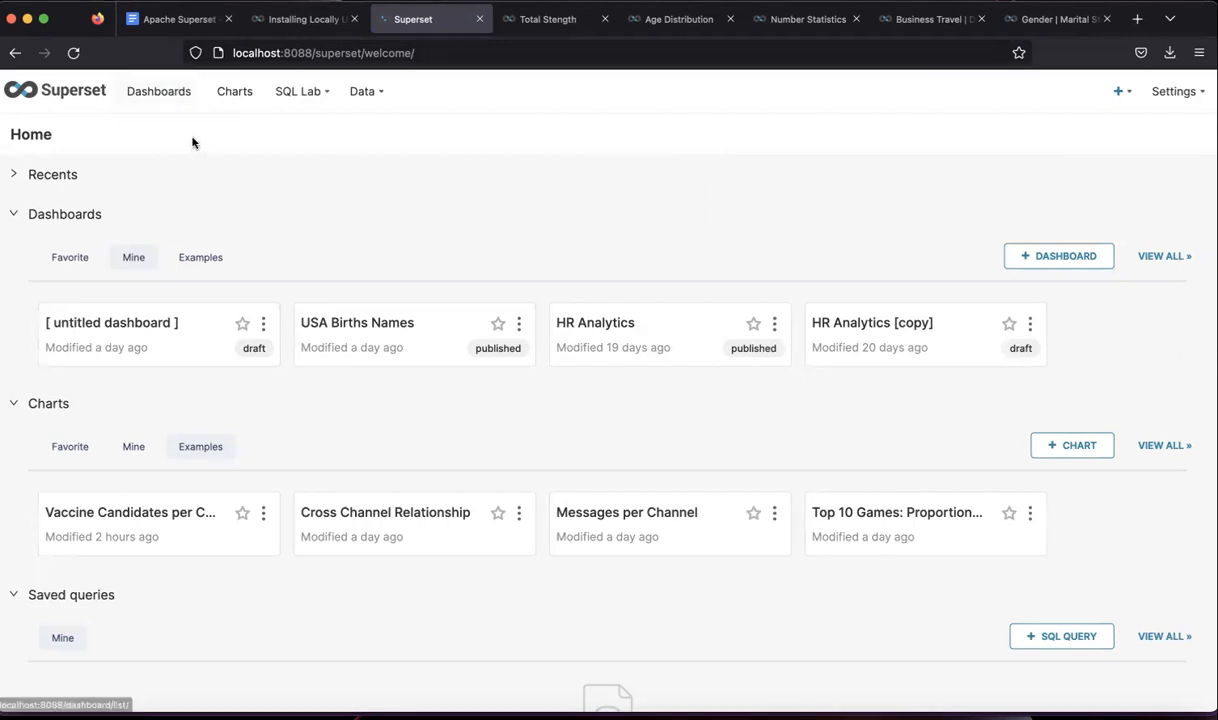
{"action": "left_click", "coordinate": [177, 110]}
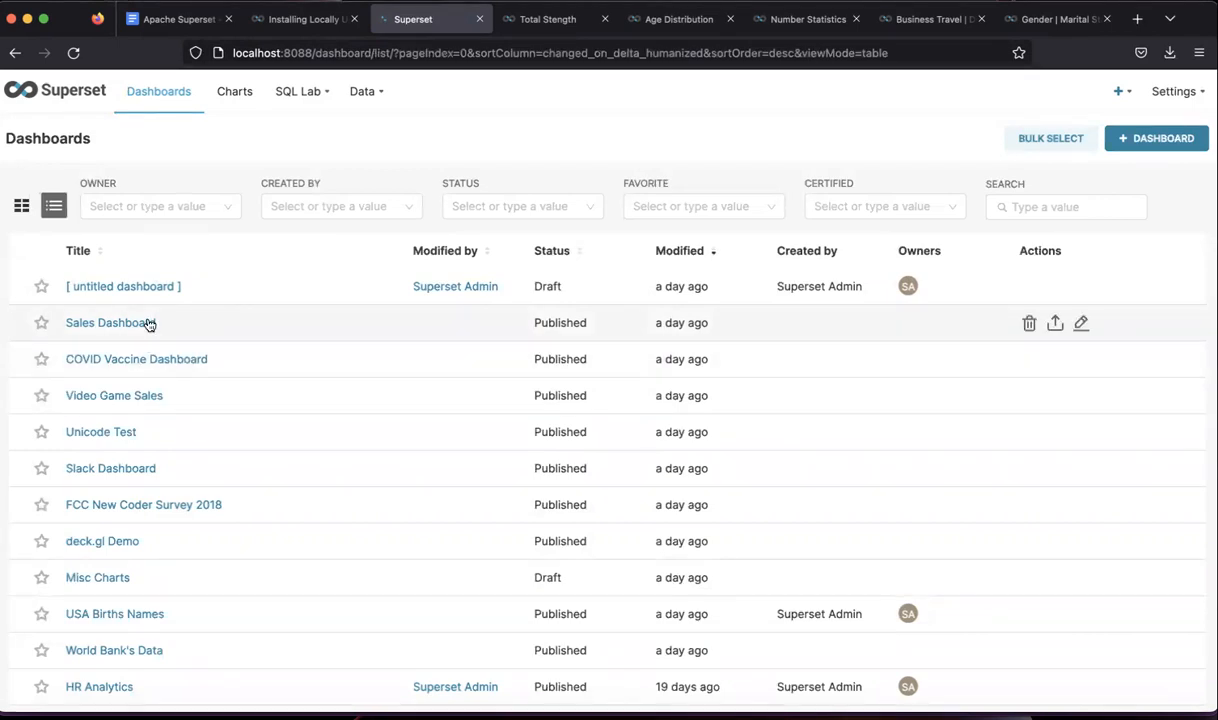
- Switch between the Charts and Dashboards lists, ending on the Charts list
{"action": "left_click", "coordinate": [245, 103]}
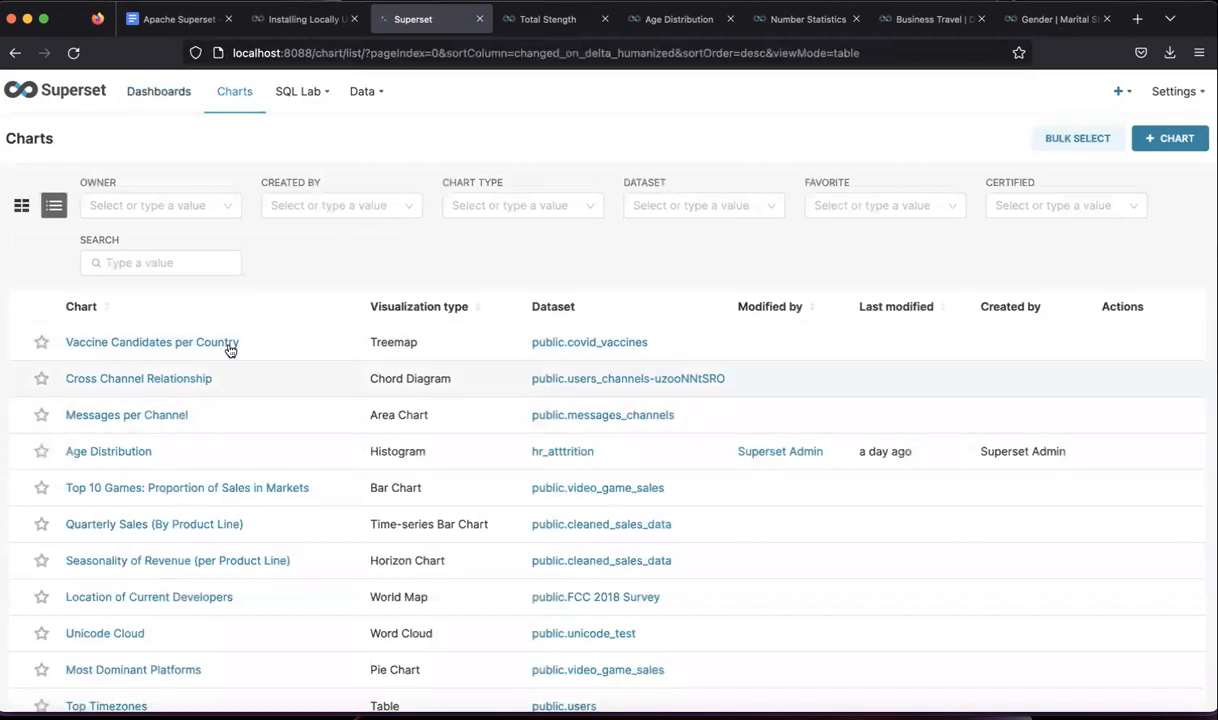
{"action": "left_click", "coordinate": [169, 112]}
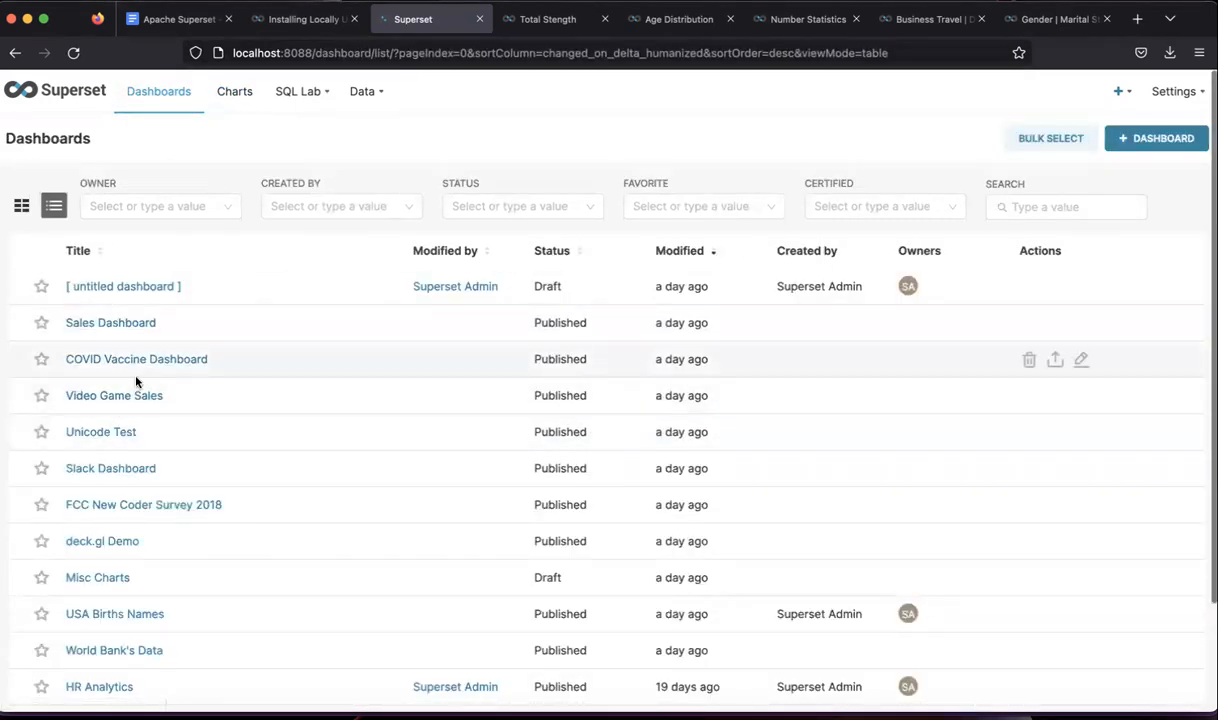
{"action": "left_click", "coordinate": [240, 102]}
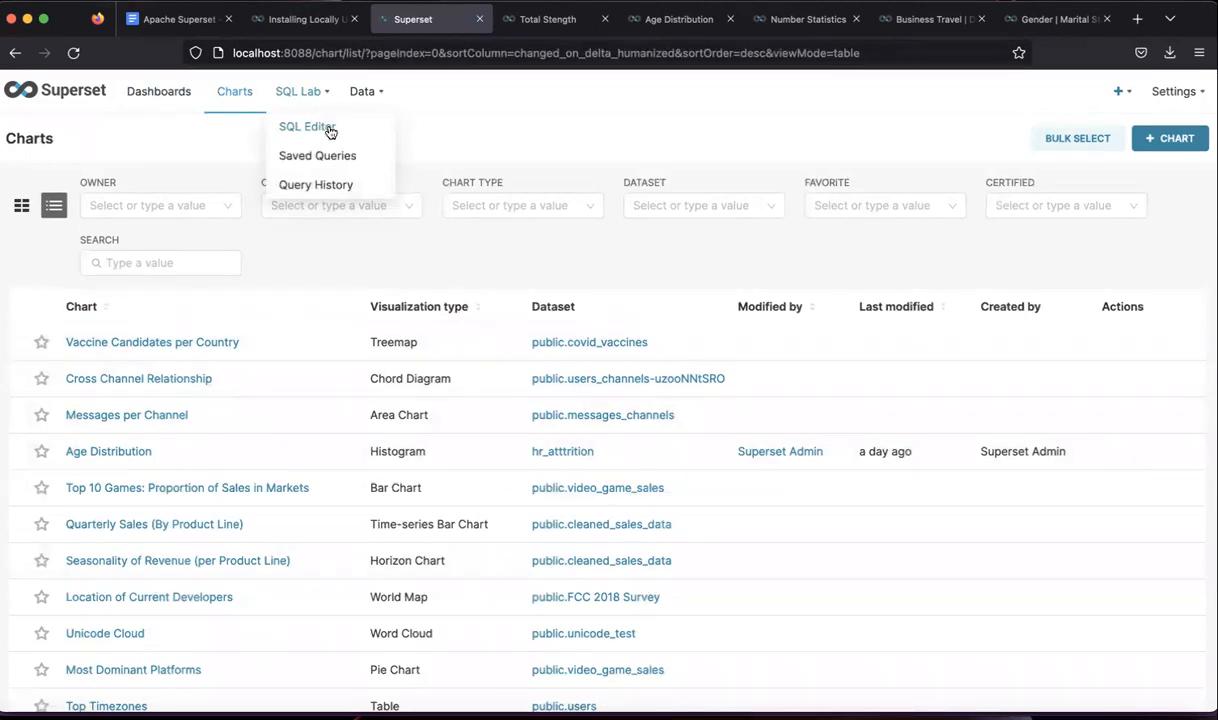
- Open Data > Databases, then bring up the hr_attrition_new workbook in Excel
{"action": "mouse_move", "coordinate": [383, 95]}
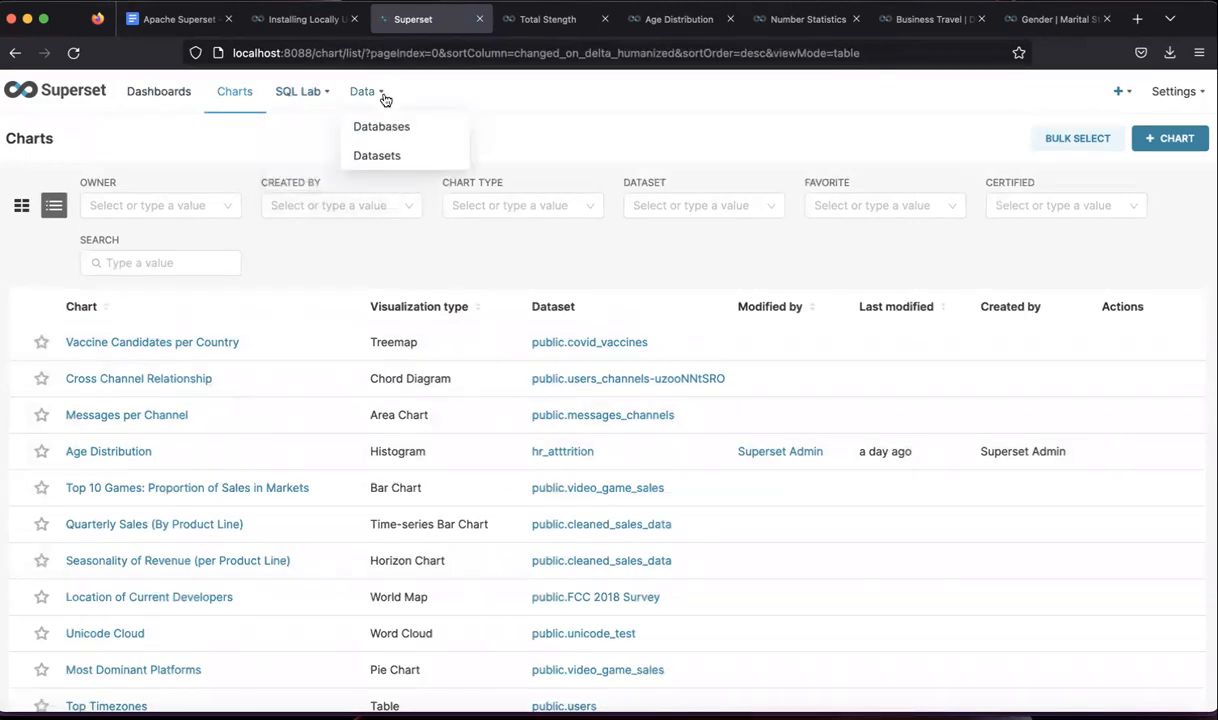
{"action": "left_click", "coordinate": [377, 128]}
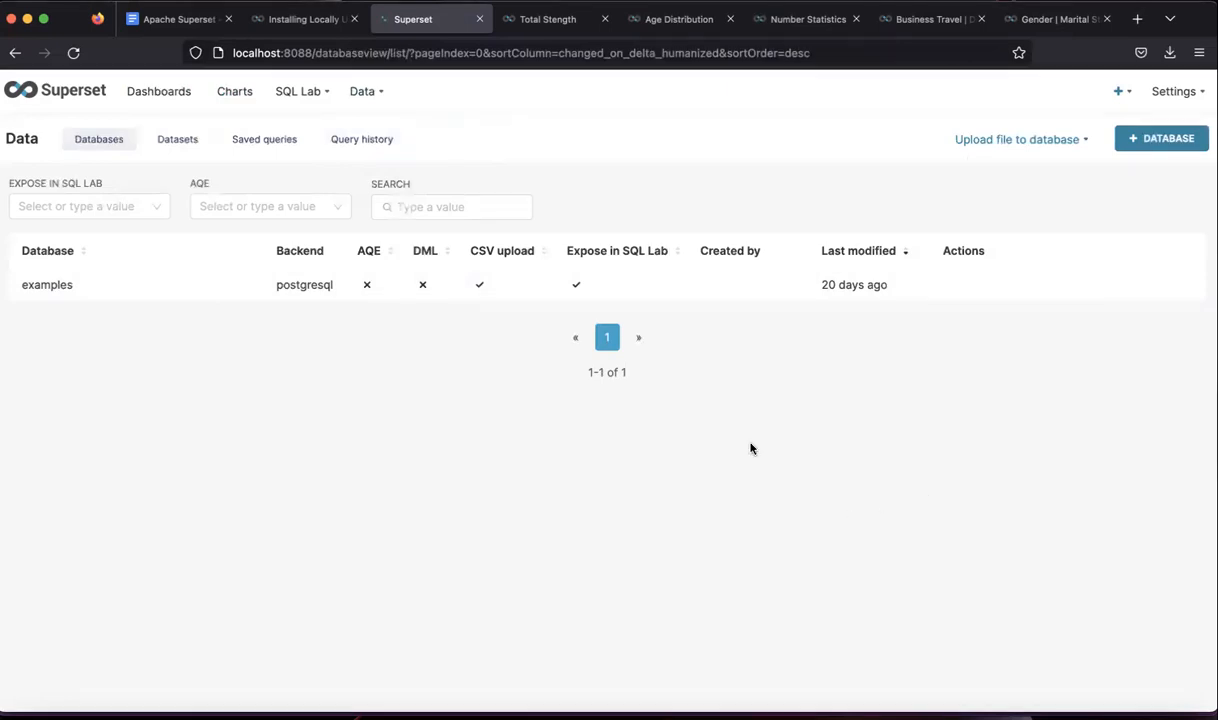
{"action": "left_click", "coordinate": [891, 712]}
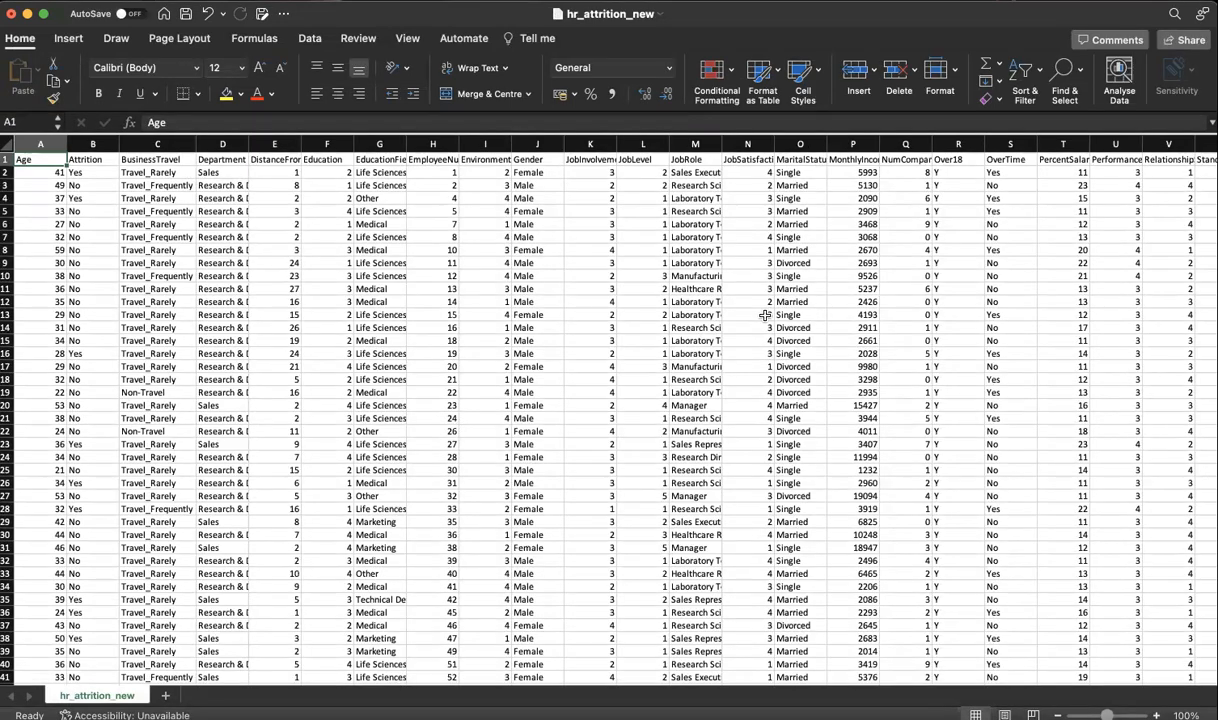
- Inspect the YearsWithCurrManager and Date_of_resignation columns and the resignation date in AF4
{"action": "scroll", "coordinate": [780, 300], "scroll_direction": "right", "scroll_amount": 3}
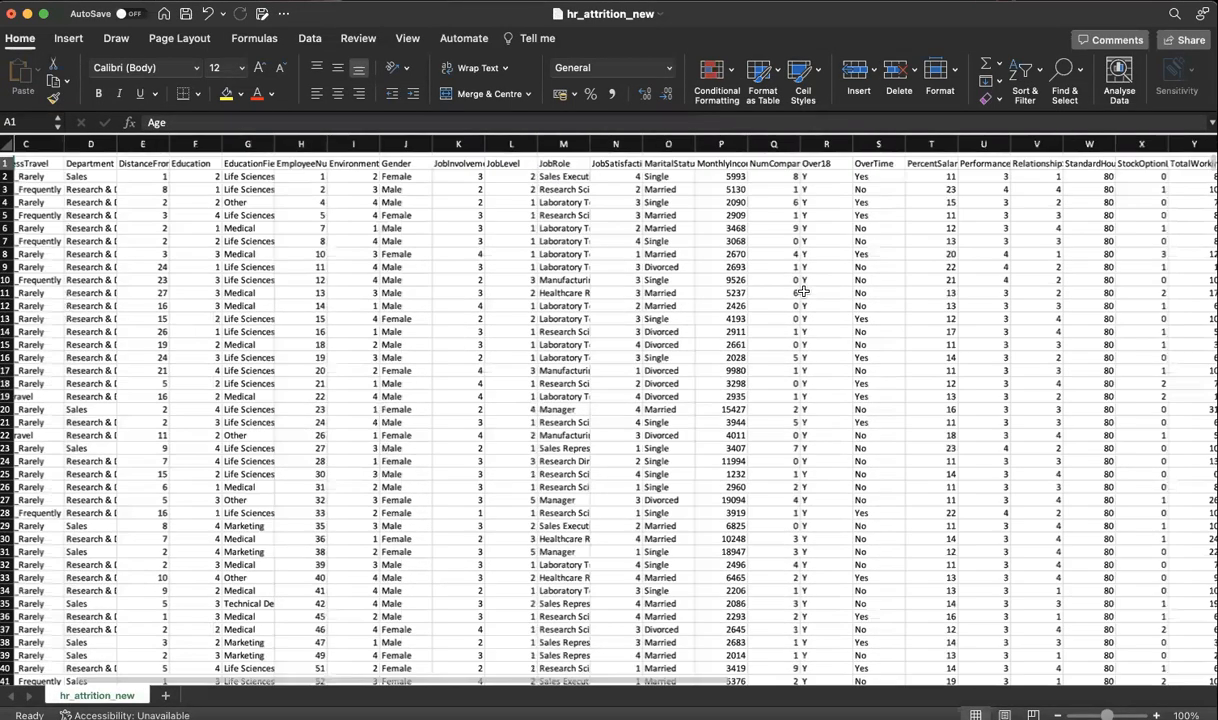
{"action": "scroll", "coordinate": [803, 291], "scroll_direction": "right", "scroll_amount": 10}
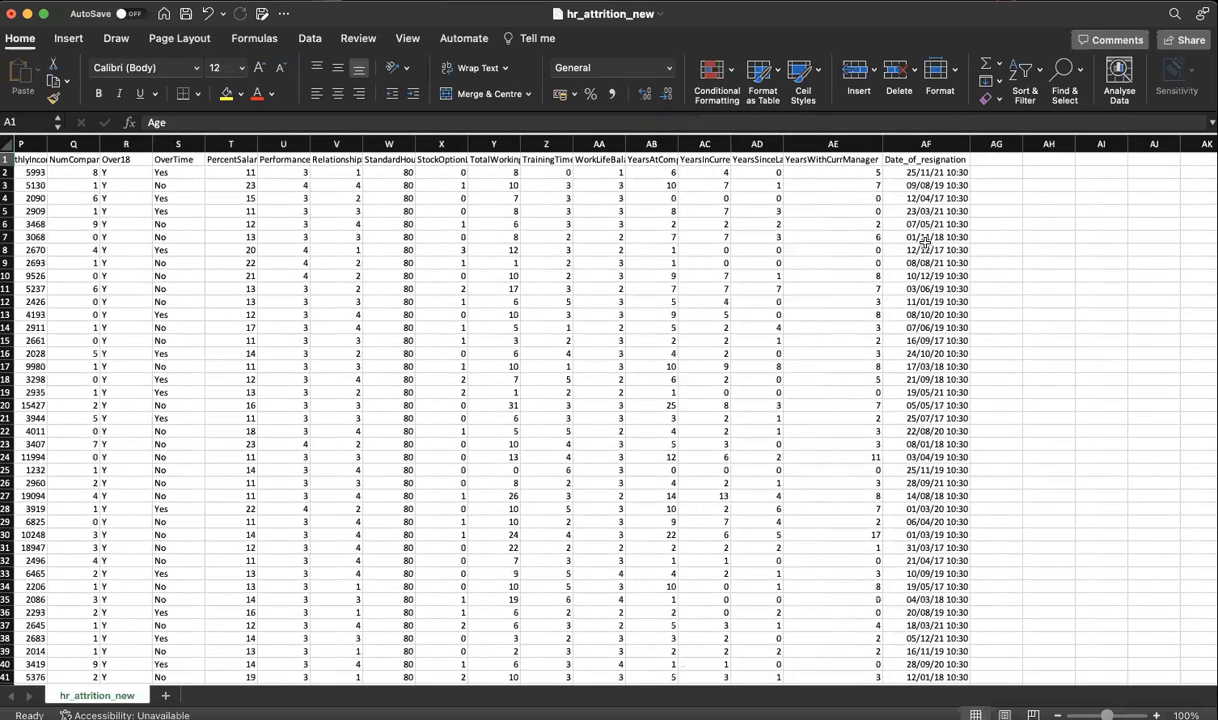
{"action": "left_click", "coordinate": [838, 160]}
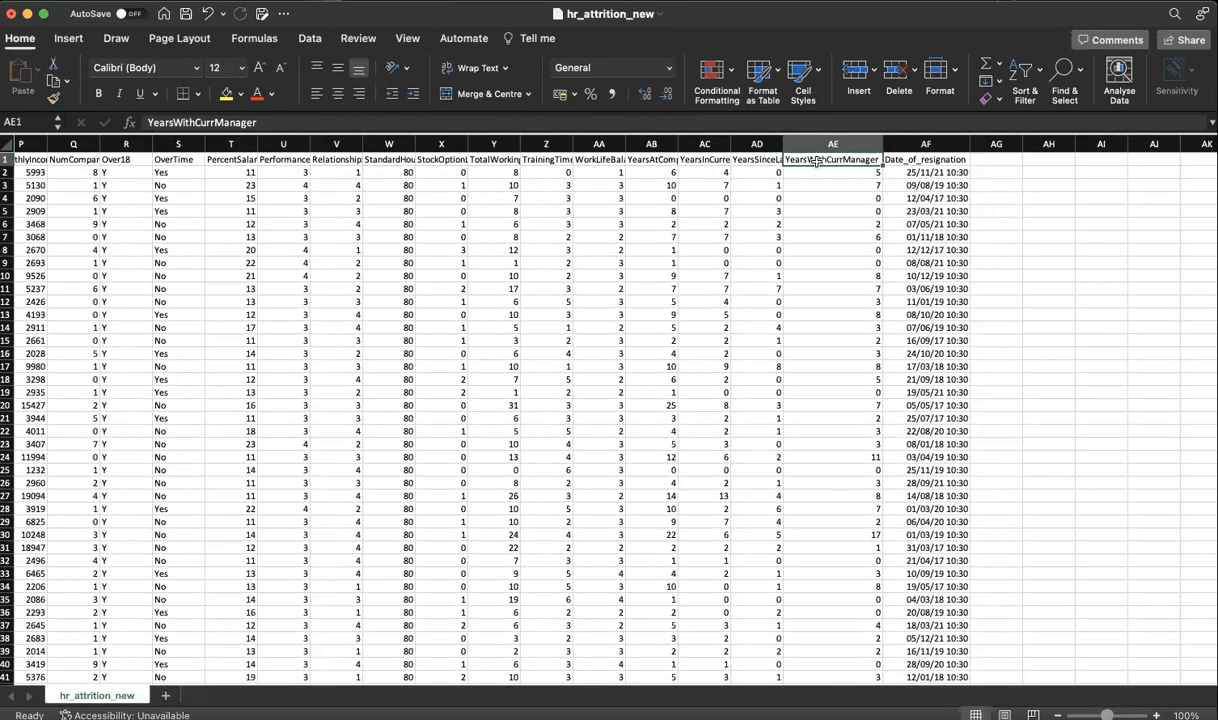
{"action": "left_click", "coordinate": [913, 160]}
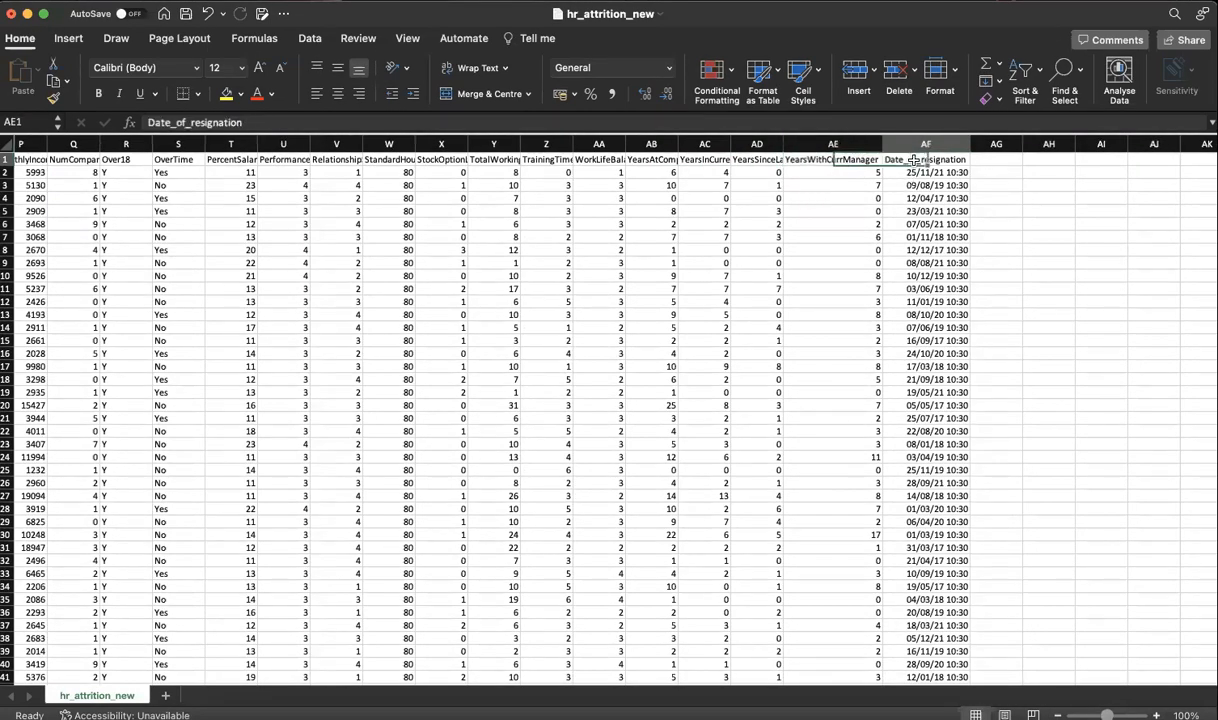
{"action": "left_click_drag", "start_coordinate": [913, 160], "coordinate": [915, 212]}
{"action": "left_click", "coordinate": [941, 200]}
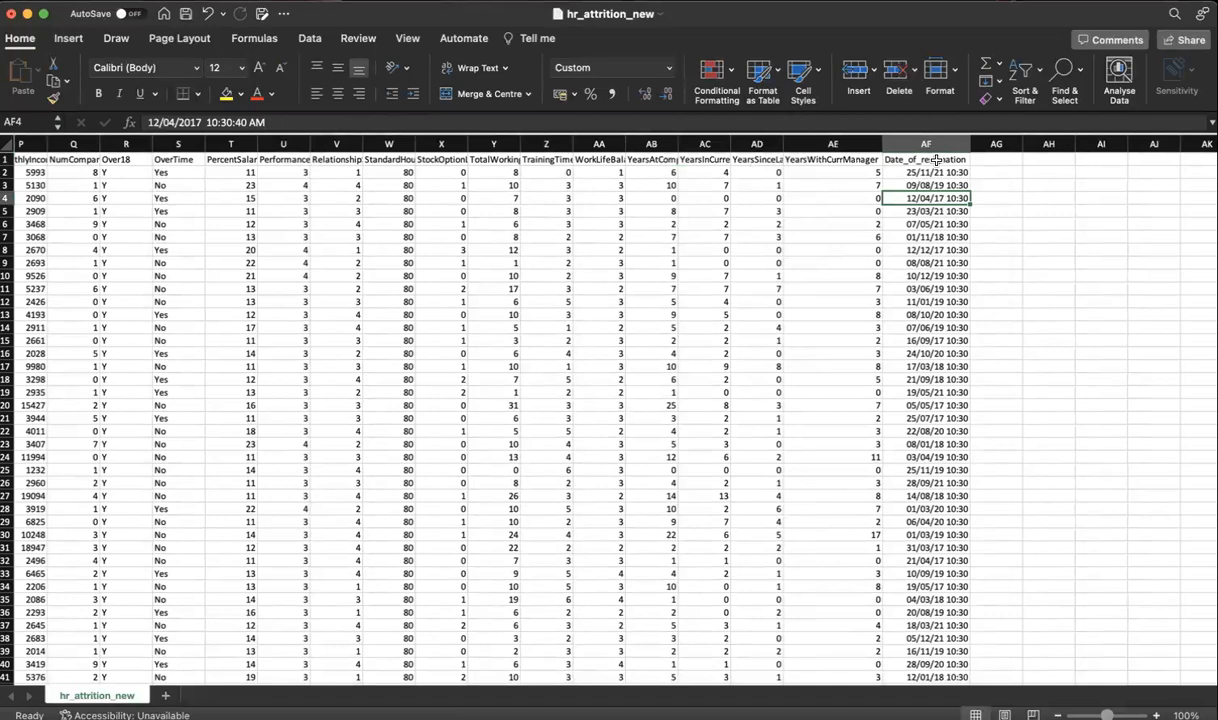
- Cancel moving the AF4 date into AF3, select AF2:AF12, and return to Superset
{"action": "left_click_drag", "start_coordinate": [888, 205], "coordinate": [900, 197]}
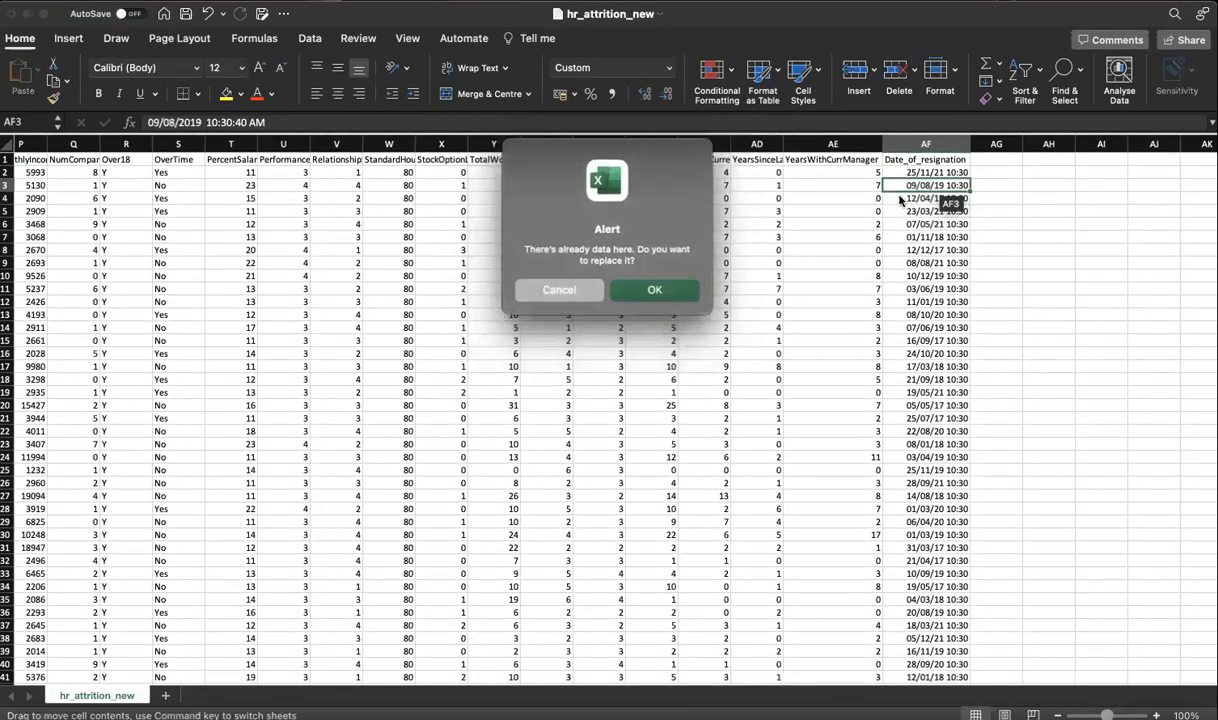
{"action": "left_click", "coordinate": [559, 289]}
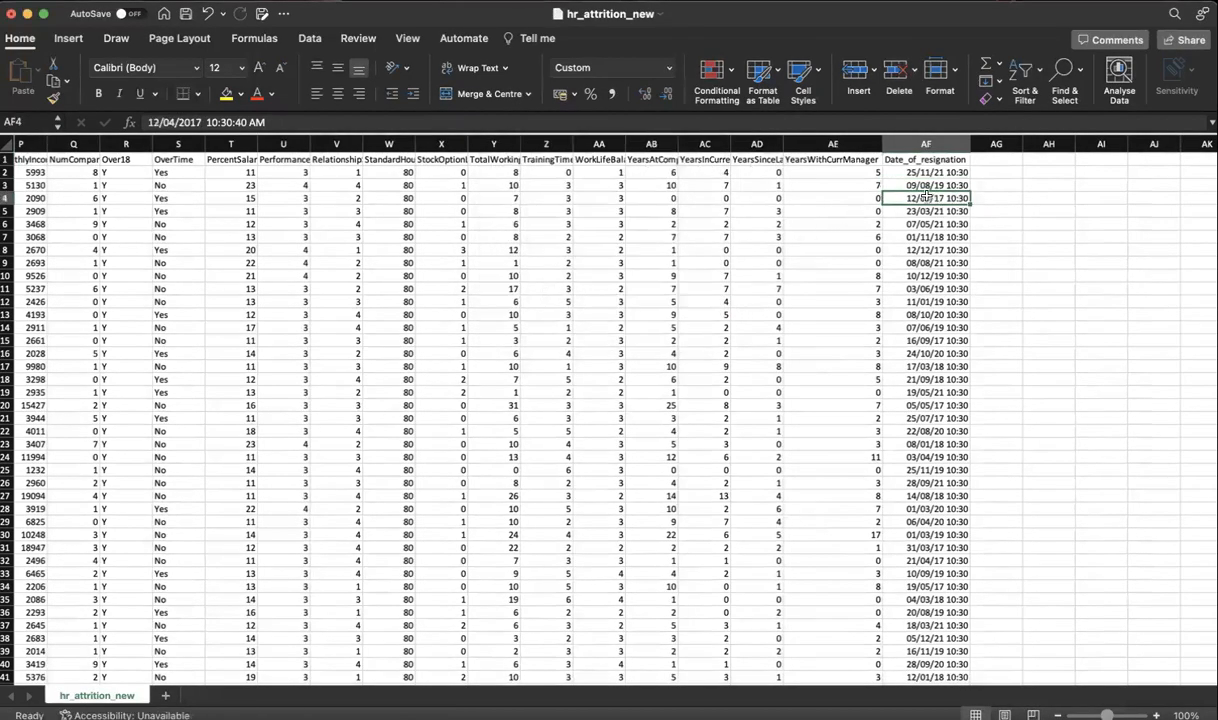
{"action": "left_click_drag", "start_coordinate": [925, 172], "coordinate": [924, 314]}
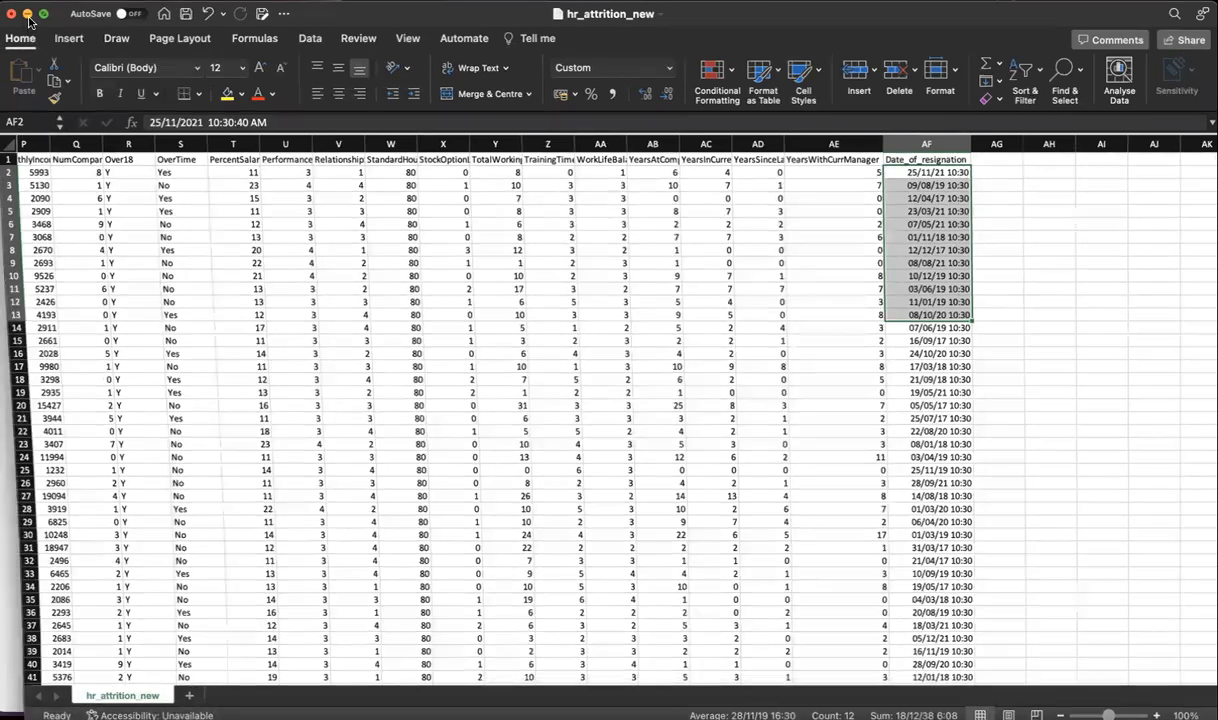
{"action": "key", "text": "super+Tab"}
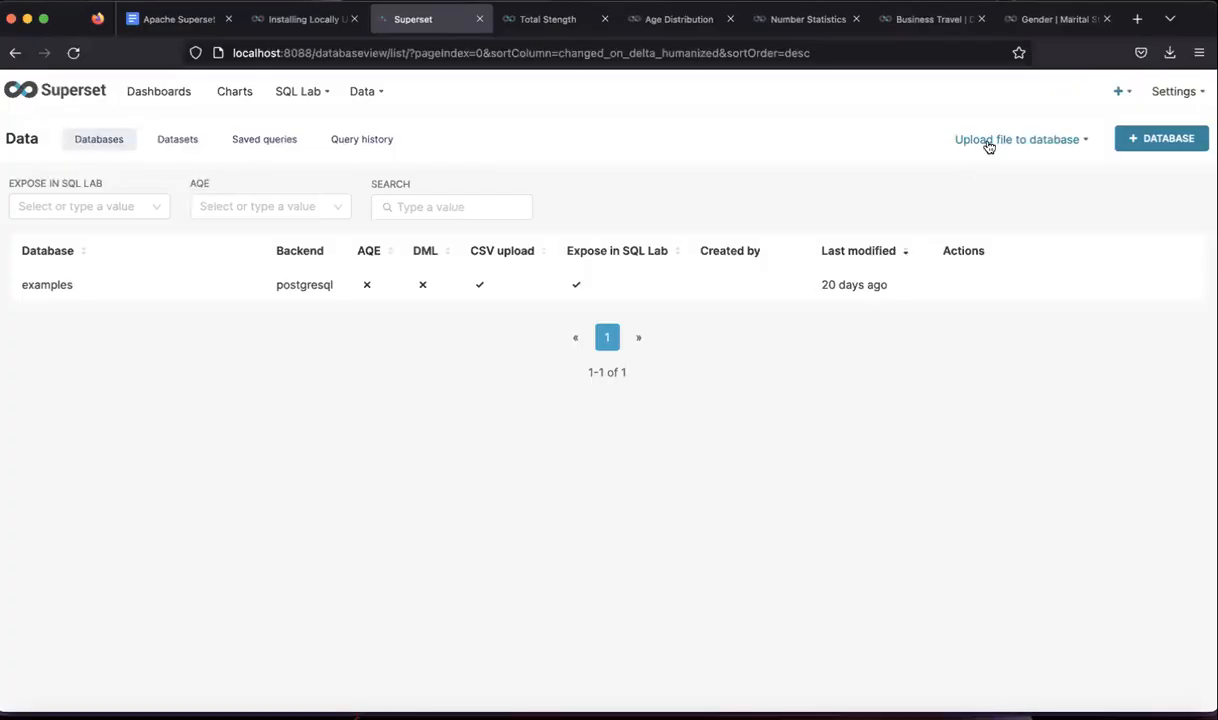
- Choose Upload CSV from the Upload file to database menu
{"action": "mouse_move", "coordinate": [985, 149]}
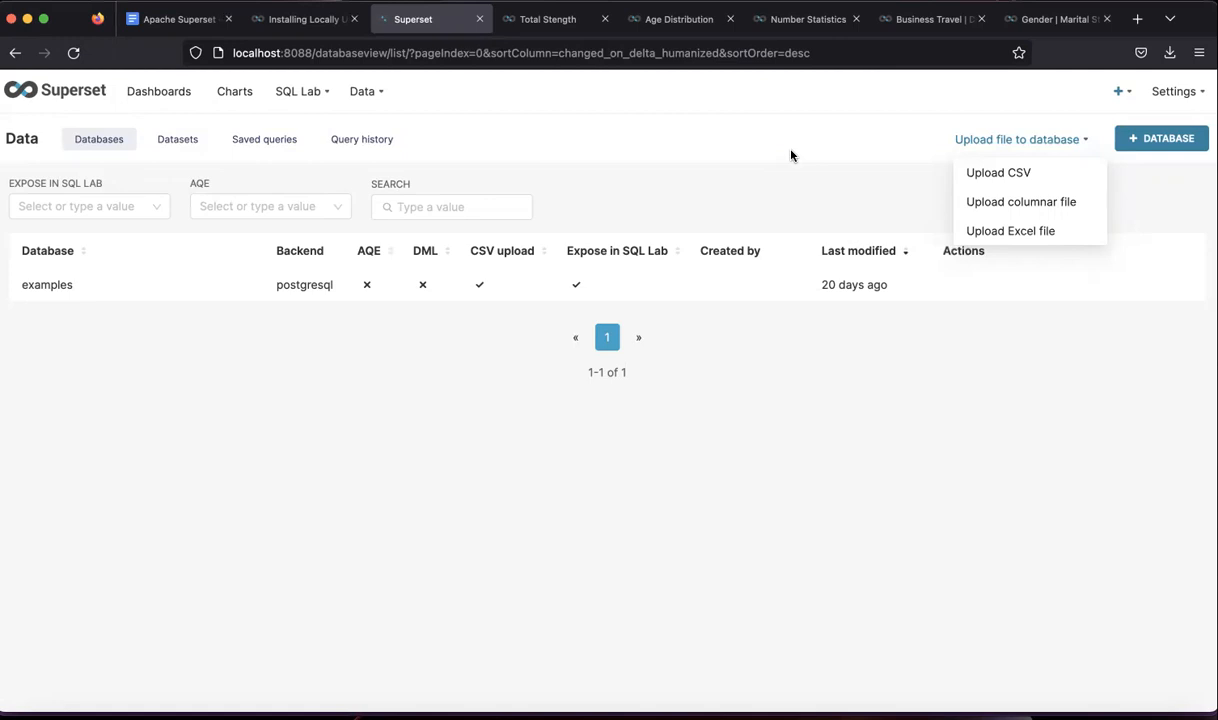
{"action": "left_click", "coordinate": [1010, 181]}
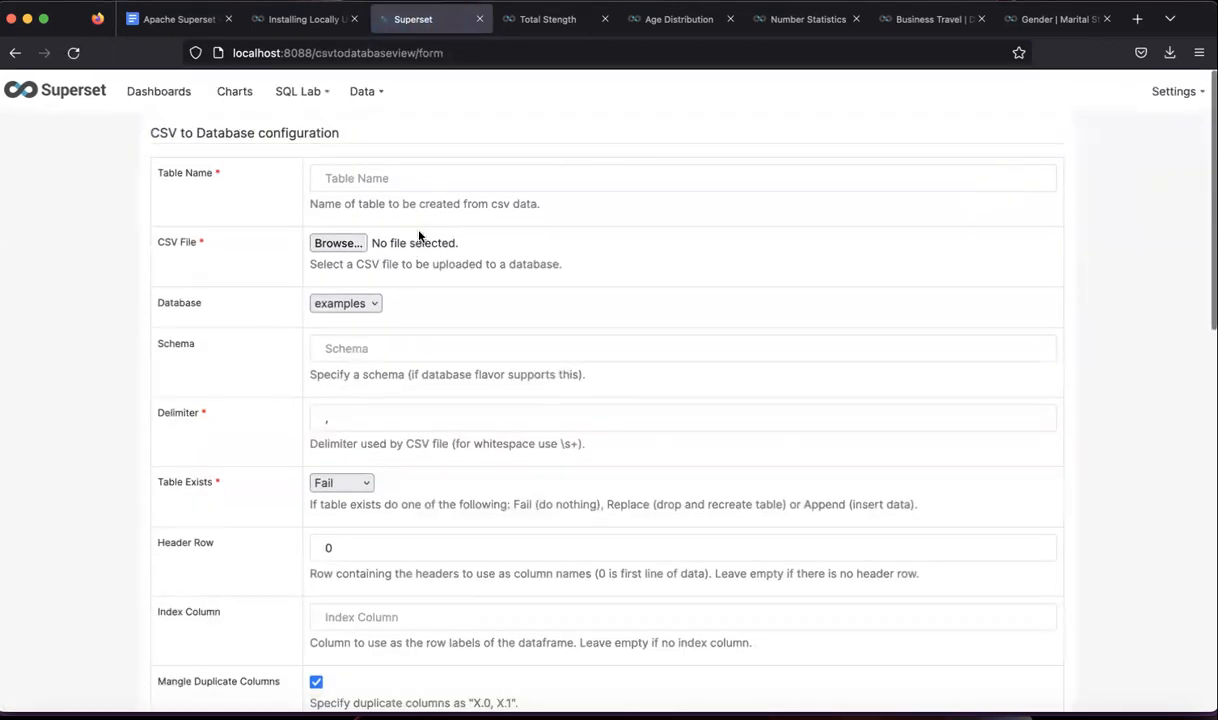
- Enter 'emp attrition2' as the new table name
{"action": "left_click", "coordinate": [366, 180]}
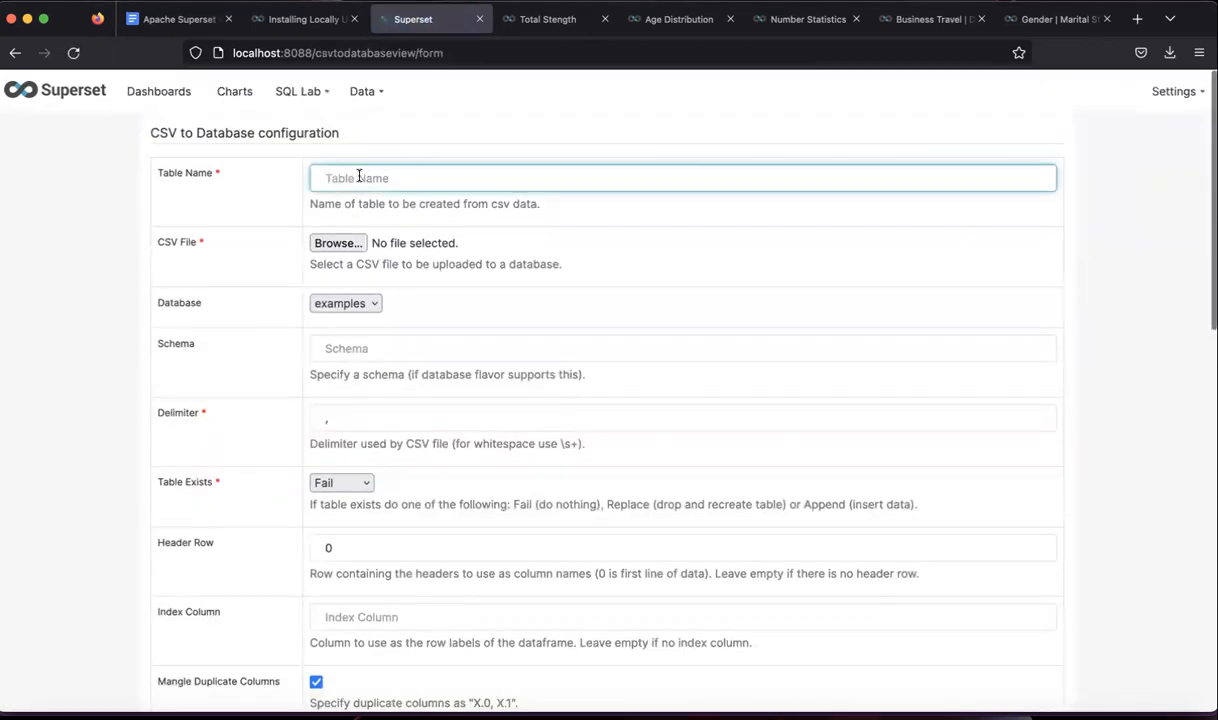
{"action": "type", "text": "em"}
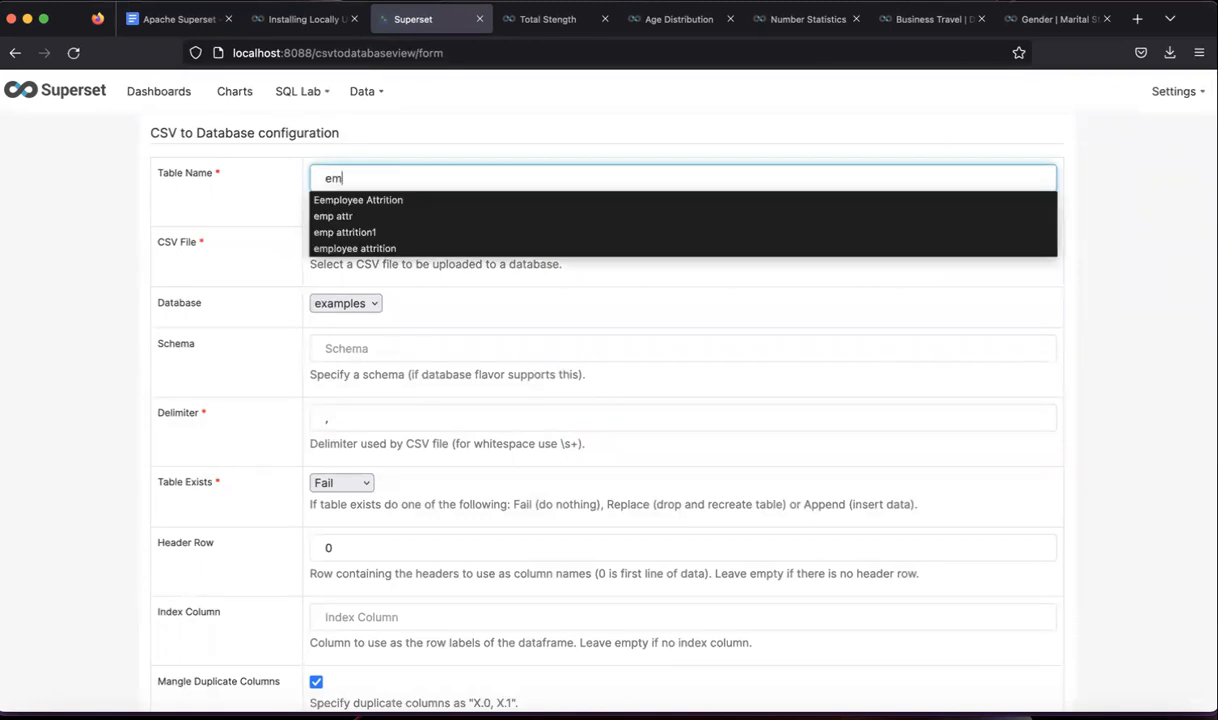
{"action": "type", "text": "p attrition1"}
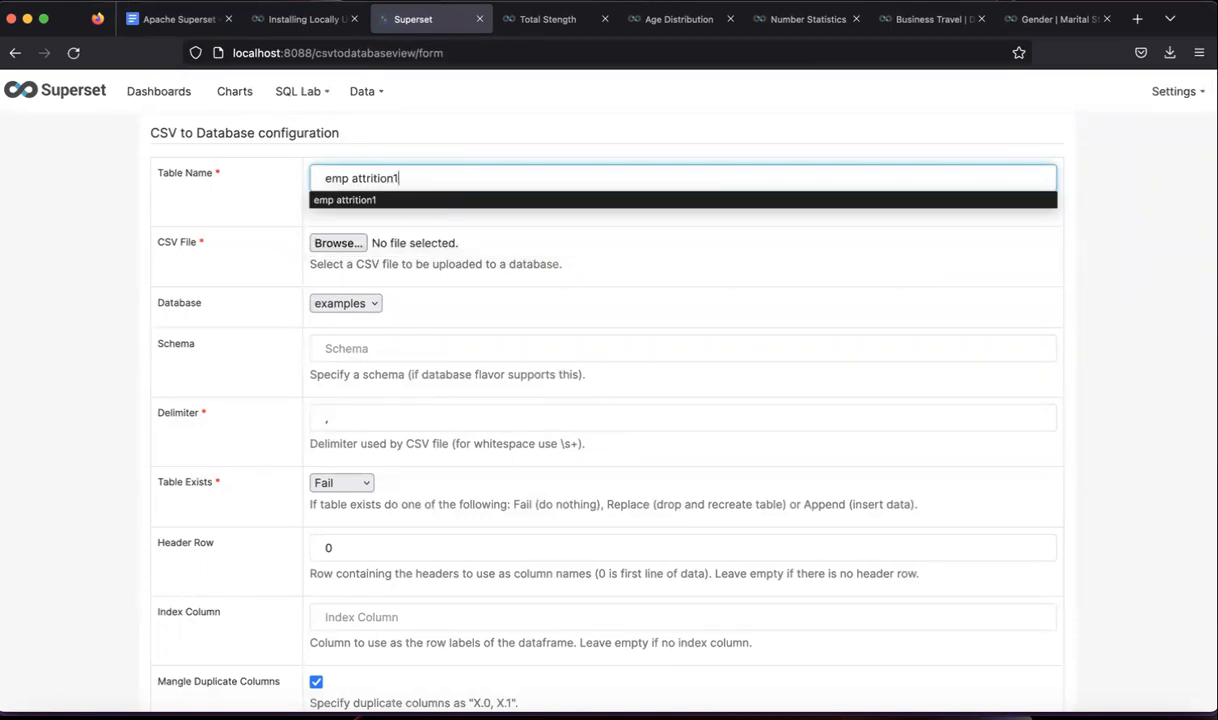
{"action": "left_click", "coordinate": [382, 203]}
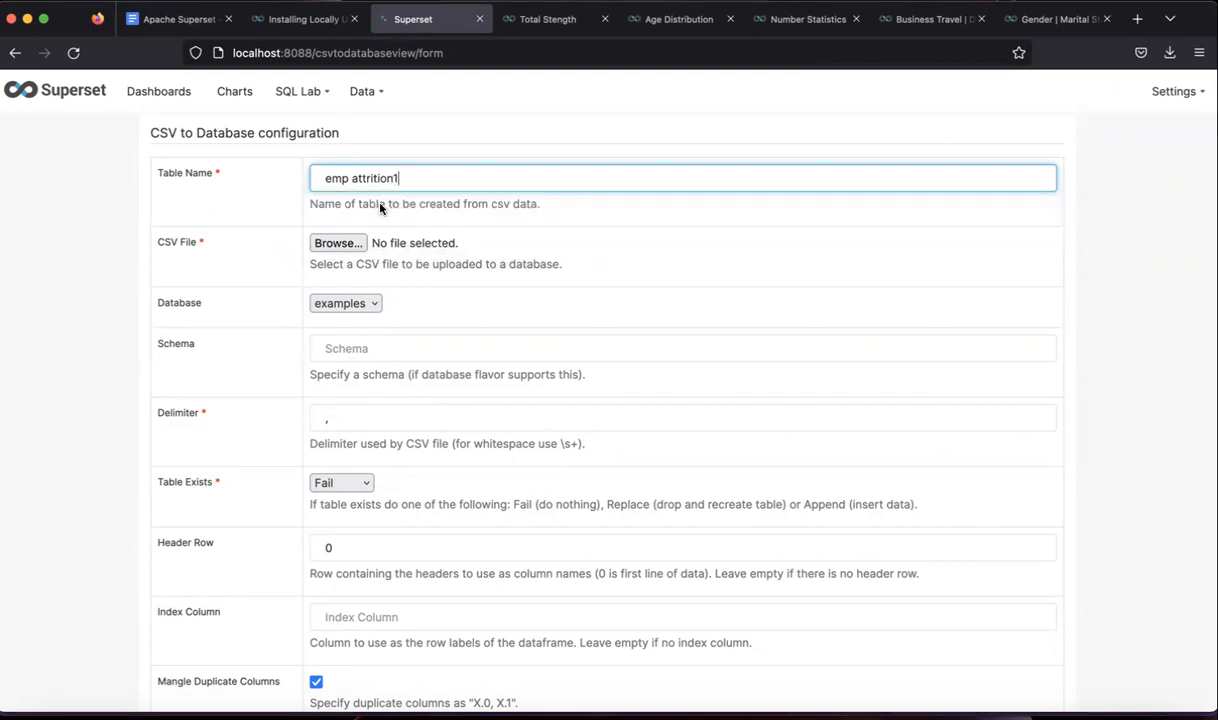
{"action": "key", "text": "BackSpace"}
- Attach hr_attrition_new.csv from the Documents folder as the CSV file
{"action": "left_click", "coordinate": [352, 243]}
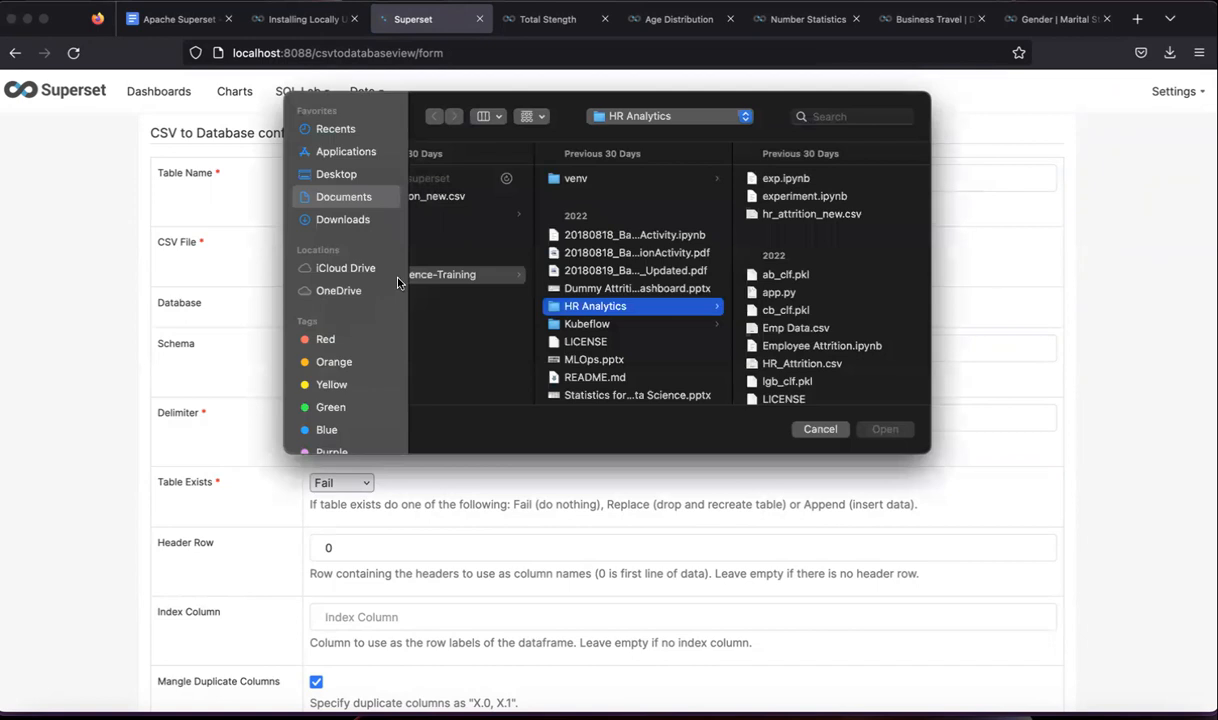
{"action": "left_click", "coordinate": [339, 198]}
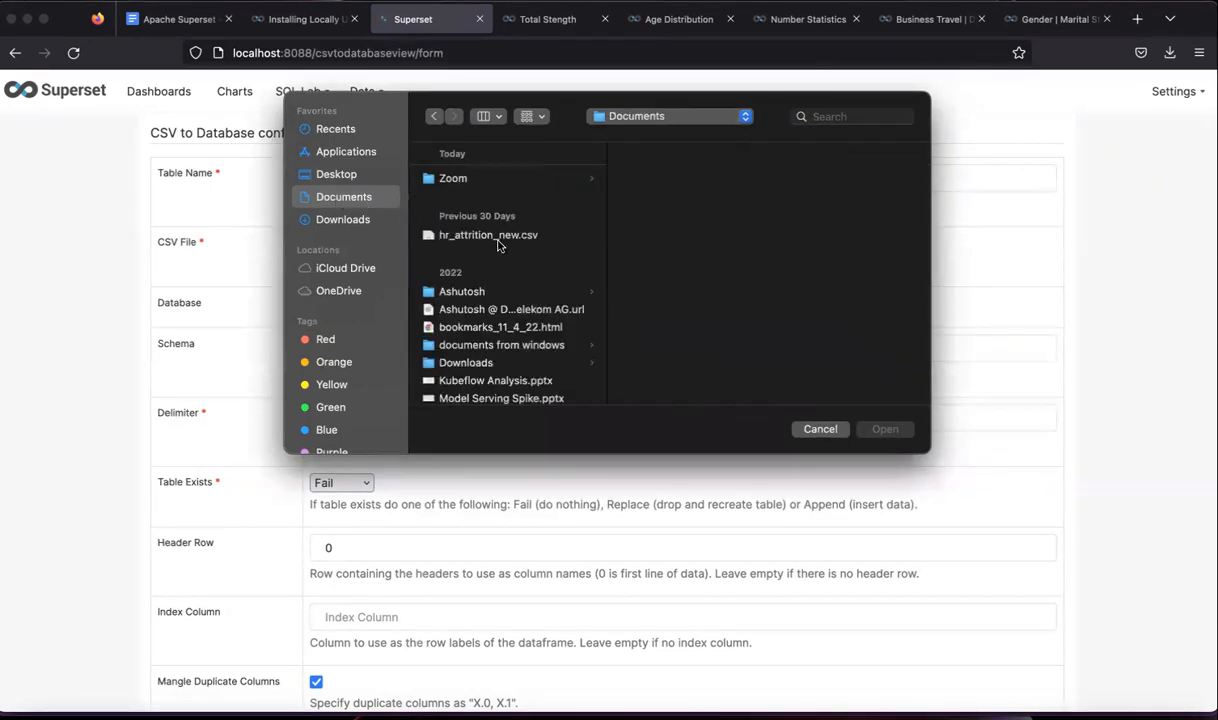
{"action": "left_click", "coordinate": [474, 294]}
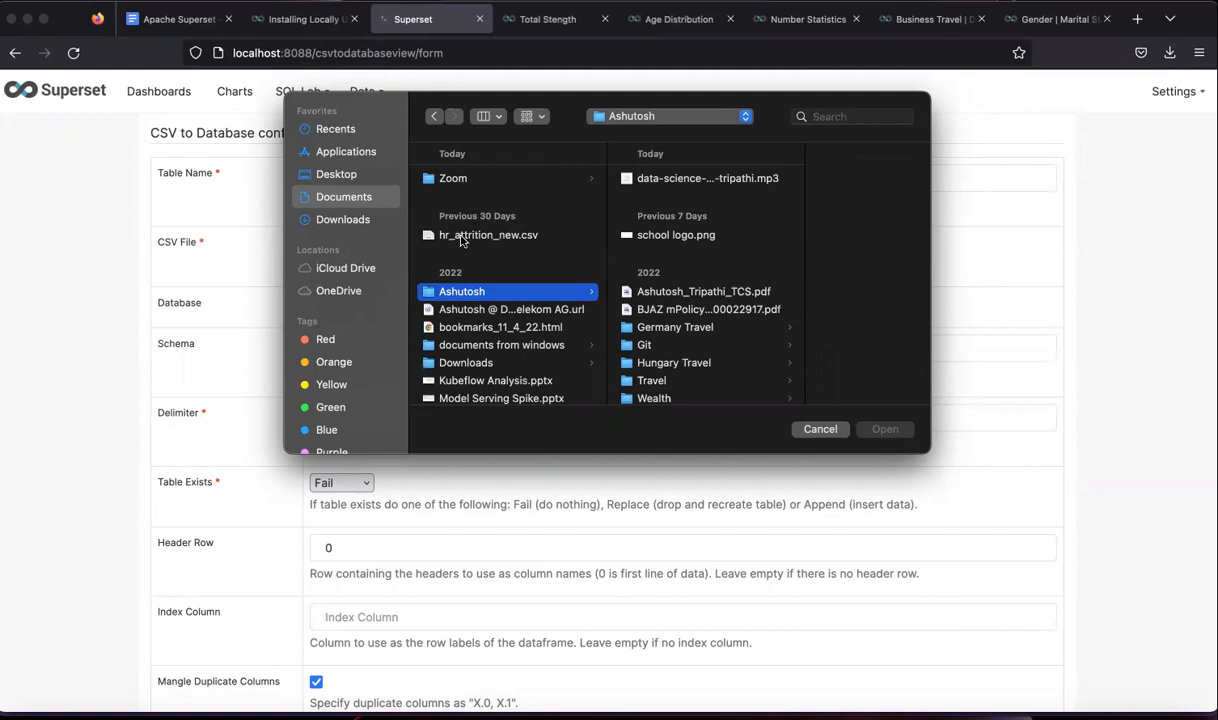
{"action": "left_click", "coordinate": [470, 235]}
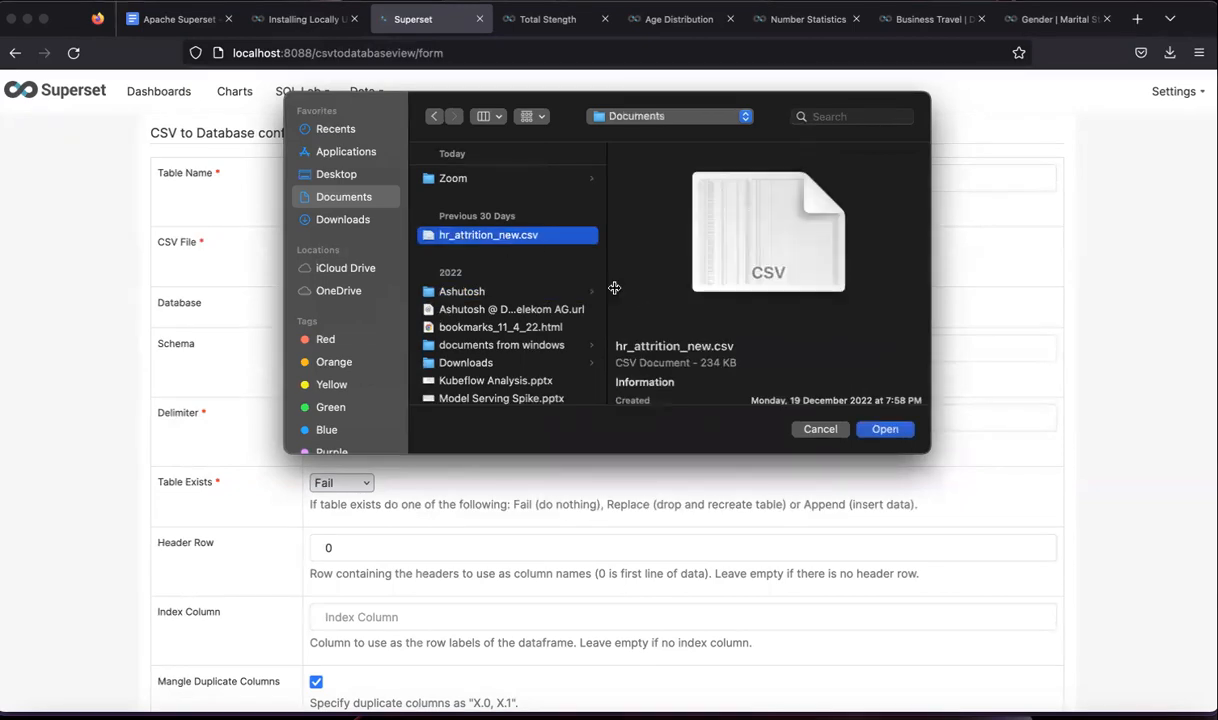
{"action": "left_click", "coordinate": [880, 428]}
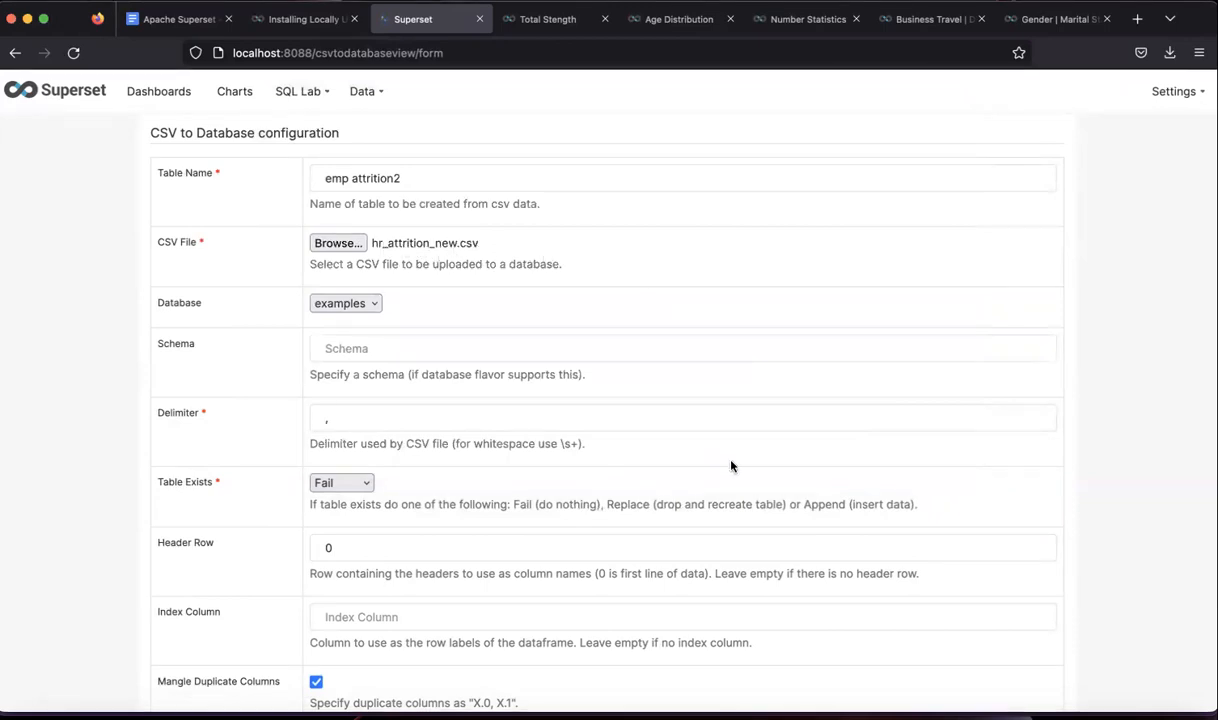
- Hide Excel to get back to the upload form and go down to the Parse Dates field
{"action": "left_click", "coordinate": [878, 710]}
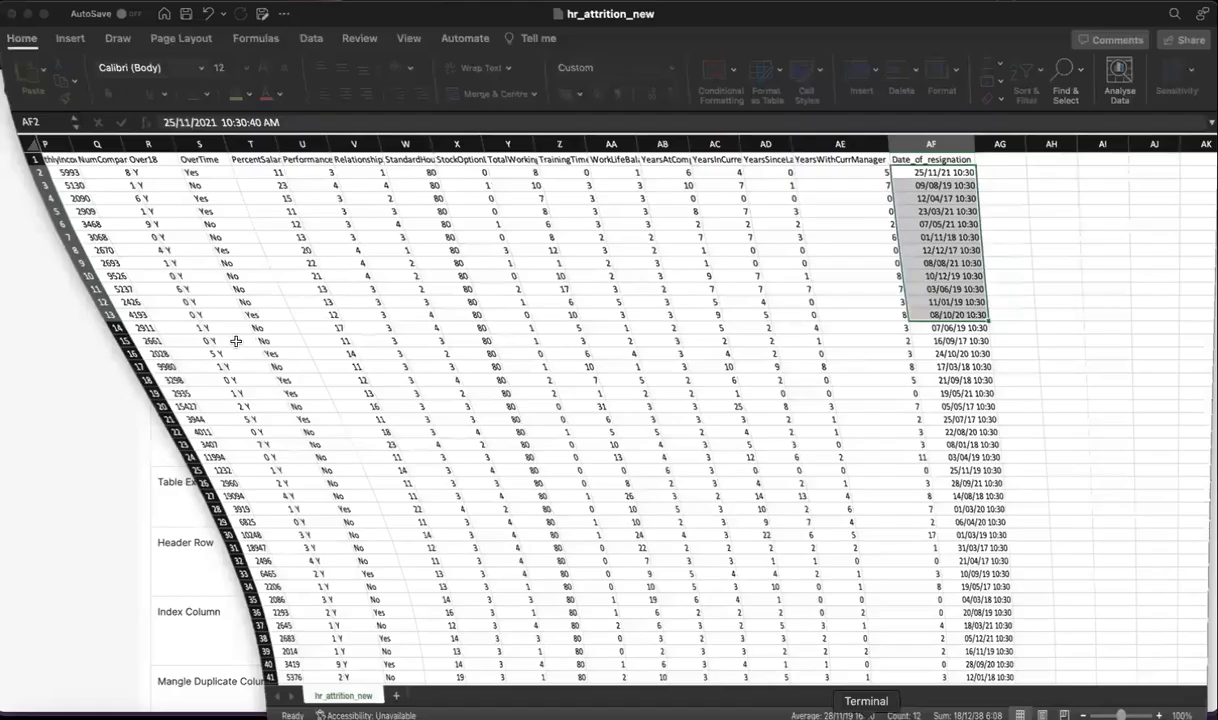
{"action": "left_click", "coordinate": [27, 14]}
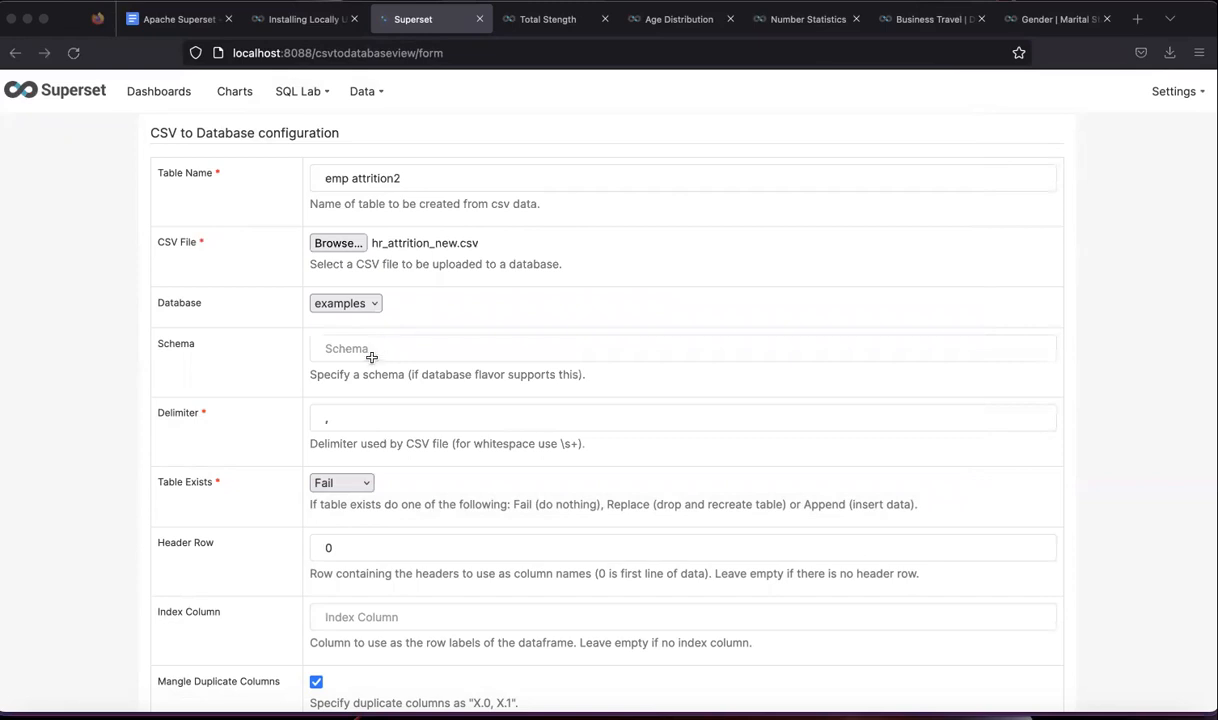
{"action": "scroll", "coordinate": [408, 410], "scroll_direction": "down", "scroll_amount": 1}
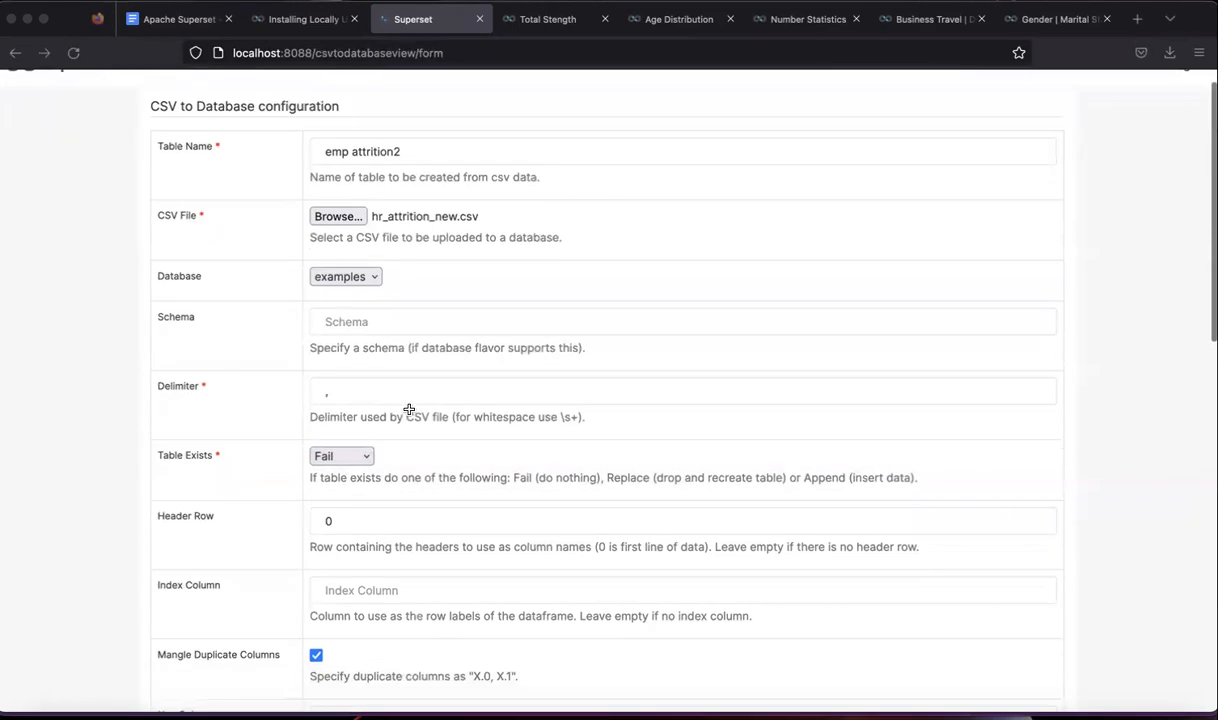
{"action": "scroll", "coordinate": [408, 410], "scroll_direction": "down", "scroll_amount": 1}
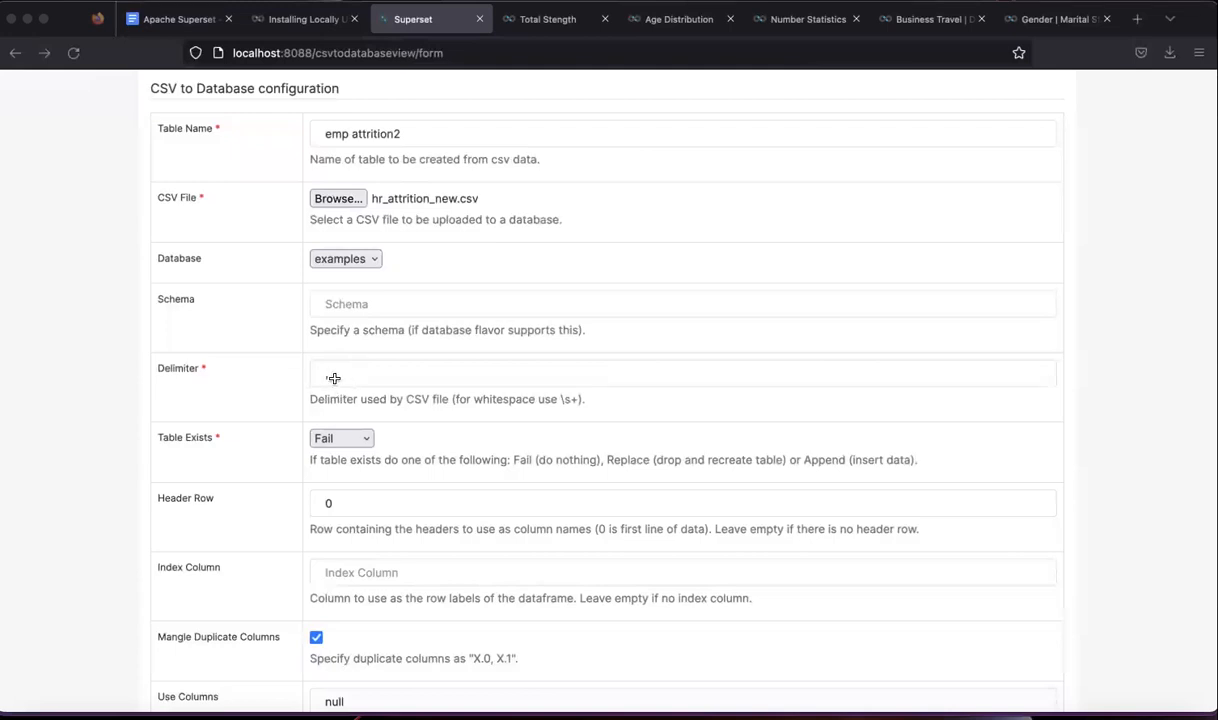
{"action": "scroll", "coordinate": [403, 443], "scroll_direction": "down", "scroll_amount": 3}
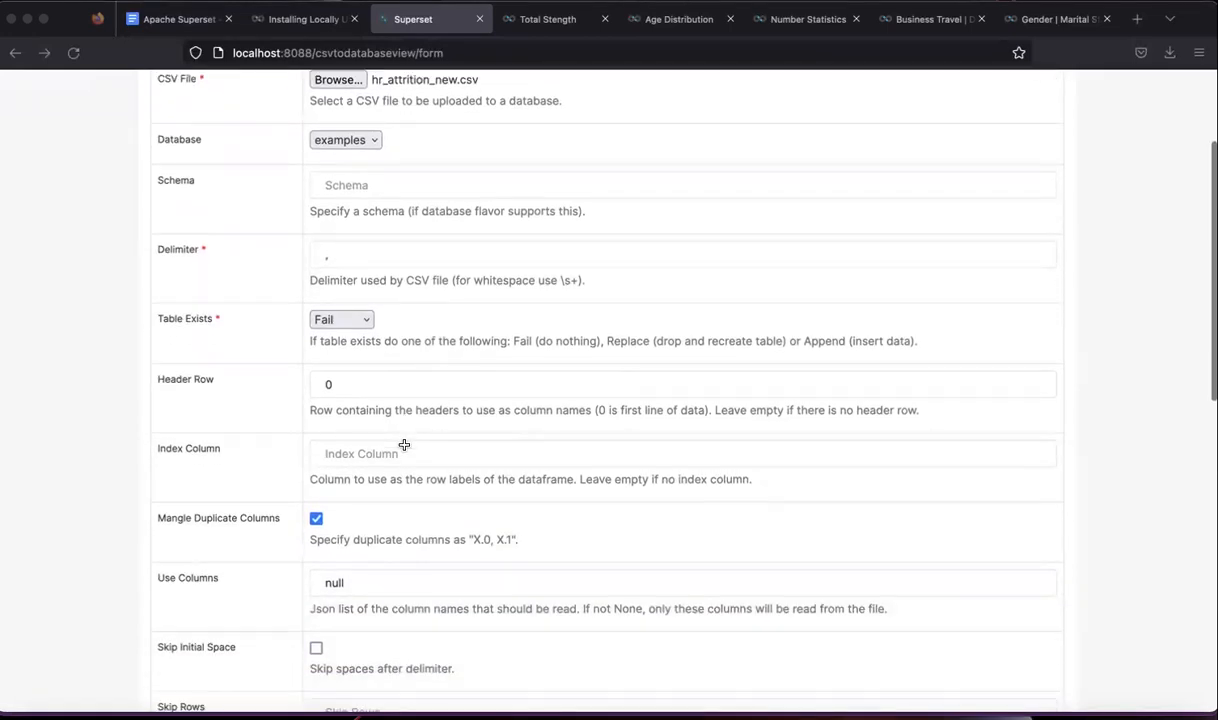
{"action": "scroll", "coordinate": [362, 383], "scroll_direction": "down", "scroll_amount": 2}
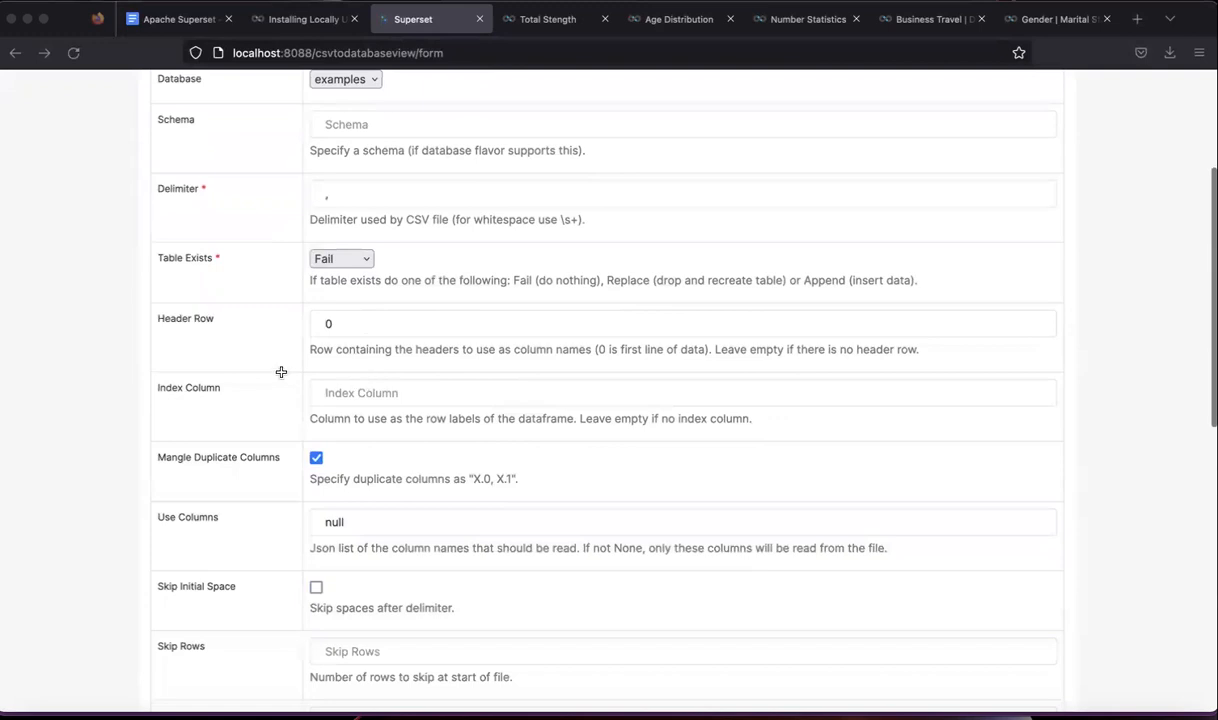
{"action": "scroll", "coordinate": [352, 403], "scroll_direction": "down", "scroll_amount": 2}
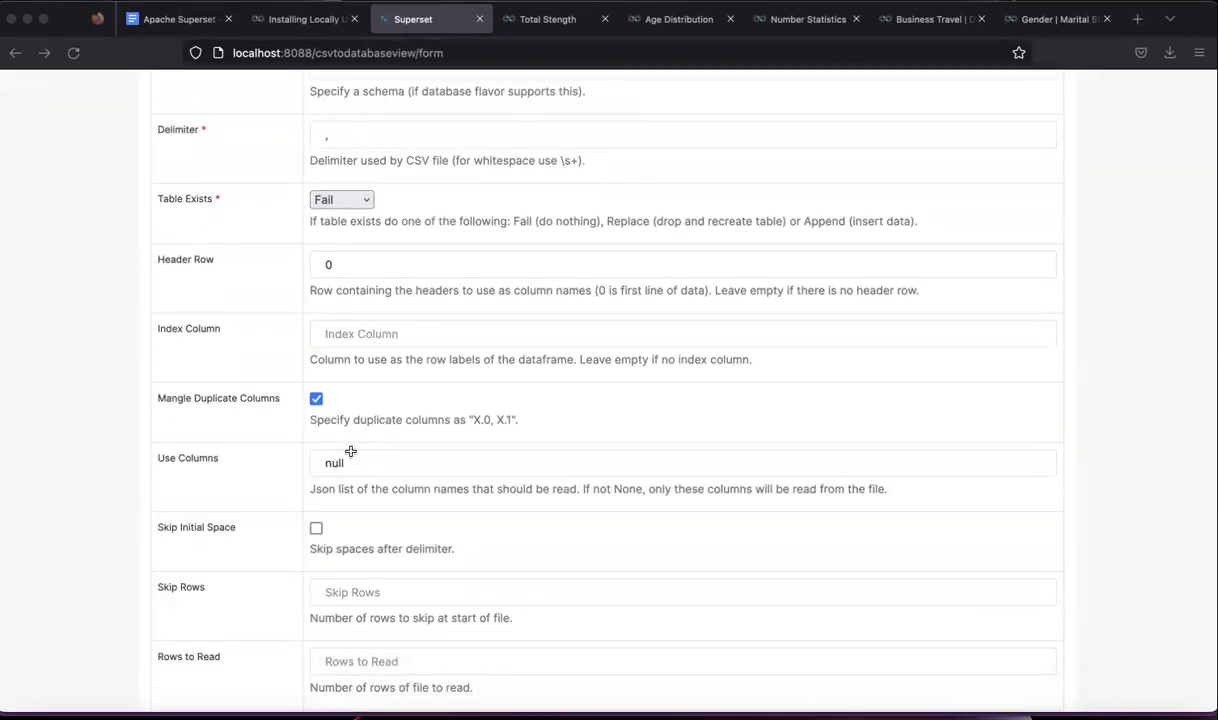
{"action": "scroll", "coordinate": [350, 450], "scroll_direction": "down", "scroll_amount": 1}
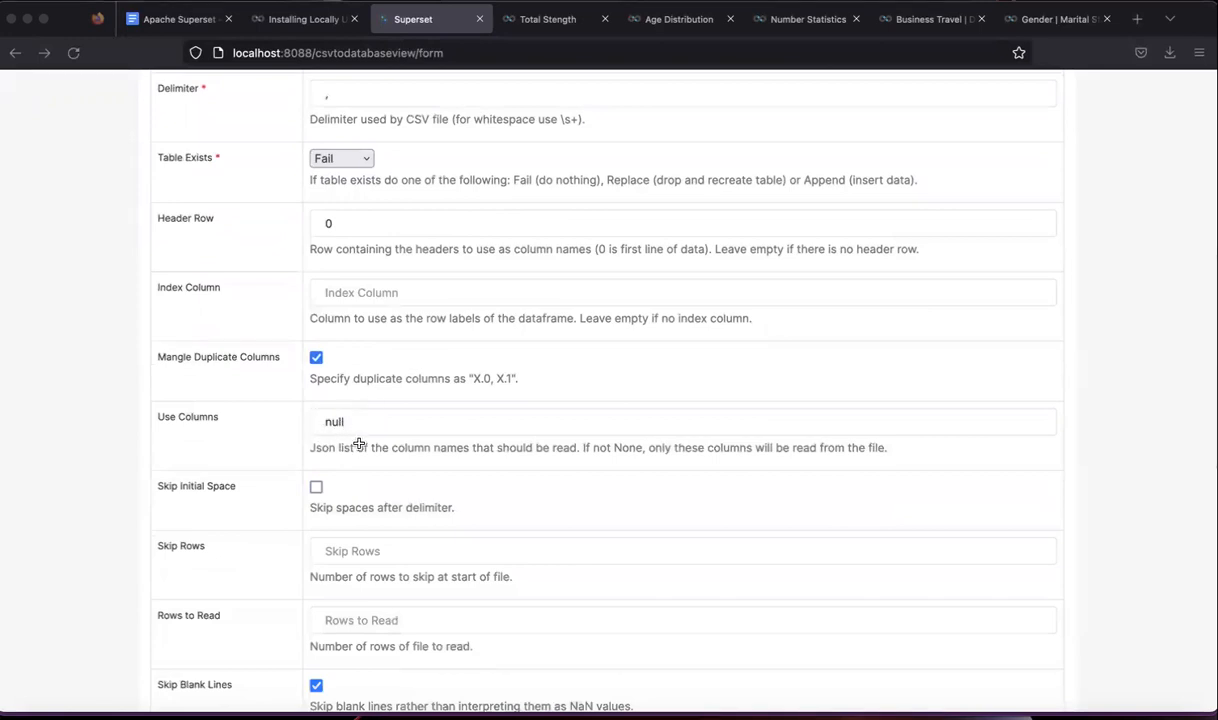
{"action": "scroll", "coordinate": [358, 444], "scroll_direction": "down", "scroll_amount": 4}
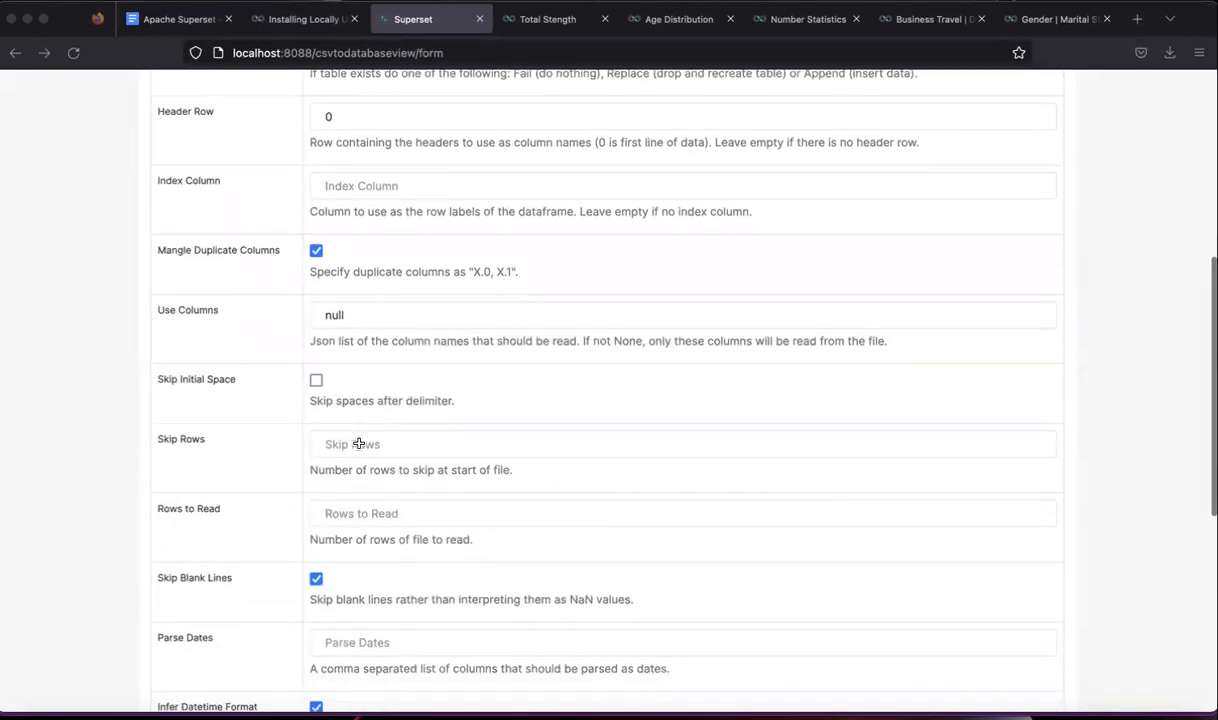
{"action": "scroll", "coordinate": [340, 420], "scroll_direction": "down", "scroll_amount": 1}
{"action": "scroll", "coordinate": [343, 427], "scroll_direction": "down", "scroll_amount": 2}
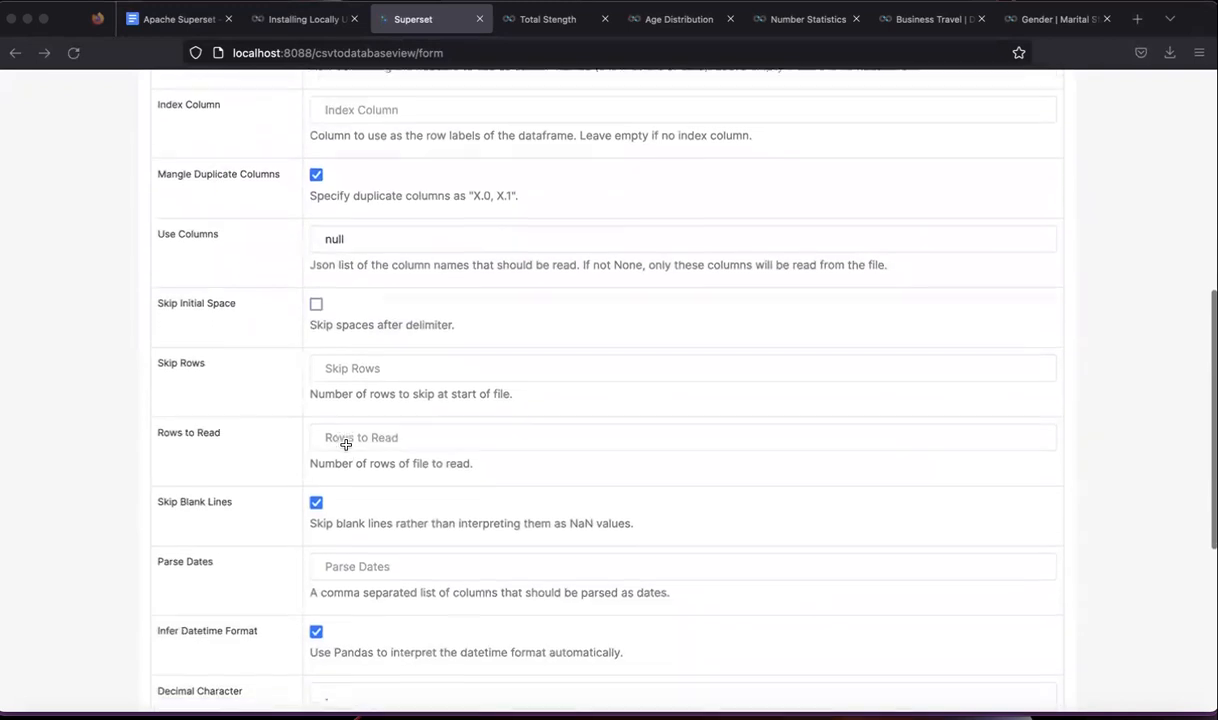
{"action": "scroll", "coordinate": [345, 468], "scroll_direction": "down", "scroll_amount": 3}
{"action": "scroll", "coordinate": [316, 482], "scroll_direction": "down", "scroll_amount": 2}
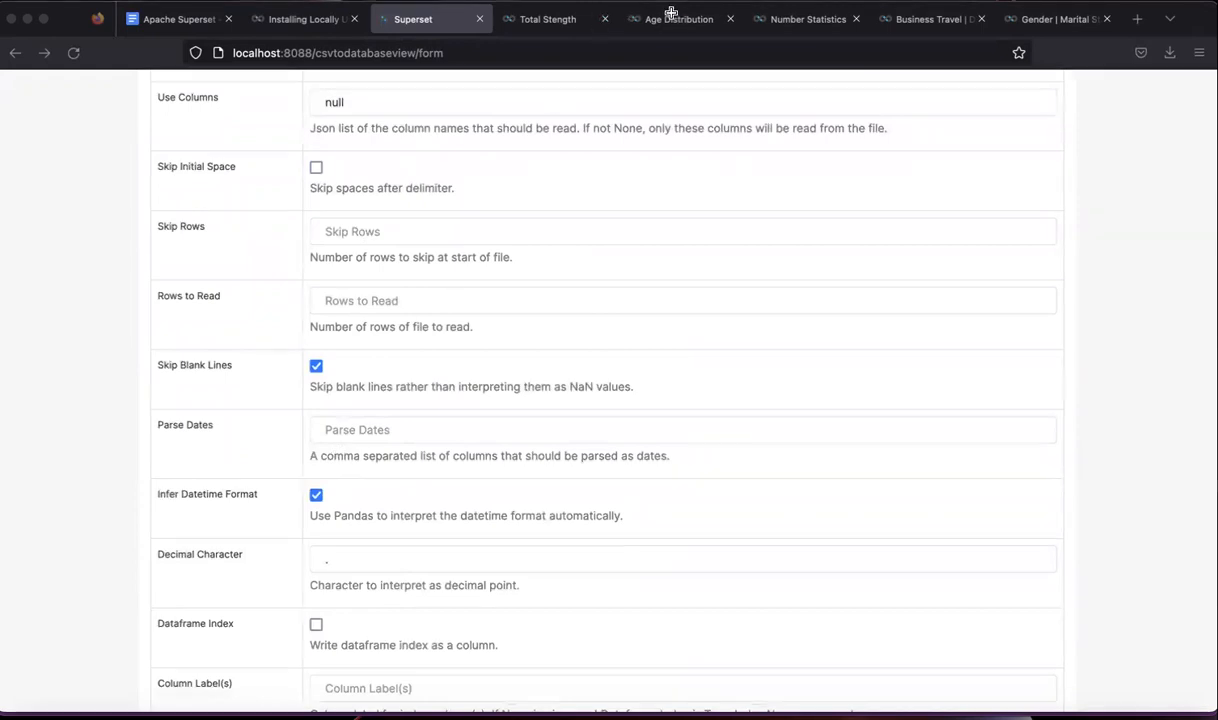
{"action": "left_click", "coordinate": [928, 76]}
{"action": "scroll", "coordinate": [928, 76], "scroll_direction": "down", "scroll_amount": 1}
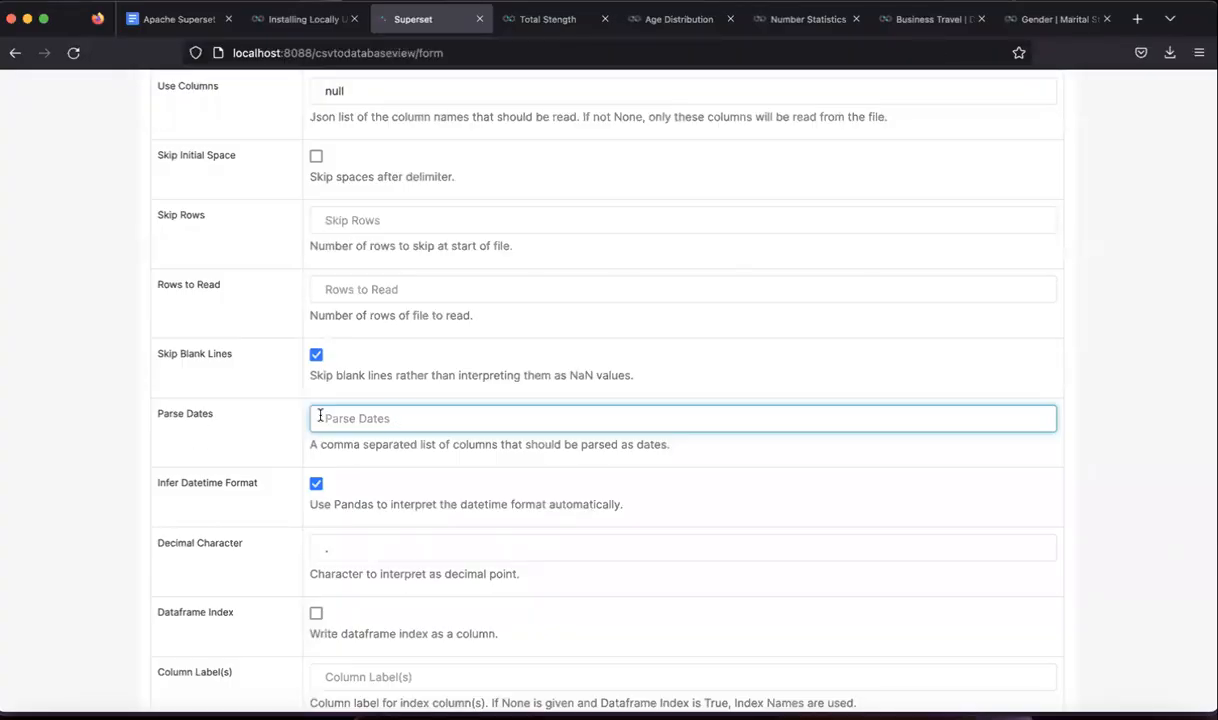
- Confirm the column name in Excel, then add Date_of_resignation to the Parse Dates field
{"action": "left_click", "coordinate": [380, 416]}
{"action": "left_click", "coordinate": [380, 417]}
{"action": "left_click", "coordinate": [389, 420]}
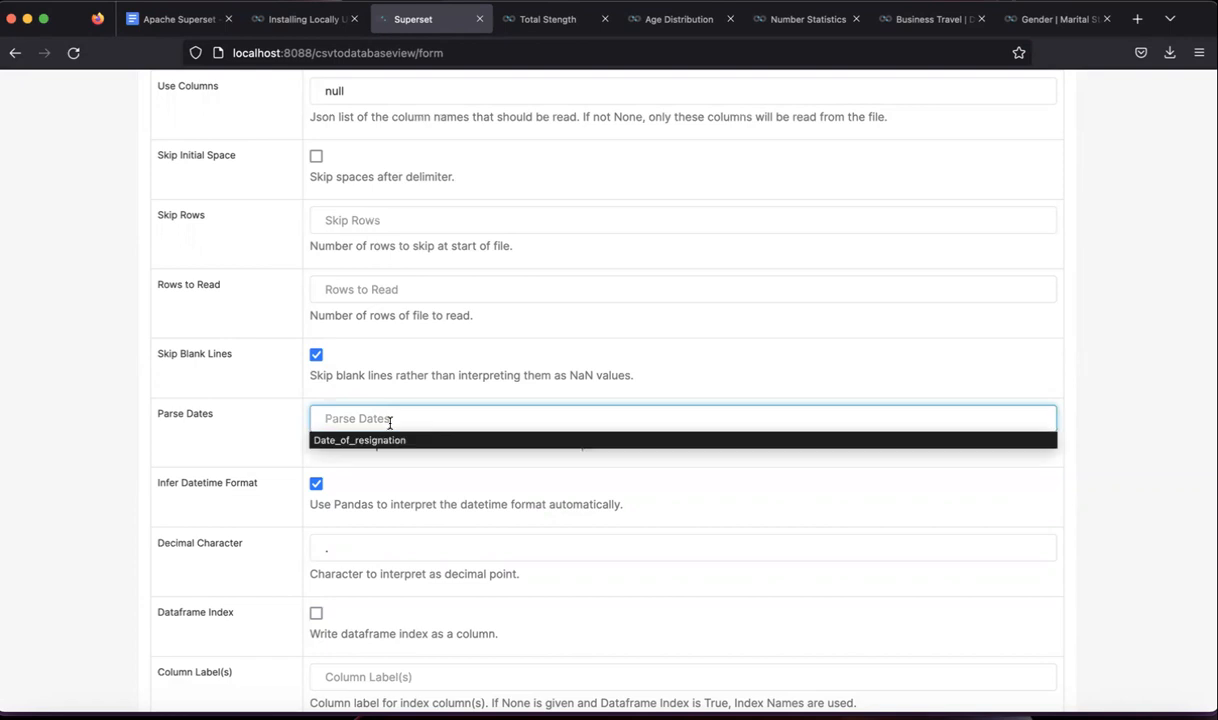
{"action": "left_click", "coordinate": [877, 717]}
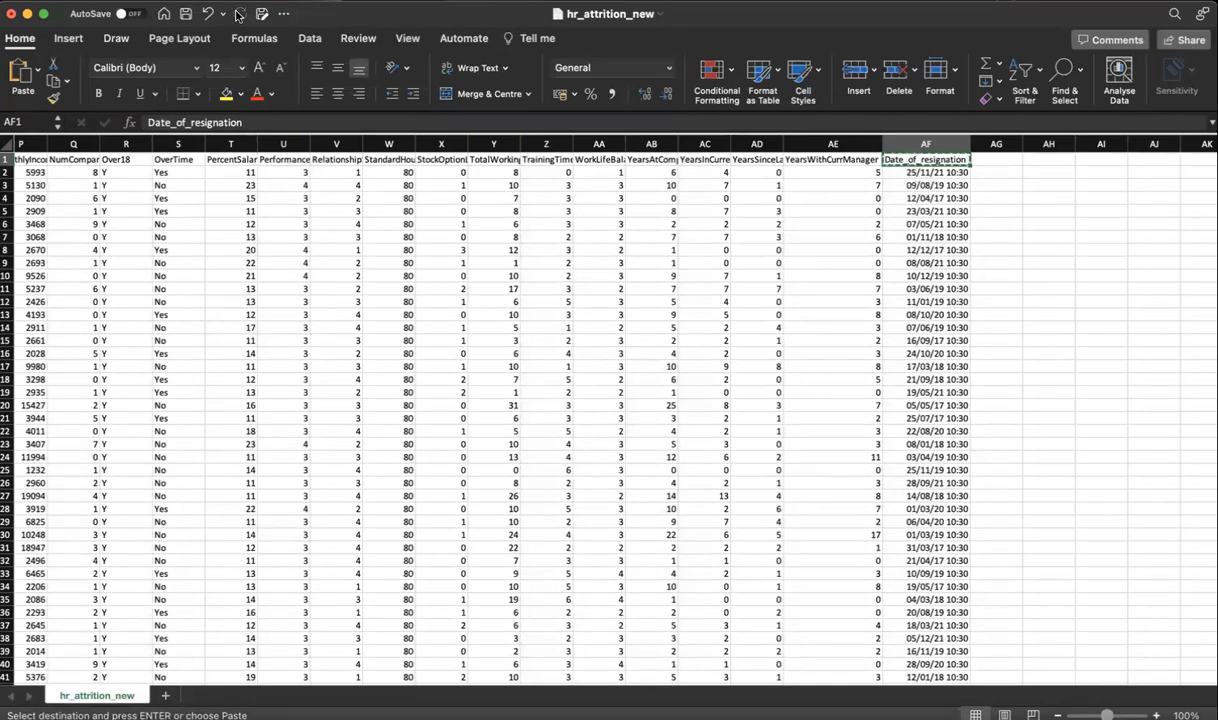
{"action": "left_click", "coordinate": [29, 20]}
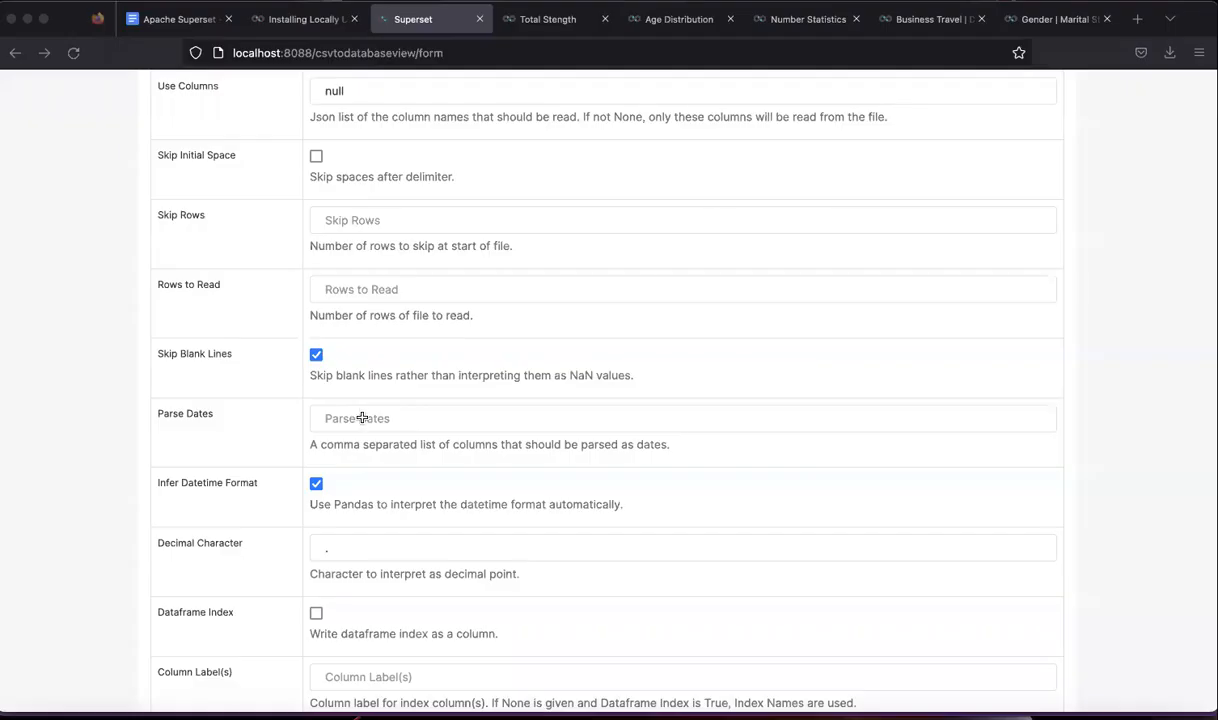
{"action": "left_click", "coordinate": [362, 418]}
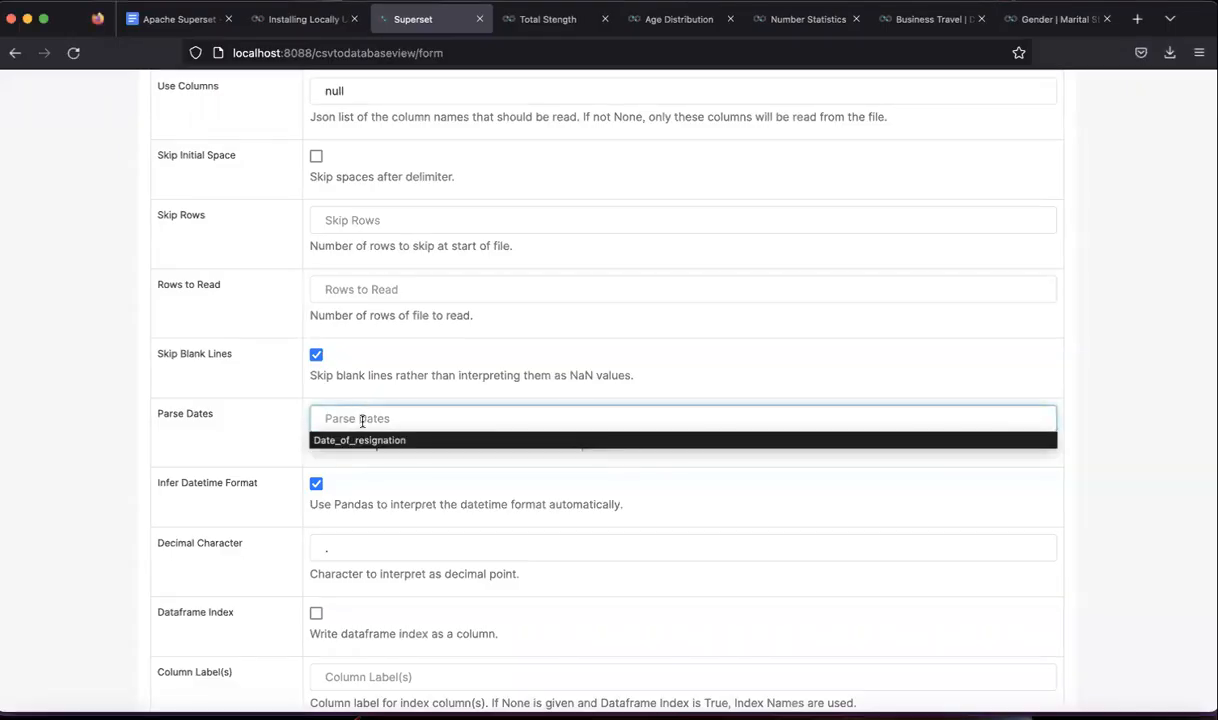
{"action": "left_click", "coordinate": [360, 437]}
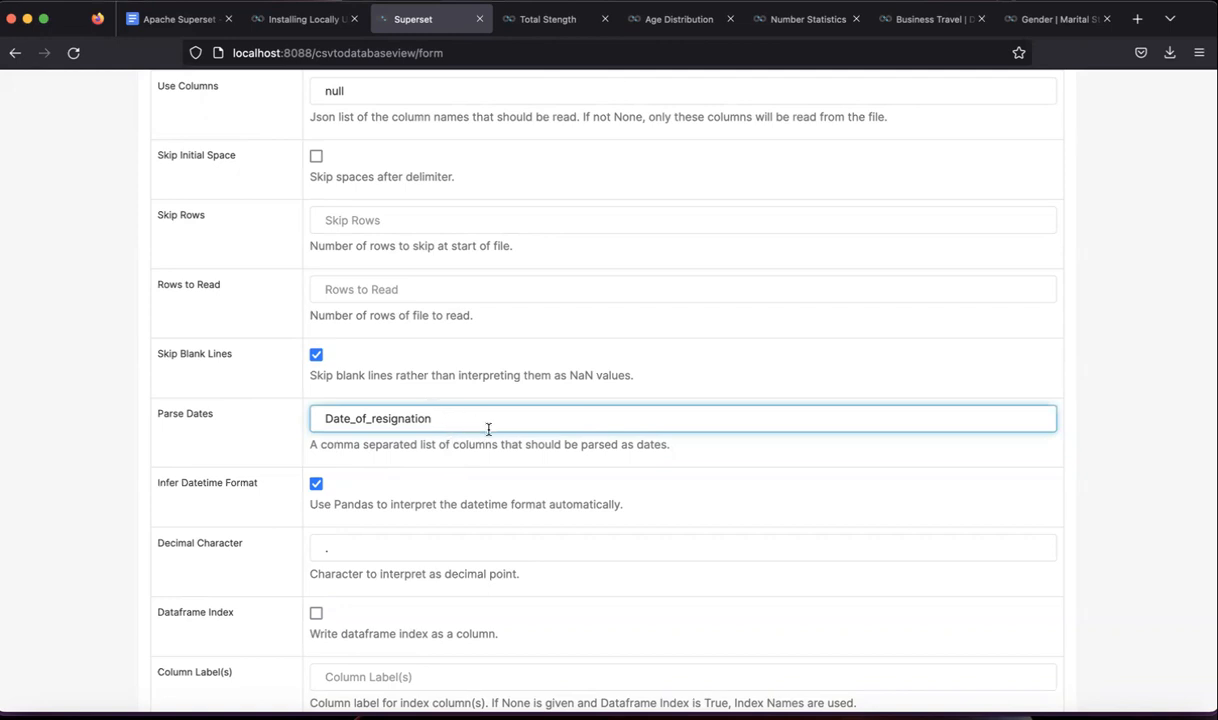
- Leave the Decimal Character field unchanged and save the hr_attrition_new.csv upload form
{"action": "left_click", "coordinate": [462, 456]}
{"action": "scroll", "coordinate": [462, 456], "scroll_direction": "down", "scroll_amount": 2}
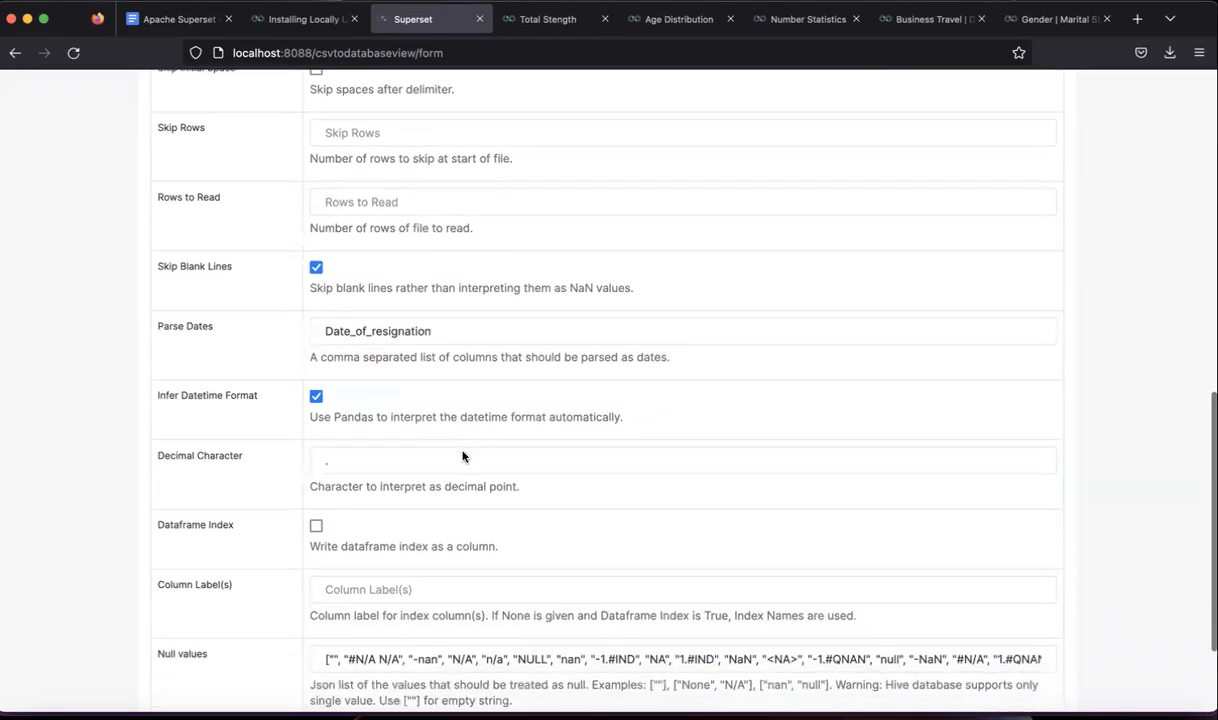
{"action": "scroll", "coordinate": [462, 456], "scroll_direction": "down", "scroll_amount": 1}
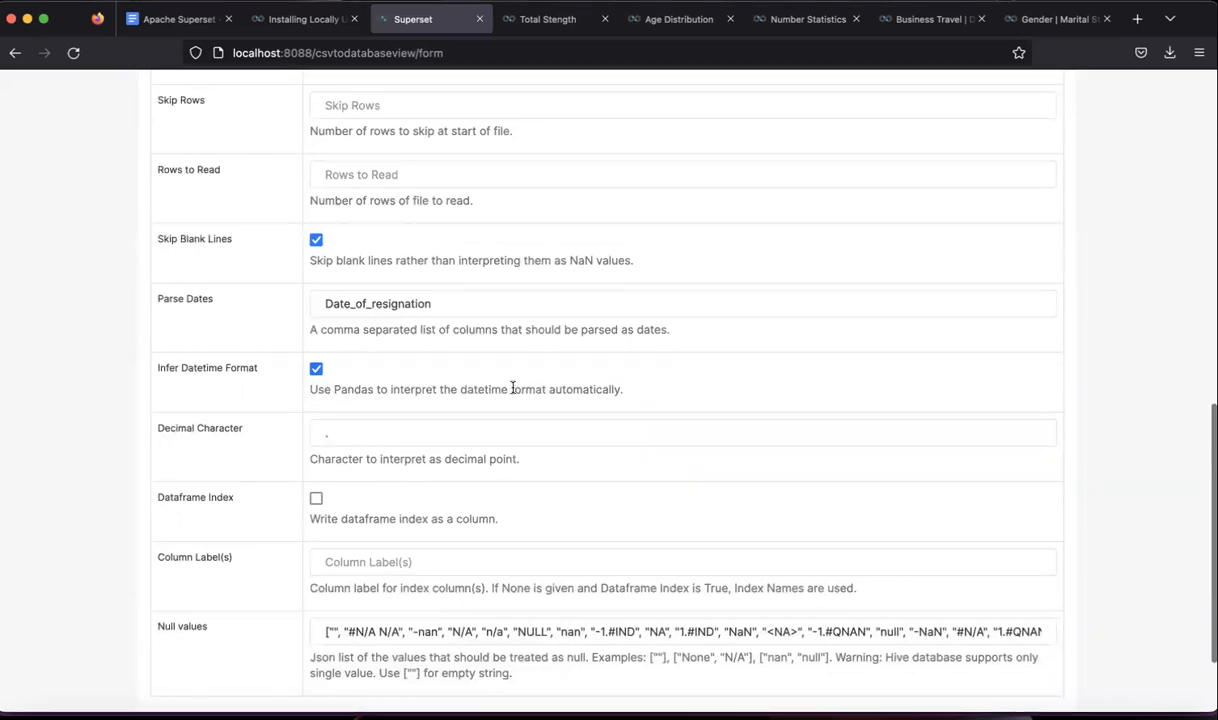
{"action": "scroll", "coordinate": [448, 390], "scroll_direction": "down", "scroll_amount": 2}
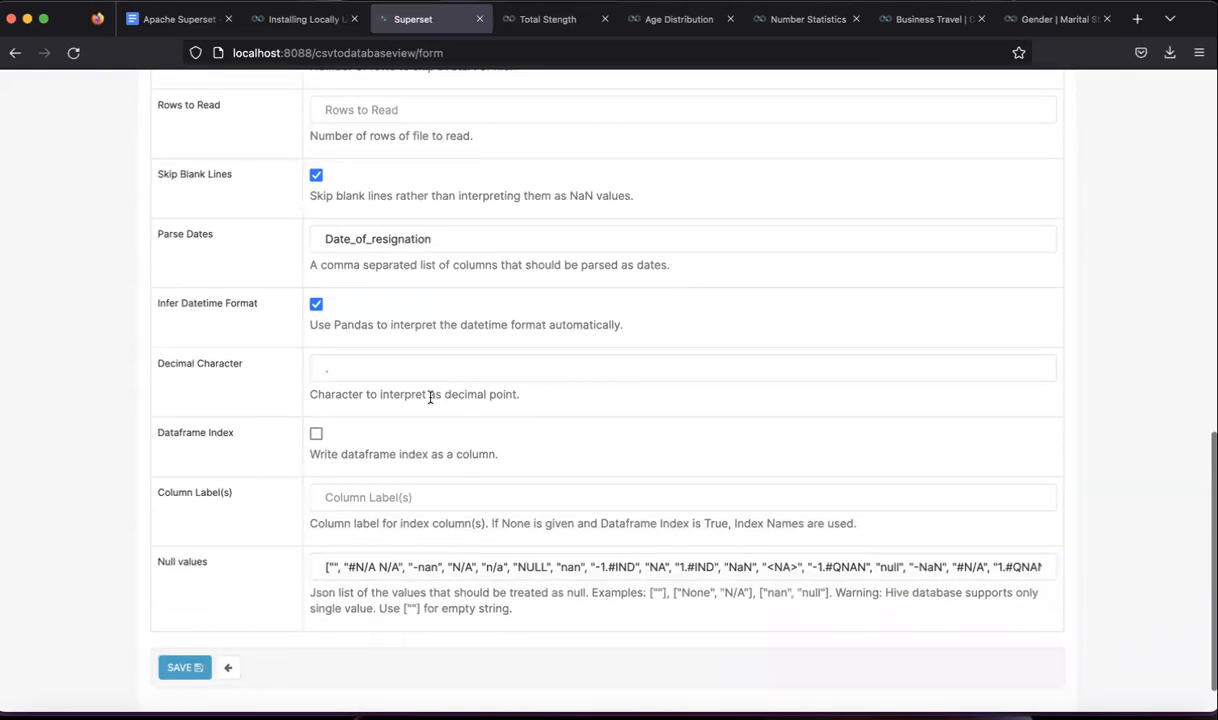
{"action": "left_click", "coordinate": [330, 371]}
{"action": "left_click", "coordinate": [362, 396]}
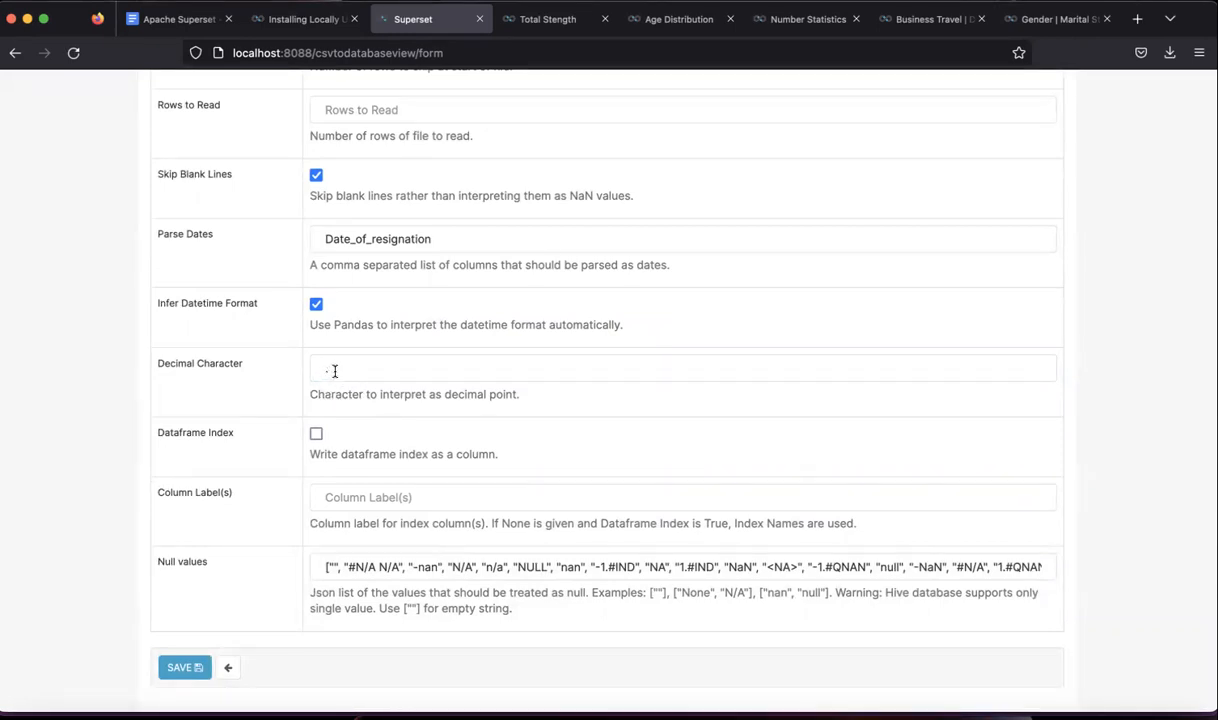
{"action": "left_click", "coordinate": [326, 366]}
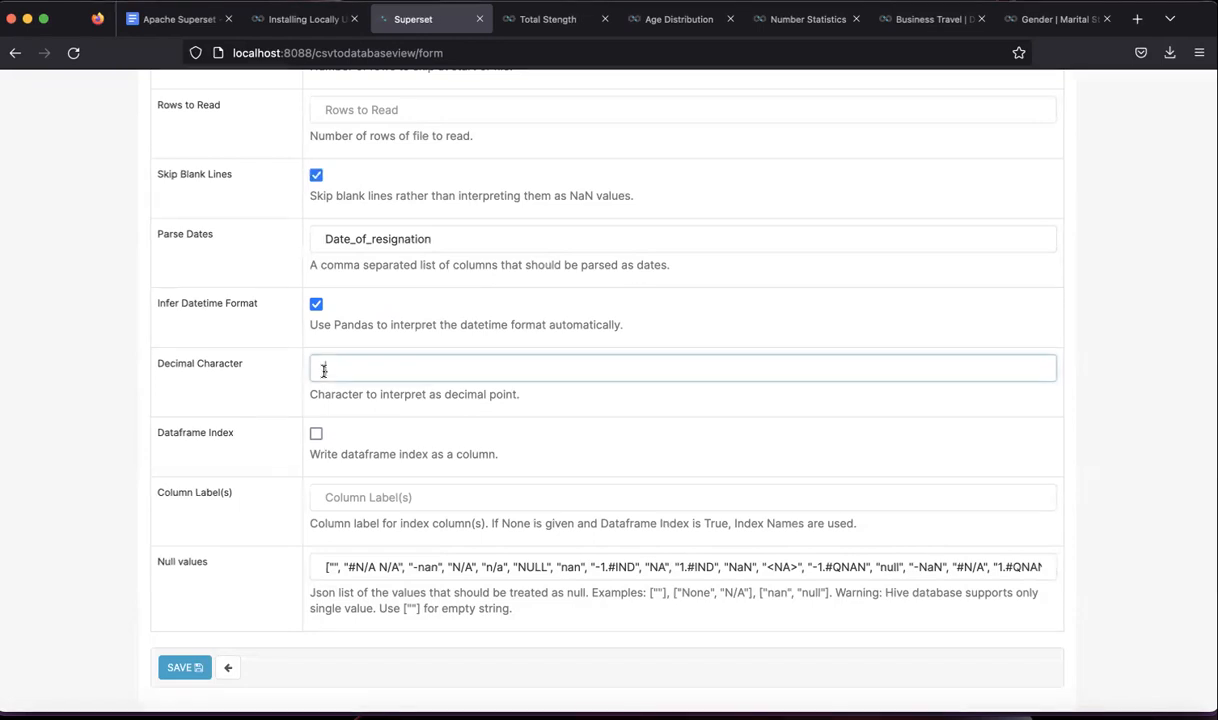
{"action": "left_click", "coordinate": [339, 410]}
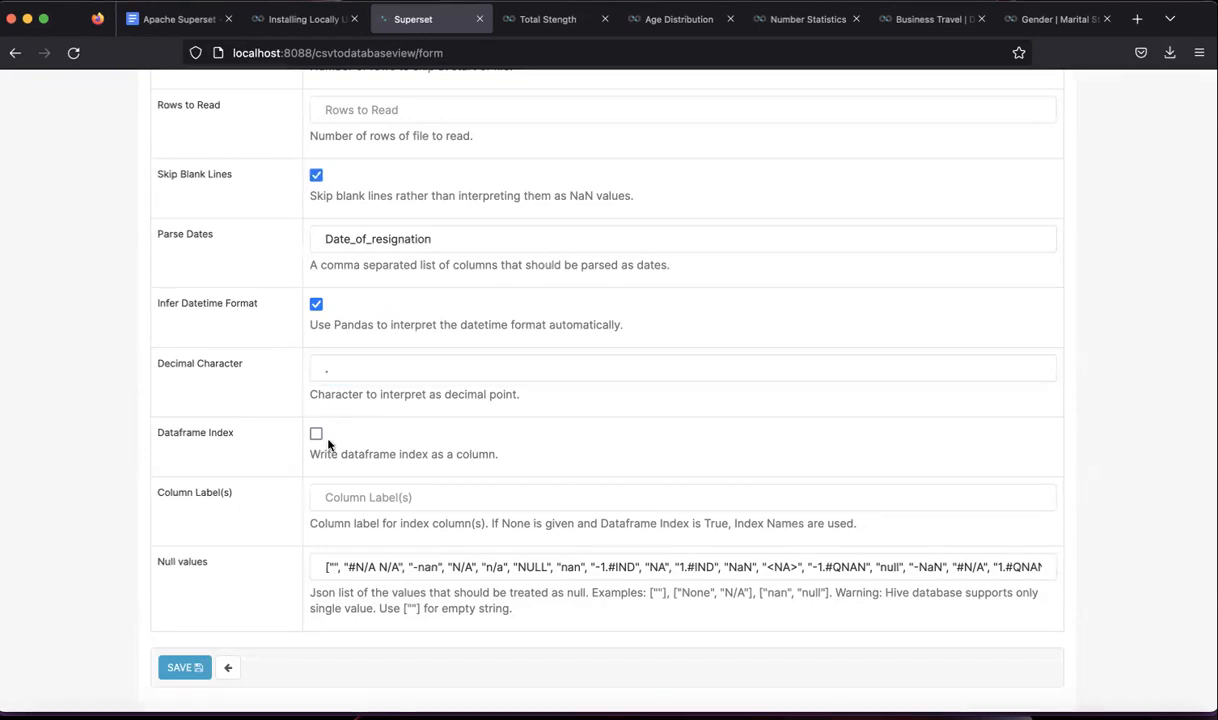
{"action": "scroll", "coordinate": [350, 505], "scroll_direction": "down", "scroll_amount": 1}
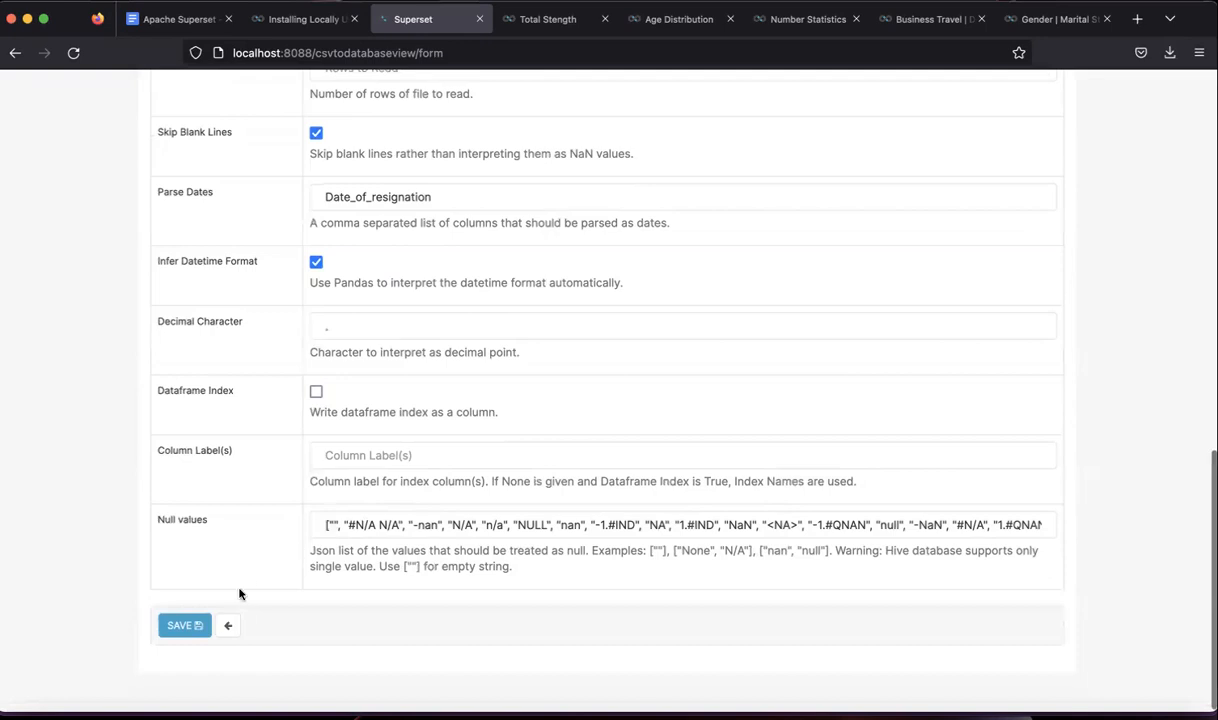
{"action": "left_click", "coordinate": [186, 627]}
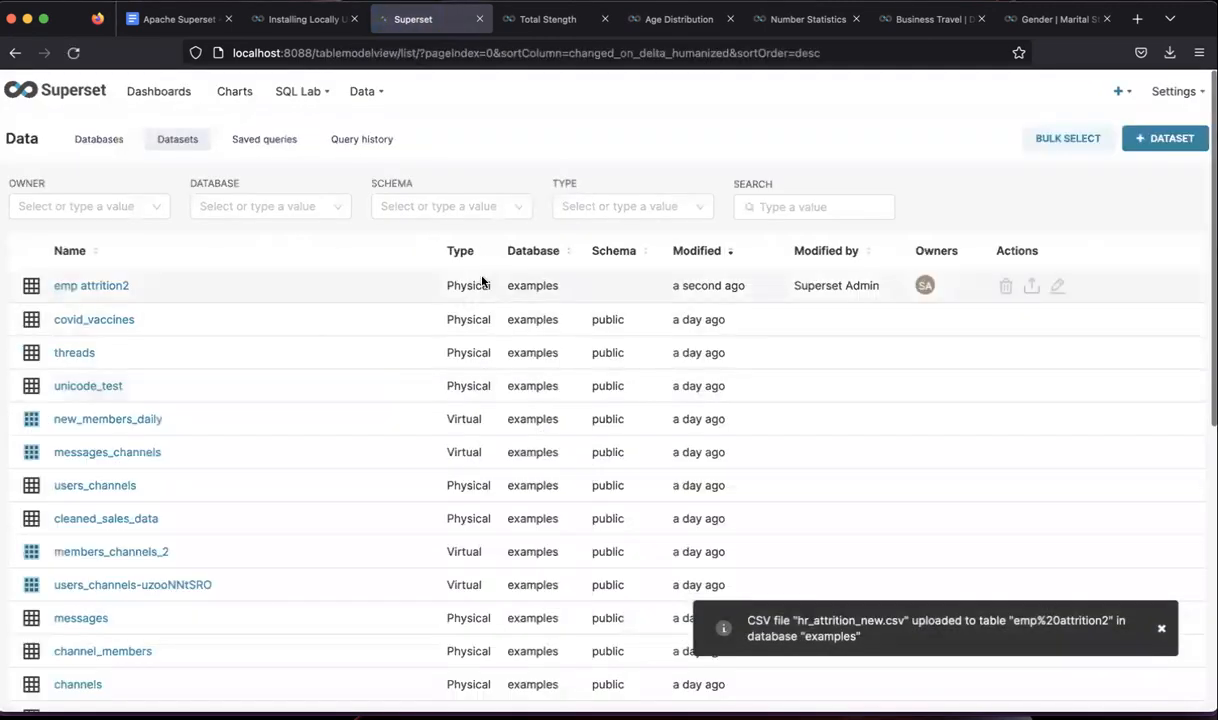
- Open the emp attrition2 dataset in Explore and browse its 32 columns
{"action": "left_click", "coordinate": [86, 289]}
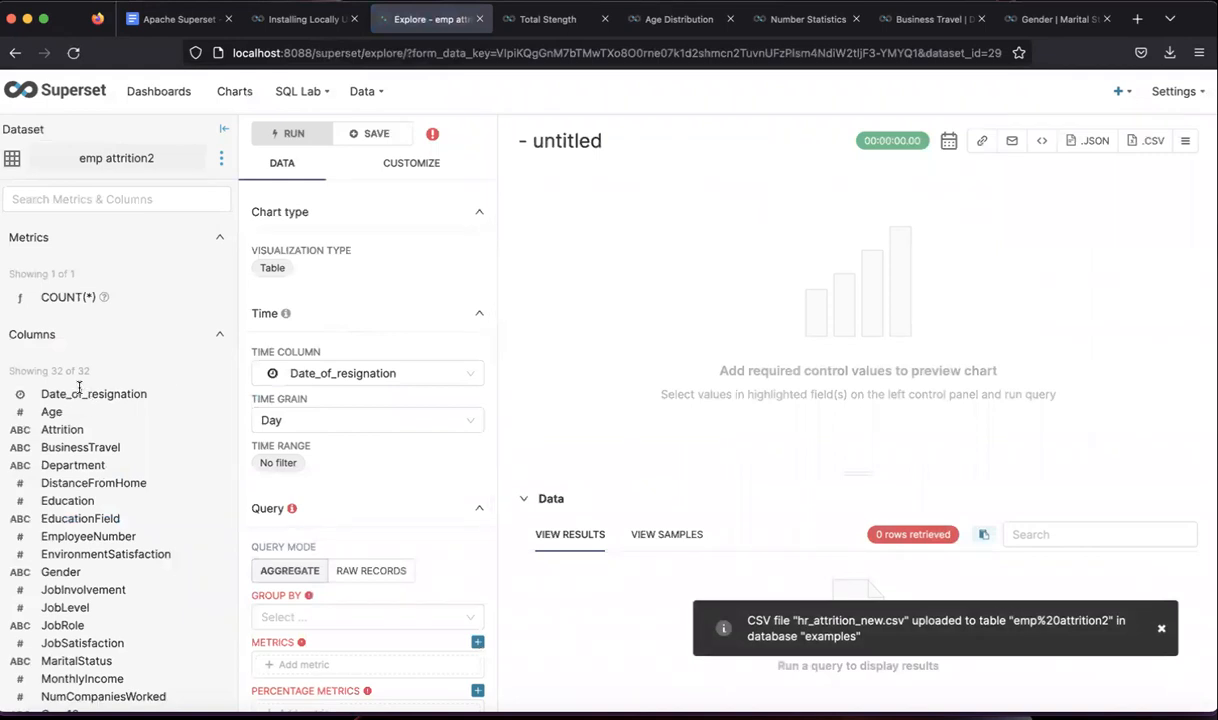
{"action": "scroll", "coordinate": [87, 490], "scroll_direction": "down", "scroll_amount": 1}
{"action": "scroll", "coordinate": [87, 488], "scroll_direction": "down", "scroll_amount": 3}
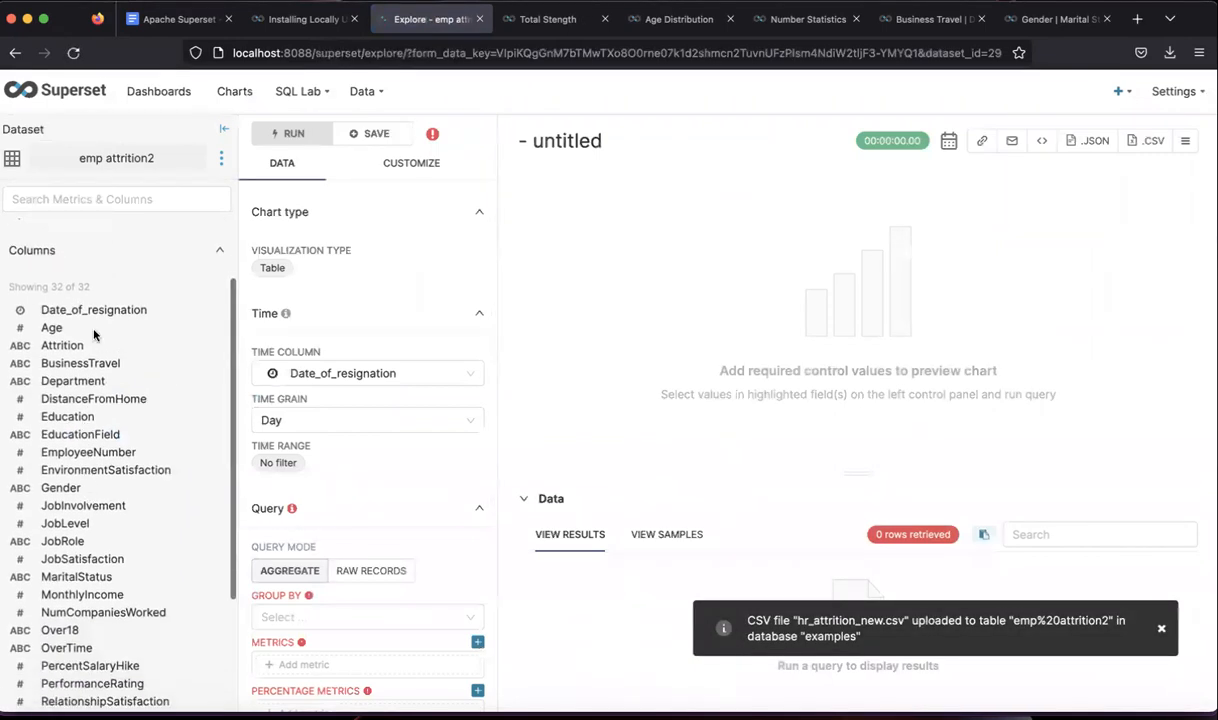
{"action": "scroll", "coordinate": [87, 288], "scroll_direction": "up", "scroll_amount": 5}
{"action": "scroll", "coordinate": [87, 476], "scroll_direction": "down", "scroll_amount": 10}
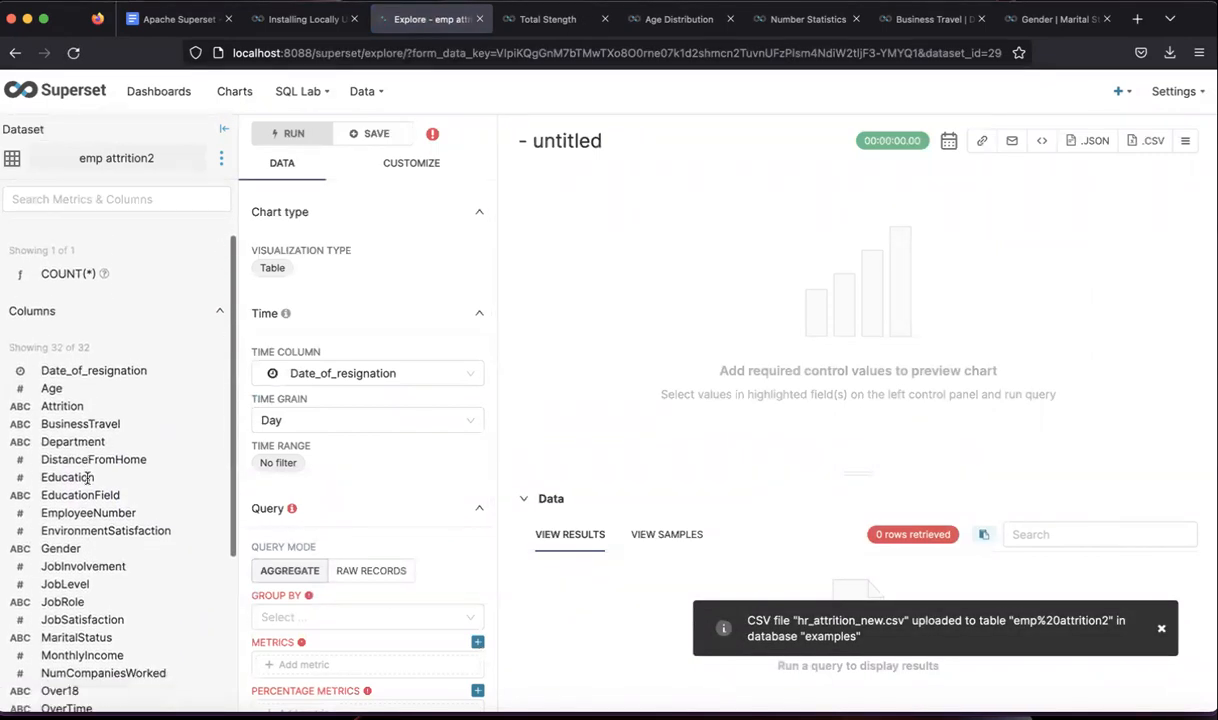
{"action": "scroll", "coordinate": [87, 475], "scroll_direction": "up", "scroll_amount": 10}
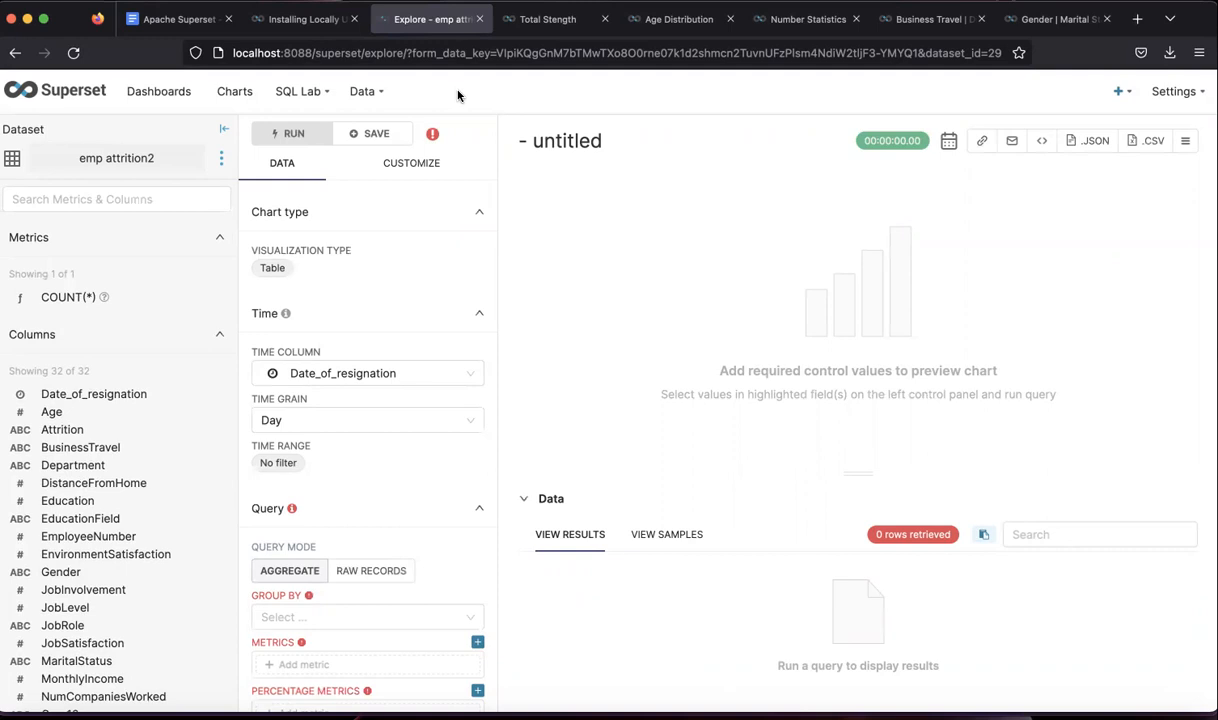
- Bring up the Apache Superset planning document and review its HR Analytics KPI question list
{"action": "left_click", "coordinate": [197, 24]}
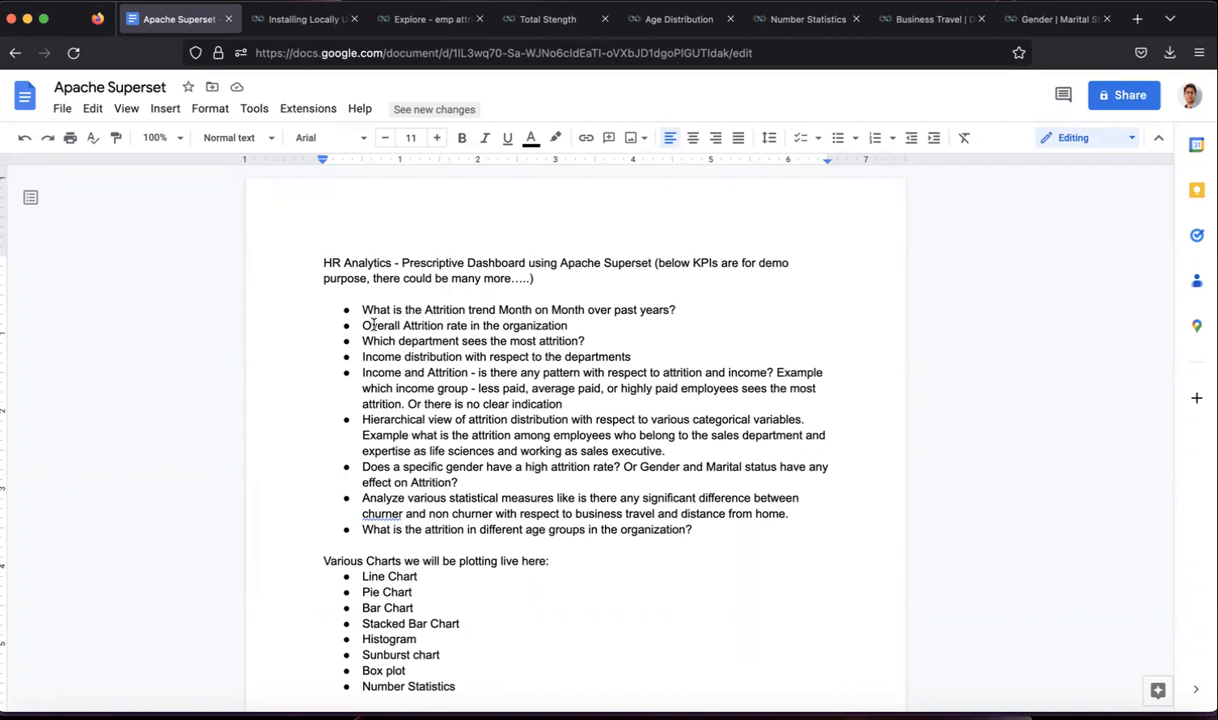
{"action": "left_click_drag", "start_coordinate": [361, 309], "coordinate": [545, 518]}
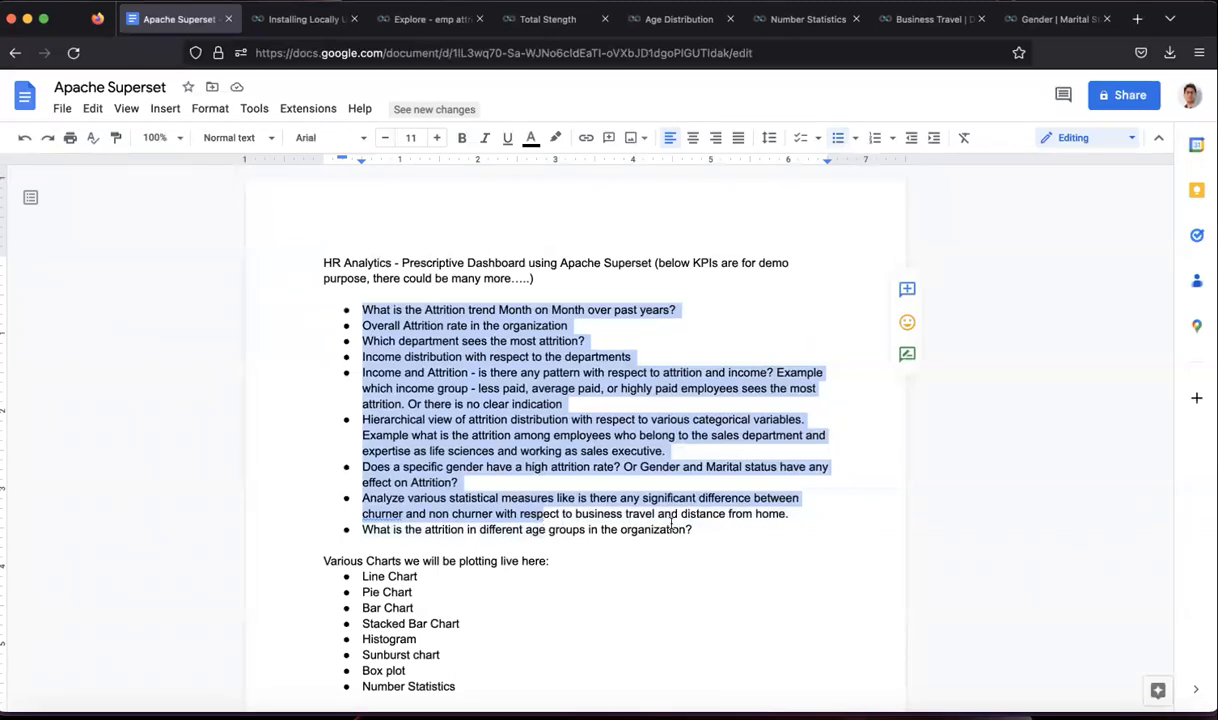
{"action": "left_click", "coordinate": [490, 372]}
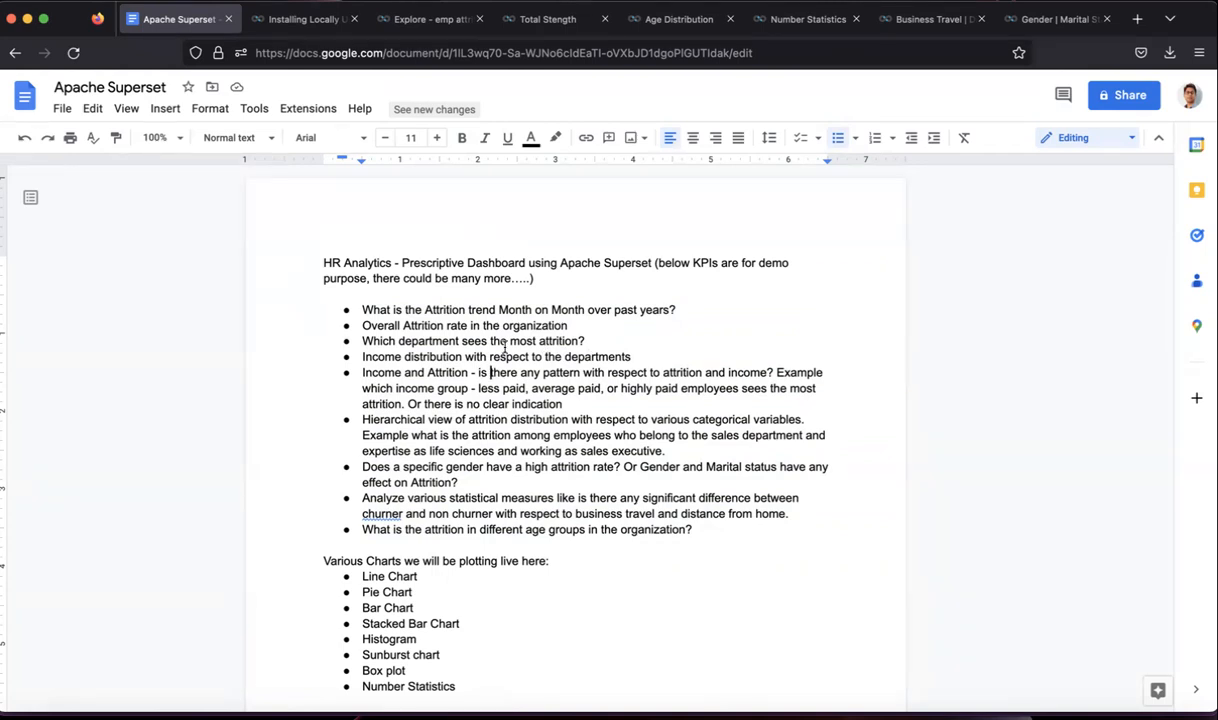
{"action": "left_click_drag", "start_coordinate": [362, 341], "coordinate": [572, 336]}
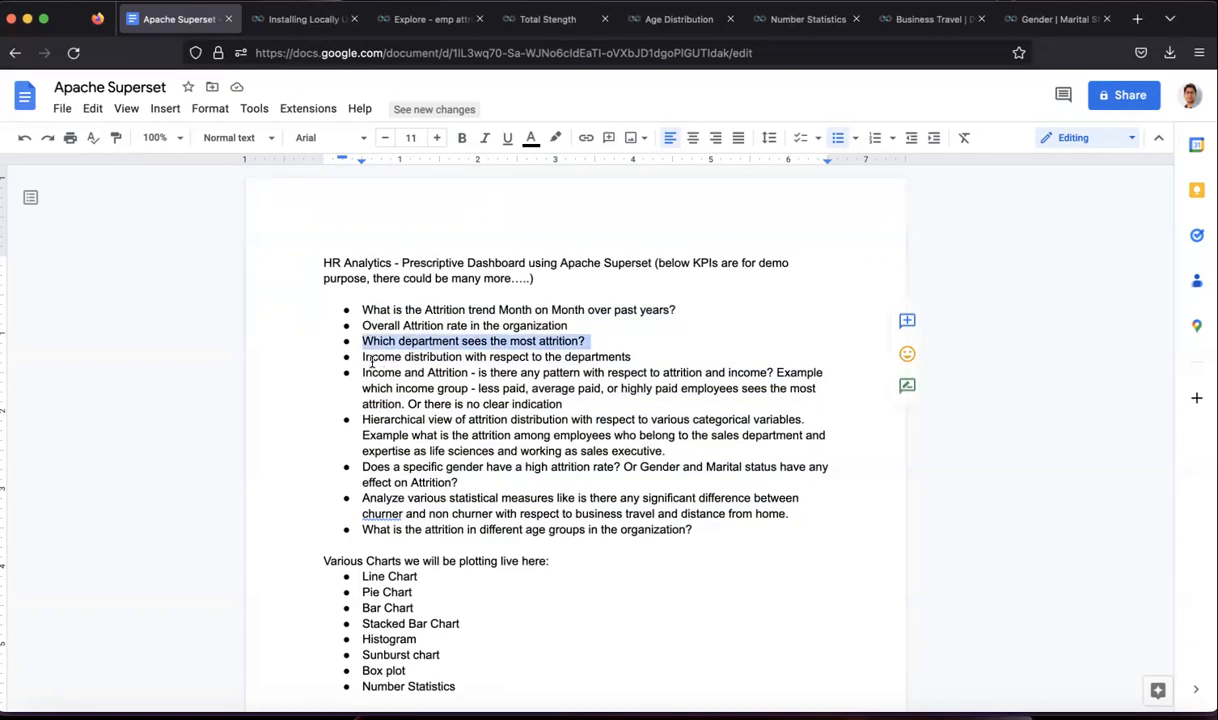
{"action": "left_click", "coordinate": [632, 356]}
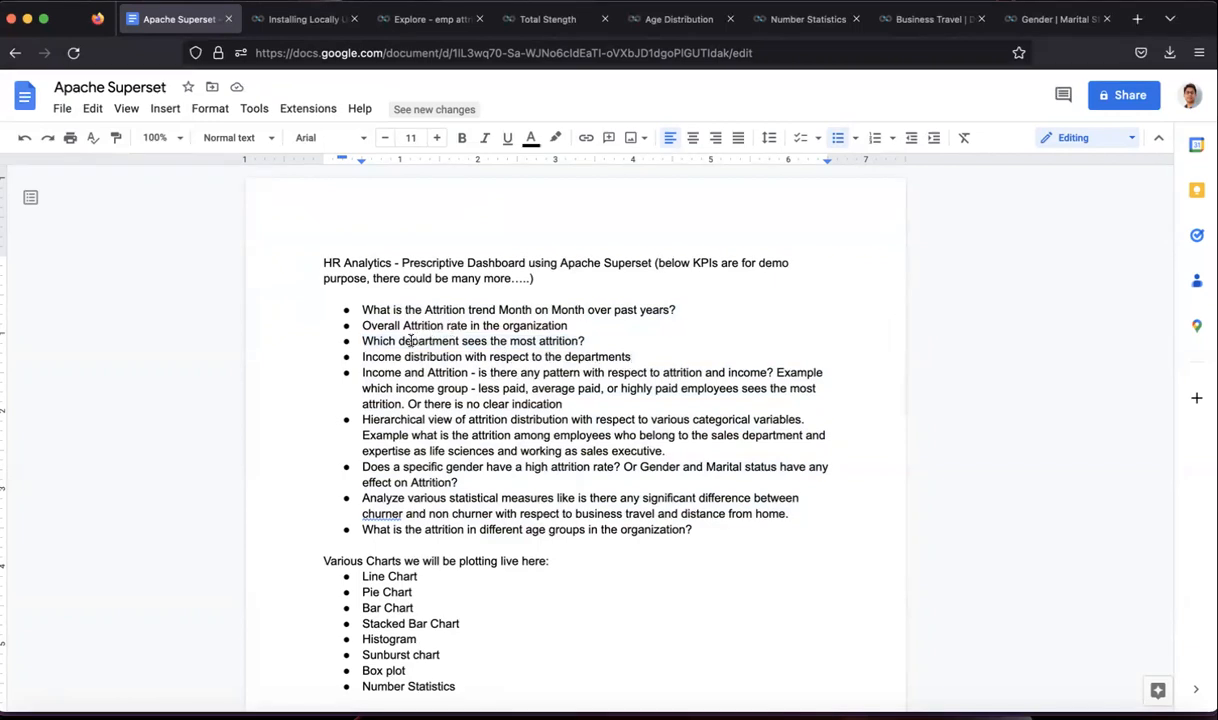
{"action": "left_click_drag", "start_coordinate": [404, 357], "coordinate": [632, 360]}
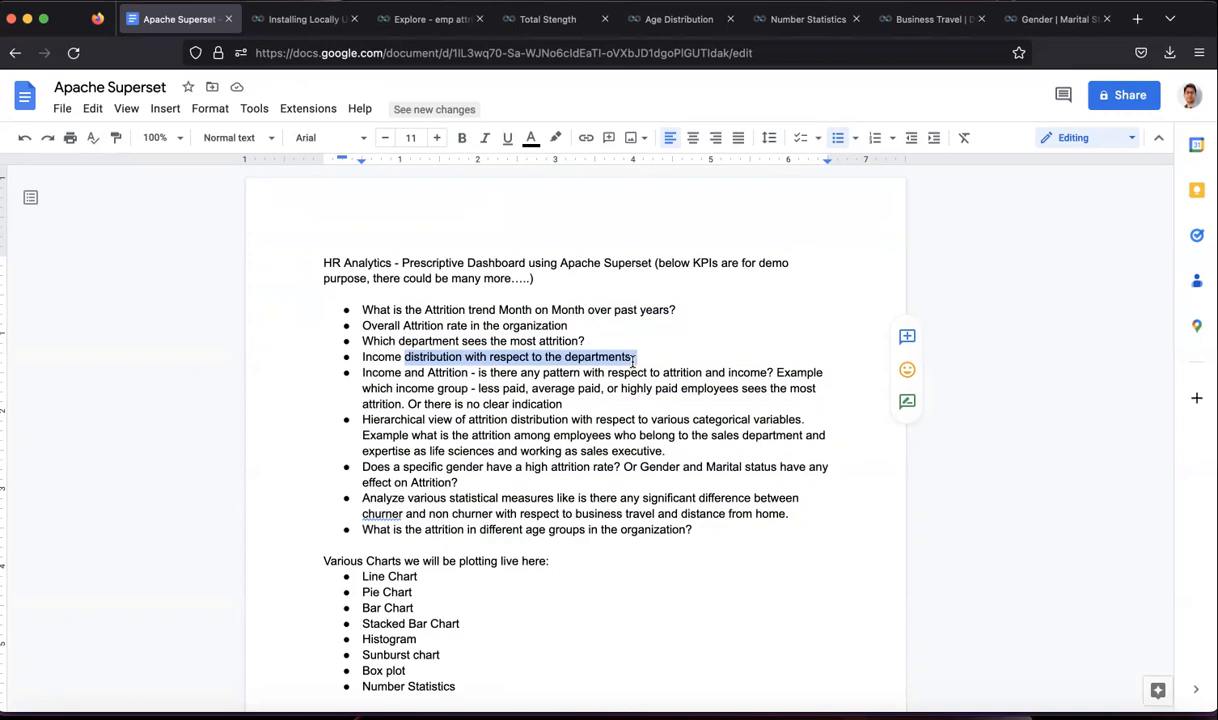
{"action": "left_click", "coordinate": [480, 352]}
{"action": "left_click_drag", "start_coordinate": [362, 357], "coordinate": [515, 357]}
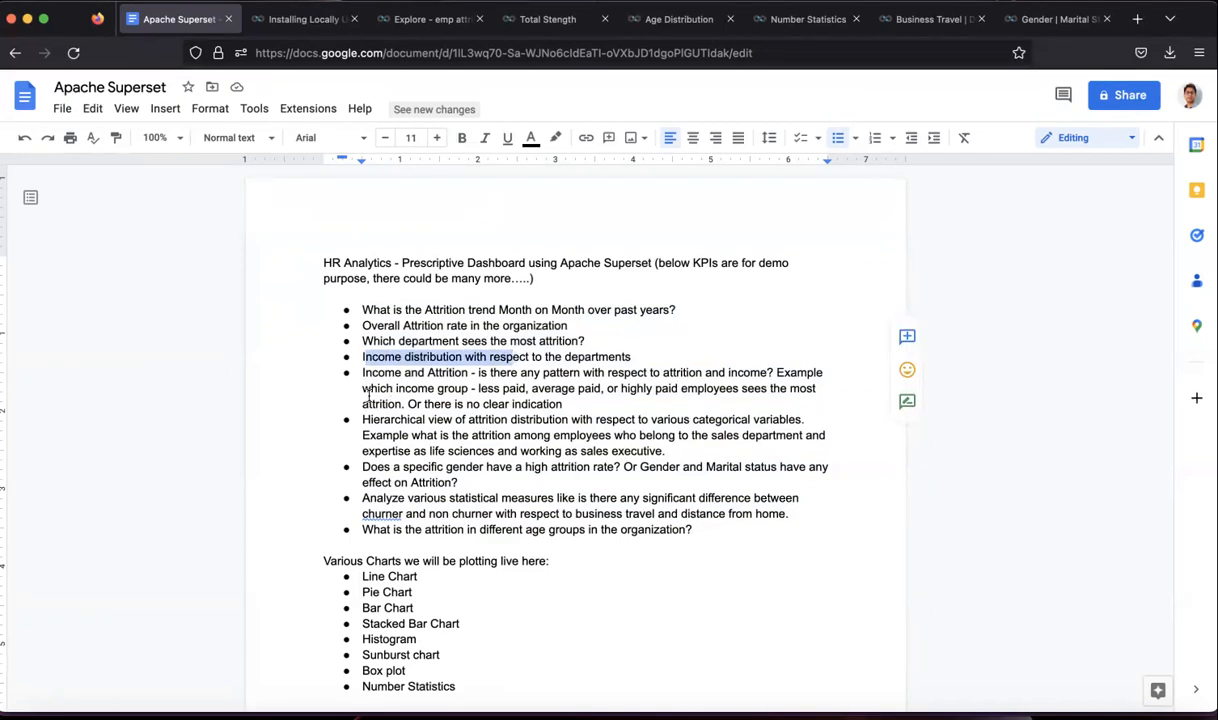
{"action": "left_click", "coordinate": [447, 389]}
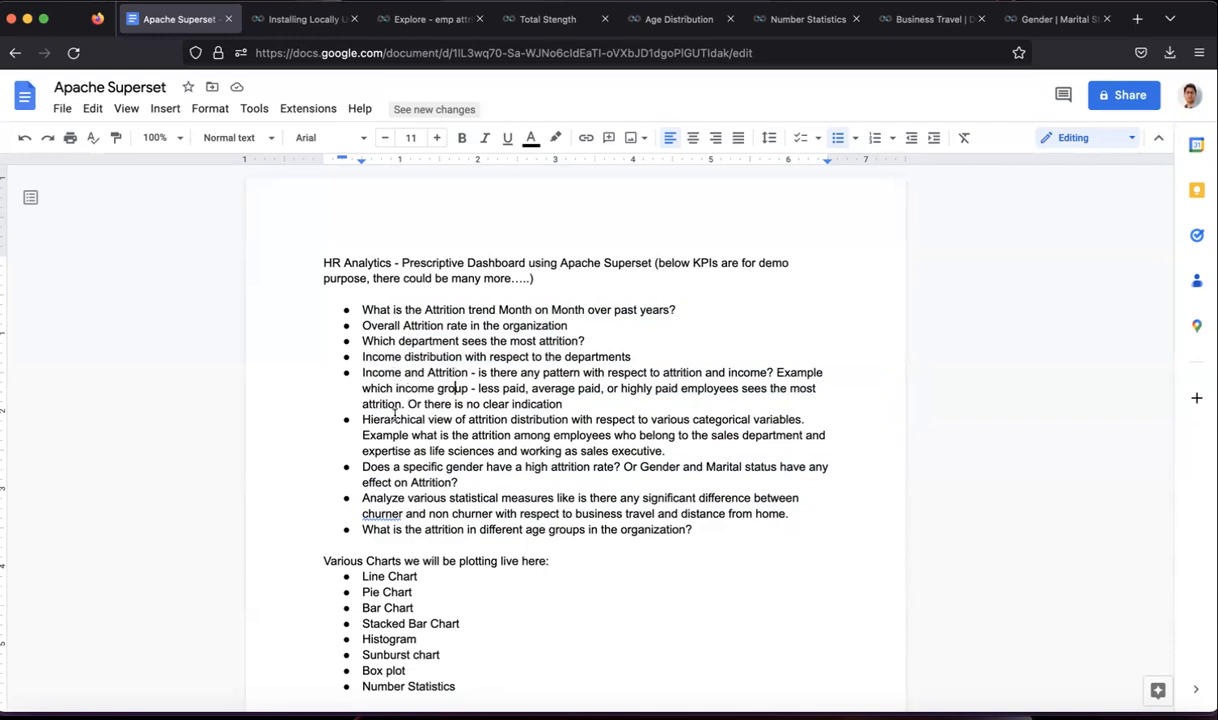
{"action": "left_click_drag", "start_coordinate": [367, 420], "coordinate": [513, 425]}
{"action": "left_click_drag", "start_coordinate": [692, 435], "coordinate": [665, 451]}
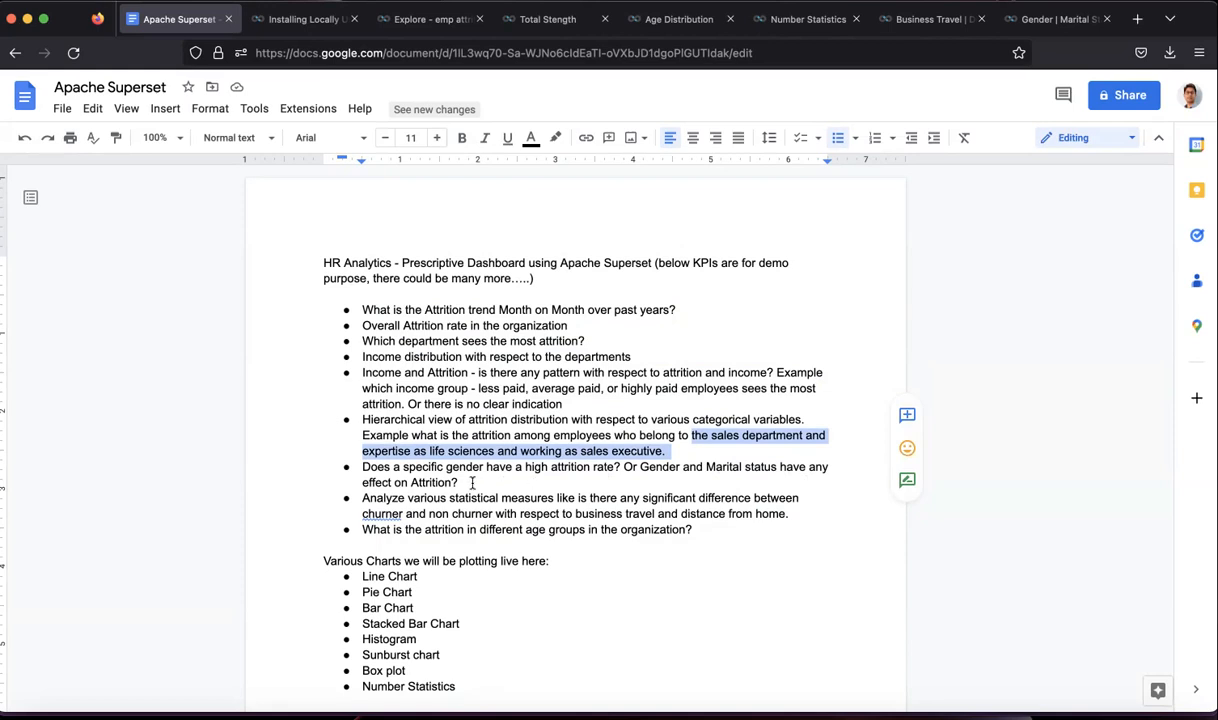
{"action": "left_click_drag", "start_coordinate": [458, 482], "coordinate": [363, 467]}
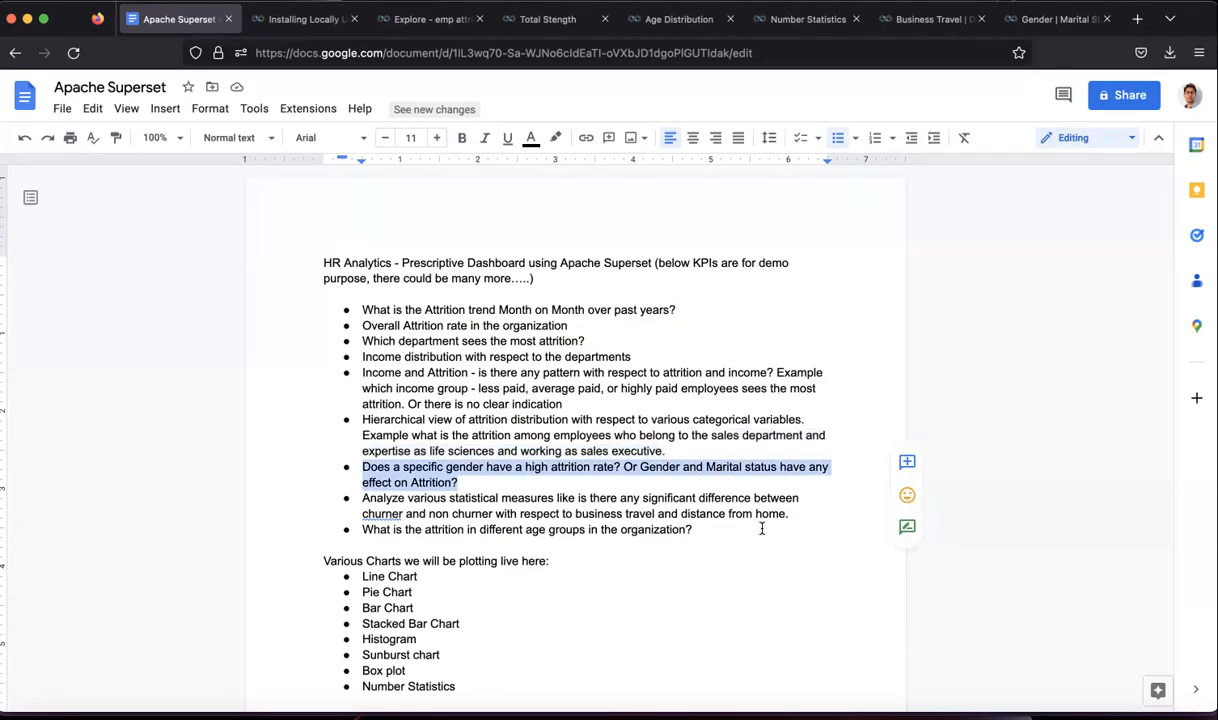
{"action": "left_click", "coordinate": [364, 305]}
{"action": "left_click_drag", "start_coordinate": [364, 305], "coordinate": [701, 540]}
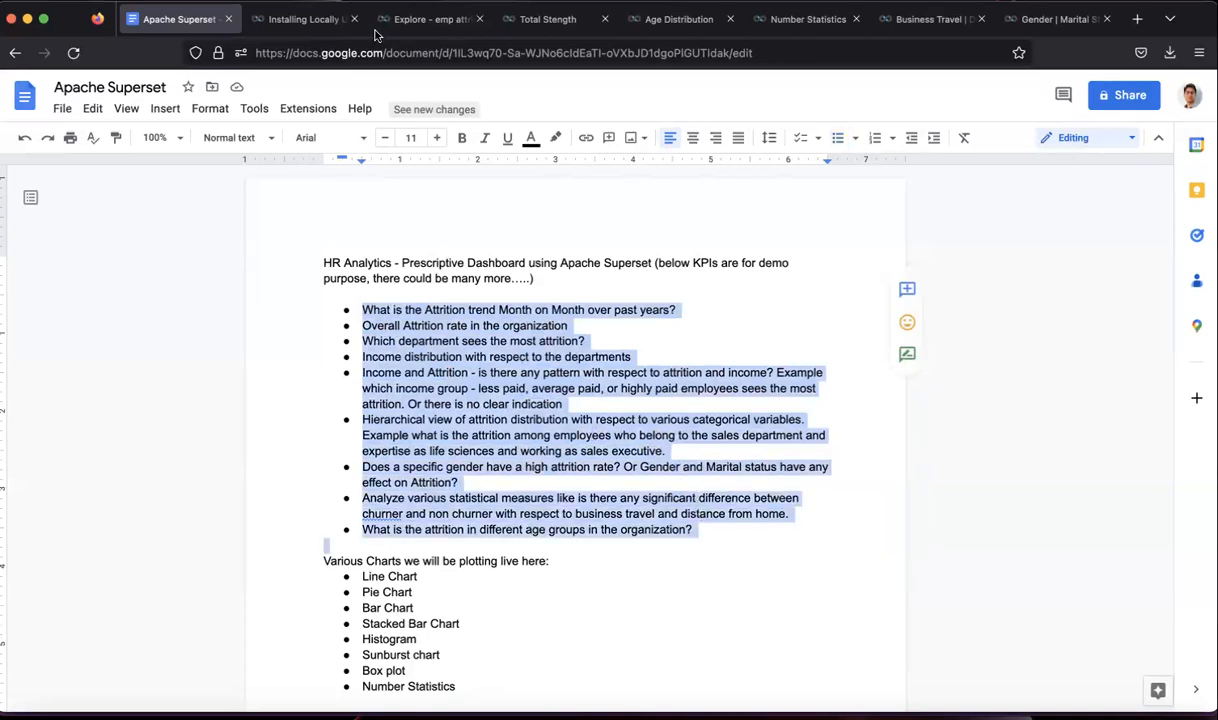
{"action": "left_click", "coordinate": [432, 451]}
{"action": "scroll", "coordinate": [432, 451], "scroll_direction": "down", "scroll_amount": 2}
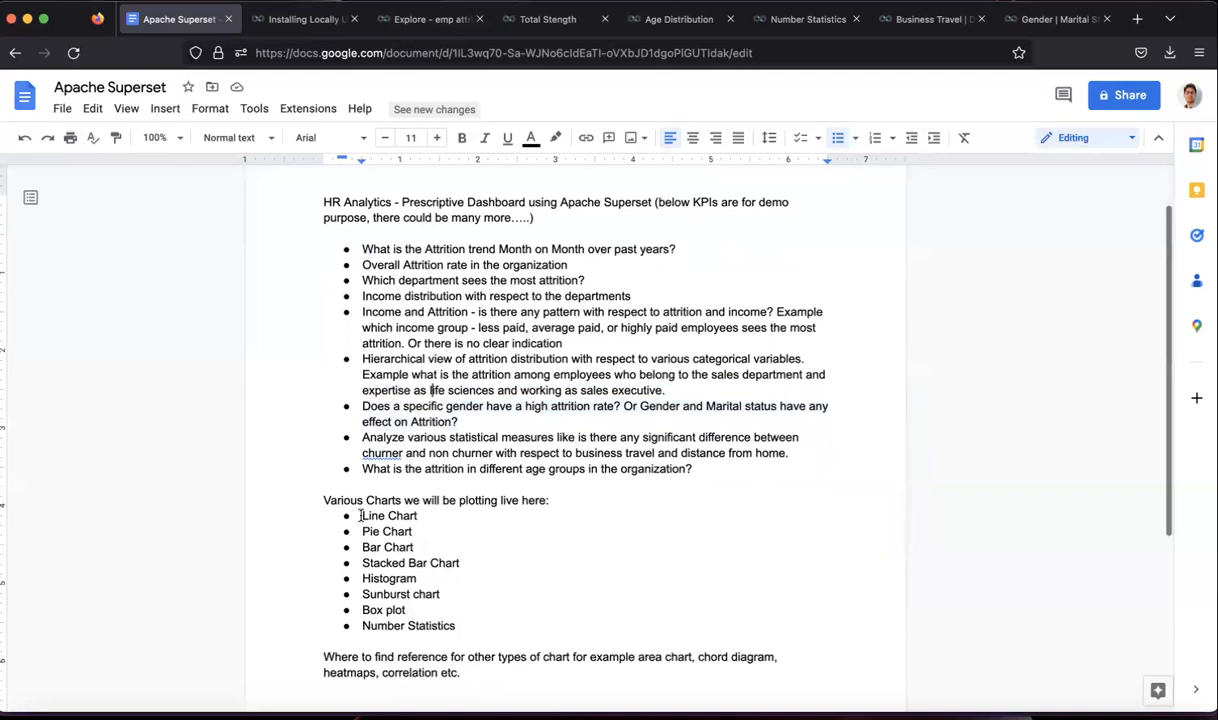
{"action": "left_click_drag", "start_coordinate": [361, 515], "coordinate": [453, 619]}
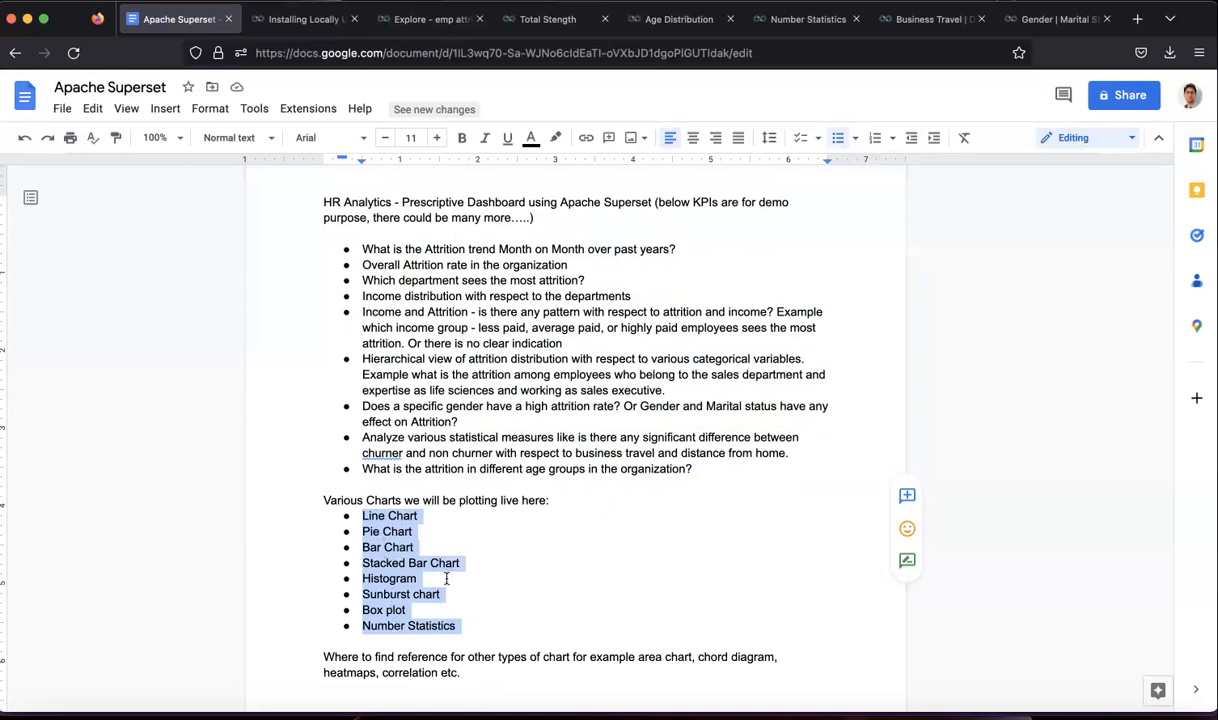
{"action": "left_click", "coordinate": [483, 510]}
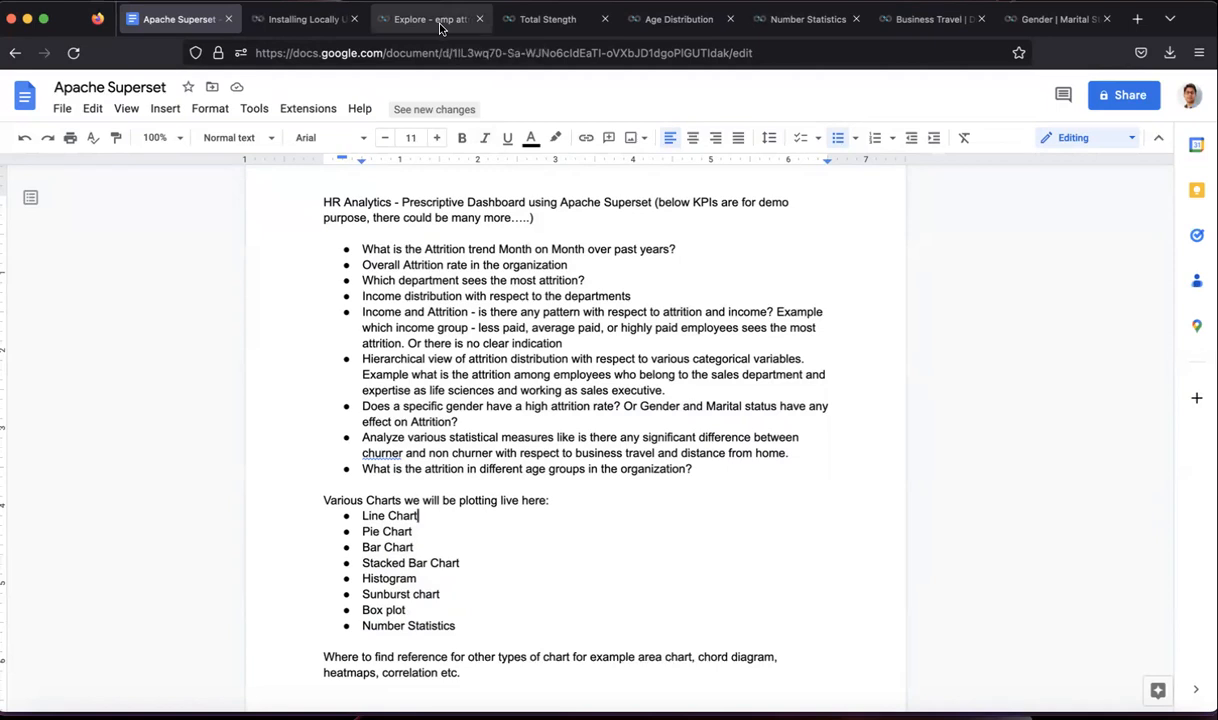
- Go from the Explore page to Superset home, then to the Databases list with examples postgresql
{"action": "left_click", "coordinate": [410, 23]}
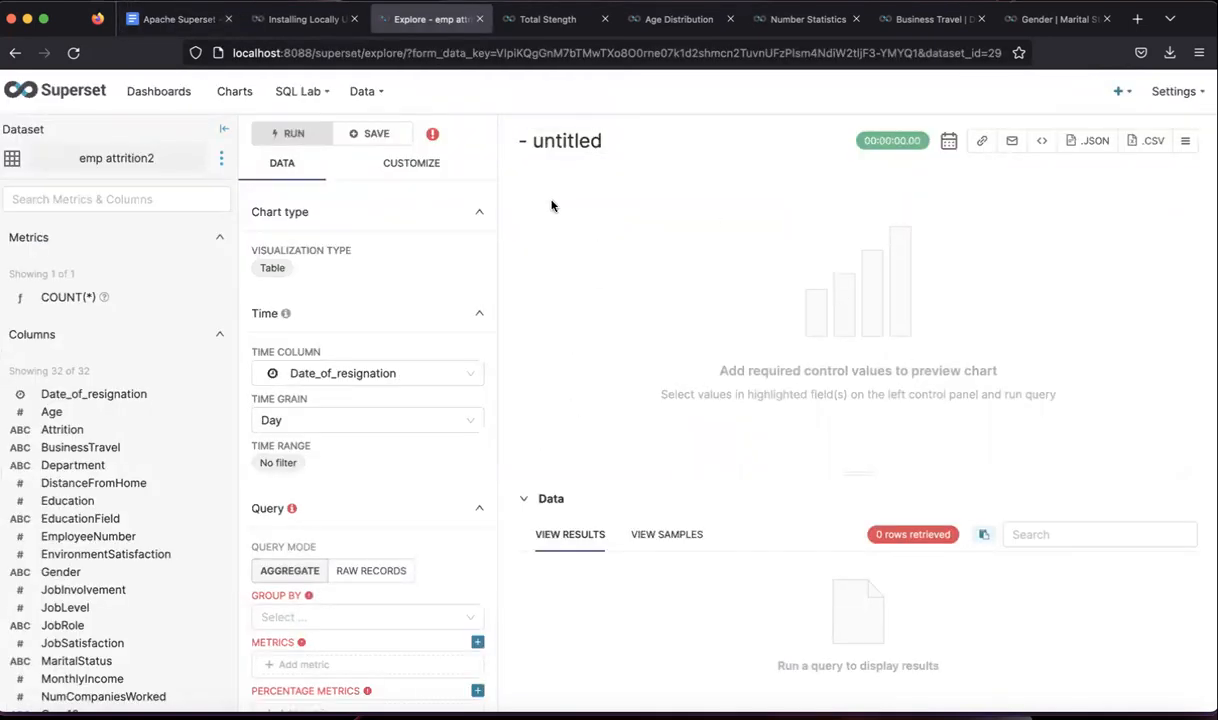
{"action": "left_click", "coordinate": [82, 95]}
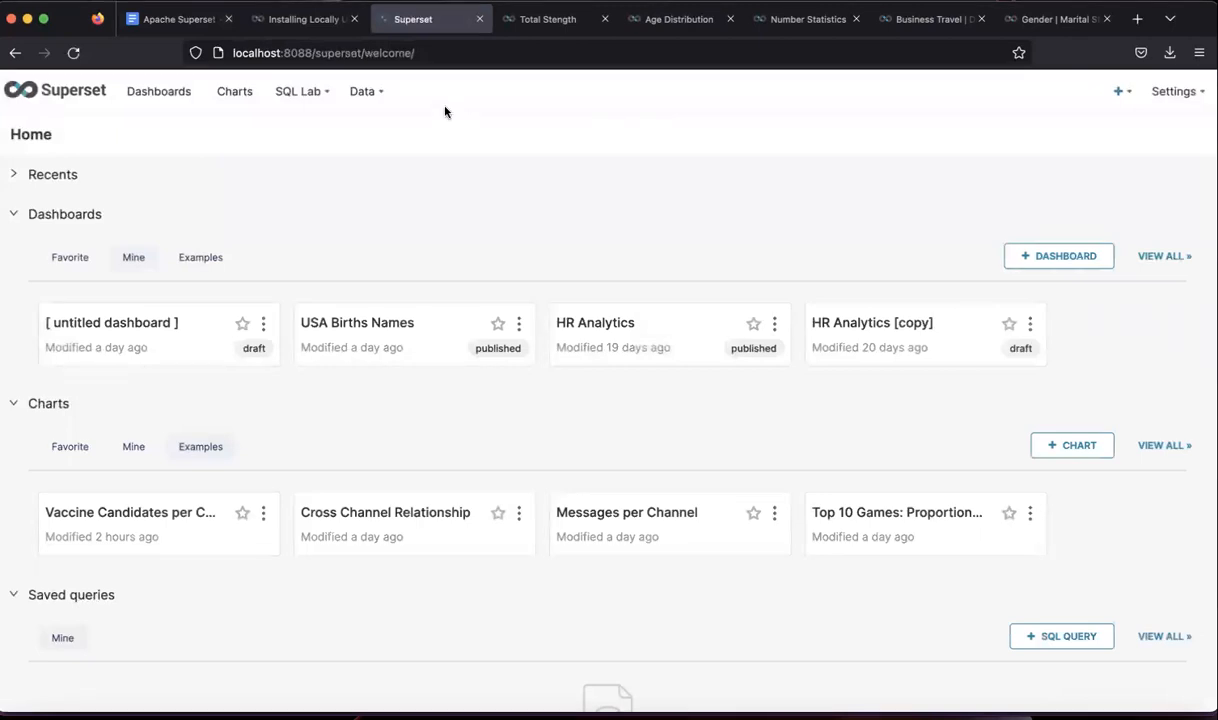
{"action": "left_click", "coordinate": [385, 126]}
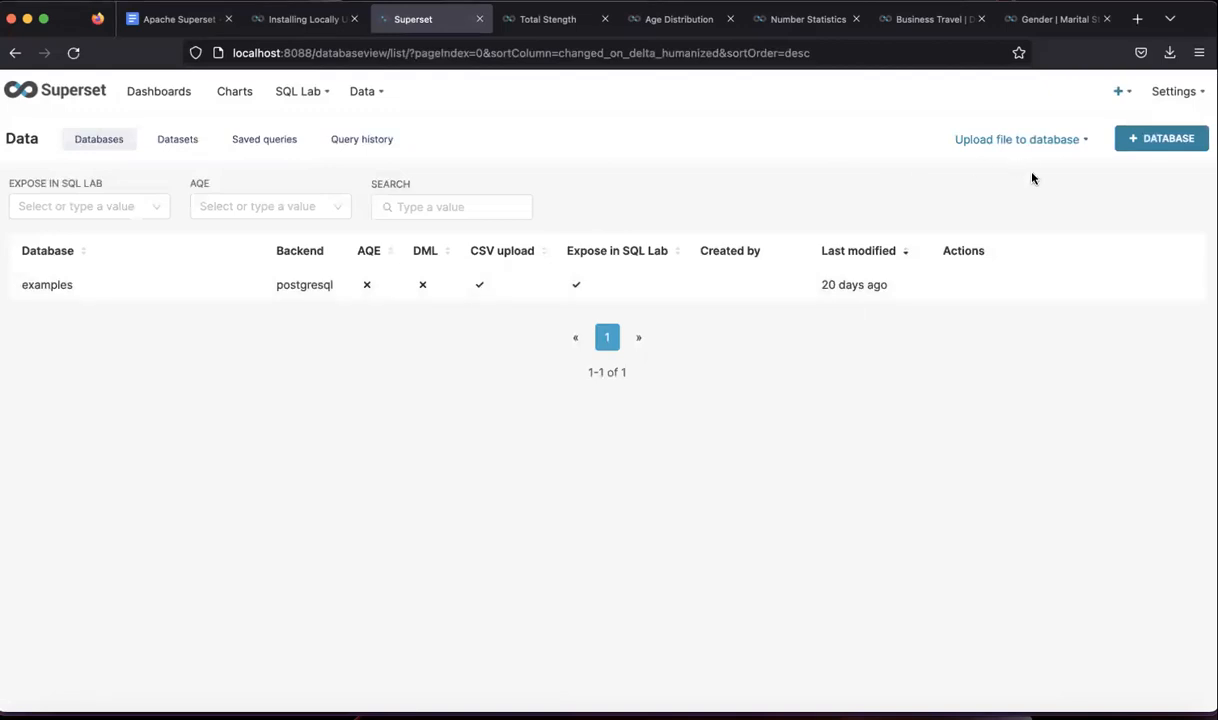
{"action": "mouse_move", "coordinate": [1127, 99]}
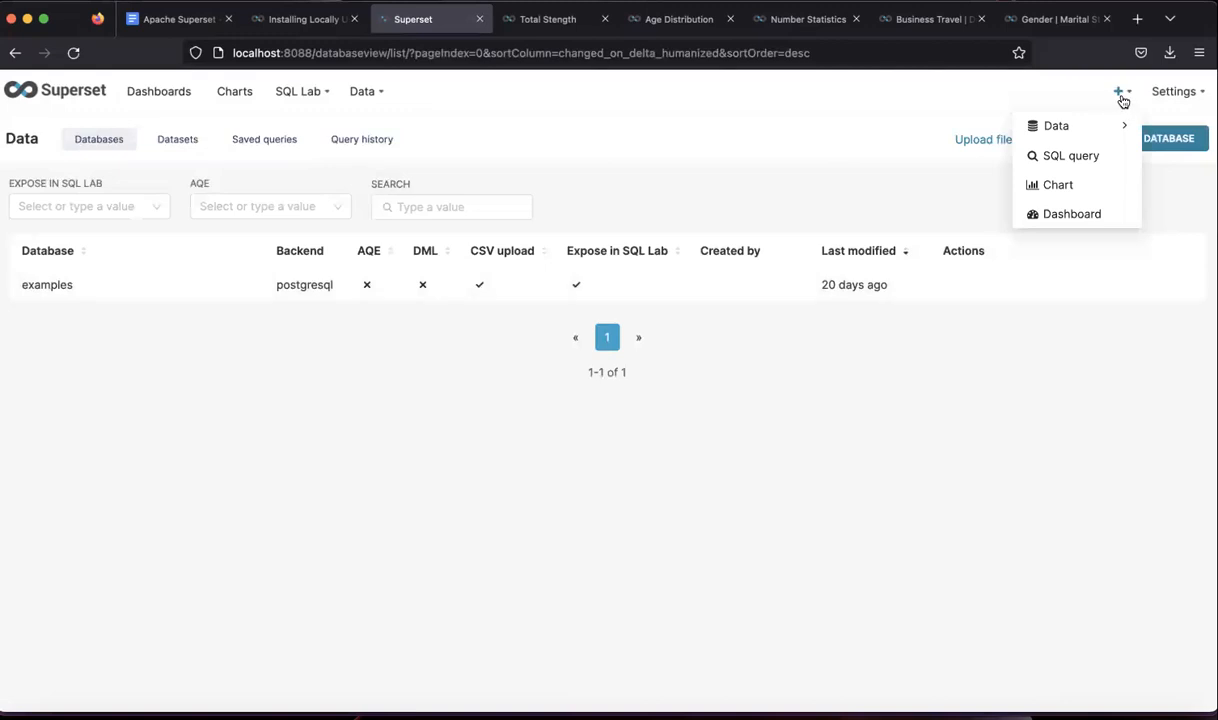
- Start a new chart and choose the emp attrition2 dataset
{"action": "left_click", "coordinate": [1061, 187]}
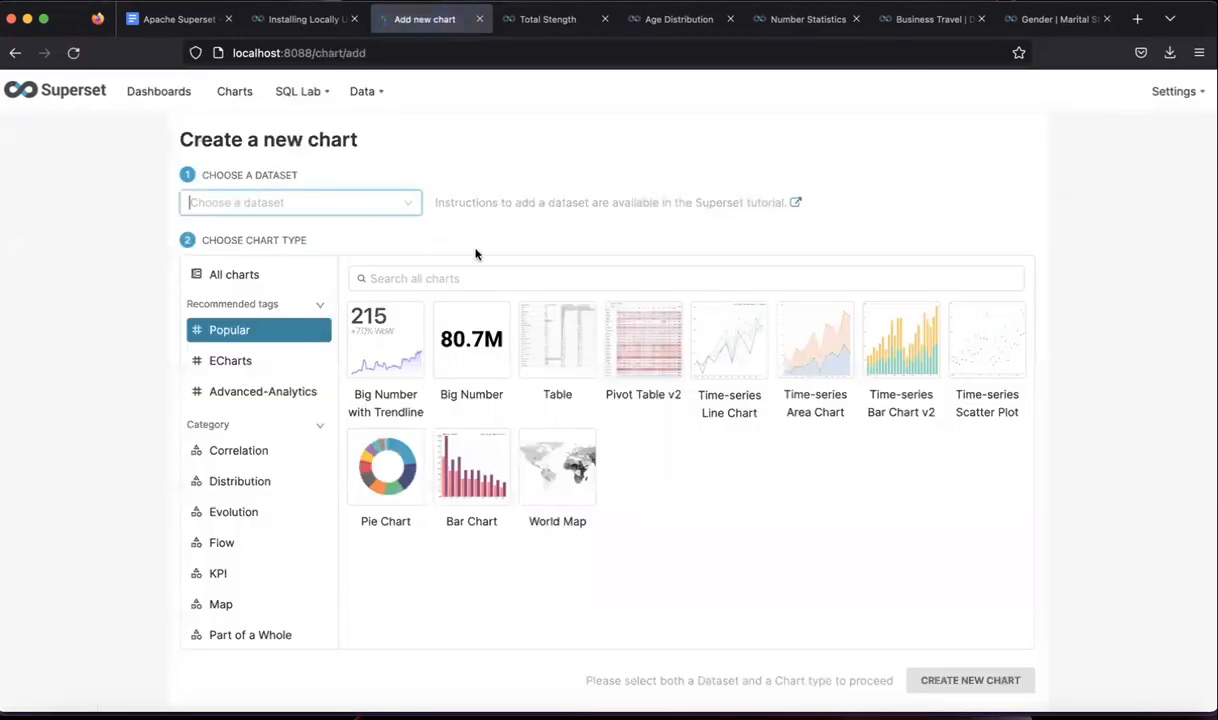
{"action": "left_click", "coordinate": [328, 204]}
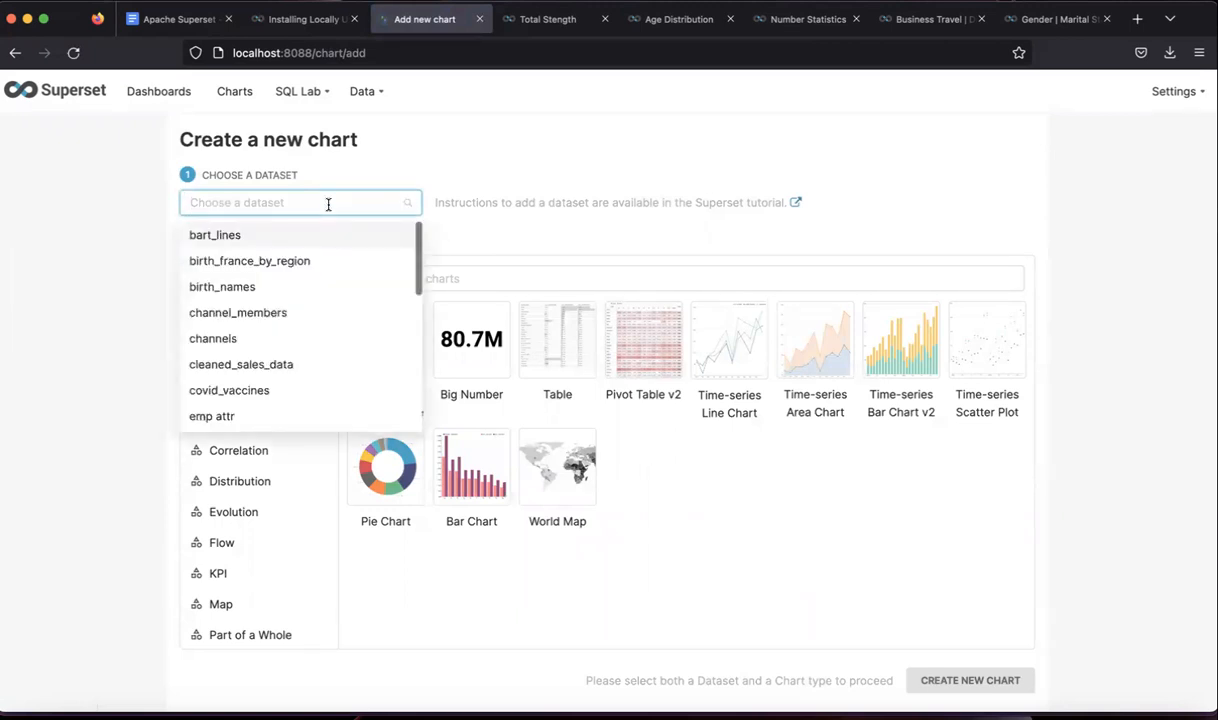
{"action": "type", "text": "emp"}
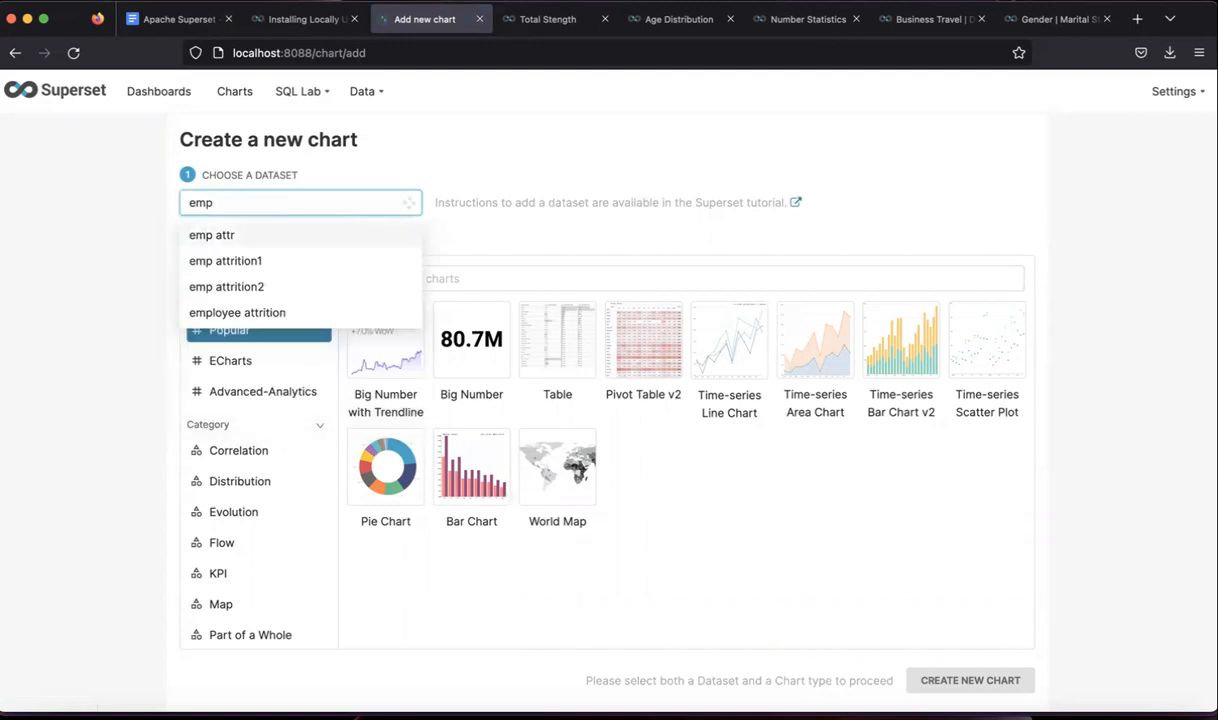
{"action": "left_click", "coordinate": [260, 288]}
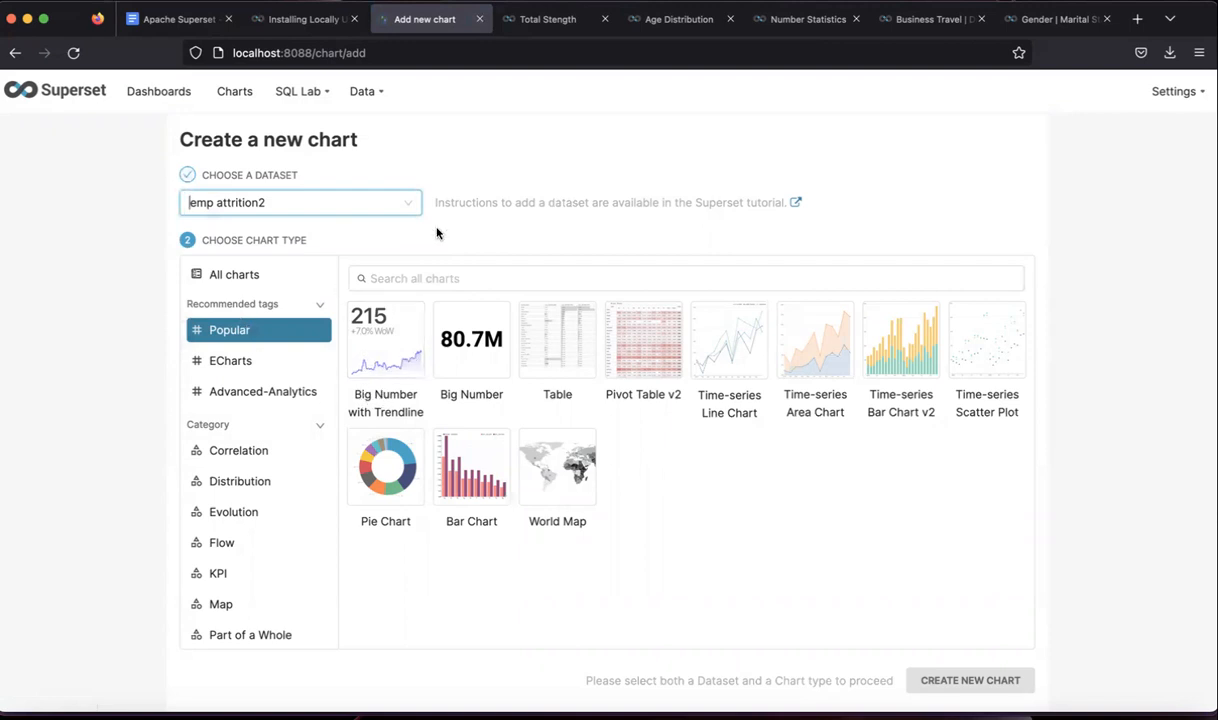
- After checking the other browser tabs, pick Time-series Line Chart as the chart type
{"action": "left_click", "coordinate": [170, 19]}
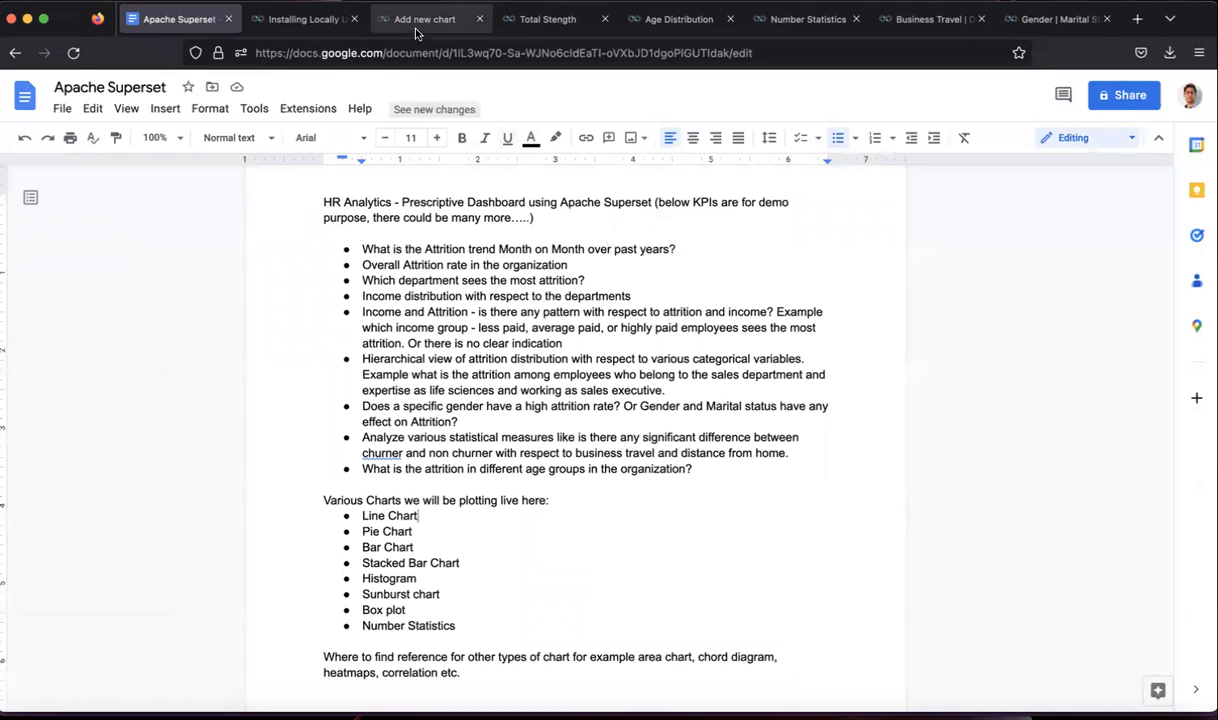
{"action": "left_click", "coordinate": [300, 24]}
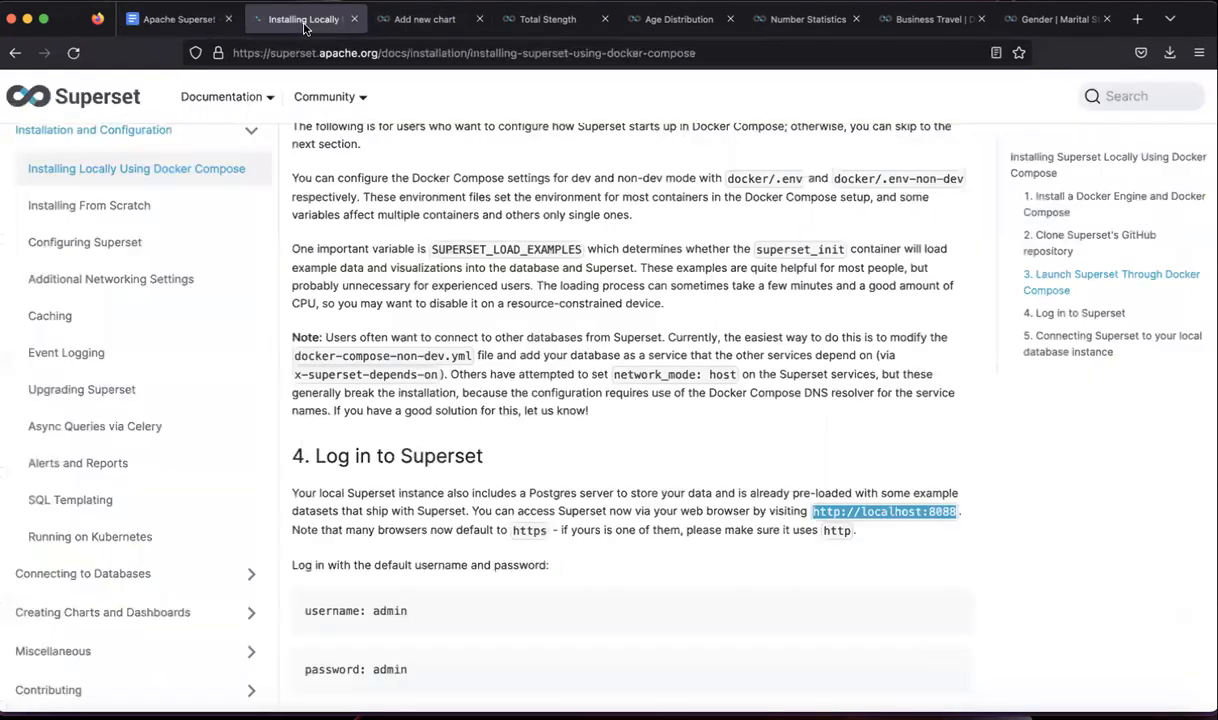
{"action": "left_click", "coordinate": [425, 22]}
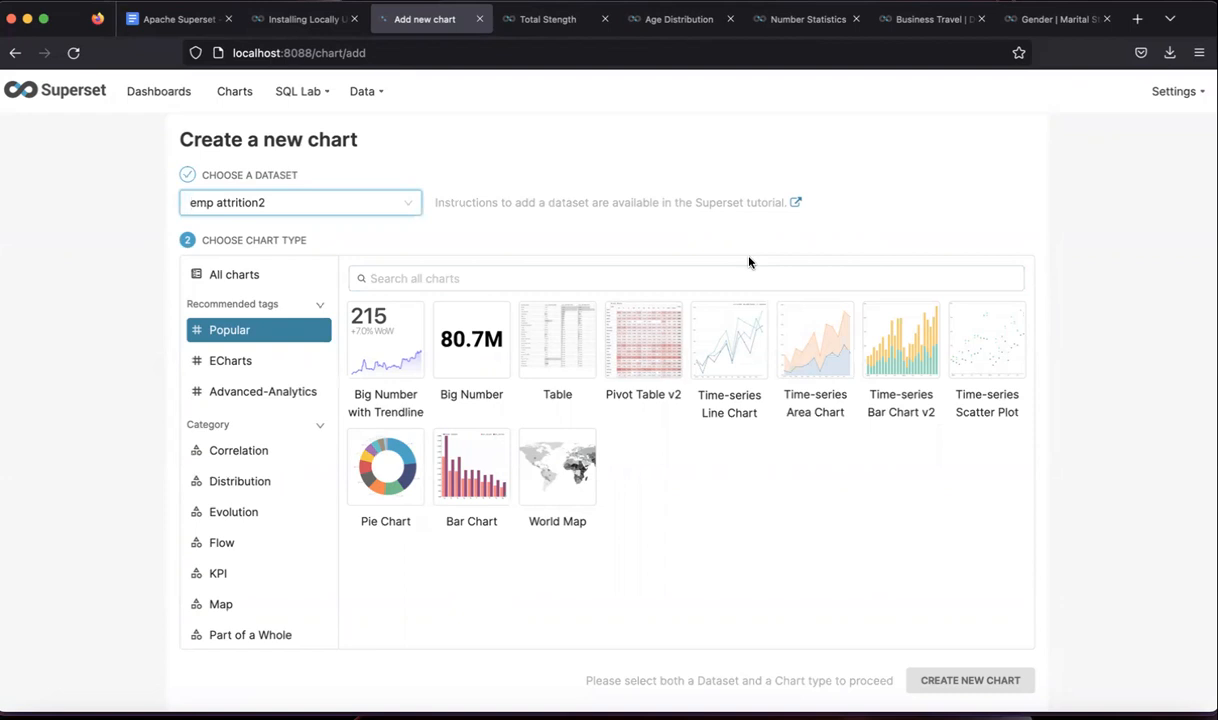
{"action": "left_click", "coordinate": [727, 355]}
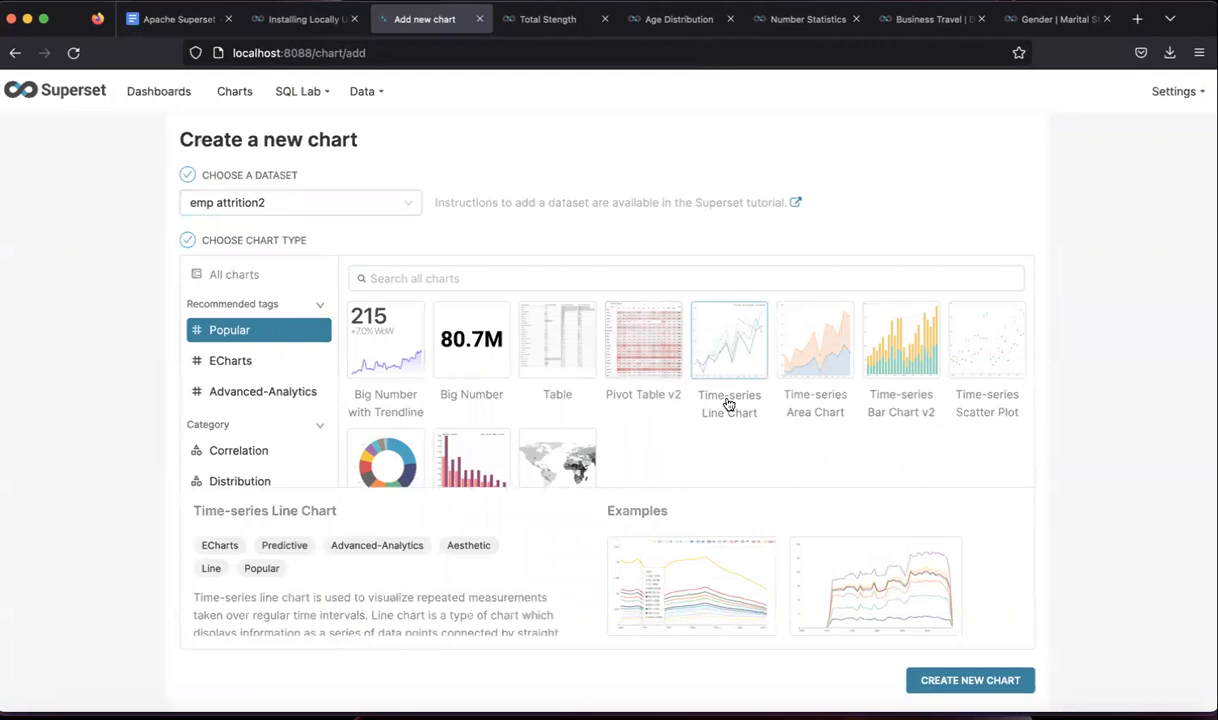
- Create the untitled Time-series Line Chart on emp attrition2
{"action": "left_click", "coordinate": [955, 682]}
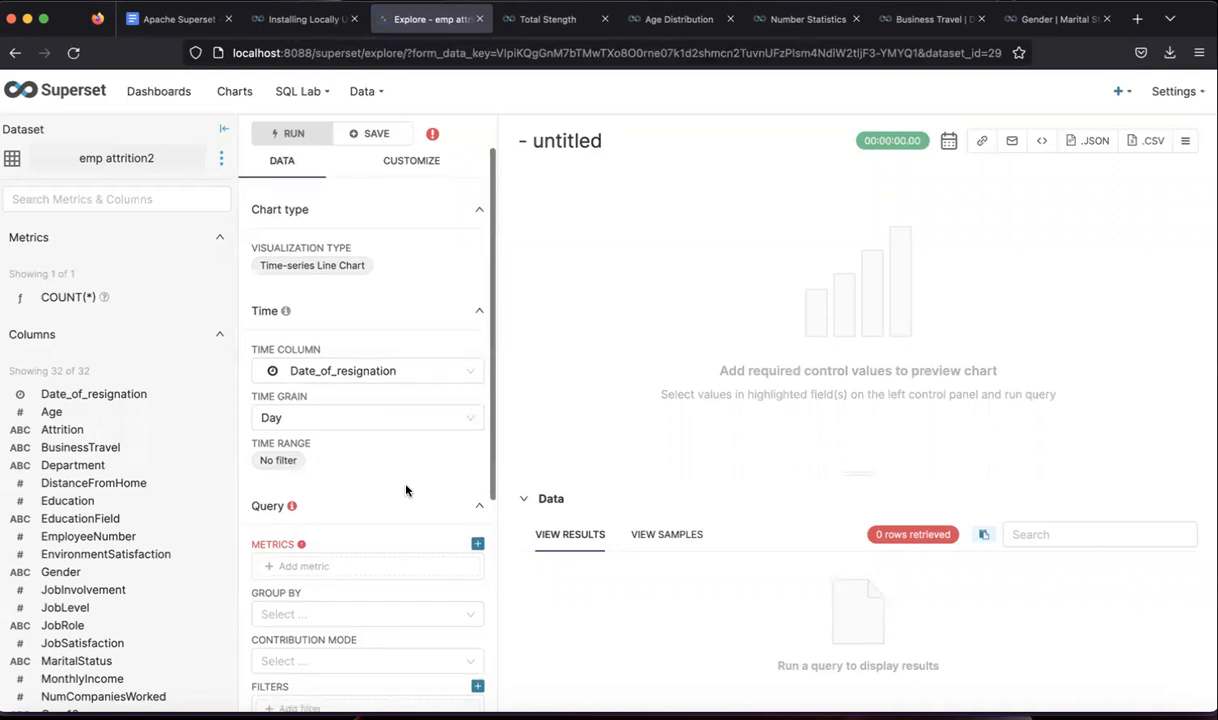
{"action": "scroll", "coordinate": [406, 490], "scroll_direction": "down", "scroll_amount": 1}
{"action": "scroll", "coordinate": [407, 490], "scroll_direction": "down", "scroll_amount": 1}
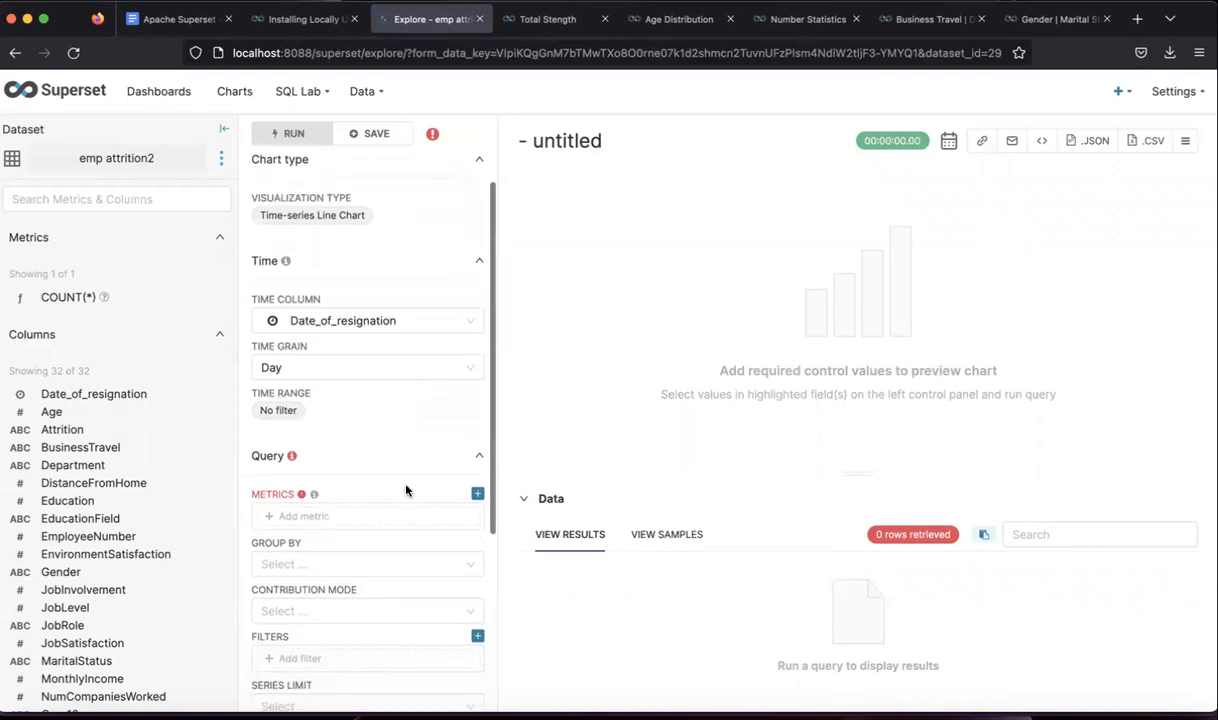
{"action": "scroll", "coordinate": [407, 491], "scroll_direction": "up", "scroll_amount": 2}
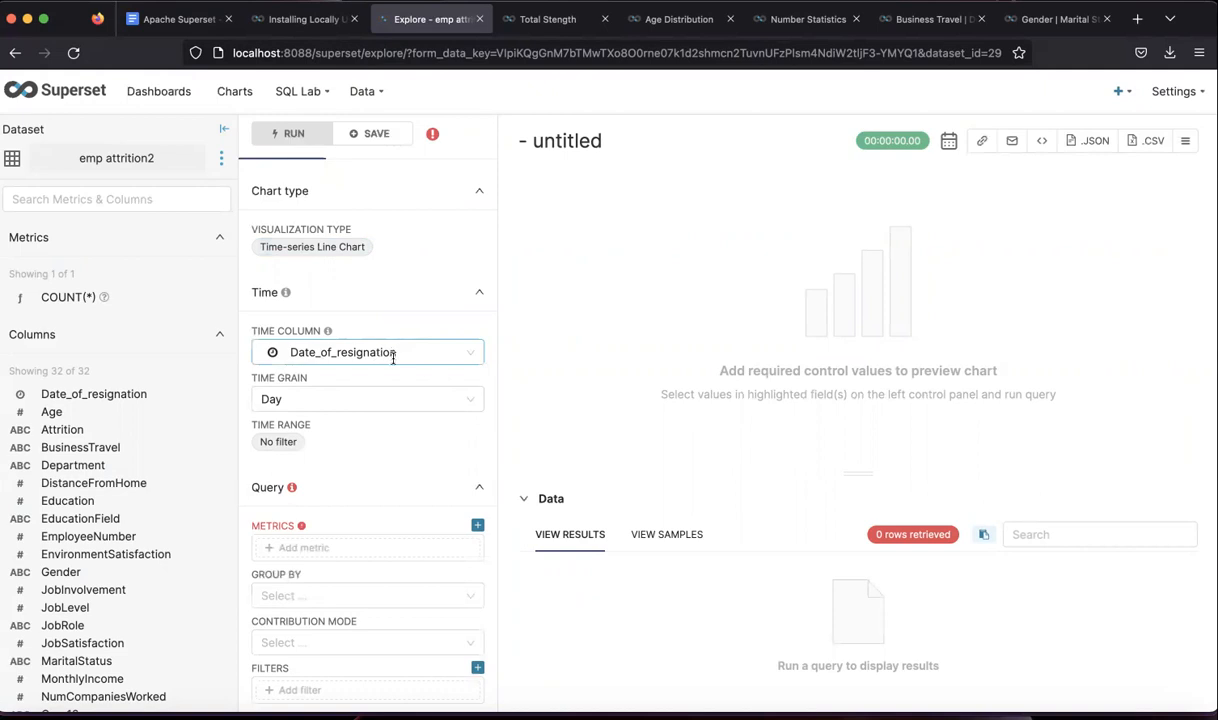
- Set the Time Grain for Date_of_resignation to Month
{"action": "left_click", "coordinate": [361, 398]}
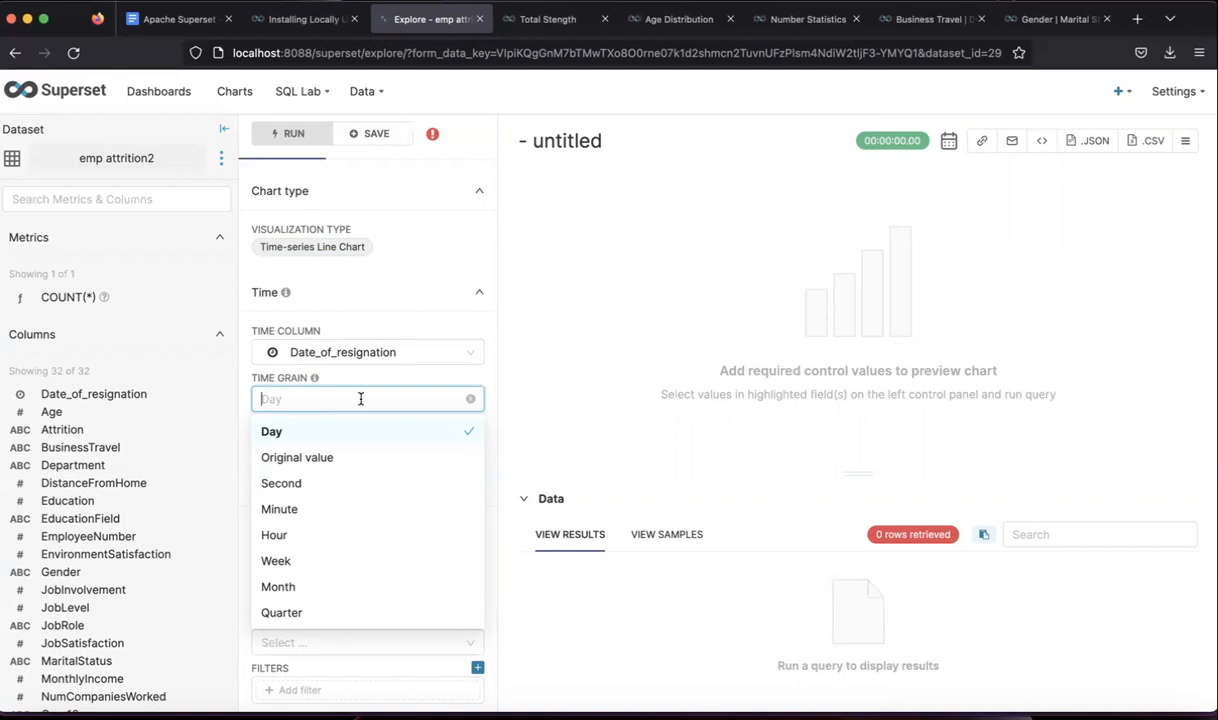
{"action": "left_click", "coordinate": [292, 587]}
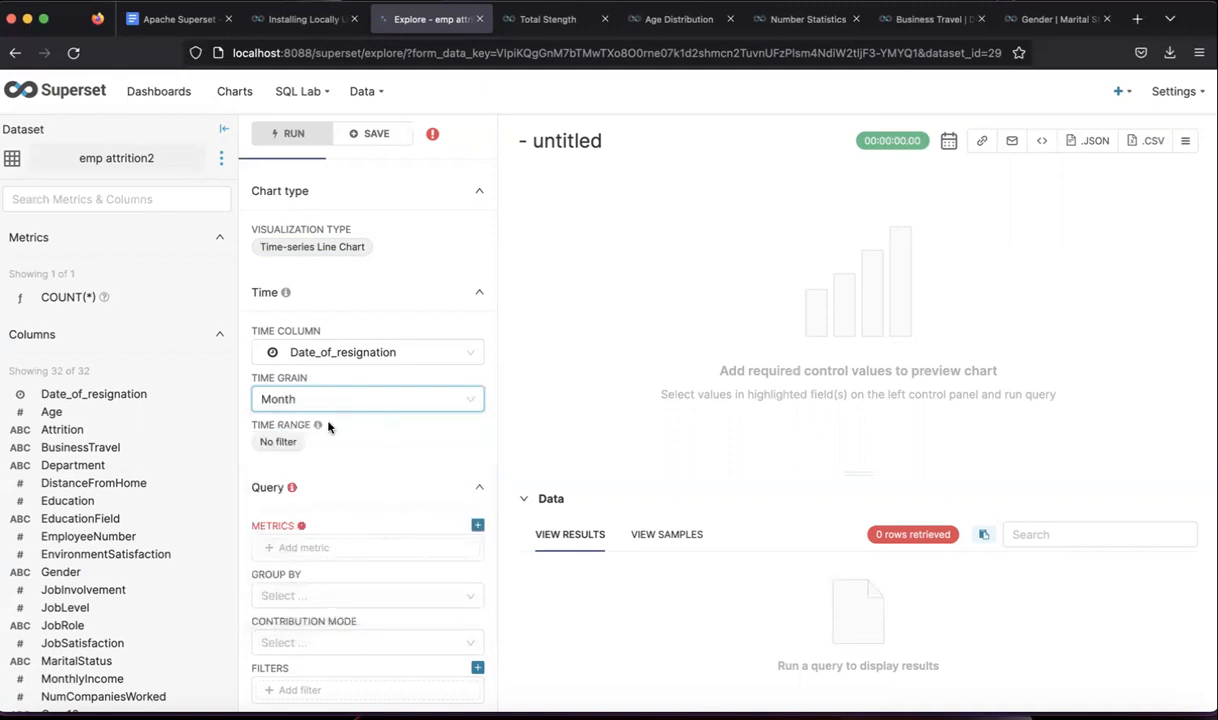
{"action": "left_click", "coordinate": [345, 418]}
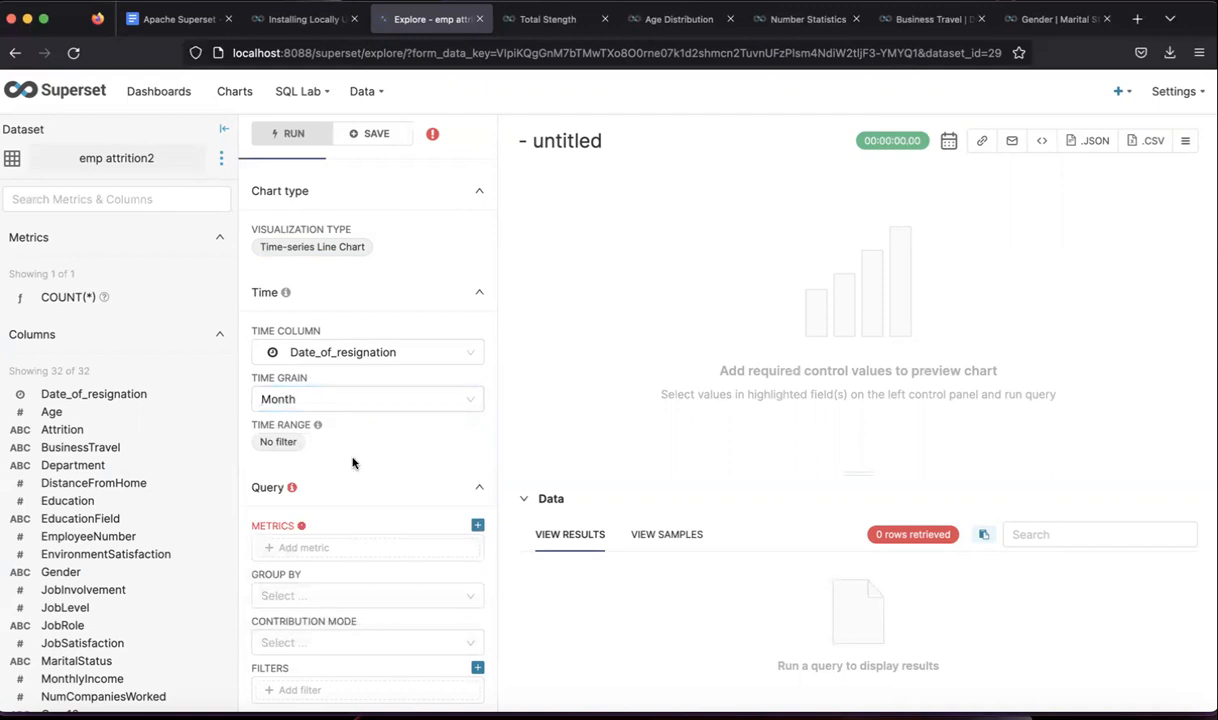
{"action": "scroll", "coordinate": [352, 462], "scroll_direction": "down", "scroll_amount": 1}
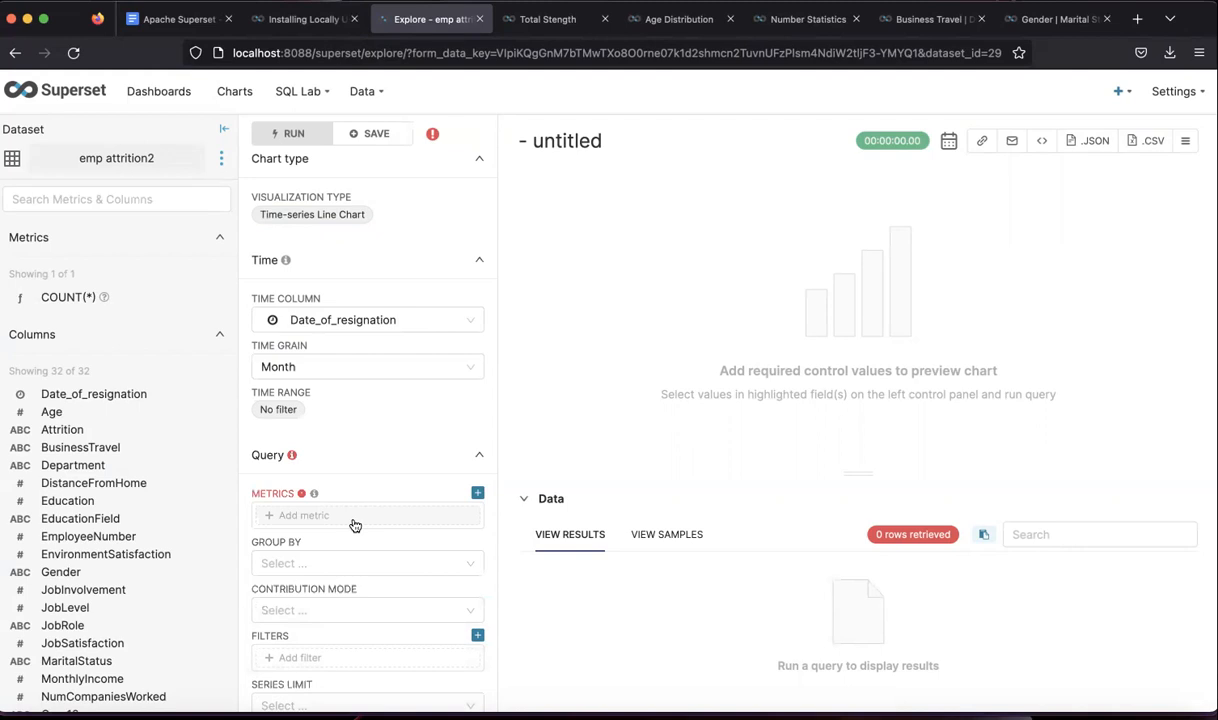
- Add COUNT(*) from the saved metrics as the chart's metric
{"action": "left_click", "coordinate": [355, 515]}
{"action": "left_click", "coordinate": [560, 377]}
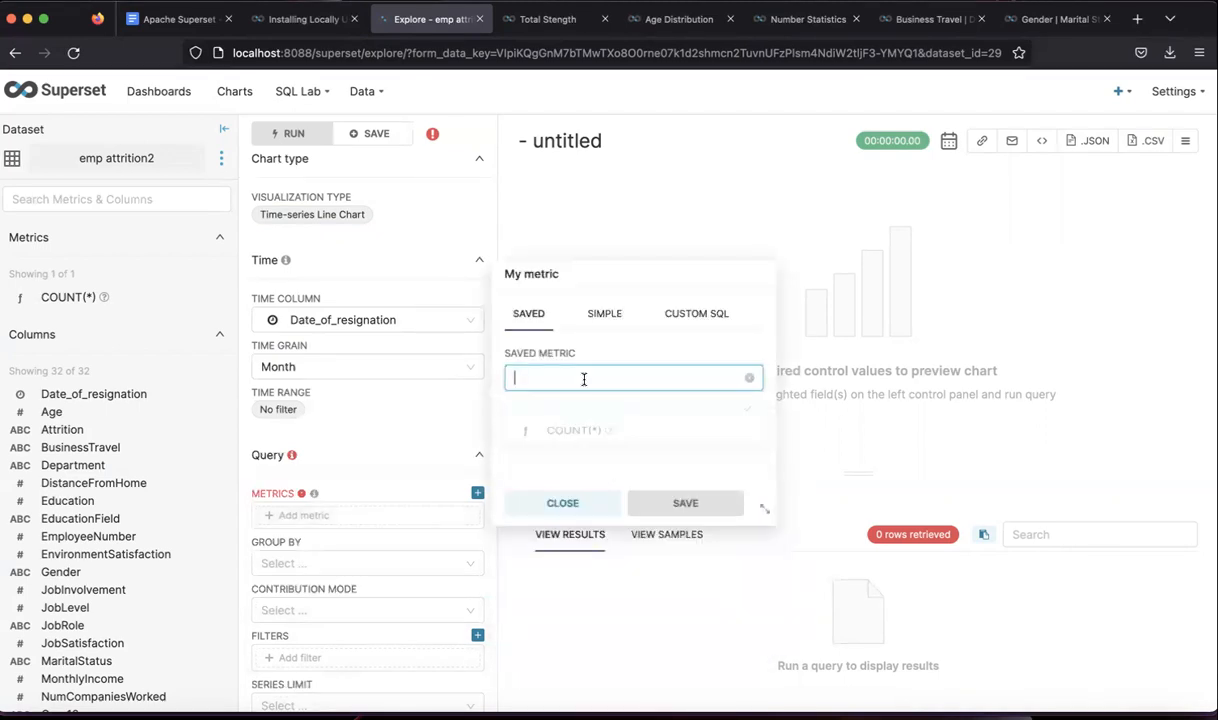
{"action": "left_click", "coordinate": [562, 438]}
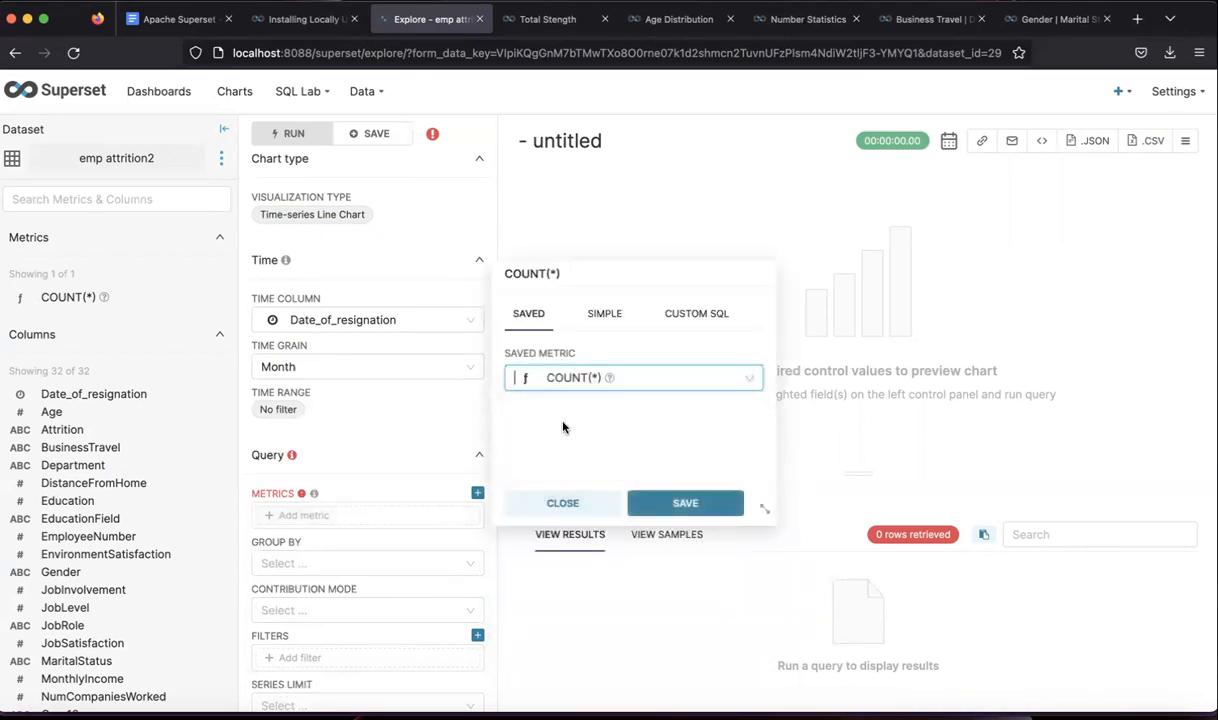
{"action": "left_click", "coordinate": [603, 313]}
{"action": "left_click", "coordinate": [594, 379]}
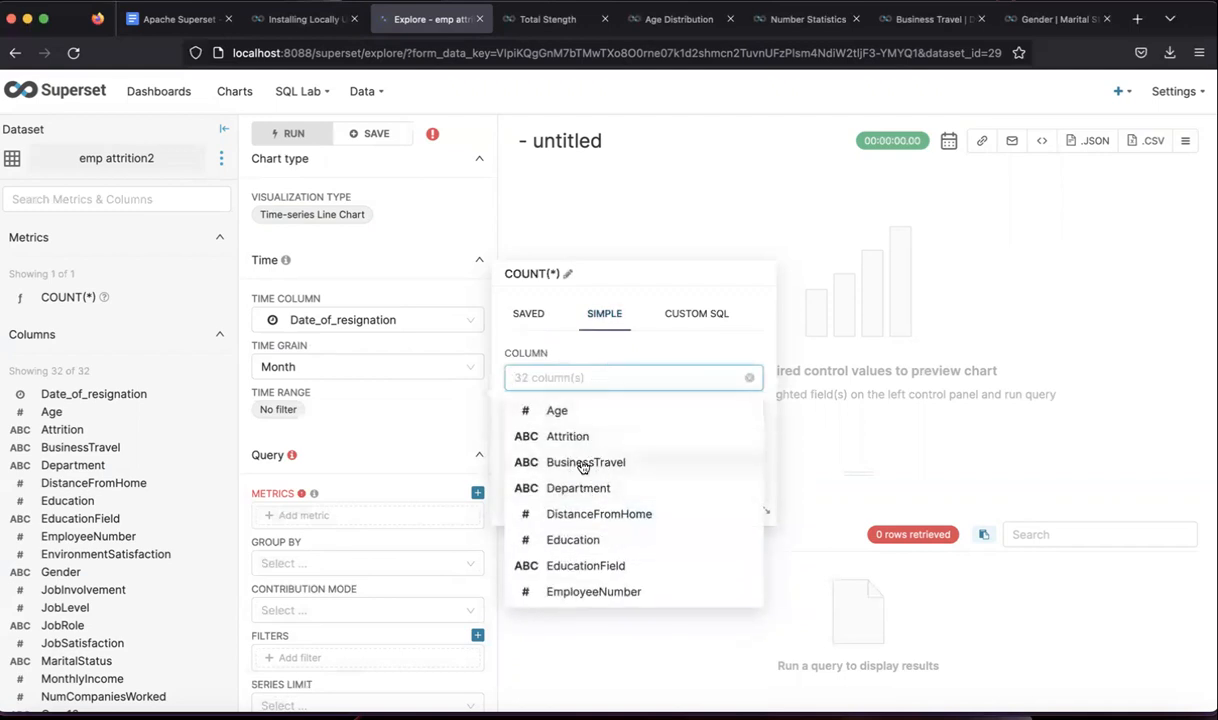
{"action": "left_click", "coordinate": [533, 314]}
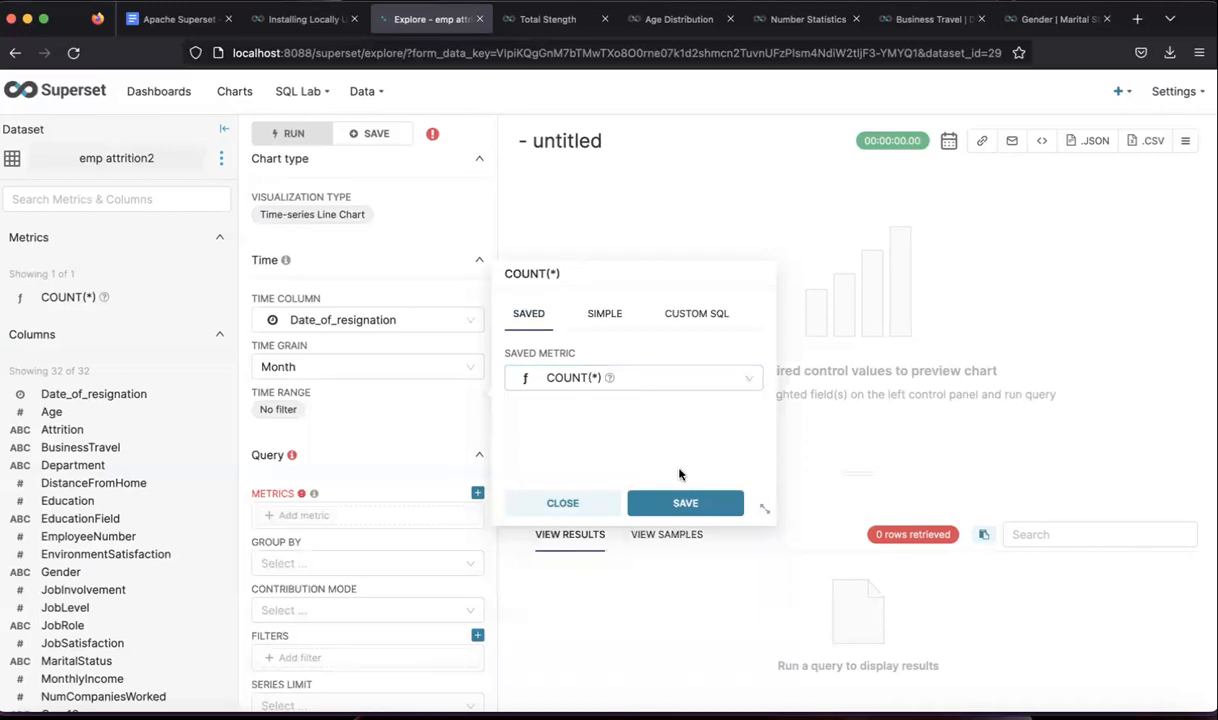
{"action": "left_click", "coordinate": [680, 503]}
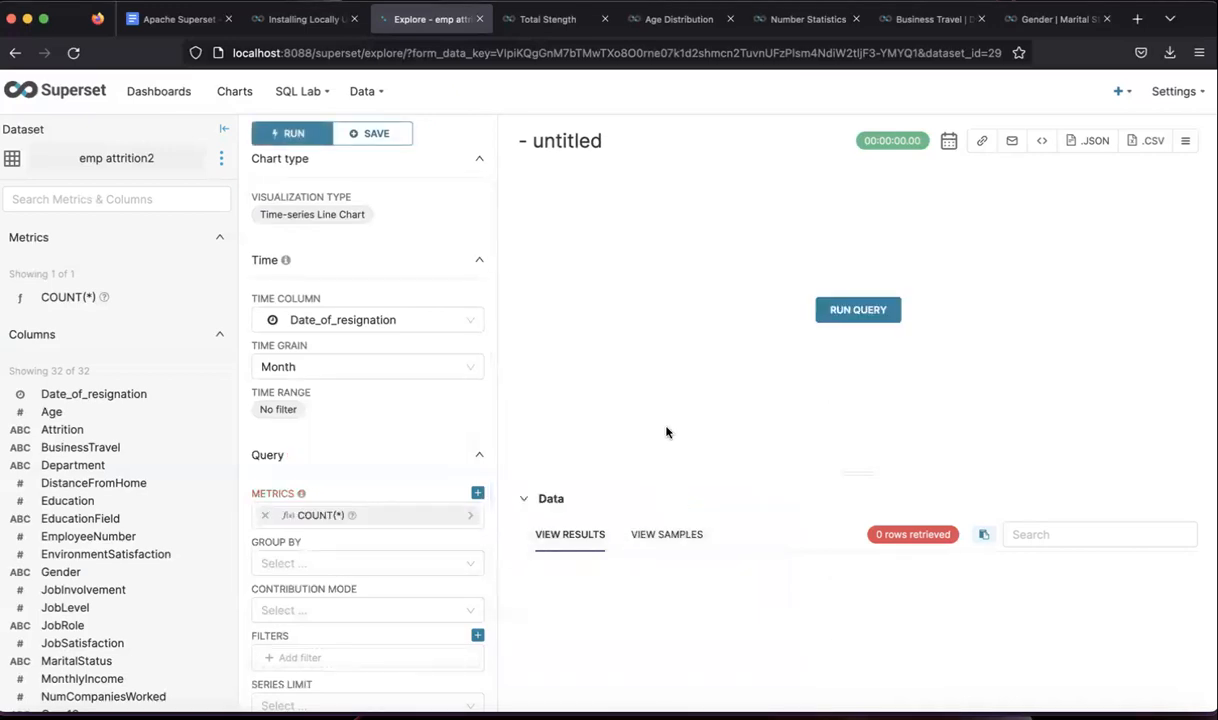
- Group the line chart by the Attrition column
{"action": "scroll", "coordinate": [392, 474], "scroll_direction": "down", "scroll_amount": 2}
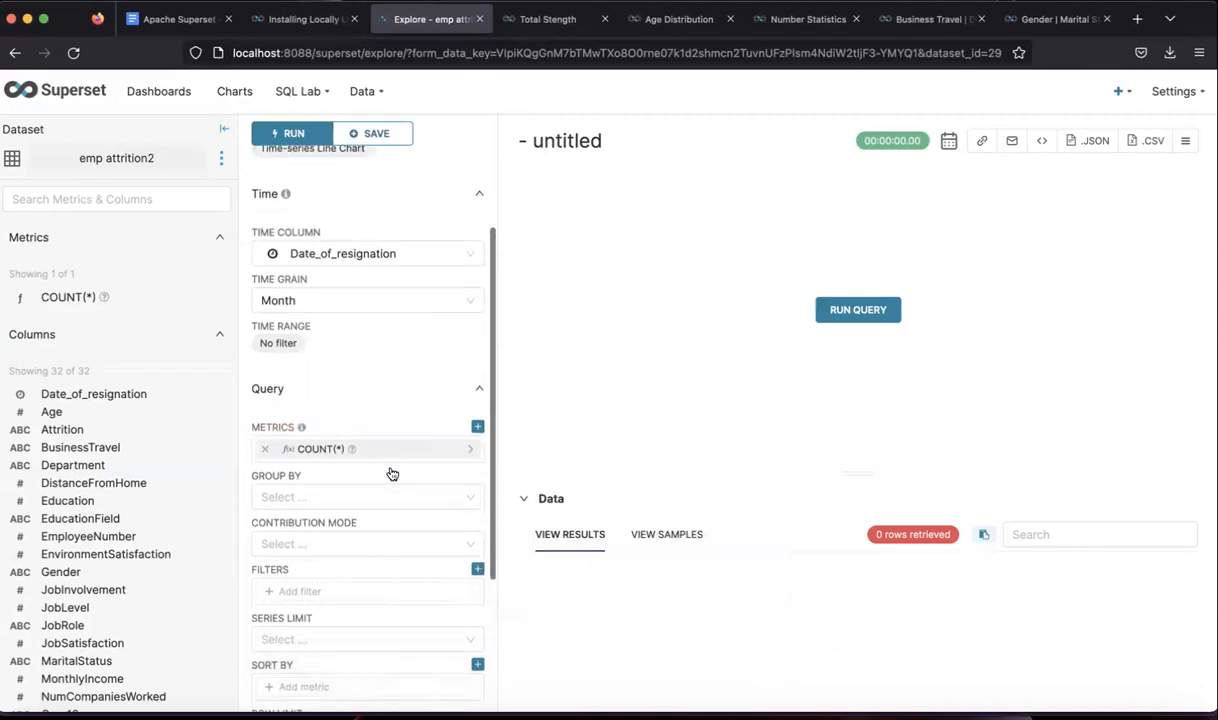
{"action": "scroll", "coordinate": [392, 474], "scroll_direction": "down", "scroll_amount": 1}
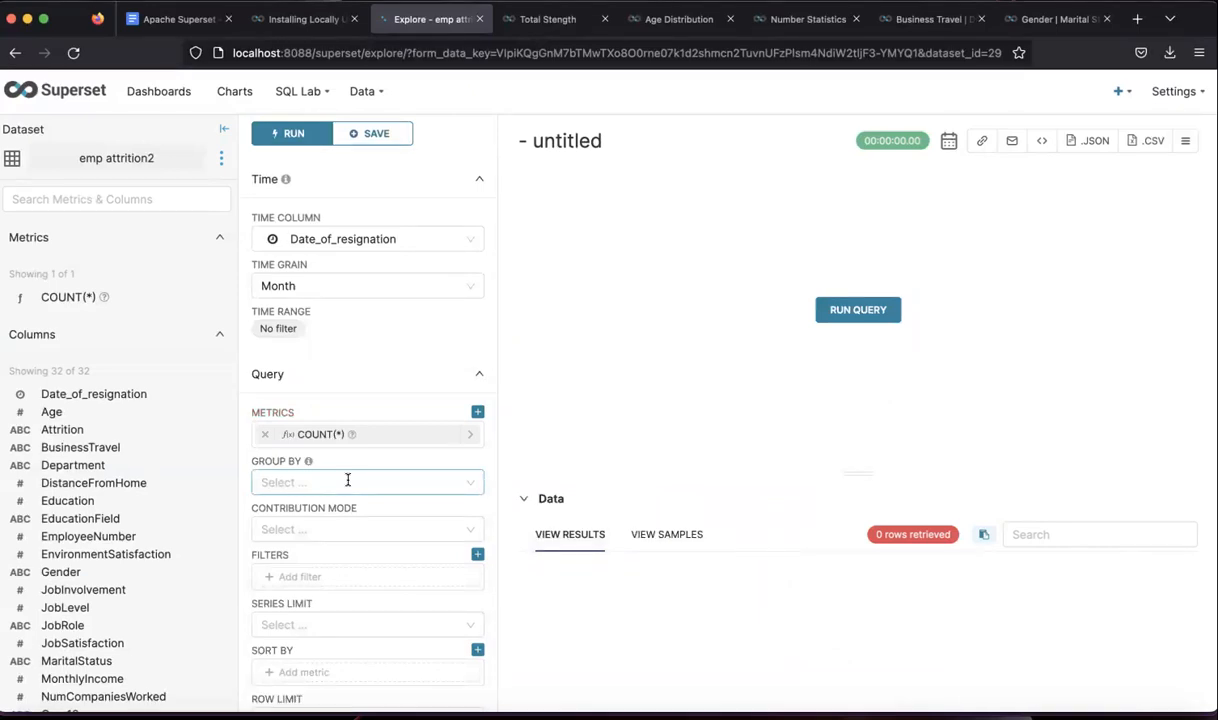
{"action": "left_click", "coordinate": [372, 483]}
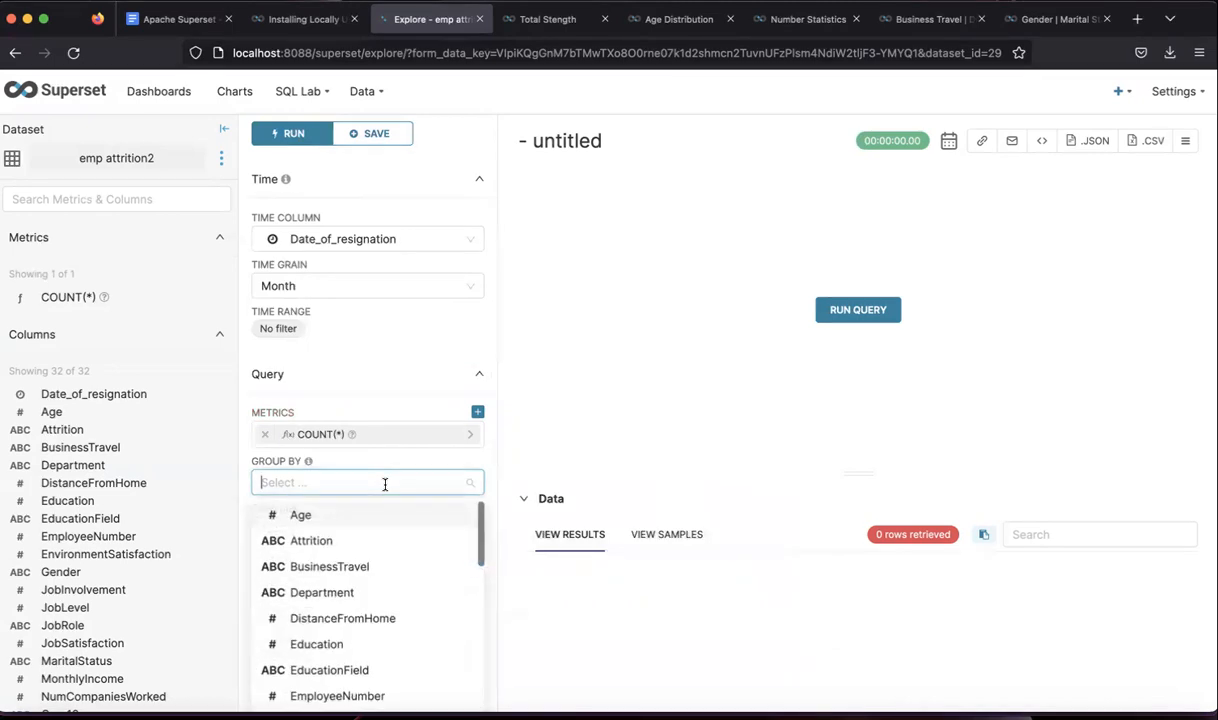
{"action": "left_click", "coordinate": [318, 540]}
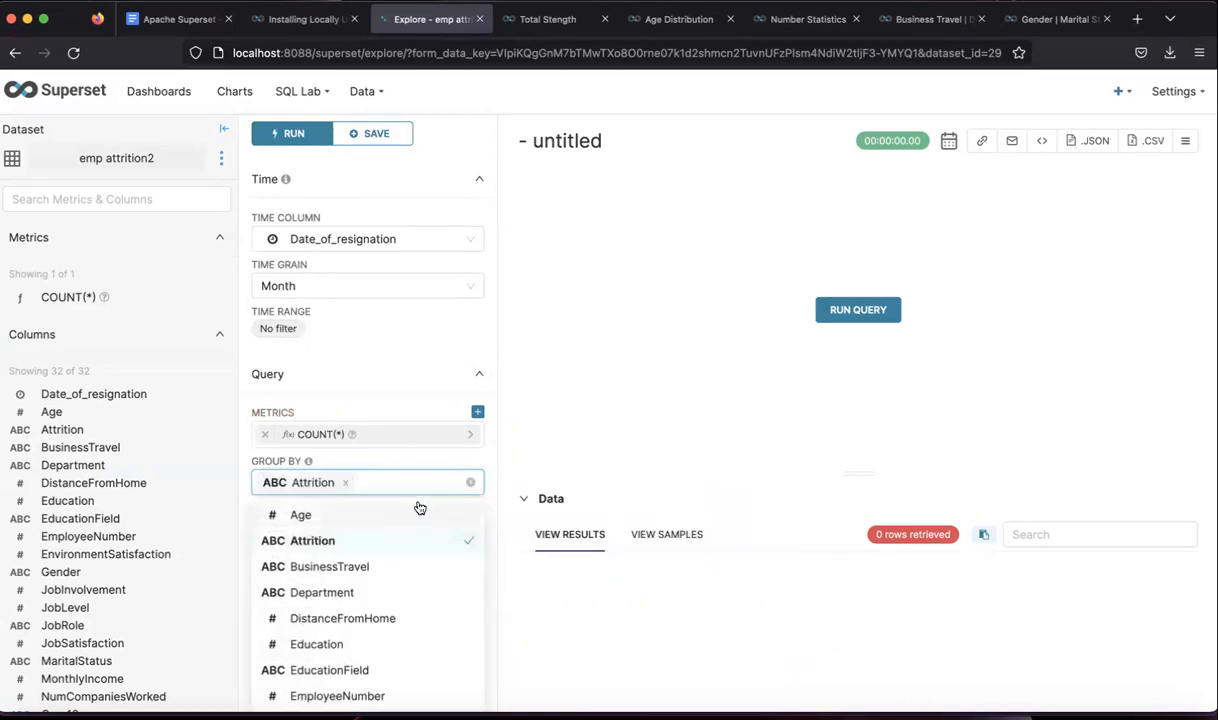
{"action": "left_click", "coordinate": [460, 467]}
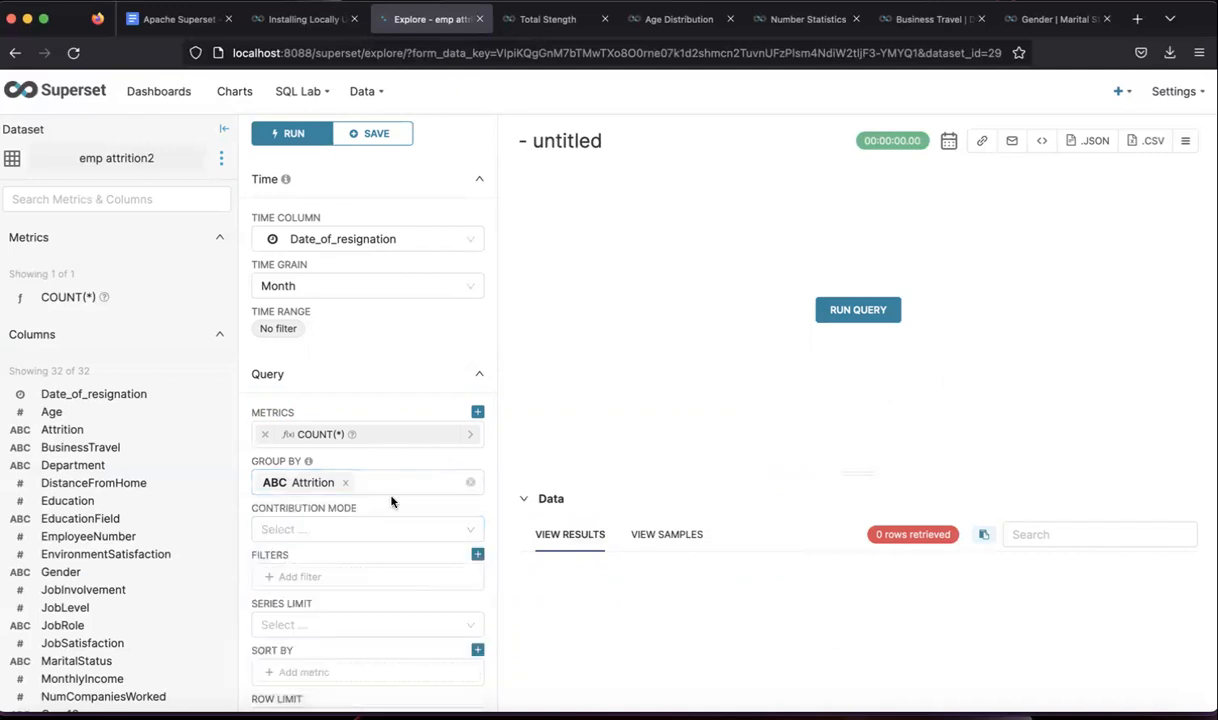
- Set the contribution mode to Series, then bring up the hr_attrition_new workbook in Excel
{"action": "left_click", "coordinate": [335, 530]}
{"action": "left_click", "coordinate": [281, 613]}
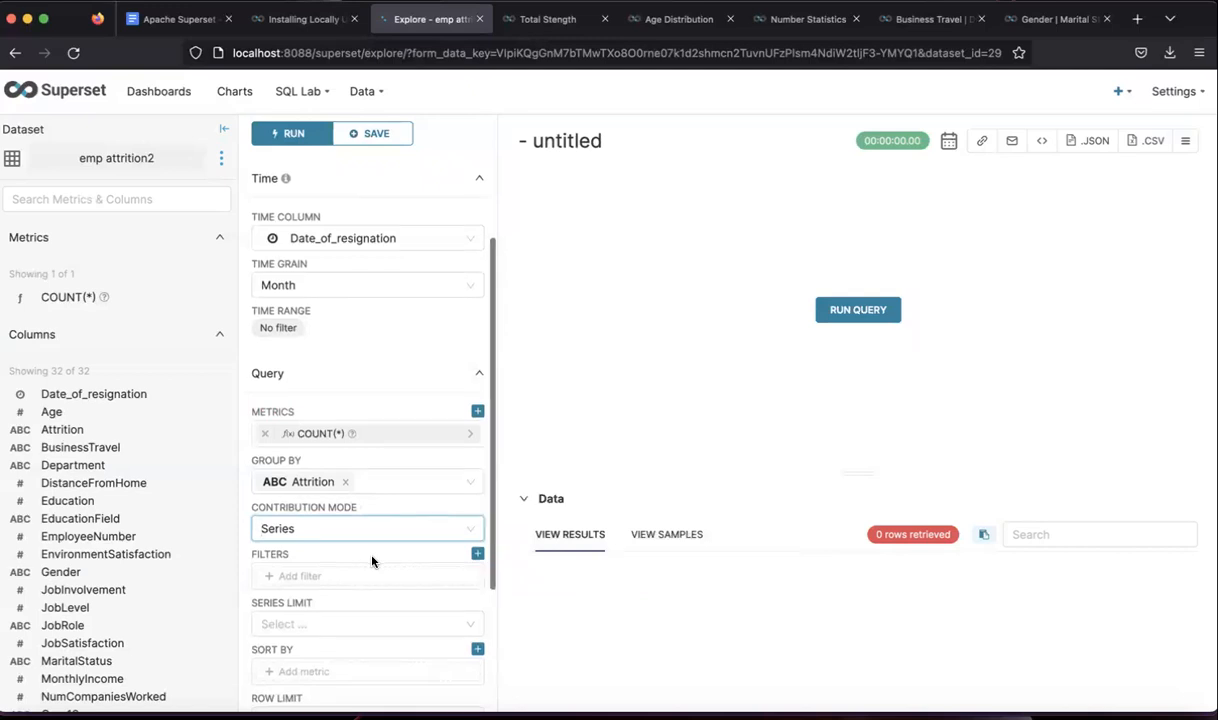
{"action": "scroll", "coordinate": [372, 561], "scroll_direction": "down", "scroll_amount": 1}
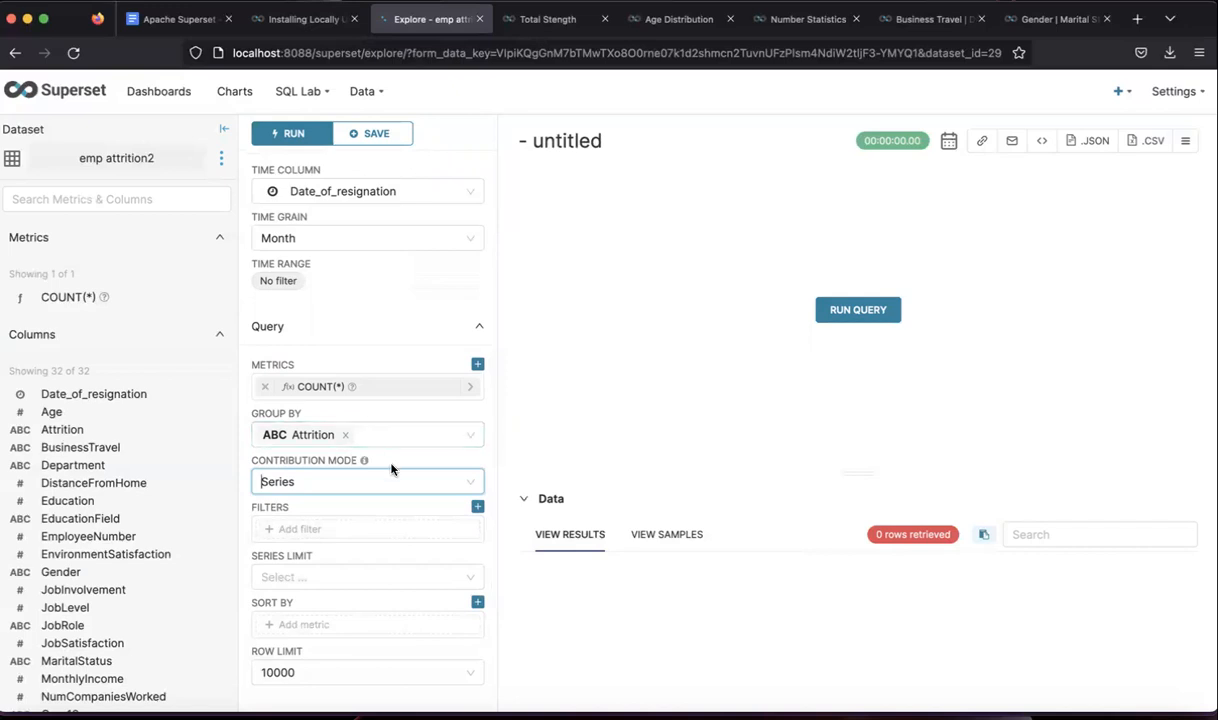
{"action": "left_click", "coordinate": [874, 714]}
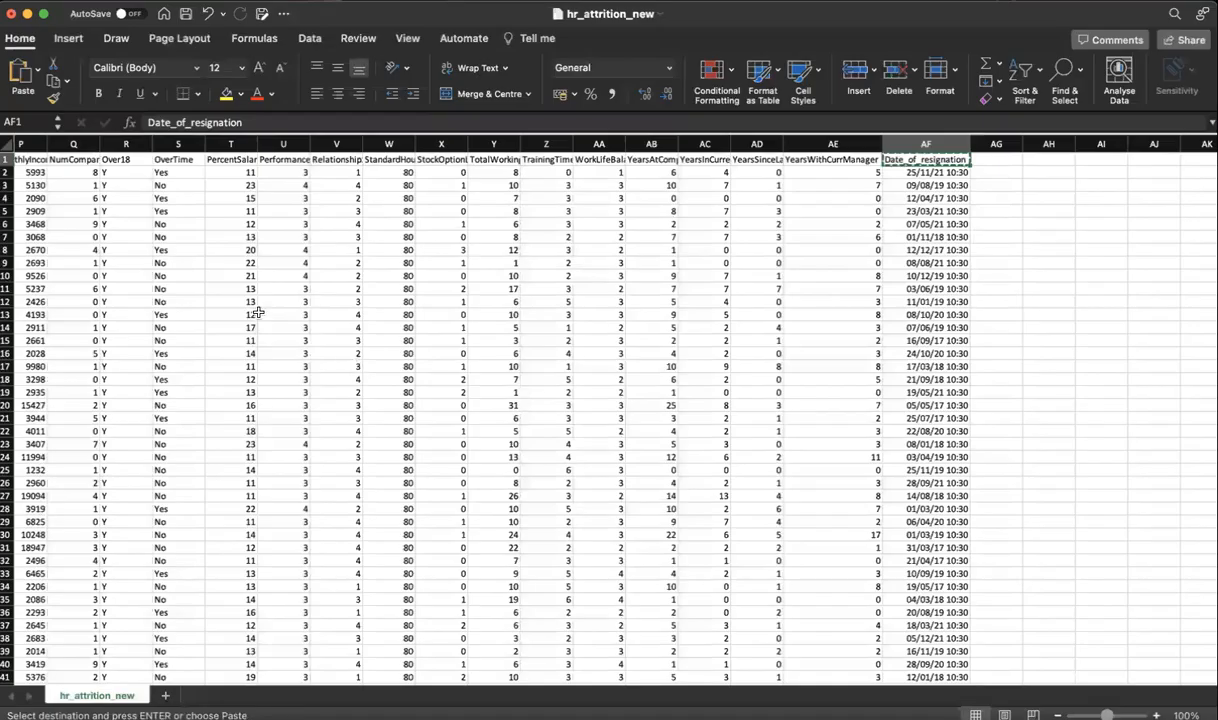
- Scroll back to column B and select it to inspect the Attrition values
{"action": "scroll", "coordinate": [107, 162], "scroll_direction": "left", "scroll_amount": 15}
{"action": "left_click", "coordinate": [96, 145]}
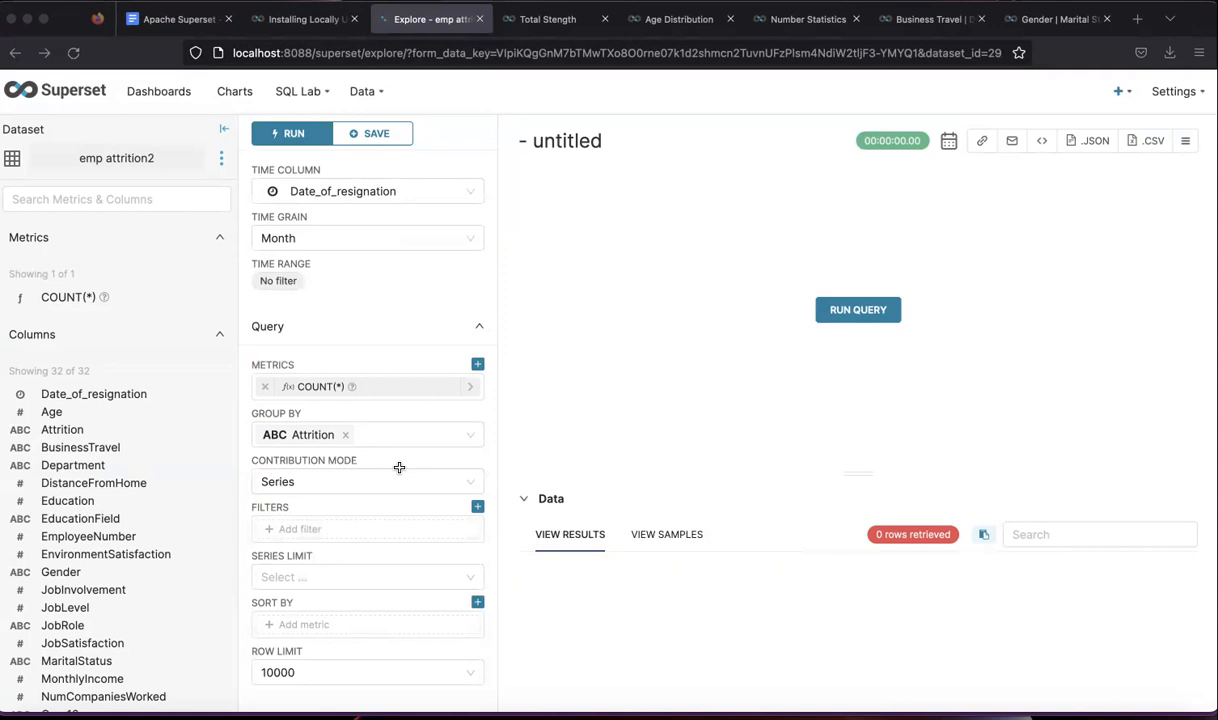
- Add an Attrition equals 'Yes' filter to the line chart and rerun the query
{"action": "left_click", "coordinate": [345, 484]}
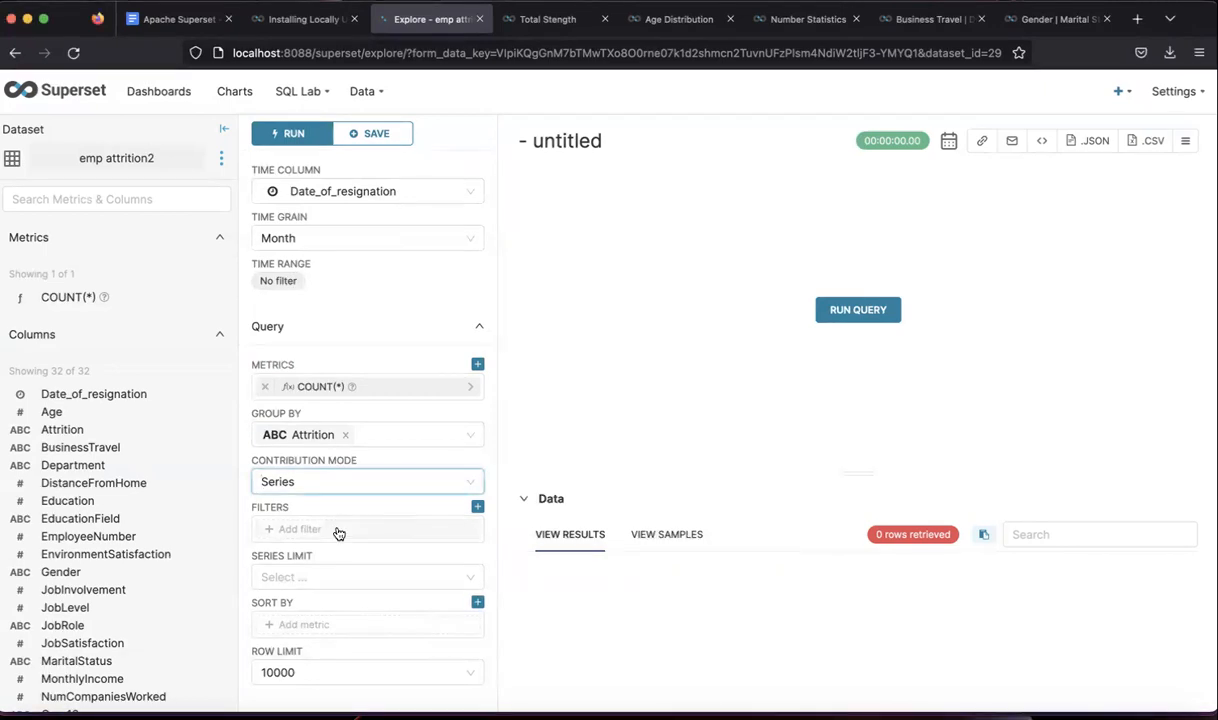
{"action": "left_click", "coordinate": [339, 530]}
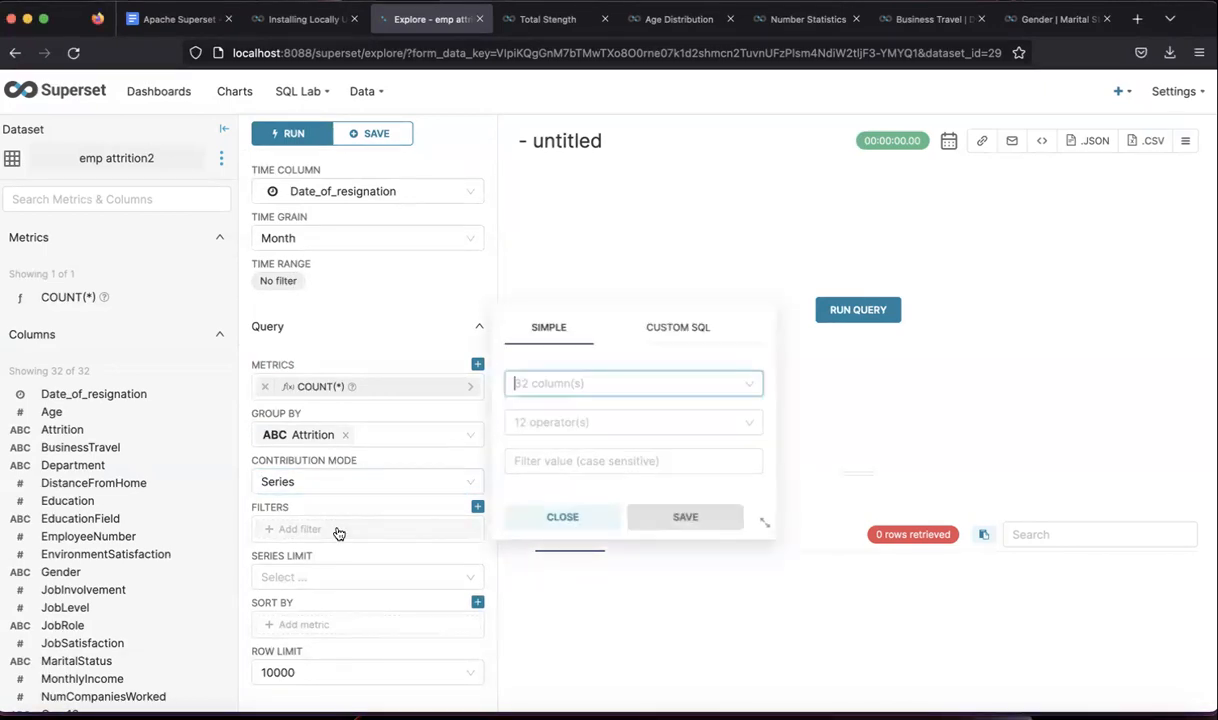
{"action": "left_click", "coordinate": [595, 385]}
{"action": "left_click", "coordinate": [579, 441]}
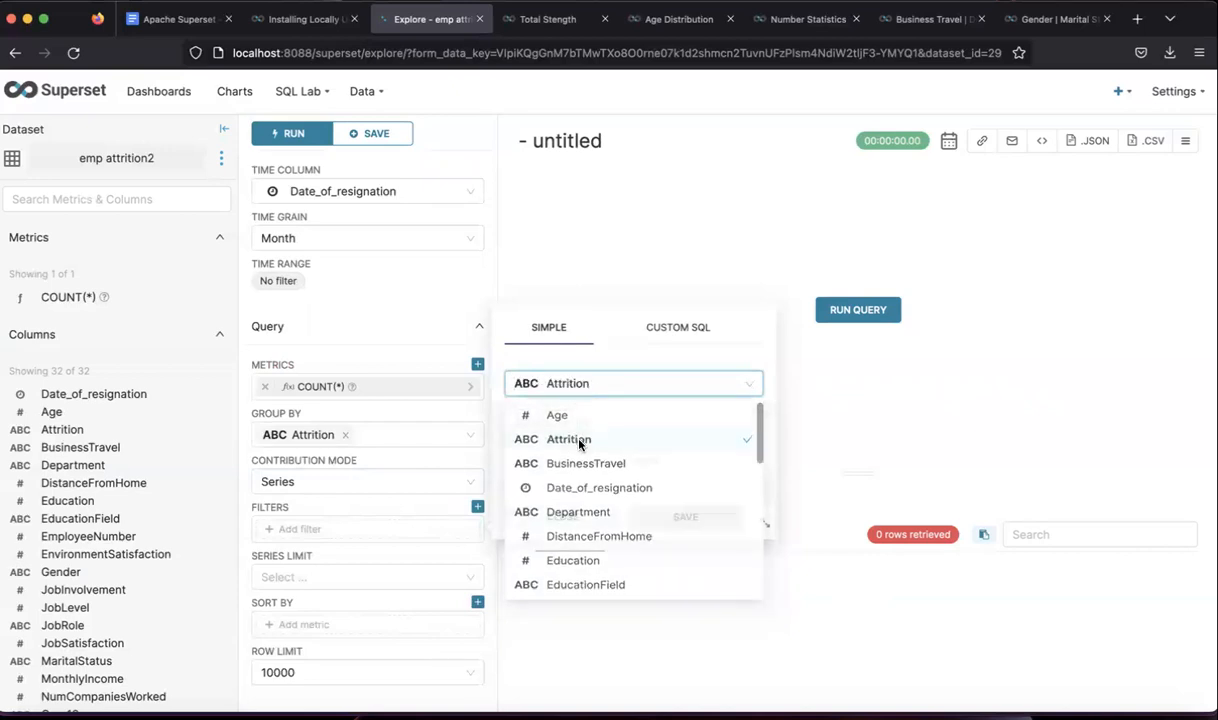
{"action": "left_click", "coordinate": [590, 424]}
{"action": "left_click", "coordinate": [546, 455]}
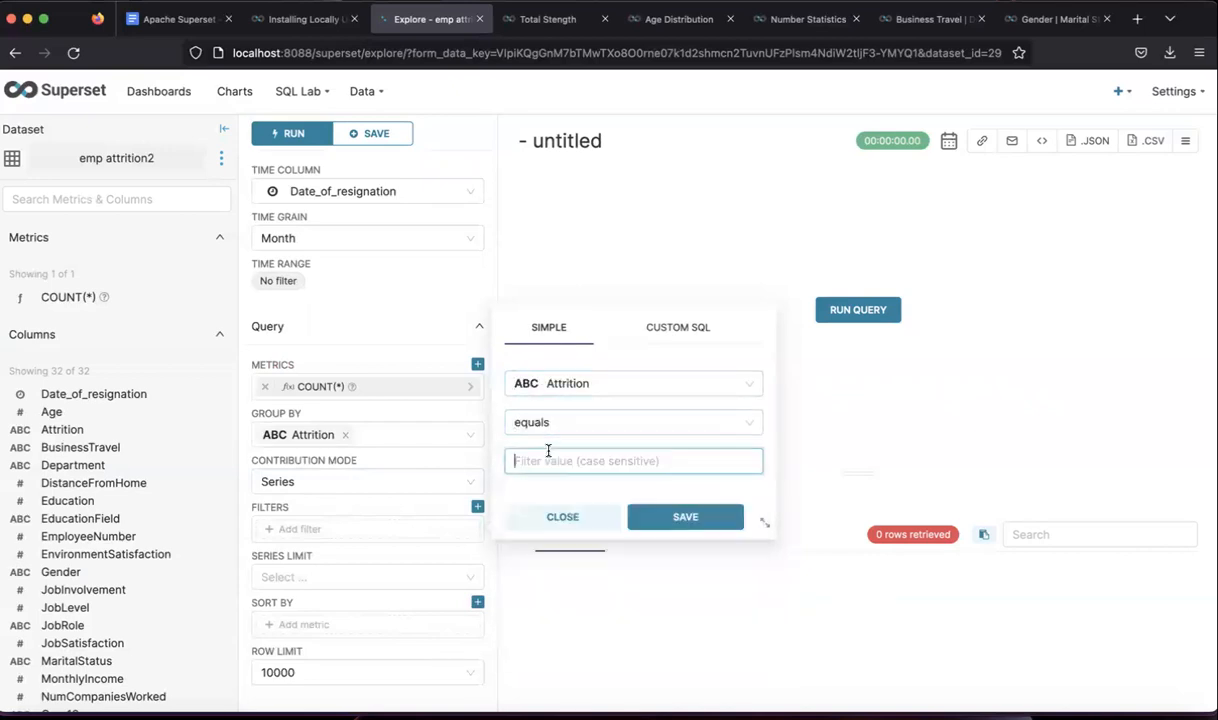
{"action": "type", "text": "Yes"}
{"action": "left_click_drag", "start_coordinate": [536, 461], "coordinate": [514, 459]}
{"action": "left_click", "coordinate": [539, 461]}
{"action": "left_click", "coordinate": [645, 512]}
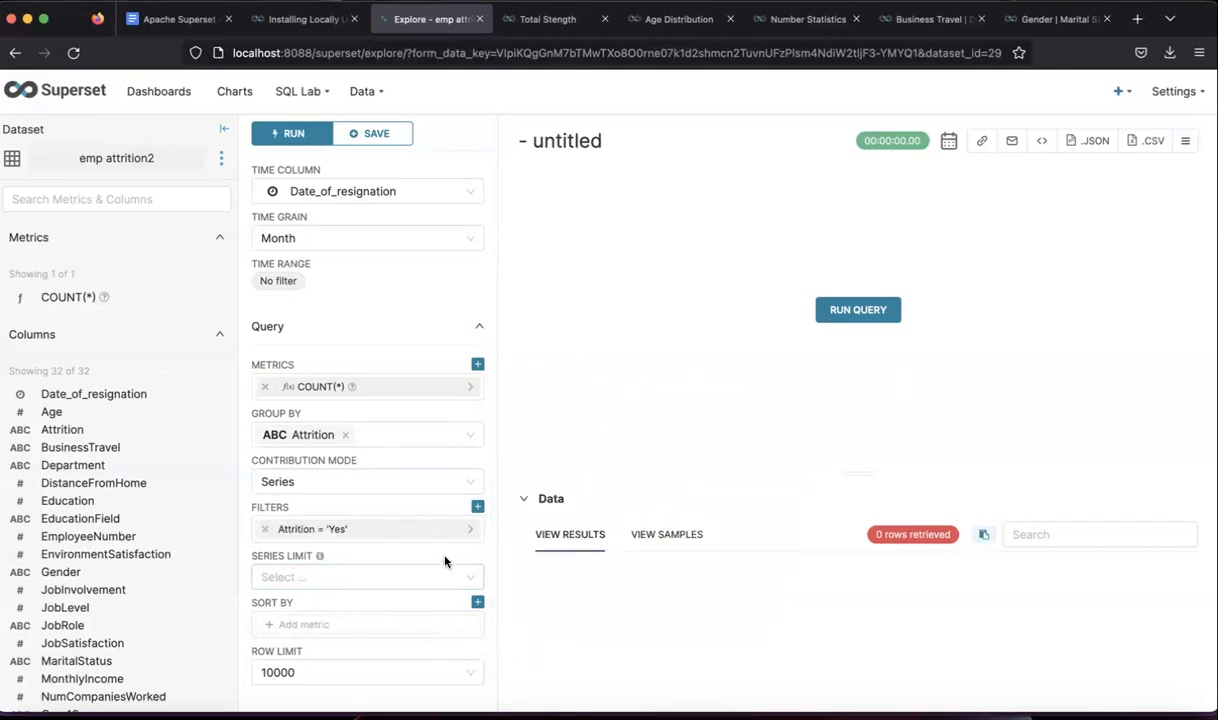
{"action": "left_click", "coordinate": [830, 310]}
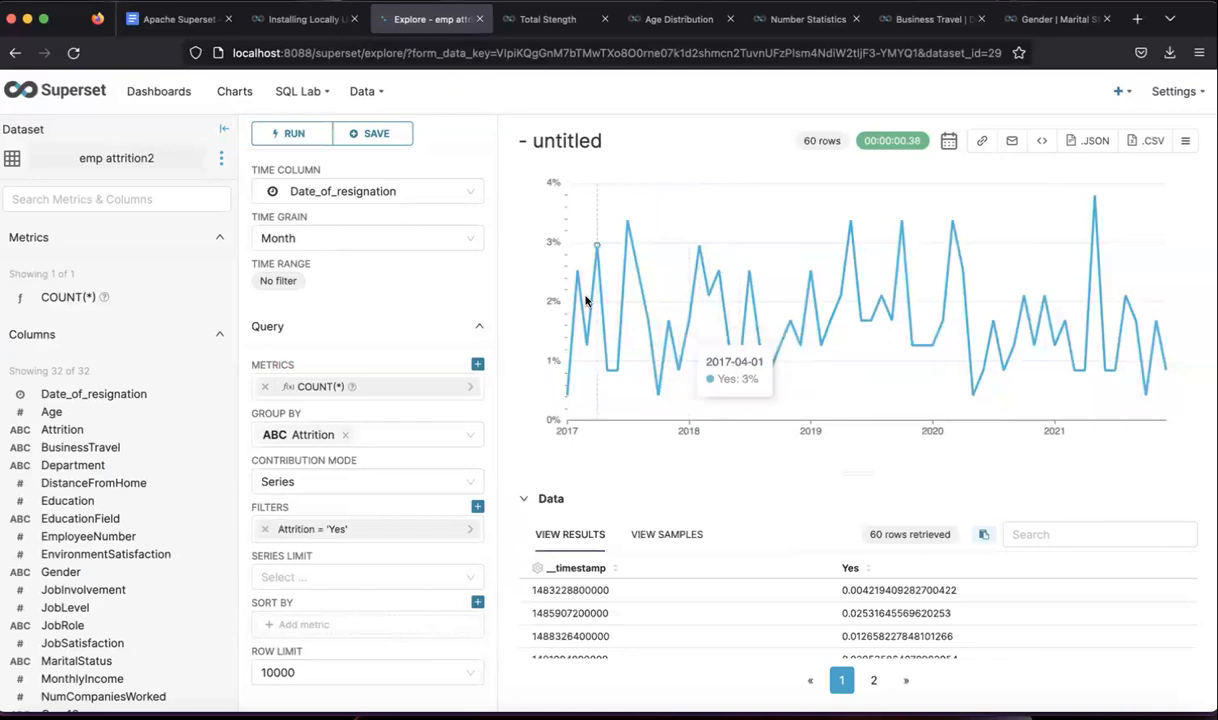
- Replace the '- untitled' chart title with 'Attrition Trend (Demo)'
{"action": "left_click", "coordinate": [577, 143]}
{"action": "key", "text": "BackSpace"}
{"action": "key", "text": "BackSpace"}
{"action": "key", "text": "BackSpace"}
{"action": "key", "text": "BackSpace"}
{"action": "key", "text": "BackSpace"}
{"action": "key", "text": "BackSpace"}
{"action": "key", "text": "BackSpace"}
{"action": "key", "text": "BackSpace"}
{"action": "key", "text": "BackSpace"}
{"action": "key", "text": "BackSpace"}
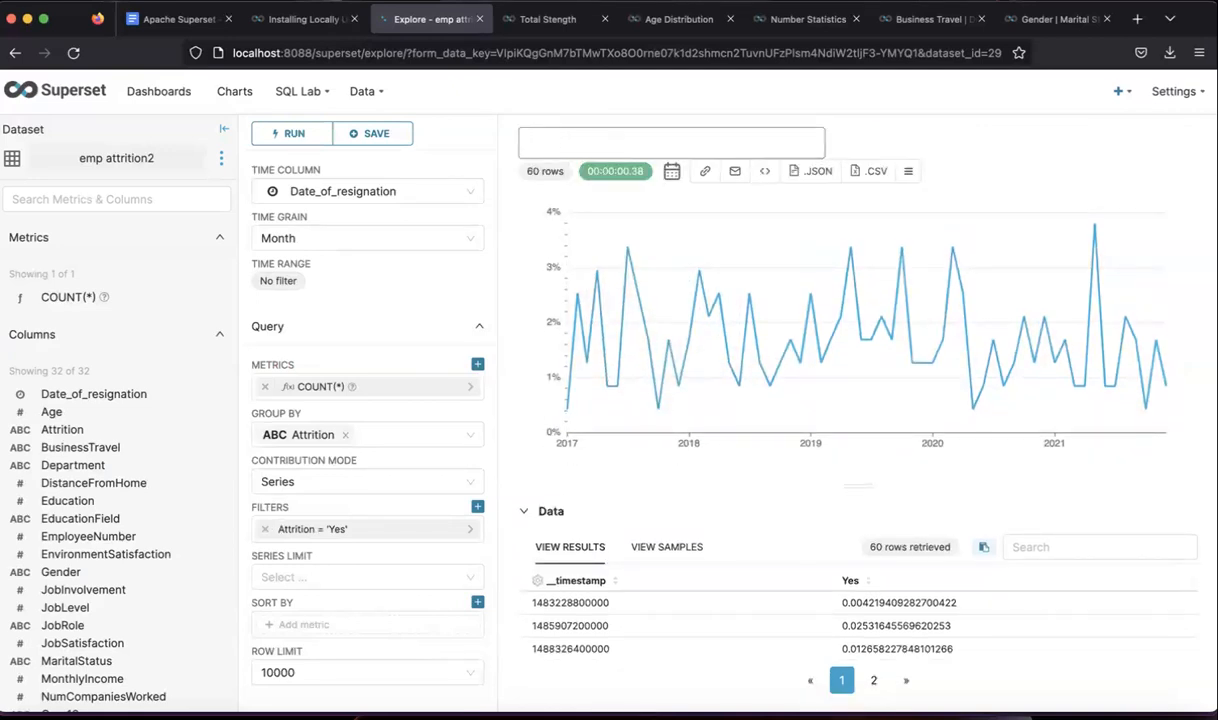
{"action": "type", "text": "Attrition Tren"}
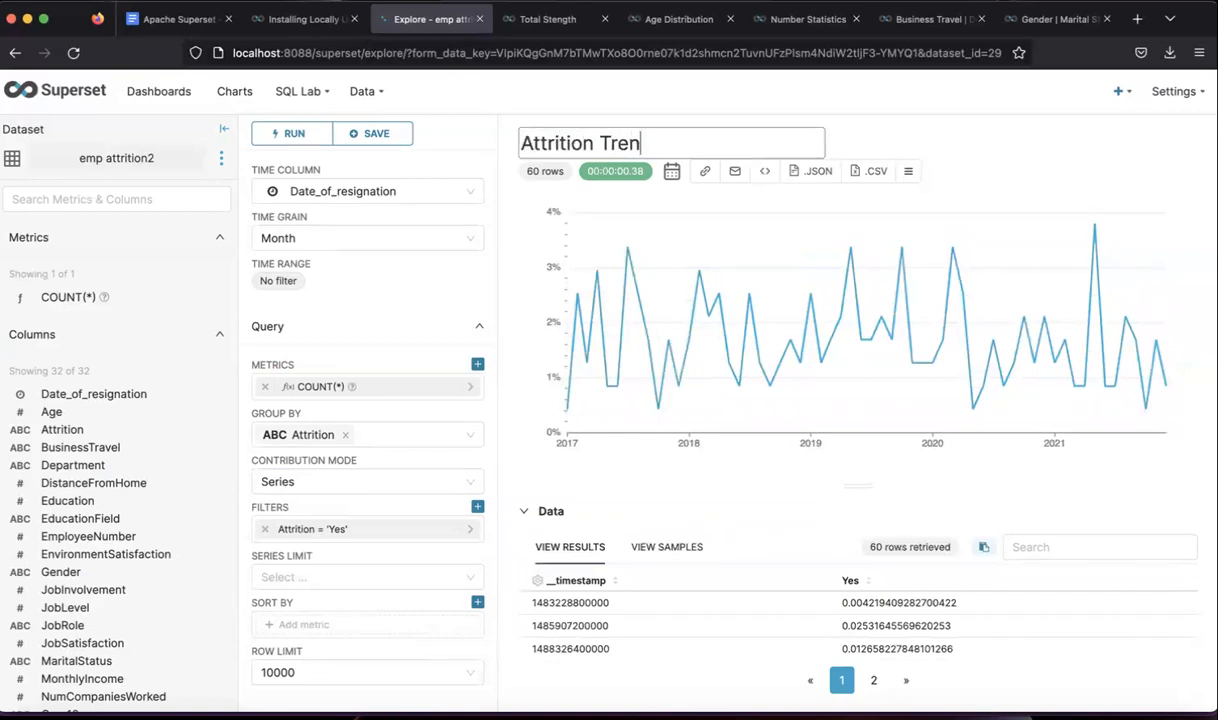
{"action": "type", "text": "d (Demo"}
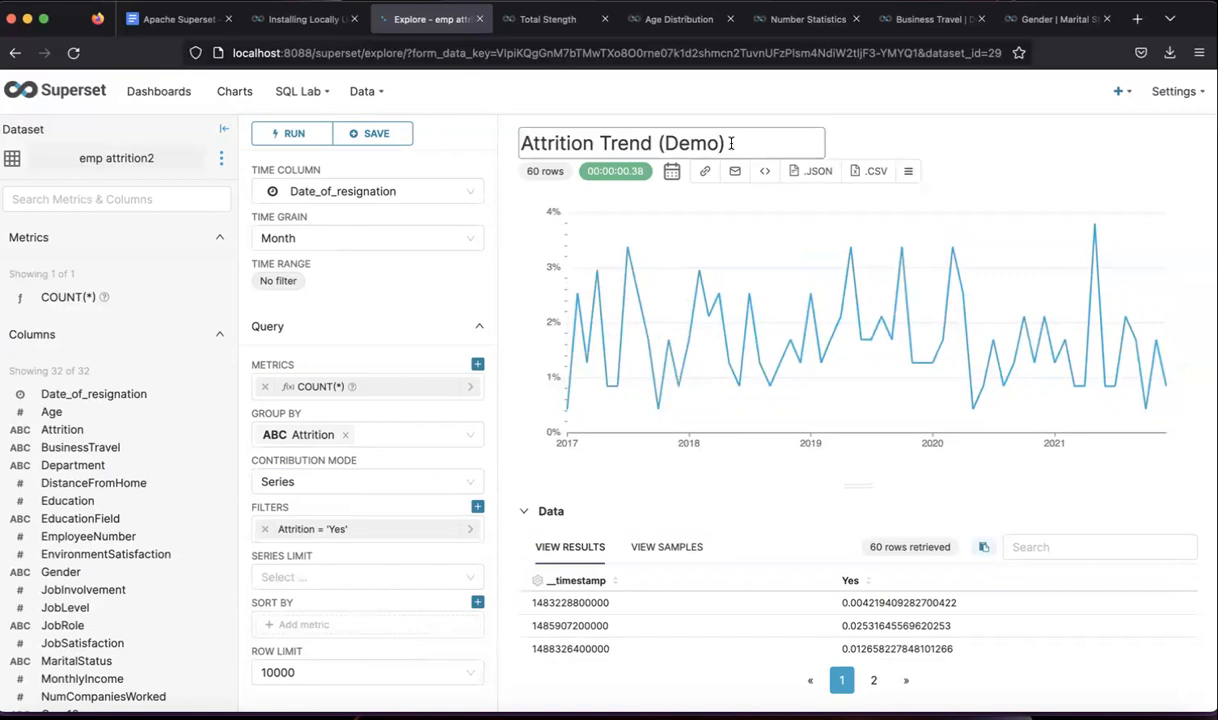
{"action": "left_click", "coordinate": [905, 147]}
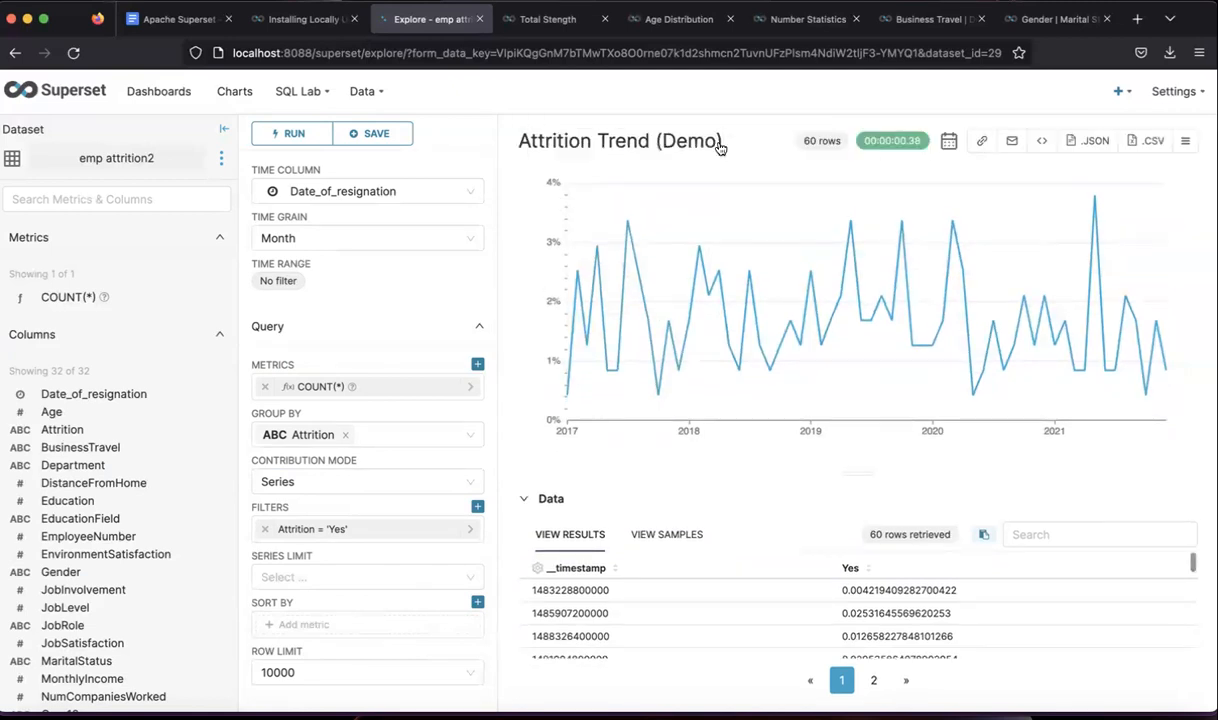
{"action": "scroll", "coordinate": [410, 178], "scroll_direction": "up", "scroll_amount": 5}
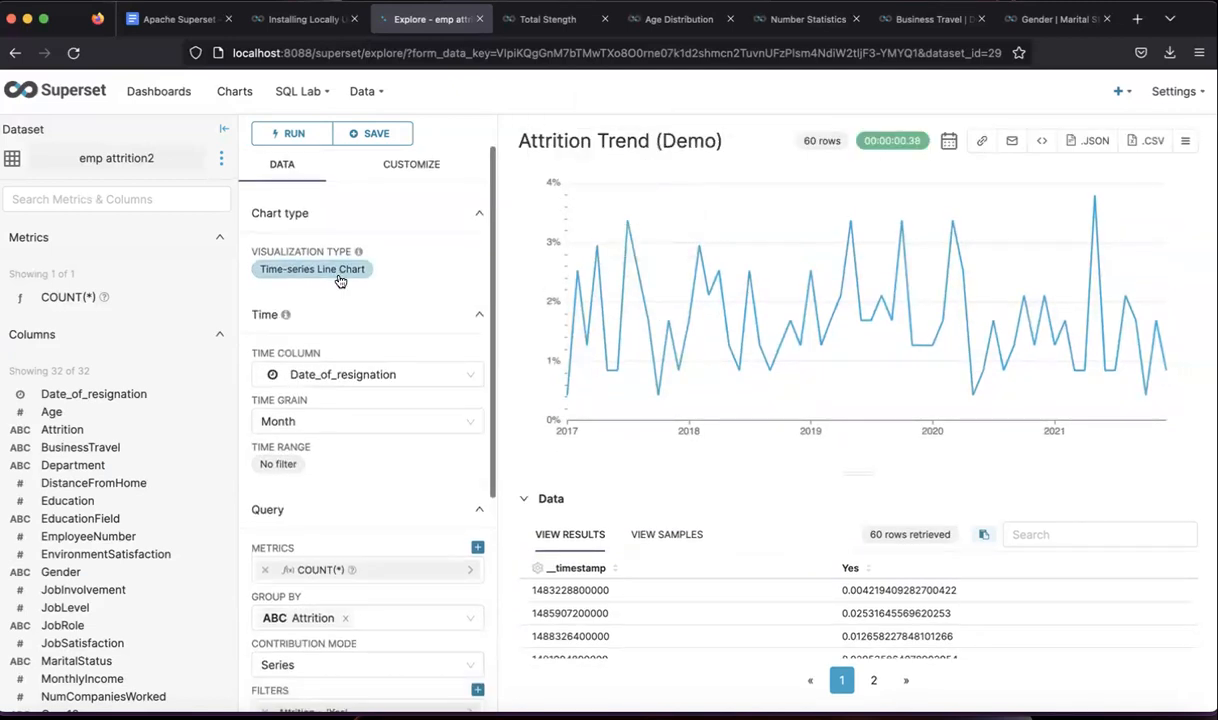
- Title the x-axis 'Year' with an x-axis title margin of 30
{"action": "left_click", "coordinate": [408, 172]}
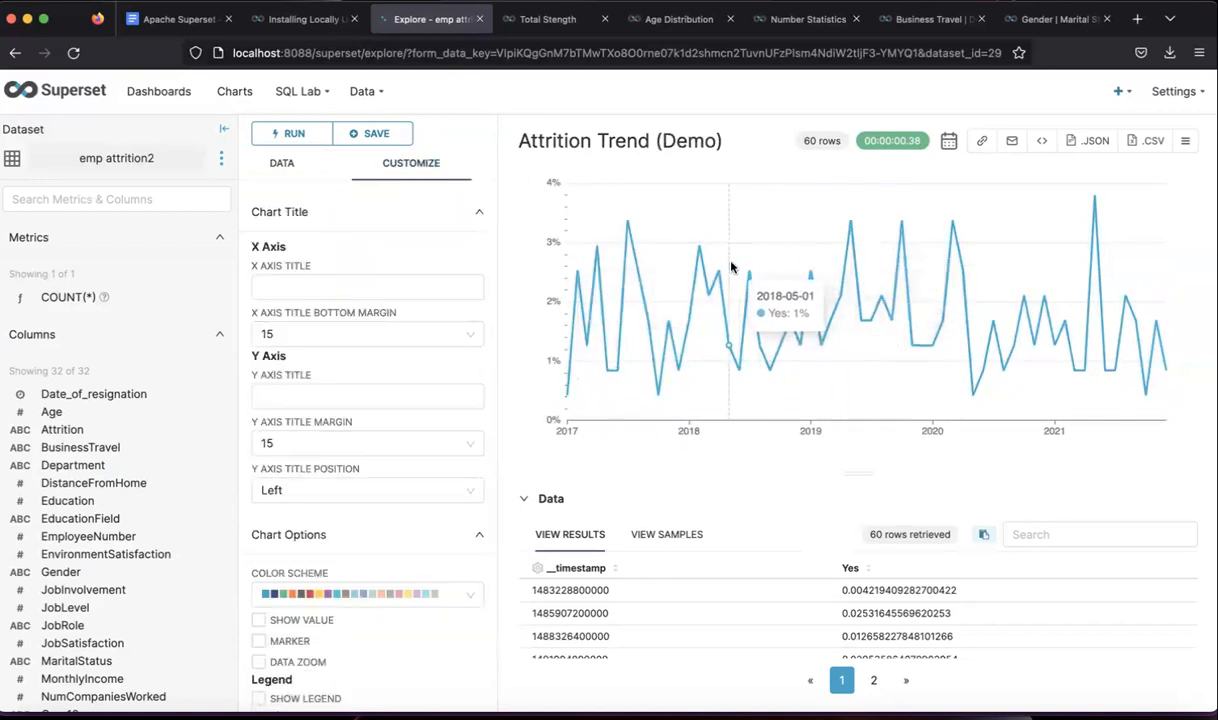
{"action": "left_click", "coordinate": [313, 287]}
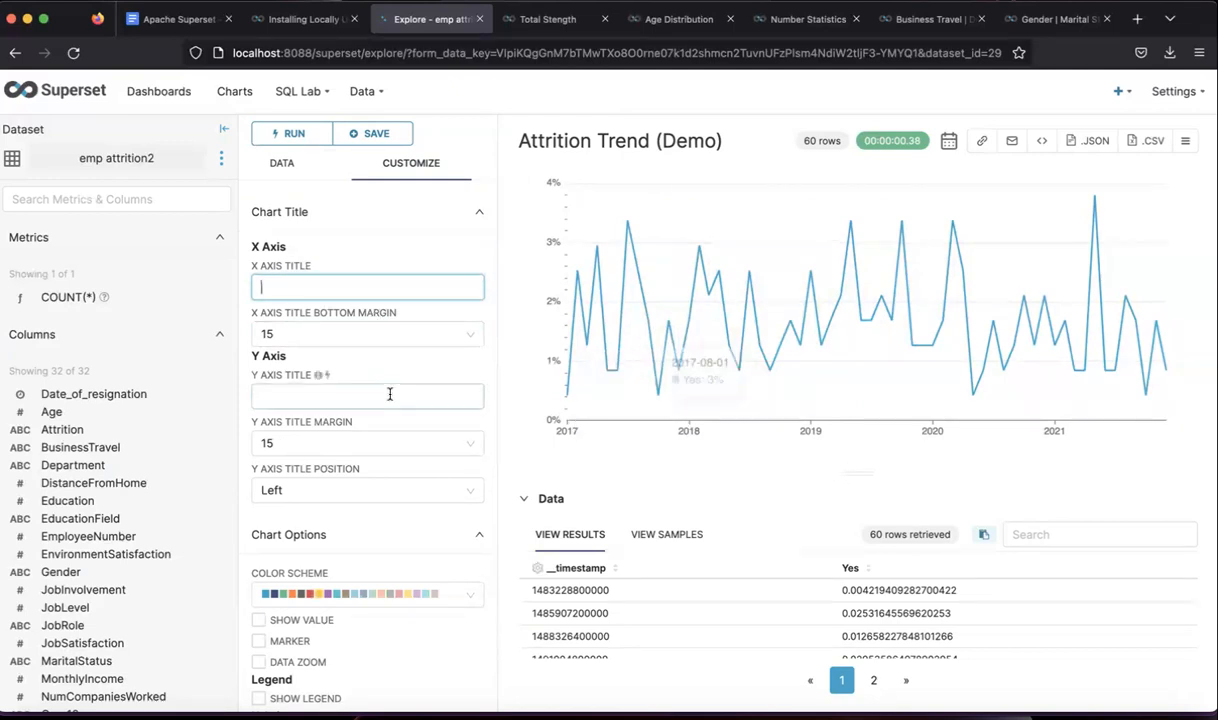
{"action": "type", "text": "Year"}
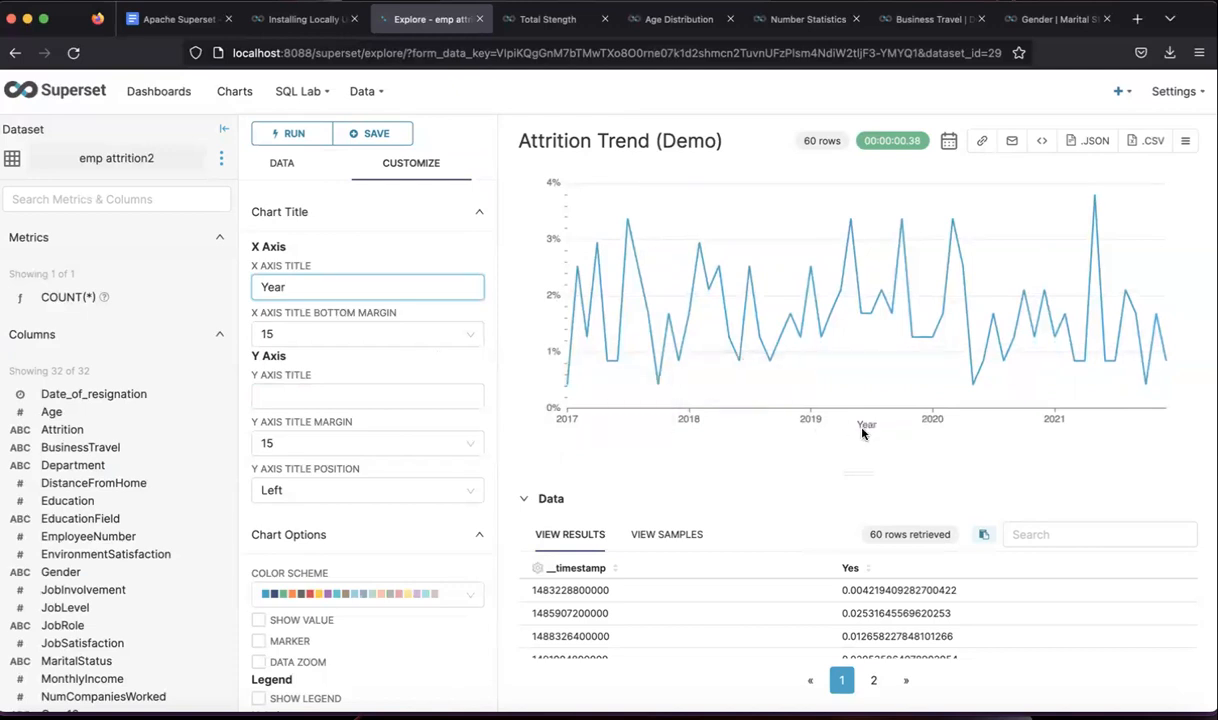
{"action": "left_click", "coordinate": [340, 333]}
{"action": "left_click", "coordinate": [303, 394]}
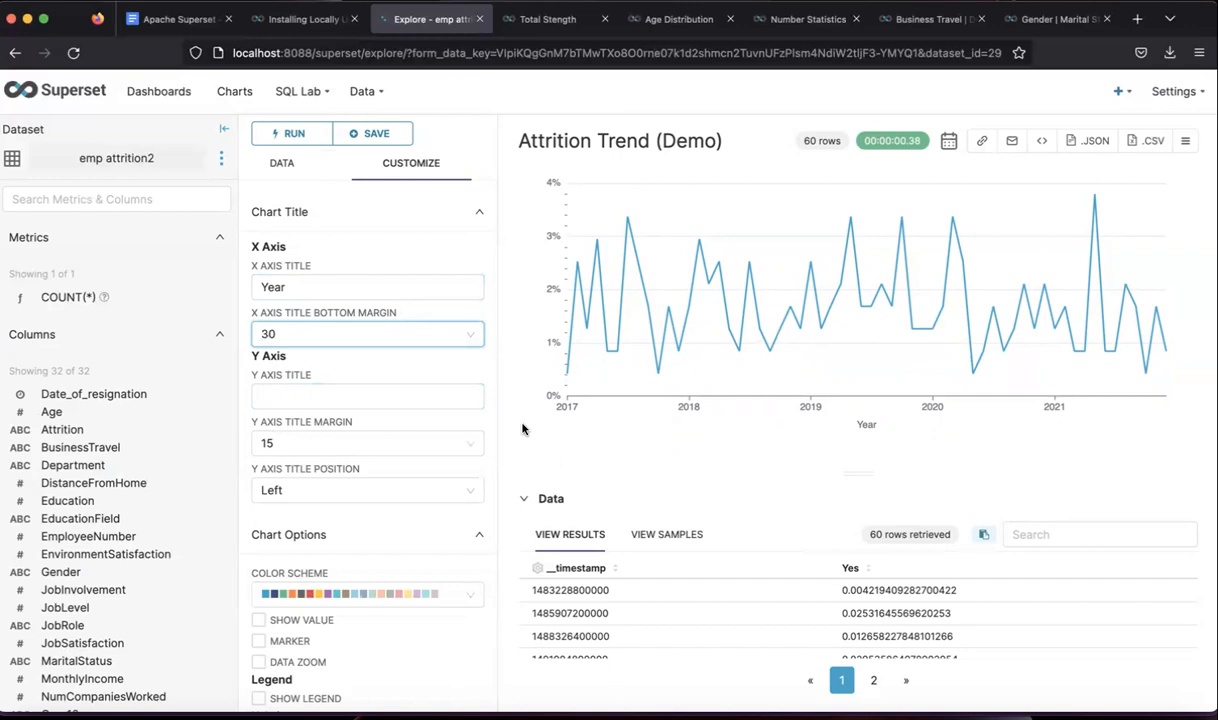
- Title the y-axis 'count (Percentage)' and set its title margin to 50
{"action": "left_click", "coordinate": [328, 395]}
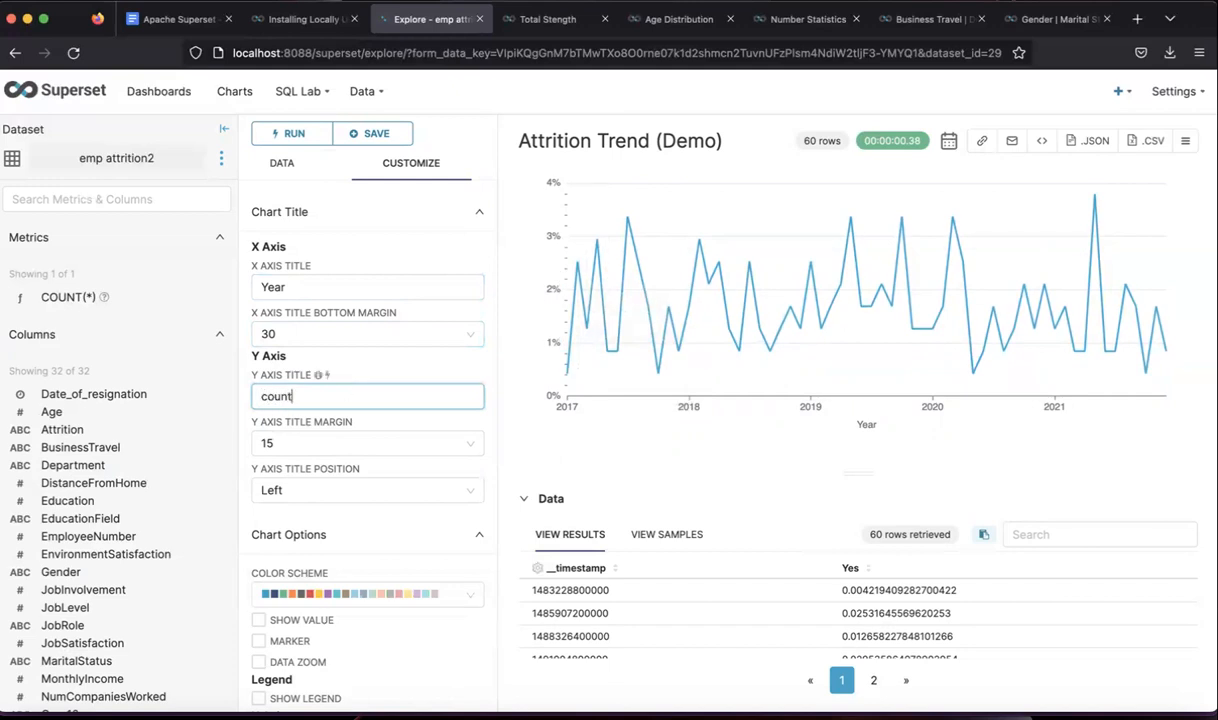
{"action": "type", "text": "(Percentafge"}
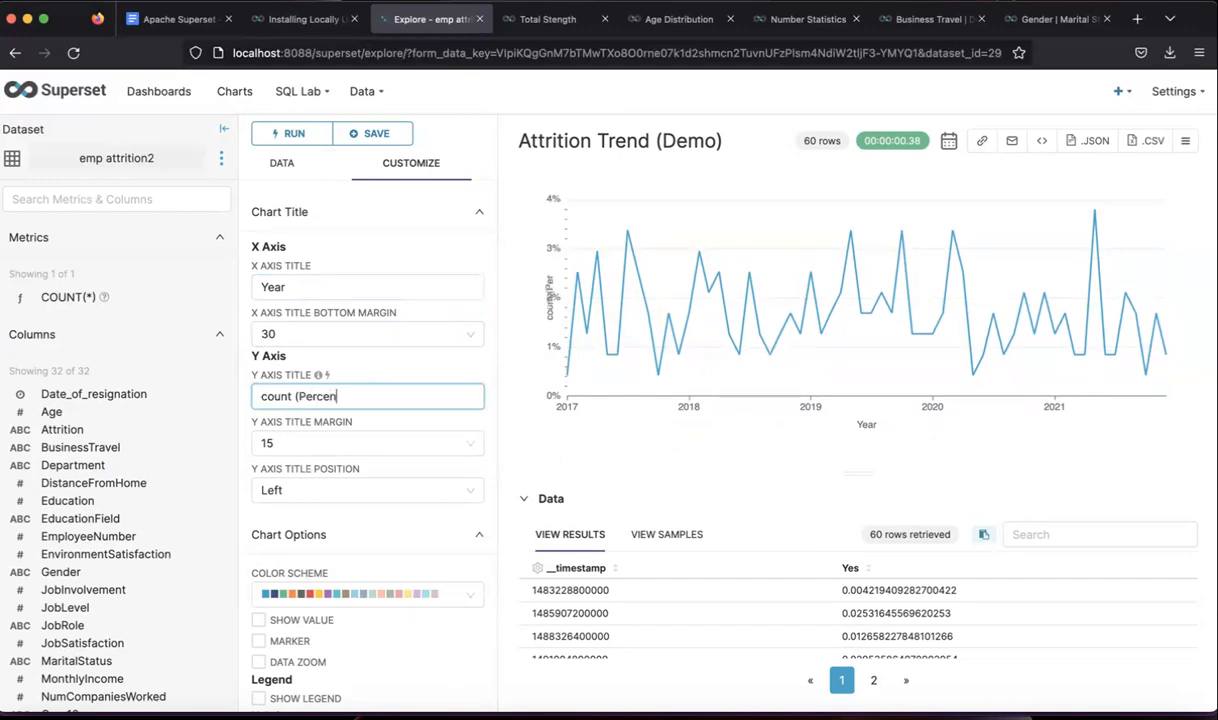
{"action": "key", "text": "BackSpace"}
{"action": "key", "text": "BackSpace"}
{"action": "type", "text": "ge)"}
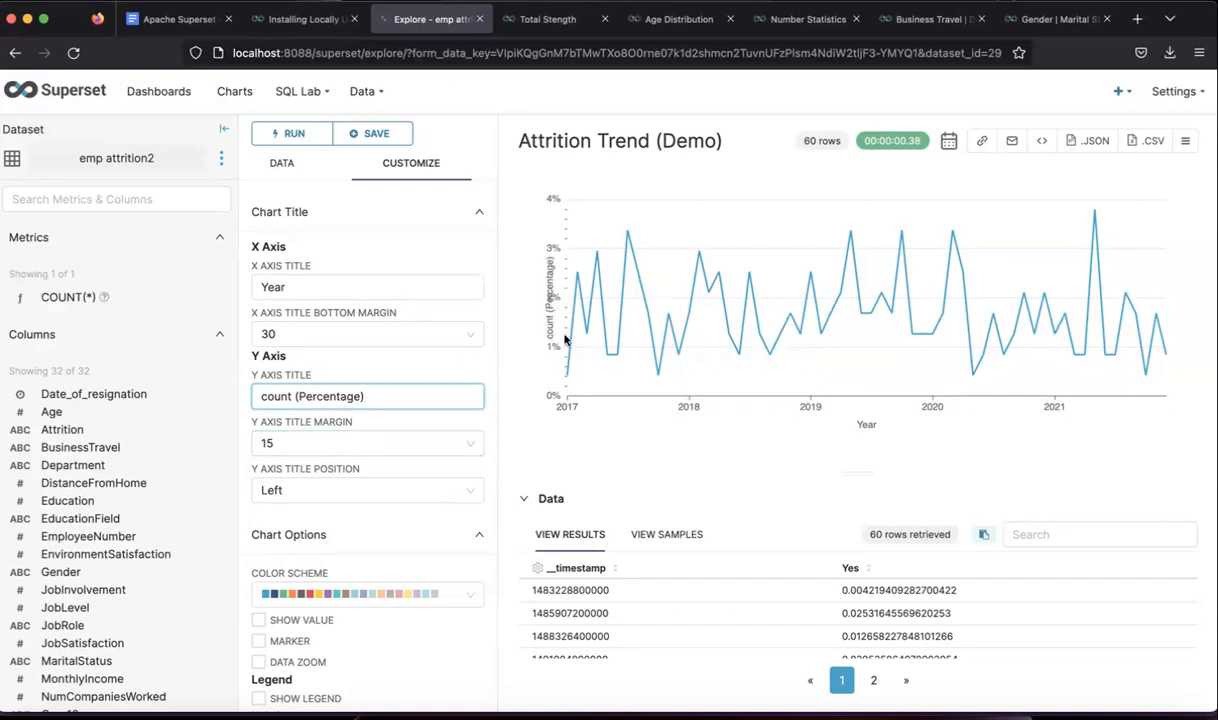
{"action": "left_click", "coordinate": [336, 441]}
{"action": "left_click", "coordinate": [290, 503]}
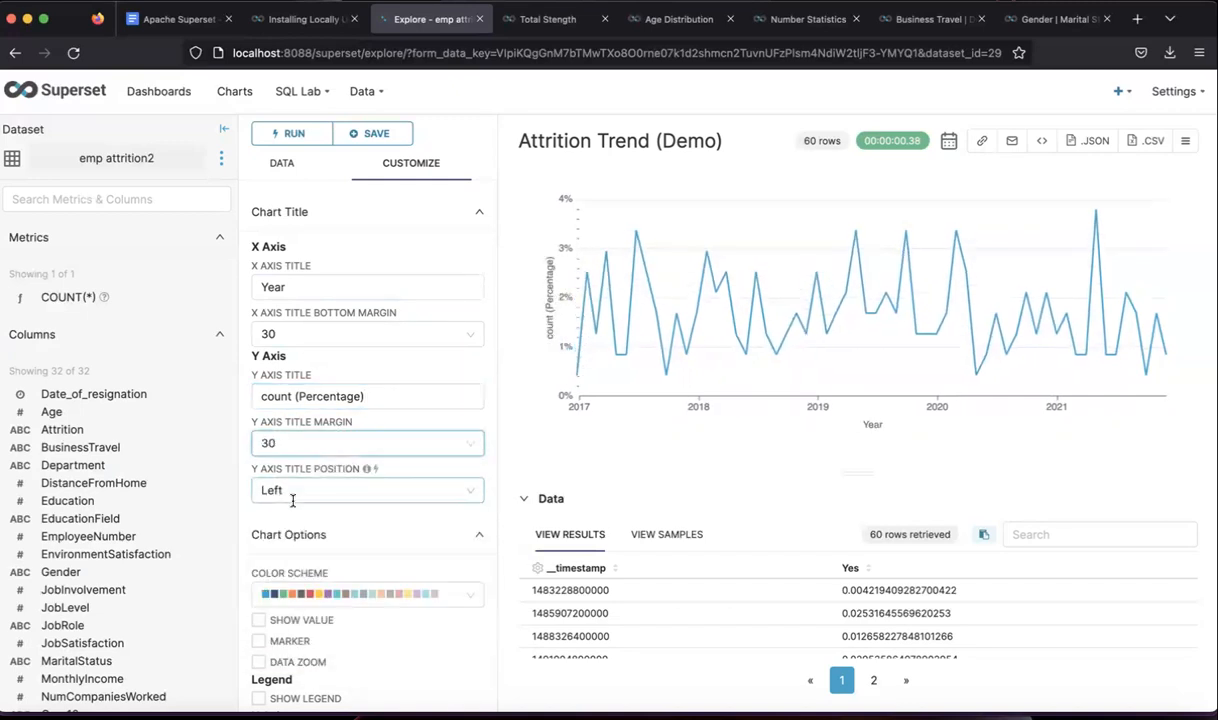
{"action": "left_click", "coordinate": [361, 447]}
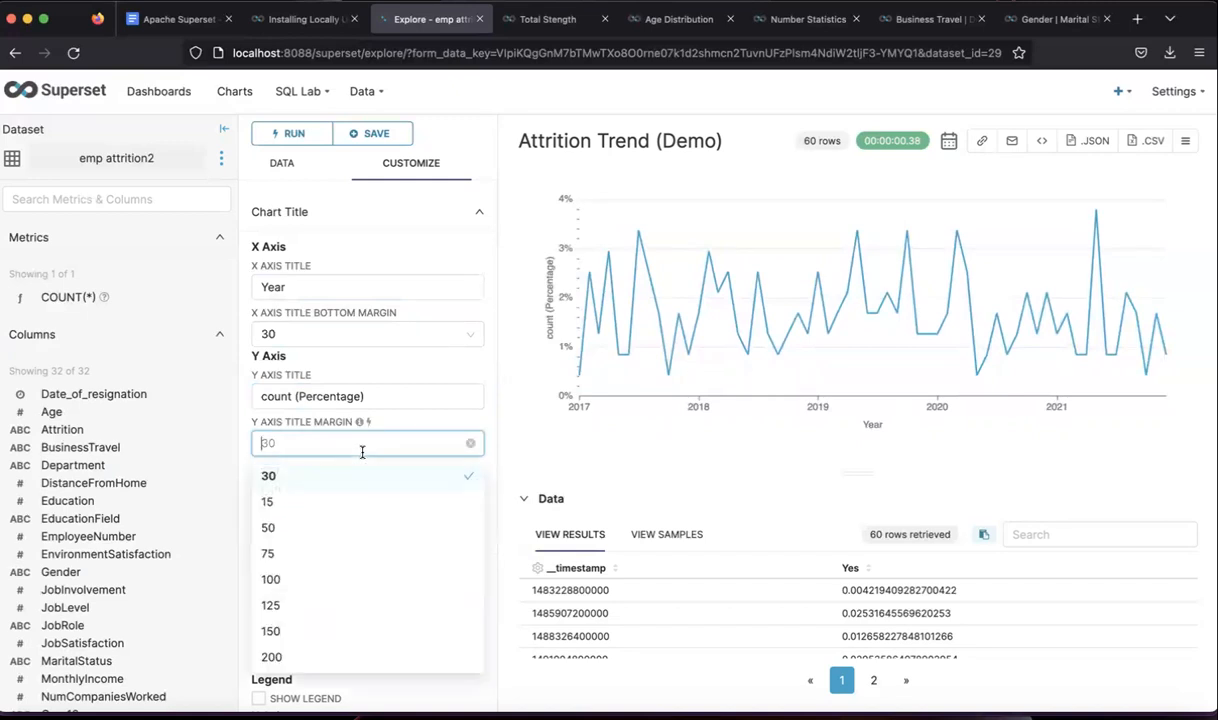
{"action": "left_click", "coordinate": [307, 528]}
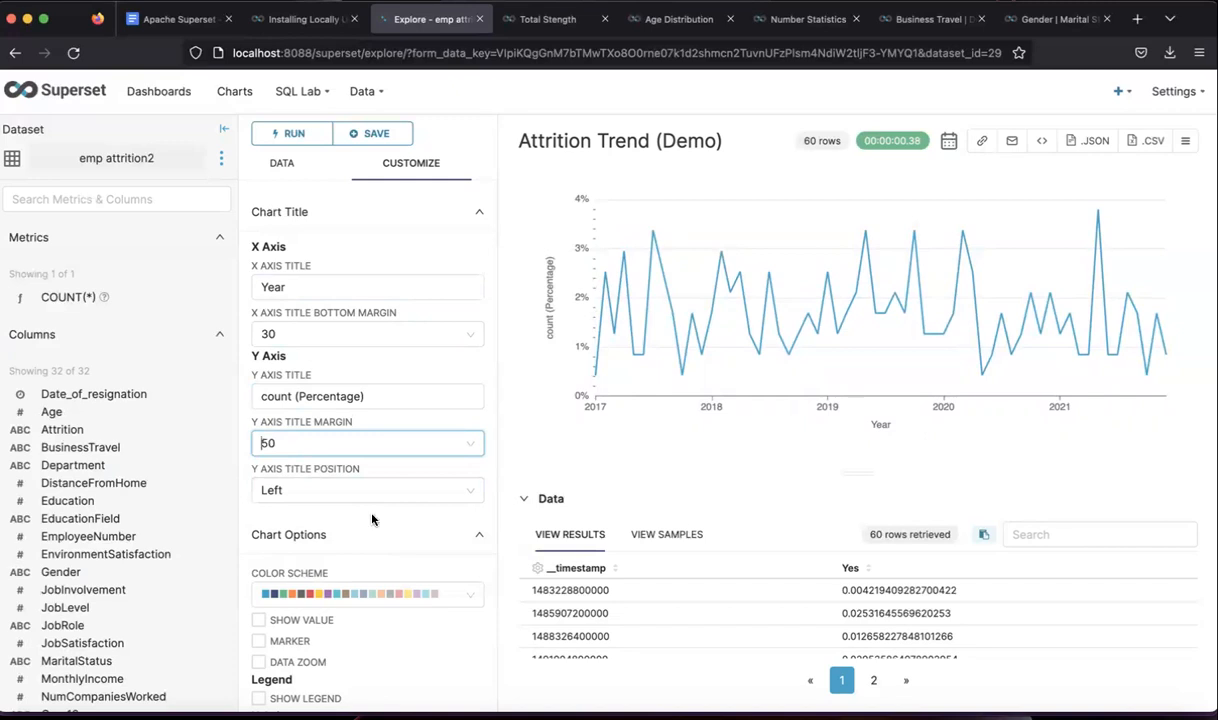
{"action": "scroll", "coordinate": [370, 516], "scroll_direction": "down", "scroll_amount": 2}
{"action": "scroll", "coordinate": [372, 519], "scroll_direction": "down", "scroll_amount": 2}
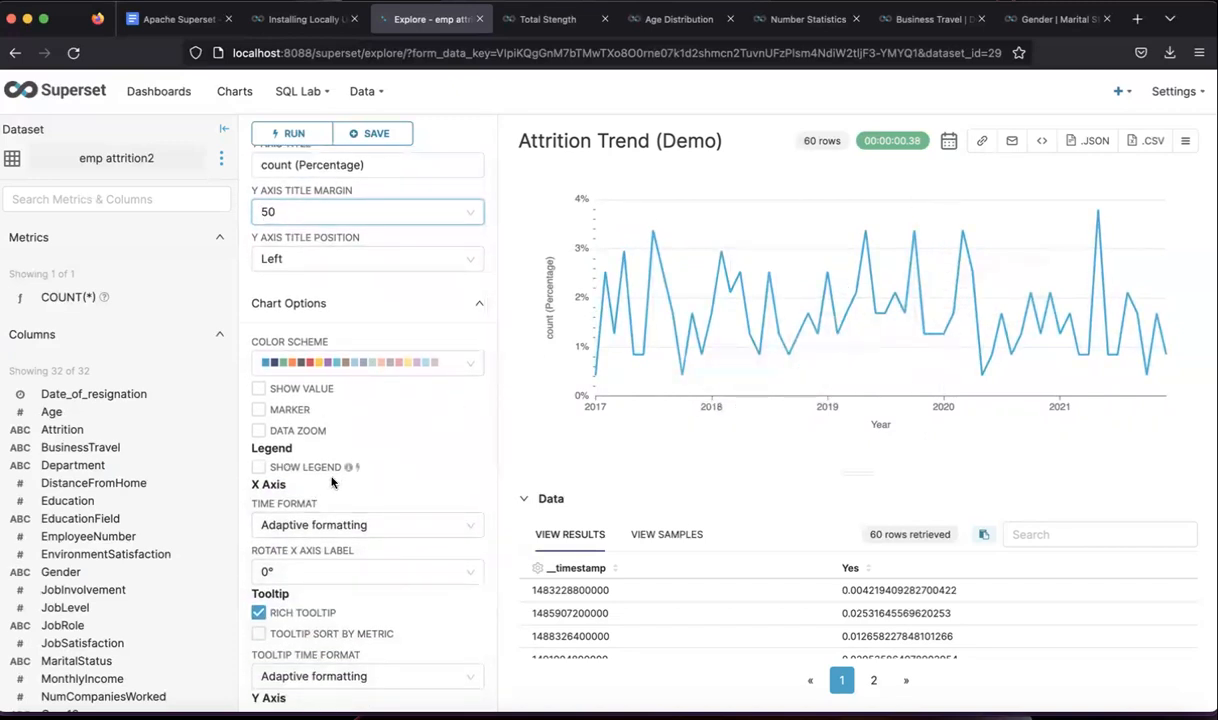
- Turn on the chart legend, leaving the tooltip time format at Adaptive
{"action": "left_click", "coordinate": [259, 469]}
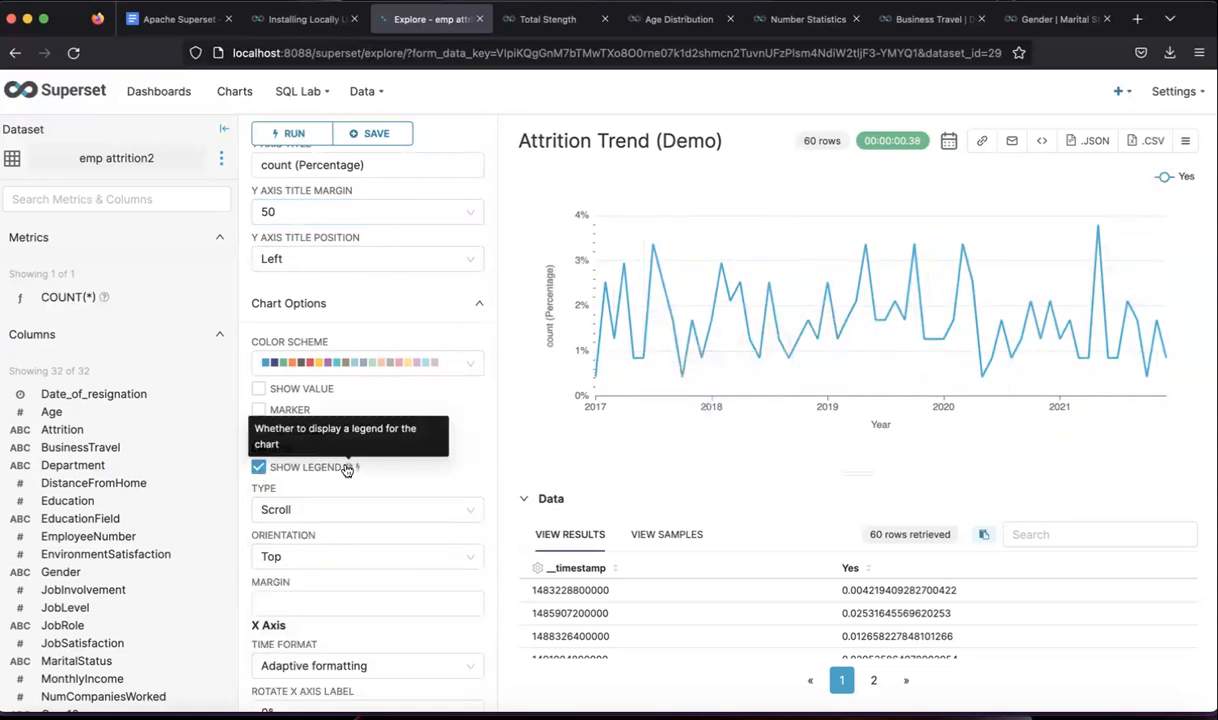
{"action": "scroll", "coordinate": [345, 465], "scroll_direction": "down", "scroll_amount": 2}
{"action": "scroll", "coordinate": [346, 469], "scroll_direction": "down", "scroll_amount": 3}
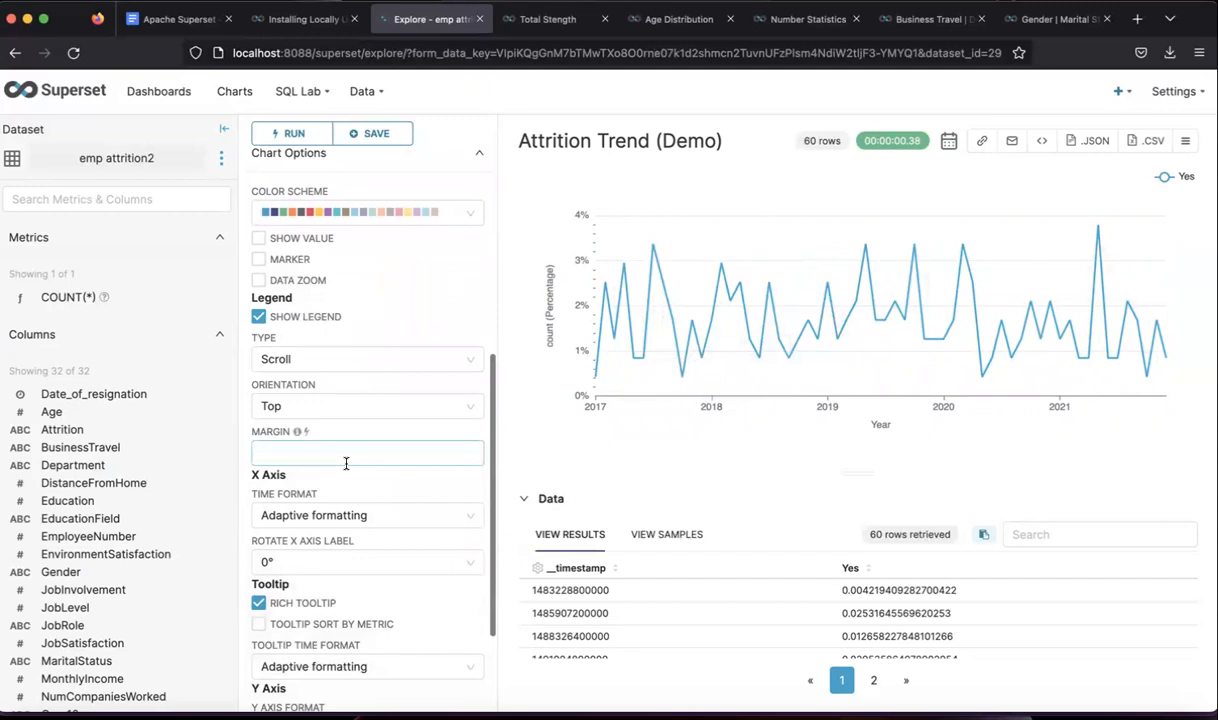
{"action": "scroll", "coordinate": [346, 463], "scroll_direction": "down", "scroll_amount": 1}
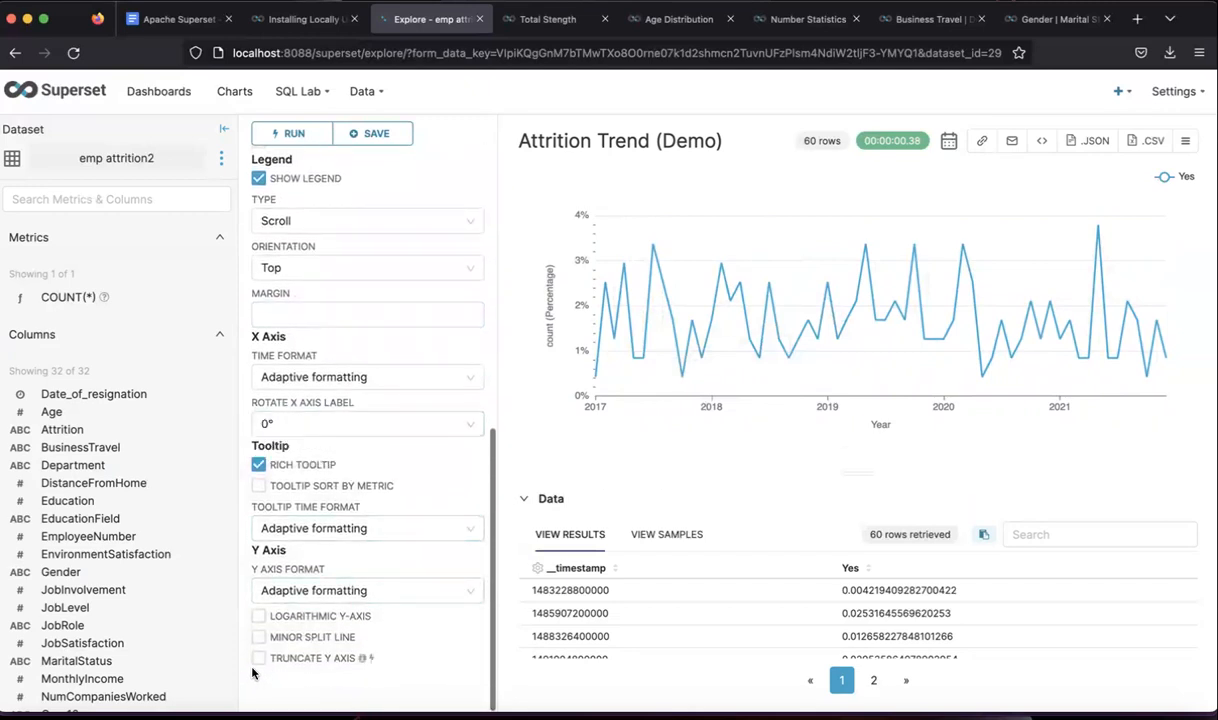
{"action": "left_click", "coordinate": [306, 525]}
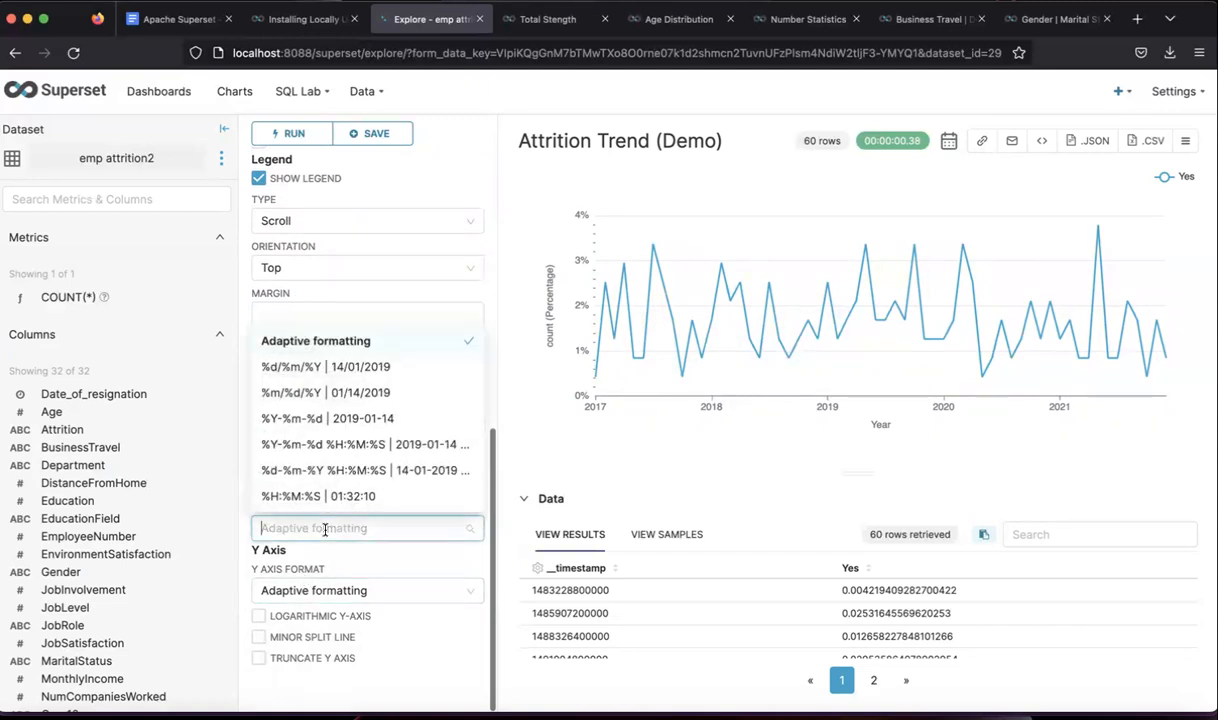
{"action": "left_click", "coordinate": [328, 534]}
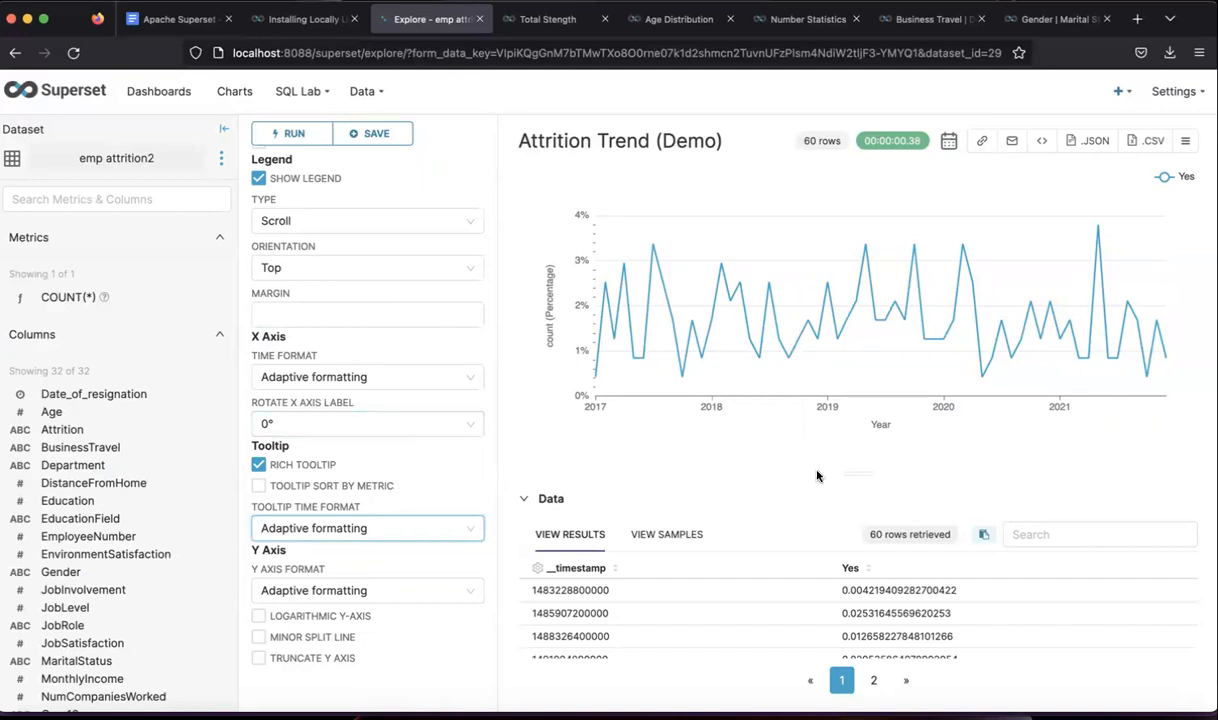
{"action": "scroll", "coordinate": [376, 382], "scroll_direction": "up", "scroll_amount": 5}
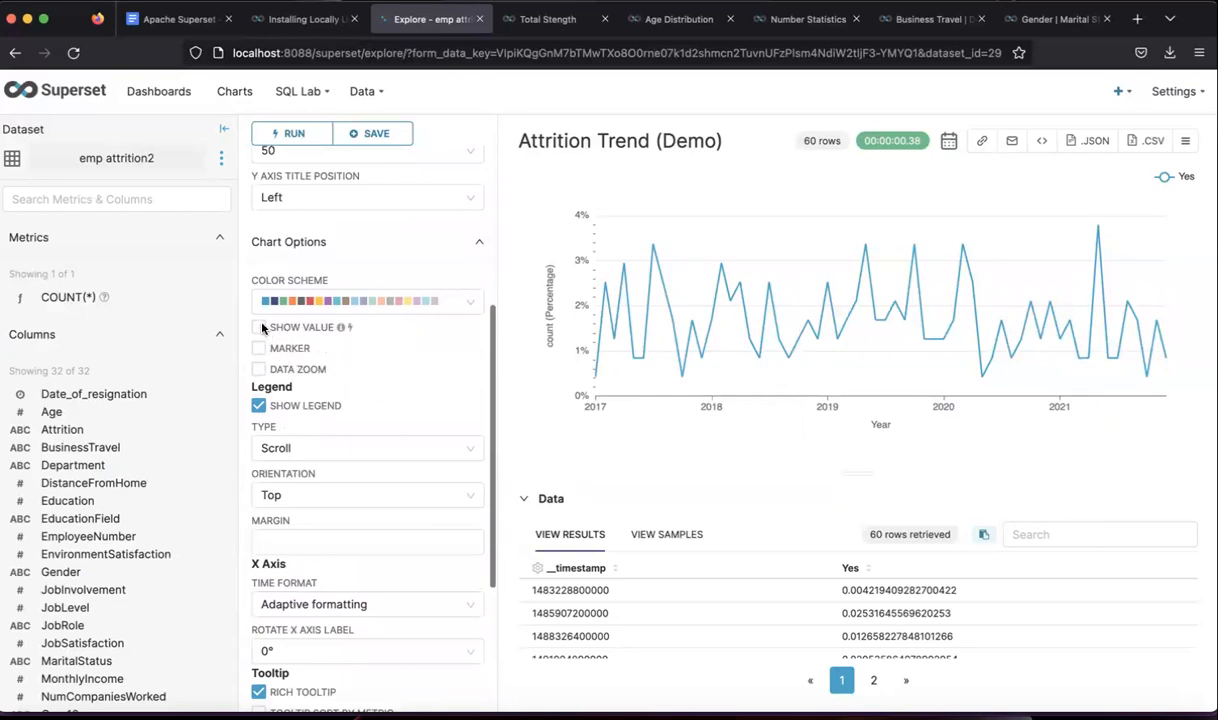
- Try value labels and point markers on the line, then turn both off
{"action": "left_click", "coordinate": [259, 328]}
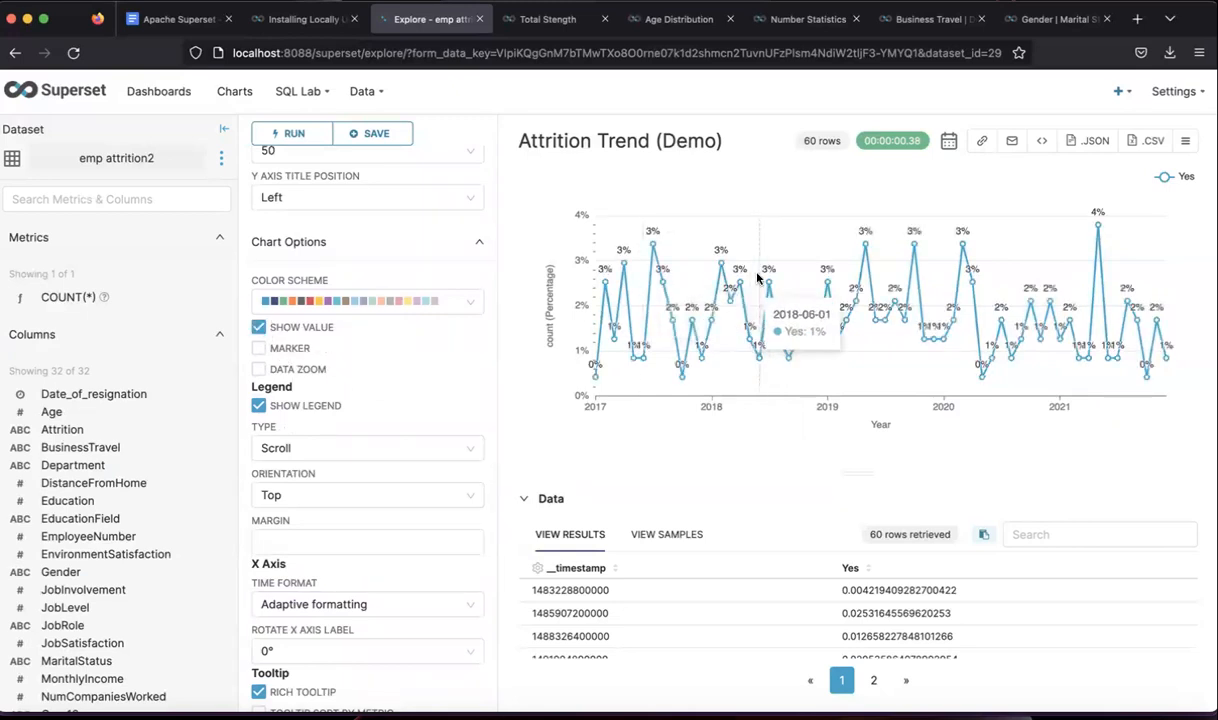
{"action": "left_click", "coordinate": [259, 328]}
{"action": "left_click", "coordinate": [259, 348]}
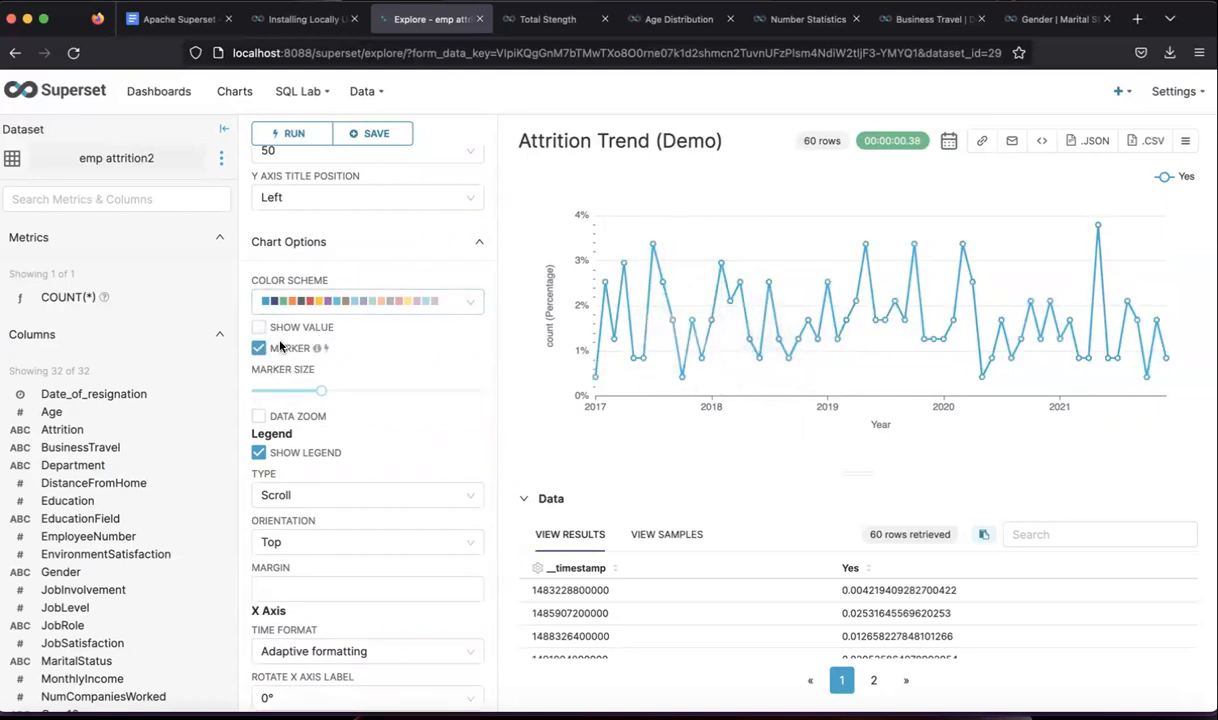
{"action": "left_click", "coordinate": [260, 349]}
- Add a data zoom slider, test its handles, and restore the full 2017–2021 range
{"action": "left_click", "coordinate": [259, 369]}
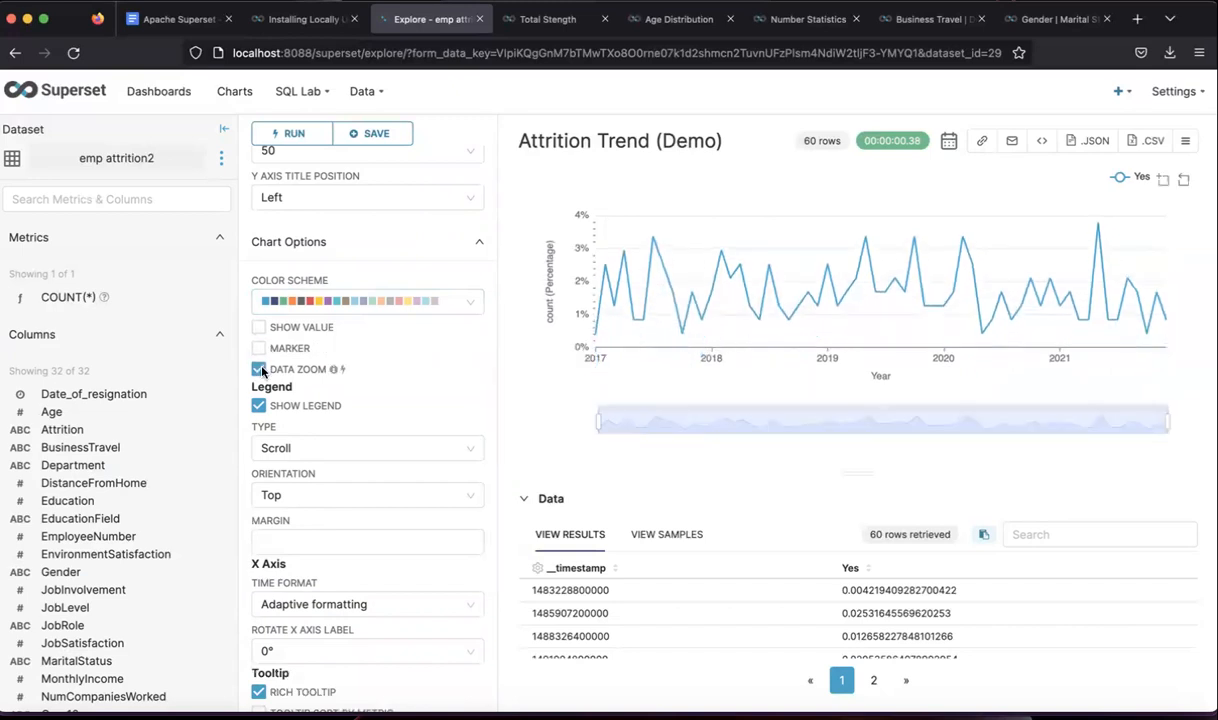
{"action": "left_click_drag", "start_coordinate": [598, 421], "coordinate": [873, 416]}
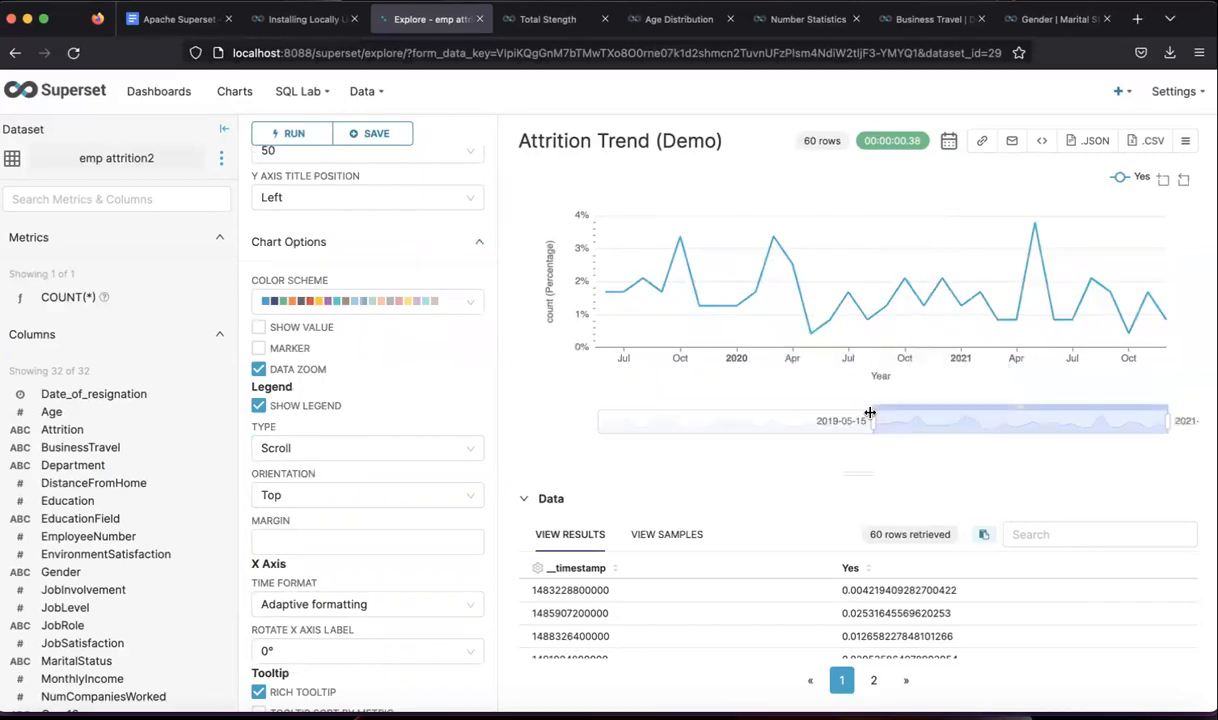
{"action": "mouse_move", "coordinate": [1166, 424]}
{"action": "left_mouse_down"}
{"action": "mouse_move", "coordinate": [1028, 445]}
{"action": "mouse_move", "coordinate": [1022, 457]}
{"action": "mouse_move", "coordinate": [1170, 421]}
{"action": "left_mouse_up"}
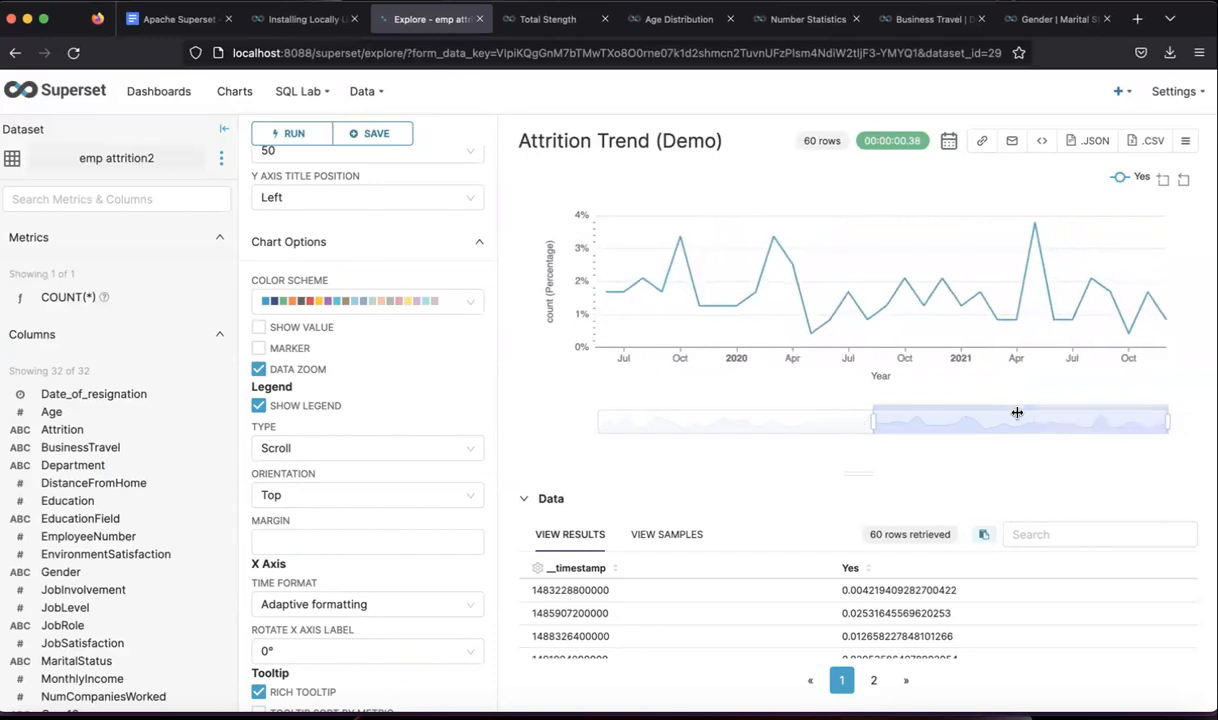
{"action": "left_click_drag", "start_coordinate": [887, 416], "coordinate": [585, 425]}
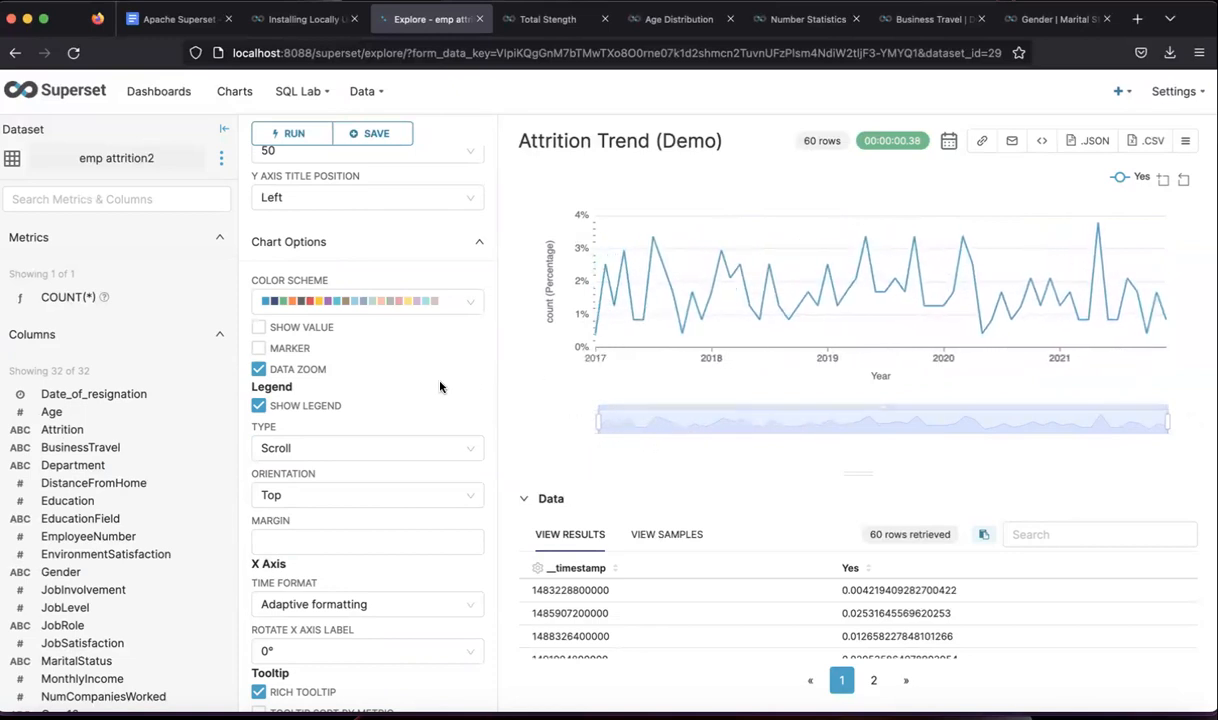
{"action": "left_click", "coordinate": [365, 134]}
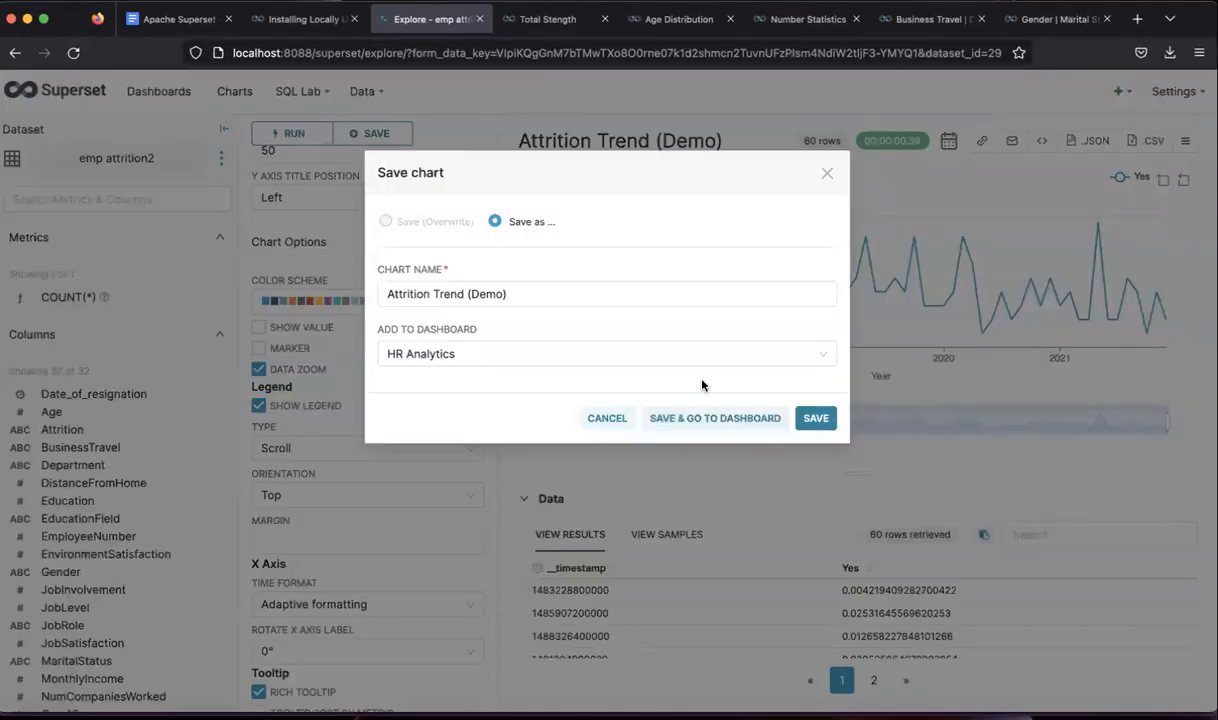
- Save Attrition Trend (Demo) onto the [ untitled dashboard ]
{"action": "left_click", "coordinate": [474, 349]}
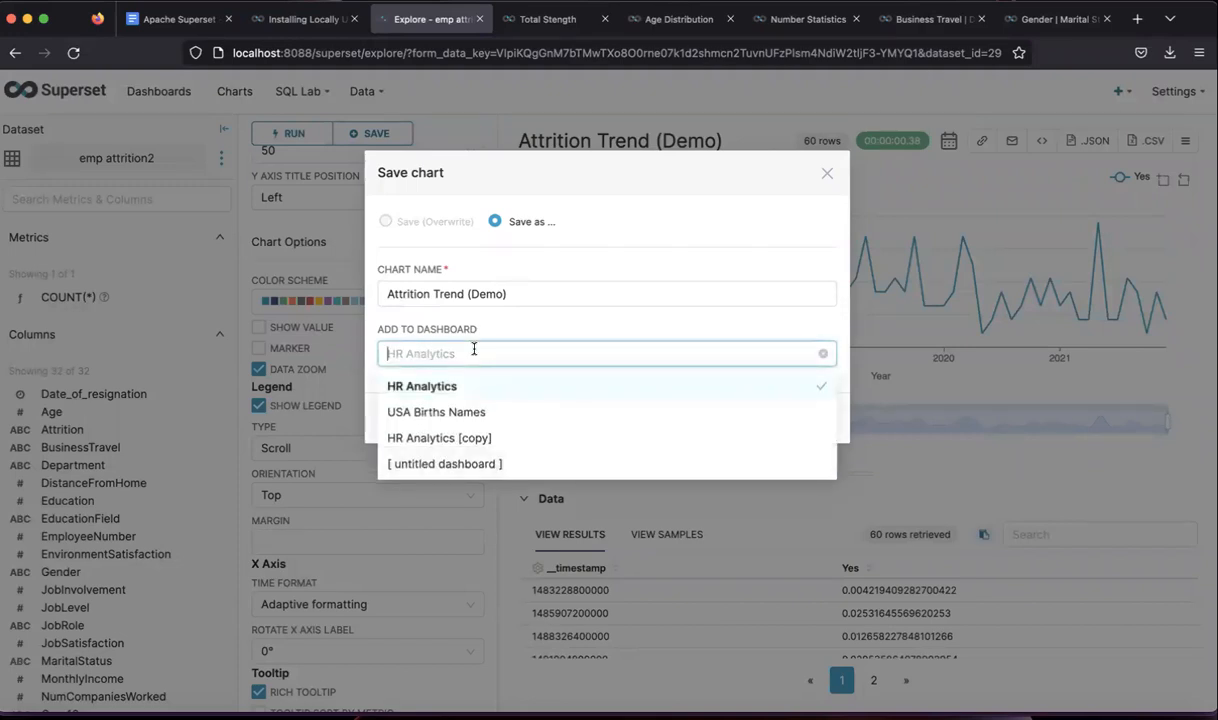
{"action": "left_click", "coordinate": [425, 463]}
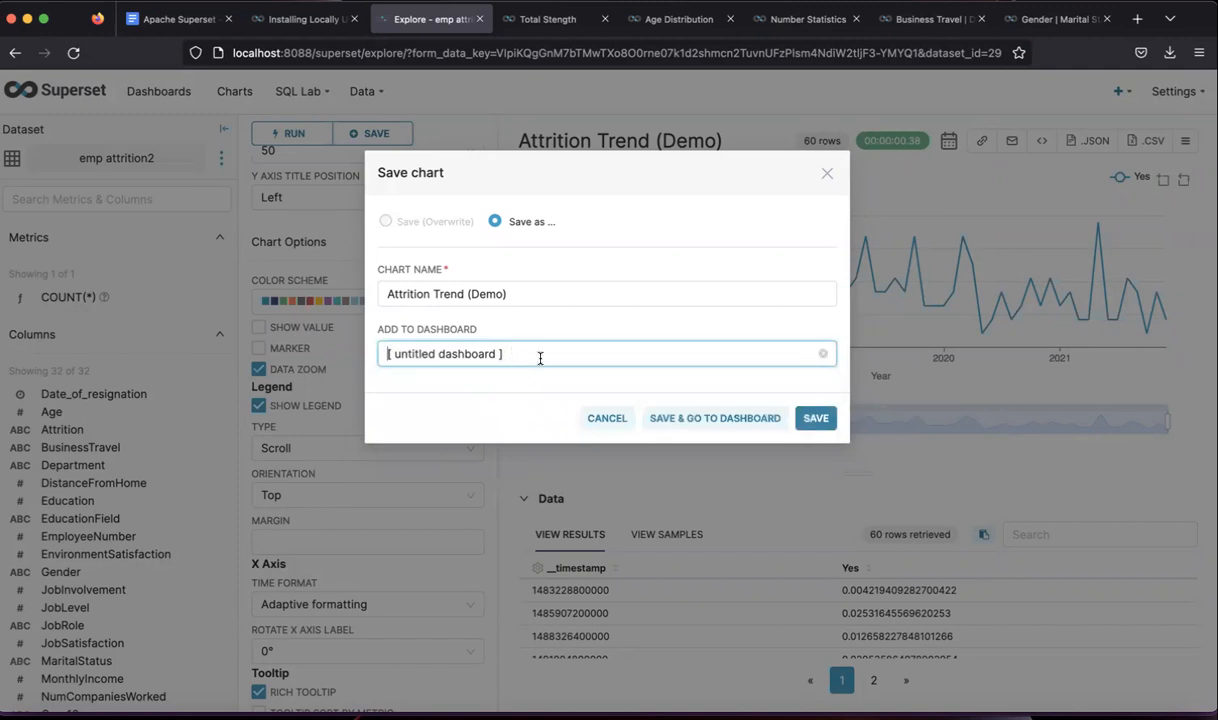
{"action": "left_click", "coordinate": [816, 419]}
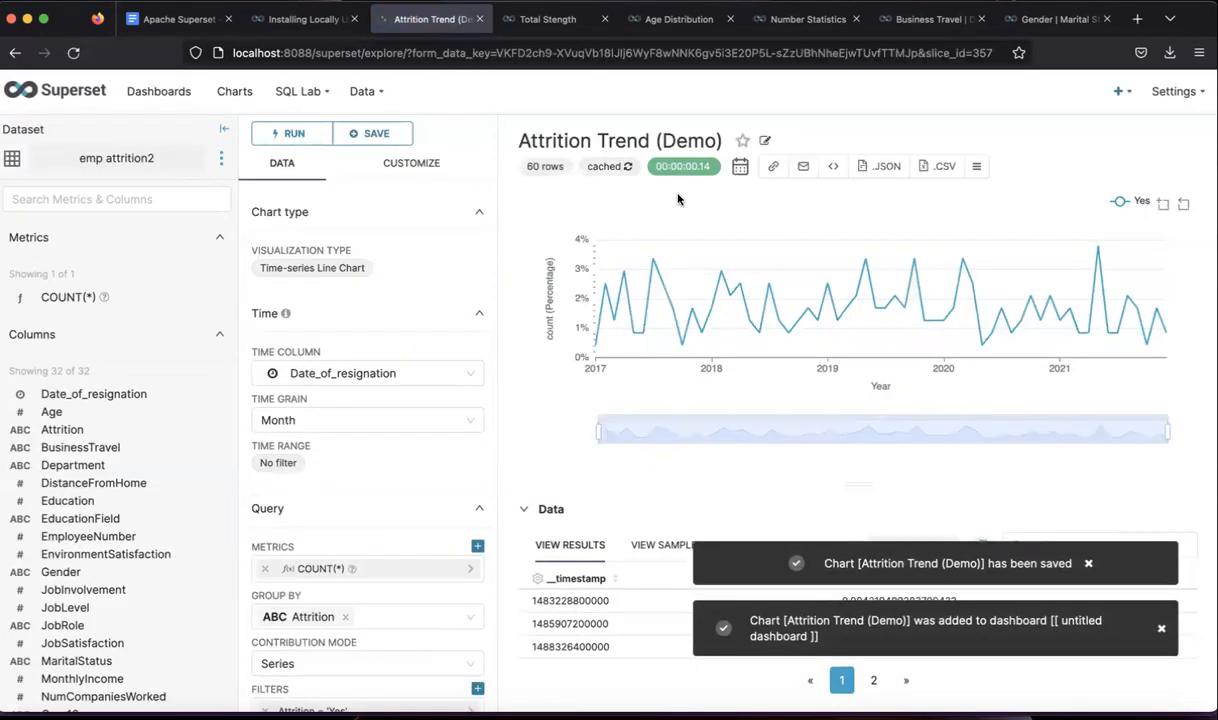
{"action": "left_click", "coordinate": [173, 28]}
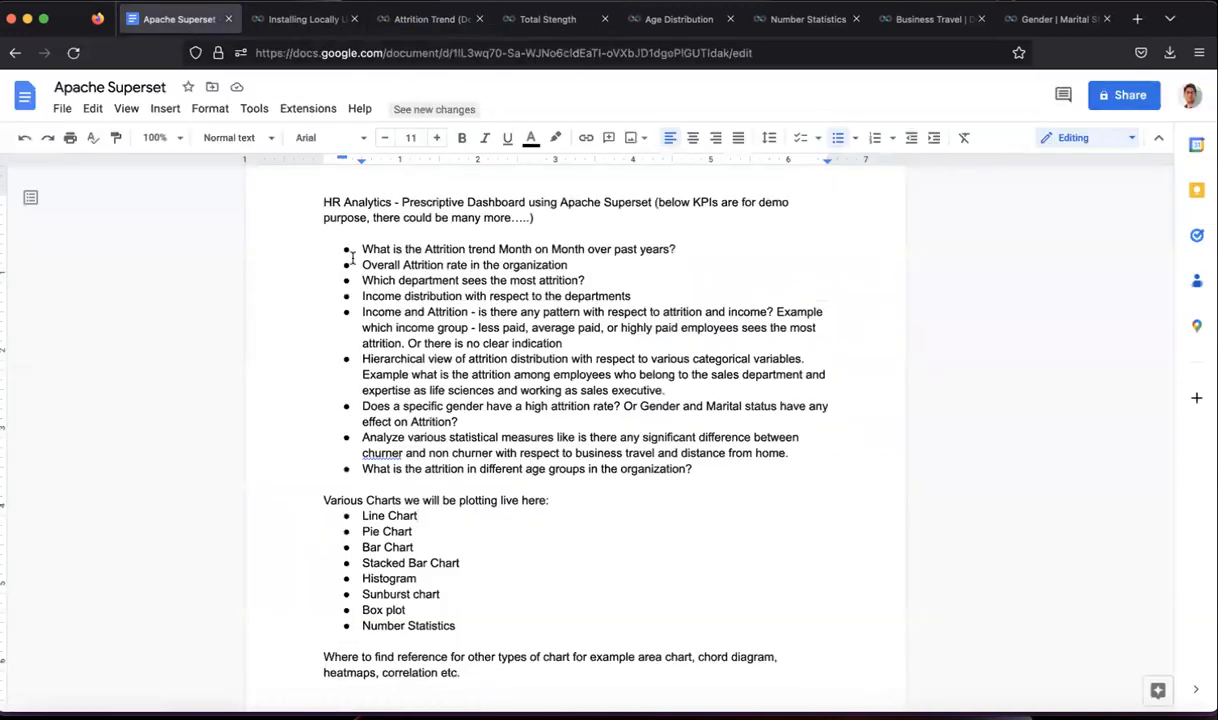
- Highlight the Overall Attrition rate question in the notes and look through the open tabs
{"action": "left_click_drag", "start_coordinate": [362, 265], "coordinate": [573, 265]}
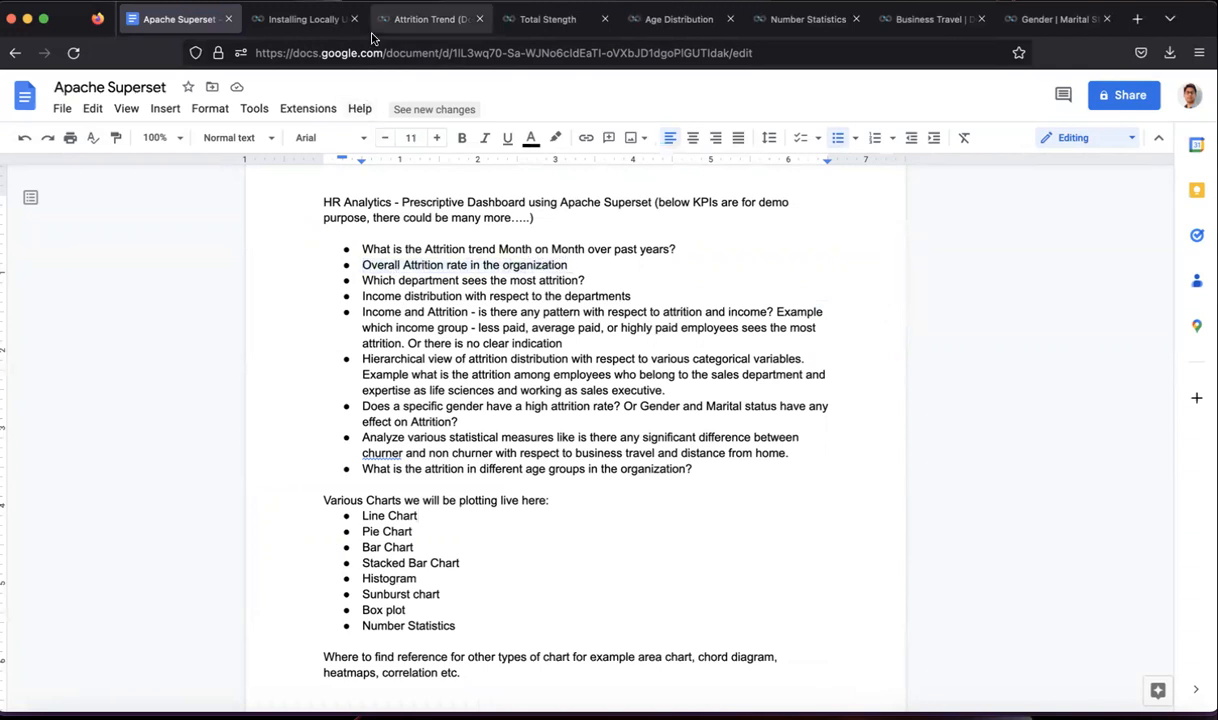
{"action": "left_click", "coordinate": [400, 19]}
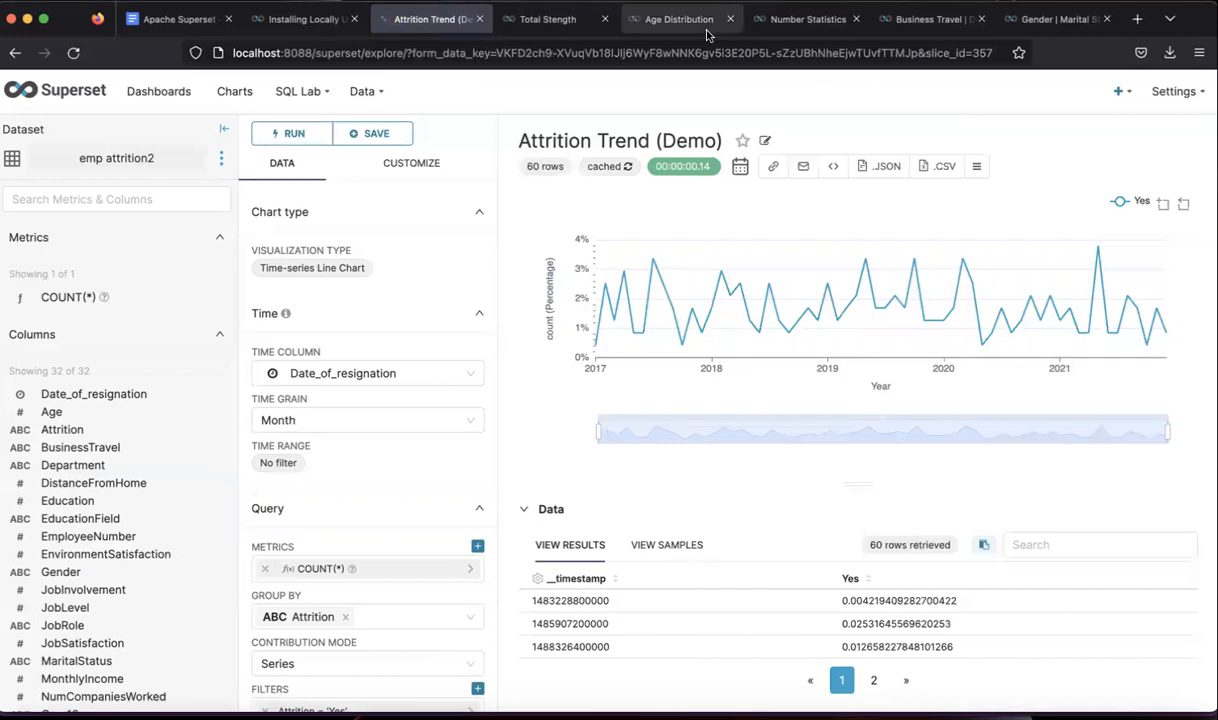
{"action": "left_click", "coordinate": [291, 20]}
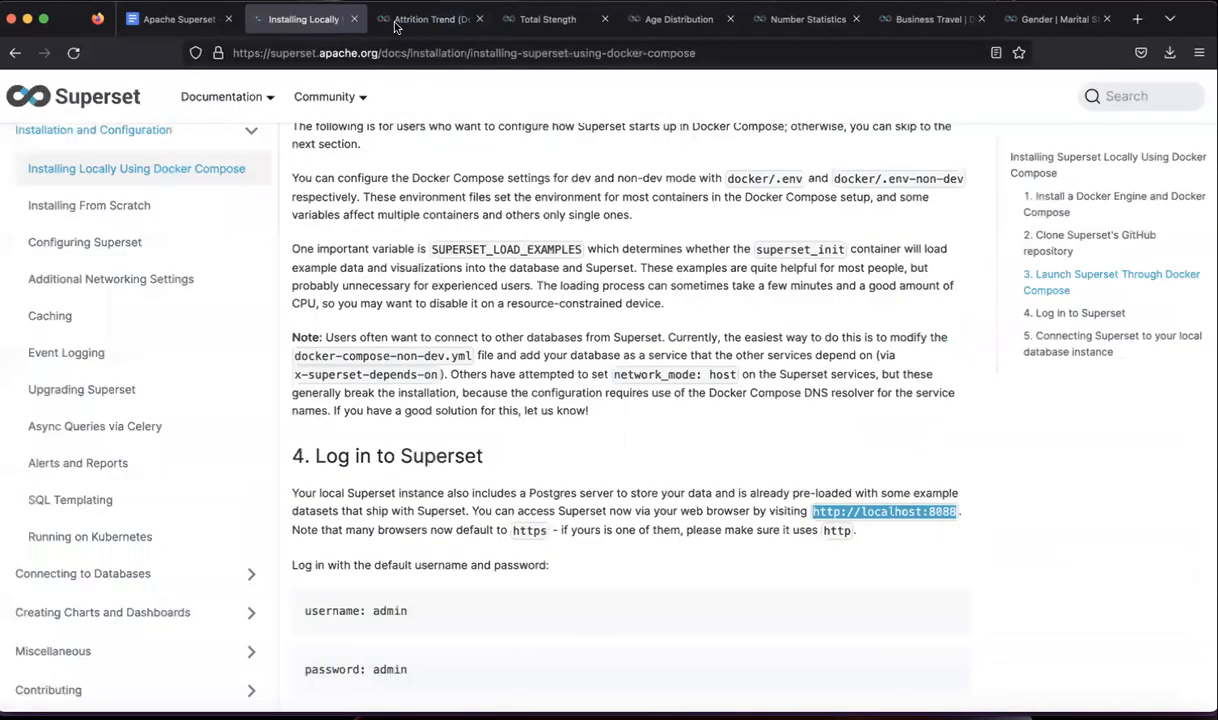
{"action": "left_click", "coordinate": [428, 19]}
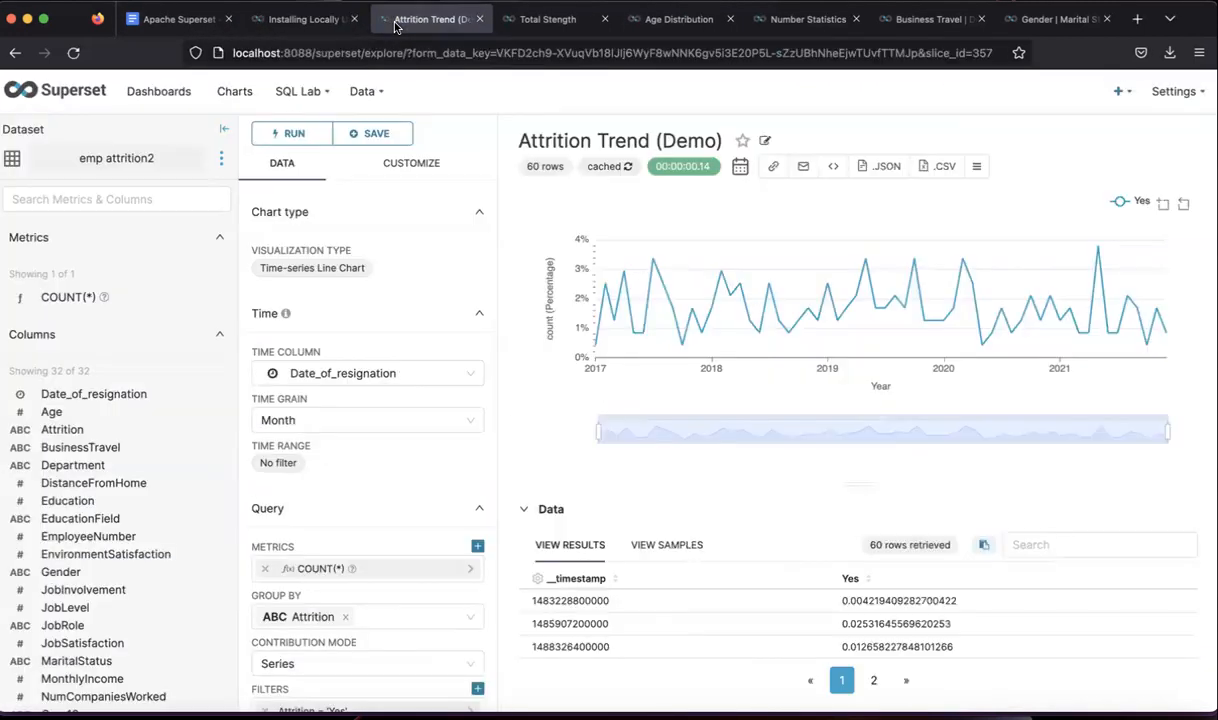
{"action": "left_click", "coordinate": [540, 22]}
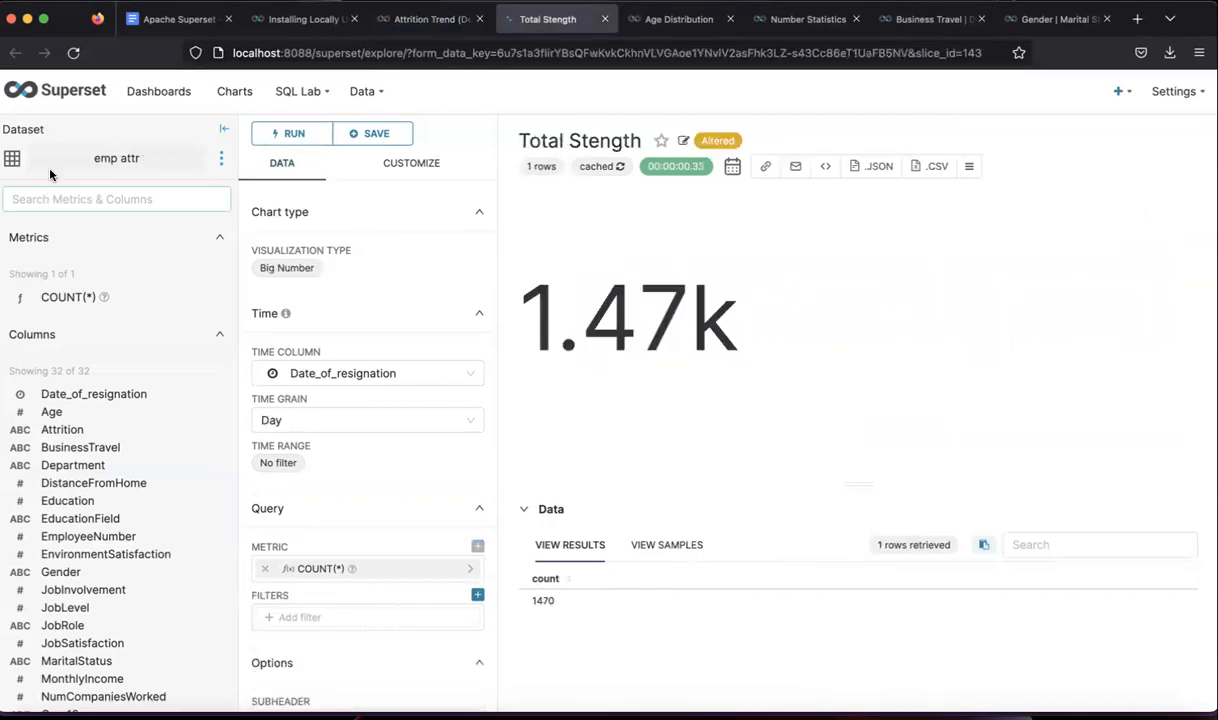
- Look over the HR Analytics dashboard, then return to the Attrition Trend chart
{"action": "left_click", "coordinate": [152, 91]}
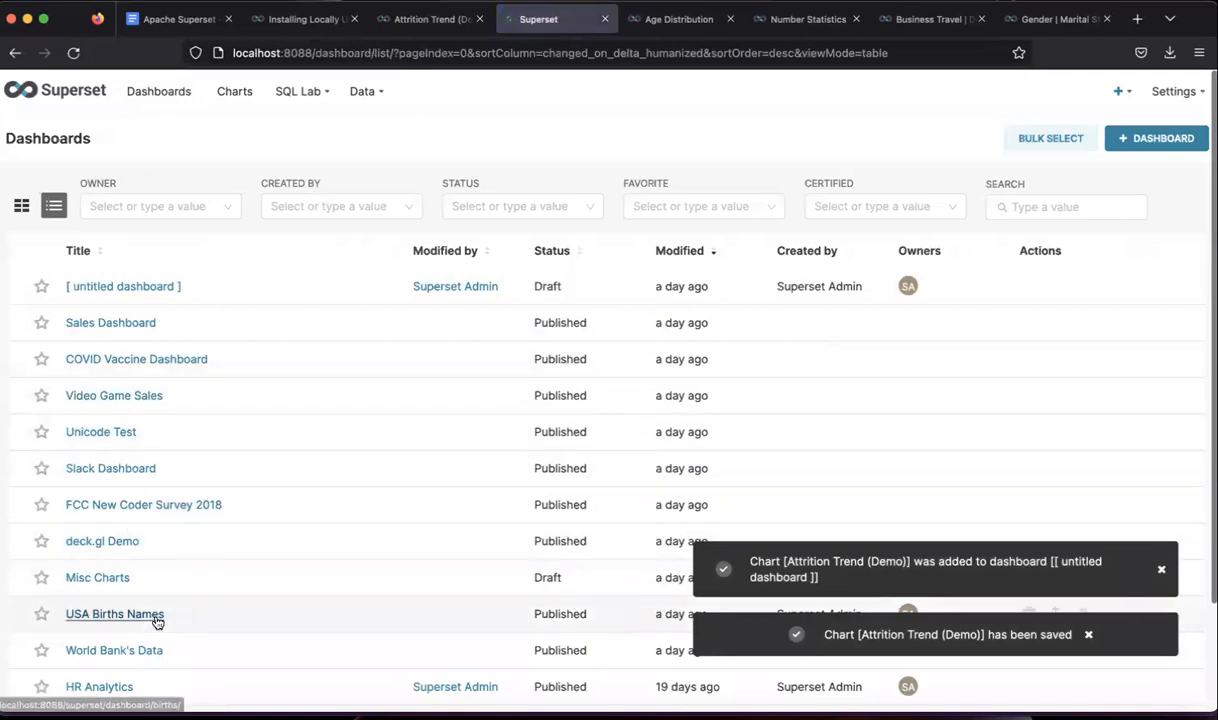
{"action": "left_click", "coordinate": [110, 687]}
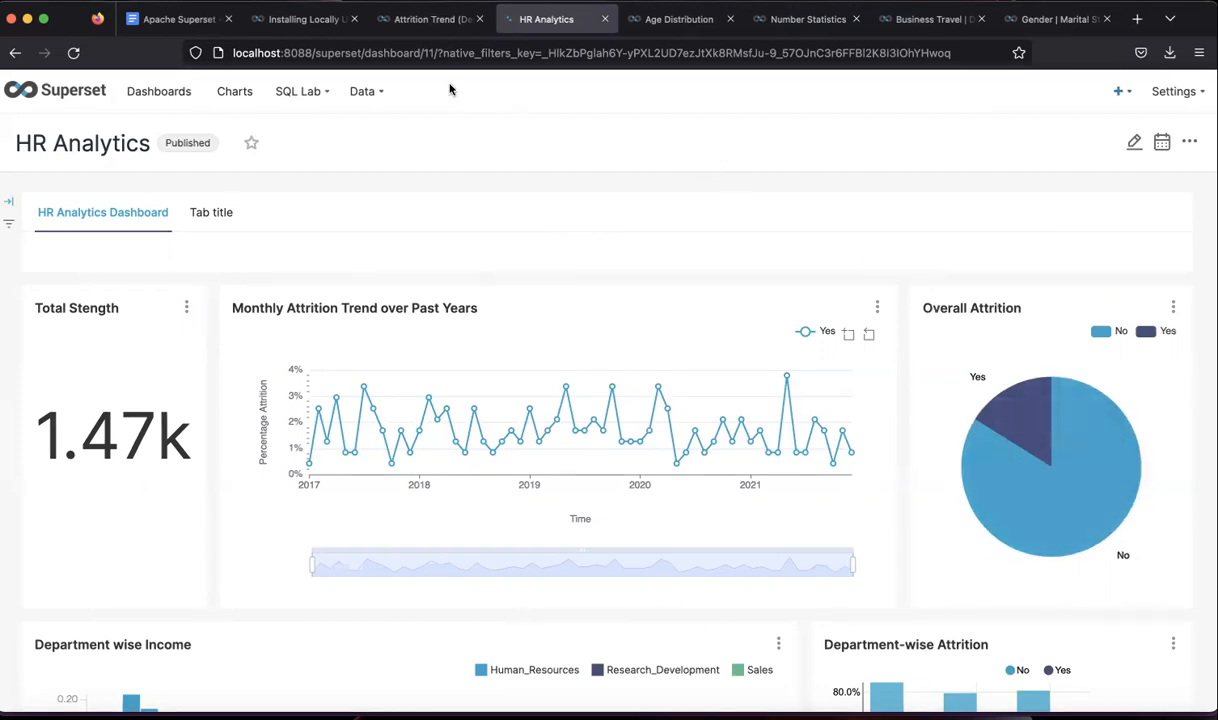
{"action": "left_click", "coordinate": [409, 34]}
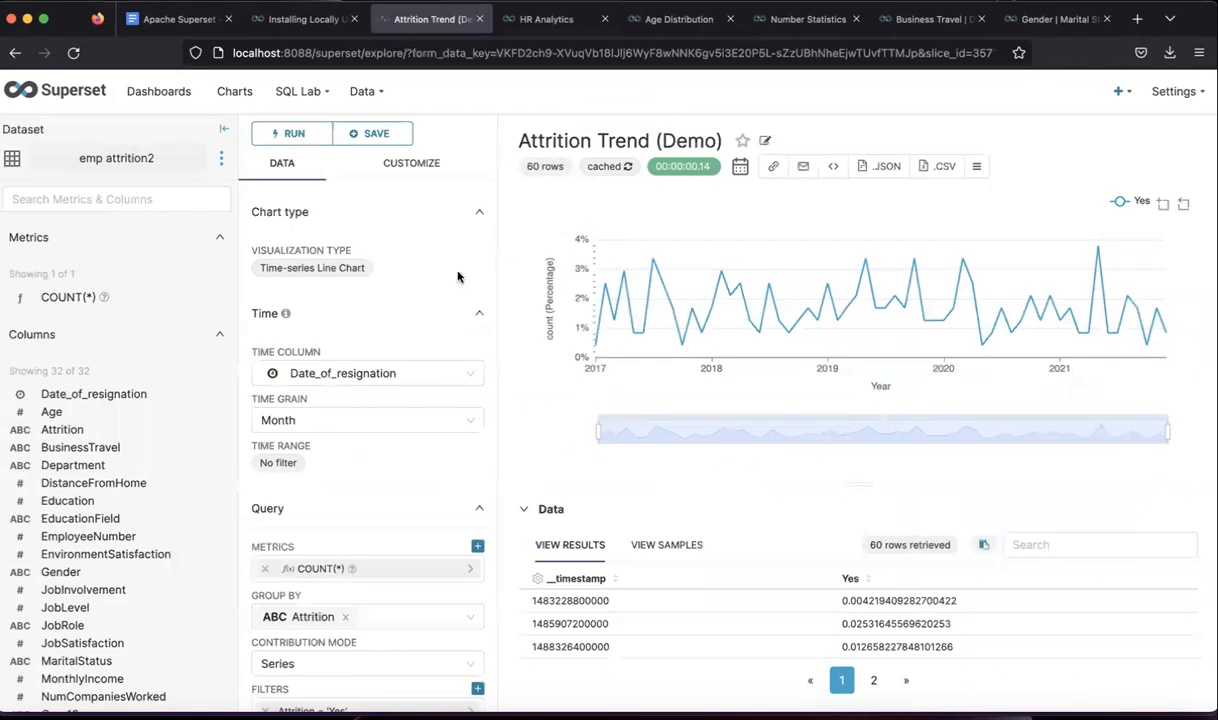
{"action": "mouse_move", "coordinate": [1128, 97]}
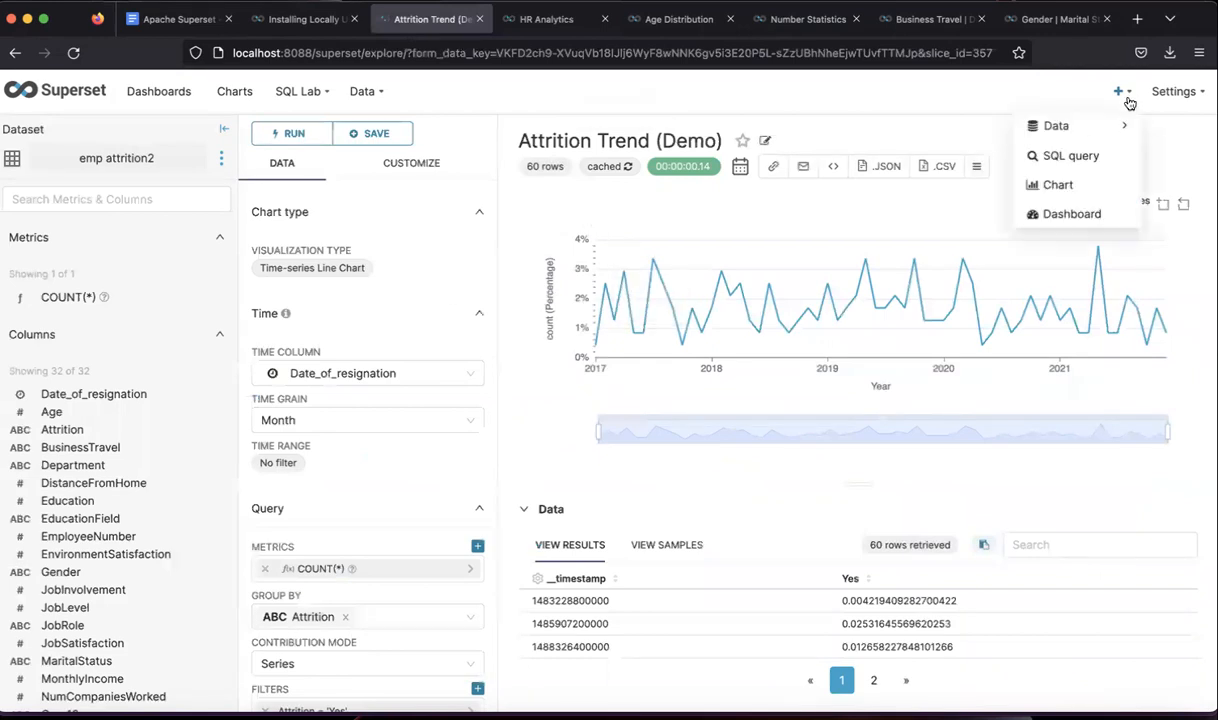
- Create a new Pie Chart on the emp attrition2 dataset
{"action": "left_click", "coordinate": [1052, 186]}
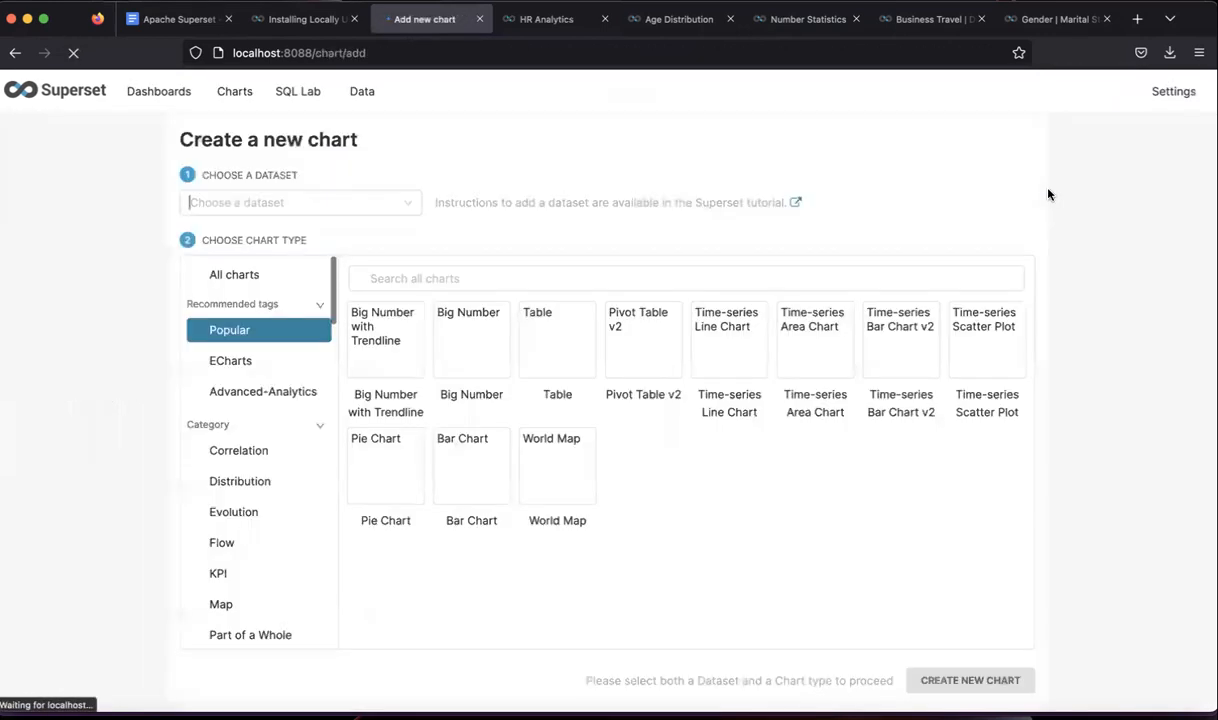
{"action": "left_click", "coordinate": [357, 205]}
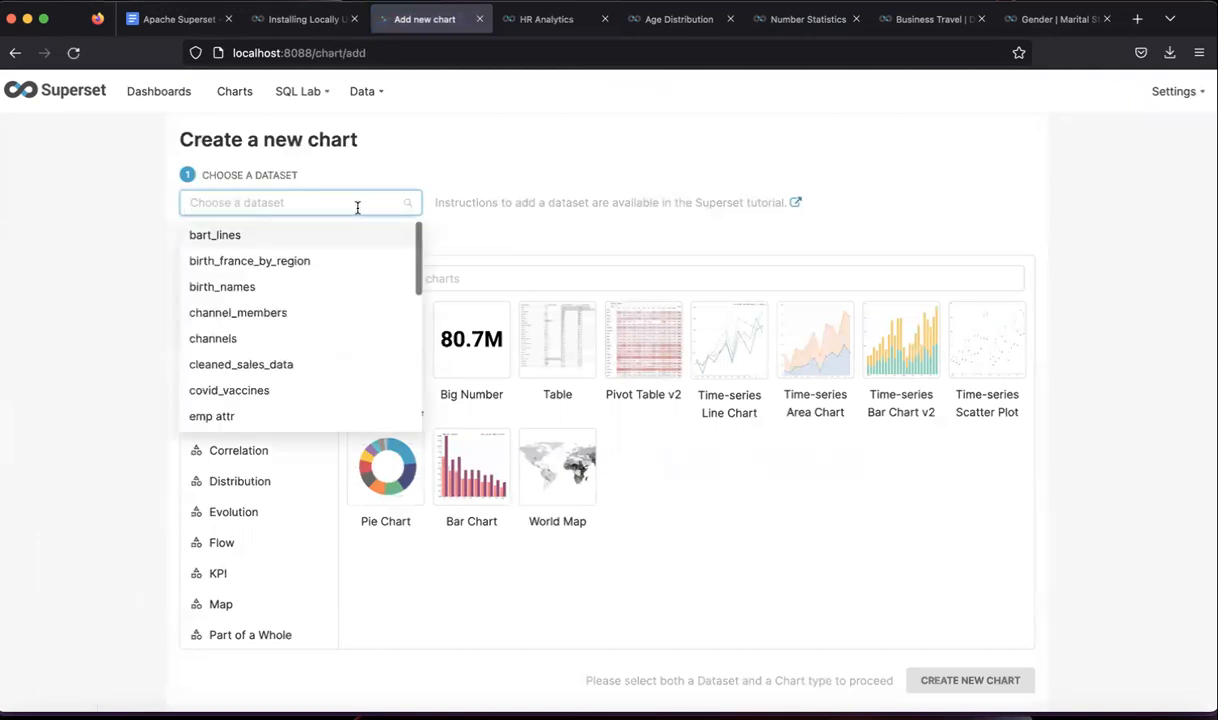
{"action": "type", "text": "emp"}
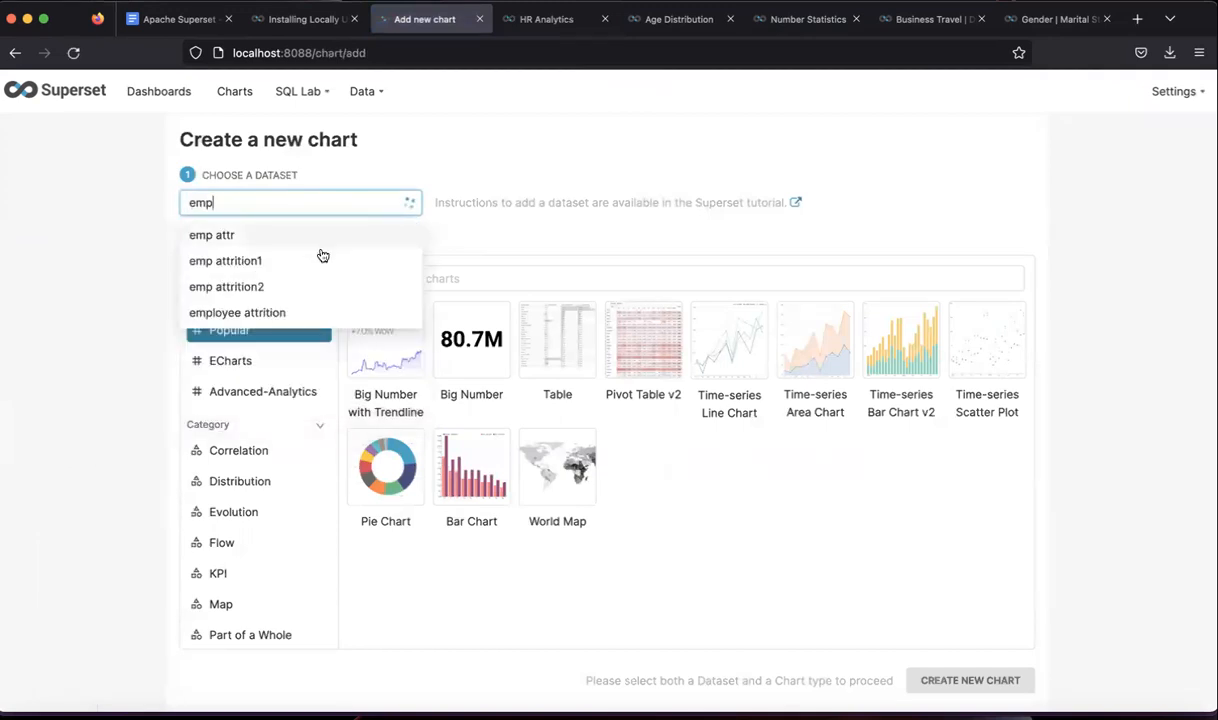
{"action": "left_click", "coordinate": [276, 289]}
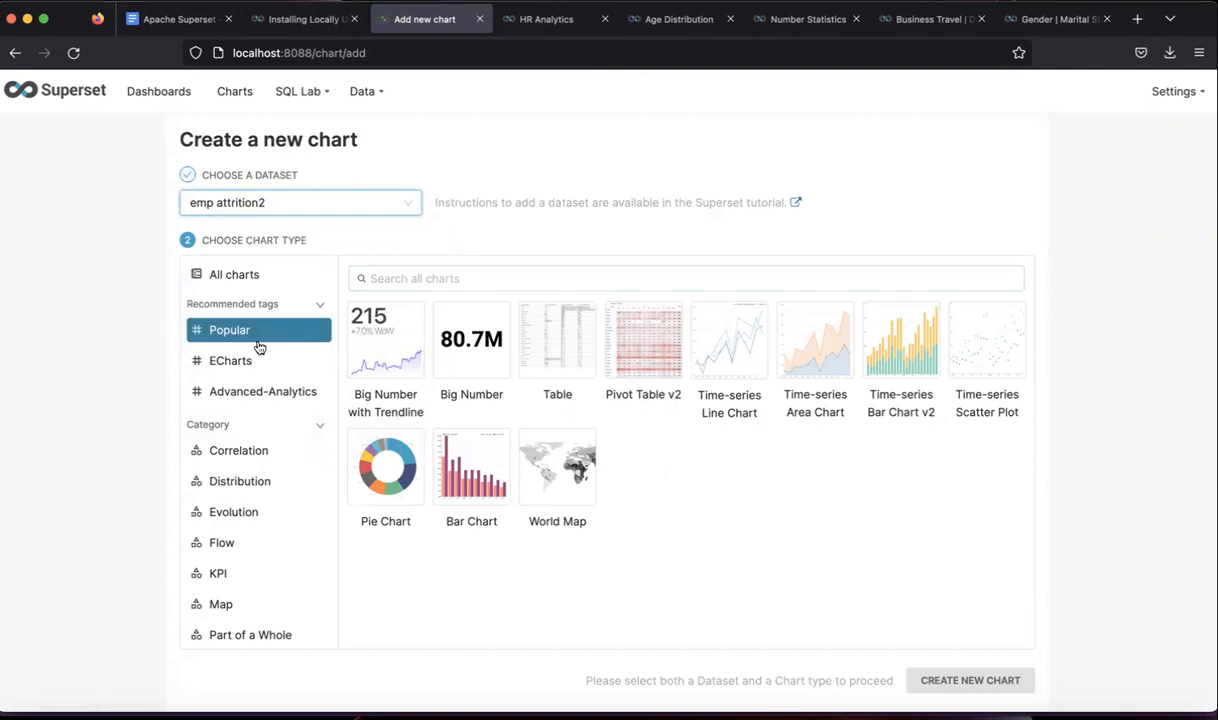
{"action": "left_click", "coordinate": [379, 484]}
{"action": "left_click", "coordinate": [971, 681]}
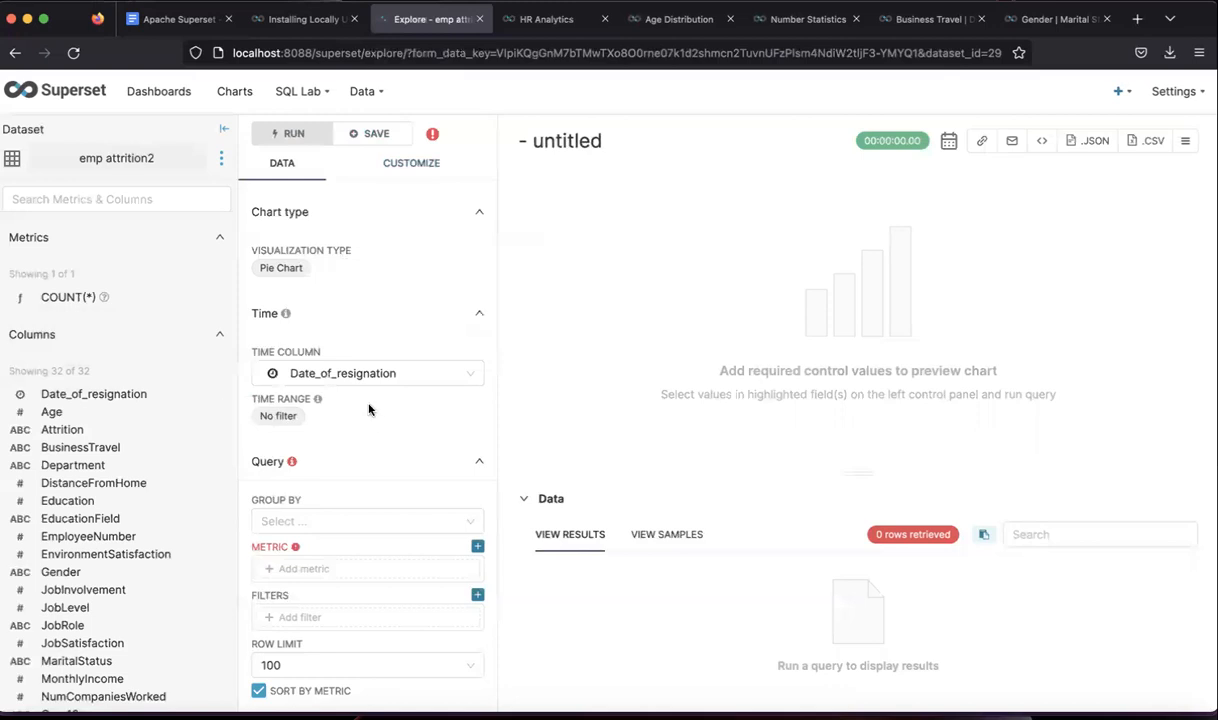
- Group the pie by Attrition with a COUNT(*) metric and run it, showing No 1233 and Yes 237
{"action": "scroll", "coordinate": [400, 444], "scroll_direction": "down", "scroll_amount": 1}
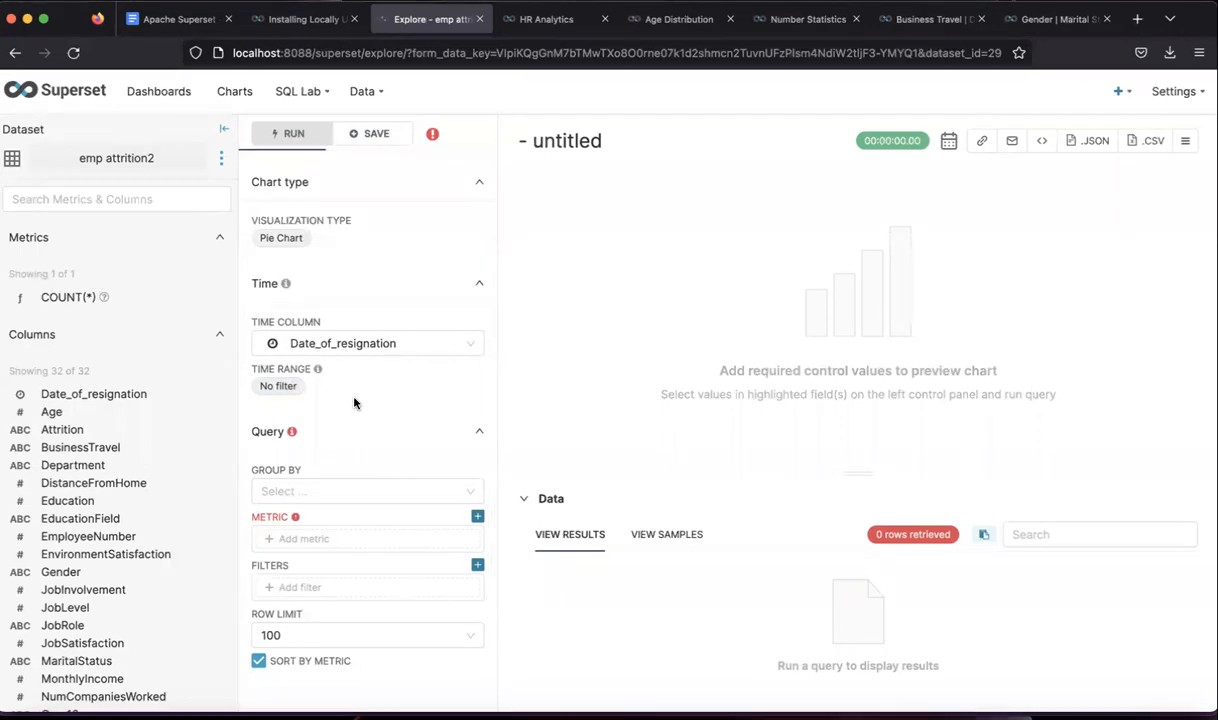
{"action": "left_click", "coordinate": [333, 490]}
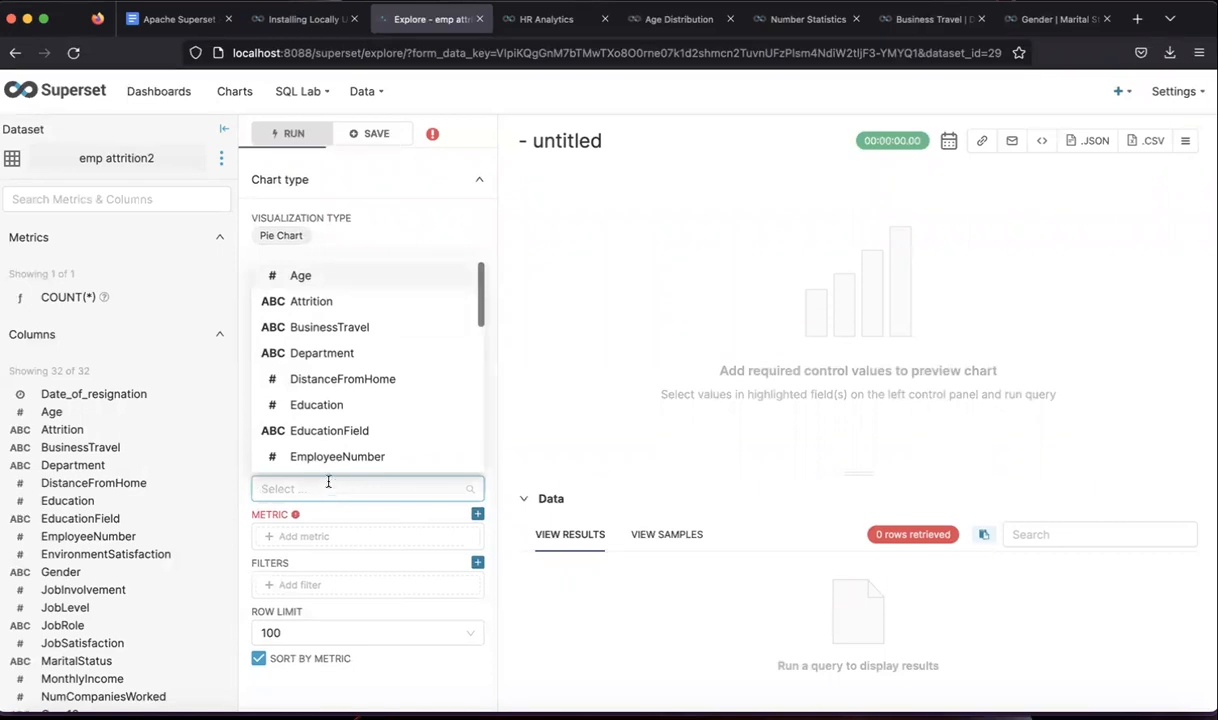
{"action": "left_click", "coordinate": [315, 304]}
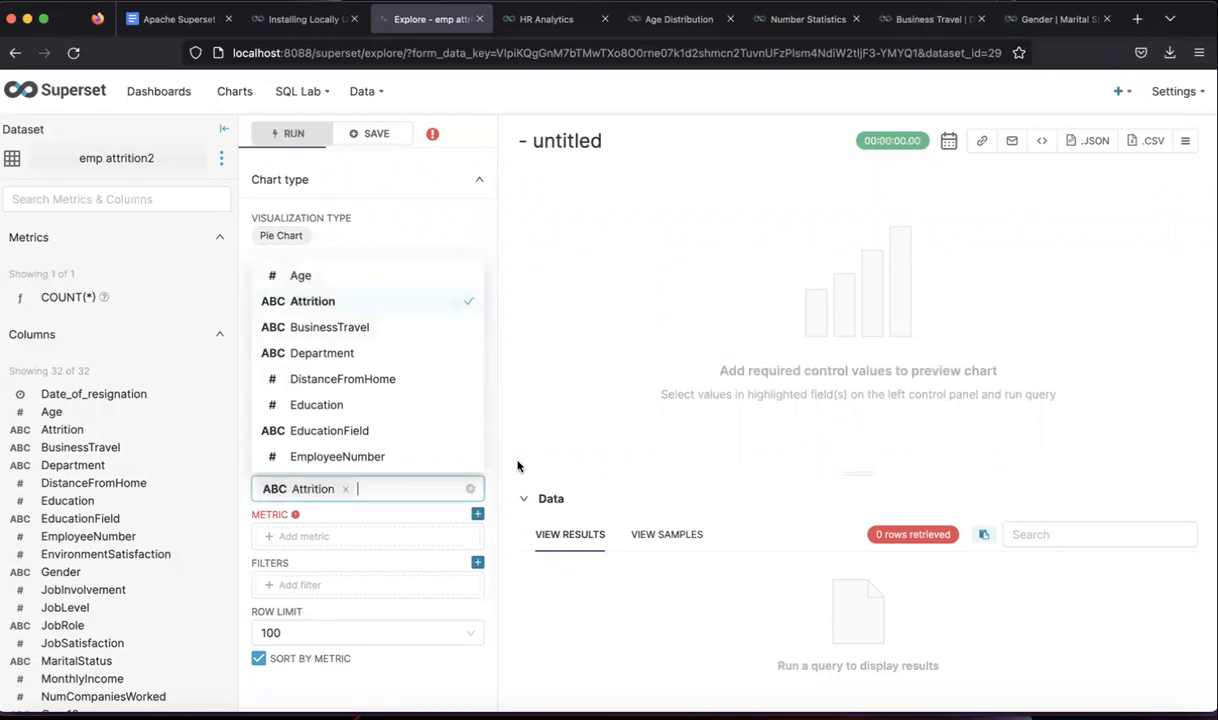
{"action": "left_click", "coordinate": [478, 463]}
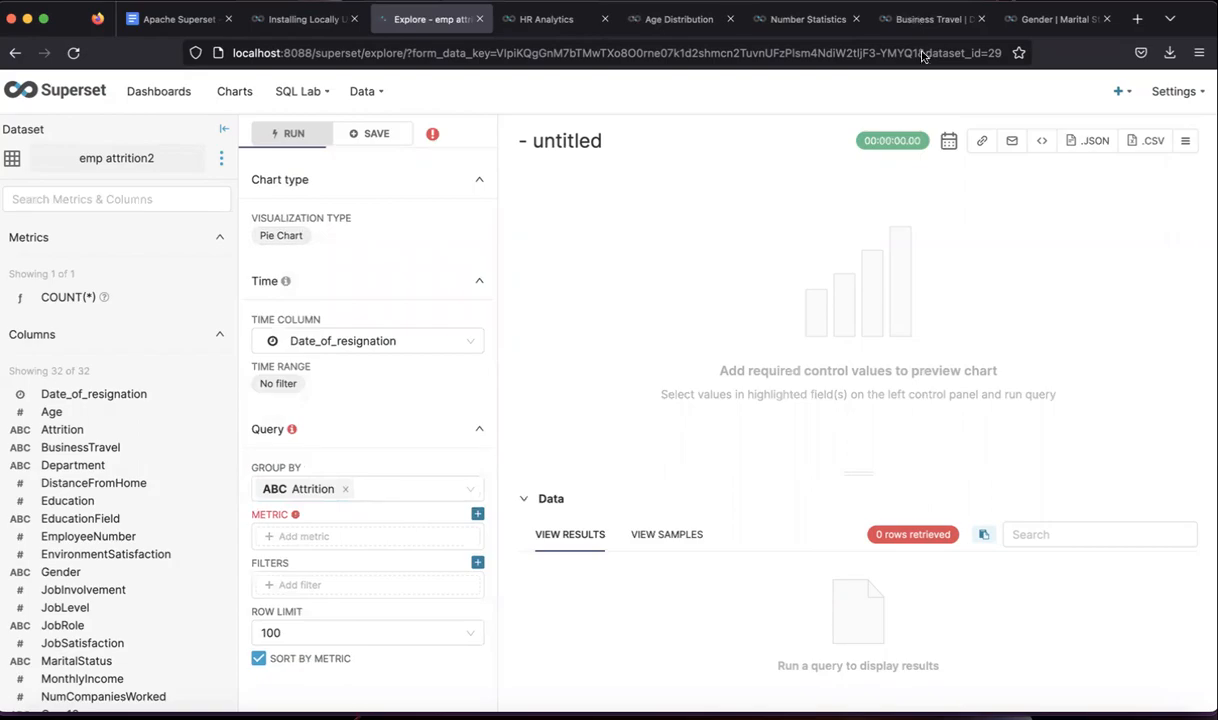
{"action": "left_click", "coordinate": [329, 538]}
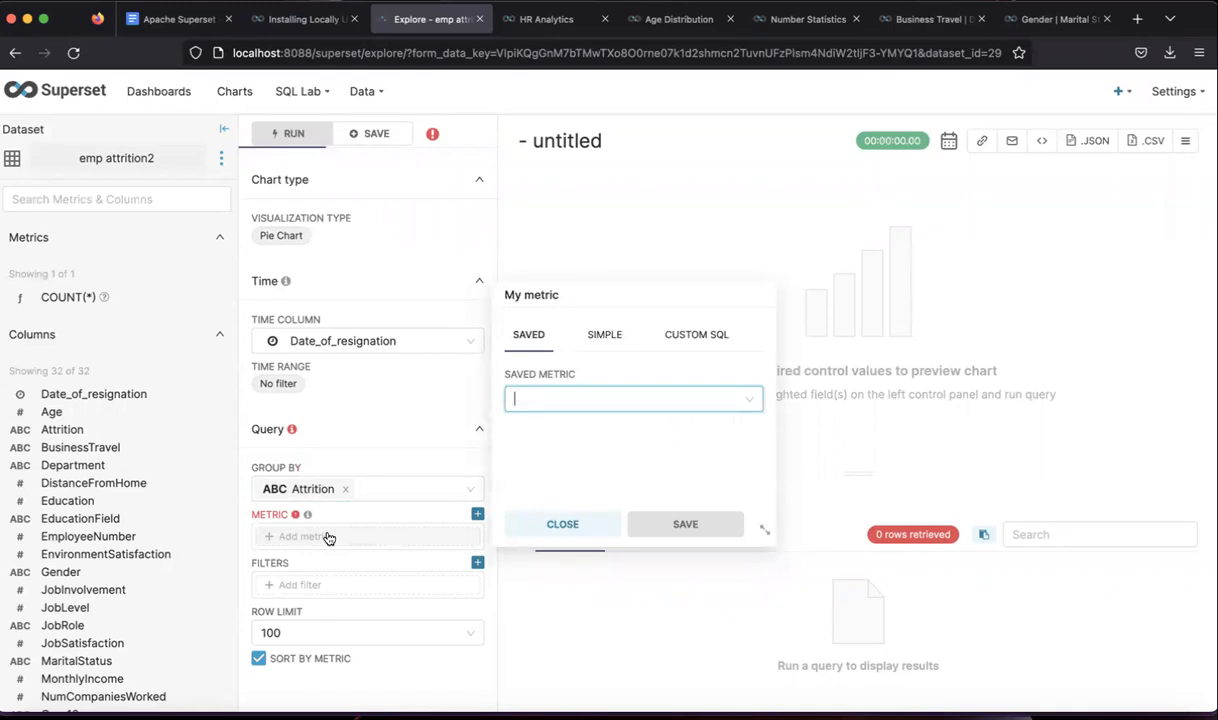
{"action": "left_click", "coordinate": [574, 398]}
{"action": "left_click", "coordinate": [563, 456]}
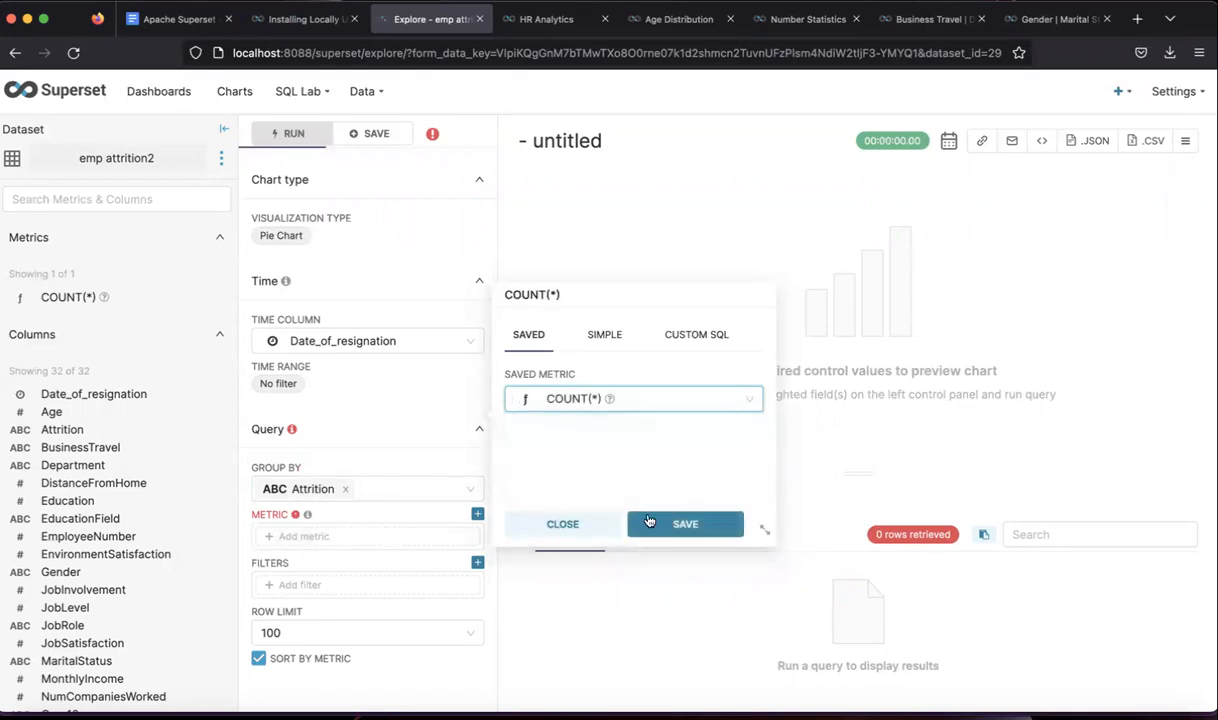
{"action": "left_click", "coordinate": [640, 520]}
{"action": "left_click", "coordinate": [843, 316]}
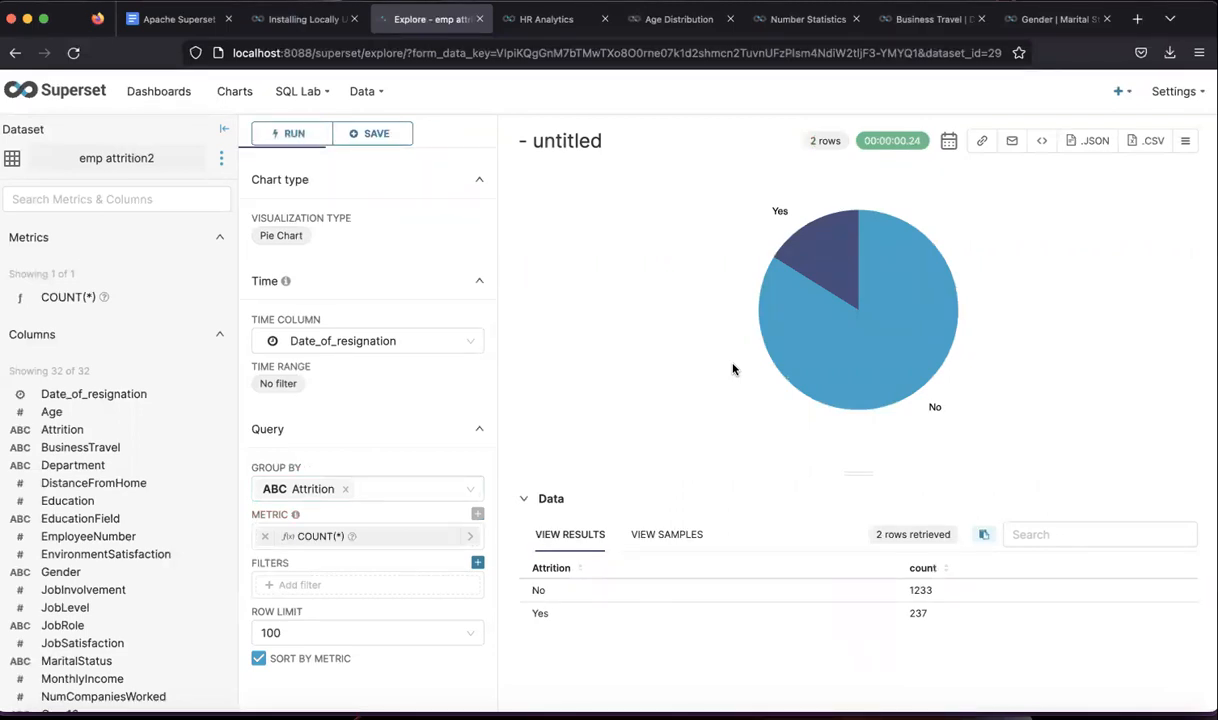
{"action": "mouse_move", "coordinate": [823, 348]}
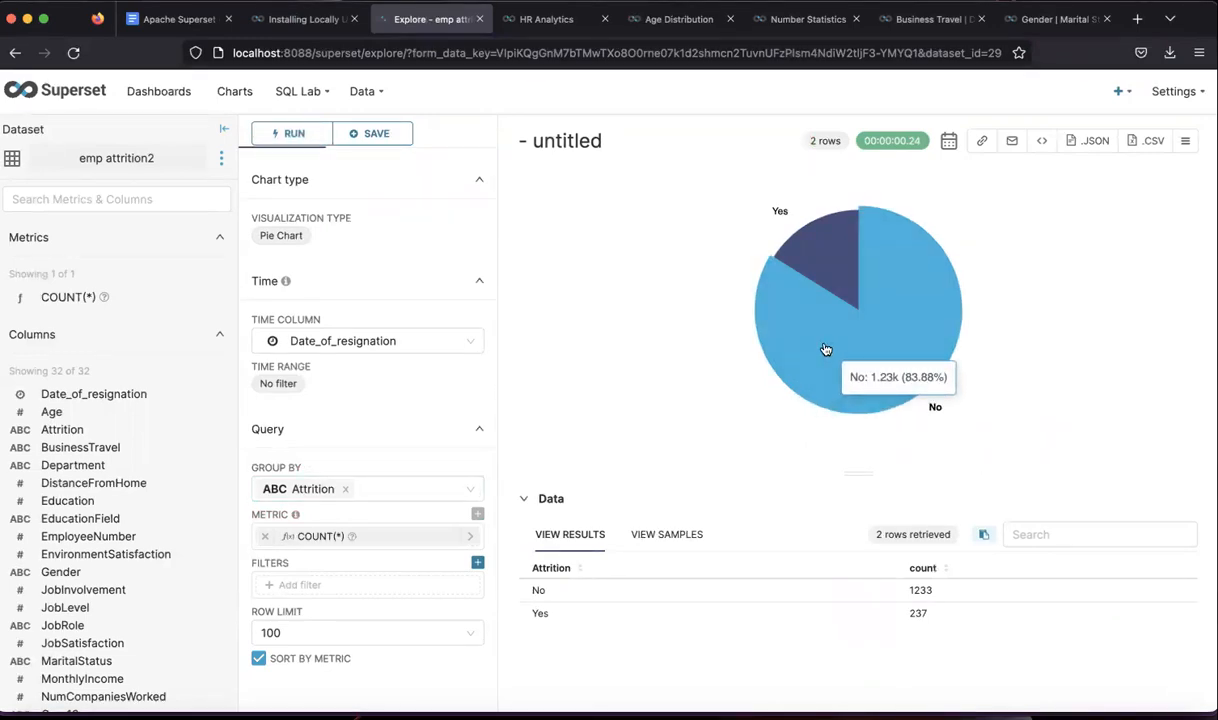
{"action": "mouse_move", "coordinate": [829, 268]}
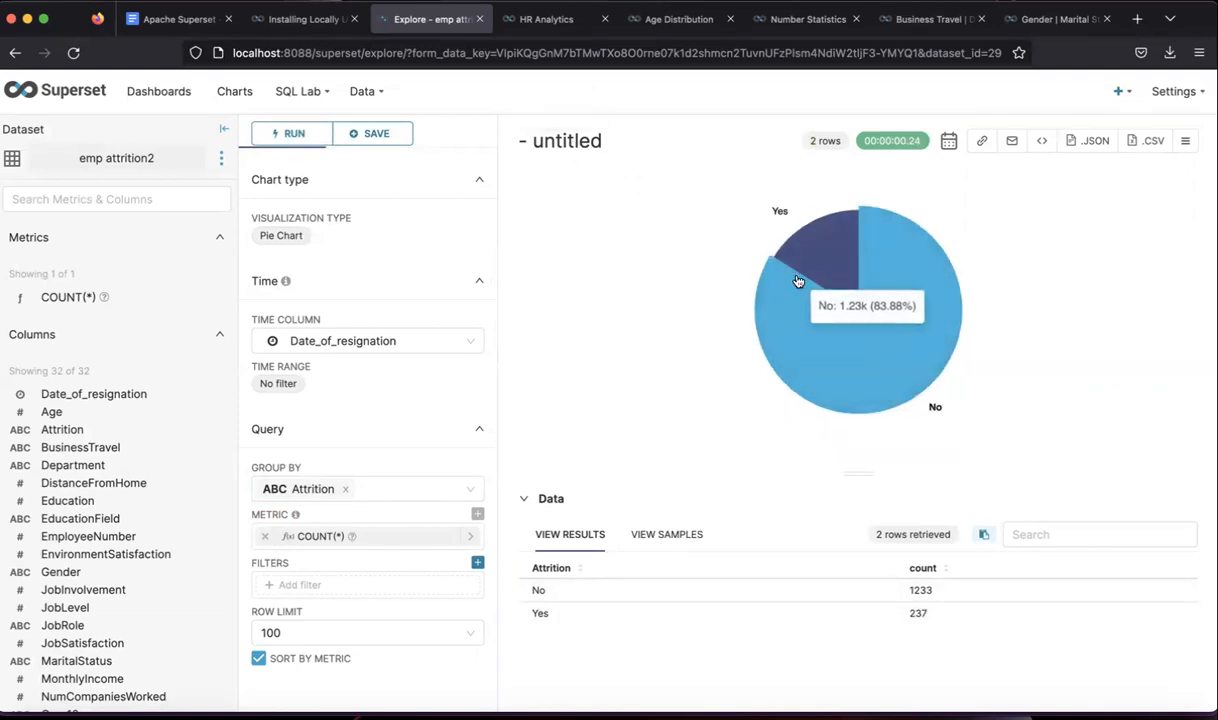
- Title the pie 'Attrition Rate (Demo)' and save it onto [ untitled dashboard ]
{"action": "left_click", "coordinate": [598, 147]}
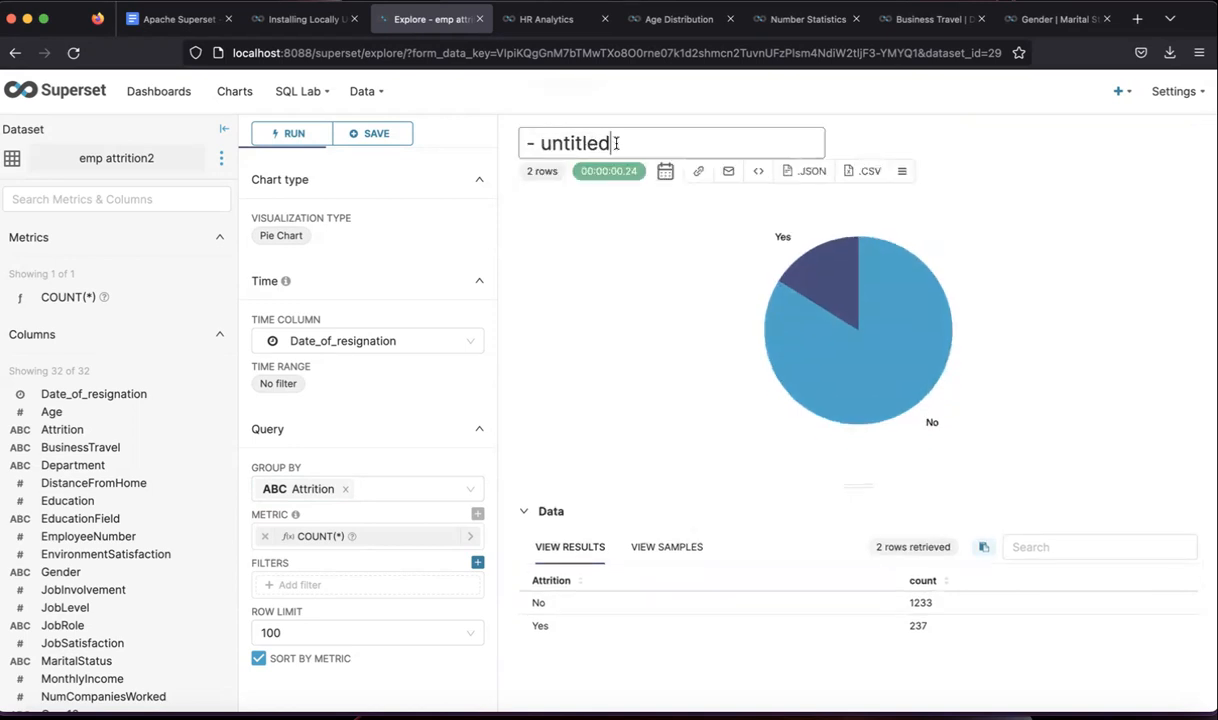
{"action": "key", "text": "BackSpace"}
{"action": "key", "text": "BackSpace"}
{"action": "key", "text": "BackSpace"}
{"action": "key", "text": "BackSpace"}
{"action": "key", "text": "BackSpace"}
{"action": "key", "text": "BackSpace"}
{"action": "key", "text": "BackSpace"}
{"action": "key", "text": "BackSpace"}
{"action": "key", "text": "BackSpace"}
{"action": "key", "text": "BackSpace"}
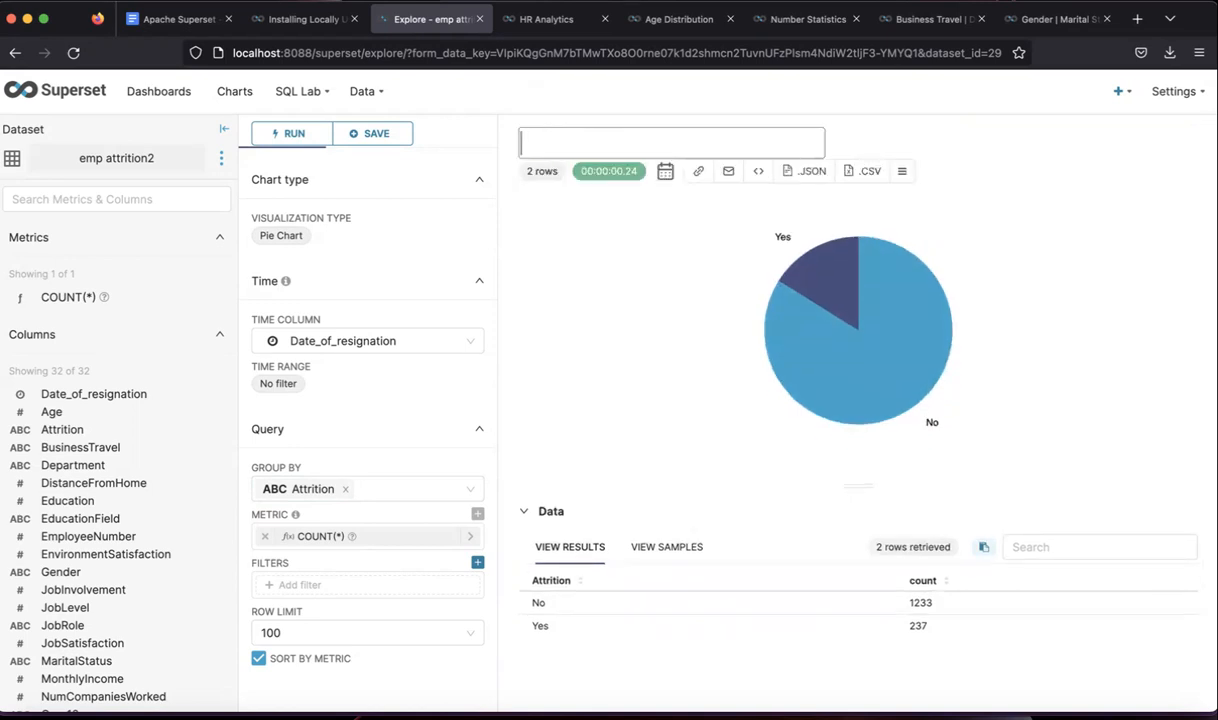
{"action": "type", "text": "Attritio"}
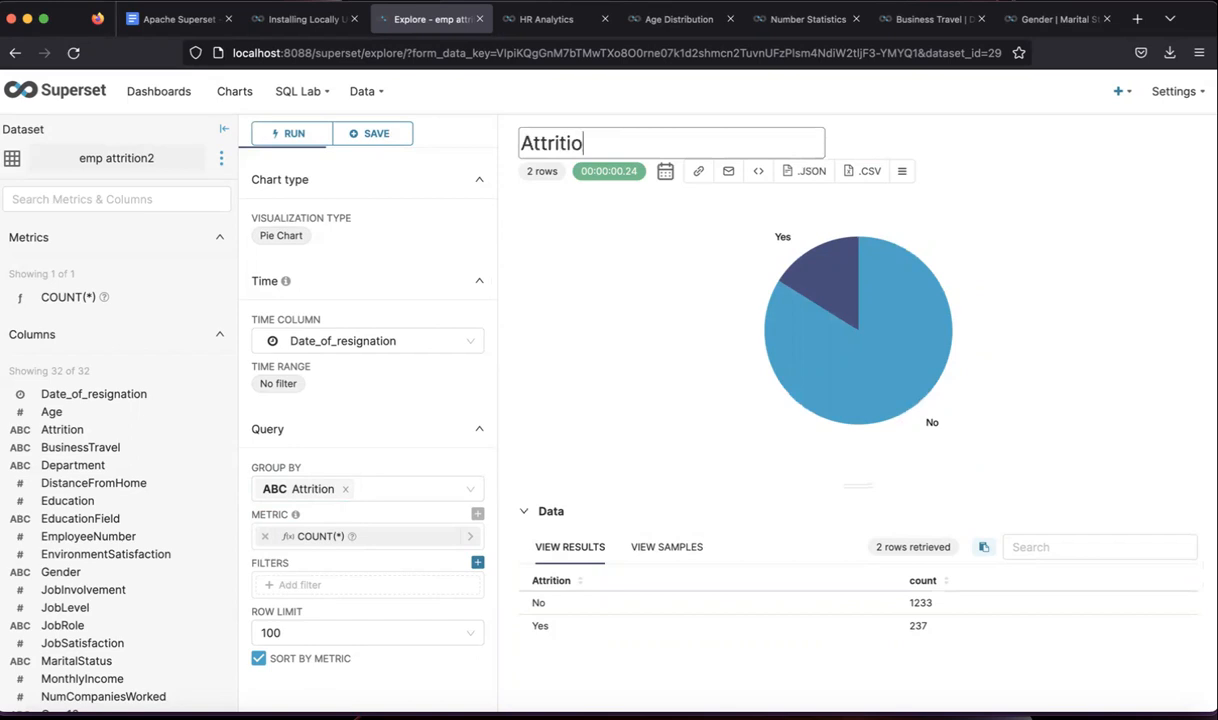
{"action": "type", "text": "n Rate (Demo"}
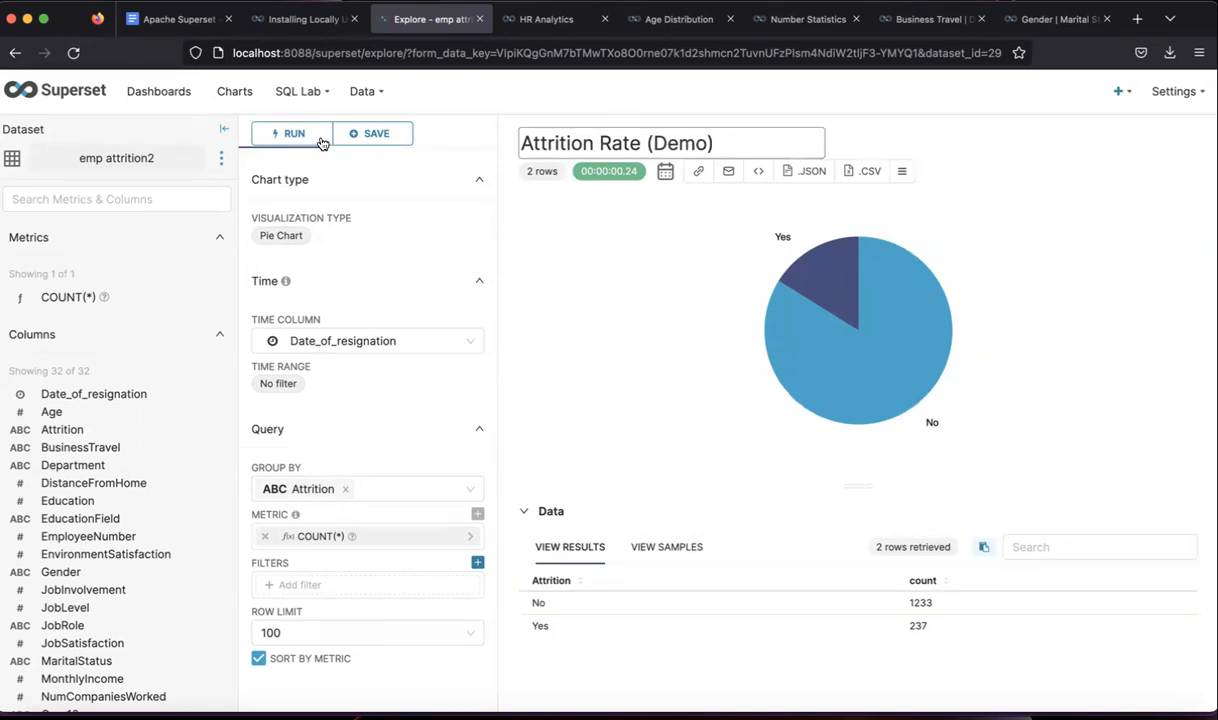
{"action": "left_click", "coordinate": [358, 132]}
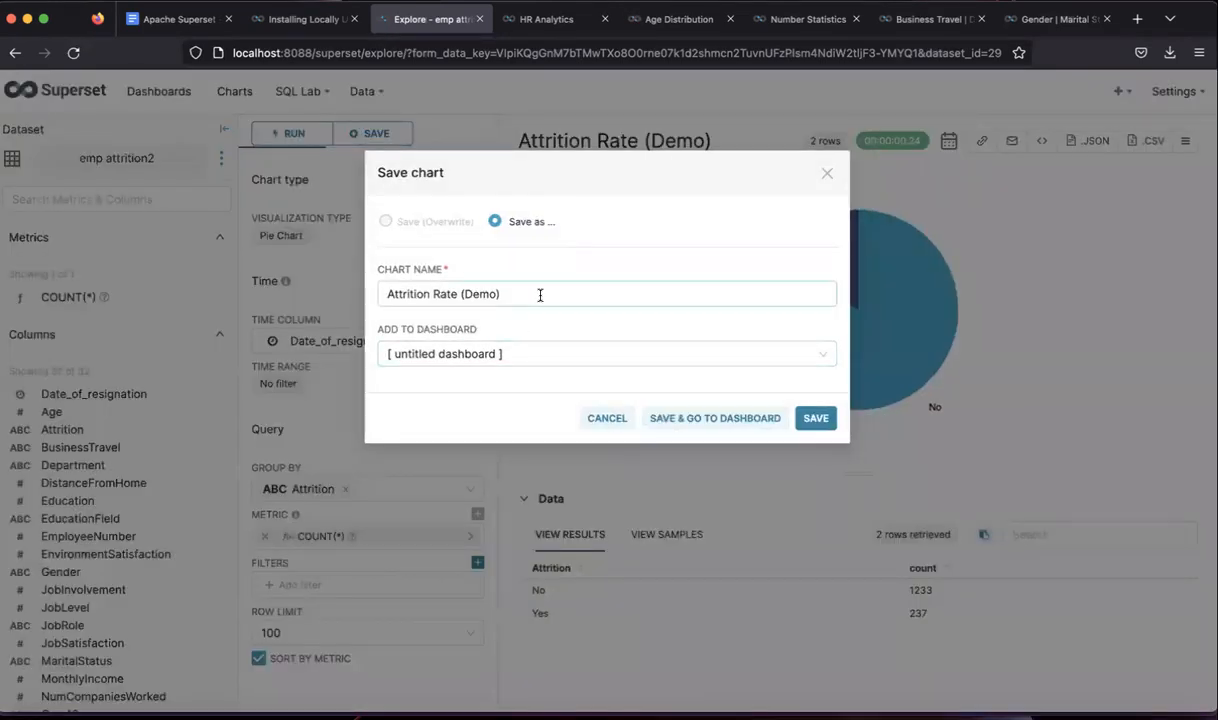
{"action": "left_click", "coordinate": [834, 423]}
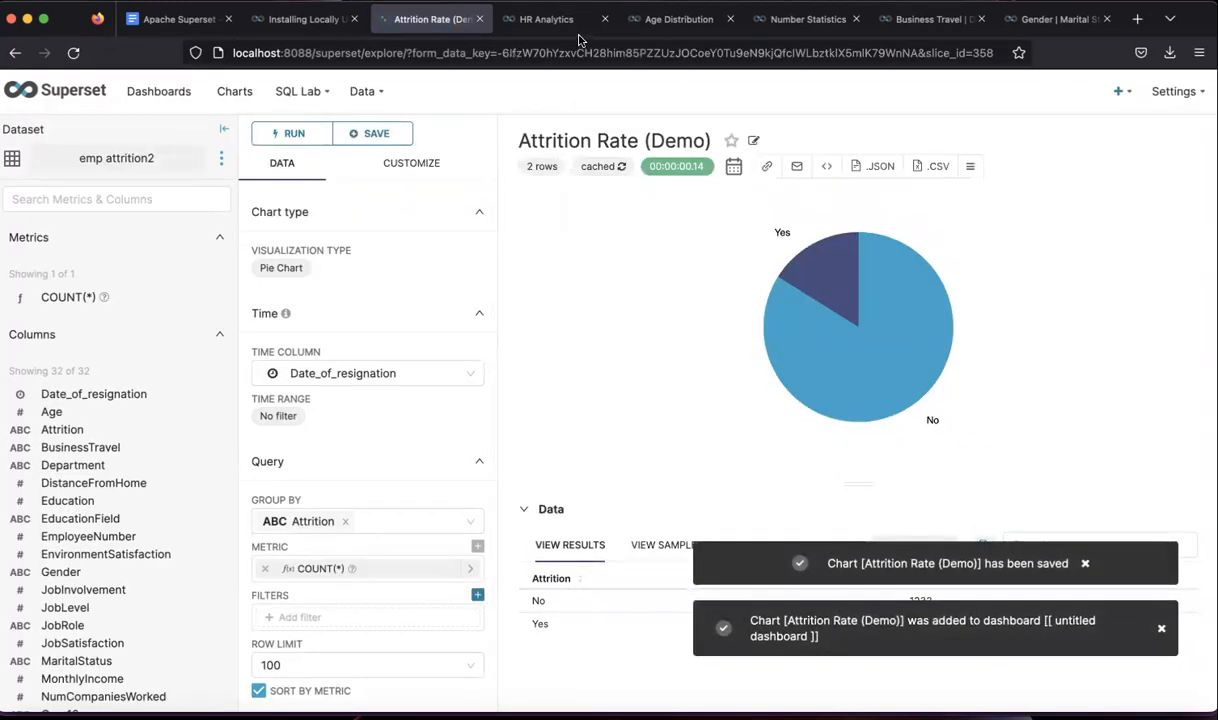
- Look over the HR Analytics dashboard, then return to the Attrition Rate (Demo) chart
{"action": "left_click", "coordinate": [546, 19]}
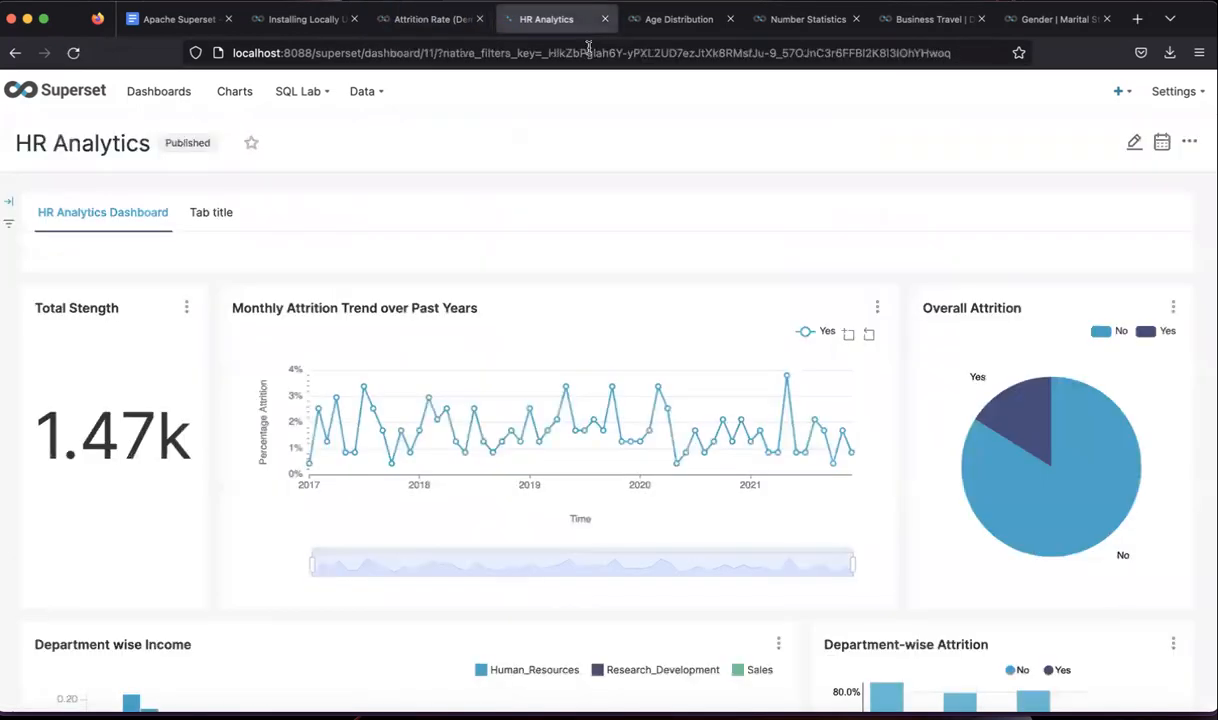
{"action": "scroll", "coordinate": [696, 310], "scroll_direction": "down", "scroll_amount": 5}
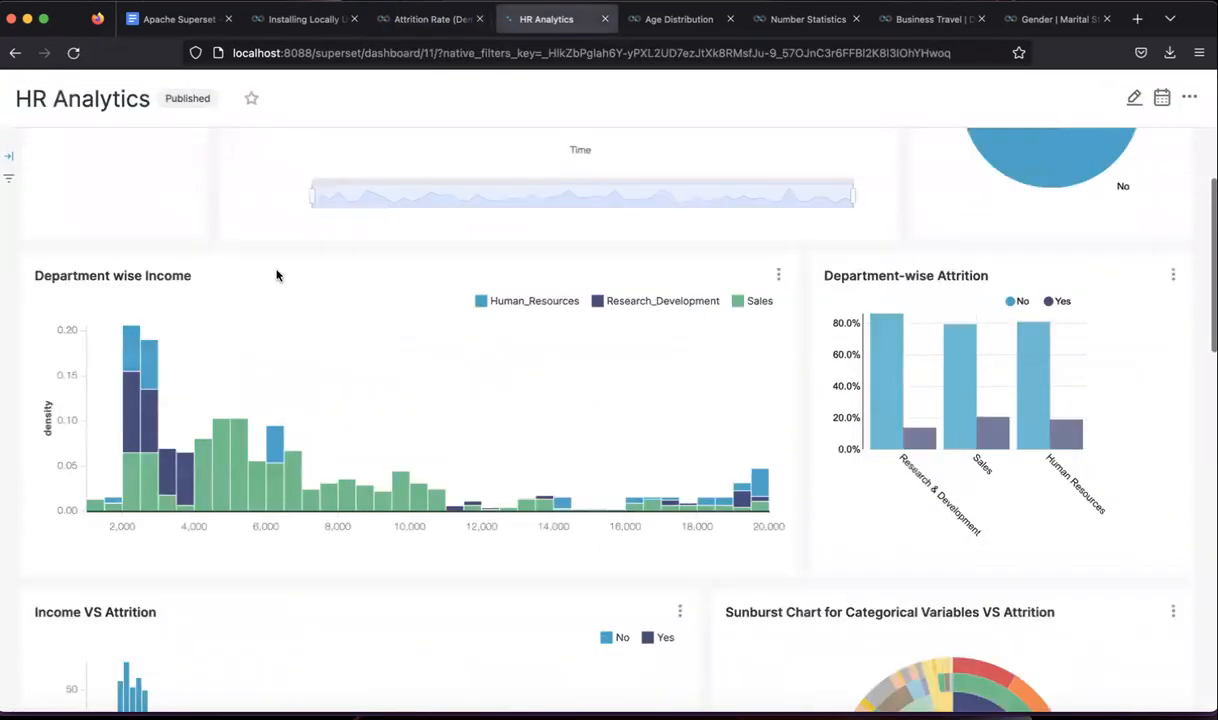
{"action": "scroll", "coordinate": [209, 298], "scroll_direction": "up", "scroll_amount": 2}
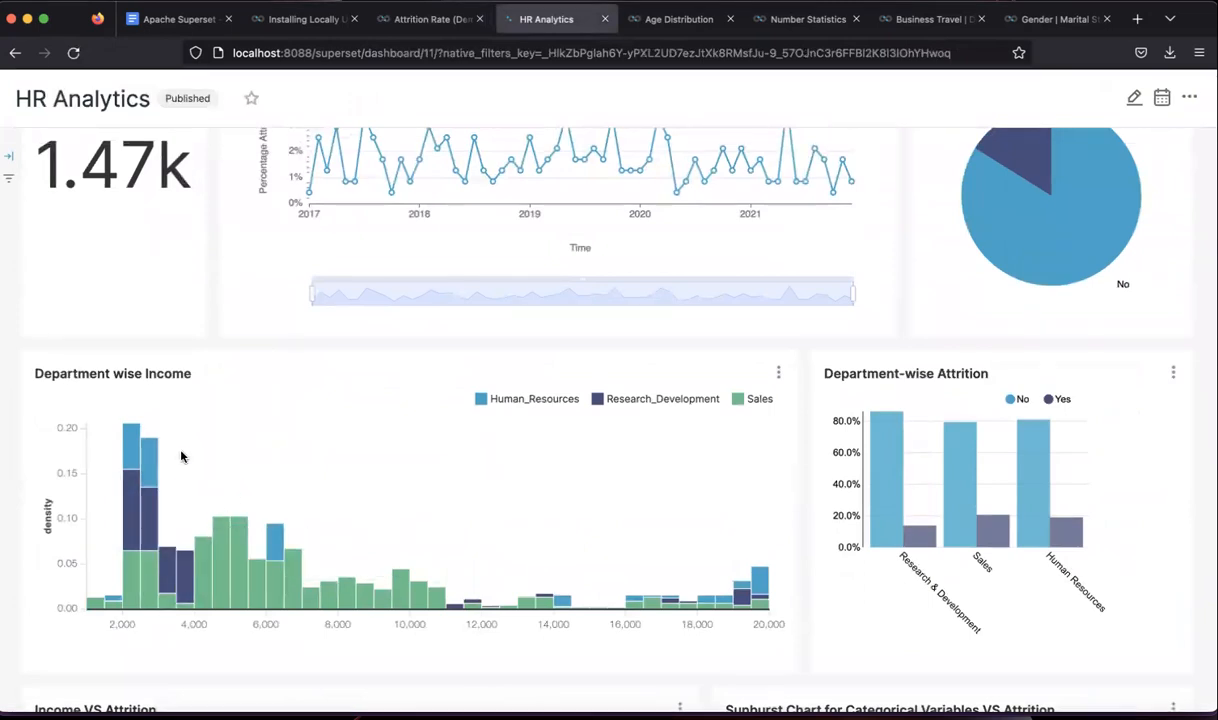
{"action": "left_click", "coordinate": [399, 28]}
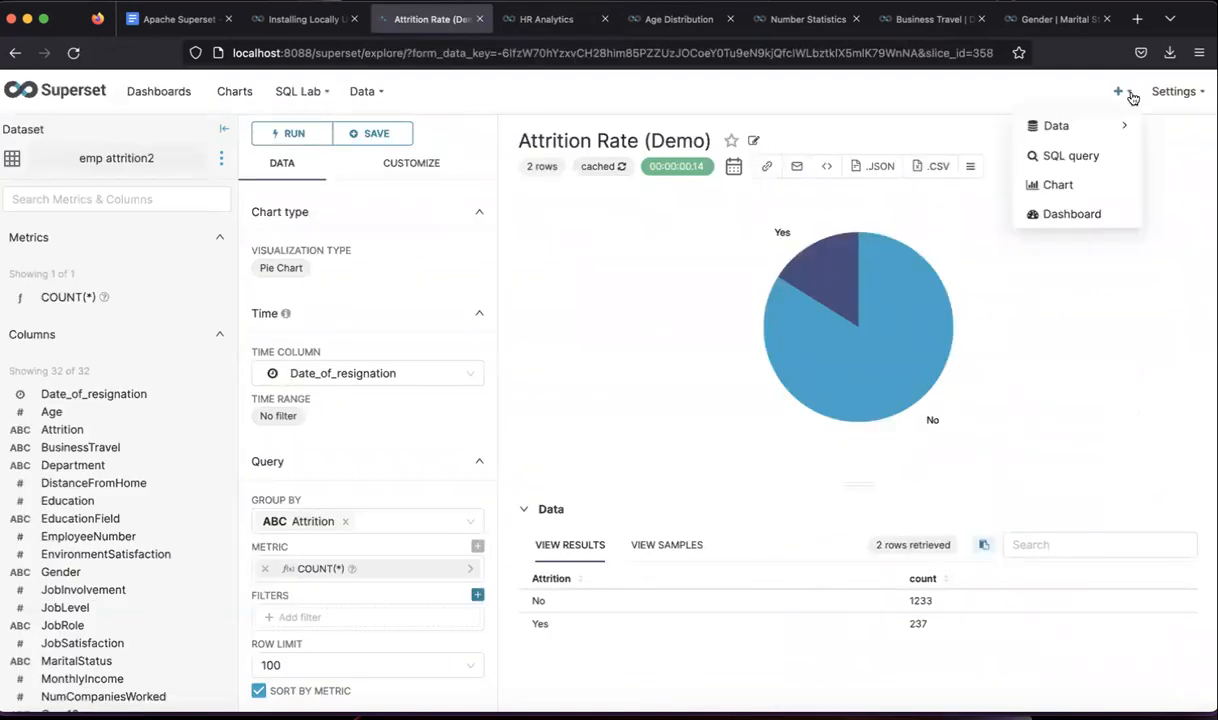
- Start a new Bar Chart on the emp attrition2 dataset
{"action": "left_click", "coordinate": [1058, 184]}
{"action": "left_click", "coordinate": [378, 202]}
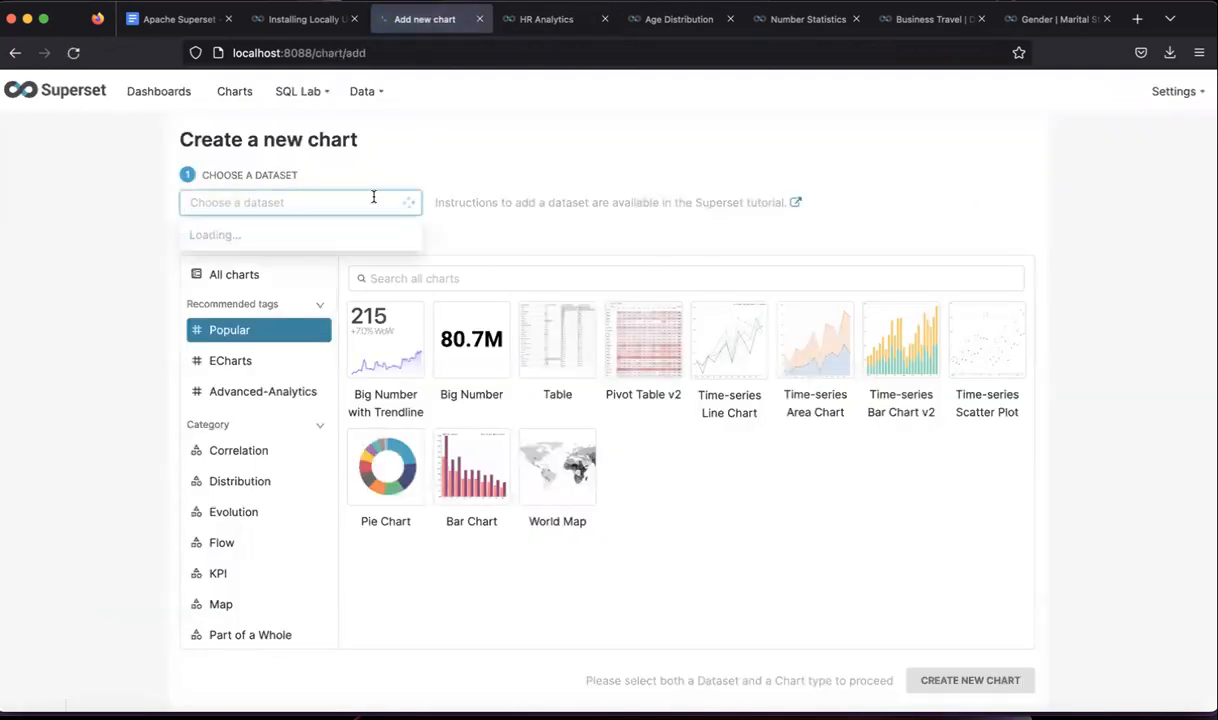
{"action": "type", "text": "emp"}
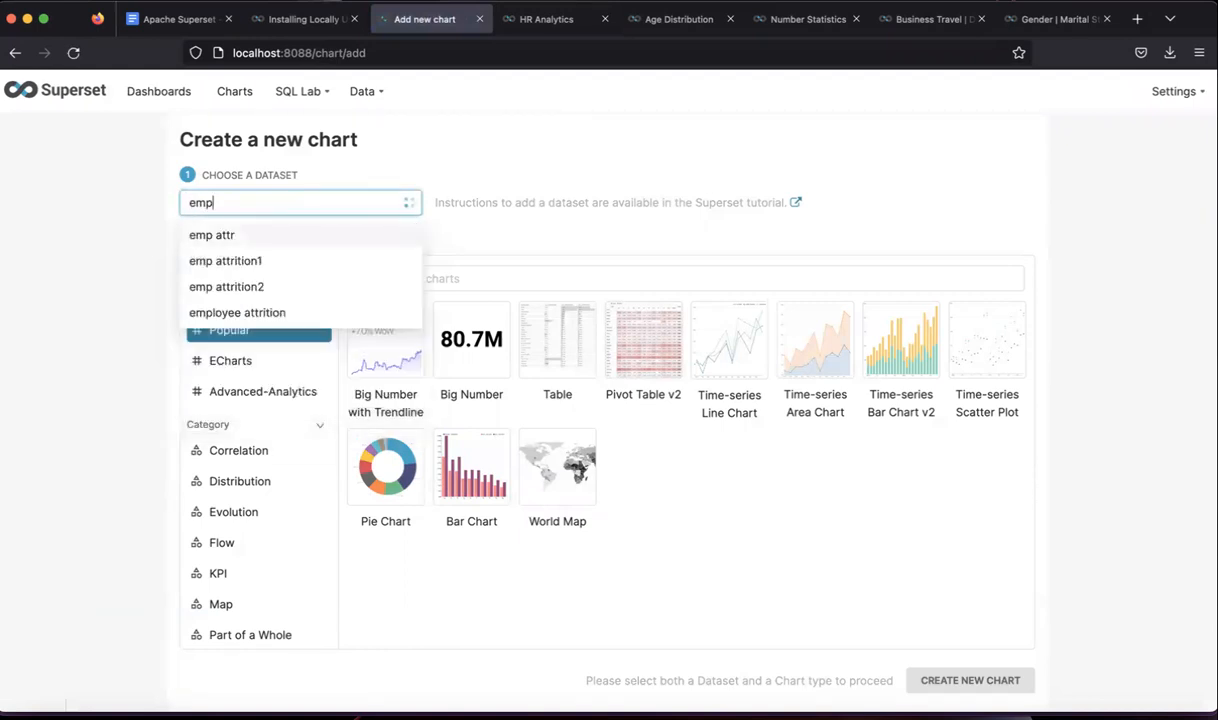
{"action": "left_click", "coordinate": [292, 285]}
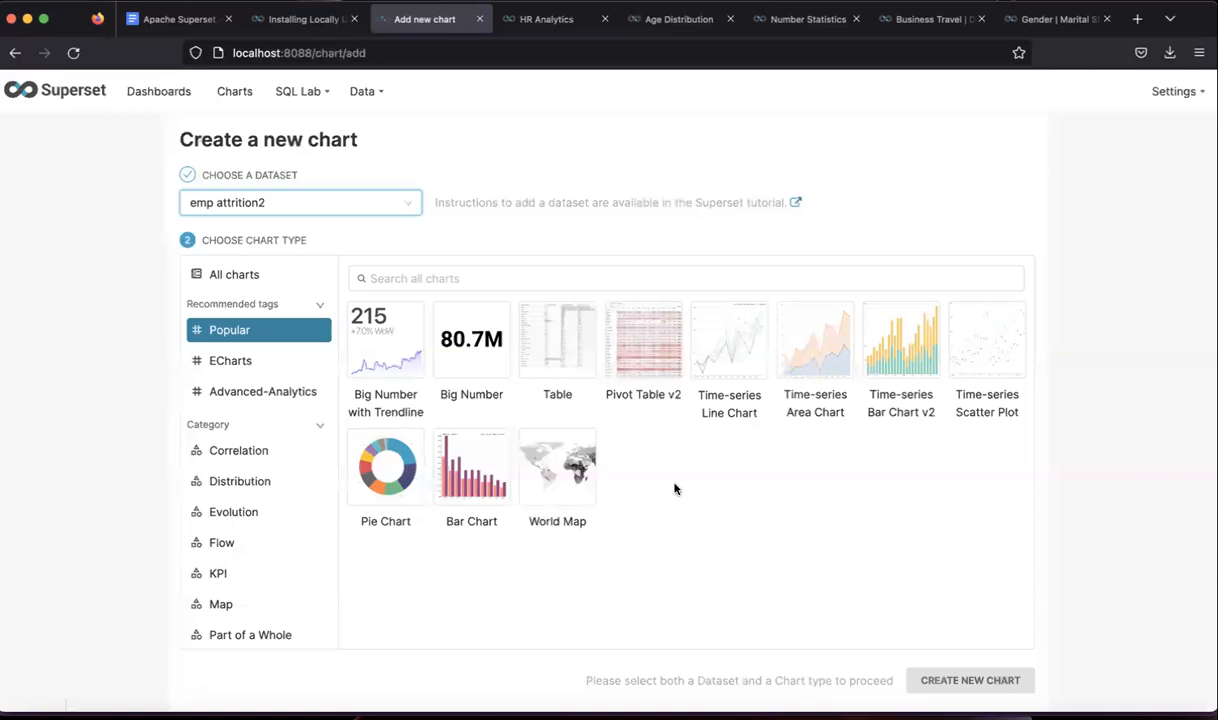
{"action": "left_click", "coordinate": [468, 489]}
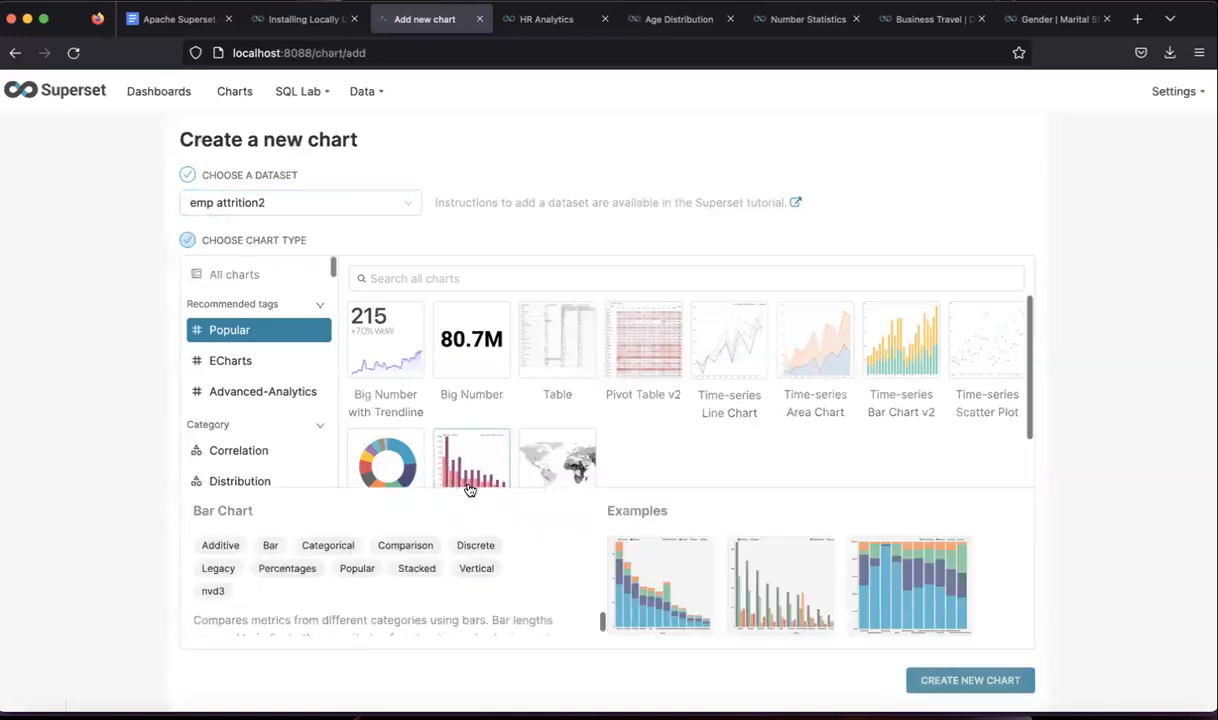
{"action": "left_click", "coordinate": [955, 683]}
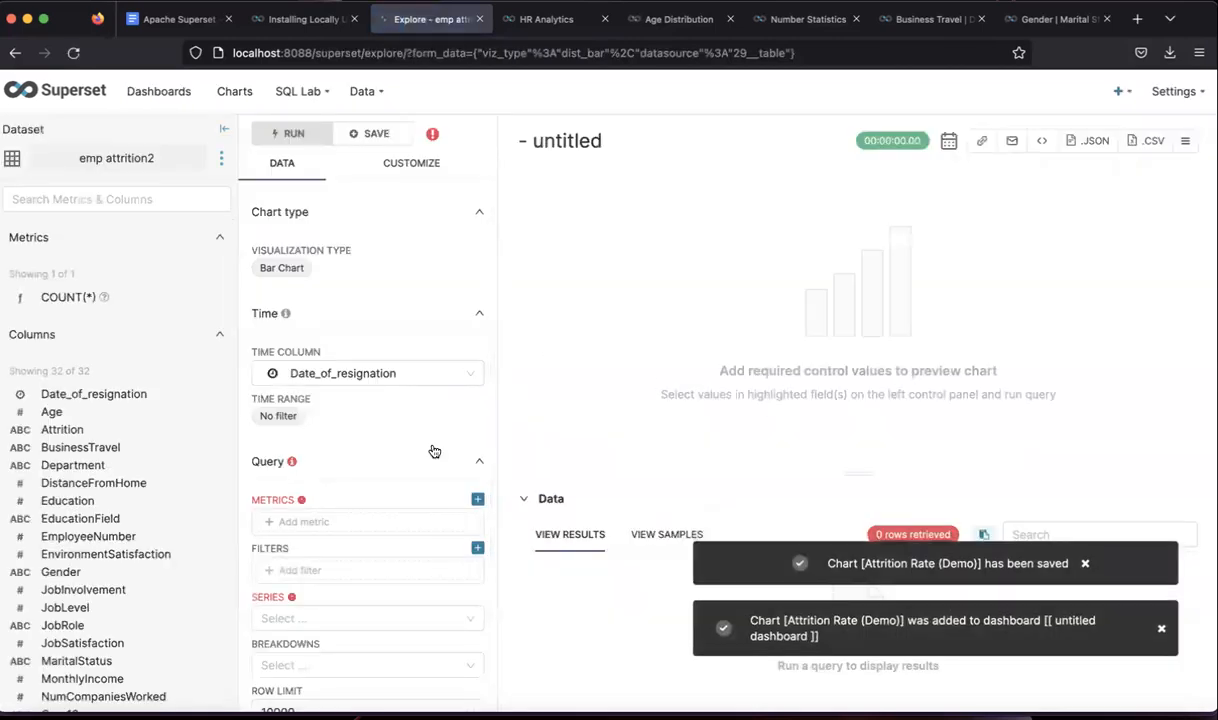
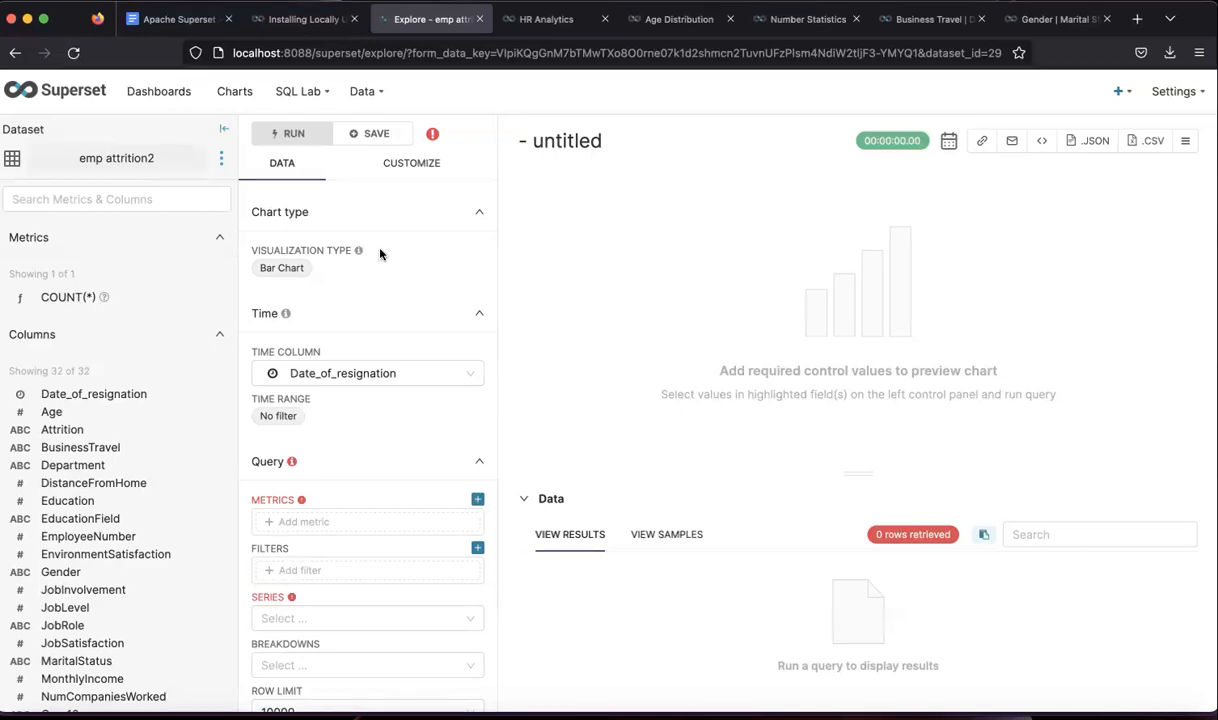
- Switch the untitled emp attrition2 chart's type to Histogram from the Distribution category
{"action": "left_click", "coordinate": [281, 267]}
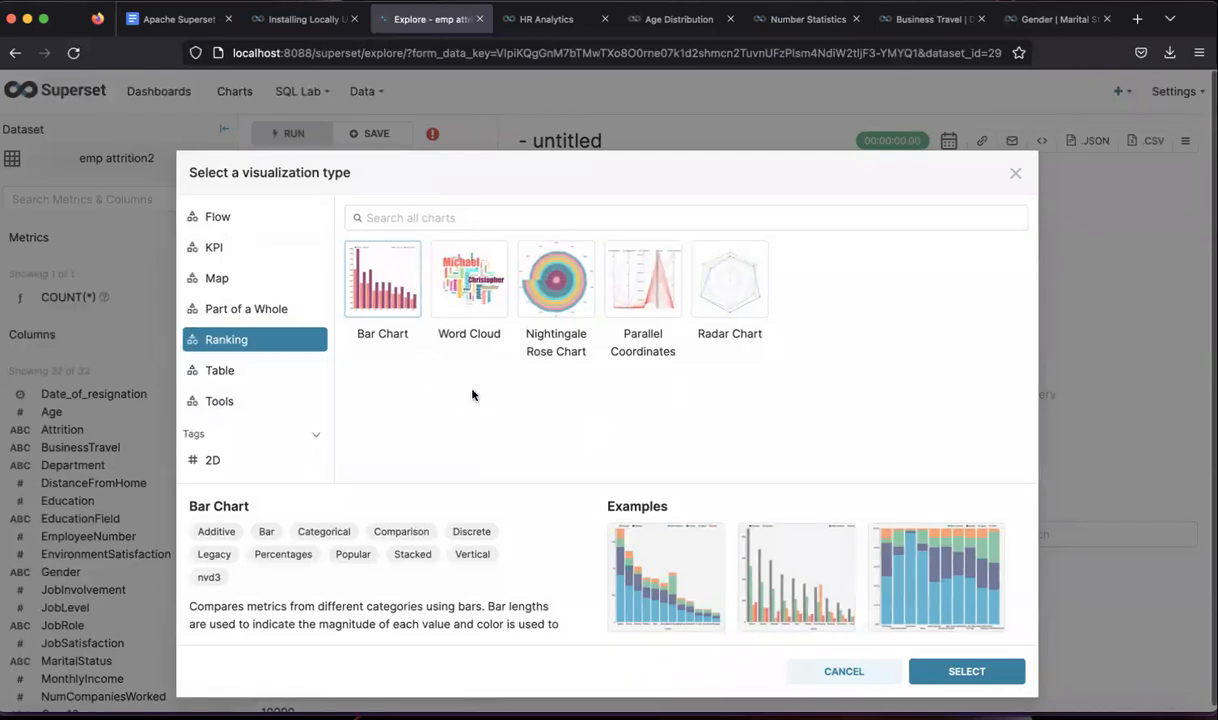
{"action": "scroll", "coordinate": [281, 388], "scroll_direction": "up", "scroll_amount": 5}
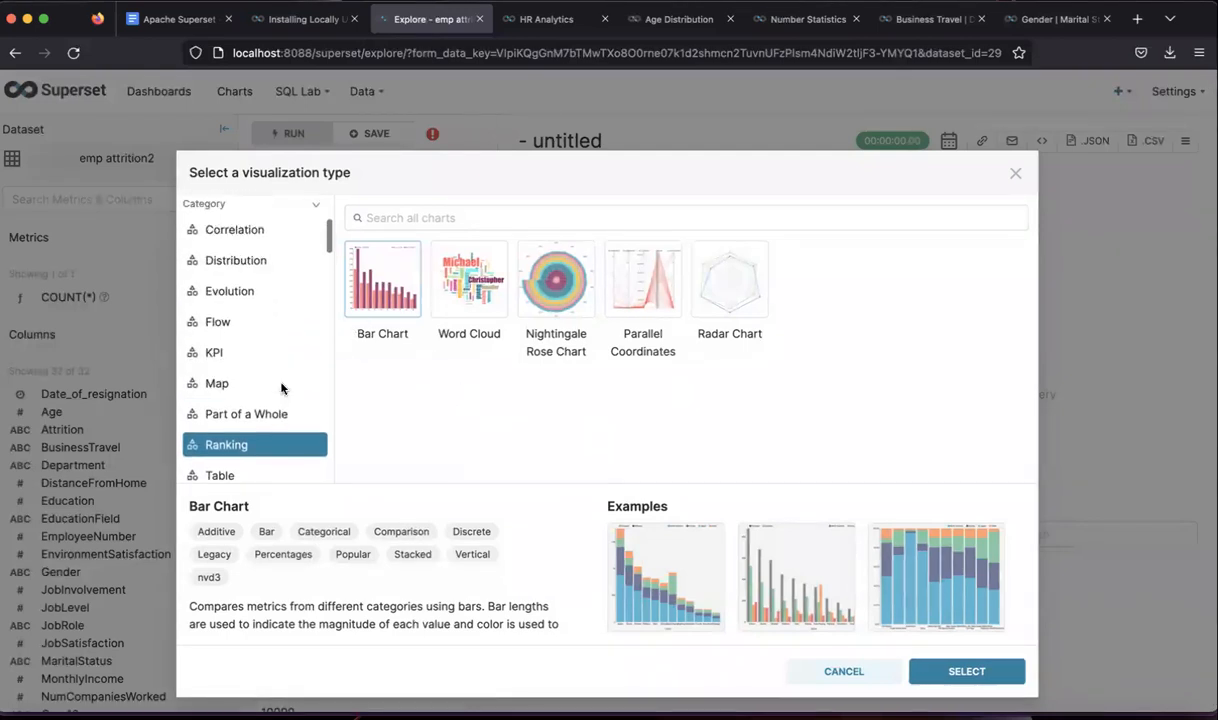
{"action": "left_click", "coordinate": [254, 351]}
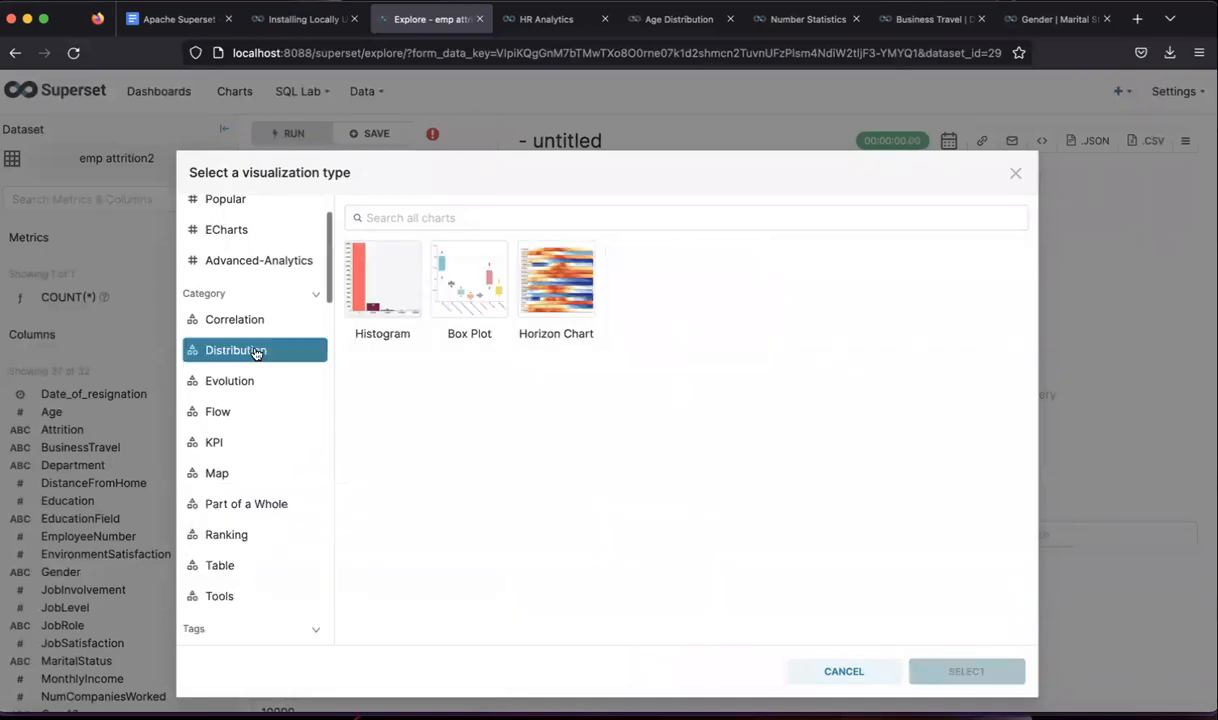
{"action": "left_click", "coordinate": [395, 306]}
{"action": "left_click", "coordinate": [955, 675]}
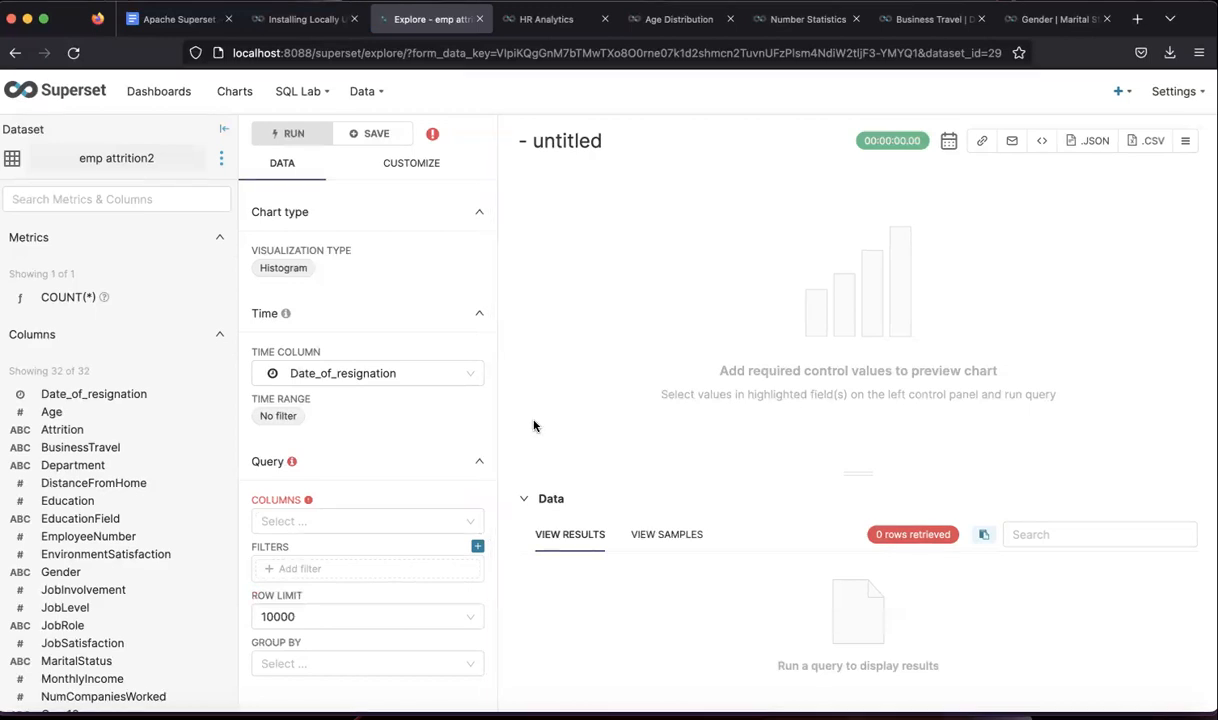
{"action": "scroll", "coordinate": [353, 430], "scroll_direction": "down", "scroll_amount": 1}
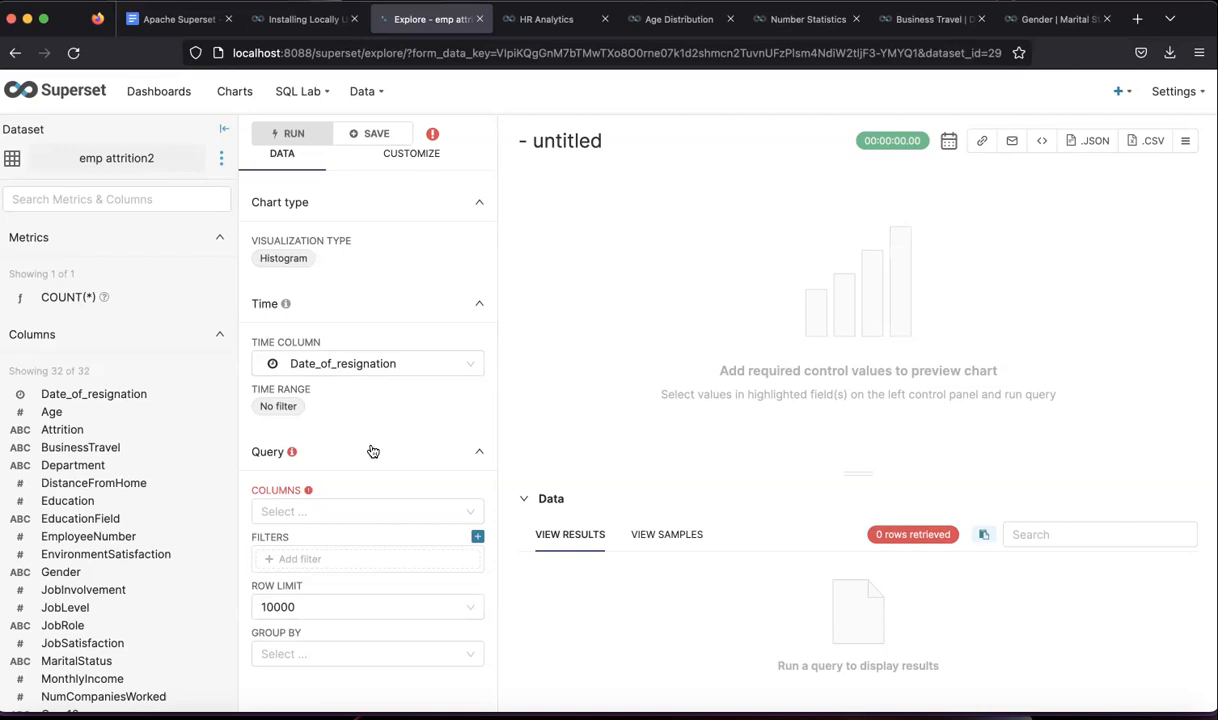
- Set the histogram's column to MonthlyIncome
{"action": "left_click", "coordinate": [339, 511]}
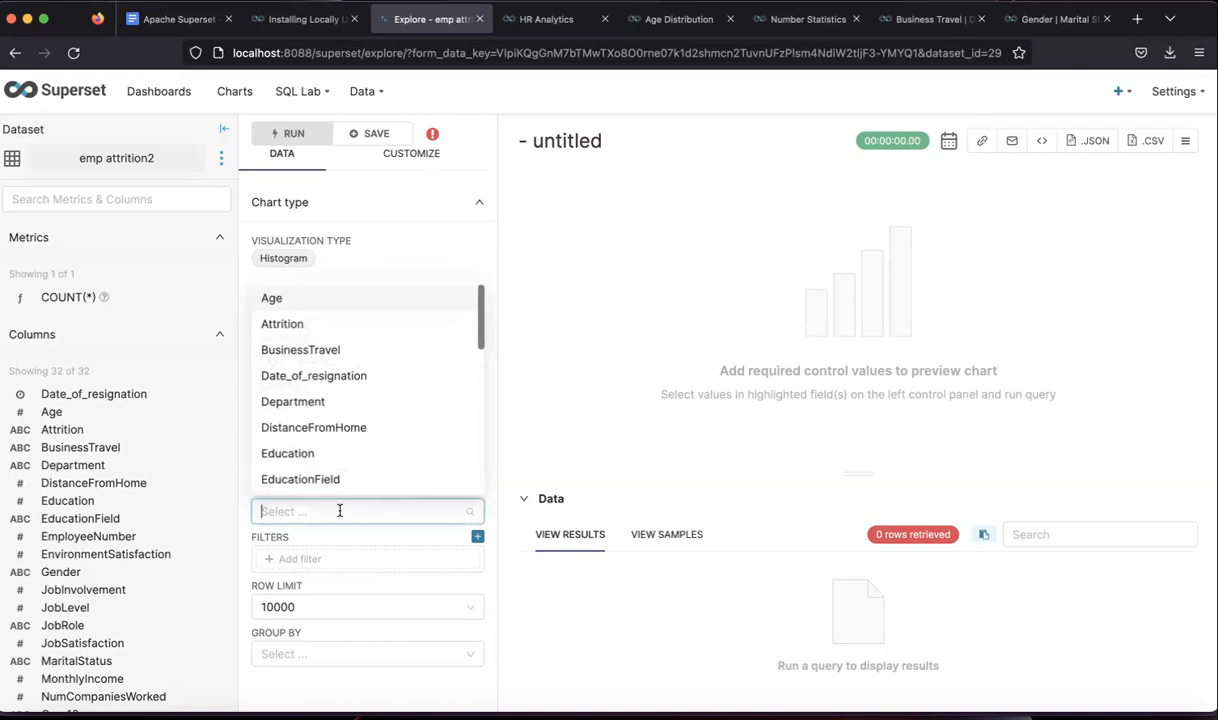
{"action": "type", "text": "month"}
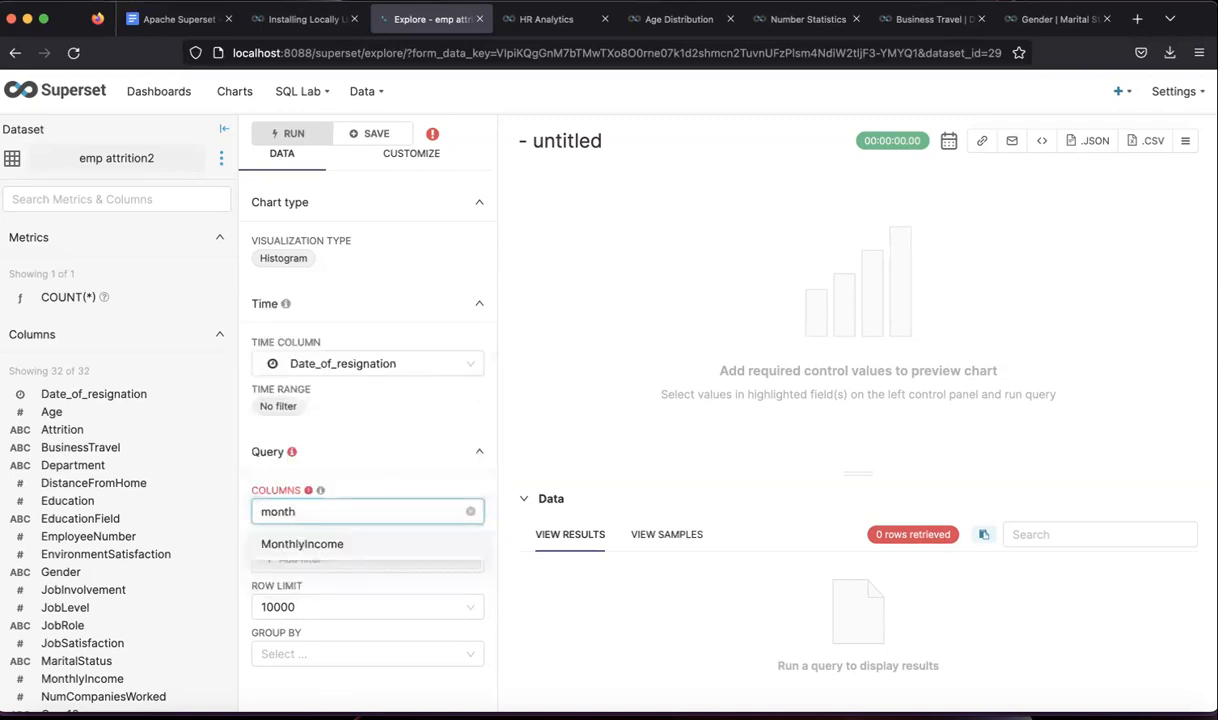
{"action": "left_click", "coordinate": [318, 544]}
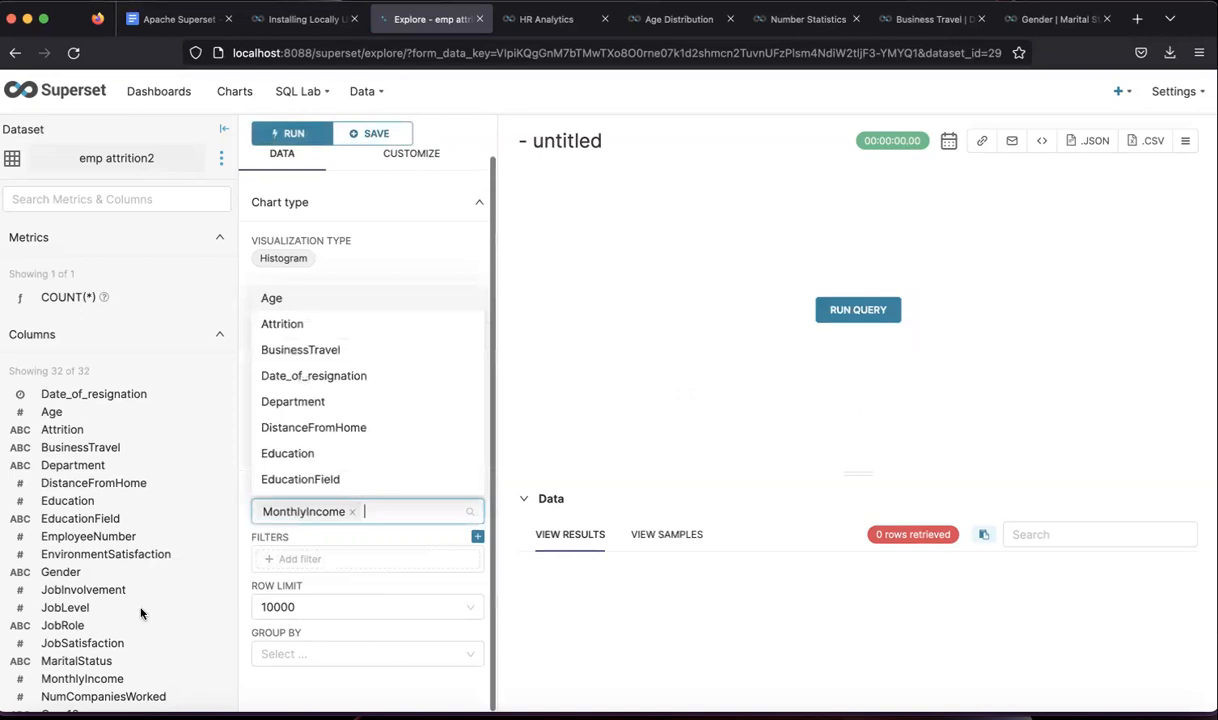
{"action": "scroll", "coordinate": [83, 572], "scroll_direction": "down", "scroll_amount": 5}
{"action": "scroll", "coordinate": [83, 572], "scroll_direction": "up", "scroll_amount": 5}
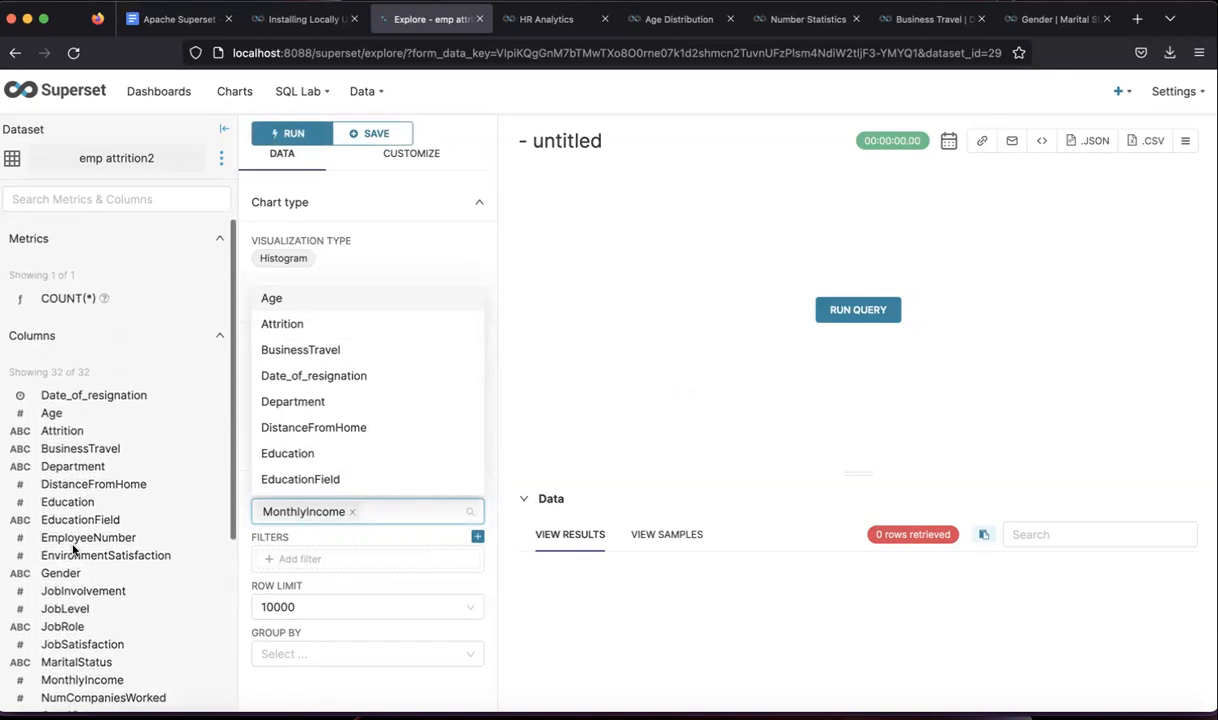
{"action": "left_click", "coordinate": [495, 519]}
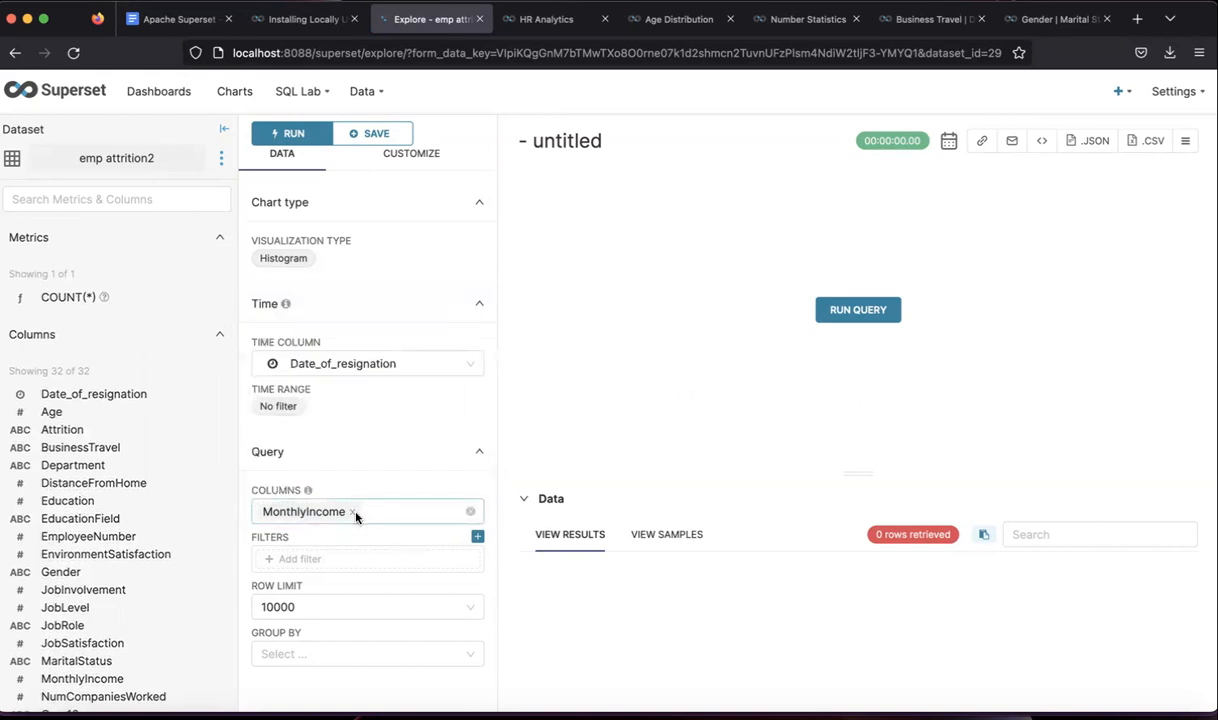
{"action": "scroll", "coordinate": [356, 548], "scroll_direction": "down", "scroll_amount": 1}
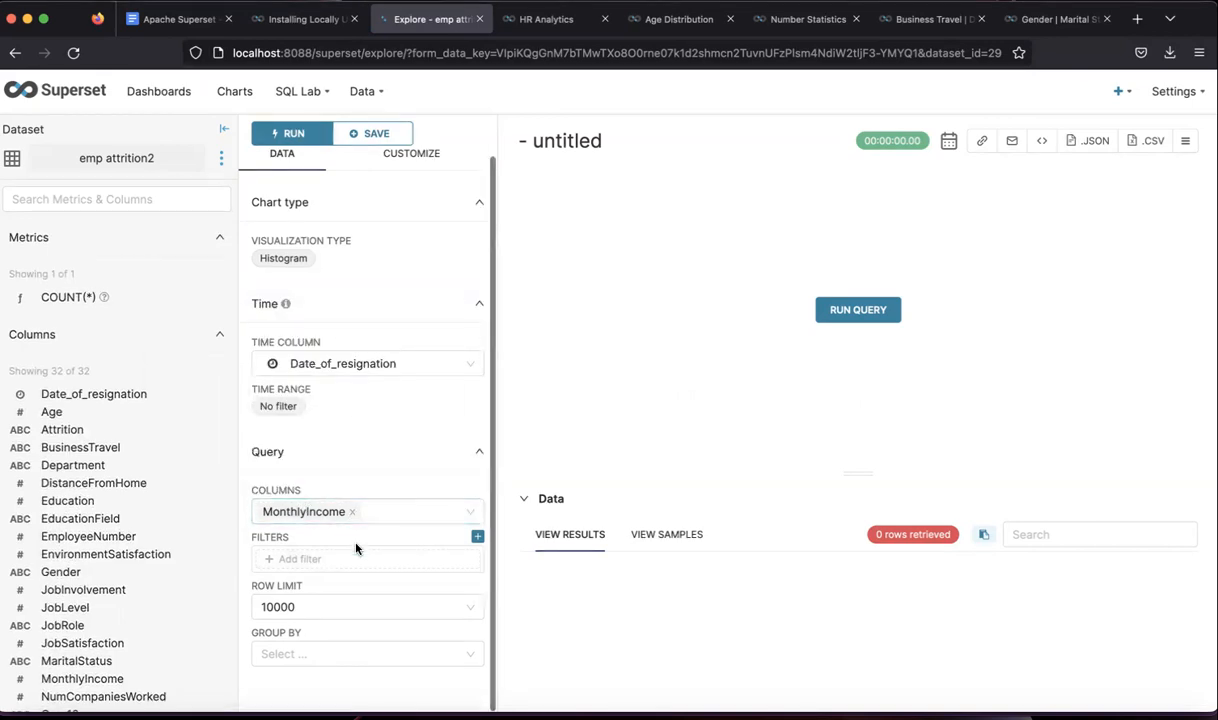
- Group the histogram by Department and run the query, listing 1.47k rows
{"action": "left_click", "coordinate": [320, 655]}
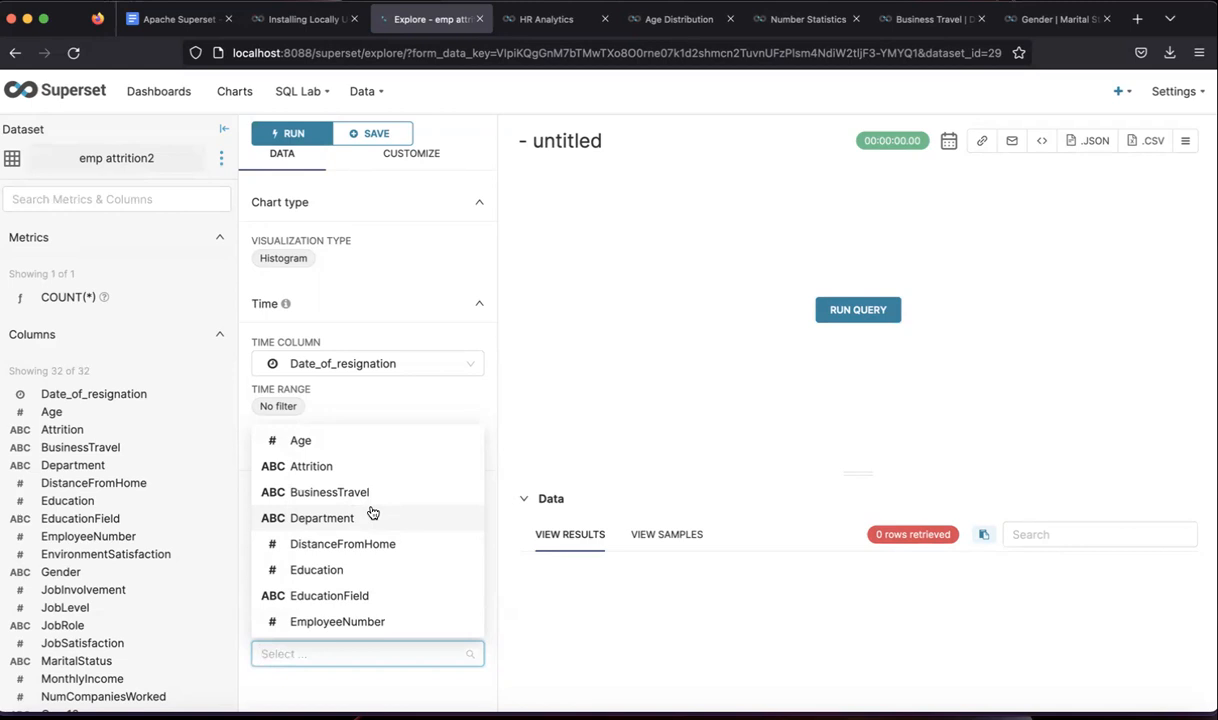
{"action": "left_click", "coordinate": [332, 520]}
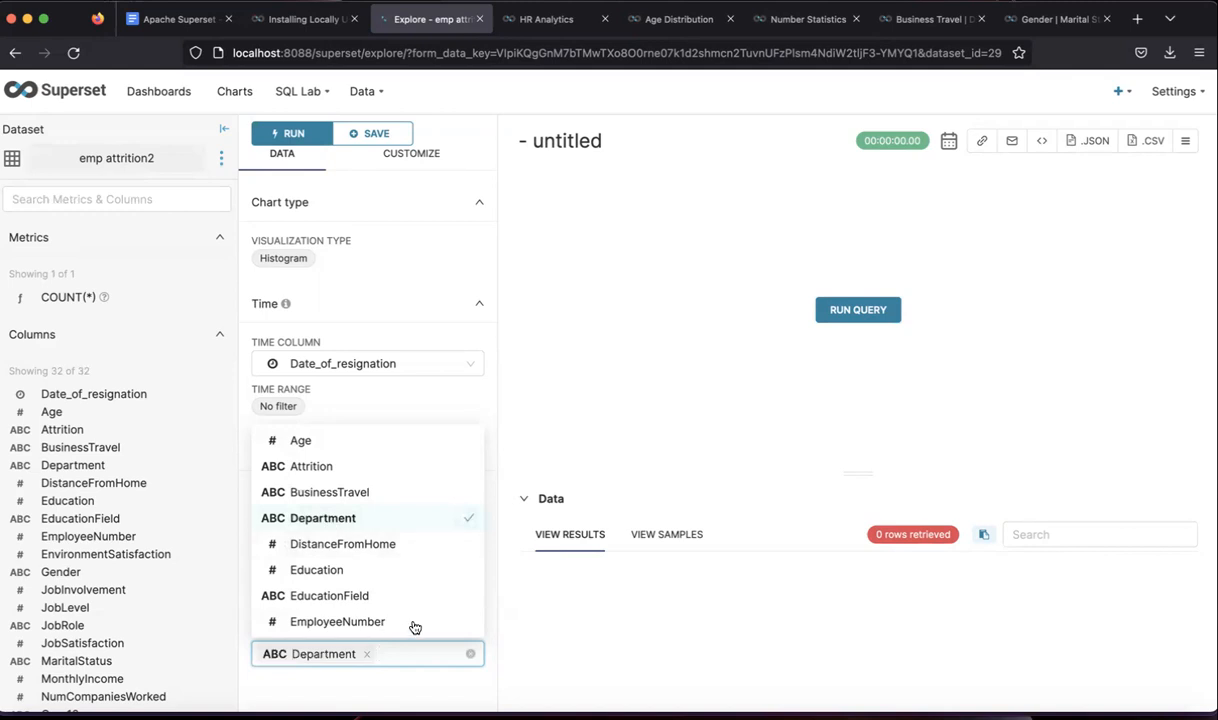
{"action": "left_click", "coordinate": [491, 628]}
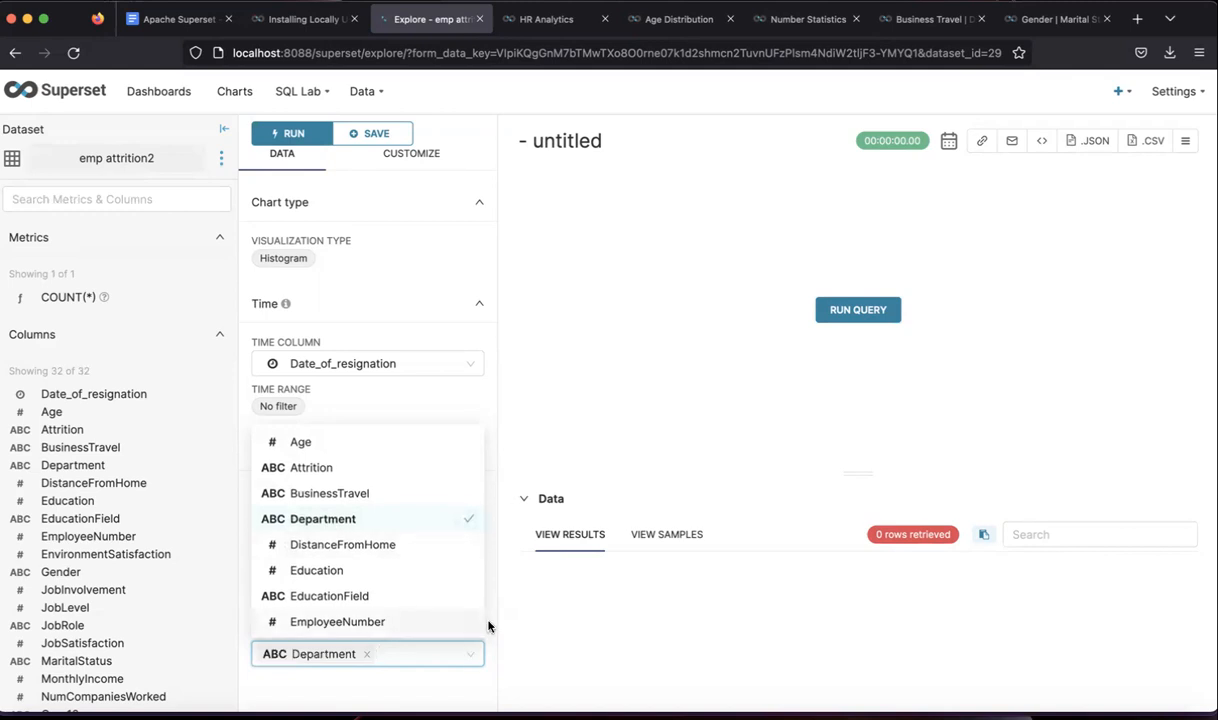
{"action": "left_click", "coordinate": [848, 312]}
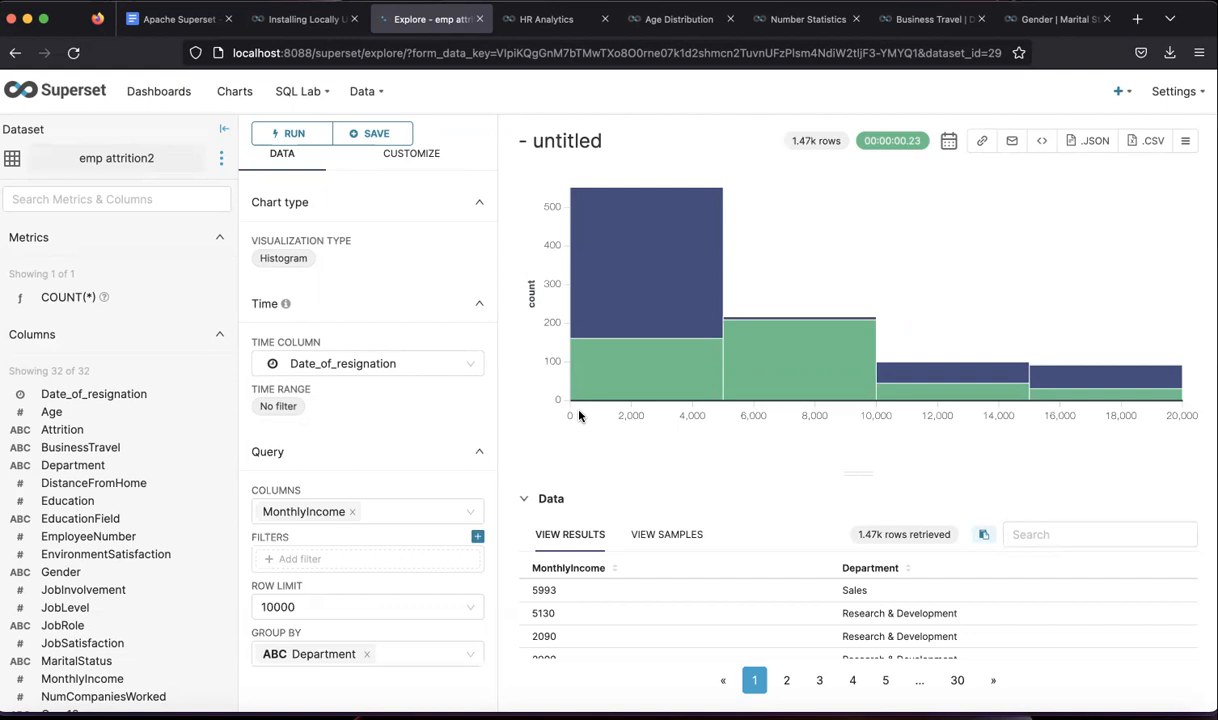
- Turn on the legend for Human_Resources, Research_Development and Sales in the Customize options
{"action": "mouse_move", "coordinate": [722, 407]}
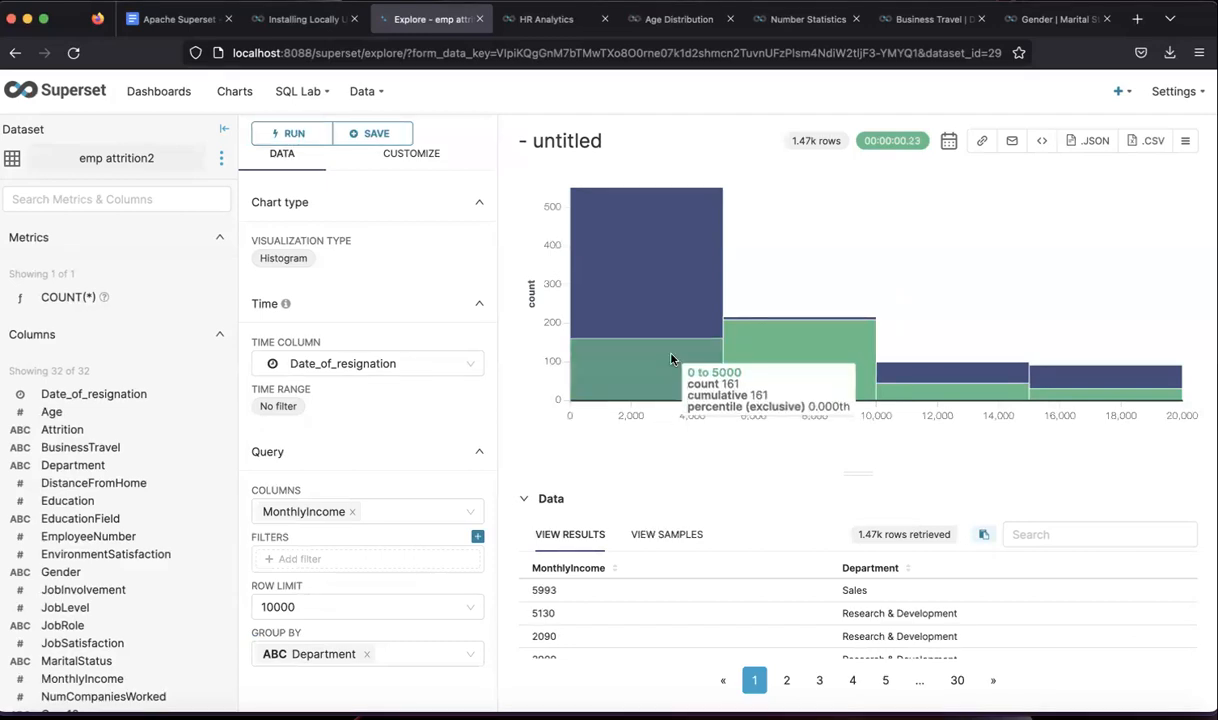
{"action": "mouse_move", "coordinate": [655, 306]}
{"action": "mouse_move", "coordinate": [645, 349]}
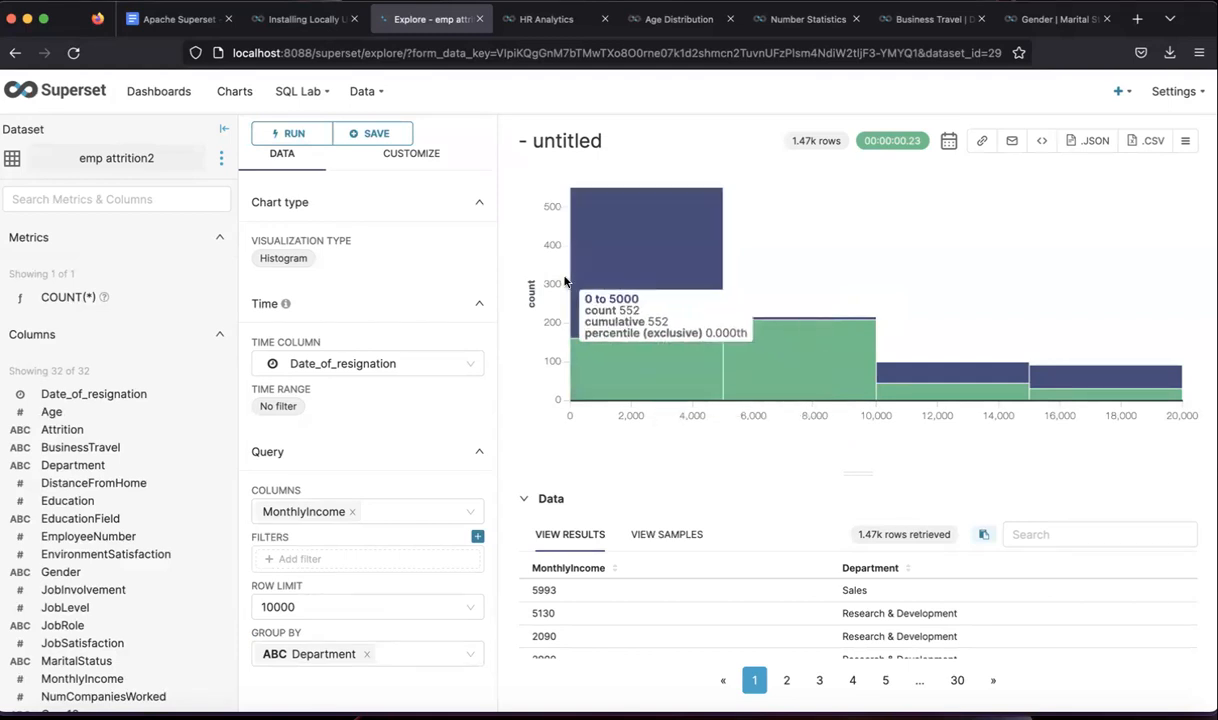
{"action": "left_click", "coordinate": [432, 163]}
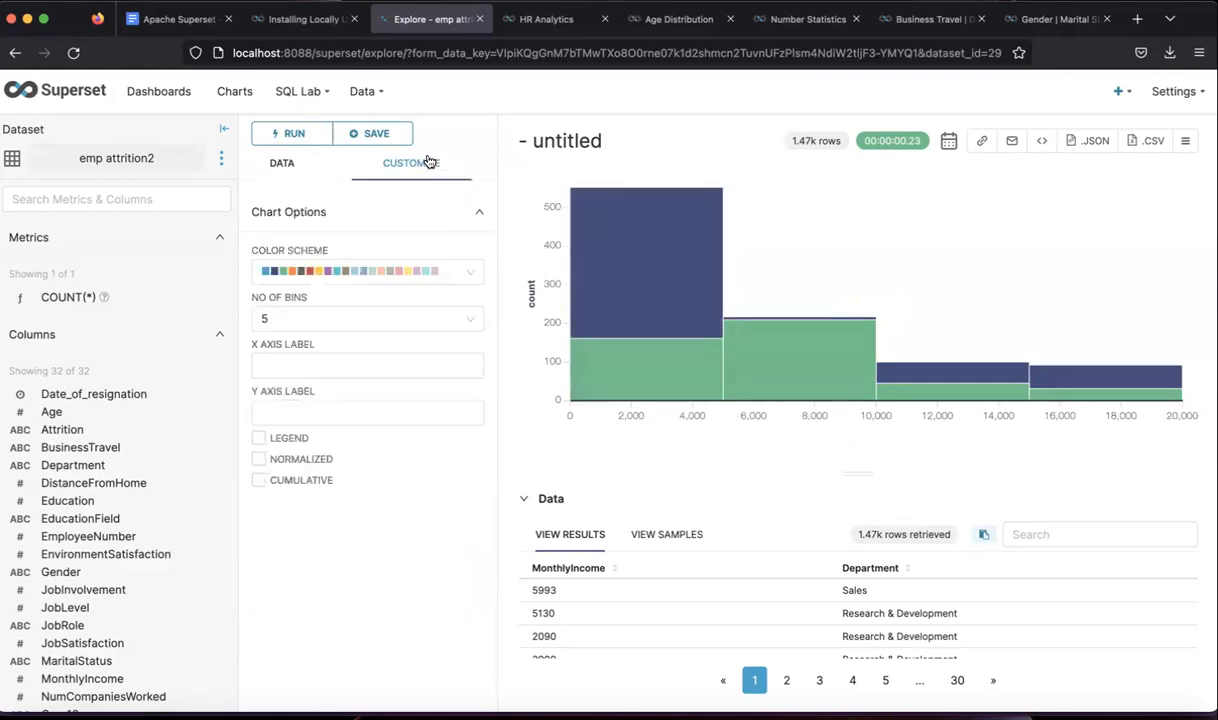
{"action": "left_click", "coordinate": [259, 439]}
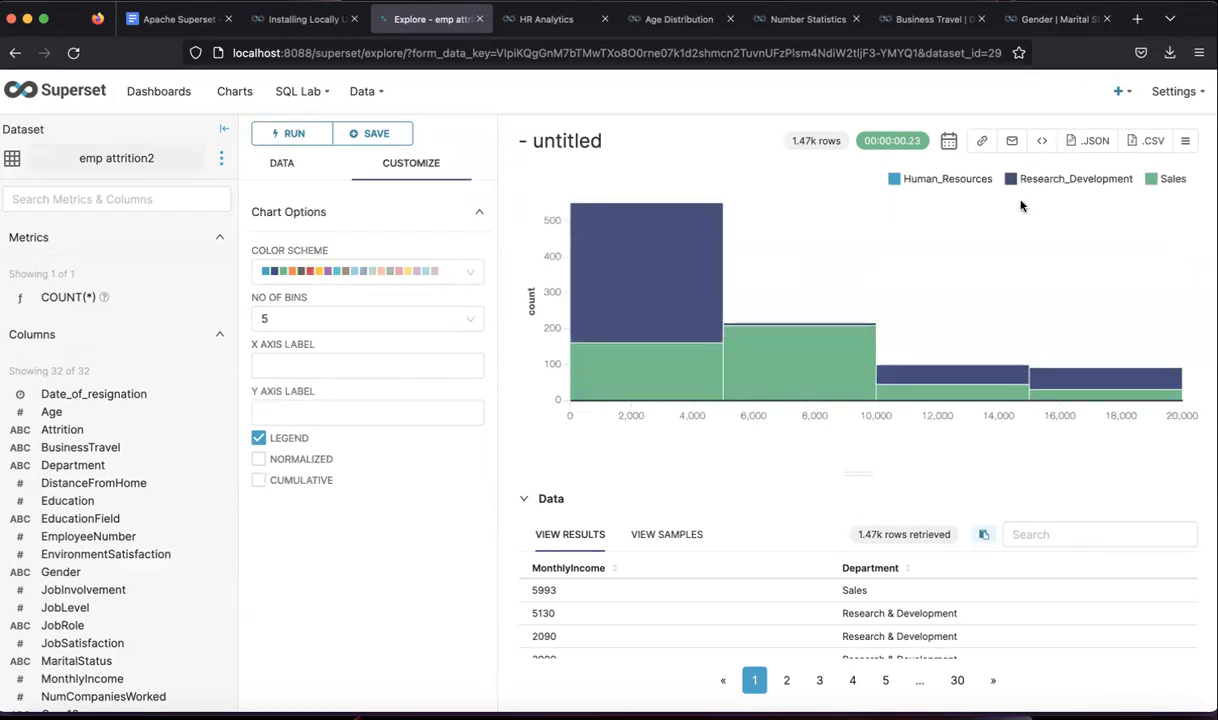
{"action": "mouse_move", "coordinate": [770, 328]}
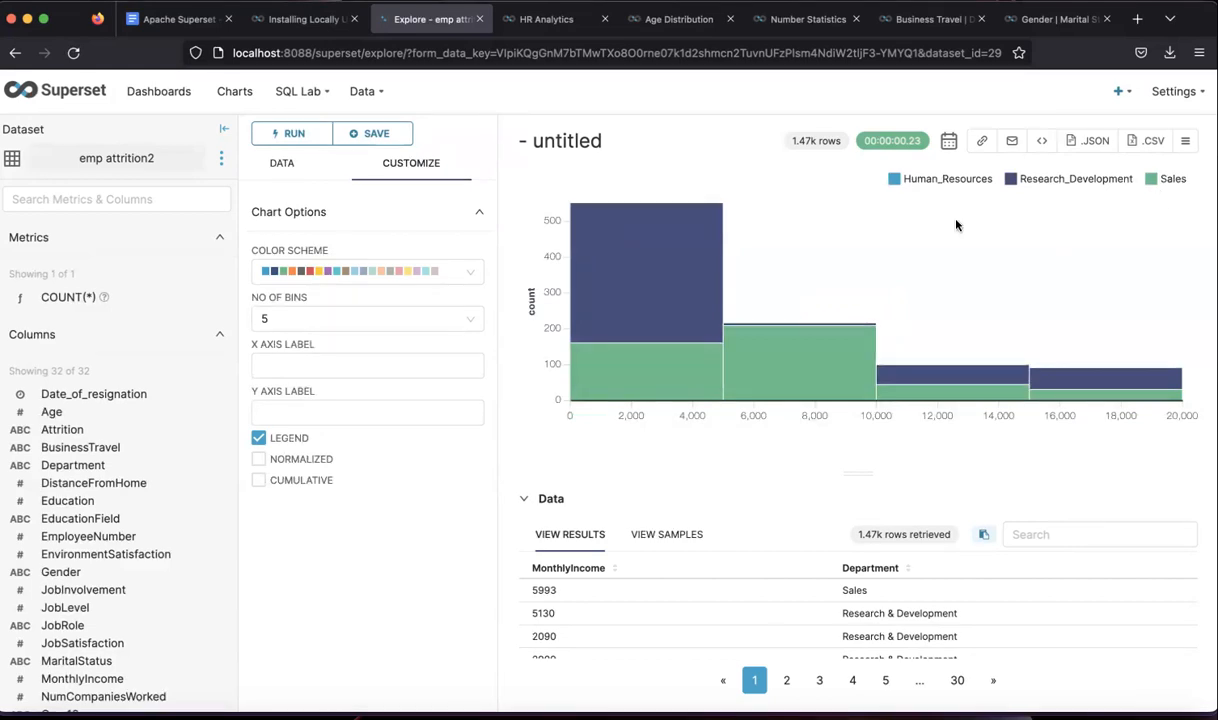
{"action": "mouse_move", "coordinate": [704, 256]}
{"action": "mouse_move", "coordinate": [961, 384]}
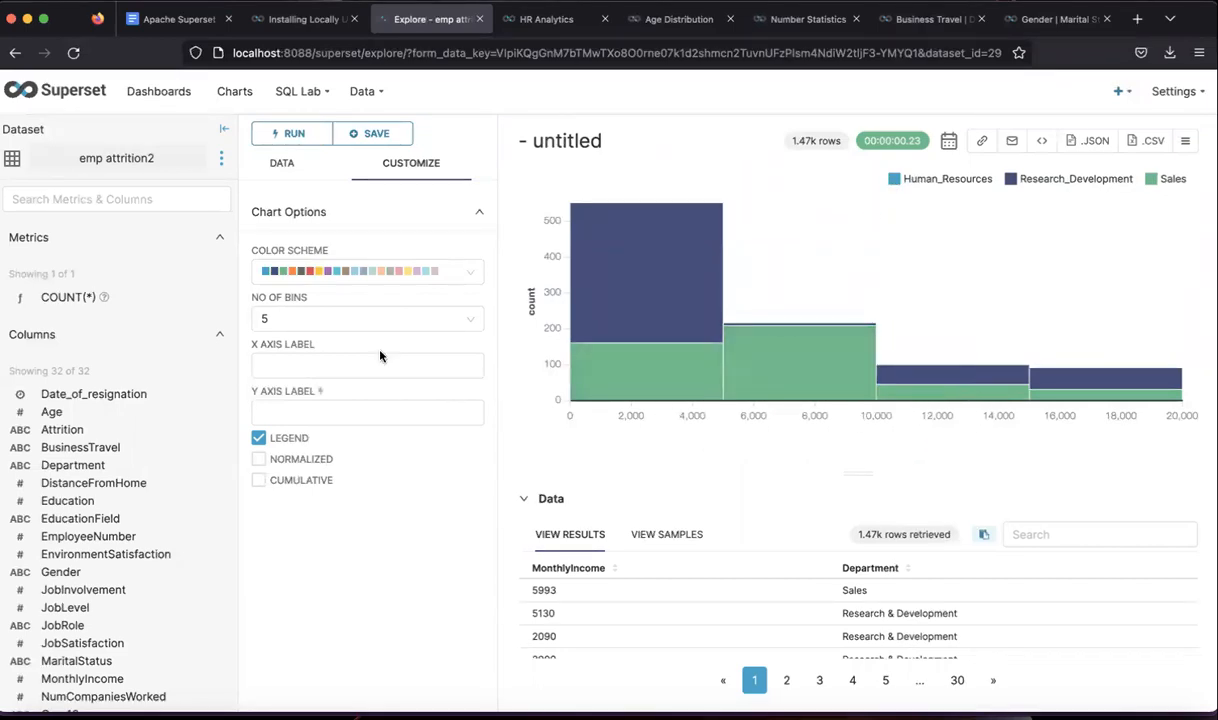
- Compare the histogram at 25, 50, 75, 100 and 150 bins
{"action": "left_click", "coordinate": [315, 320]}
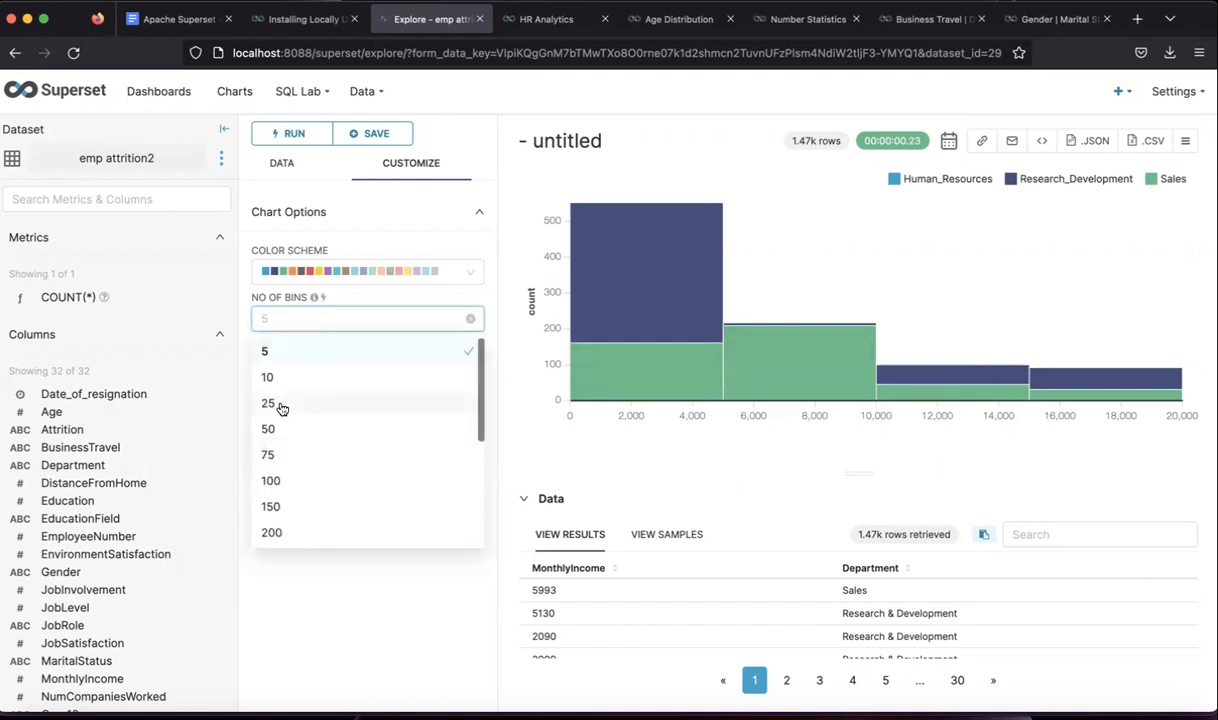
{"action": "left_click", "coordinate": [268, 403]}
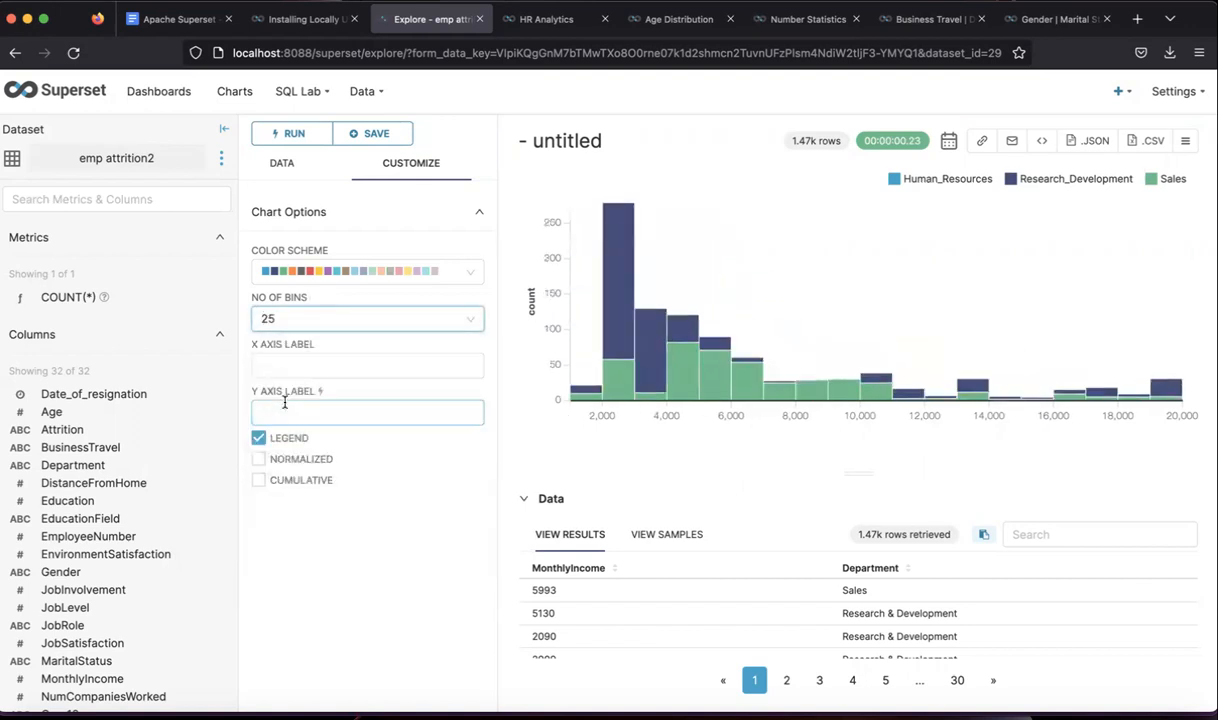
{"action": "left_click", "coordinate": [338, 318]}
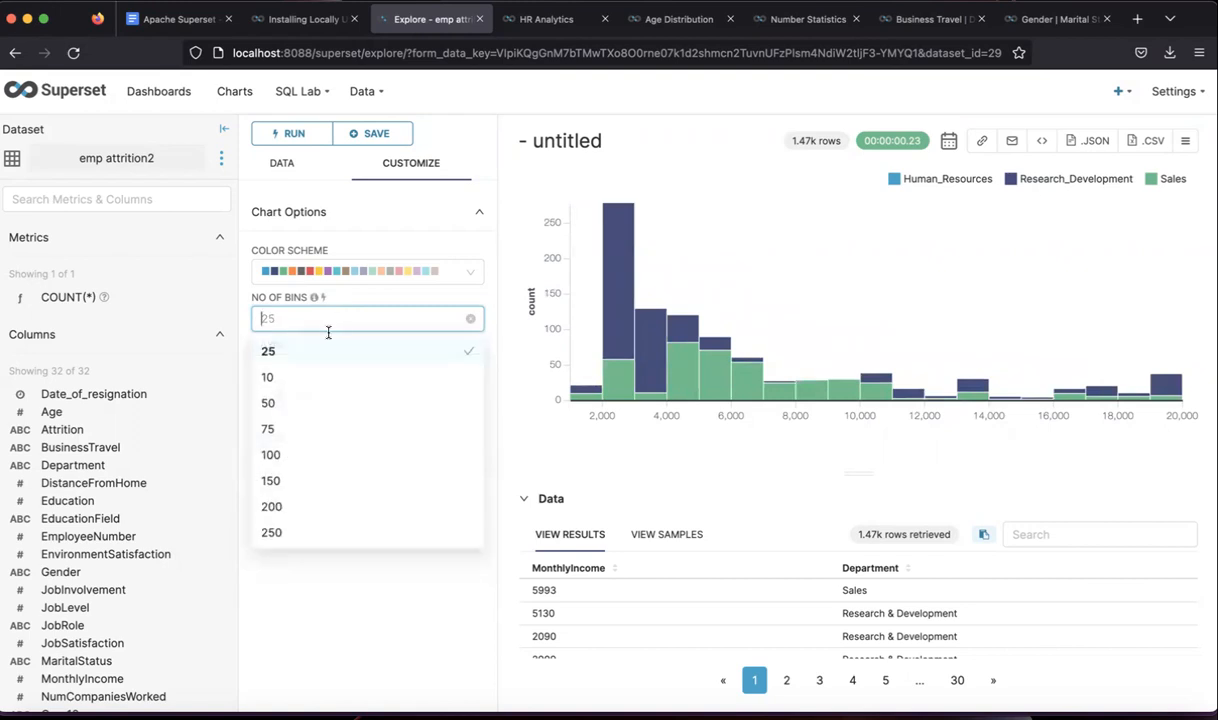
{"action": "left_click", "coordinate": [302, 402]}
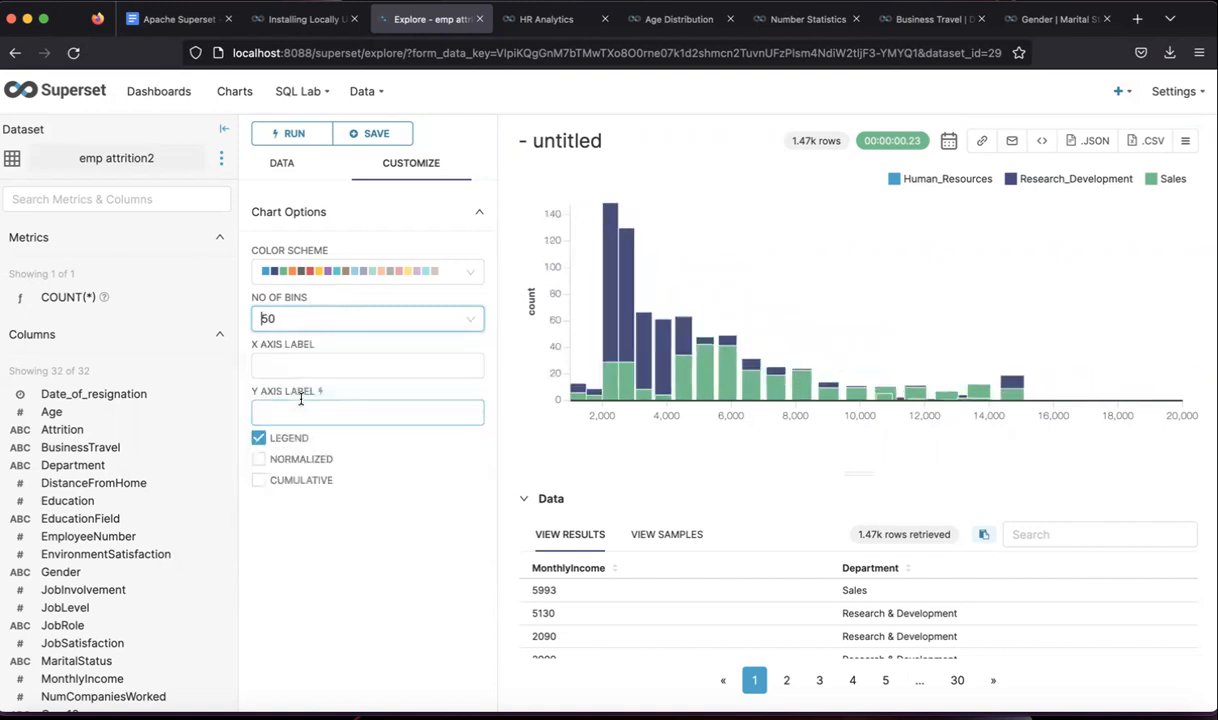
{"action": "left_click", "coordinate": [340, 318]}
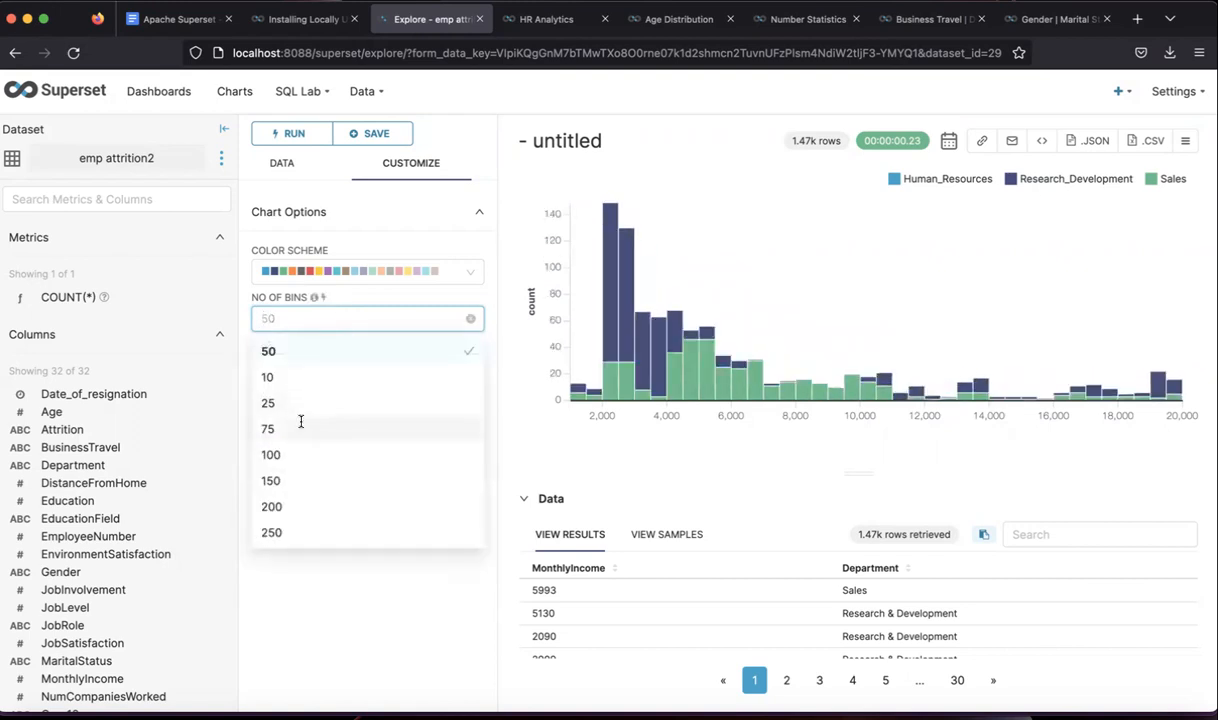
{"action": "left_click", "coordinate": [303, 428]}
{"action": "left_click", "coordinate": [346, 320]}
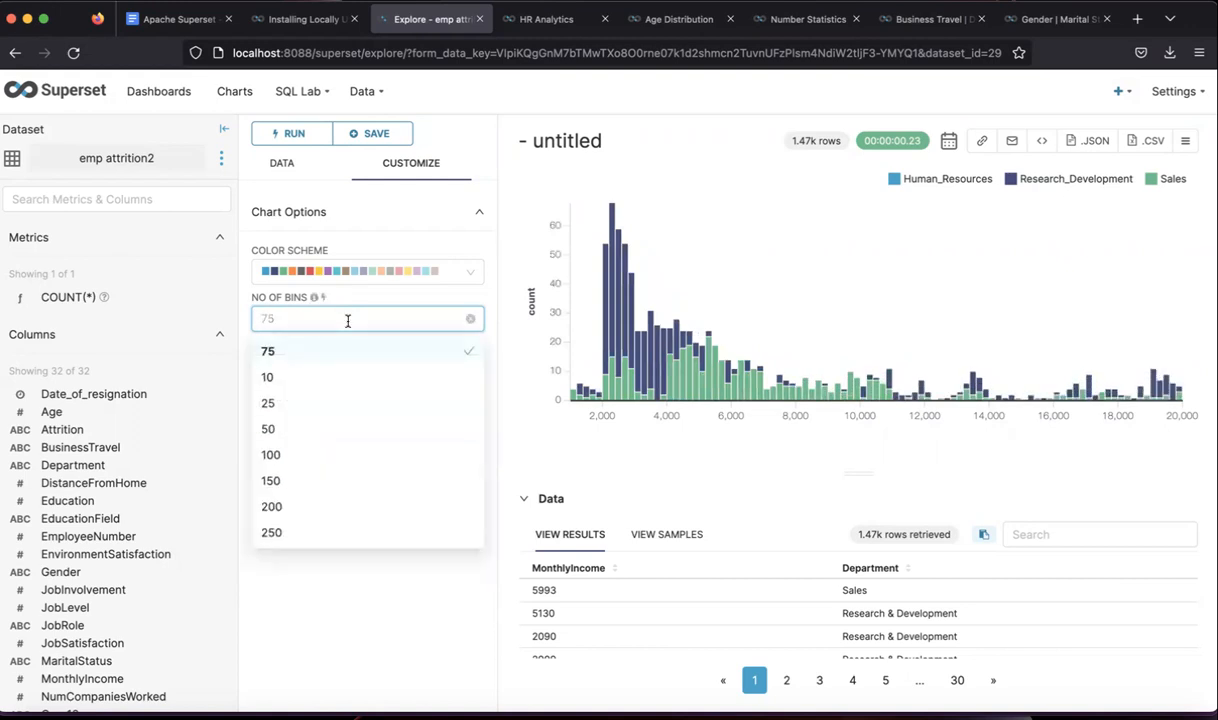
{"action": "left_click", "coordinate": [299, 464]}
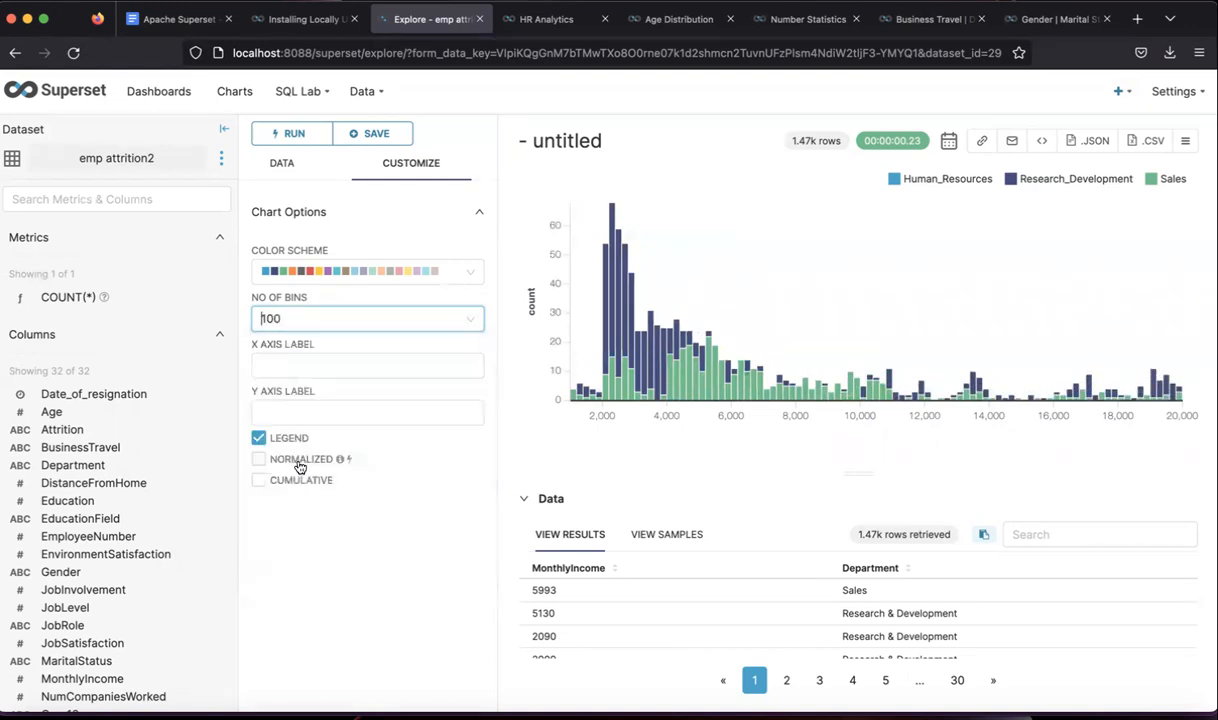
{"action": "left_click", "coordinate": [357, 318]}
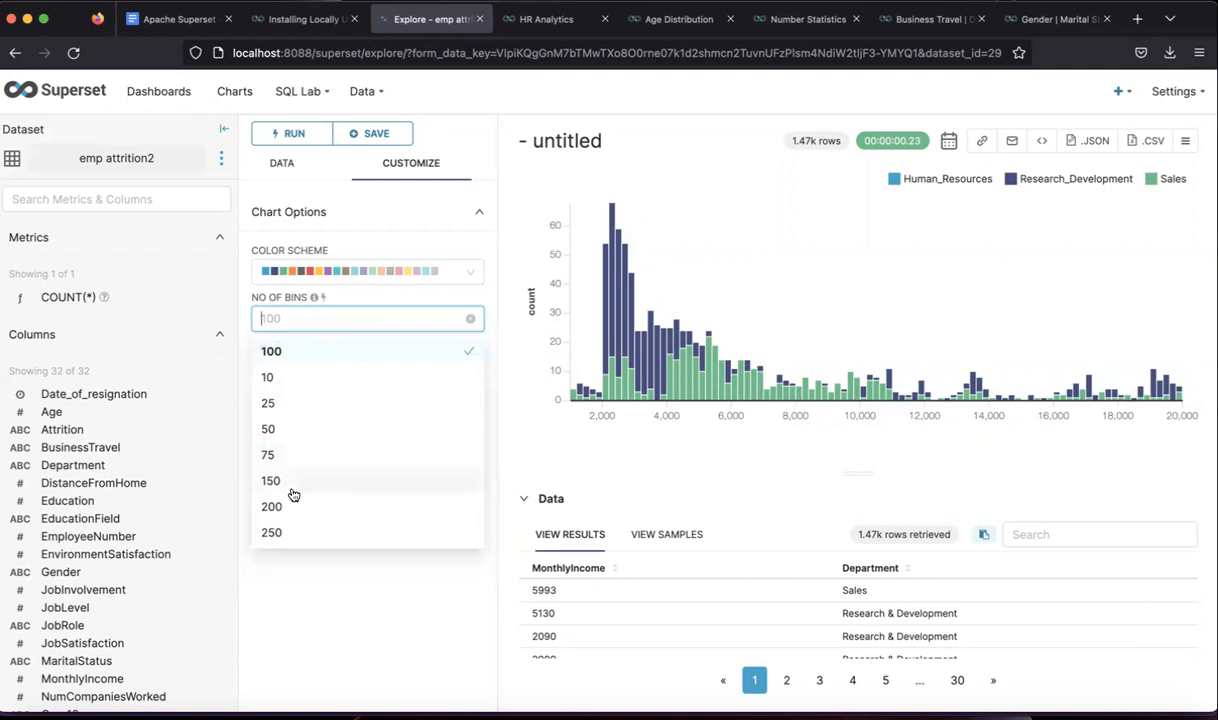
{"action": "left_click", "coordinate": [293, 492]}
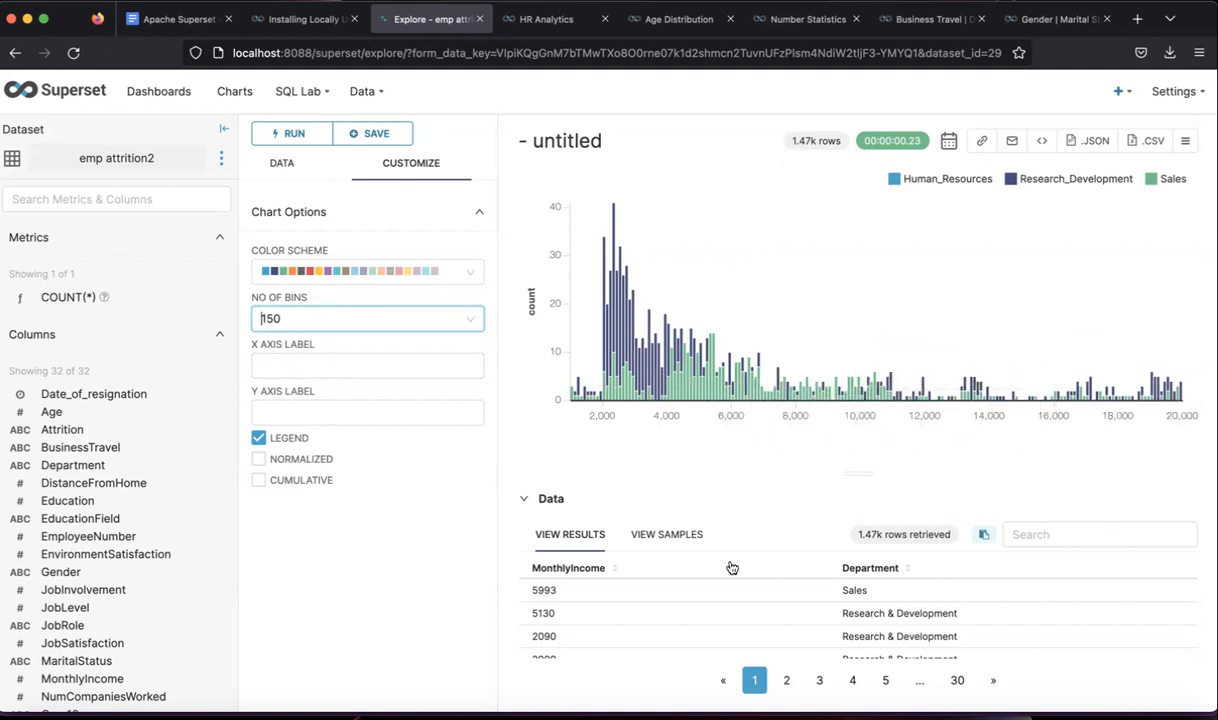
- Settle on 50 bins for the MonthlyIncome histogram
{"action": "scroll", "coordinate": [775, 620], "scroll_direction": "down", "scroll_amount": 5}
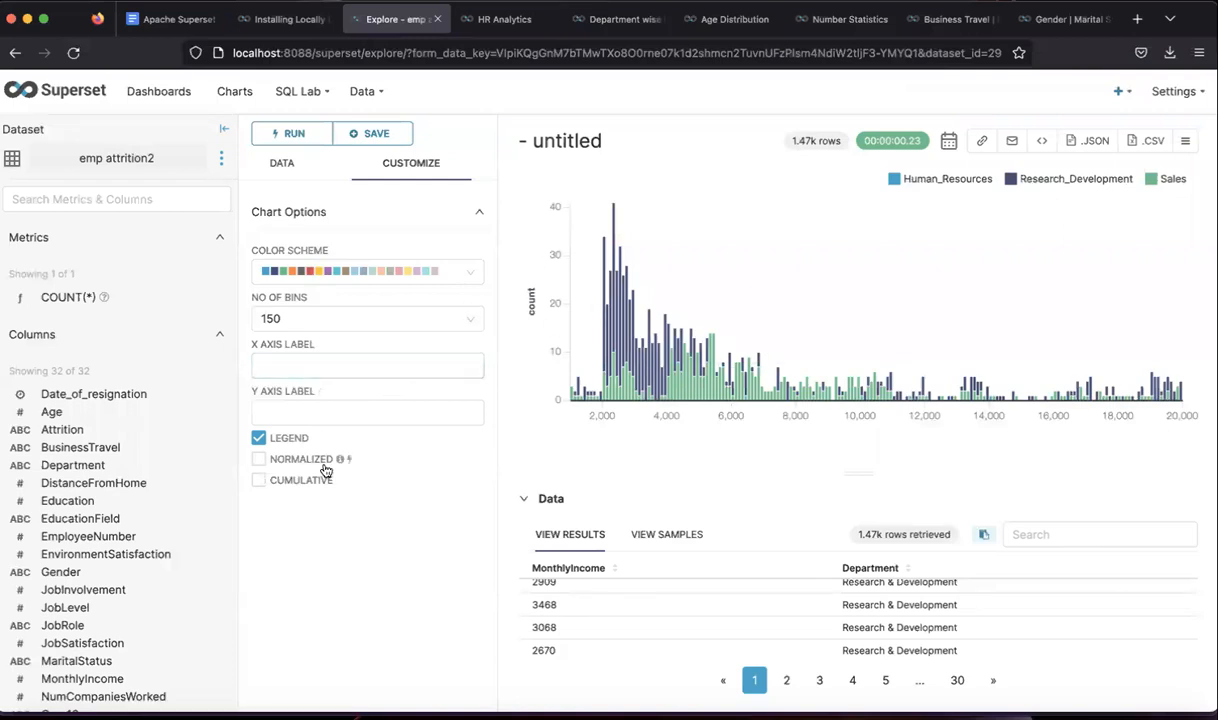
{"action": "left_click", "coordinate": [321, 320]}
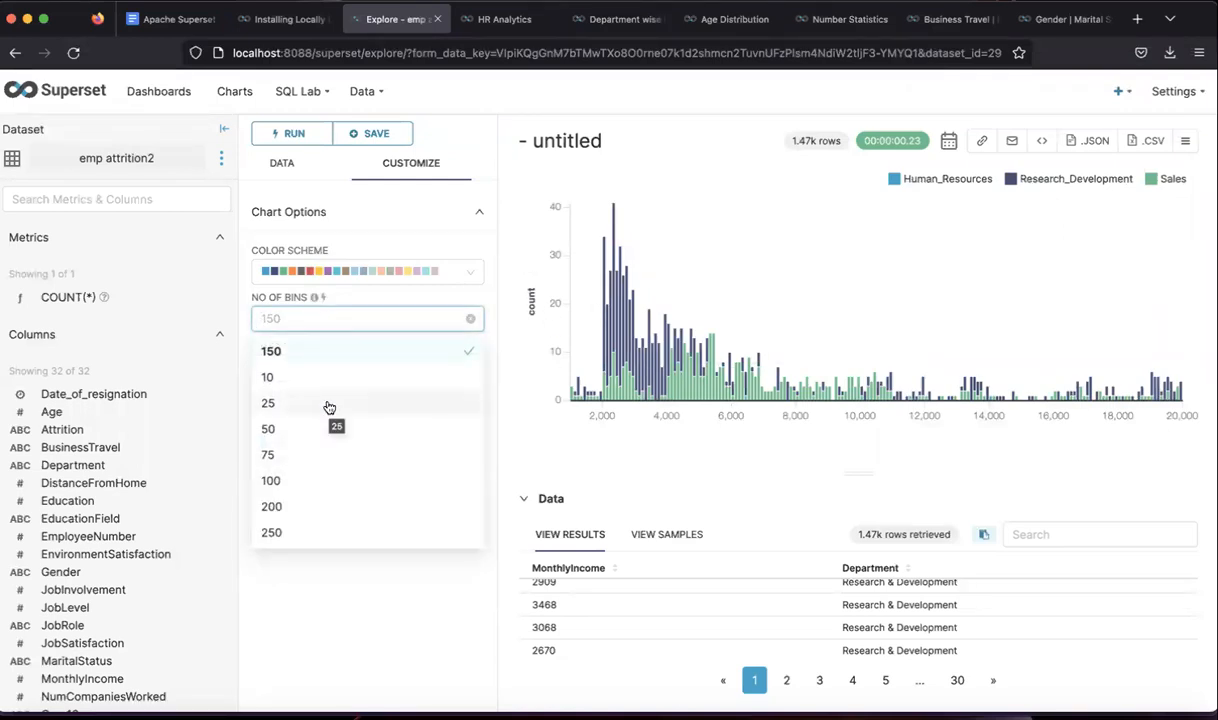
{"action": "left_click", "coordinate": [282, 431]}
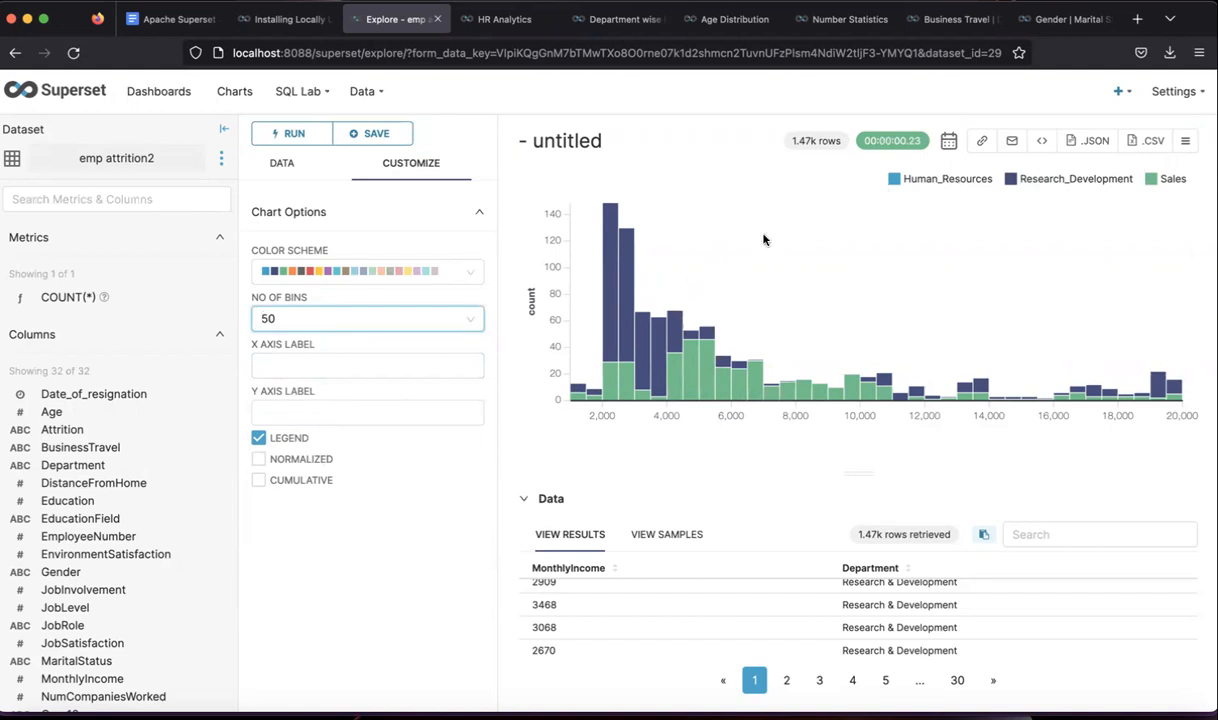
- Toggle the legend off and on, then normalize the histogram to show density
{"action": "left_click", "coordinate": [258, 438]}
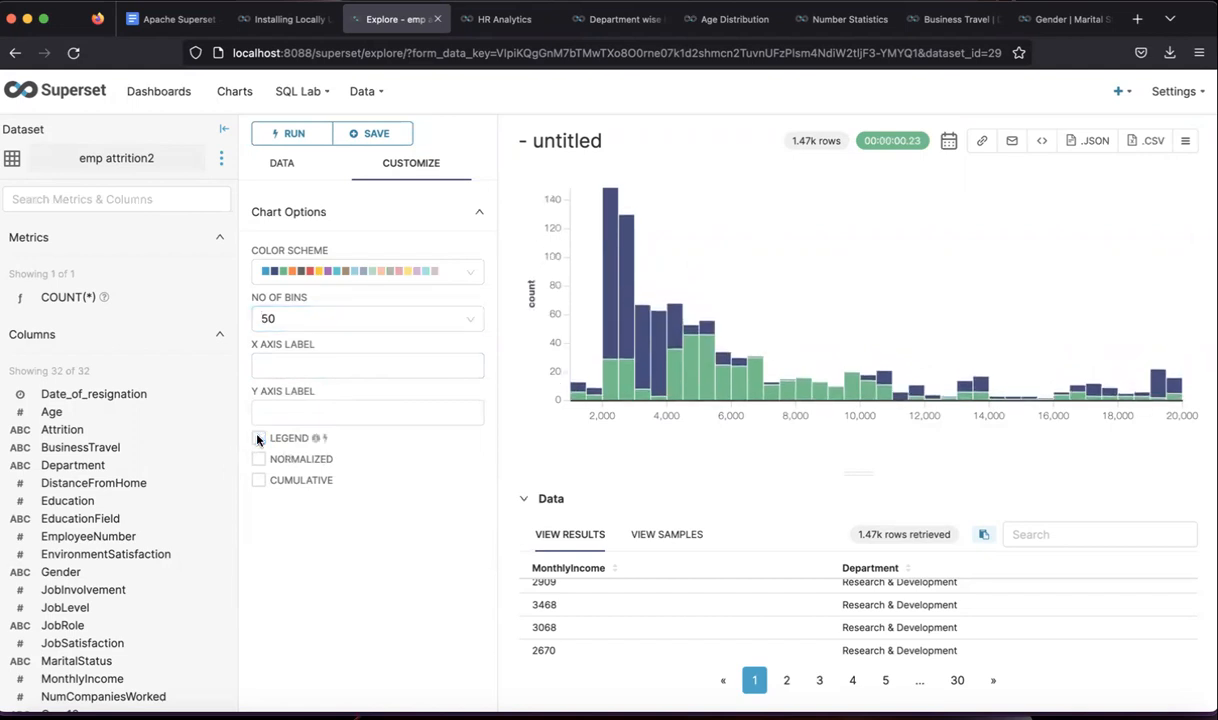
{"action": "left_click", "coordinate": [258, 438]}
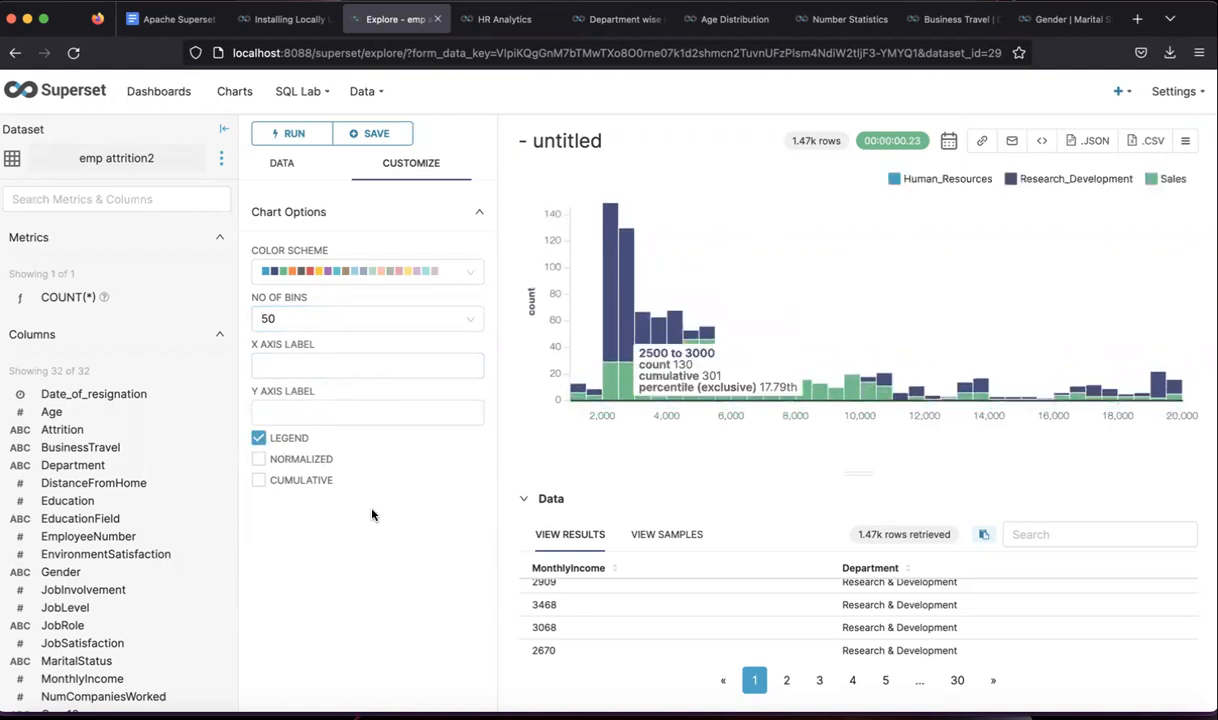
{"action": "left_click", "coordinate": [258, 459]}
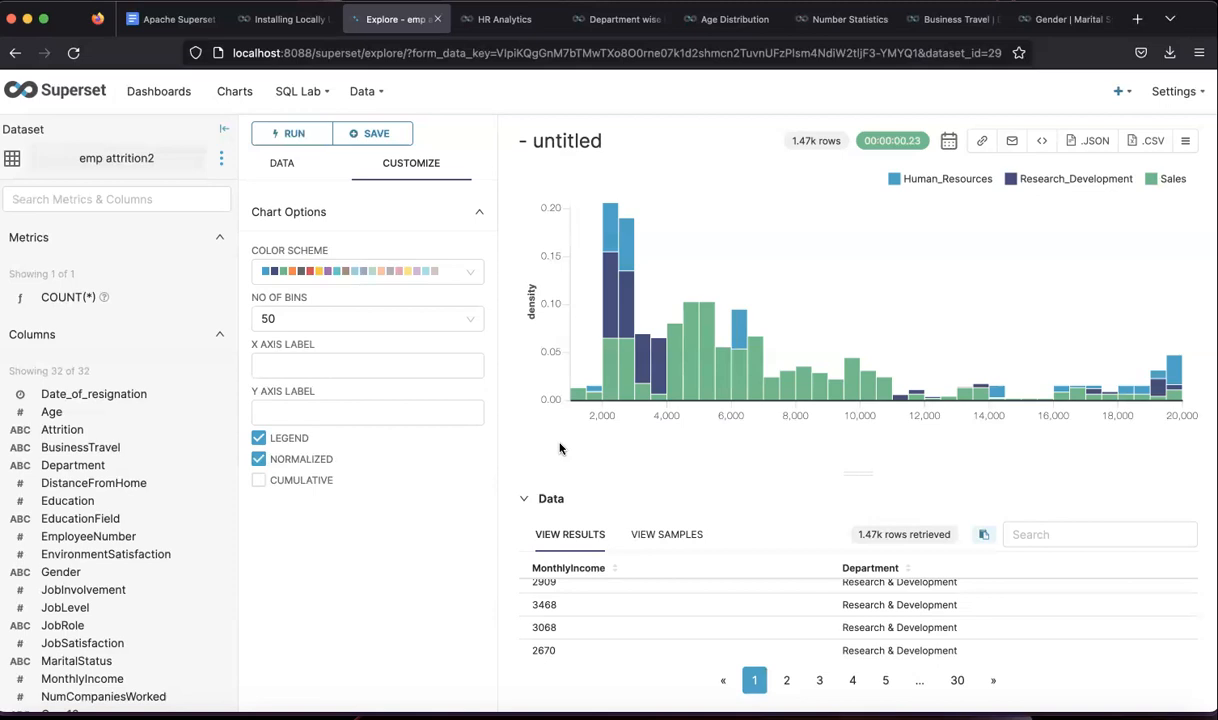
{"action": "left_click", "coordinate": [257, 461]}
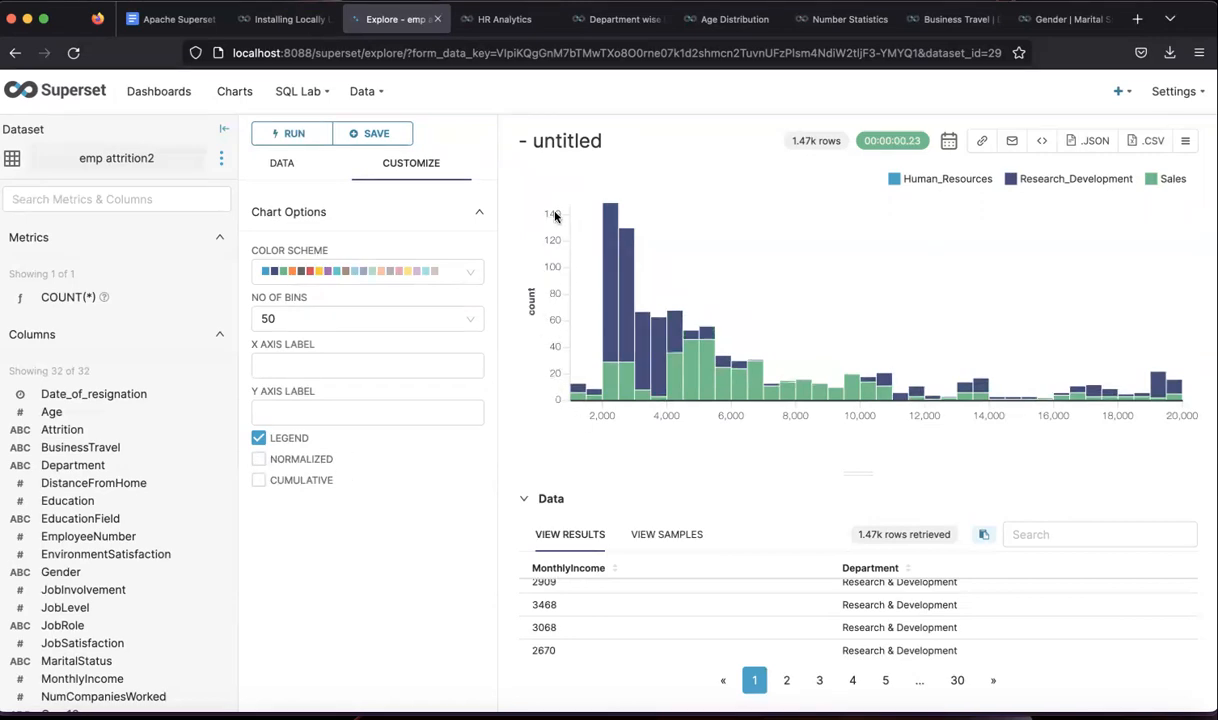
{"action": "left_click", "coordinate": [258, 458]}
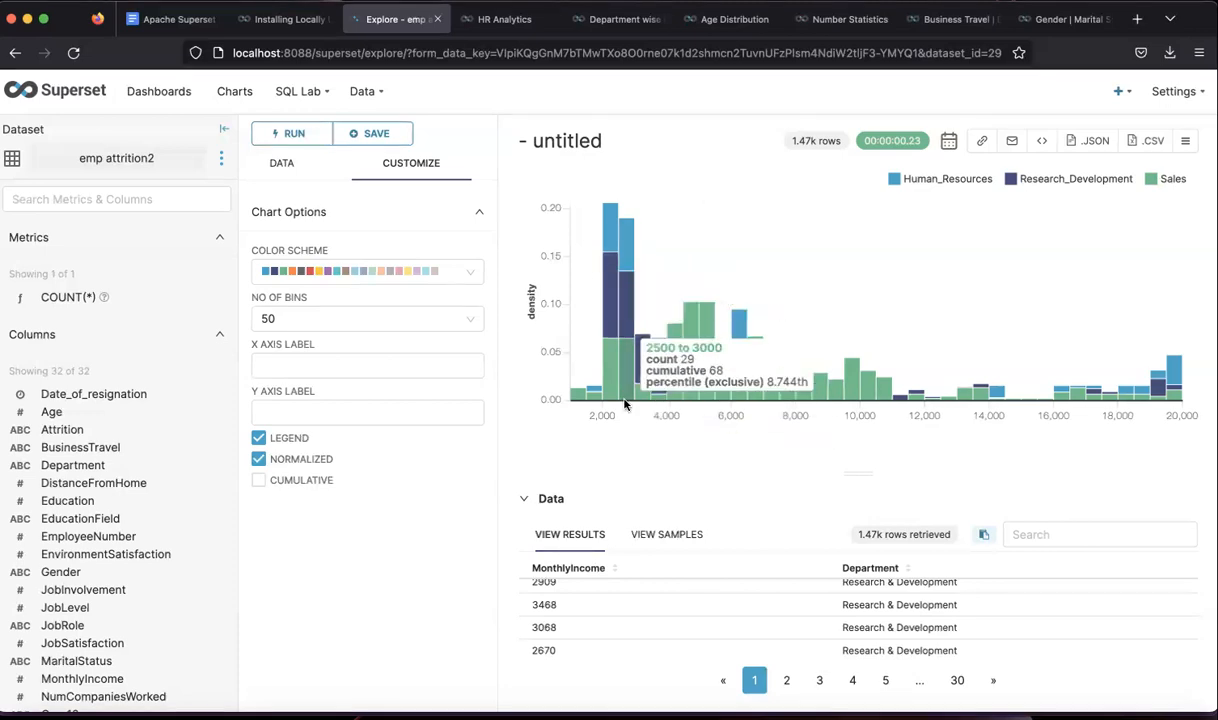
- Title the chart 'Income Distribution wrt Department (Demo)' and bring up the save dialog
{"action": "left_click", "coordinate": [580, 141]}
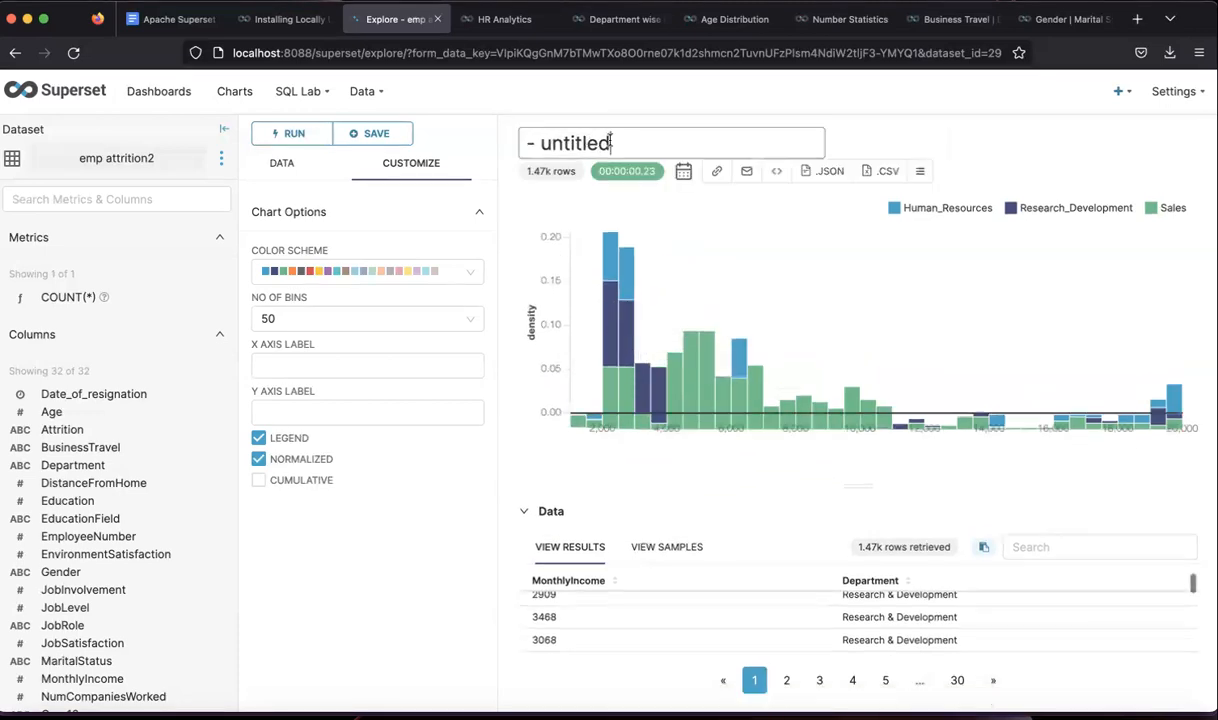
{"action": "key", "text": "BackSpace"}
{"action": "key", "text": "BackSpace"}
{"action": "key", "text": "BackSpace"}
{"action": "key", "text": "BackSpace"}
{"action": "key", "text": "BackSpace"}
{"action": "key", "text": "BackSpace"}
{"action": "key", "text": "BackSpace"}
{"action": "key", "text": "BackSpace"}
{"action": "key", "text": "BackSpace"}
{"action": "key", "text": "BackSpace"}
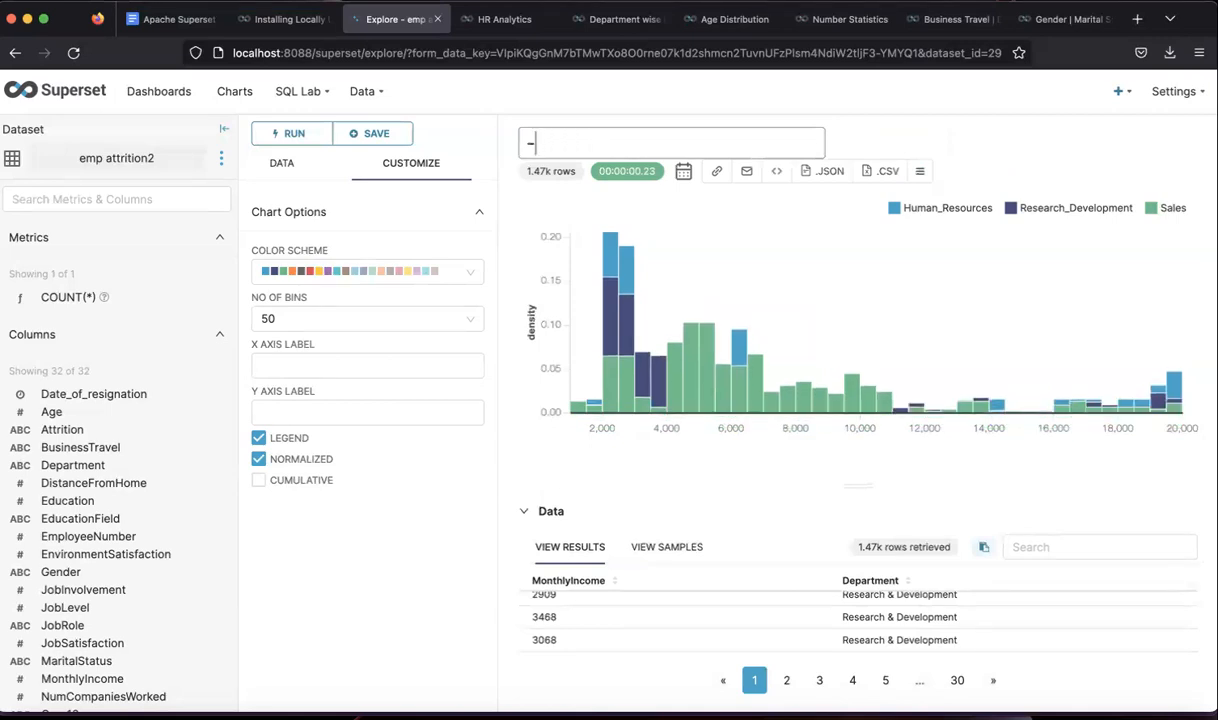
{"action": "type", "text": "Income Distribu"}
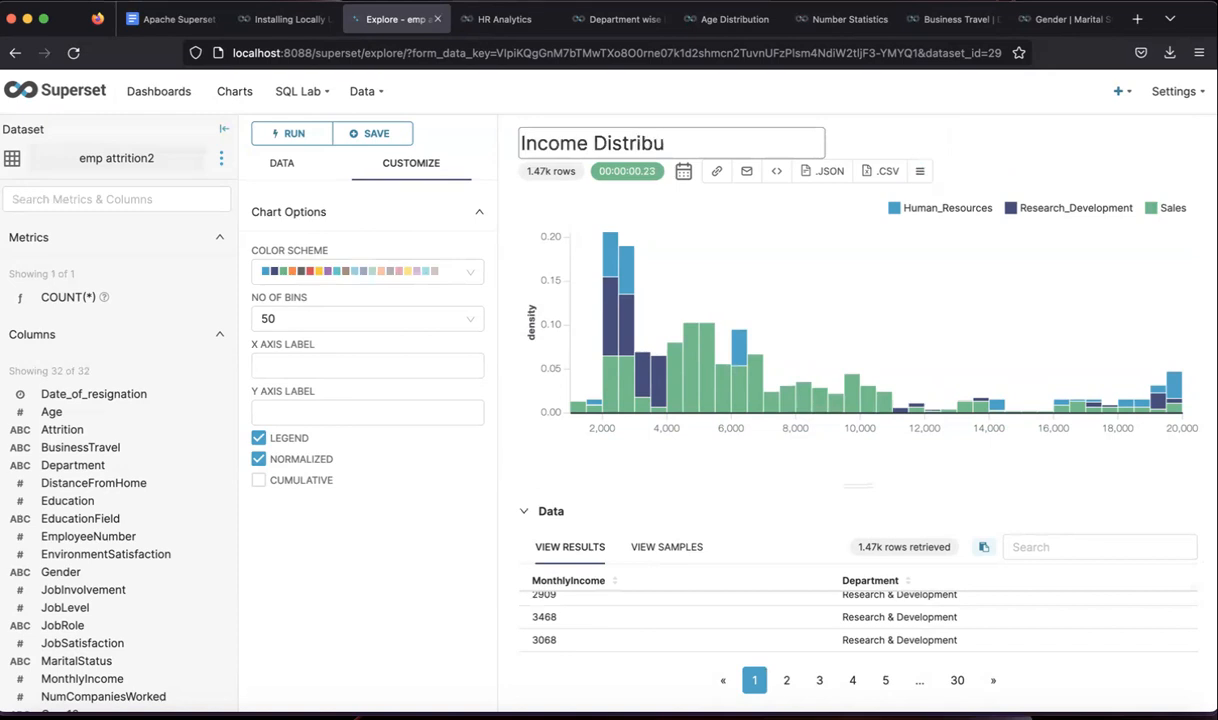
{"action": "type", "text": "tion wrt Departm"}
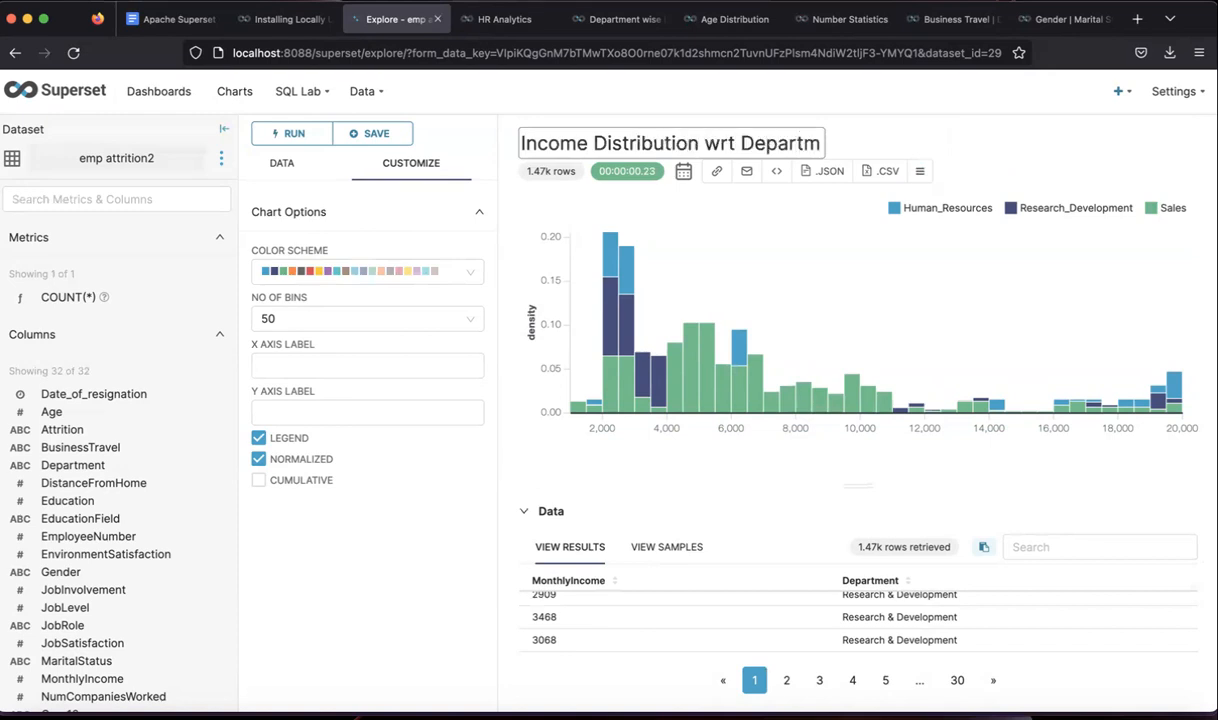
{"action": "type", "text": "ent ()"}
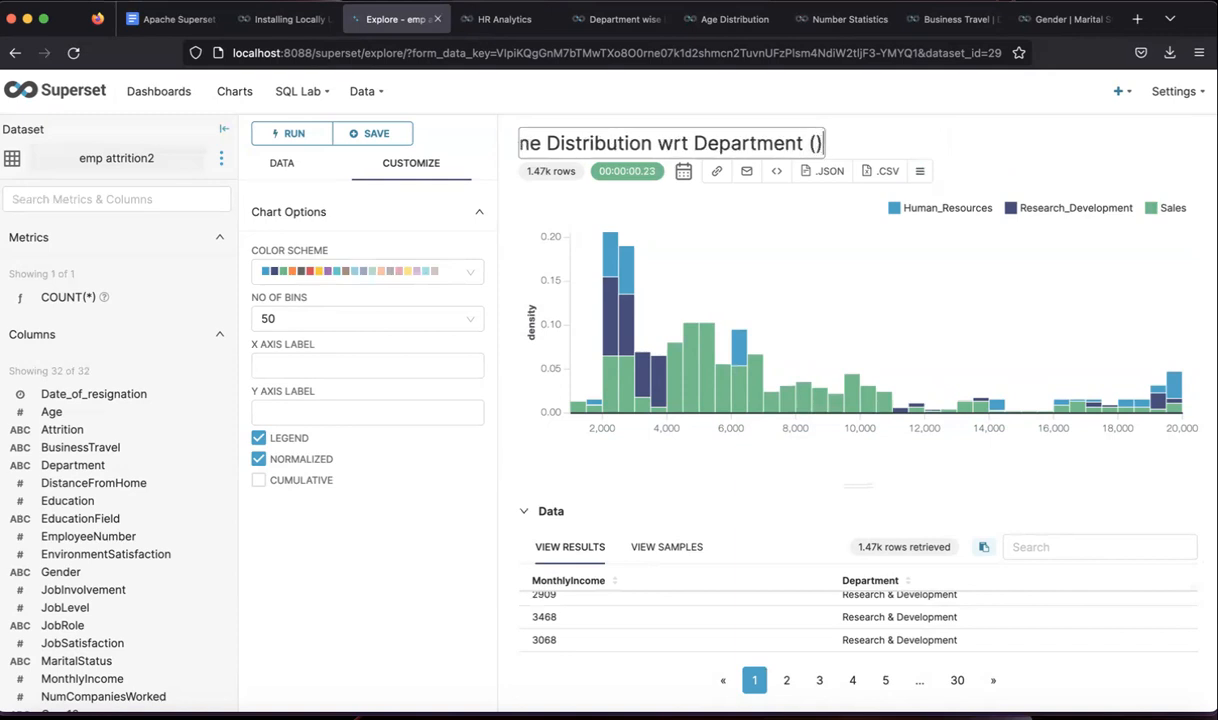
{"action": "type", "text": "Demo"}
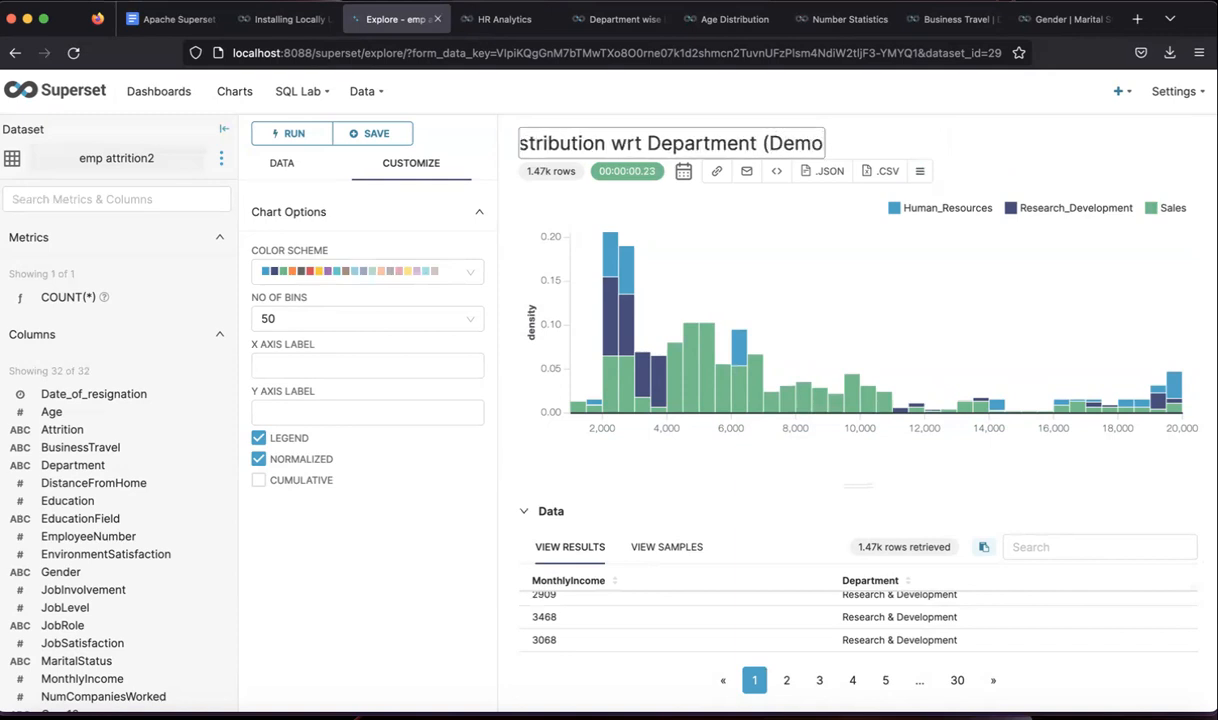
{"action": "key", "text": "Return"}
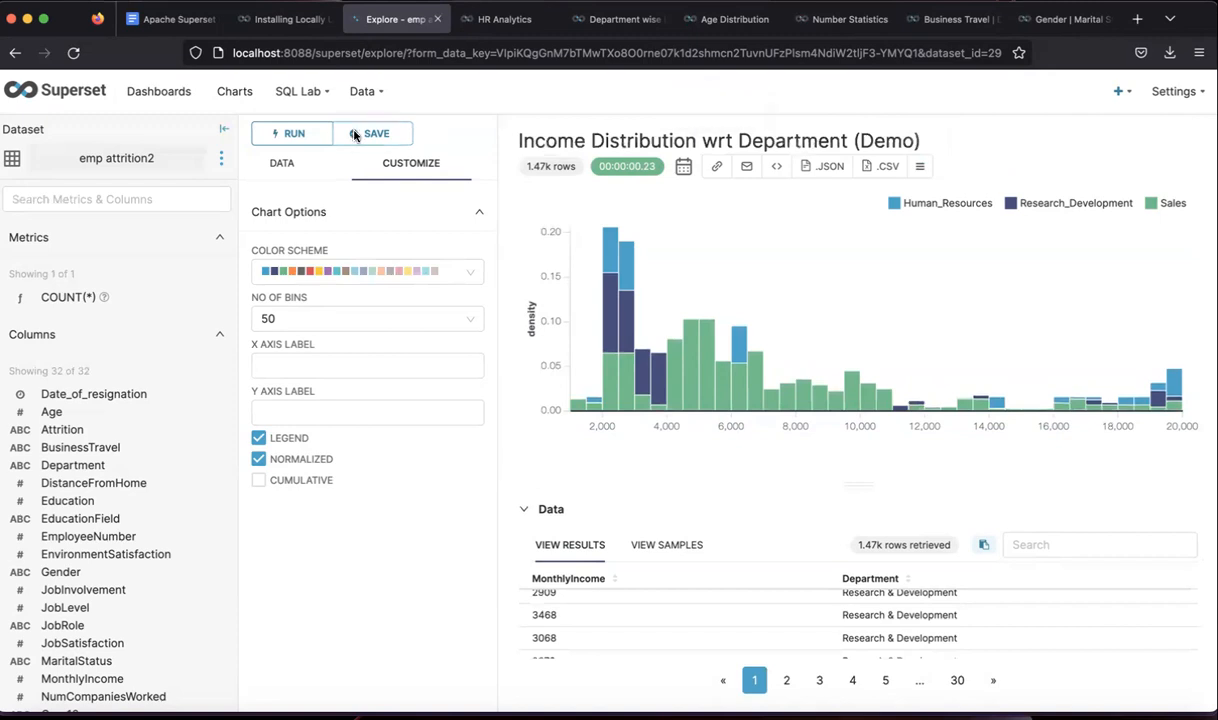
{"action": "left_click", "coordinate": [345, 133]}
- Save the chart onto [ untitled dashboard ]
{"action": "left_click", "coordinate": [557, 348]}
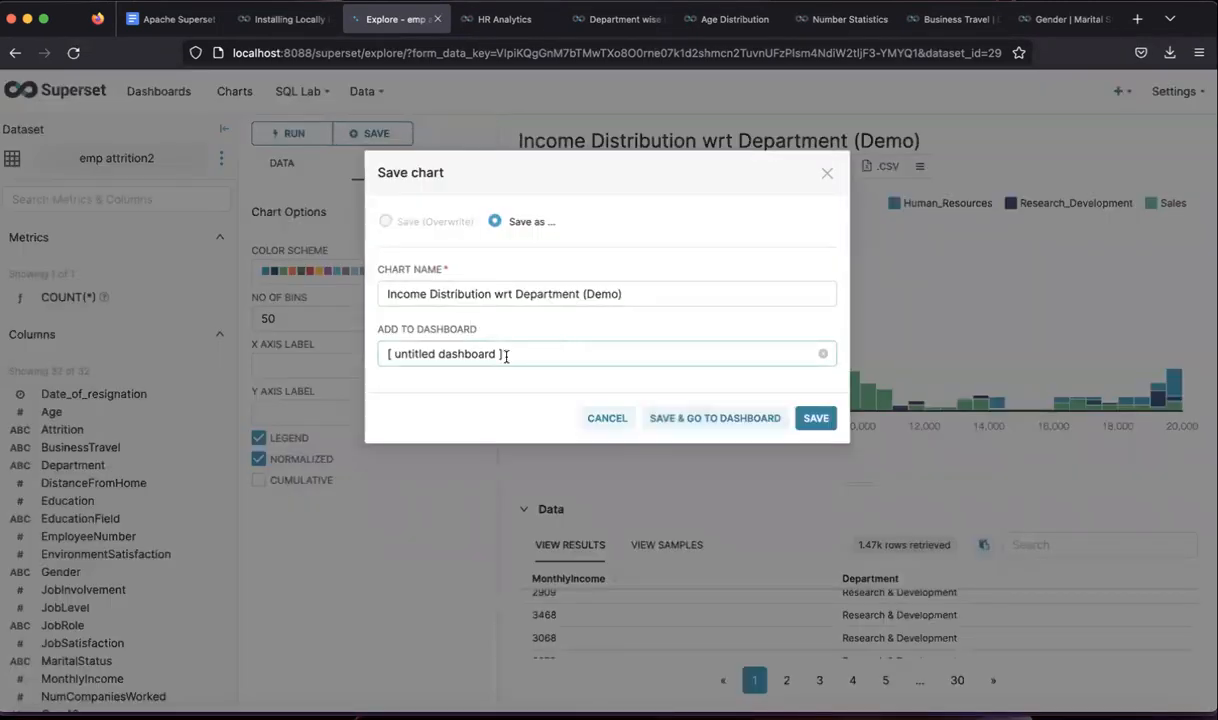
{"action": "left_click", "coordinate": [816, 418]}
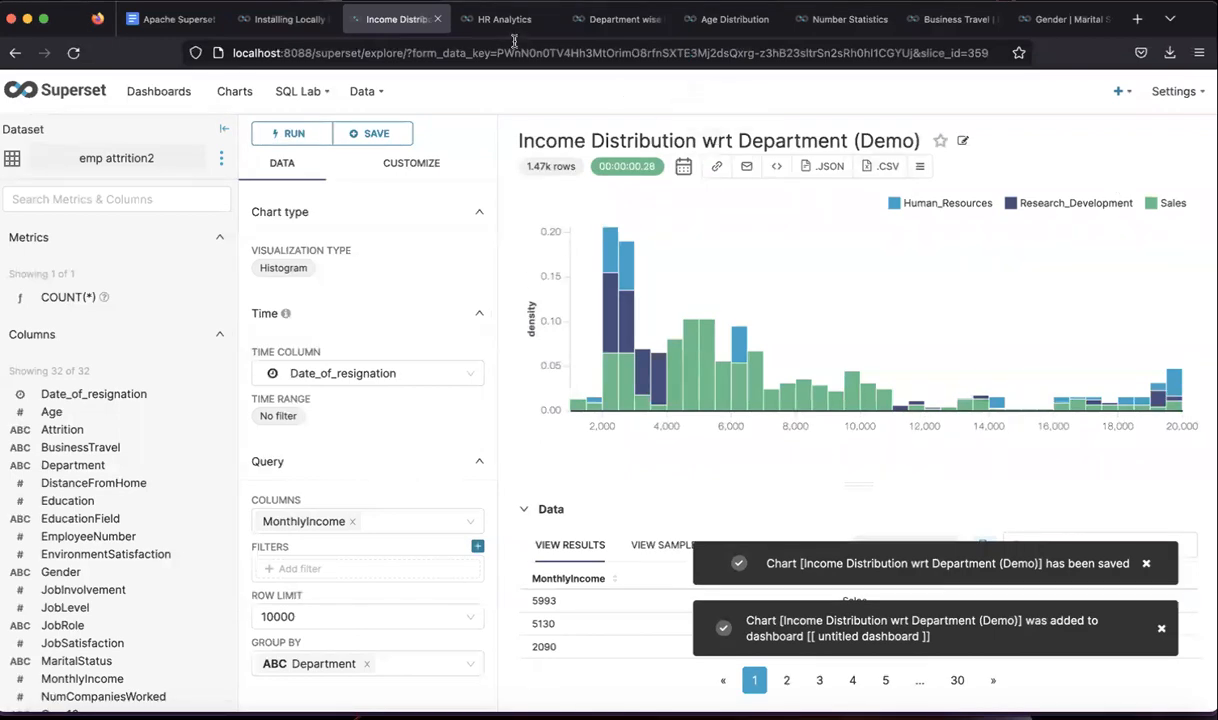
{"action": "left_click", "coordinate": [488, 21]}
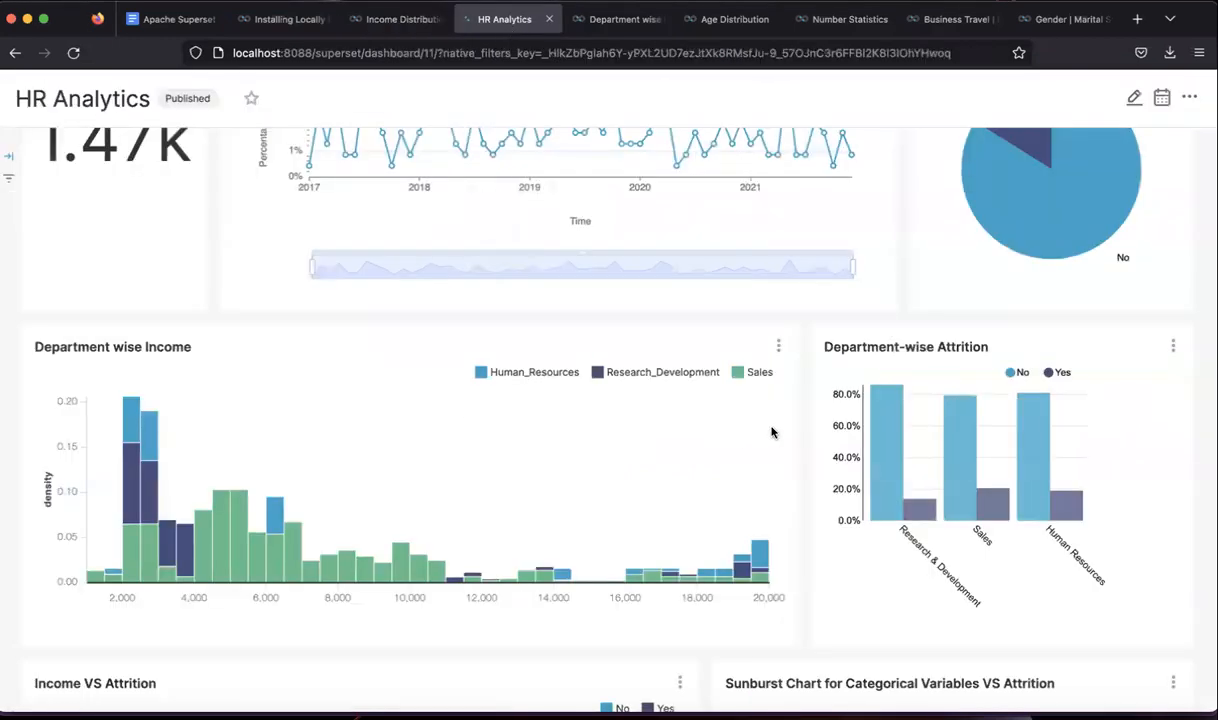
{"action": "mouse_move", "coordinate": [970, 468]}
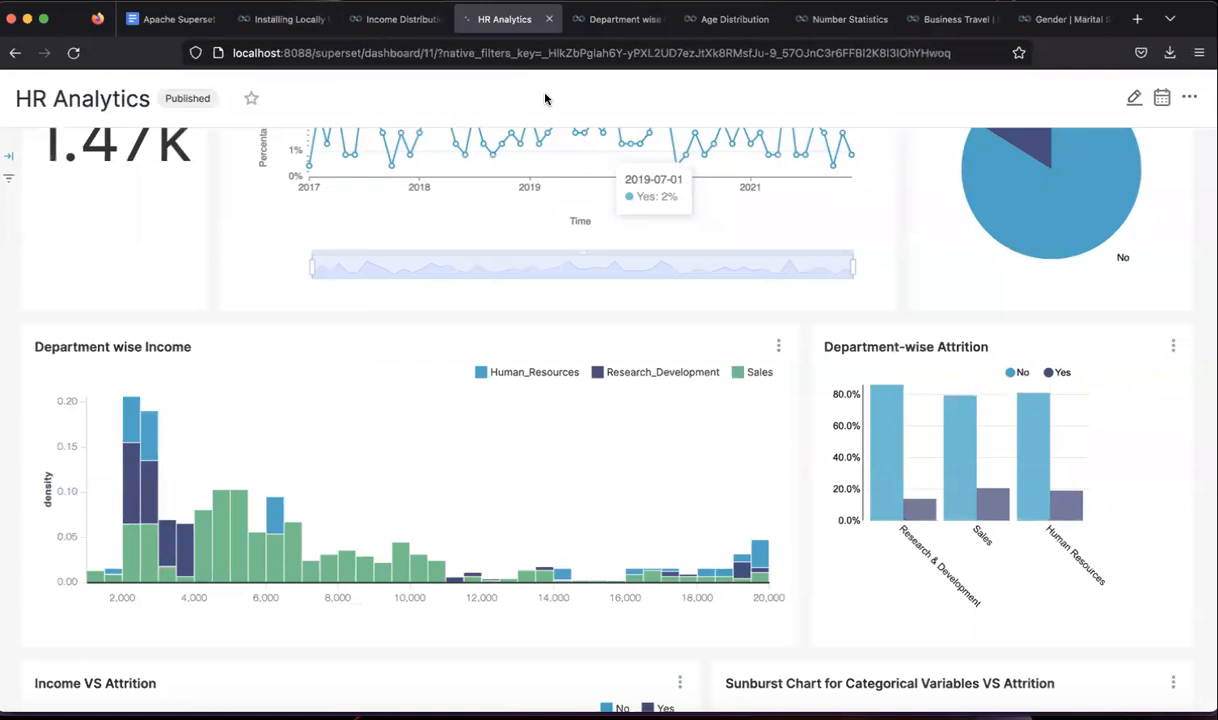
{"action": "left_click", "coordinate": [416, 22]}
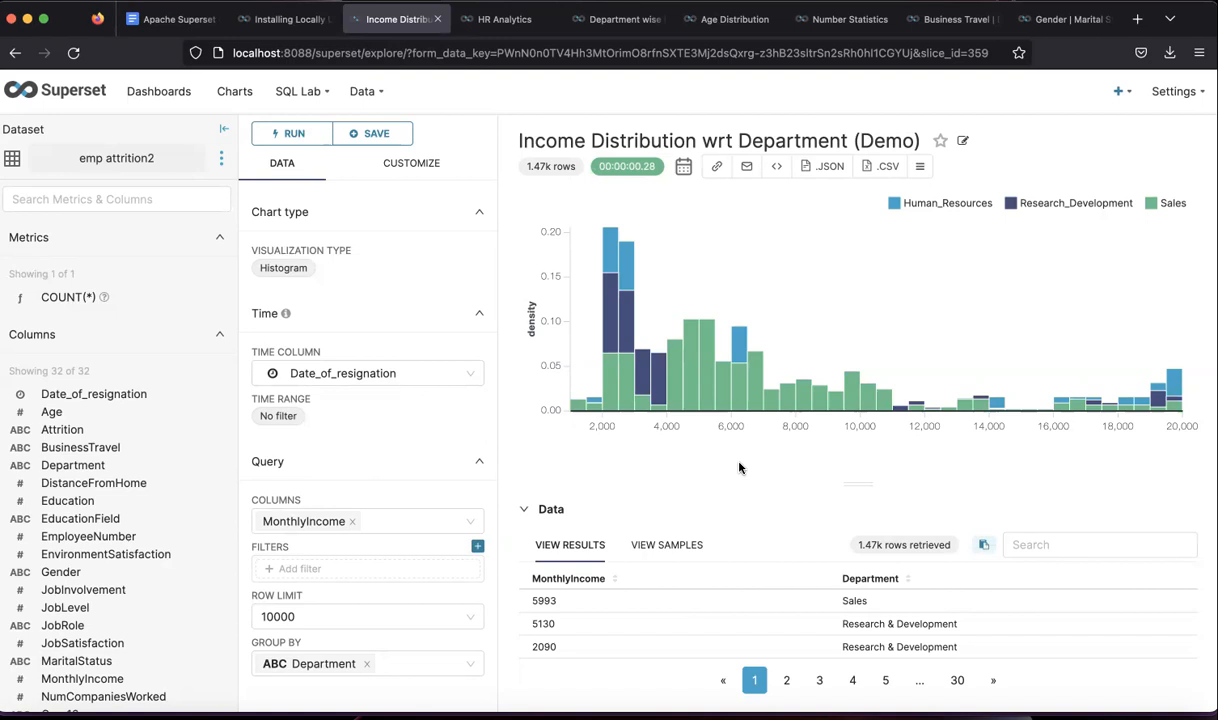
- Create another untitled Bar Chart from the emp attrition2 dataset
{"action": "mouse_move", "coordinate": [1120, 92]}
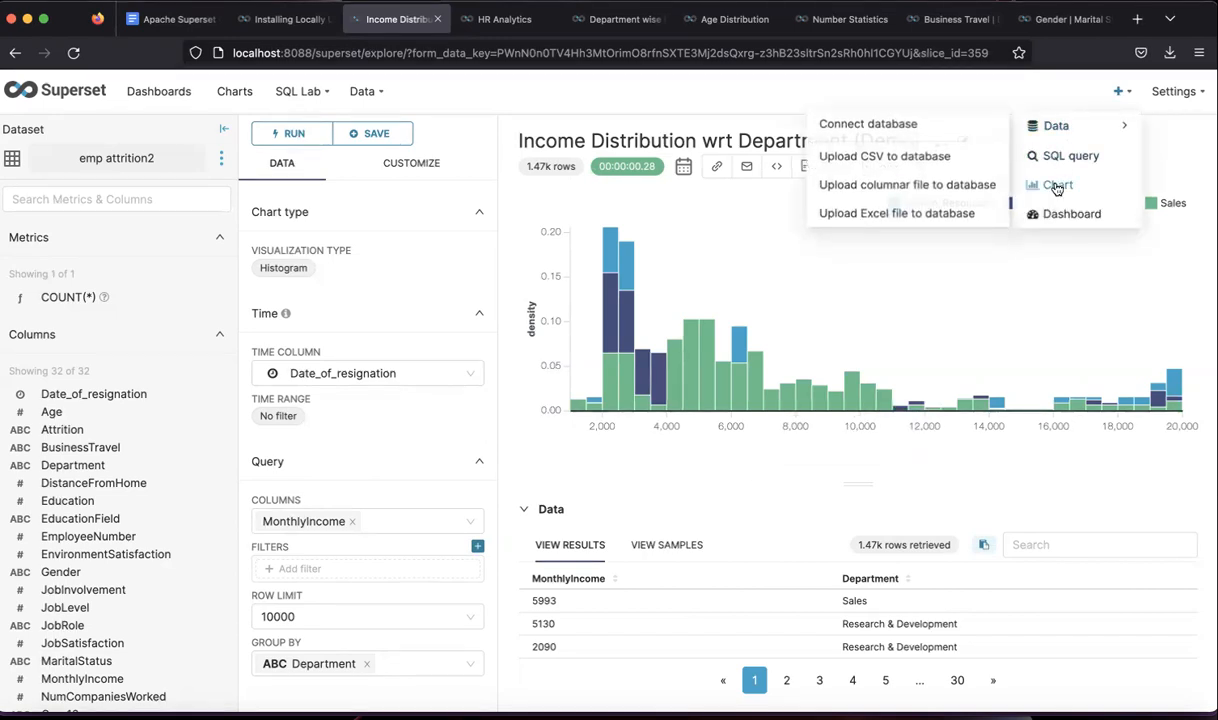
{"action": "left_click", "coordinate": [1057, 187]}
{"action": "left_click", "coordinate": [313, 197]}
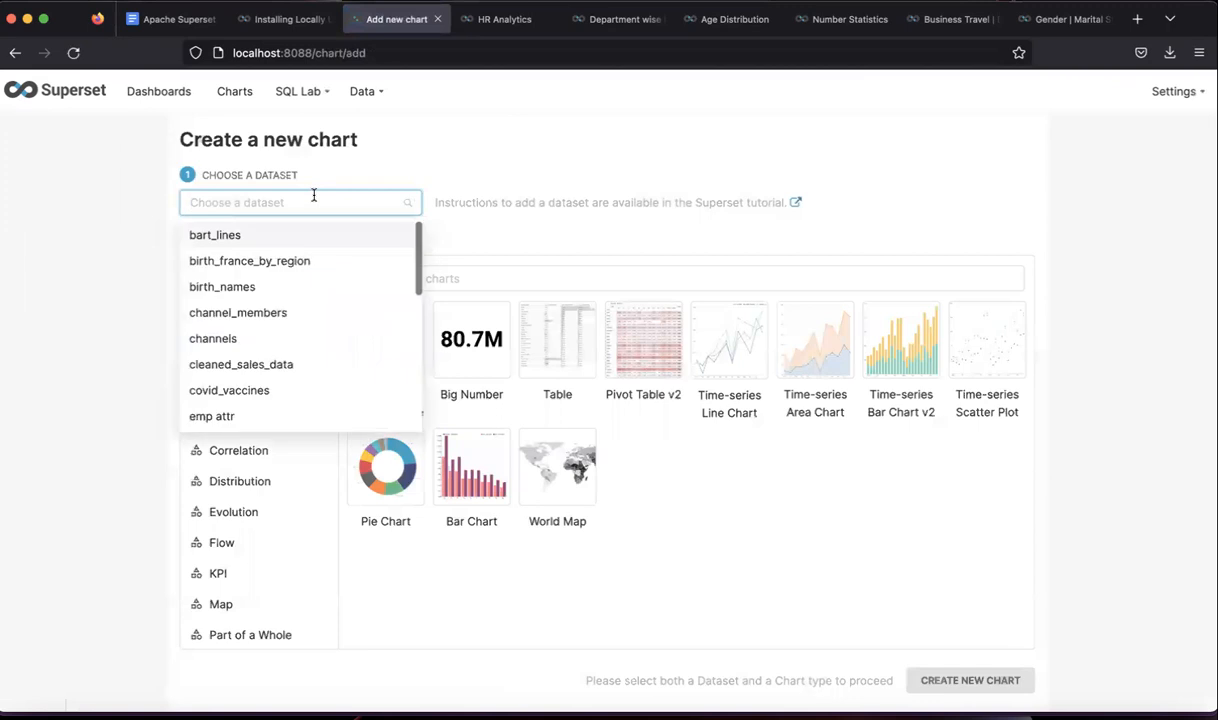
{"action": "type", "text": "emp"}
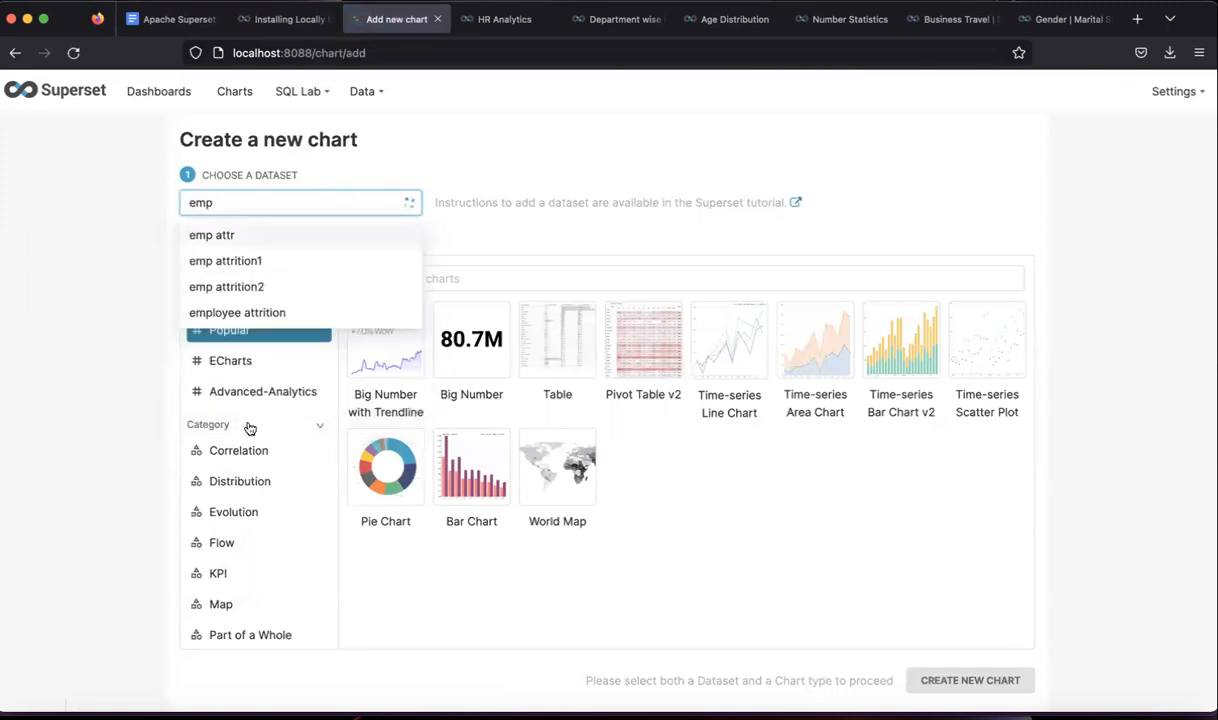
{"action": "left_click", "coordinate": [258, 288]}
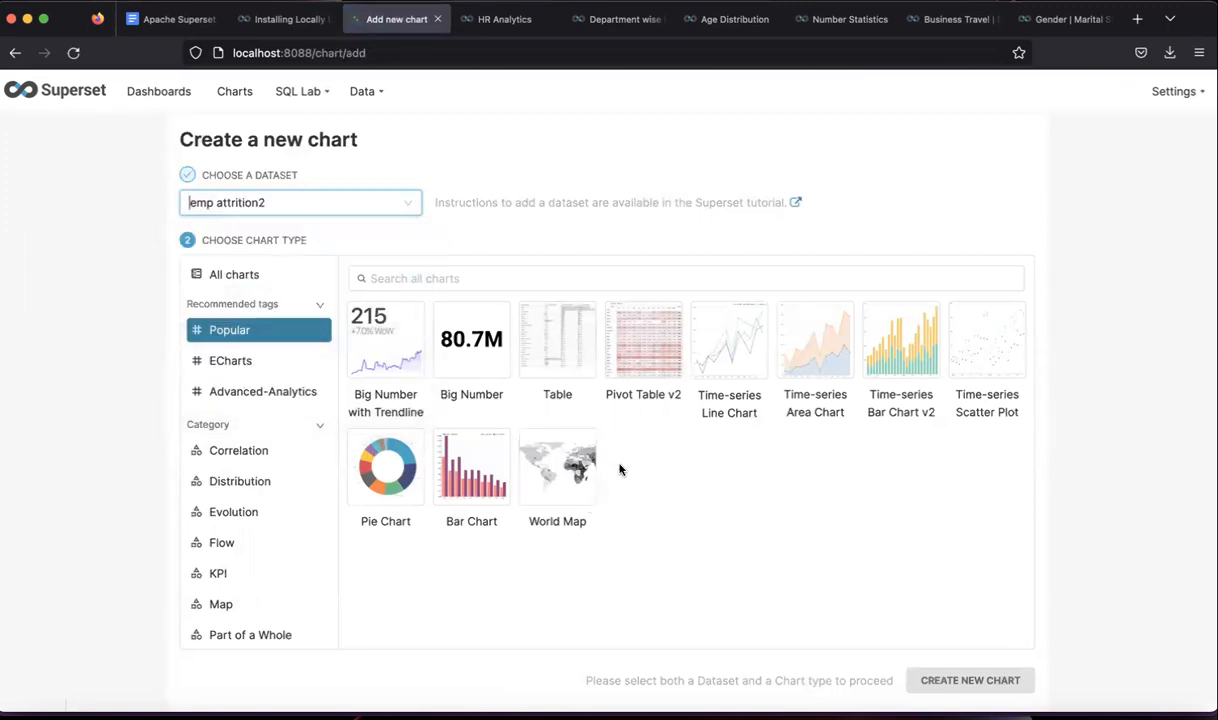
{"action": "left_click", "coordinate": [466, 480]}
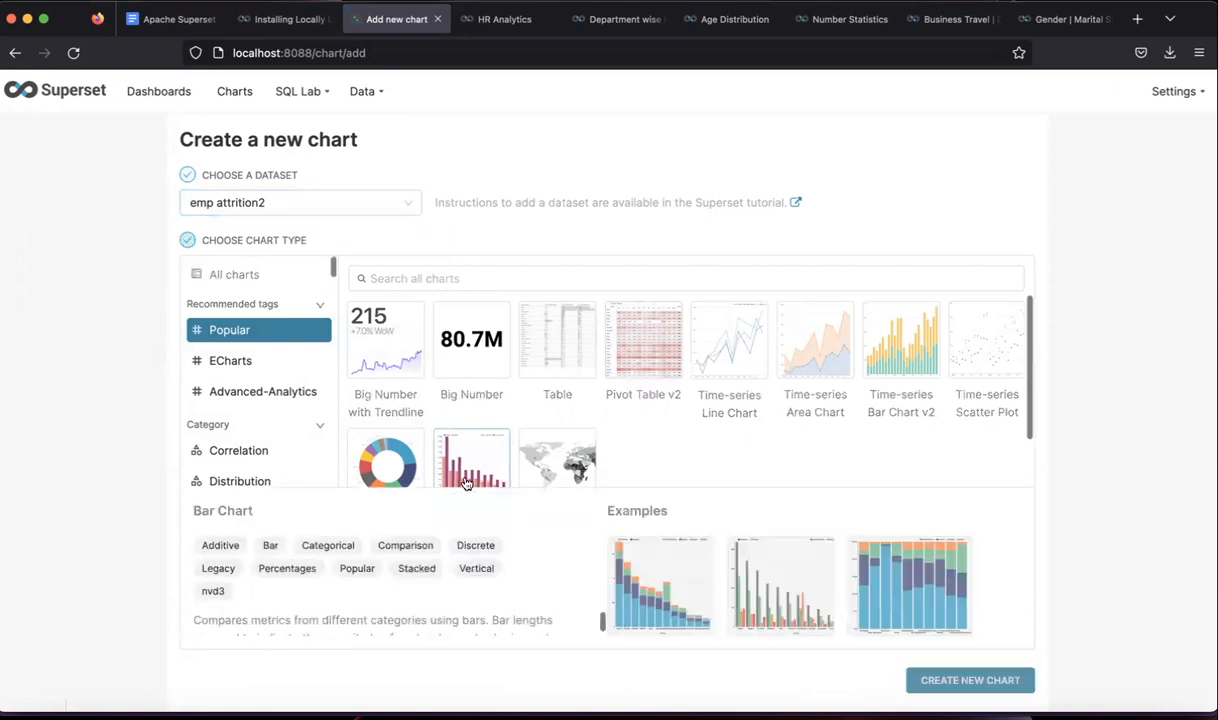
{"action": "left_click", "coordinate": [968, 678]}
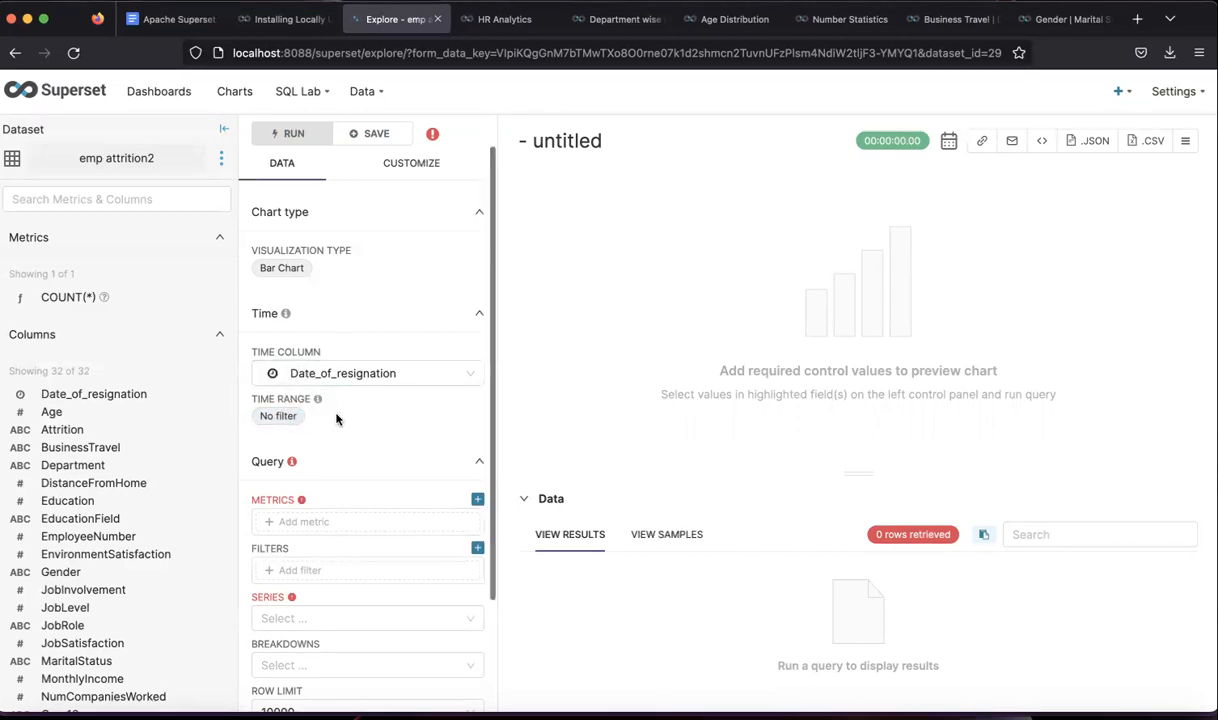
- Add a simple COUNT(Attrition) metric to the bar chart
{"action": "scroll", "coordinate": [336, 419], "scroll_direction": "down", "scroll_amount": 2}
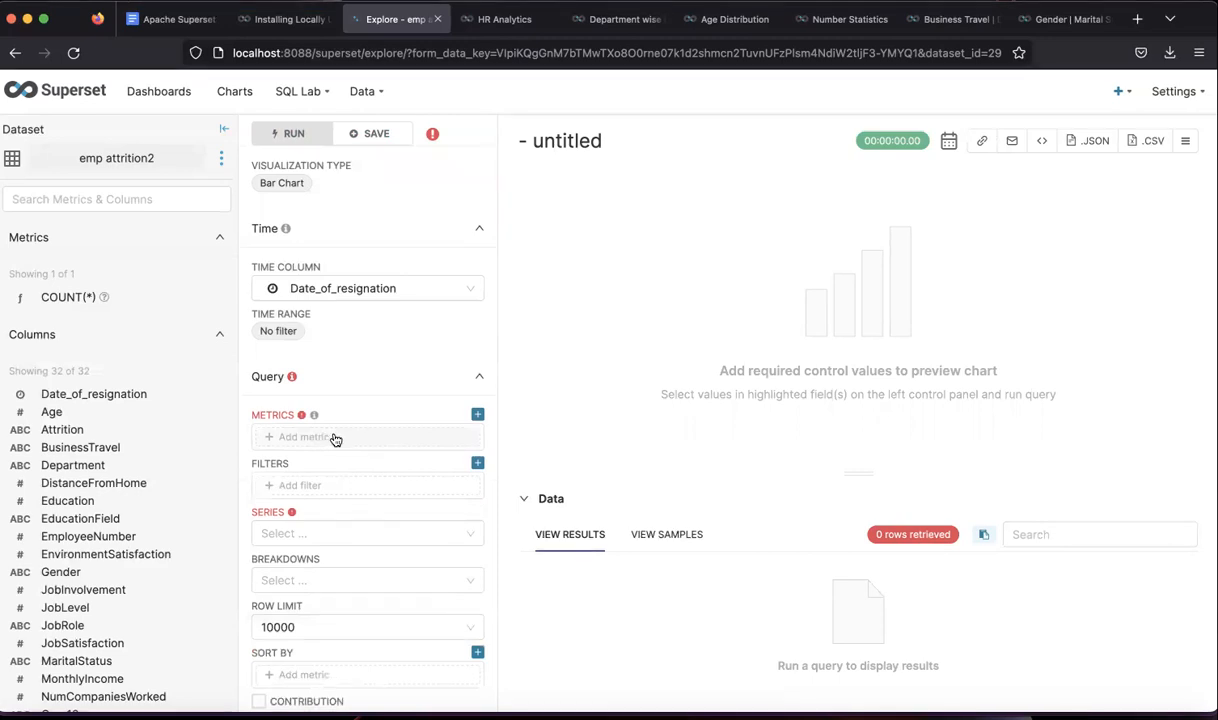
{"action": "left_click", "coordinate": [315, 437]}
{"action": "left_click", "coordinate": [595, 421]}
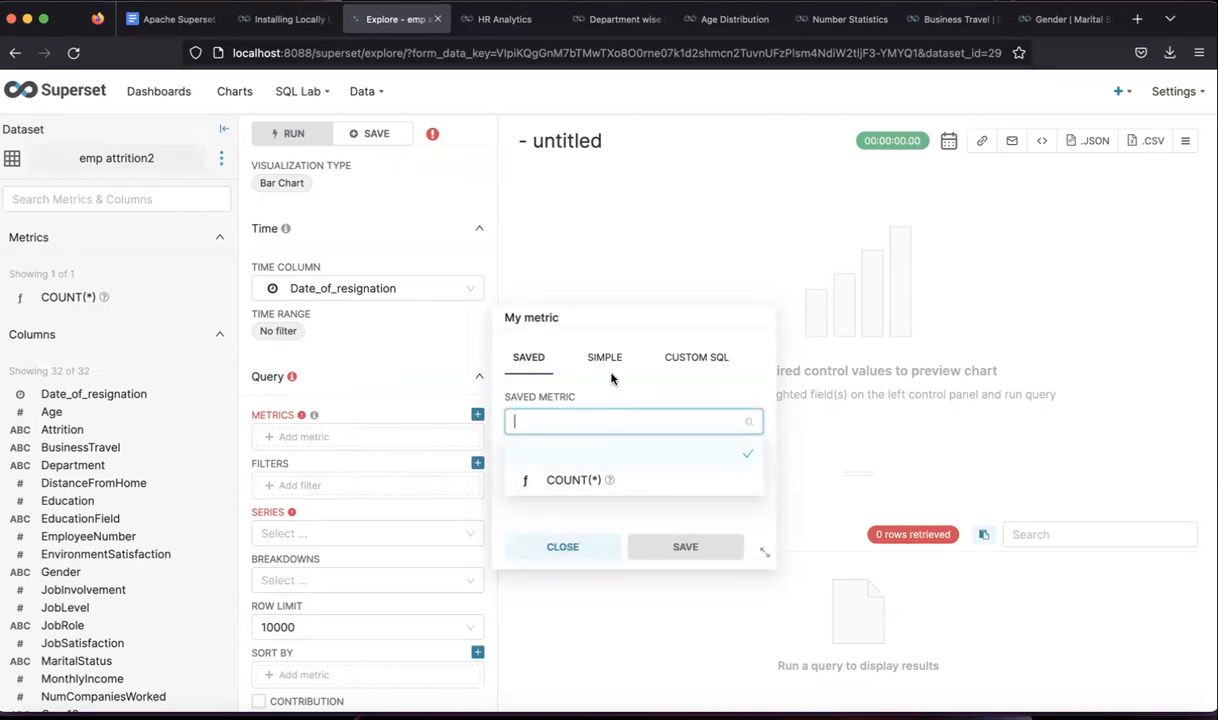
{"action": "left_click", "coordinate": [606, 358]}
{"action": "left_click", "coordinate": [585, 421]}
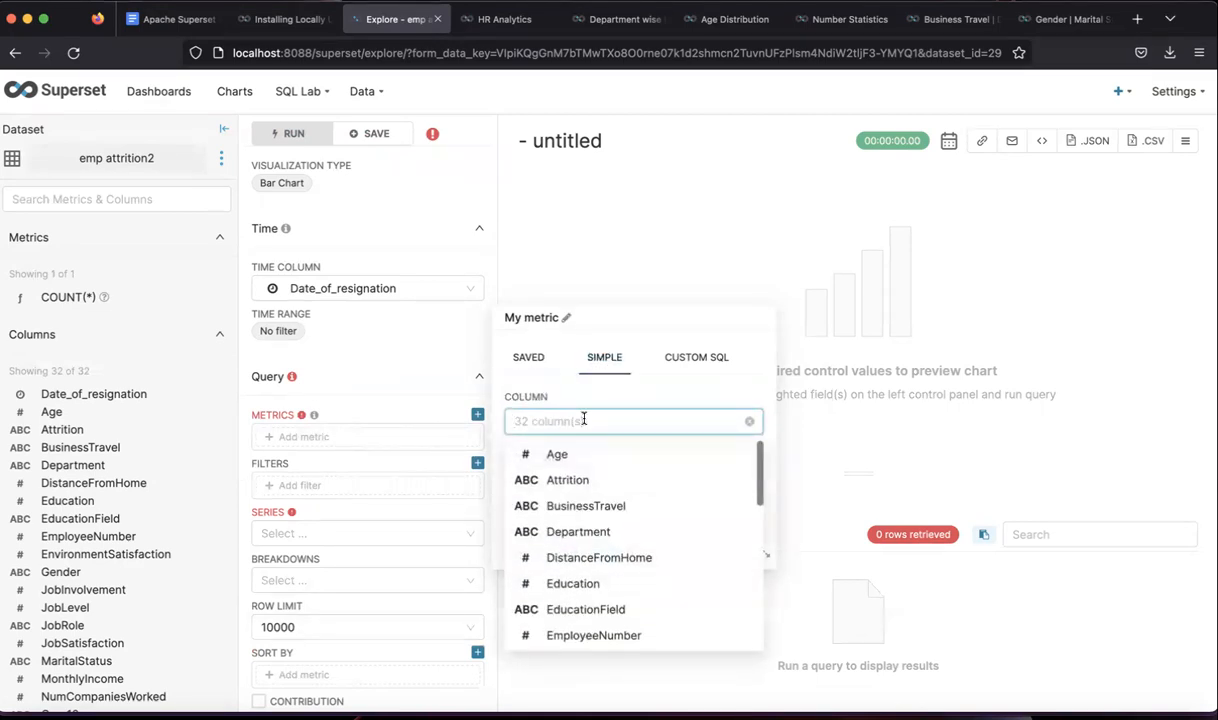
{"action": "left_click", "coordinate": [570, 478]}
{"action": "left_click", "coordinate": [567, 481]}
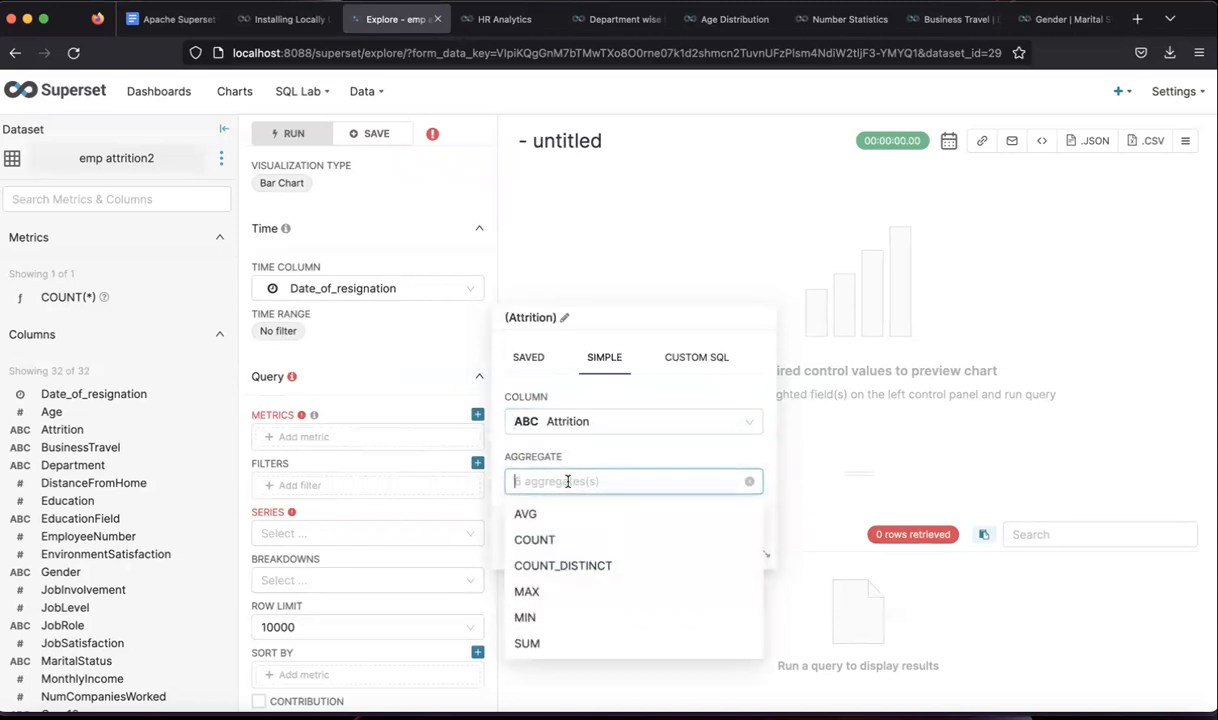
{"action": "left_click", "coordinate": [535, 540]}
{"action": "left_click", "coordinate": [685, 547]}
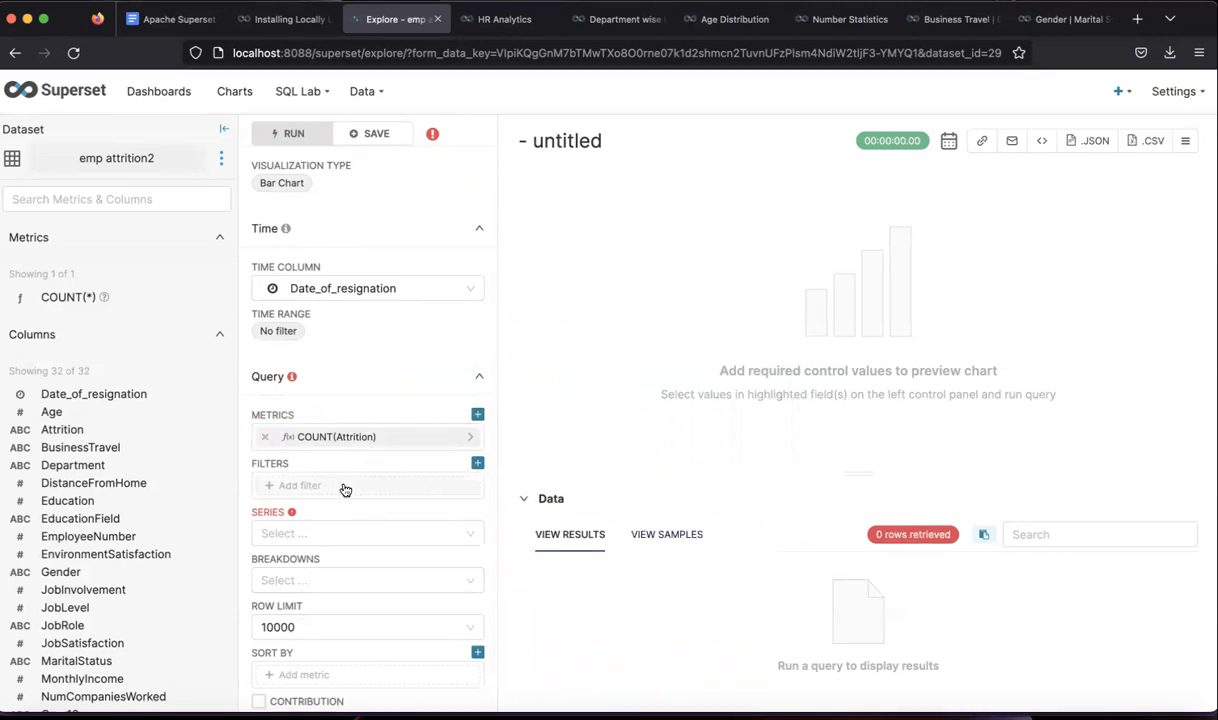
- Set Series to Department and run: Research & Development 961, Sales 446, Human Resources 63
{"action": "left_click", "coordinate": [300, 533]}
{"action": "left_click", "coordinate": [306, 398]}
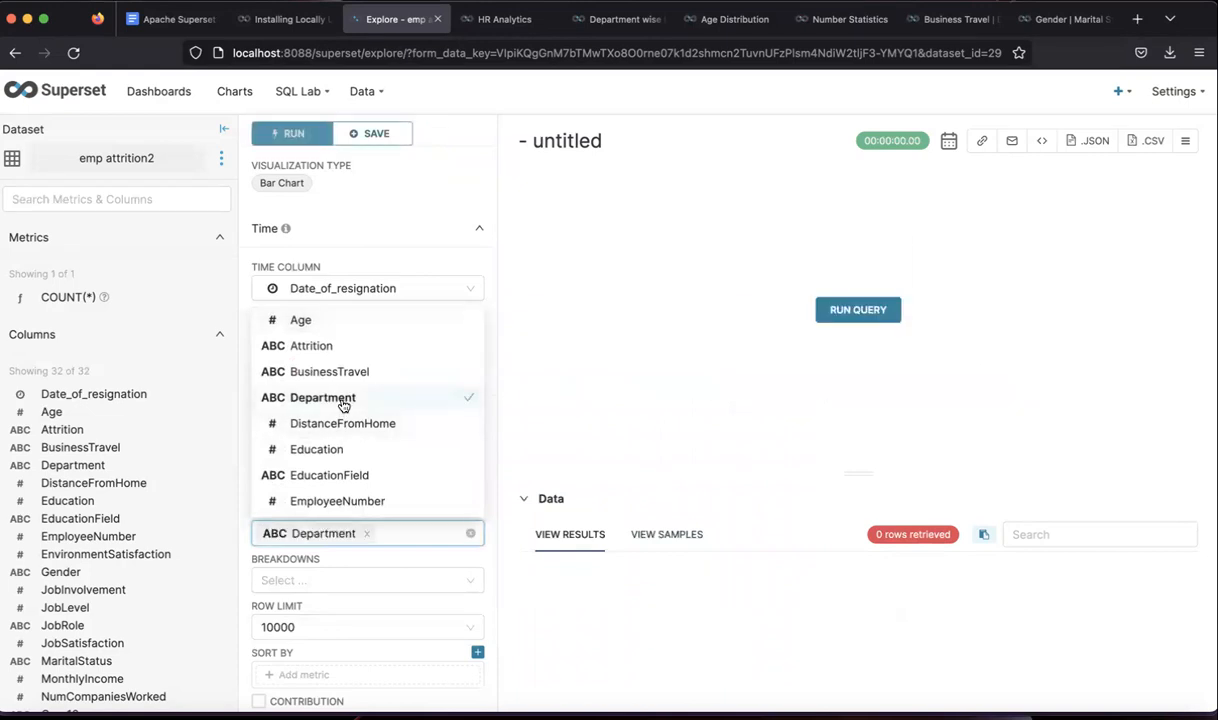
{"action": "left_click", "coordinate": [849, 307]}
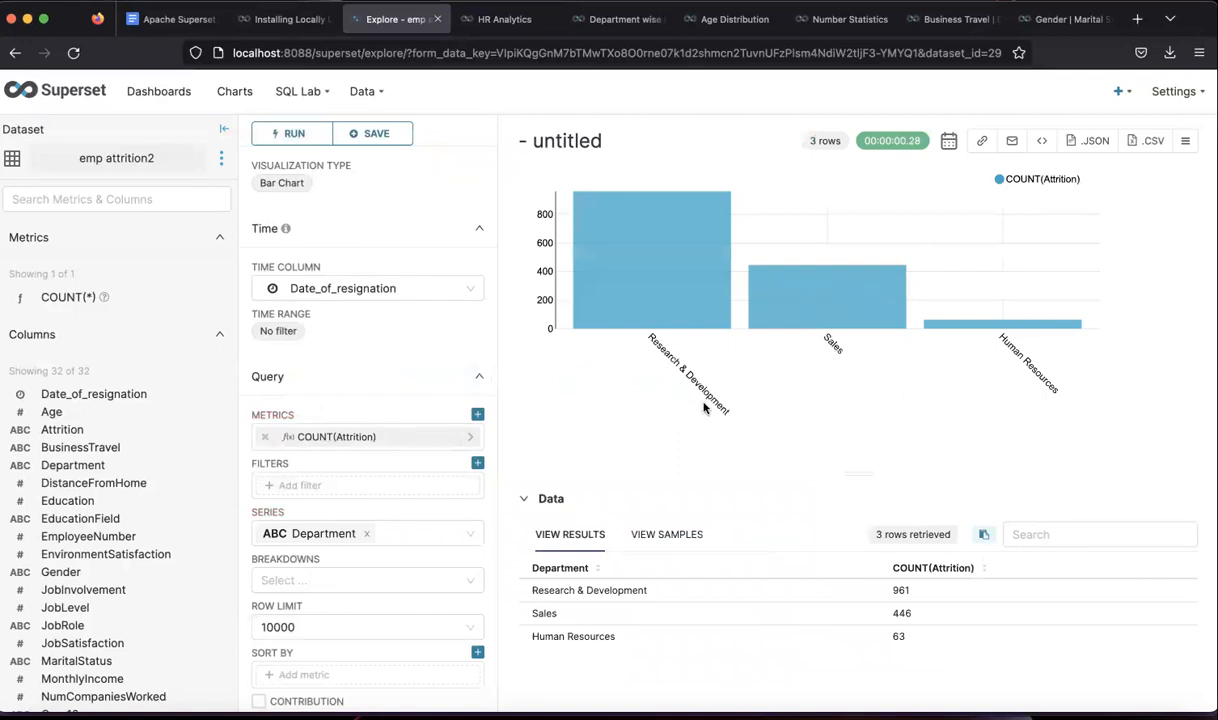
{"action": "mouse_move", "coordinate": [641, 278]}
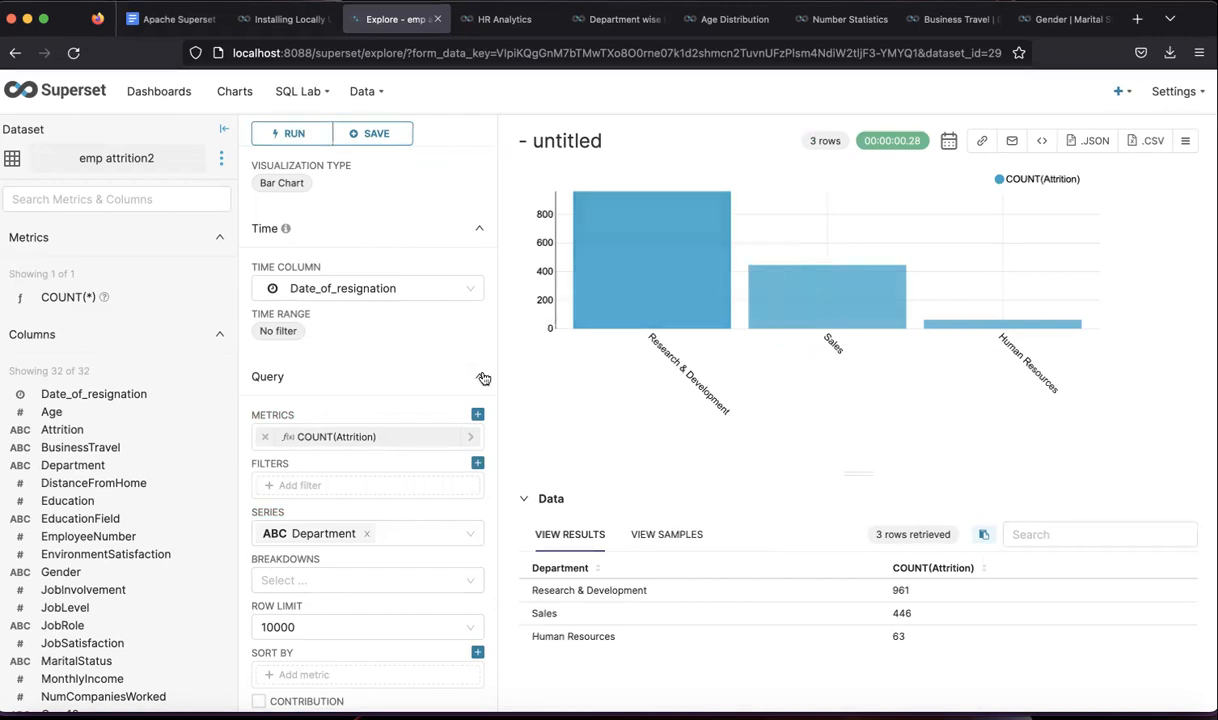
- Break each department's bar down by Attrition, e.g. Sales 354 No / 92 Yes
{"action": "scroll", "coordinate": [325, 575], "scroll_direction": "down", "scroll_amount": 1}
{"action": "scroll", "coordinate": [325, 575], "scroll_direction": "down", "scroll_amount": 2}
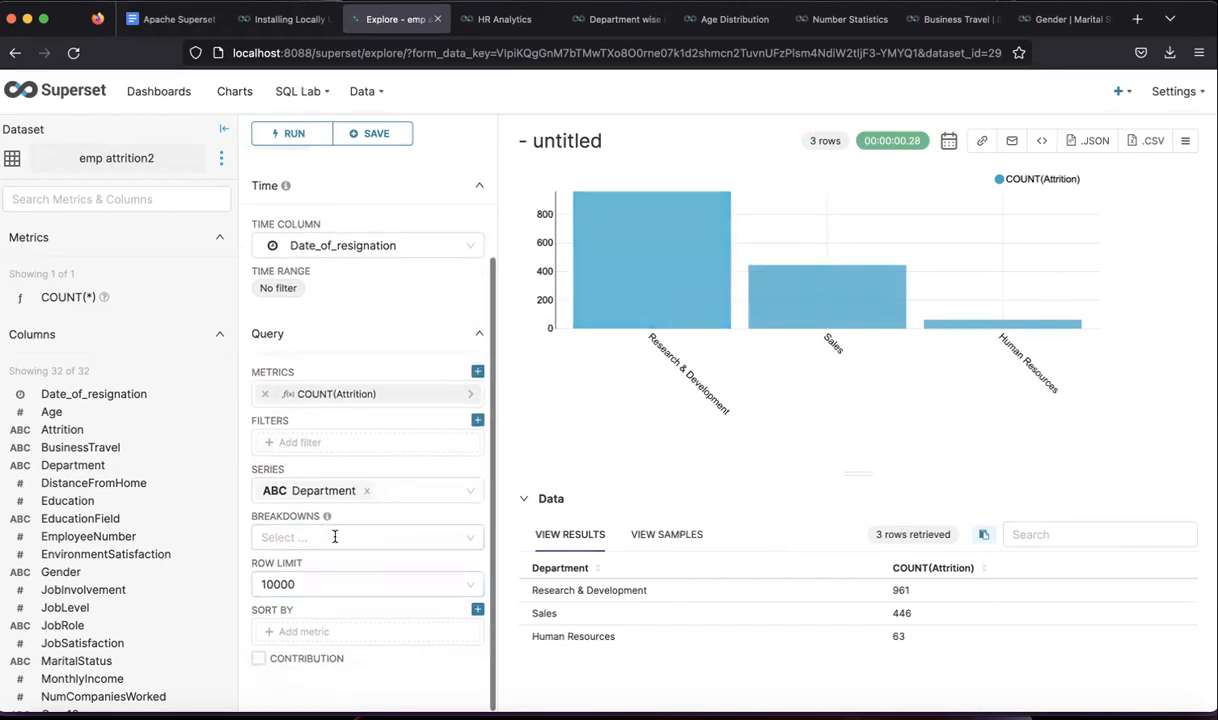
{"action": "left_click", "coordinate": [335, 537]}
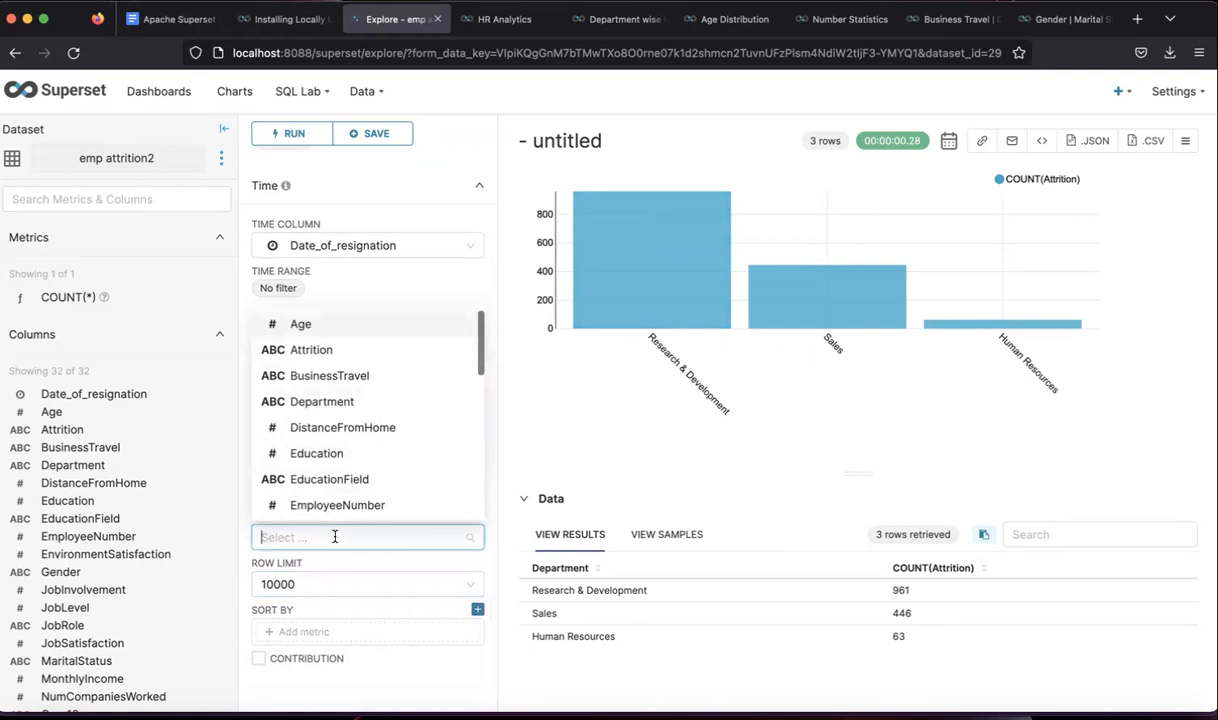
{"action": "left_click", "coordinate": [342, 352]}
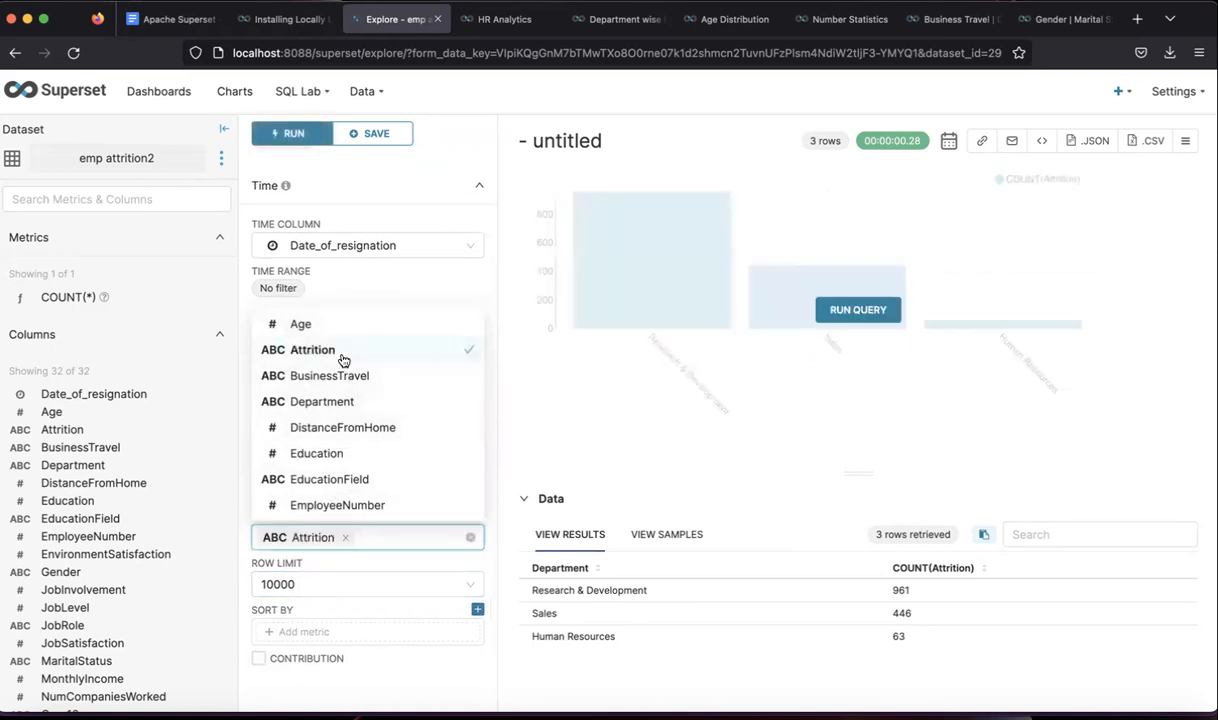
{"action": "left_click", "coordinate": [830, 309]}
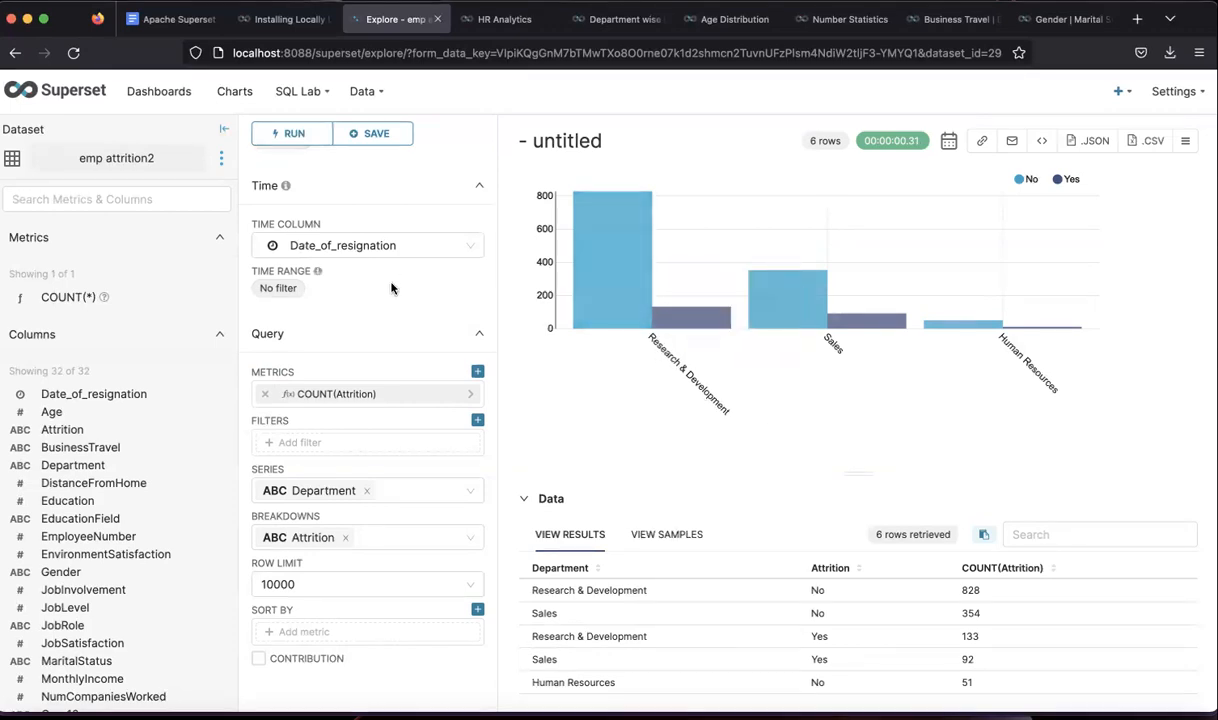
{"action": "scroll", "coordinate": [391, 289], "scroll_direction": "up", "scroll_amount": 3}
- Turn on the legend and bar value labels; try stacked bars, then revert to side-by-side
{"action": "left_click", "coordinate": [405, 163]}
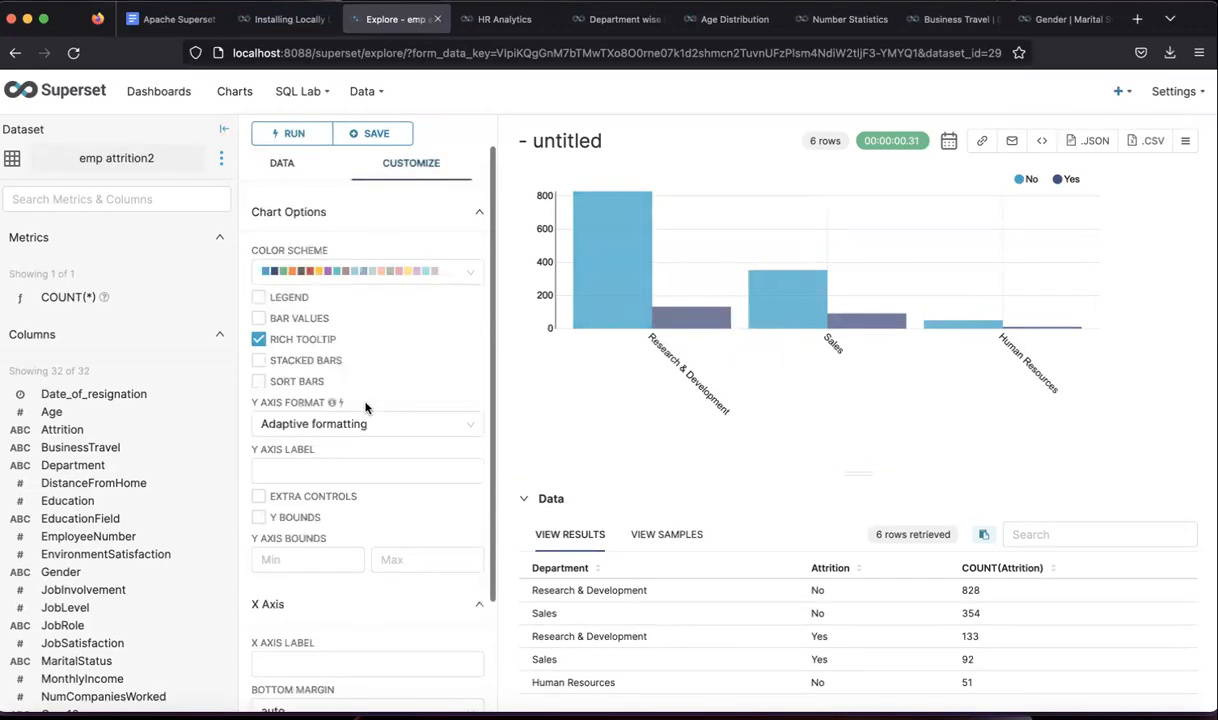
{"action": "left_click", "coordinate": [258, 298]}
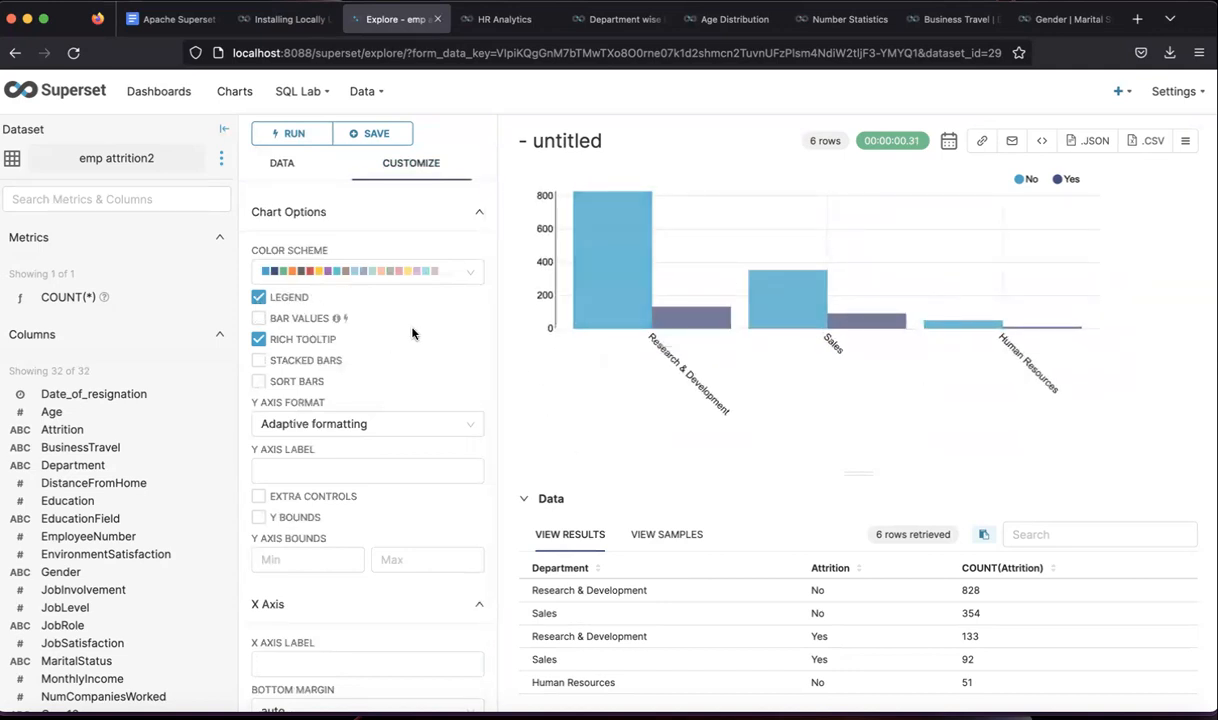
{"action": "scroll", "coordinate": [412, 333], "scroll_direction": "down", "scroll_amount": 3}
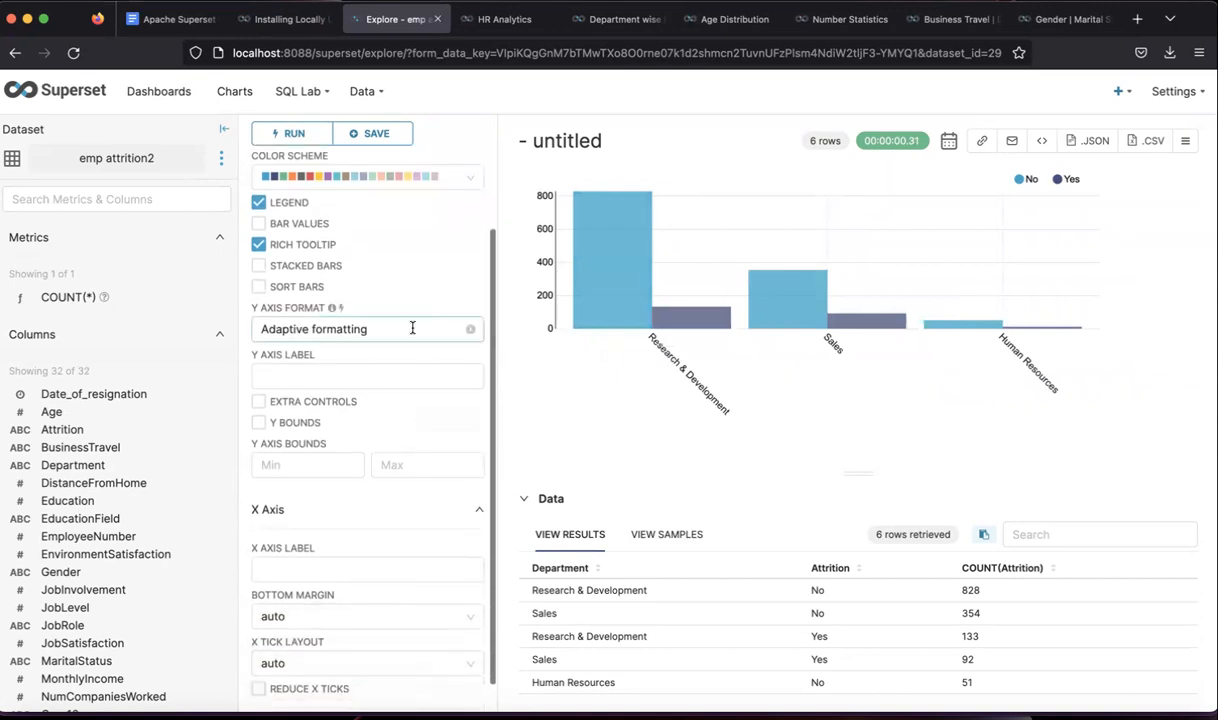
{"action": "left_click", "coordinate": [259, 224]}
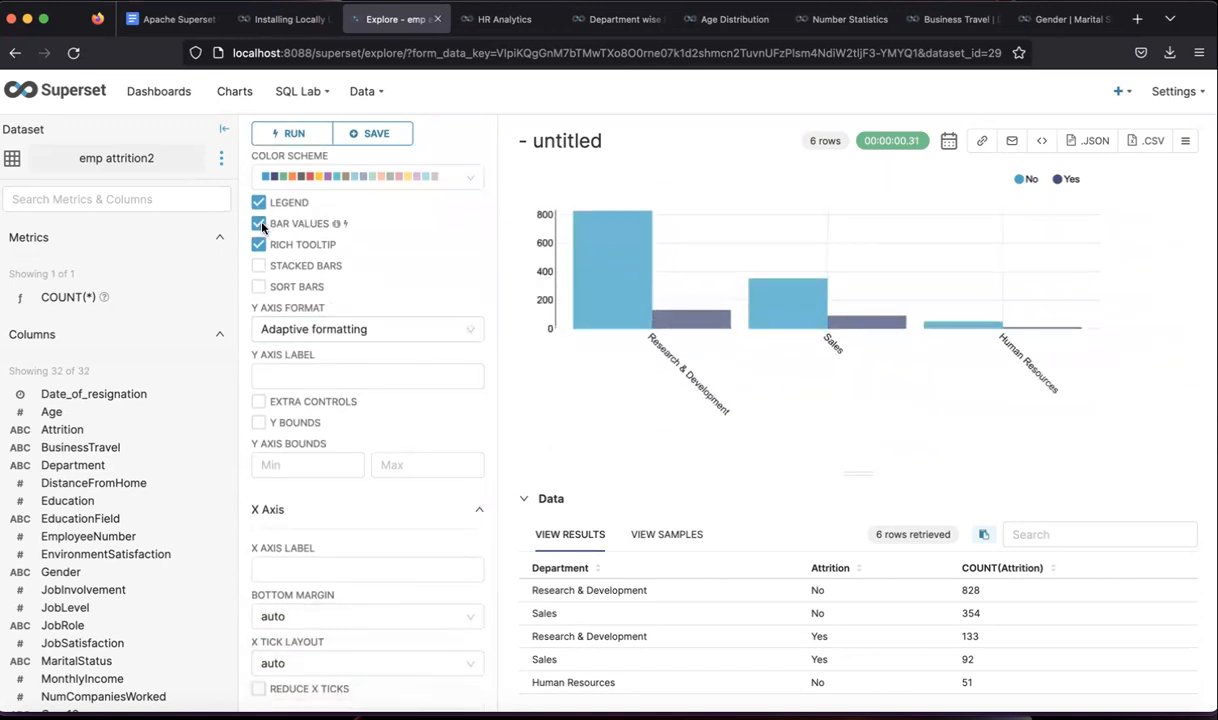
{"action": "mouse_move", "coordinate": [334, 229]}
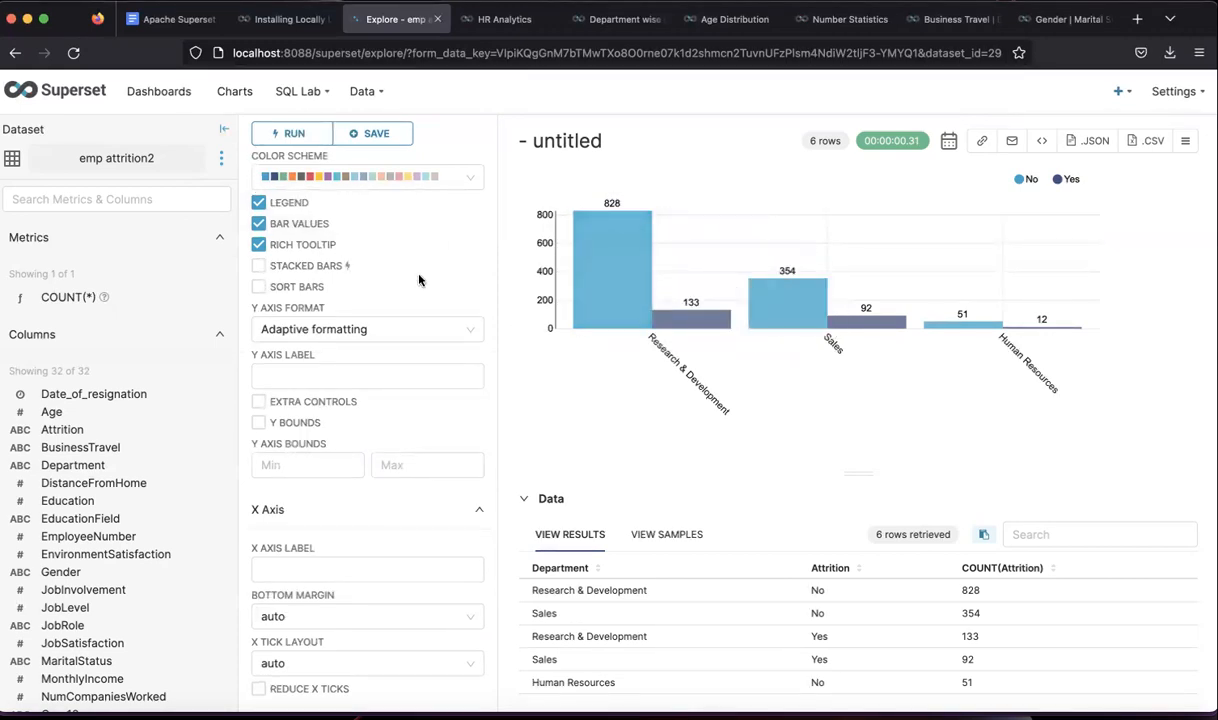
{"action": "left_click", "coordinate": [259, 266]}
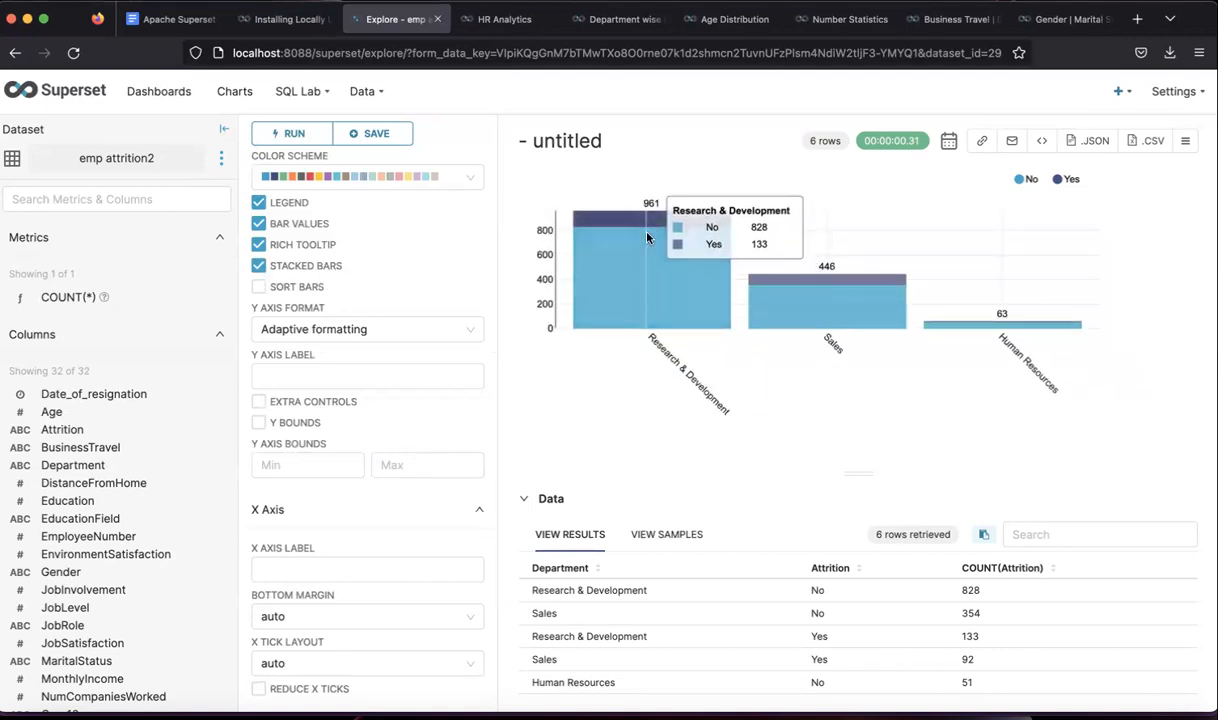
{"action": "left_click", "coordinate": [259, 266]}
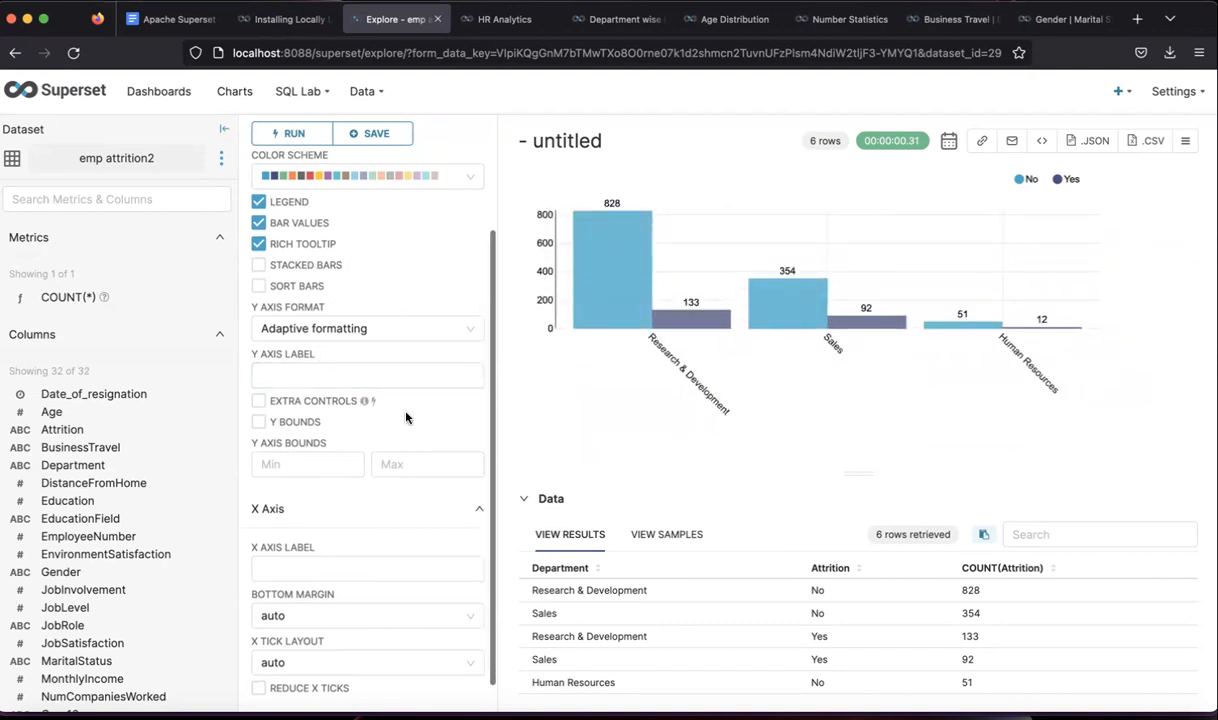
- Review the y-axis label, bottom margin and x tick layout options, leaving them at auto
{"action": "scroll", "coordinate": [405, 418], "scroll_direction": "down", "scroll_amount": 1}
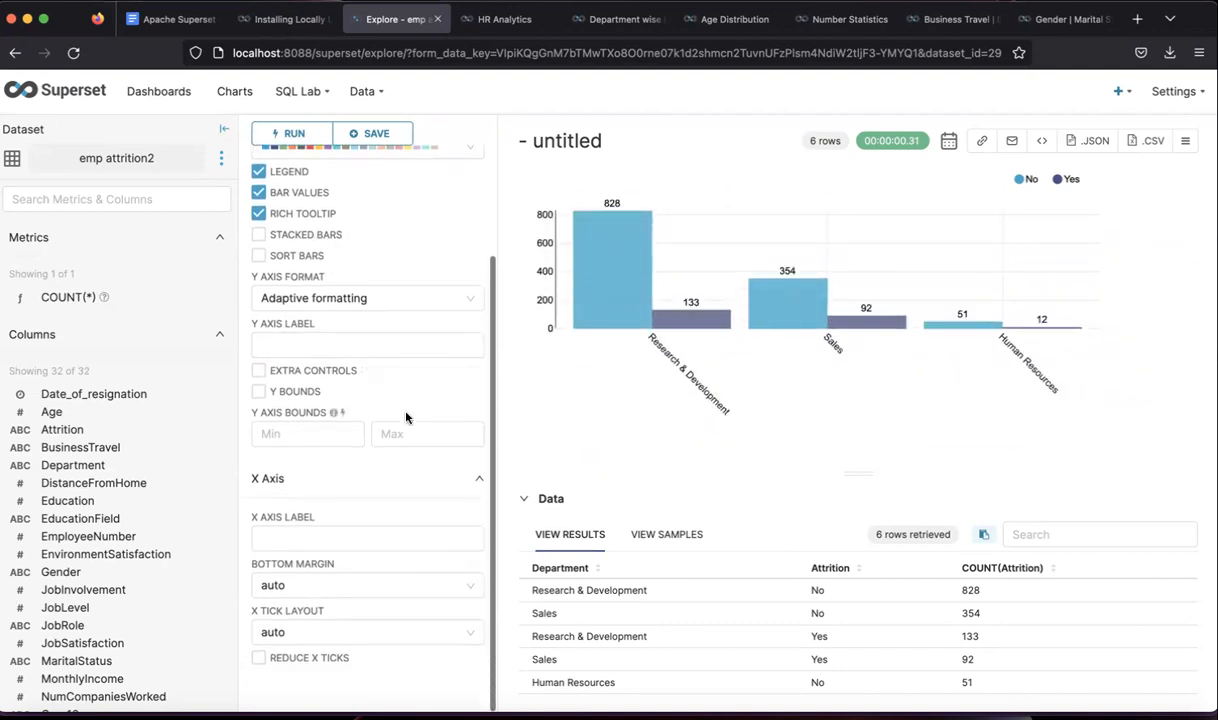
{"action": "left_click", "coordinate": [394, 344]}
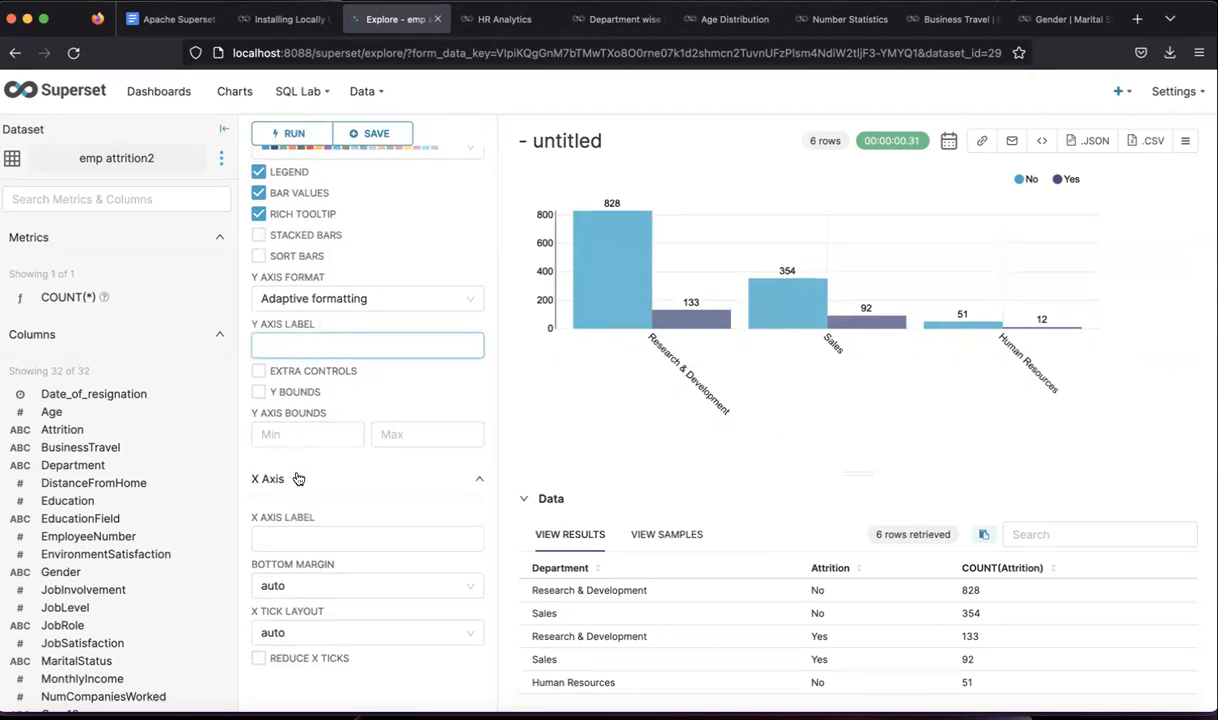
{"action": "left_click", "coordinate": [299, 589]}
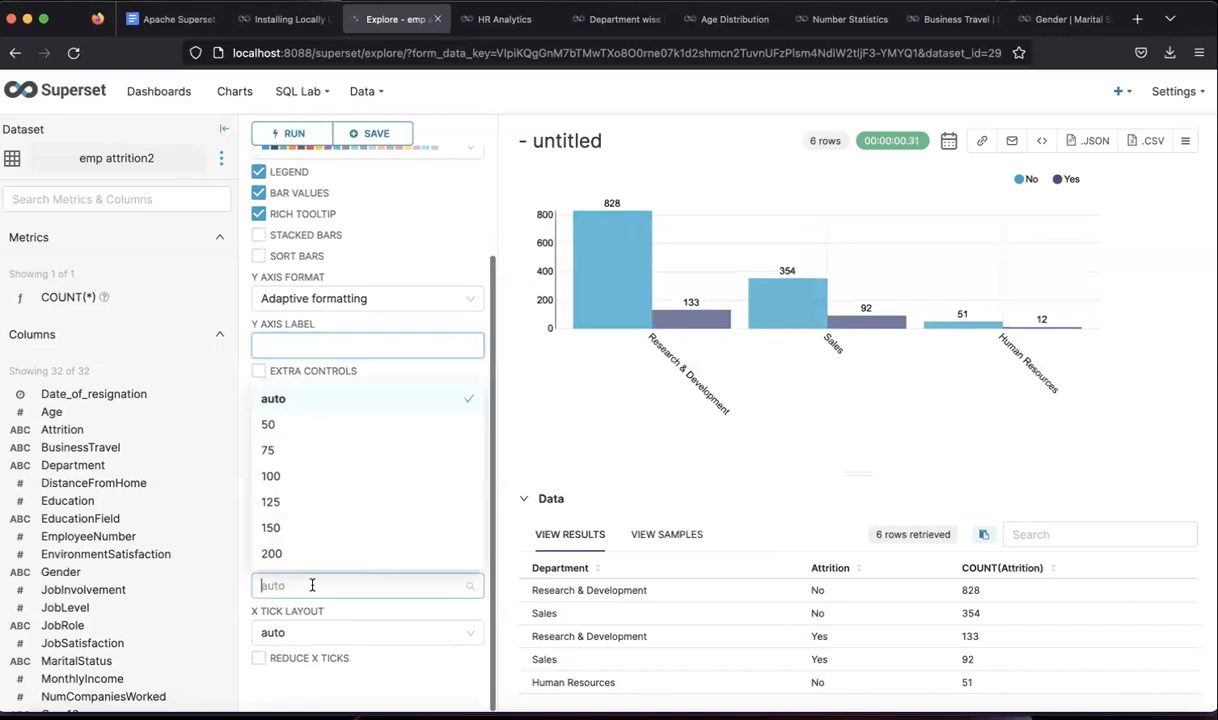
{"action": "left_click", "coordinate": [310, 585]}
{"action": "left_click", "coordinate": [315, 632]}
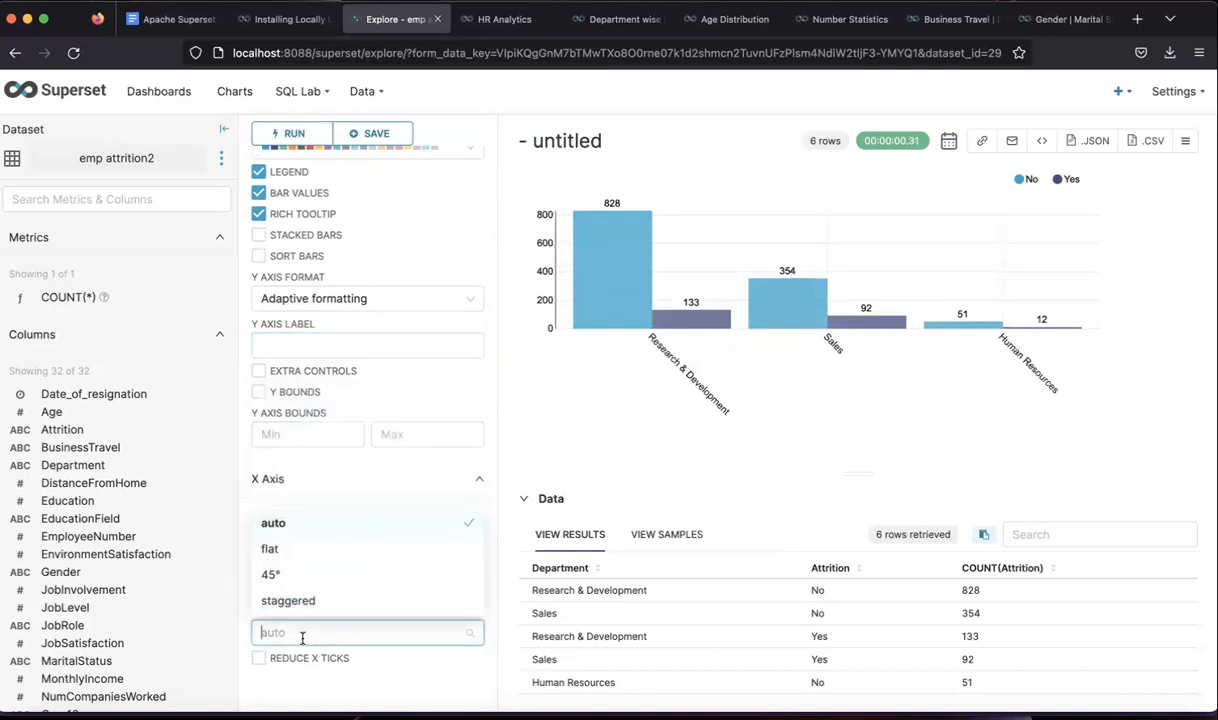
{"action": "left_click", "coordinate": [449, 257]}
{"action": "scroll", "coordinate": [449, 257], "scroll_direction": "up", "scroll_amount": 3}
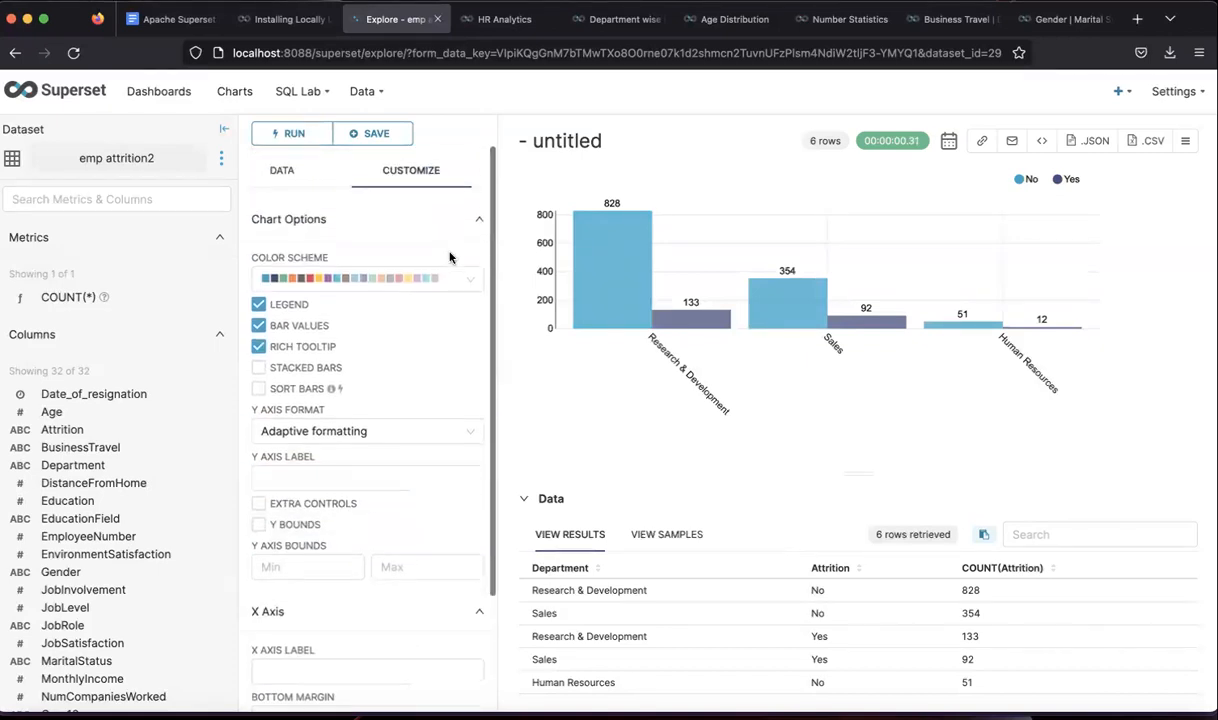
- Rename the chart 'Department wise Attrition (Demo)', save it to the untitled dashboard, then view HR Analytics
{"action": "left_click", "coordinate": [590, 145]}
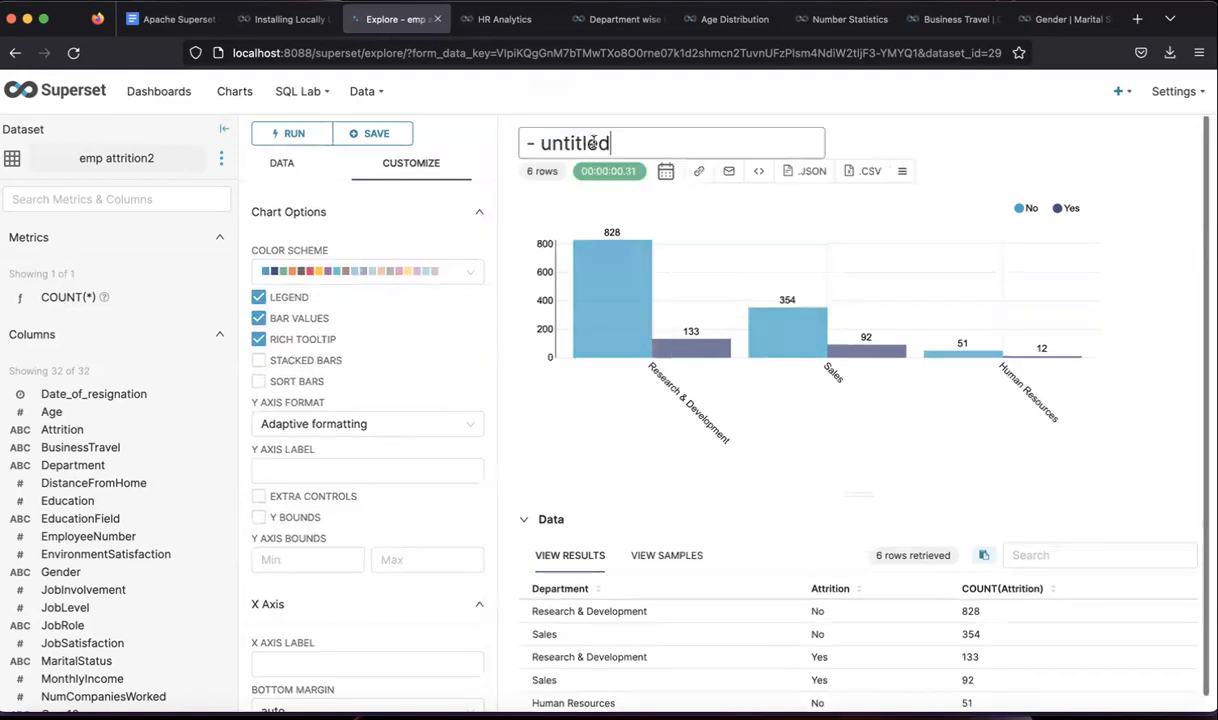
{"action": "key", "text": "BackSpace"}
{"action": "key", "text": "BackSpace"}
{"action": "key", "text": "BackSpace"}
{"action": "key", "text": "BackSpace"}
{"action": "key", "text": "BackSpace"}
{"action": "key", "text": "BackSpace"}
{"action": "key", "text": "BackSpace"}
{"action": "key", "text": "BackSpace"}
{"action": "key", "text": "BackSpace"}
{"action": "key", "text": "BackSpace"}
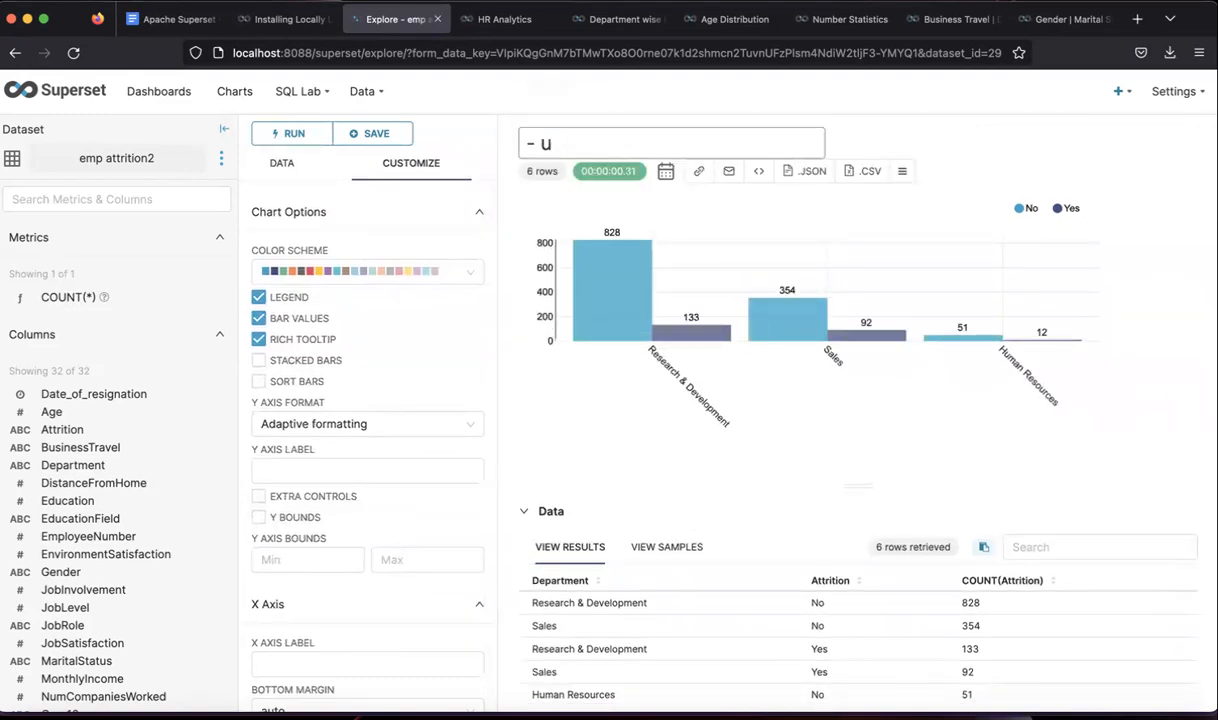
{"action": "type", "text": "Department w"}
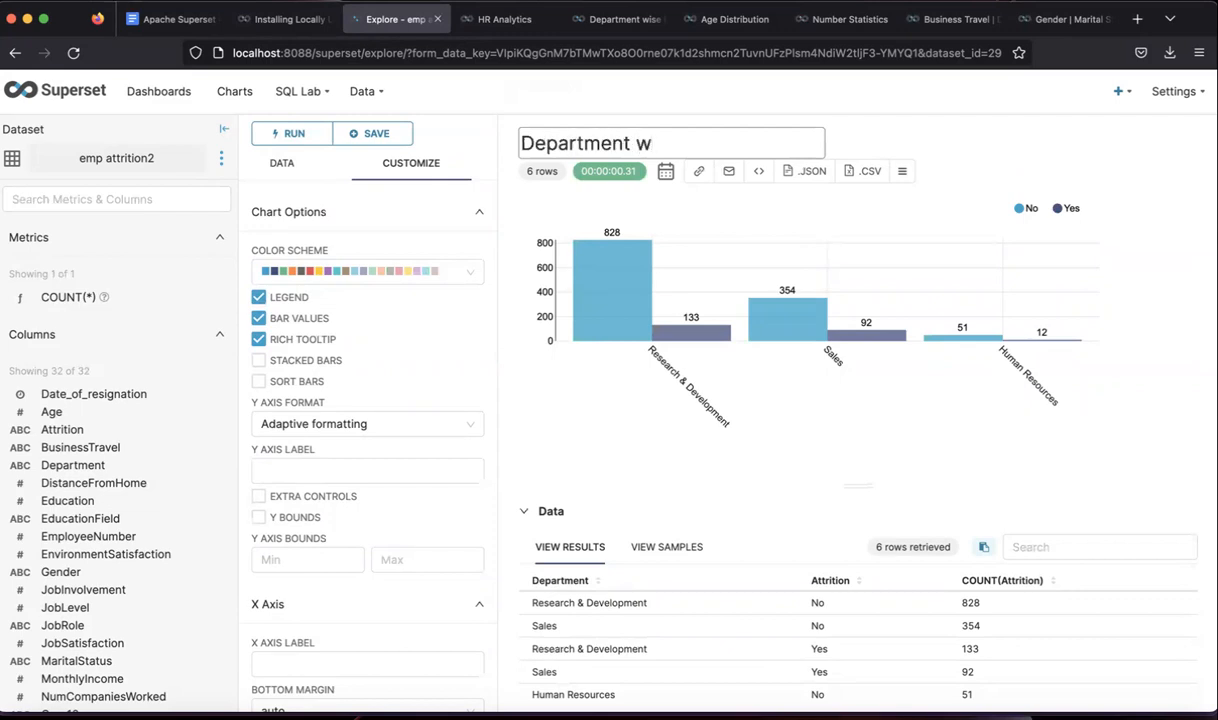
{"action": "type", "text": "ise Attritio"}
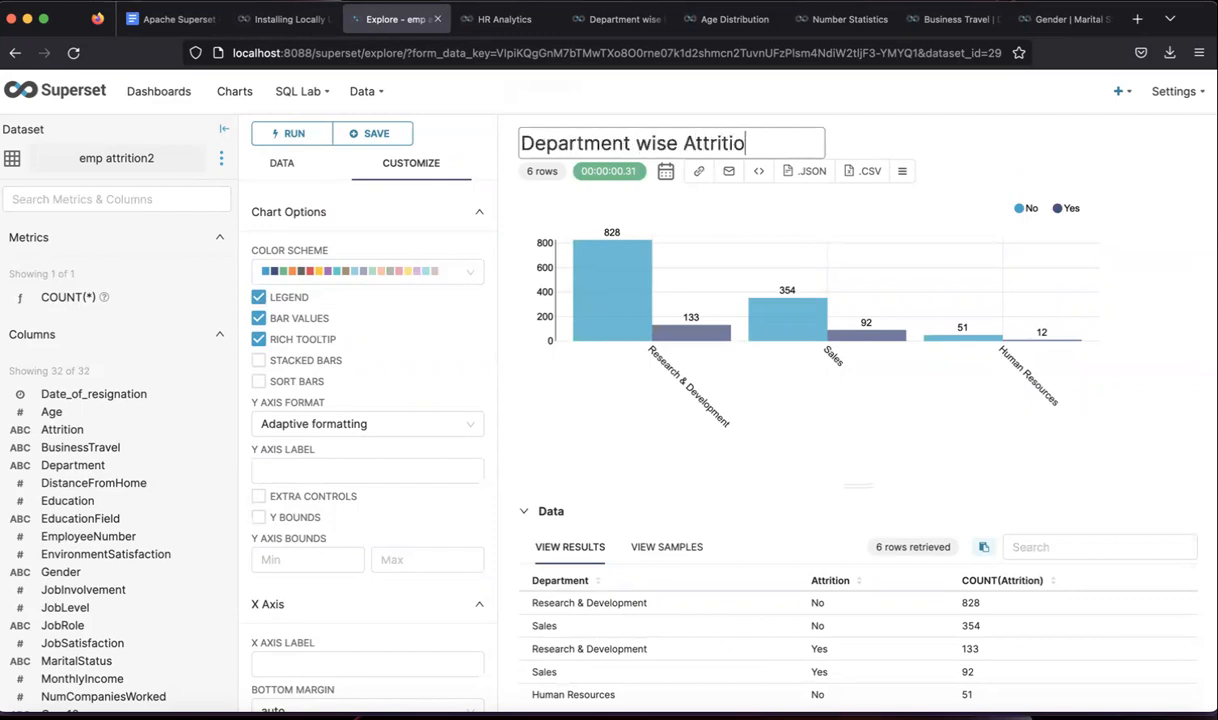
{"action": "type", "text": "n (Demo)"}
{"action": "key", "text": "Return"}
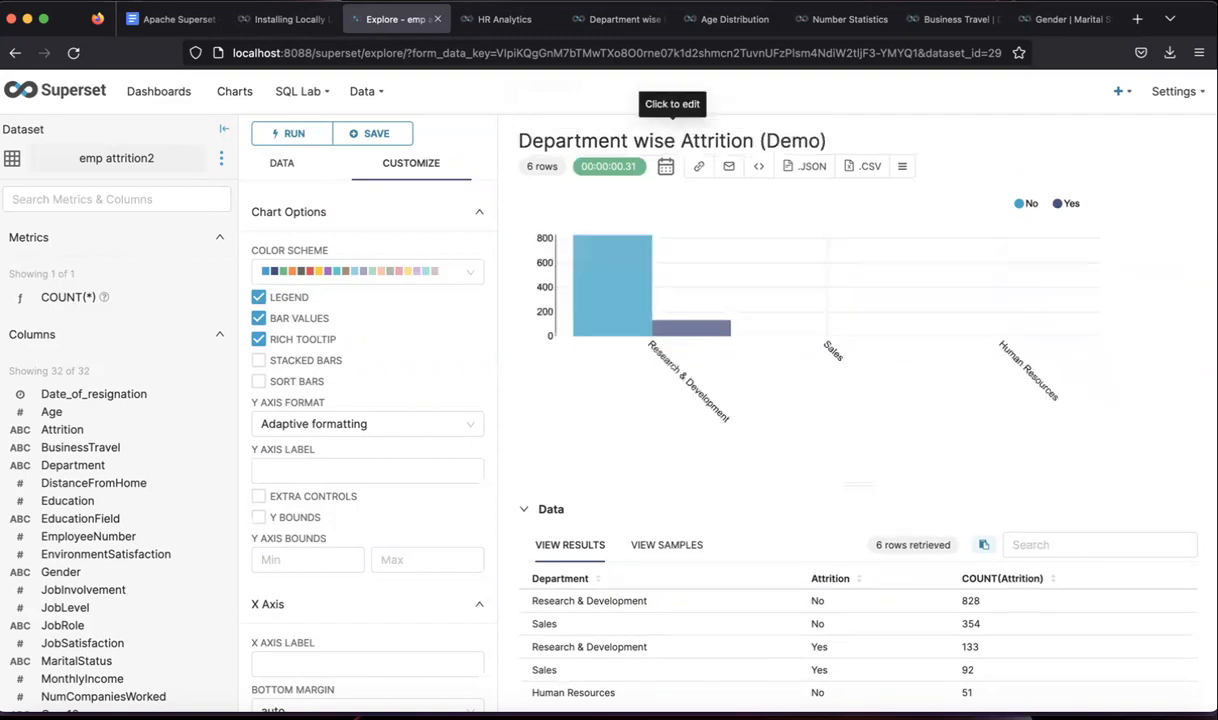
{"action": "left_click", "coordinate": [385, 135]}
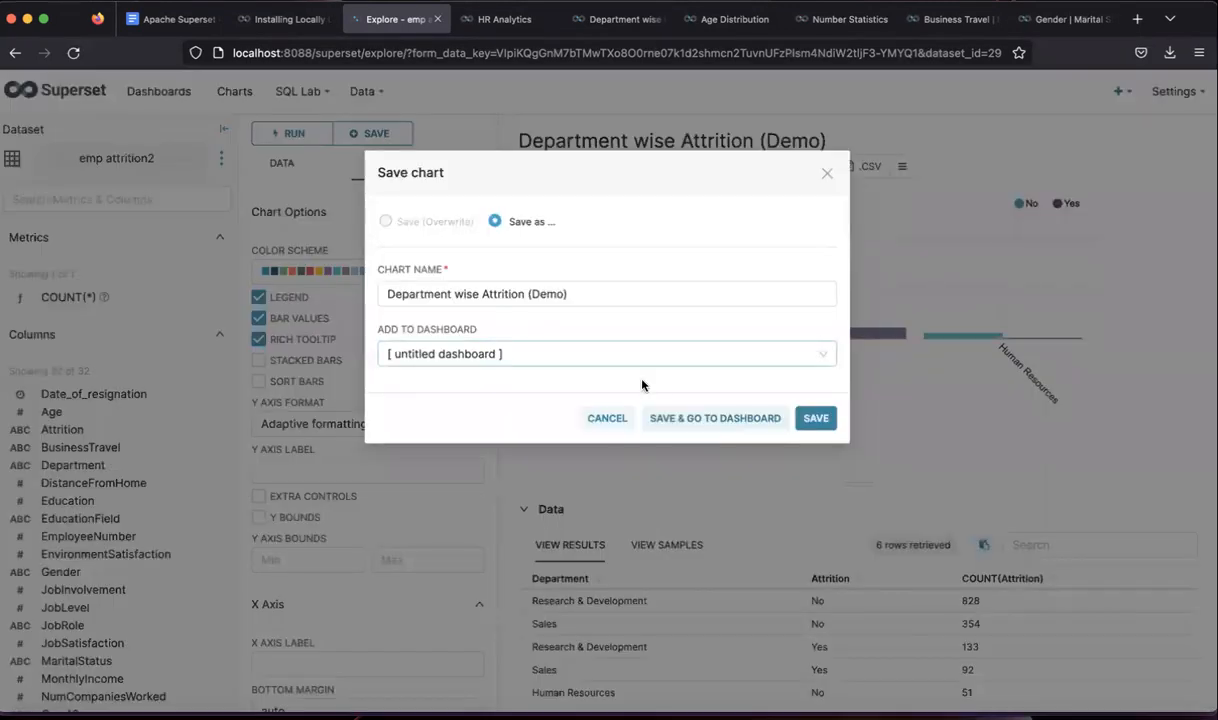
{"action": "left_click", "coordinate": [814, 418]}
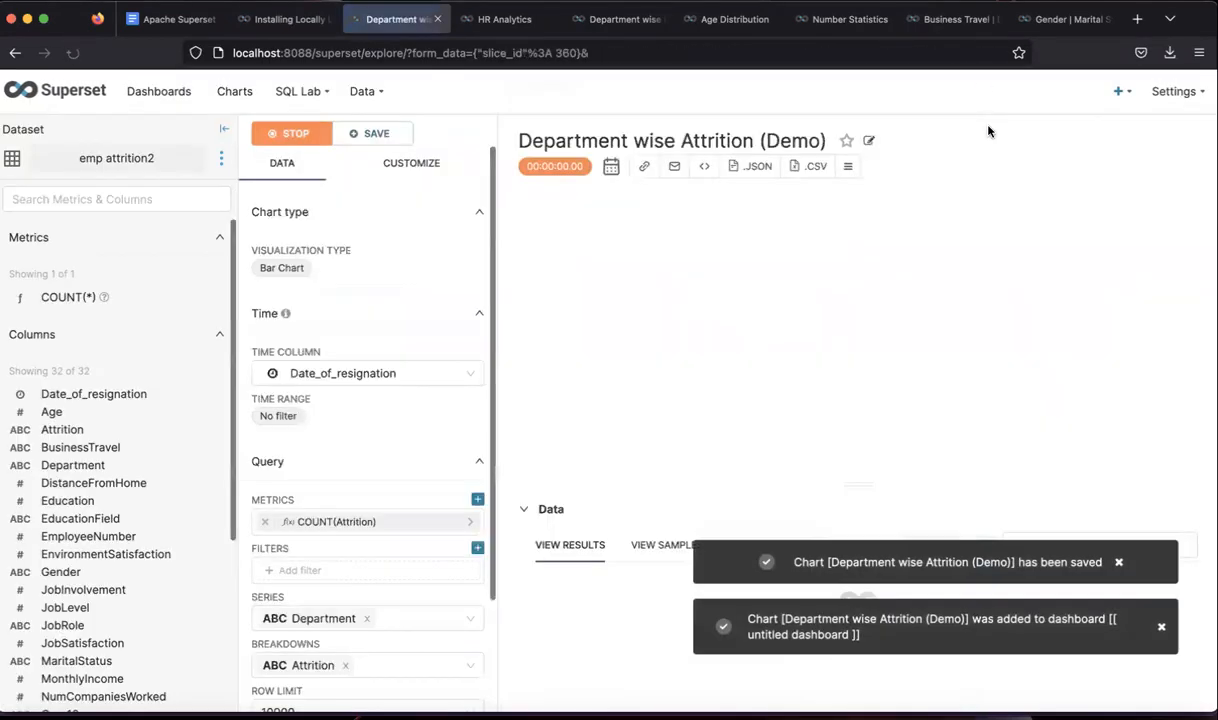
{"action": "left_click", "coordinate": [515, 30]}
{"action": "scroll", "coordinate": [680, 470], "scroll_direction": "down", "scroll_amount": 5}
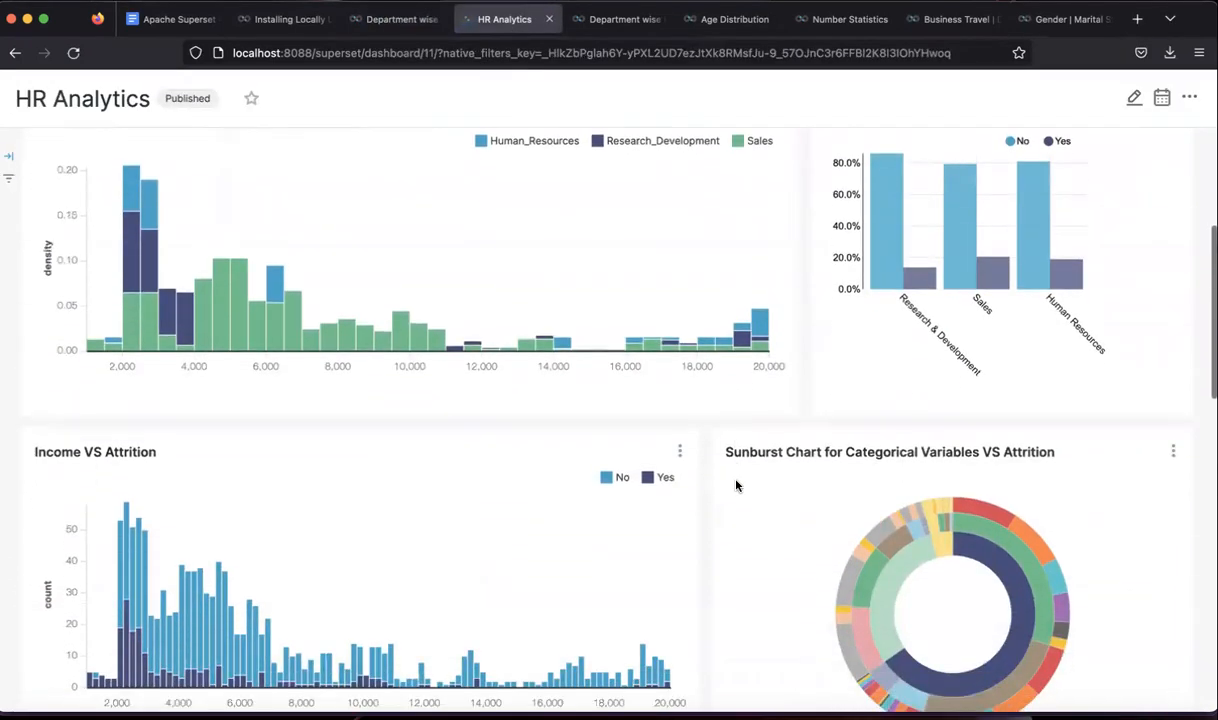
{"action": "scroll", "coordinate": [736, 486], "scroll_direction": "down", "scroll_amount": 2}
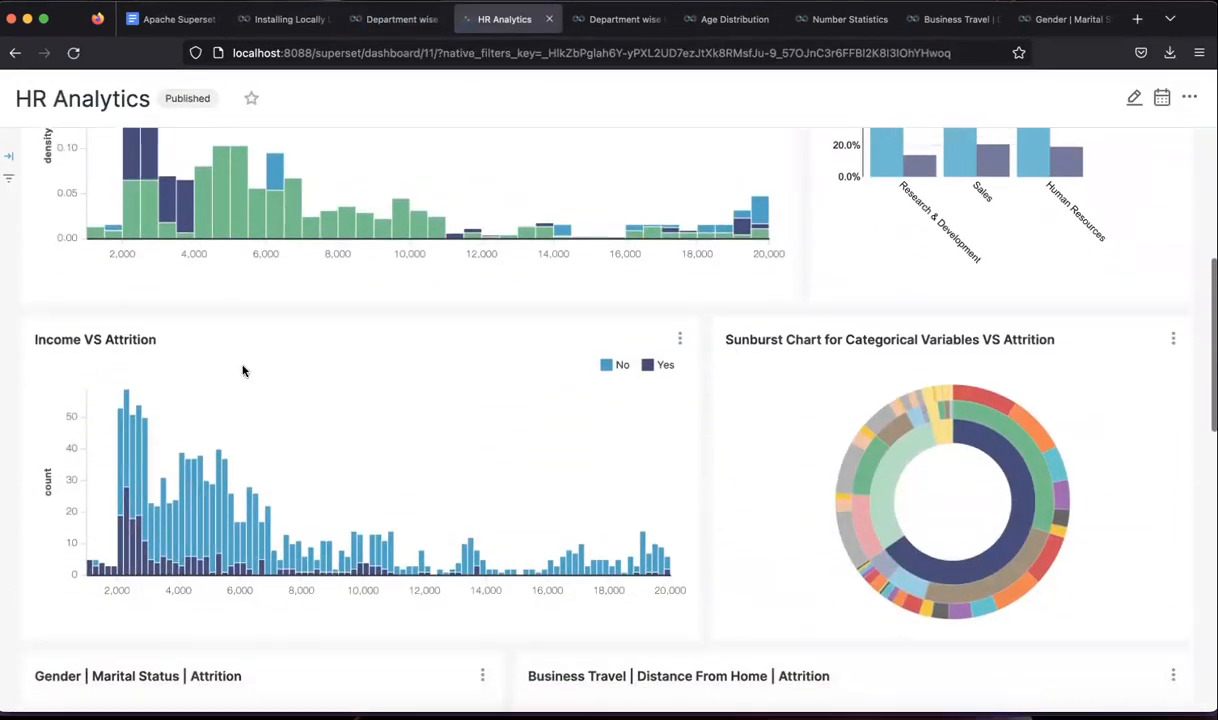
{"action": "scroll", "coordinate": [206, 338], "scroll_direction": "up", "scroll_amount": 3}
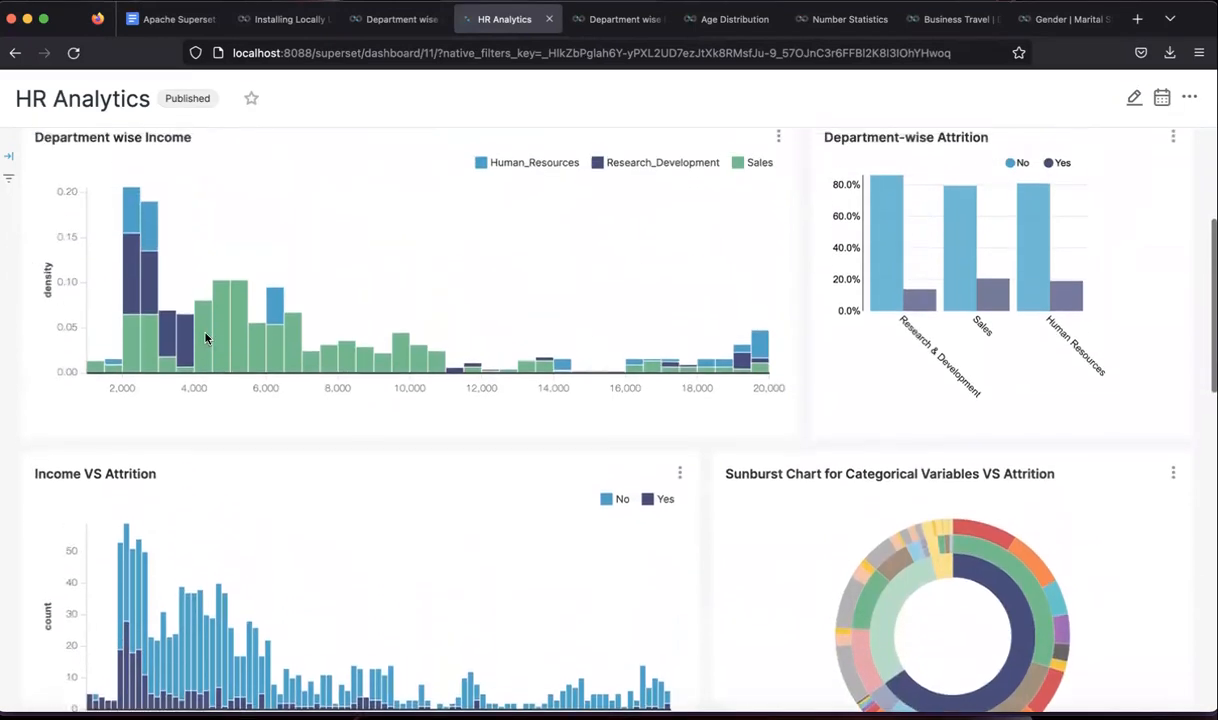
{"action": "scroll", "coordinate": [206, 338], "scroll_direction": "up", "scroll_amount": 1}
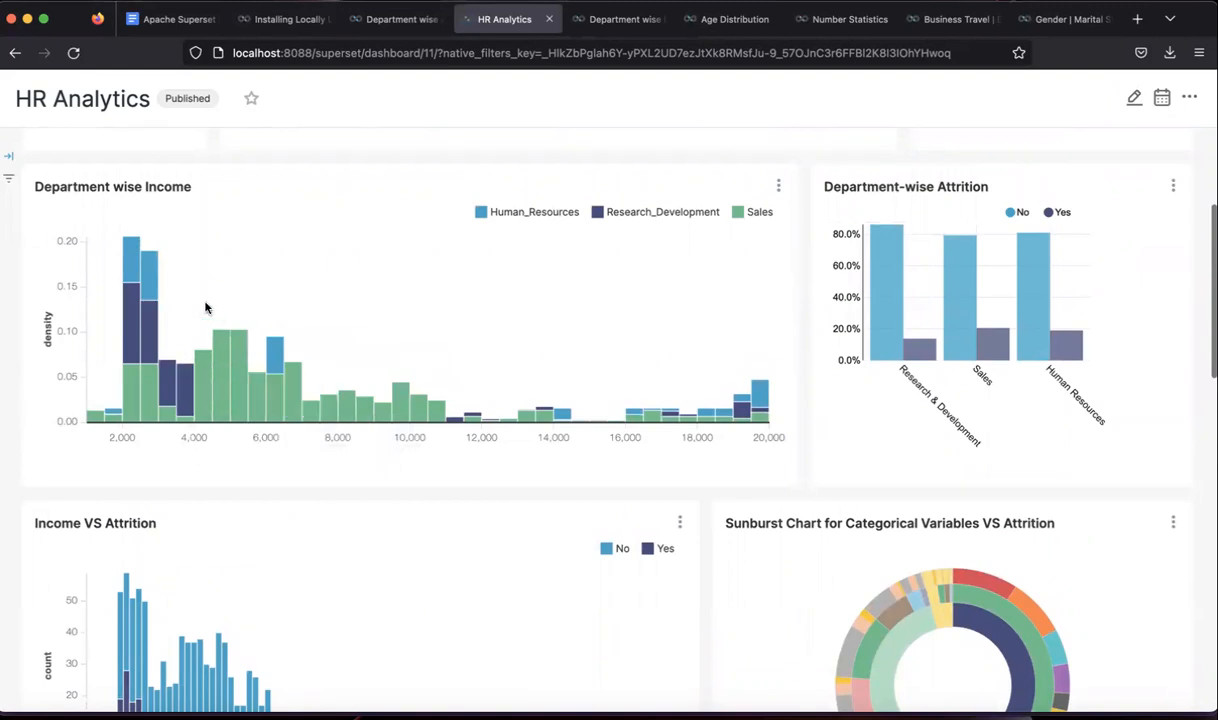
{"action": "scroll", "coordinate": [264, 432], "scroll_direction": "down", "scroll_amount": 5}
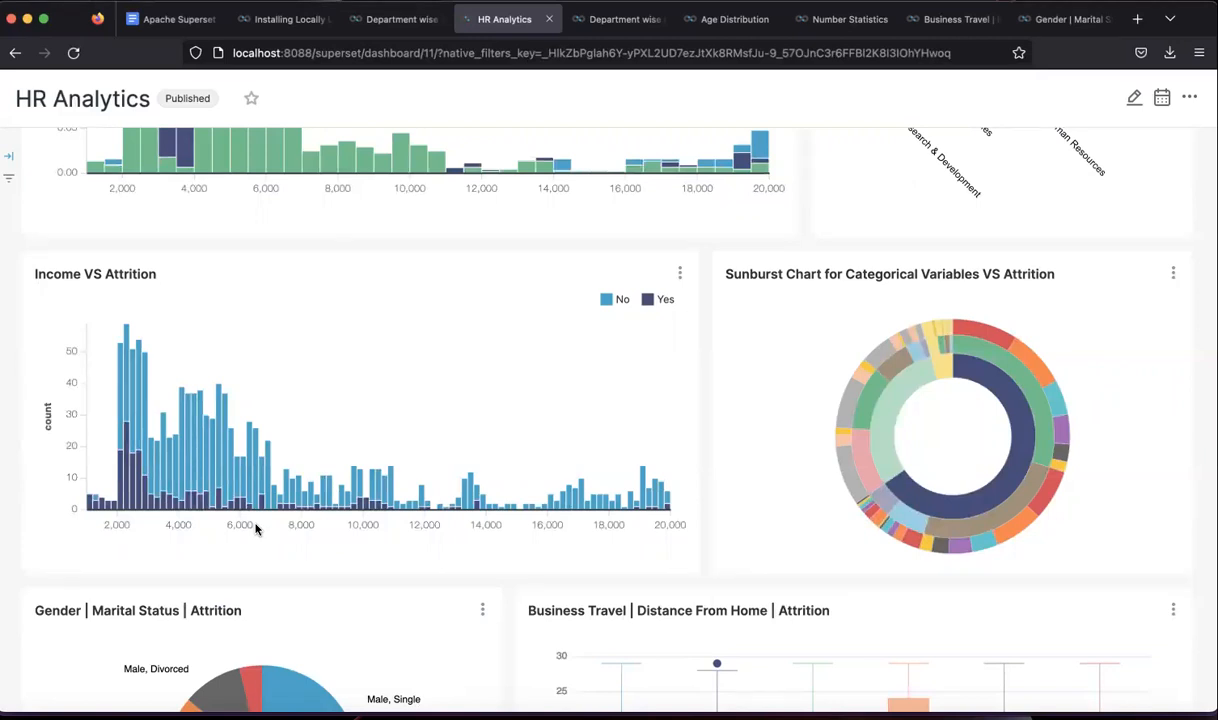
{"action": "left_click", "coordinate": [389, 19]}
- Create a new Distribution > Histogram chart on the emp attrition2 dataset
{"action": "mouse_move", "coordinate": [1118, 93]}
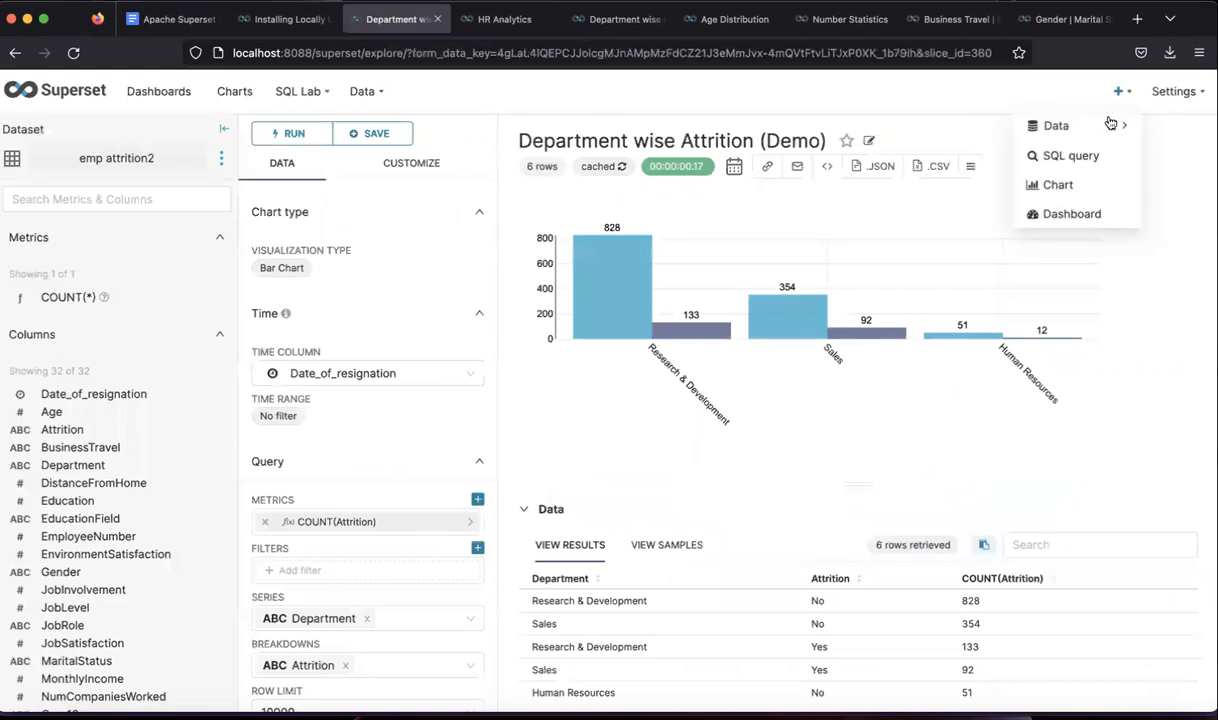
{"action": "left_click", "coordinate": [1068, 183]}
{"action": "left_click", "coordinate": [370, 204]}
{"action": "type", "text": "emp"}
{"action": "left_click", "coordinate": [350, 287]}
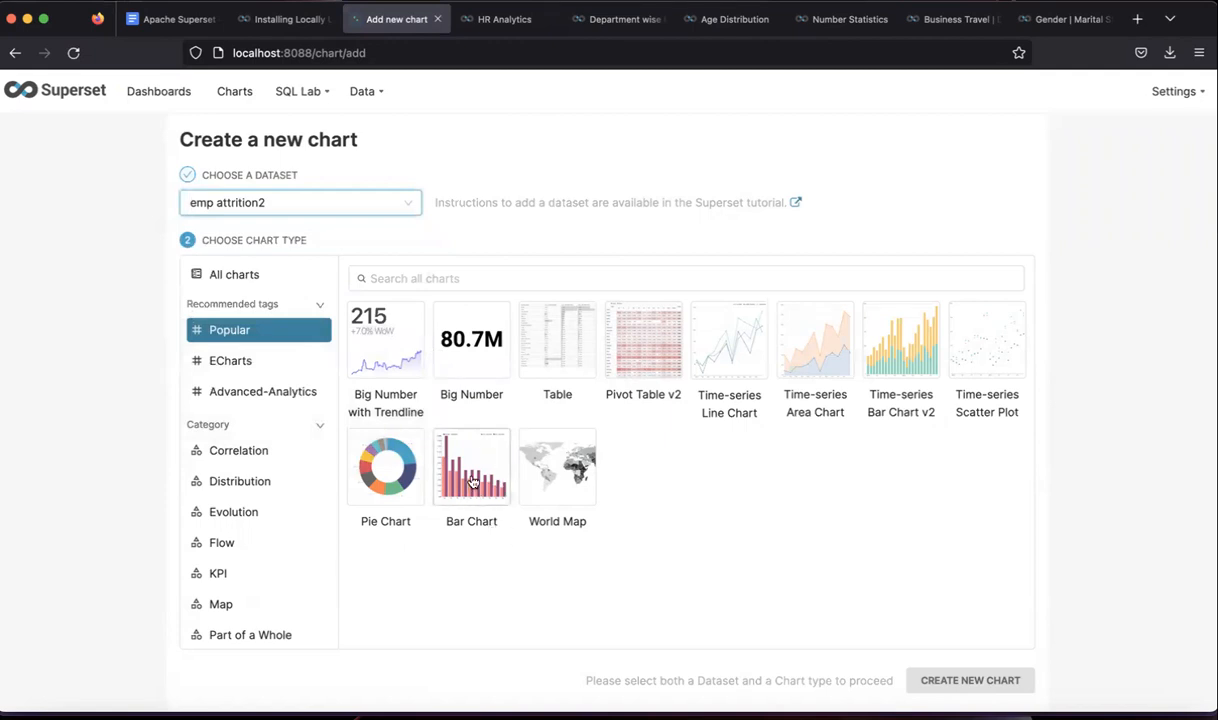
{"action": "left_click", "coordinate": [240, 481]}
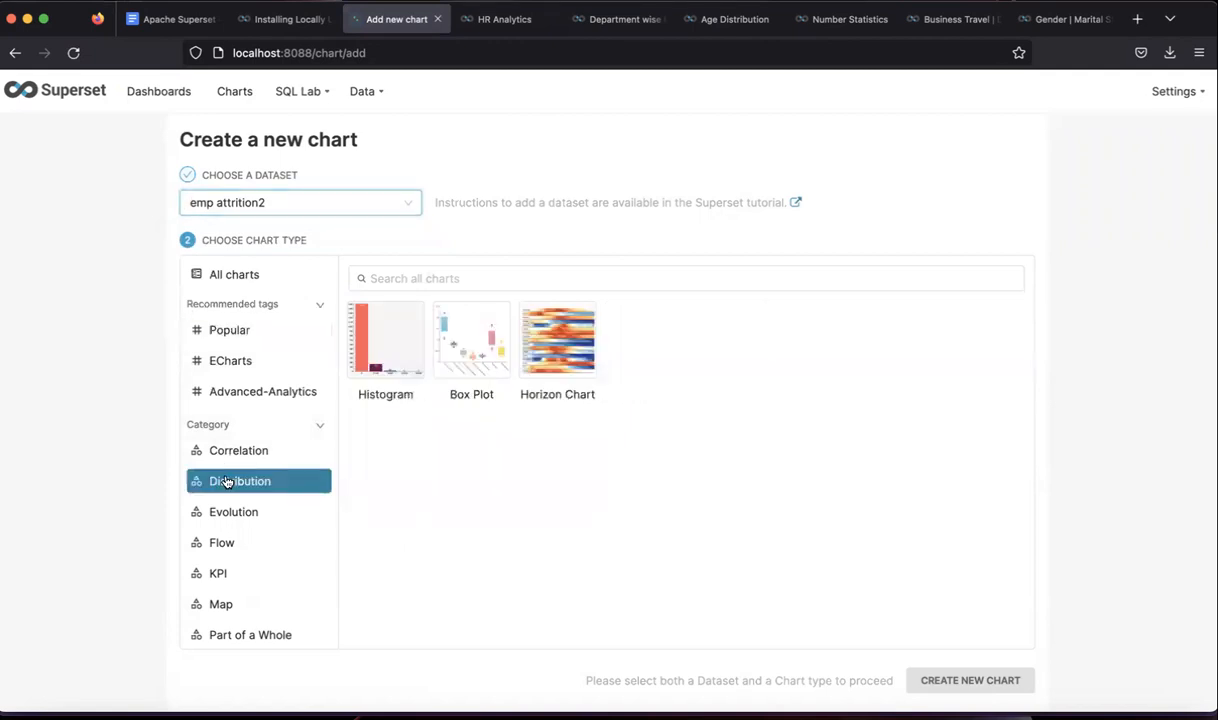
{"action": "left_click", "coordinate": [392, 358]}
{"action": "left_click", "coordinate": [980, 682]}
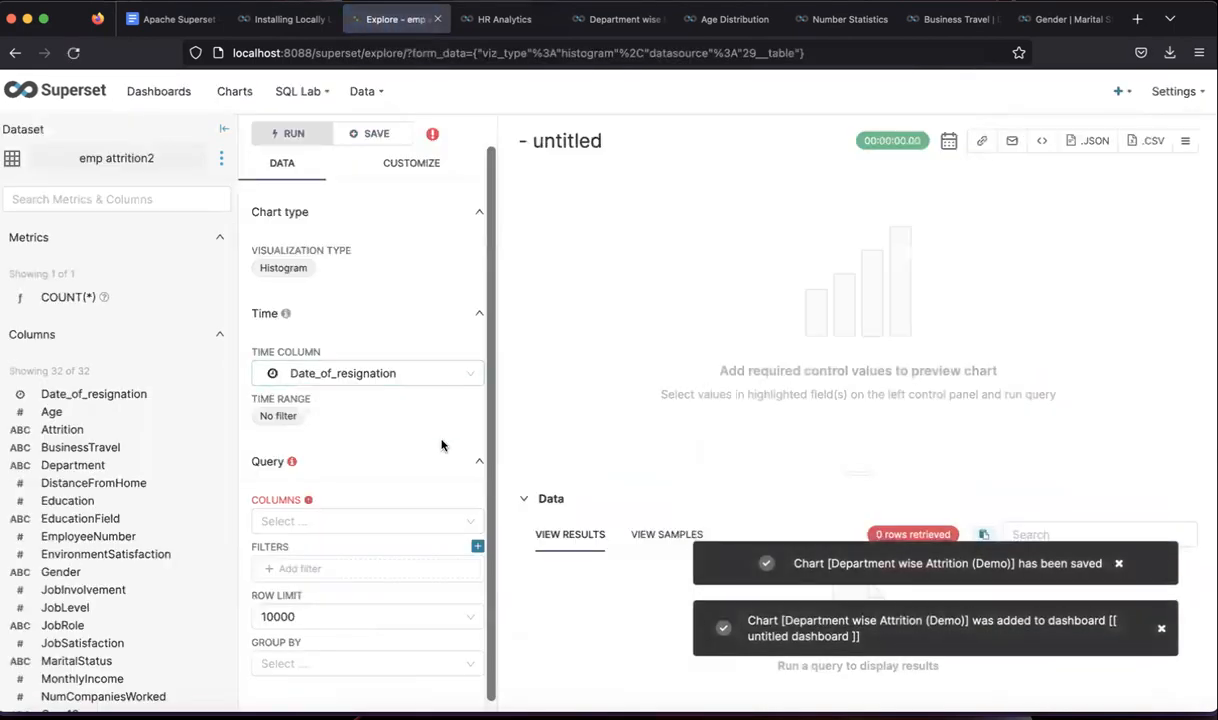
- Plot the MonthlyIncome column grouped by Attrition and run the query
{"action": "scroll", "coordinate": [433, 445], "scroll_direction": "down", "scroll_amount": 1}
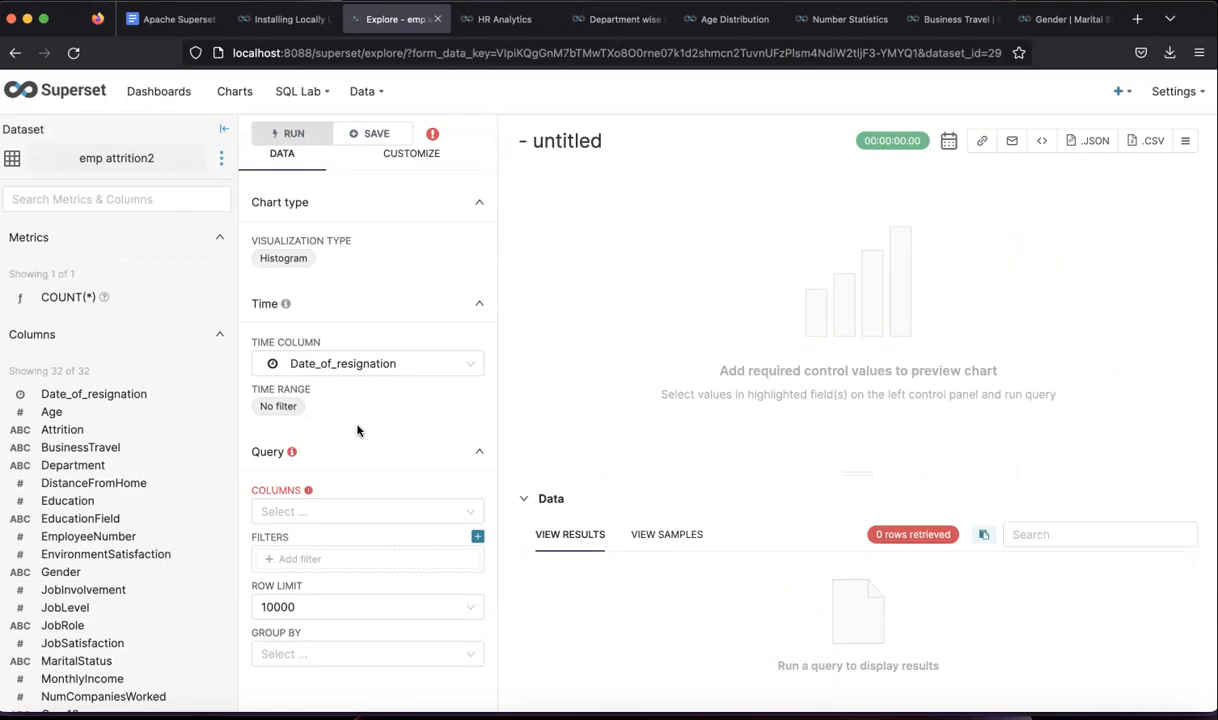
{"action": "left_click", "coordinate": [321, 512]}
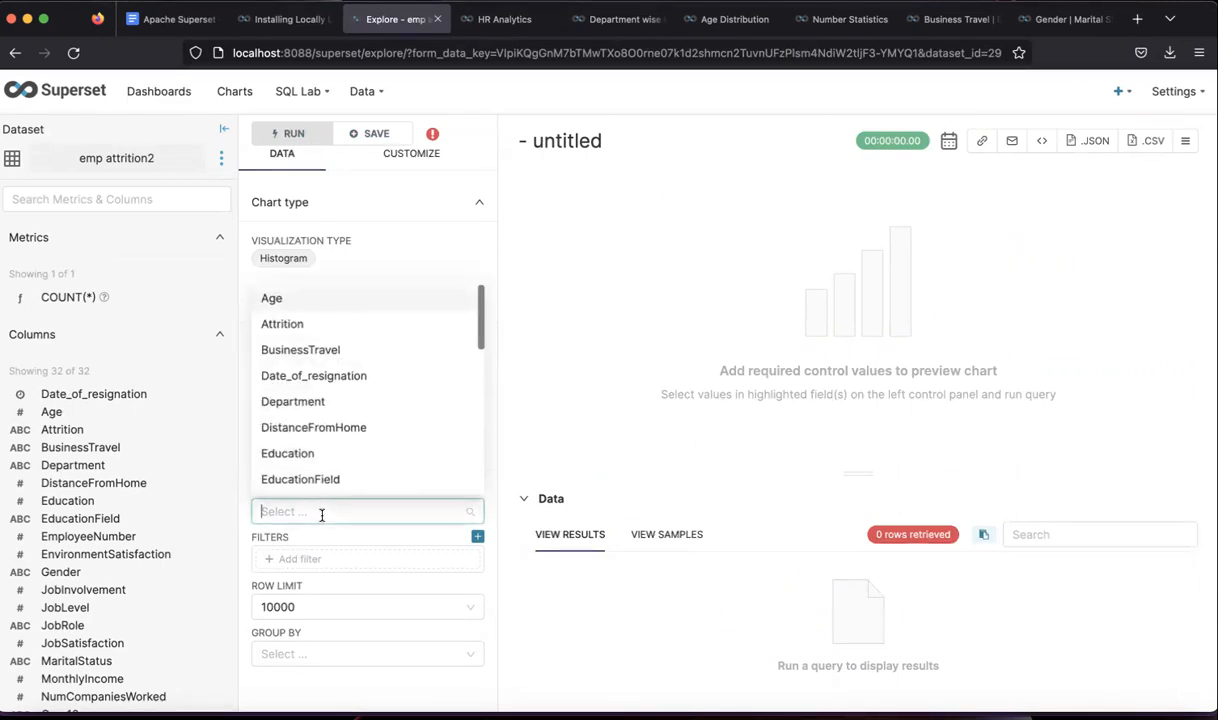
{"action": "type", "text": "in"}
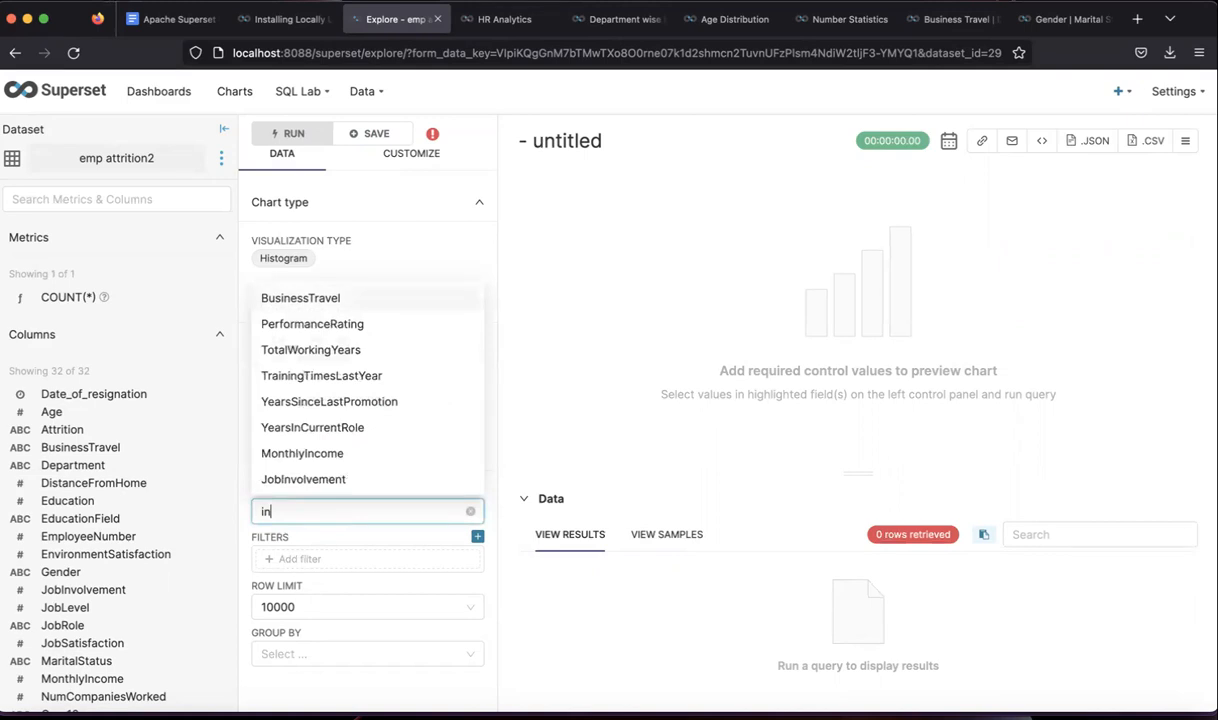
{"action": "type", "text": "c"}
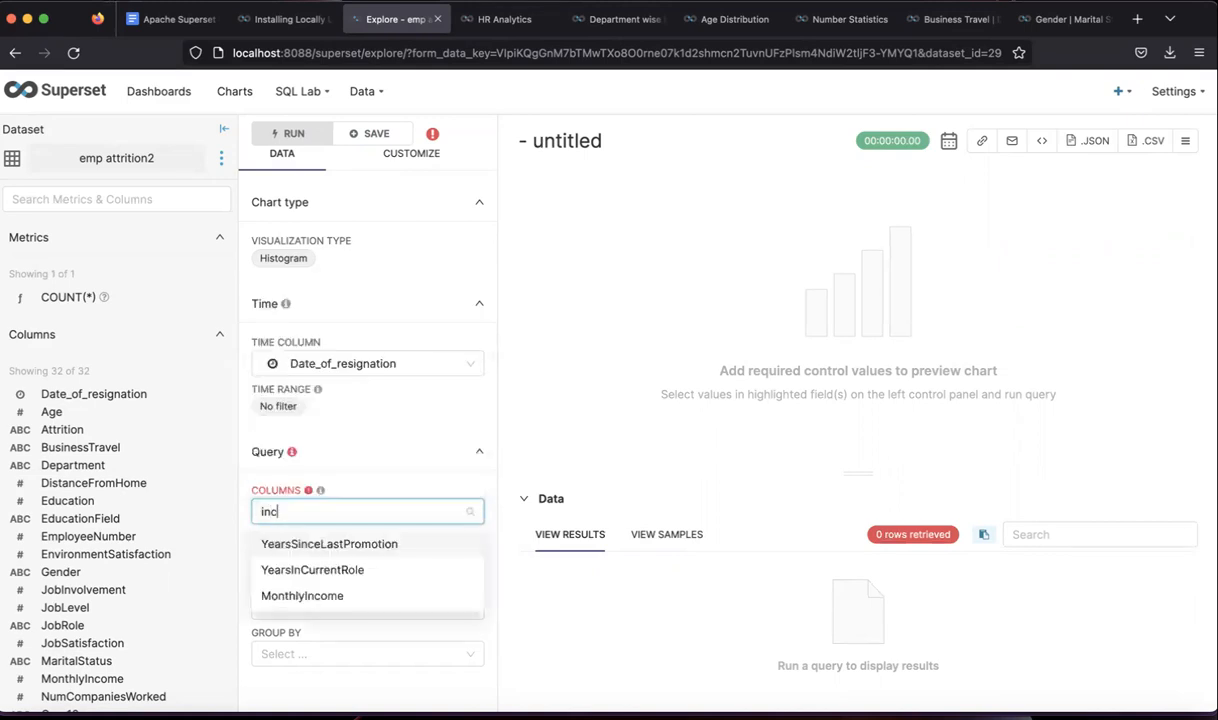
{"action": "left_click", "coordinate": [300, 595]}
{"action": "left_click", "coordinate": [388, 539]}
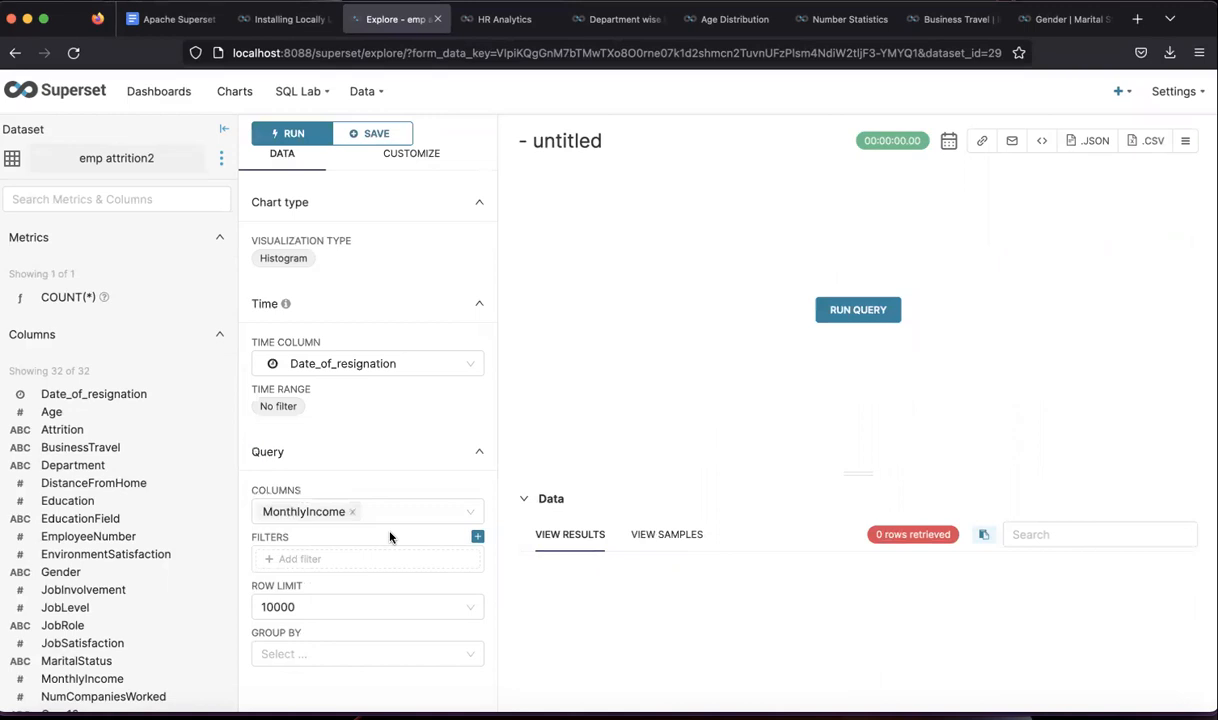
{"action": "left_click", "coordinate": [326, 656]}
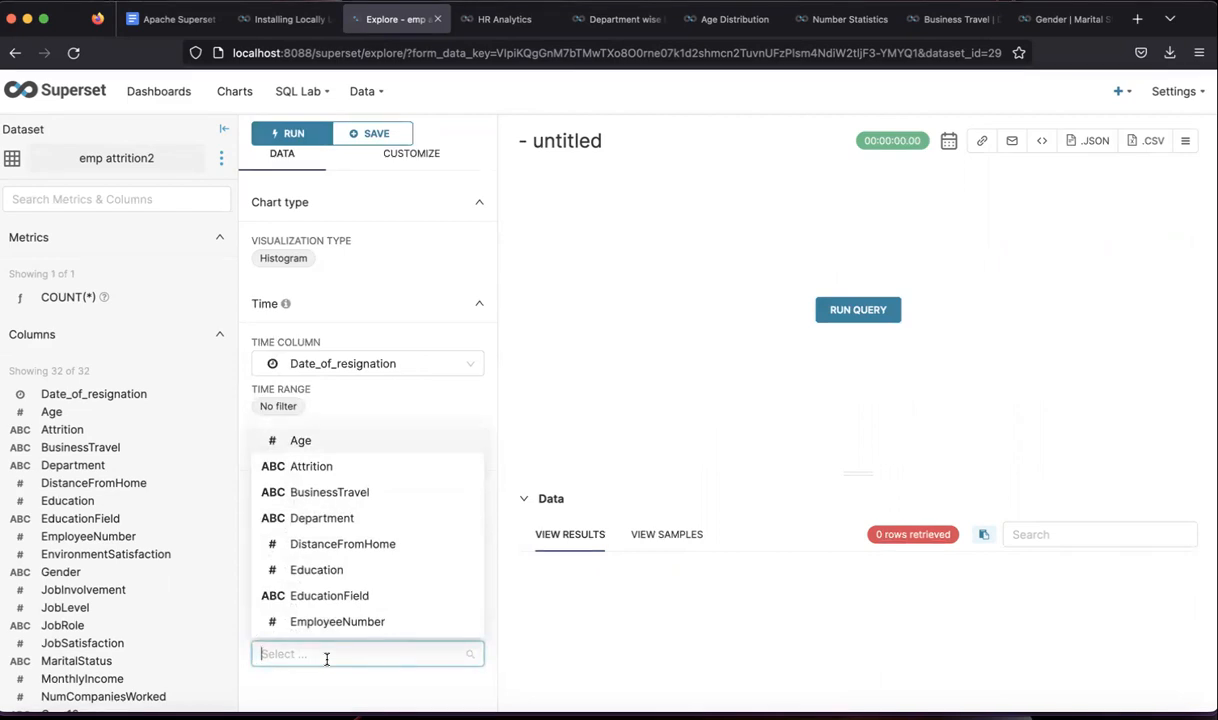
{"action": "left_click", "coordinate": [334, 467]}
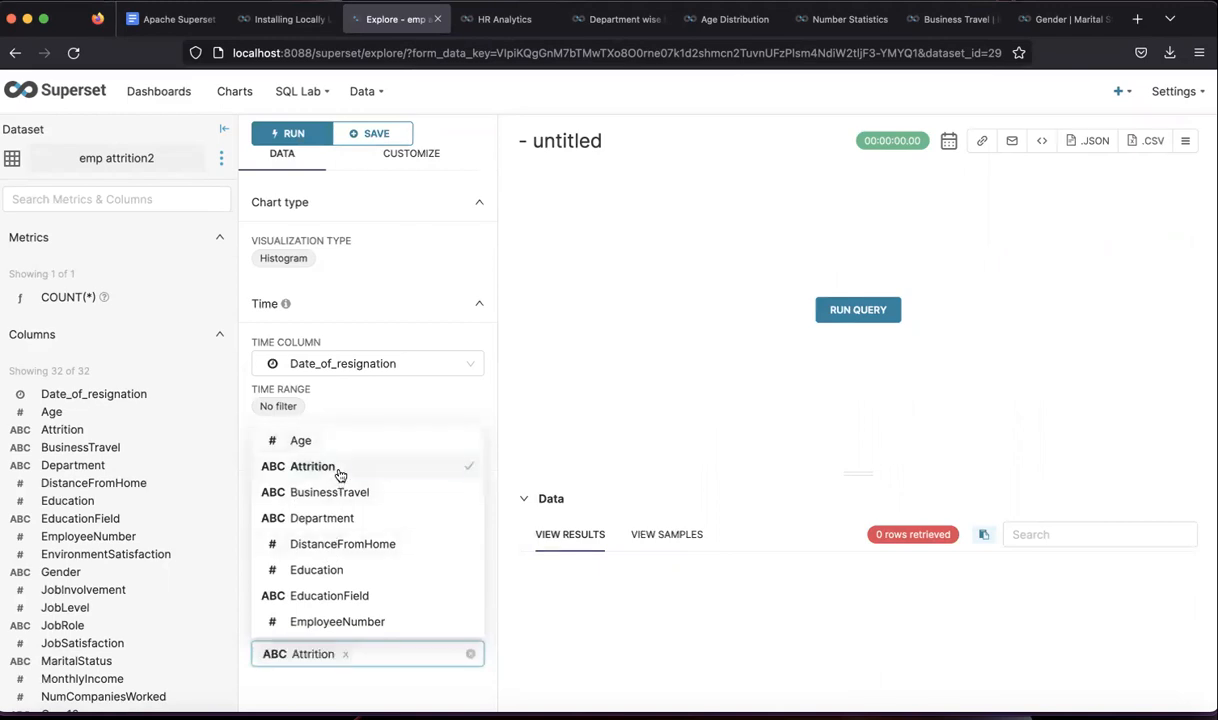
{"action": "left_click", "coordinate": [855, 312]}
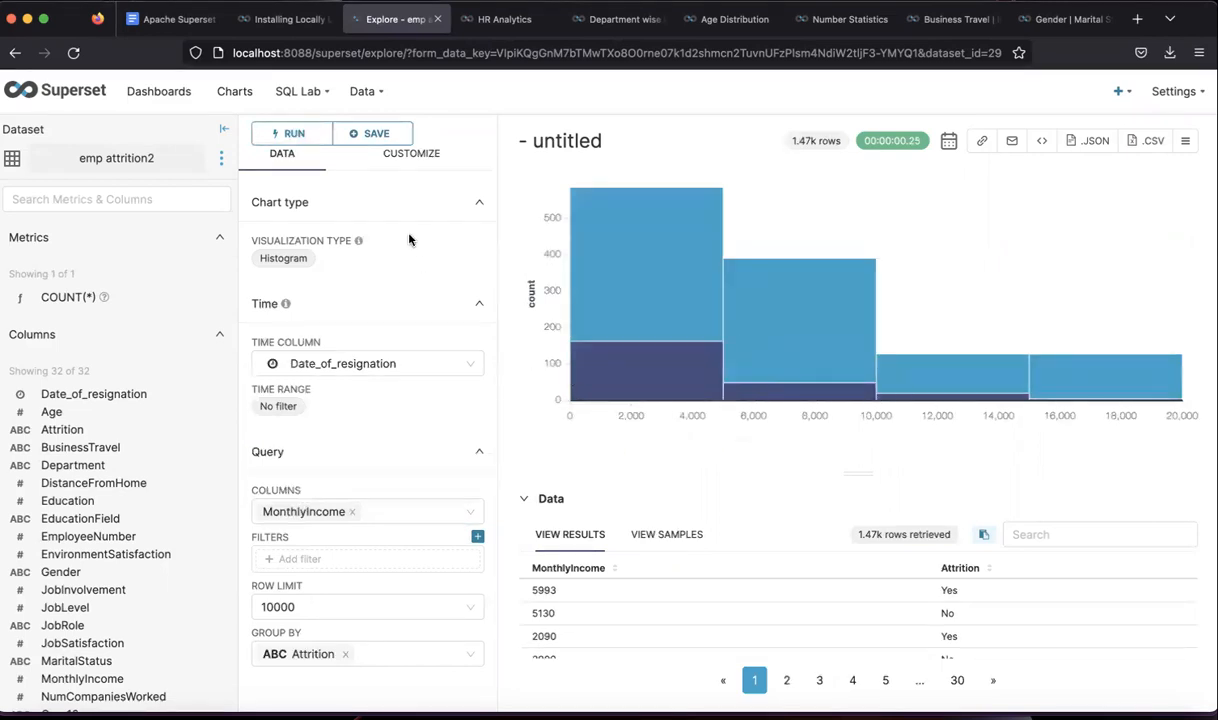
{"action": "left_click", "coordinate": [411, 160]}
- Set the histogram's number of bins to 25, then change it to 50
{"action": "left_click", "coordinate": [336, 317]}
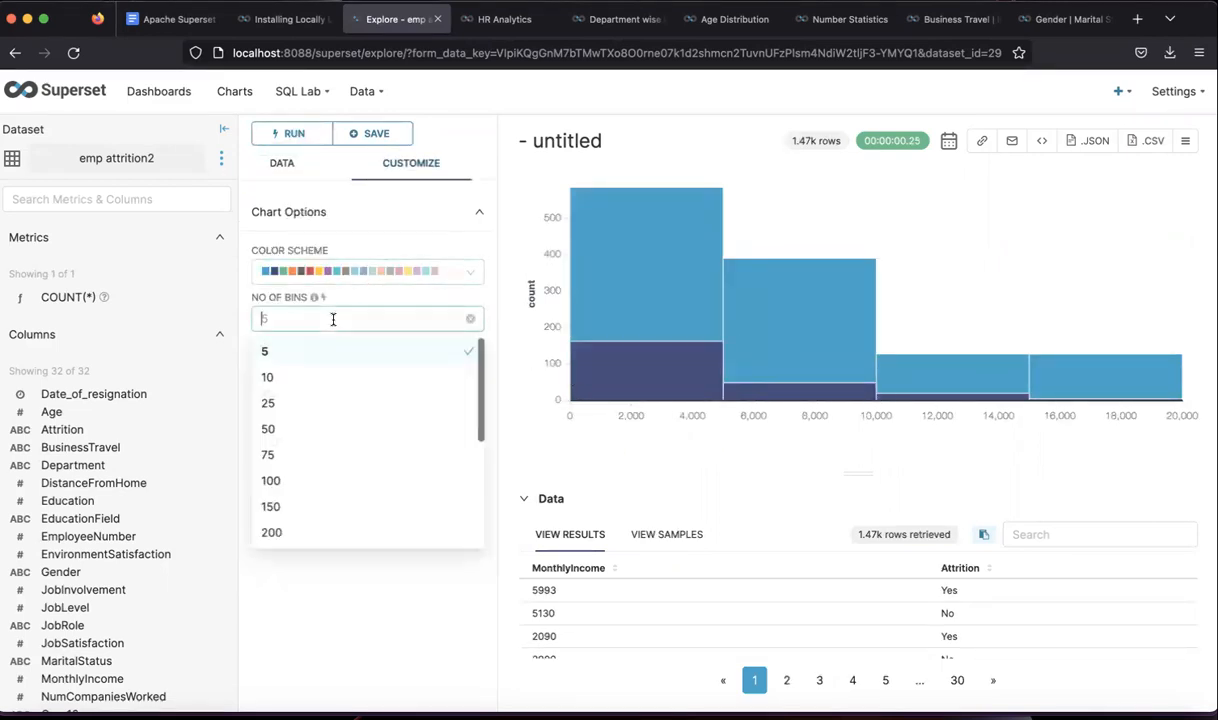
{"action": "left_click", "coordinate": [295, 404]}
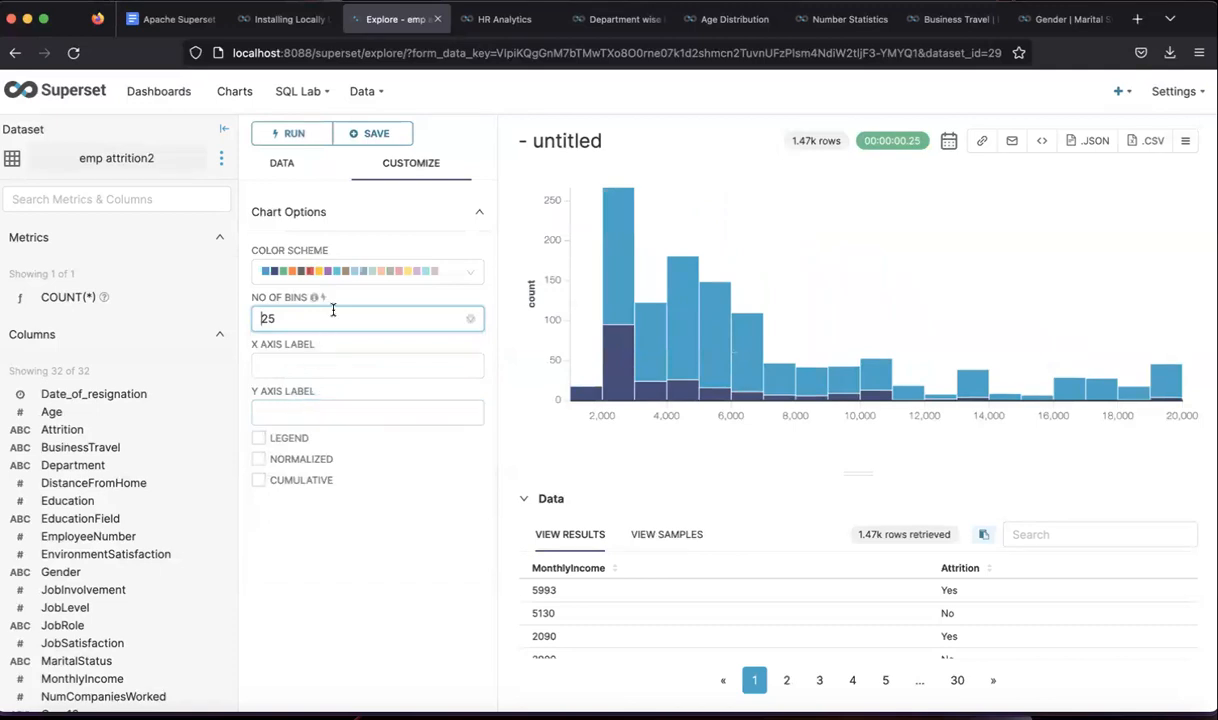
{"action": "left_click", "coordinate": [328, 318]}
{"action": "left_click", "coordinate": [303, 406]}
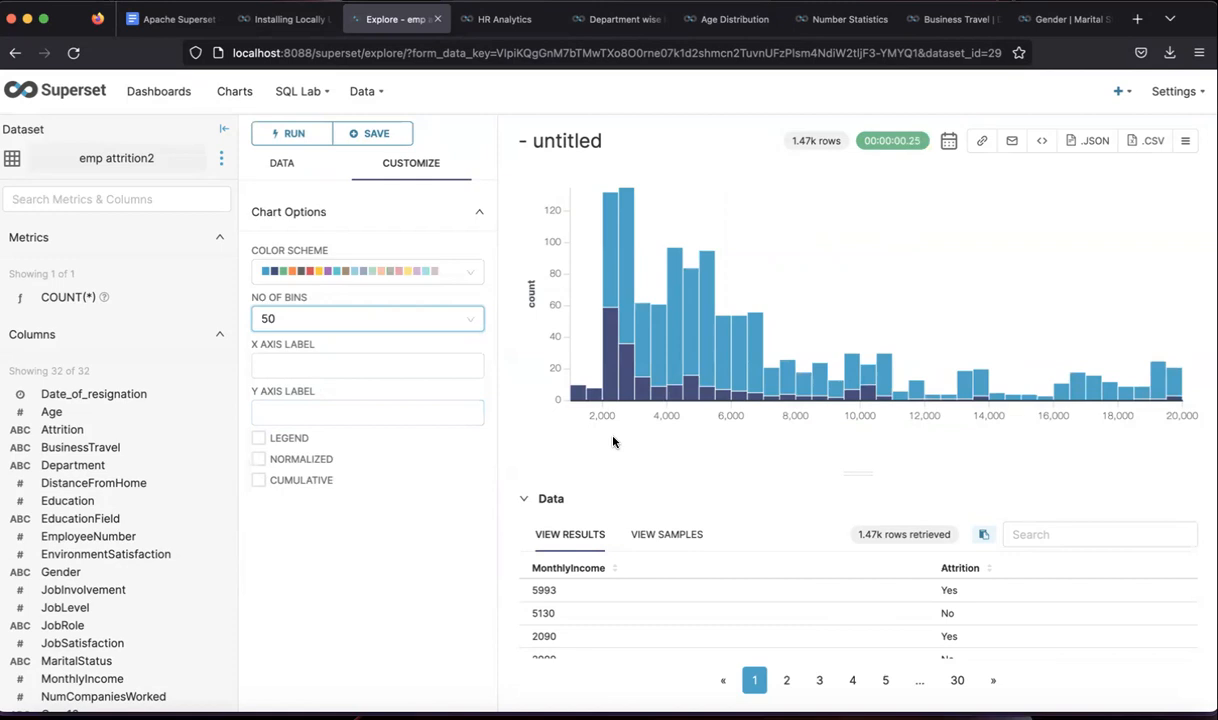
{"action": "mouse_move", "coordinate": [625, 397]}
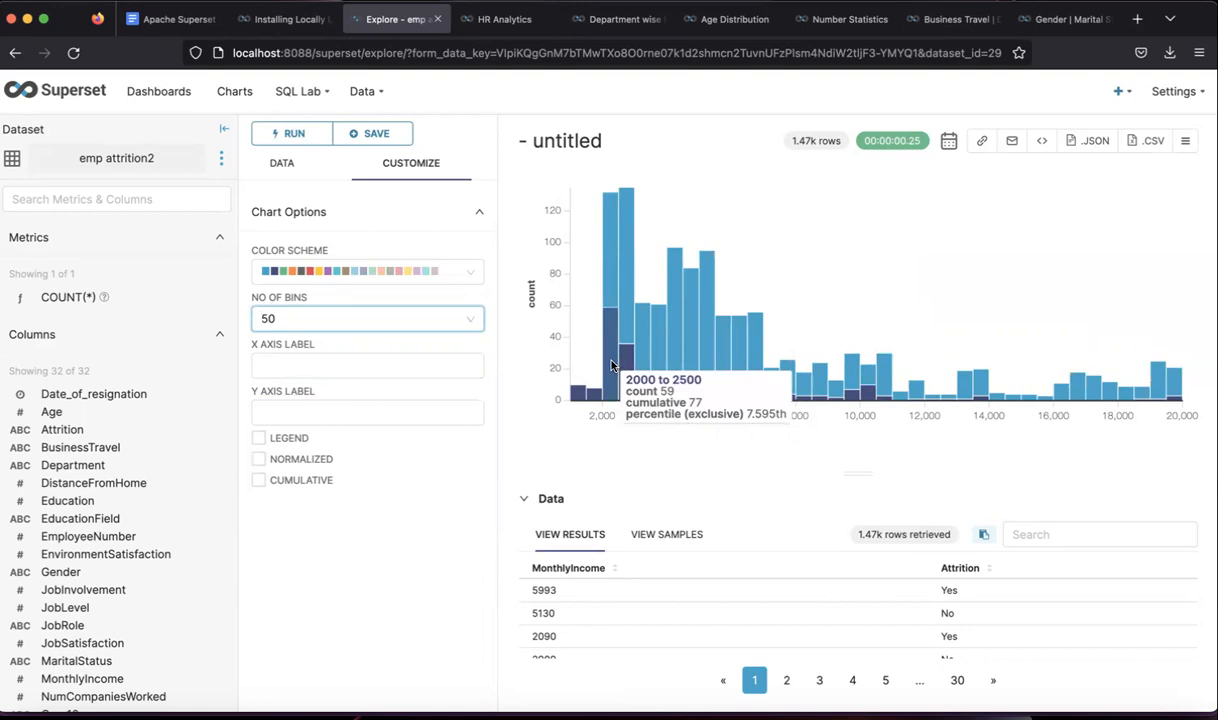
- Show the Attrition legend and check bar counts, e.g. Yes peaking at 59 in 2000–2500
{"action": "left_click", "coordinate": [259, 440]}
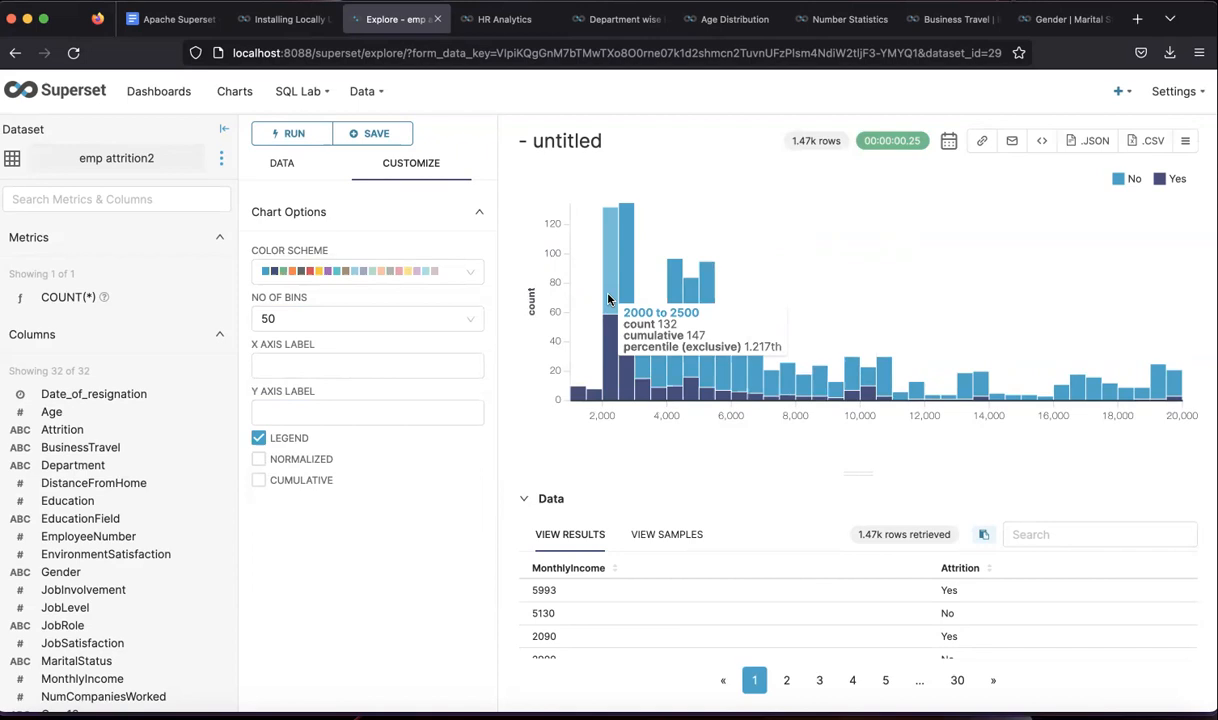
{"action": "mouse_move", "coordinate": [605, 353]}
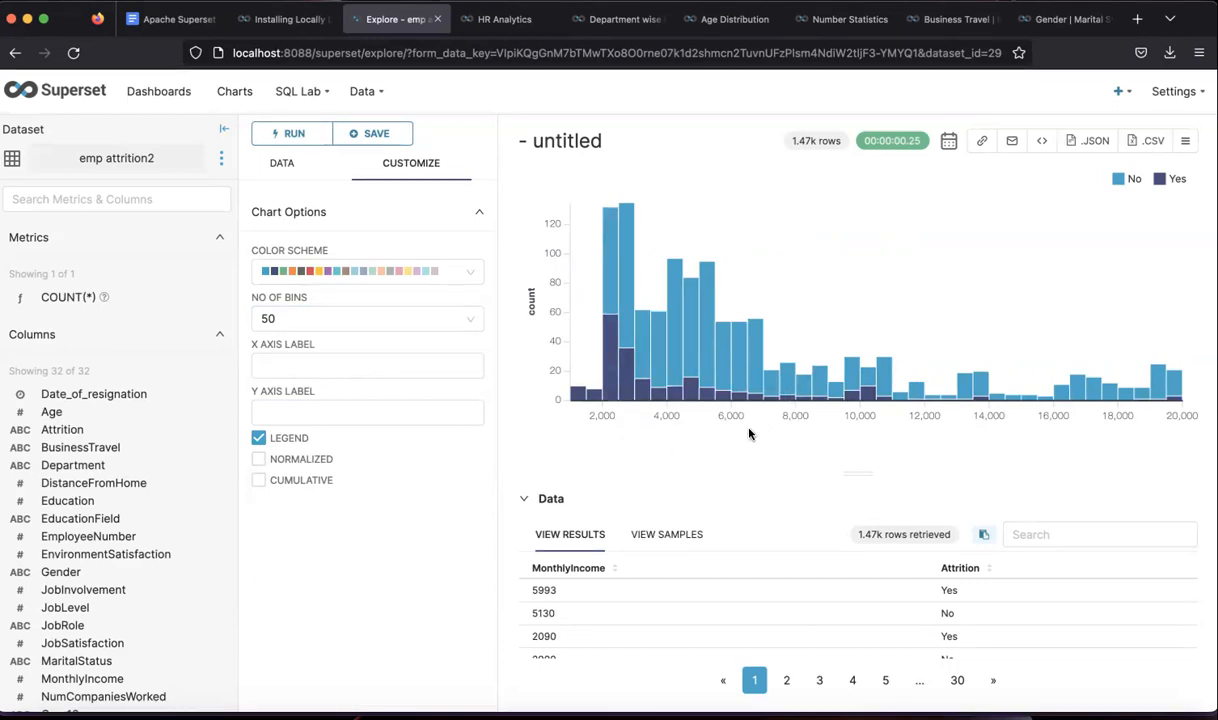
- Rename the histogram to 'Income VS Attrition (Demo)' and save it
{"action": "mouse_move", "coordinate": [884, 400]}
{"action": "mouse_move", "coordinate": [609, 377]}
{"action": "left_click", "coordinate": [597, 146]}
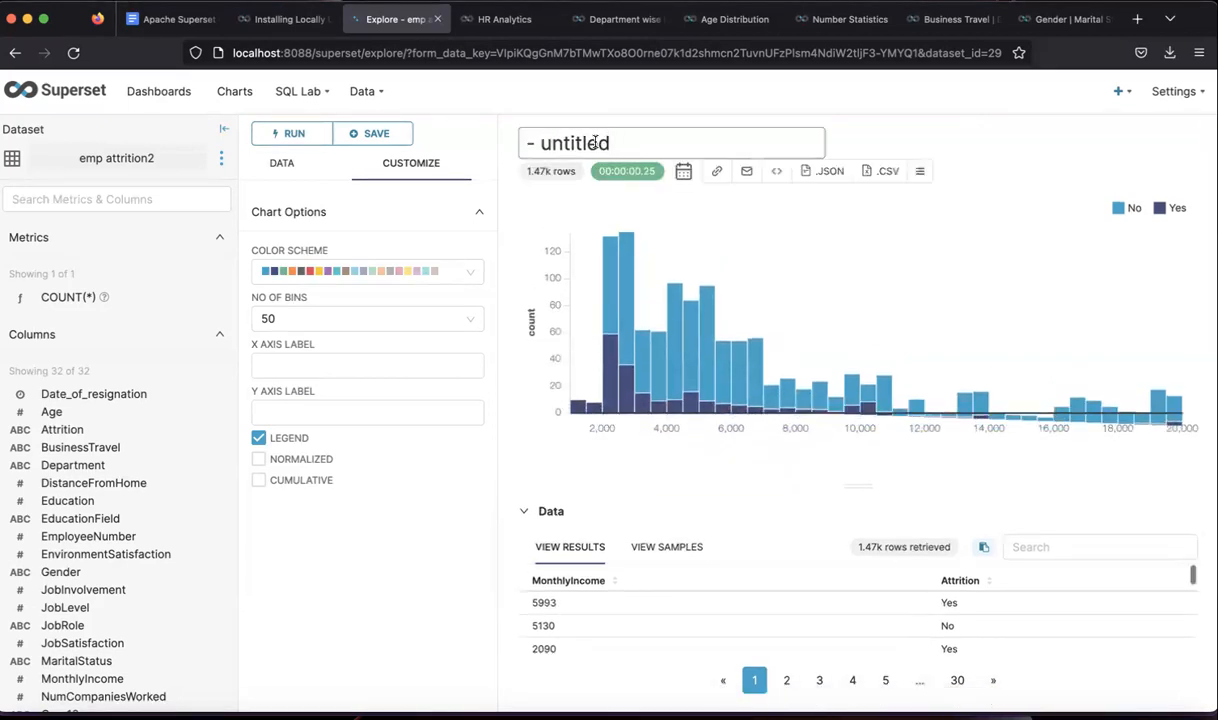
{"action": "key", "text": "BackSpace"}
{"action": "key", "text": "BackSpace"}
{"action": "key", "text": "BackSpace"}
{"action": "key", "text": "BackSpace"}
{"action": "key", "text": "BackSpace"}
{"action": "key", "text": "BackSpace"}
{"action": "key", "text": "BackSpace"}
{"action": "key", "text": "BackSpace"}
{"action": "key", "text": "BackSpace"}
{"action": "key", "text": "BackSpace"}
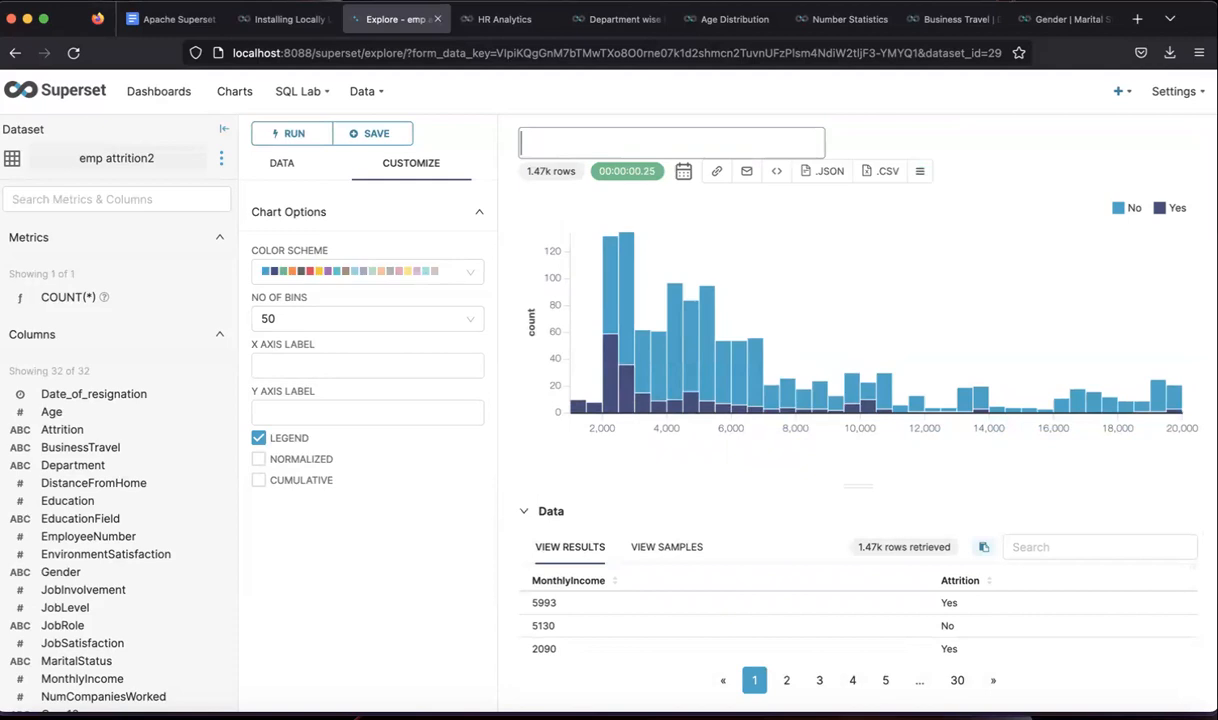
{"action": "type", "text": "Income"}
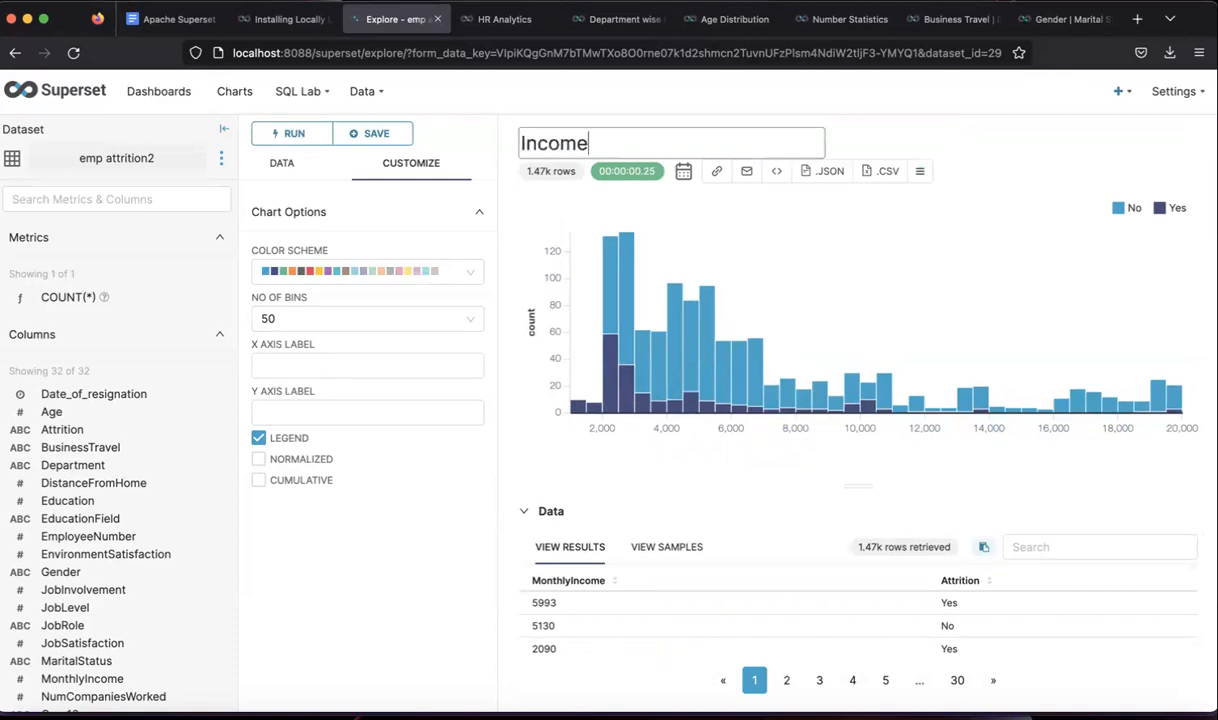
{"action": "type", "text": " VS Attrition (Demo)"}
{"action": "key", "text": "Left"}
{"action": "type", "text": "Demo"}
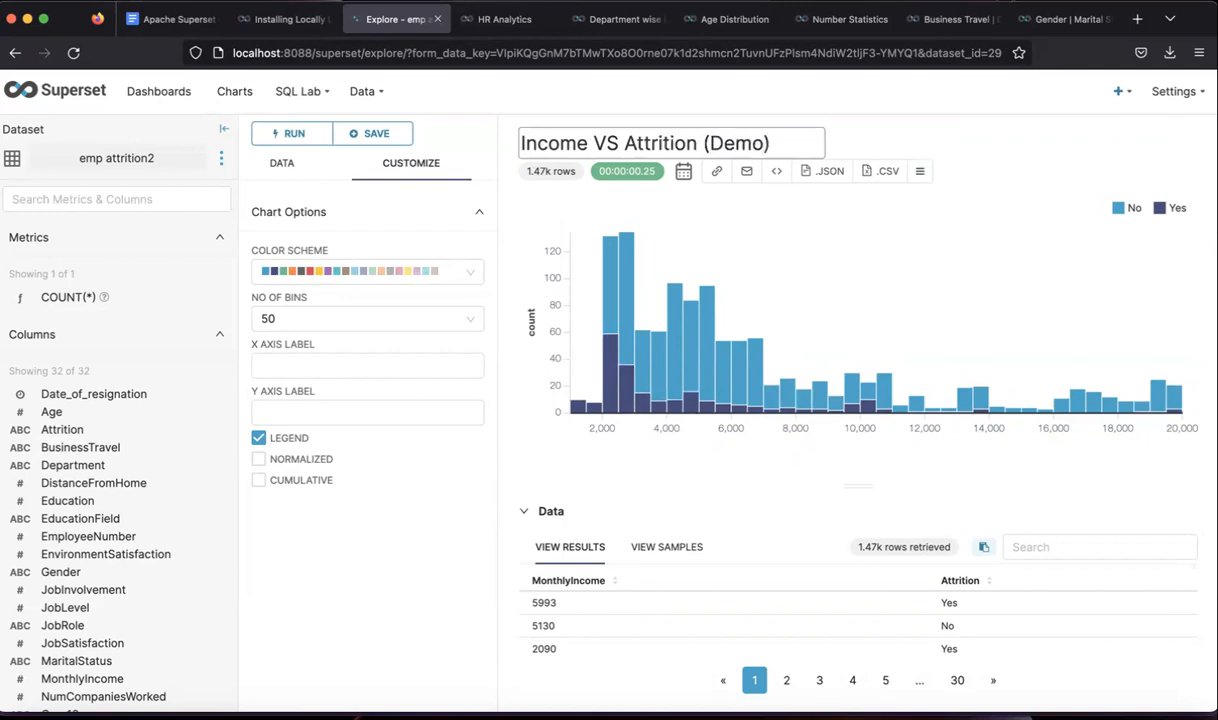
{"action": "key", "text": "Return"}
{"action": "left_click", "coordinate": [370, 133]}
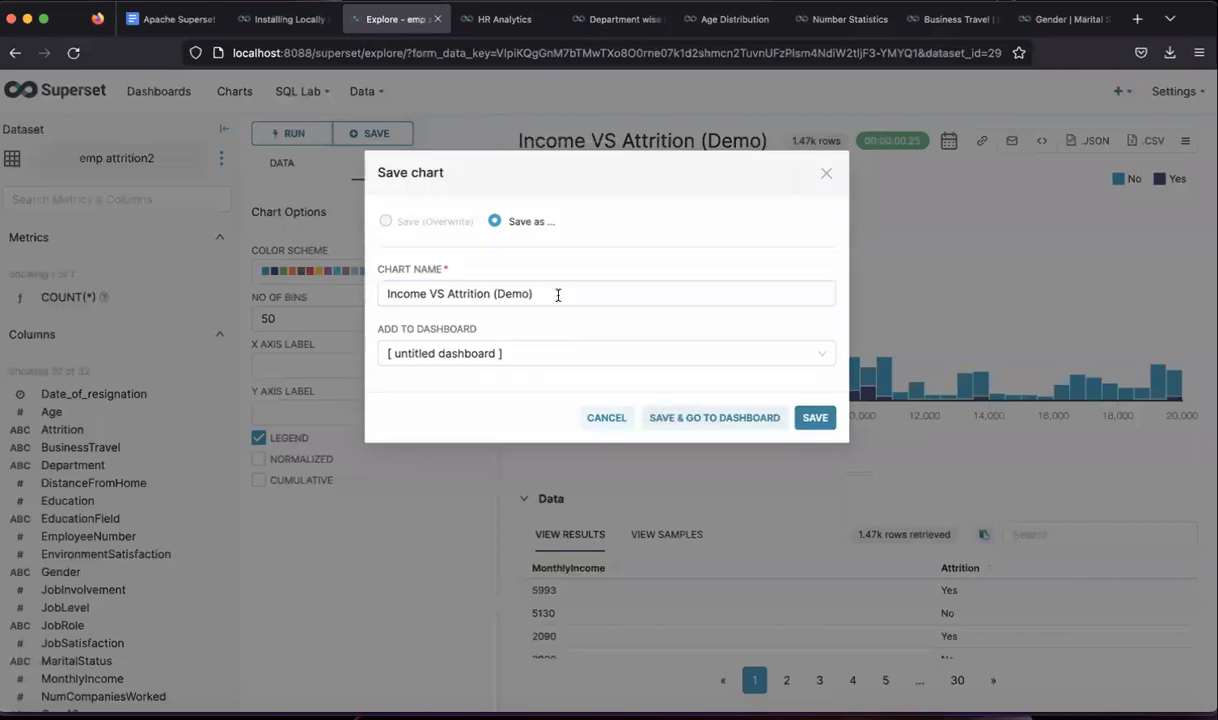
{"action": "left_click", "coordinate": [806, 417]}
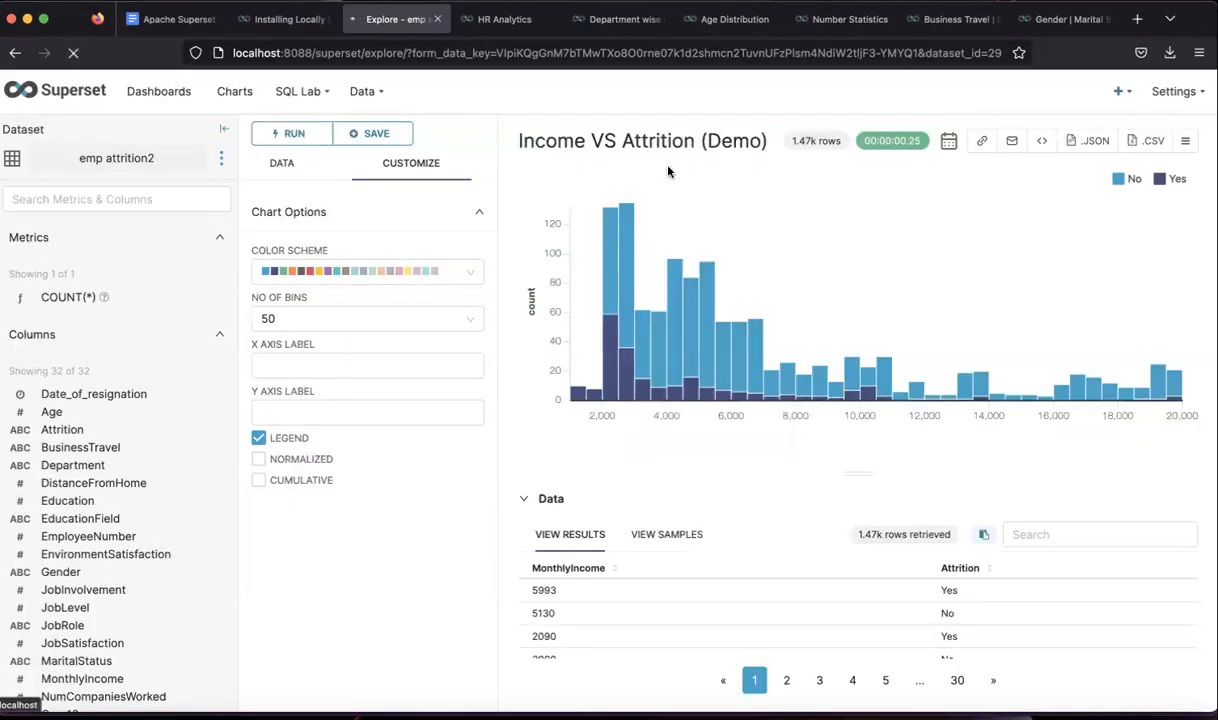
{"action": "left_click", "coordinate": [490, 19]}
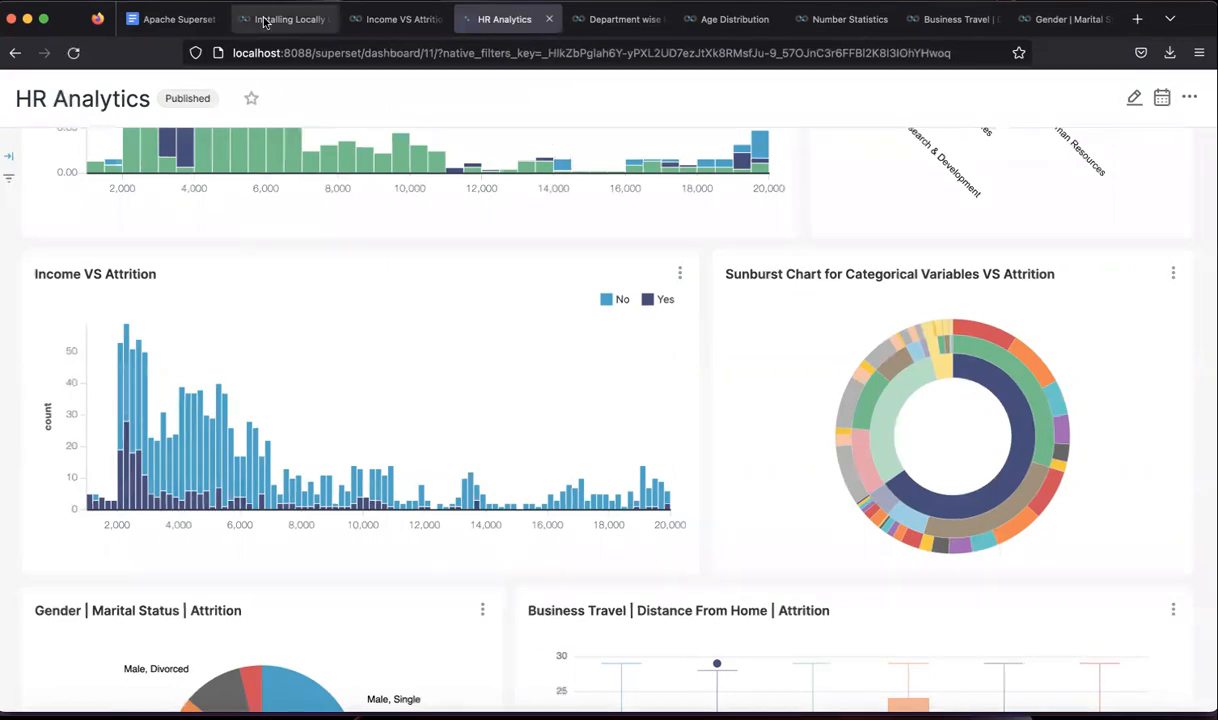
- Move from the reviewed HR Analytics dashboard to the Google Docs planning notes
{"action": "left_click", "coordinate": [170, 19]}
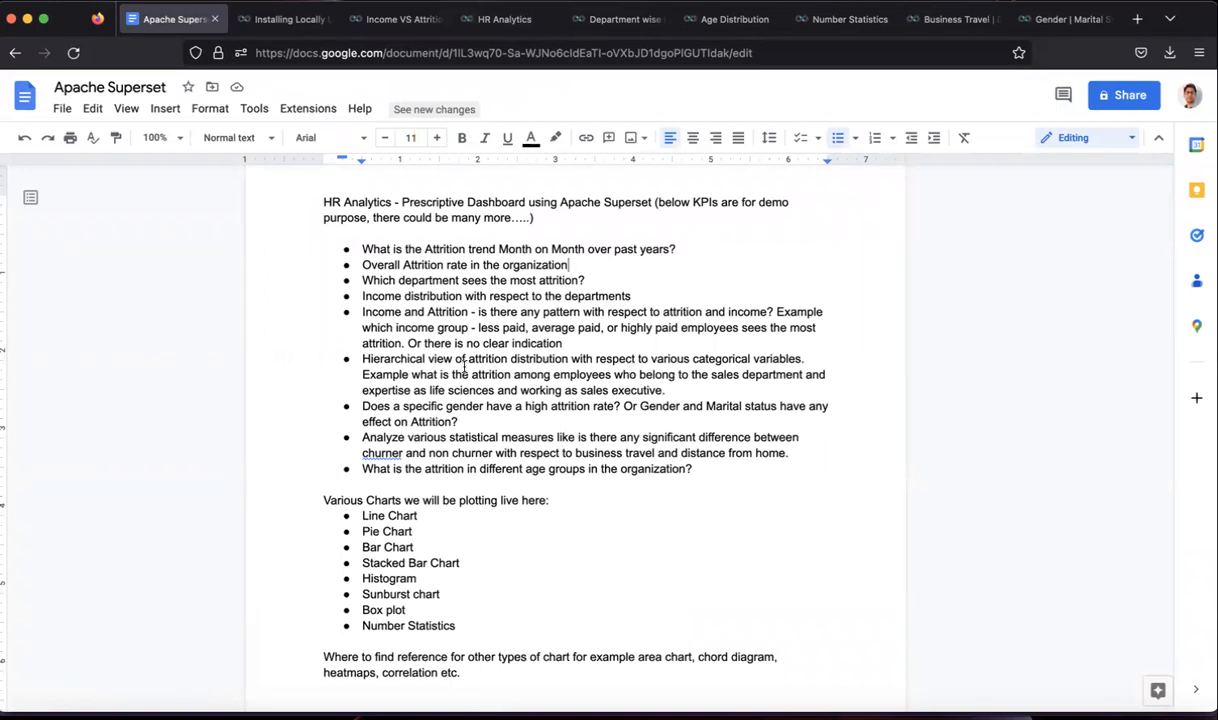
- Highlight the attrition and job-role example phrases in the notes, then return to the chart
{"action": "left_click_drag", "start_coordinate": [439, 375], "coordinate": [741, 372]}
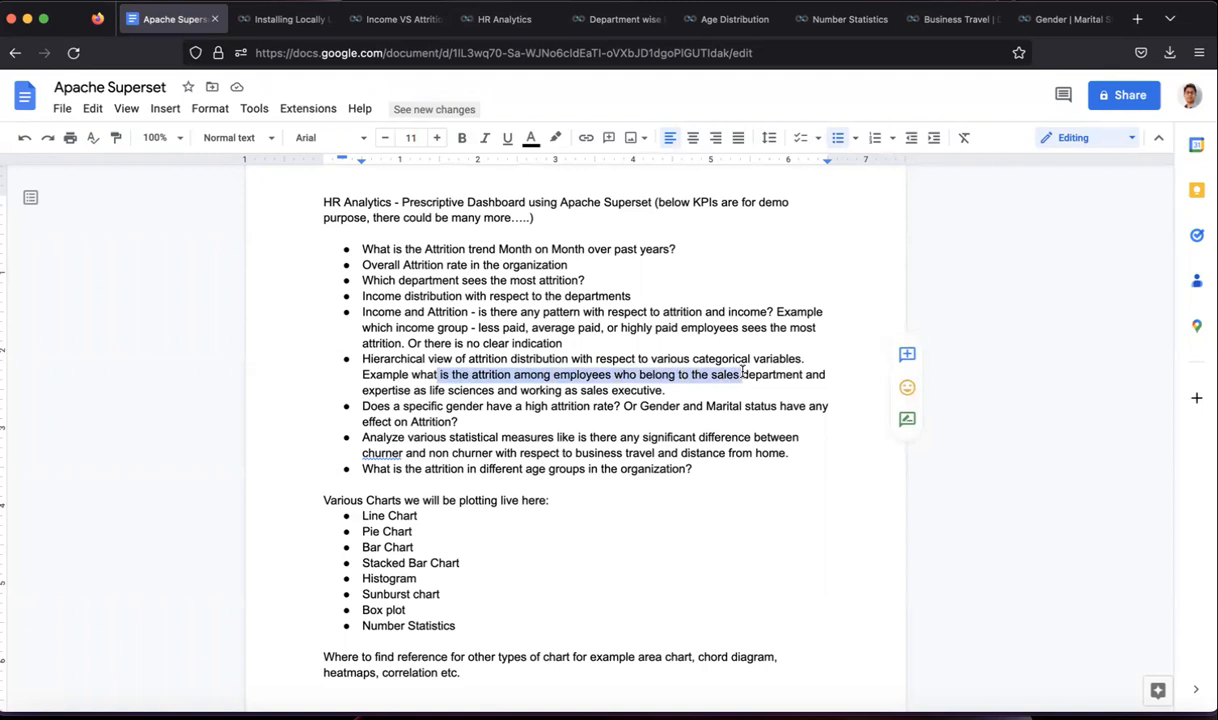
{"action": "left_click_drag", "start_coordinate": [409, 390], "coordinate": [645, 388]}
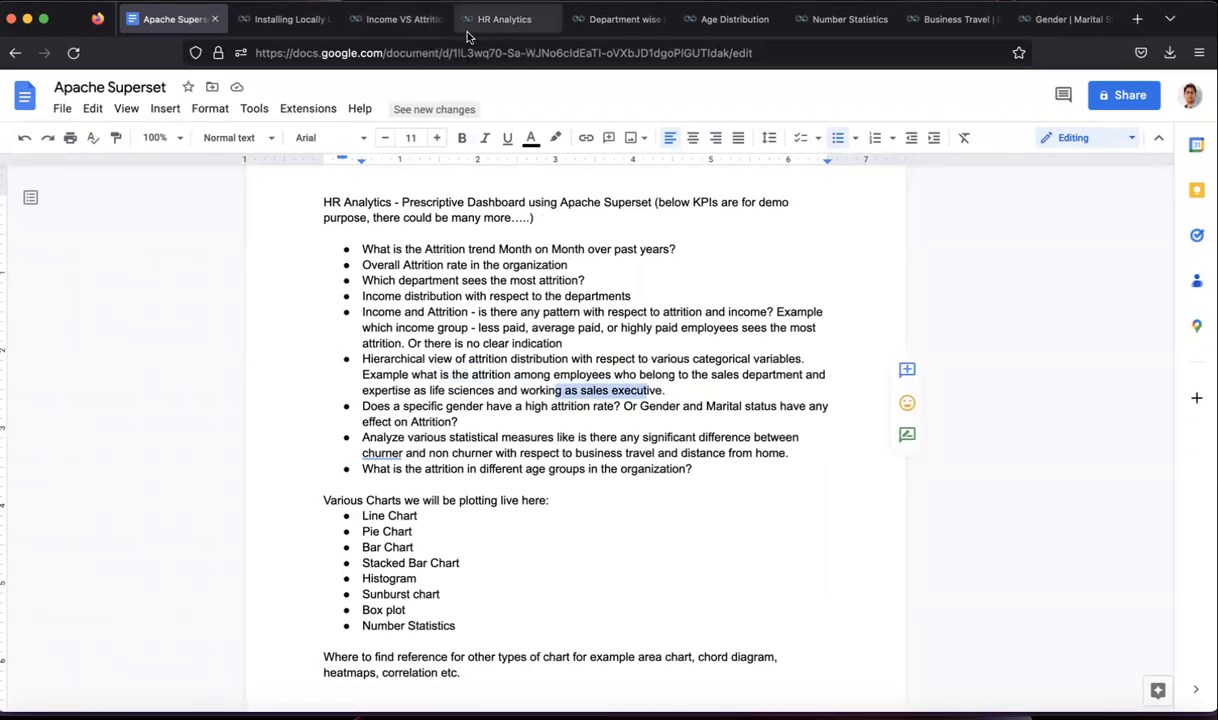
{"action": "left_click", "coordinate": [408, 27]}
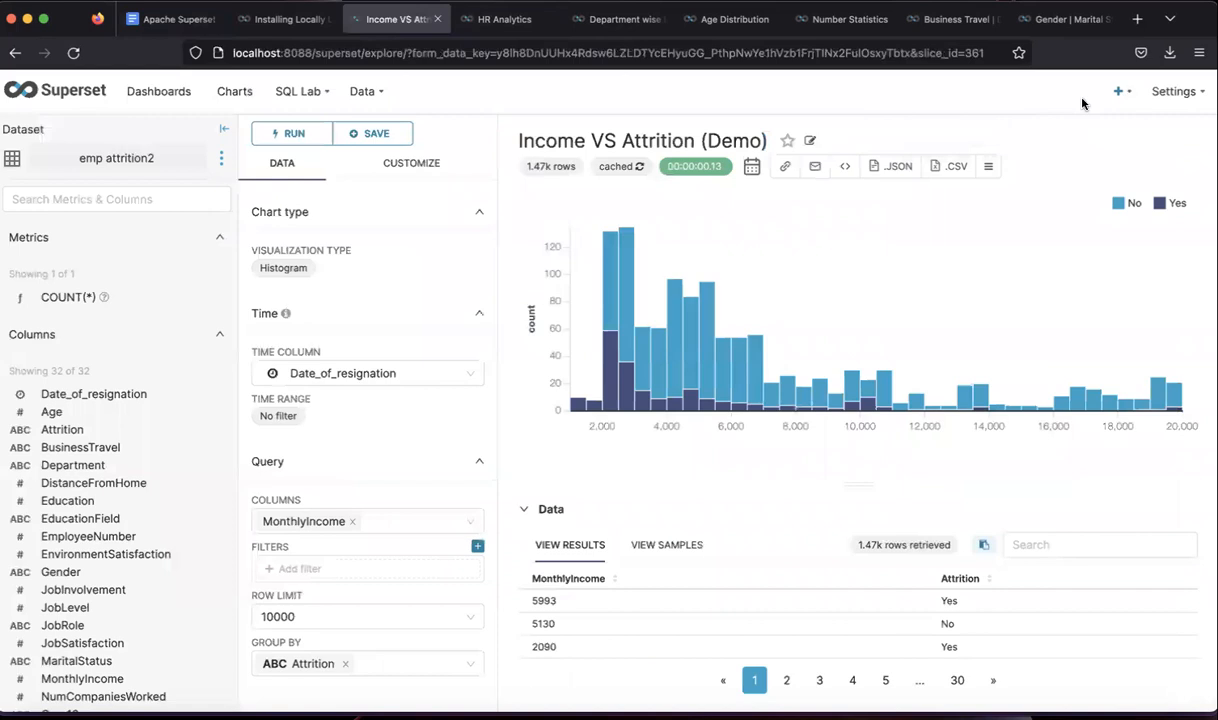
- Create a new Sunburst Chart on the emp attrition2 dataset
{"action": "mouse_move", "coordinate": [1120, 95]}
{"action": "left_click", "coordinate": [1053, 188]}
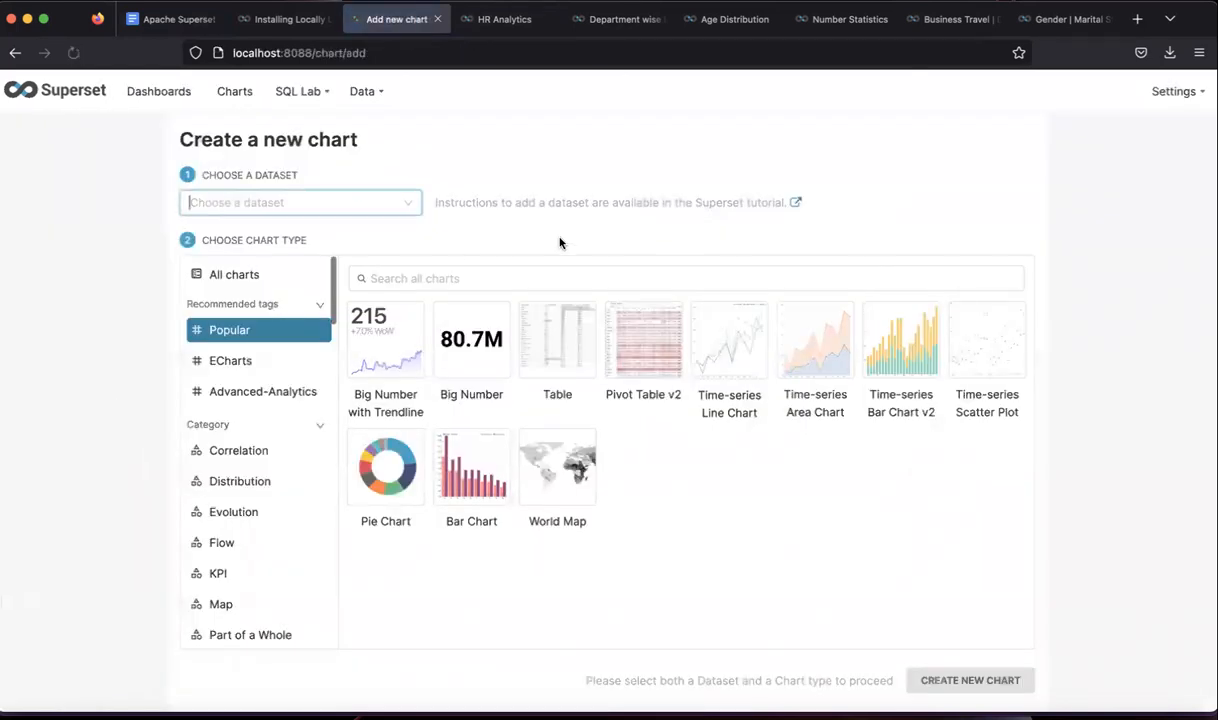
{"action": "left_click", "coordinate": [372, 201]}
{"action": "type", "text": "emp"}
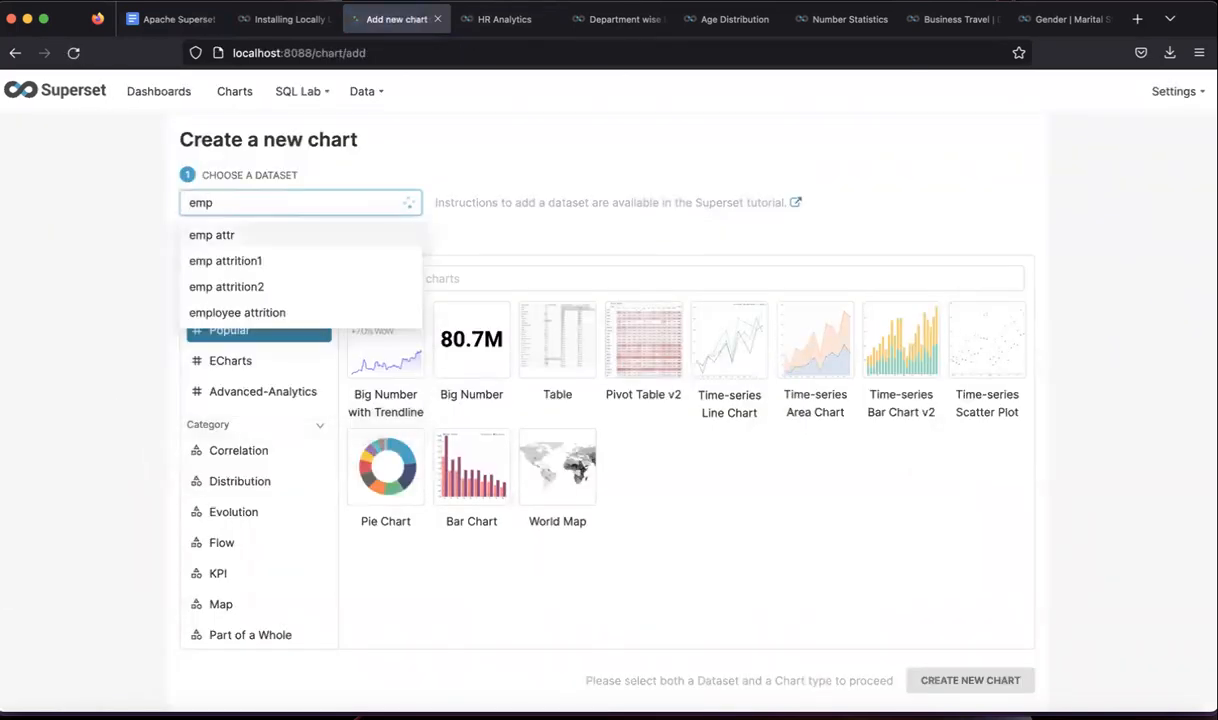
{"action": "left_click", "coordinate": [305, 287]}
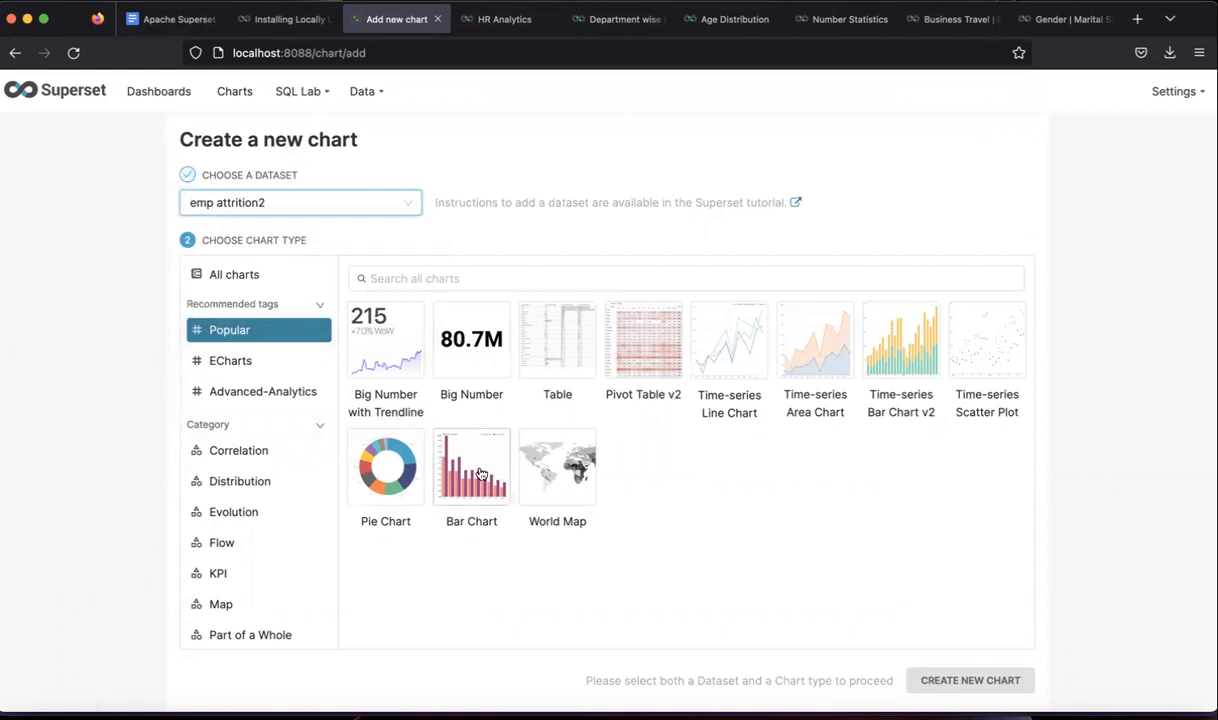
{"action": "left_click", "coordinate": [393, 279]}
{"action": "type", "text": "sun"}
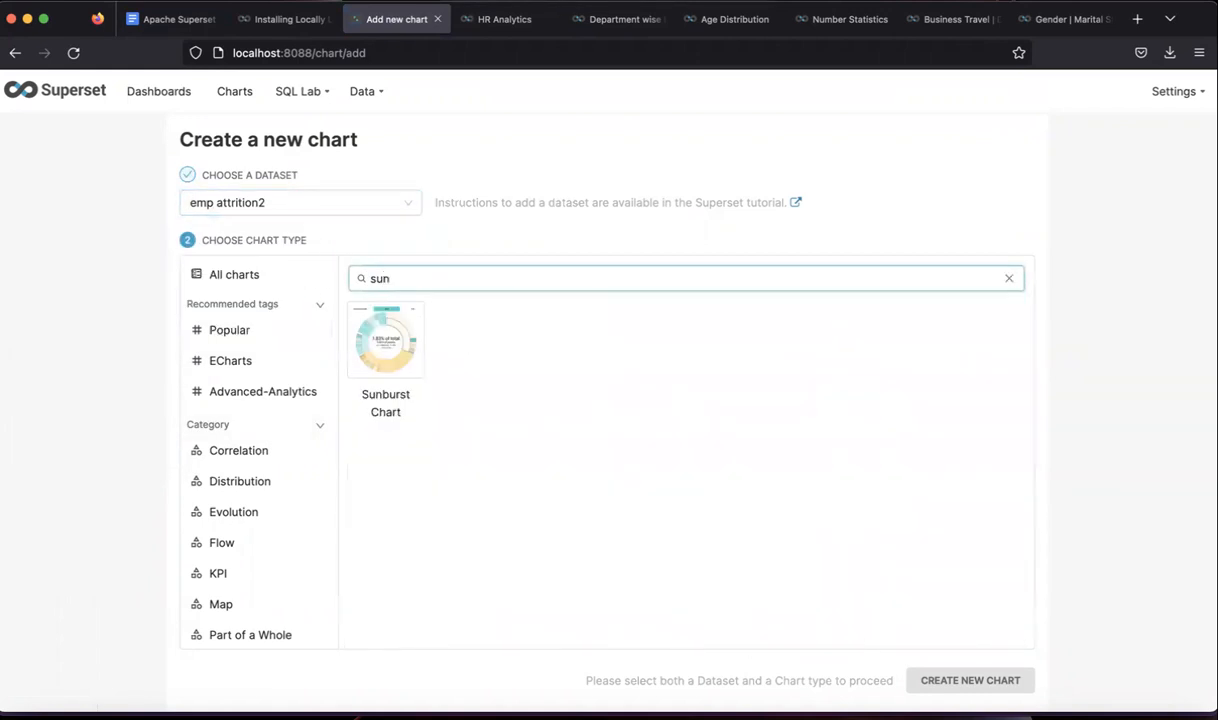
{"action": "left_click", "coordinate": [387, 367]}
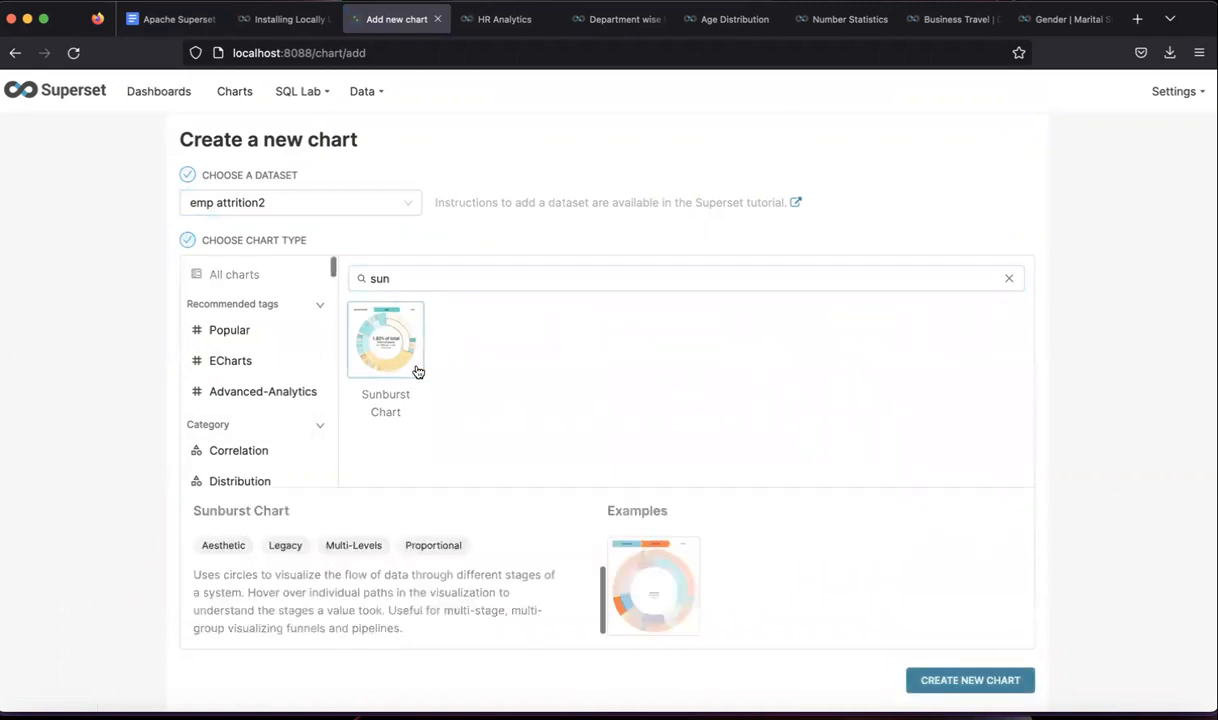
{"action": "left_click", "coordinate": [960, 680]}
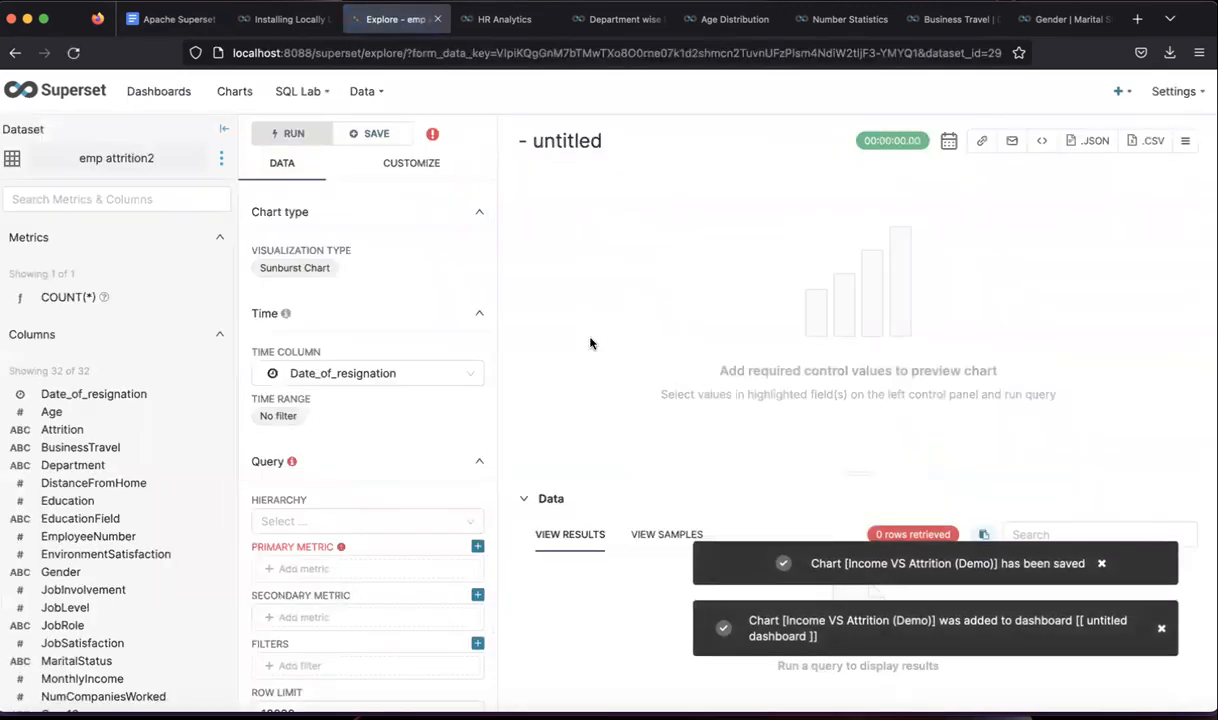
- Leave the sunburst control panel and go back to the Google Docs HR Analytics notes
{"action": "scroll", "coordinate": [450, 467], "scroll_direction": "down", "scroll_amount": 1}
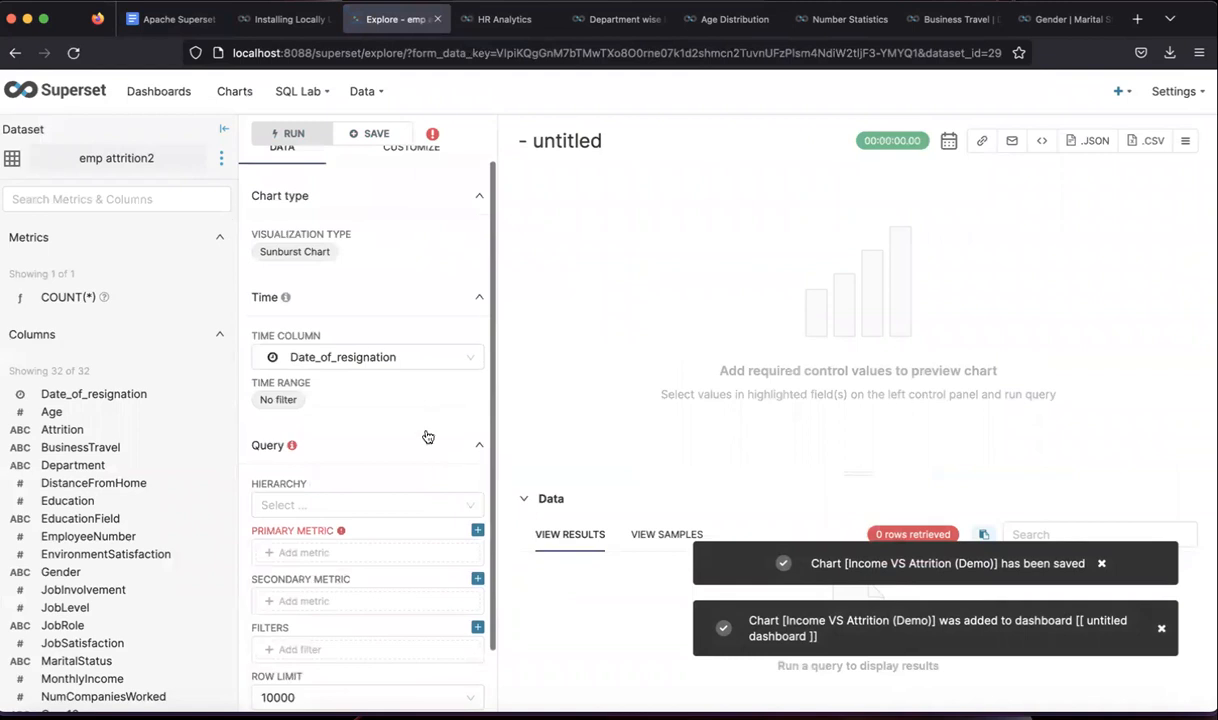
{"action": "scroll", "coordinate": [345, 410], "scroll_direction": "down", "scroll_amount": 4}
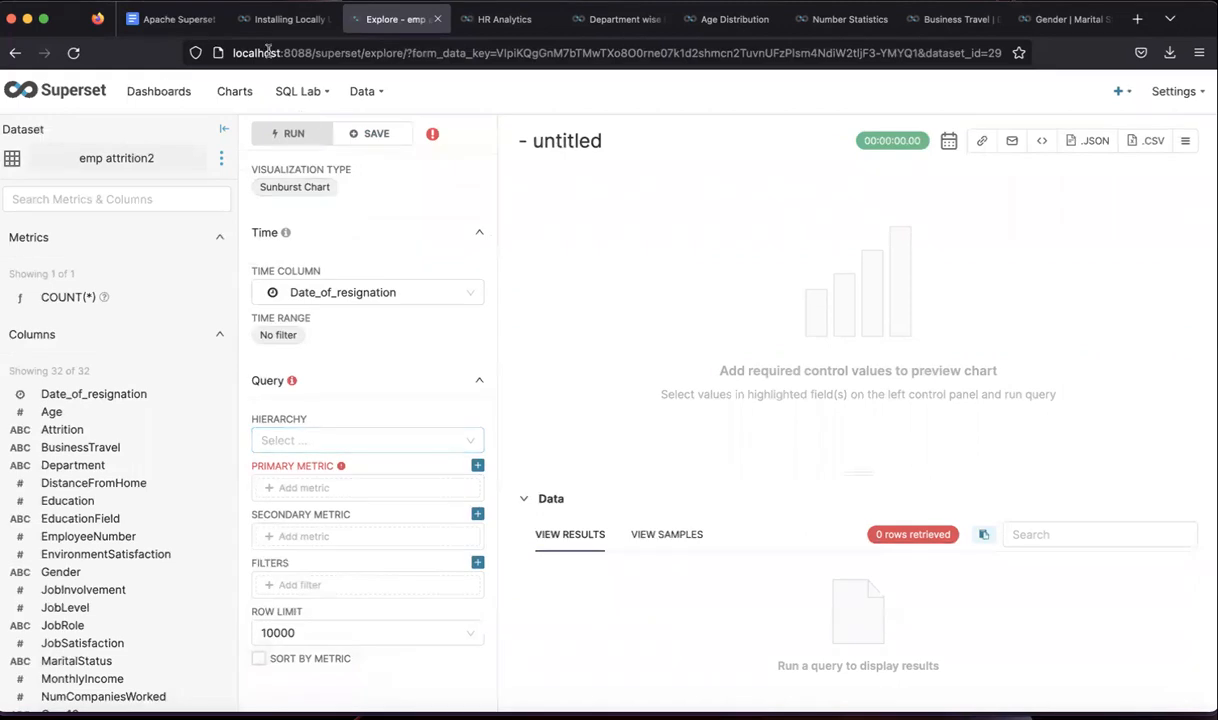
{"action": "left_click", "coordinate": [172, 19]}
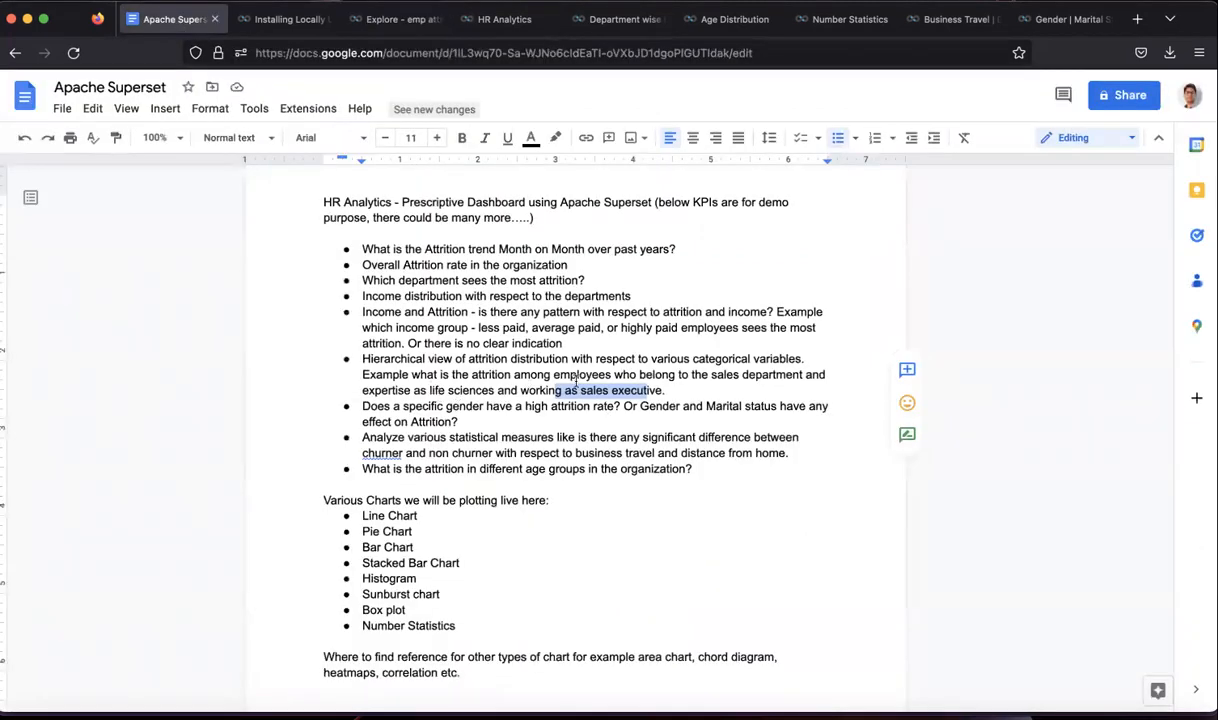
- Highlight 'sales department', 'life sciences' and 'sales executive' in the notes, then return to Superset
{"action": "left_click", "coordinate": [709, 375]}
{"action": "left_click_drag", "start_coordinate": [709, 375], "coordinate": [776, 374]}
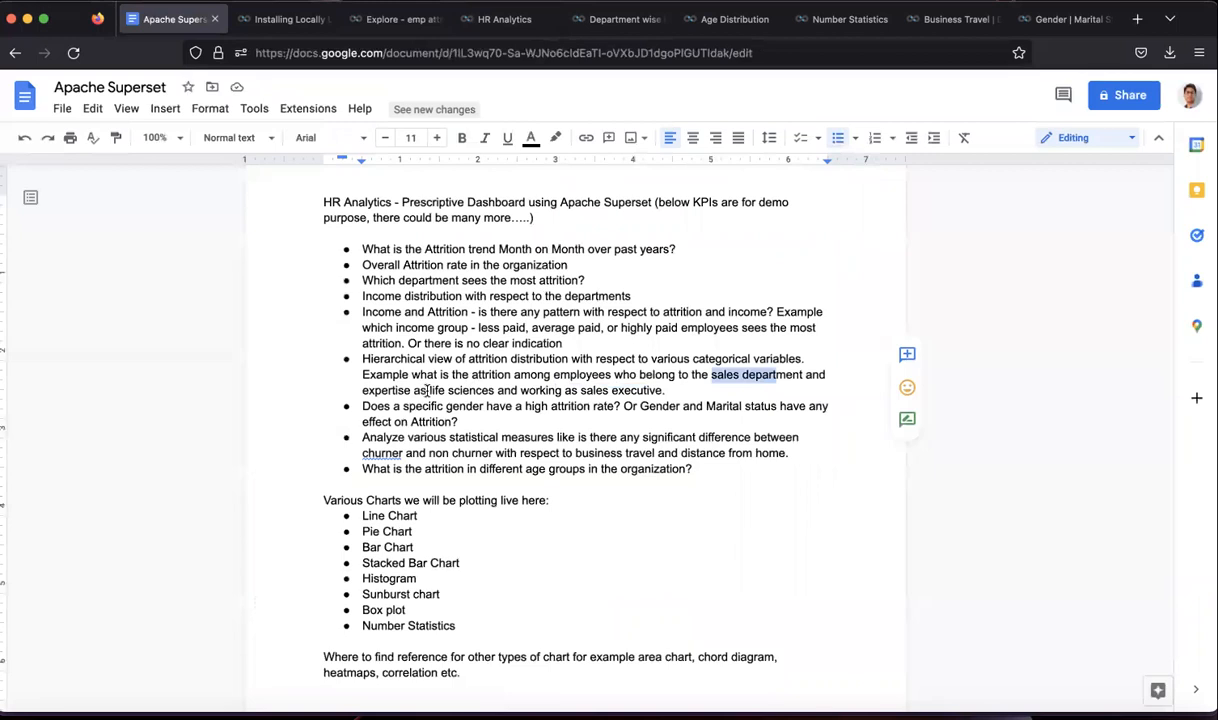
{"action": "left_click_drag", "start_coordinate": [429, 390], "coordinate": [478, 392]}
{"action": "left_click_drag", "start_coordinate": [580, 390], "coordinate": [637, 390]}
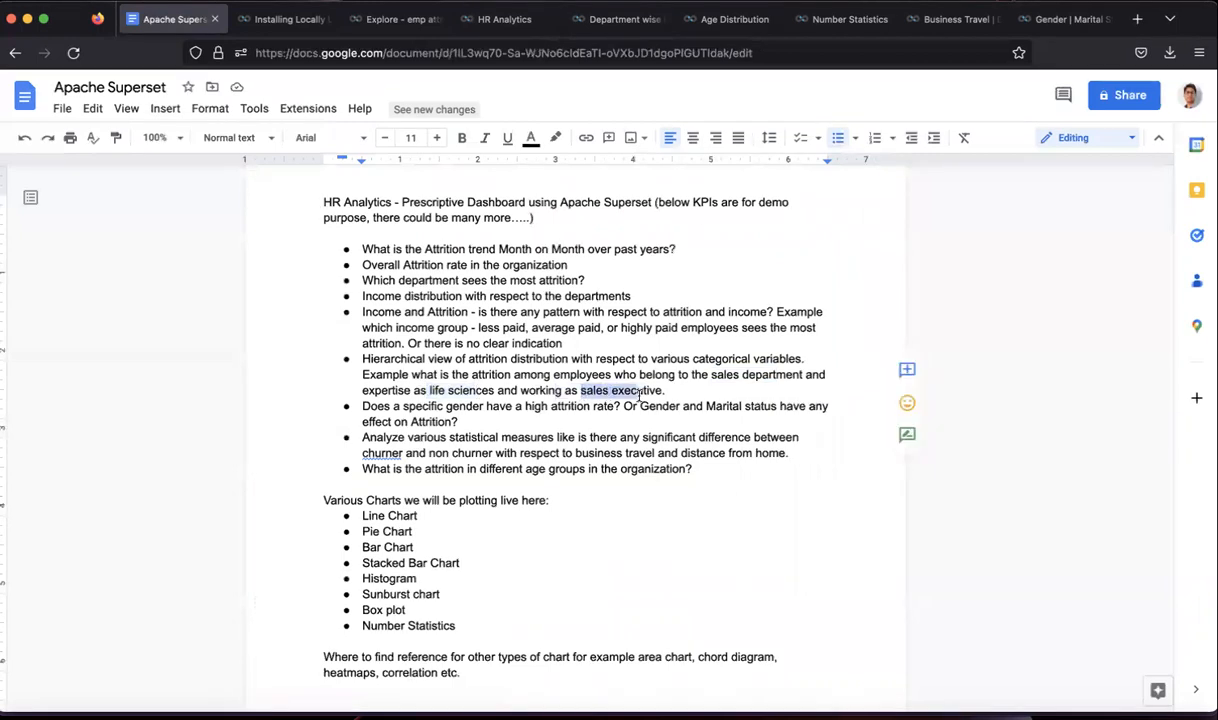
{"action": "left_click", "coordinate": [393, 22]}
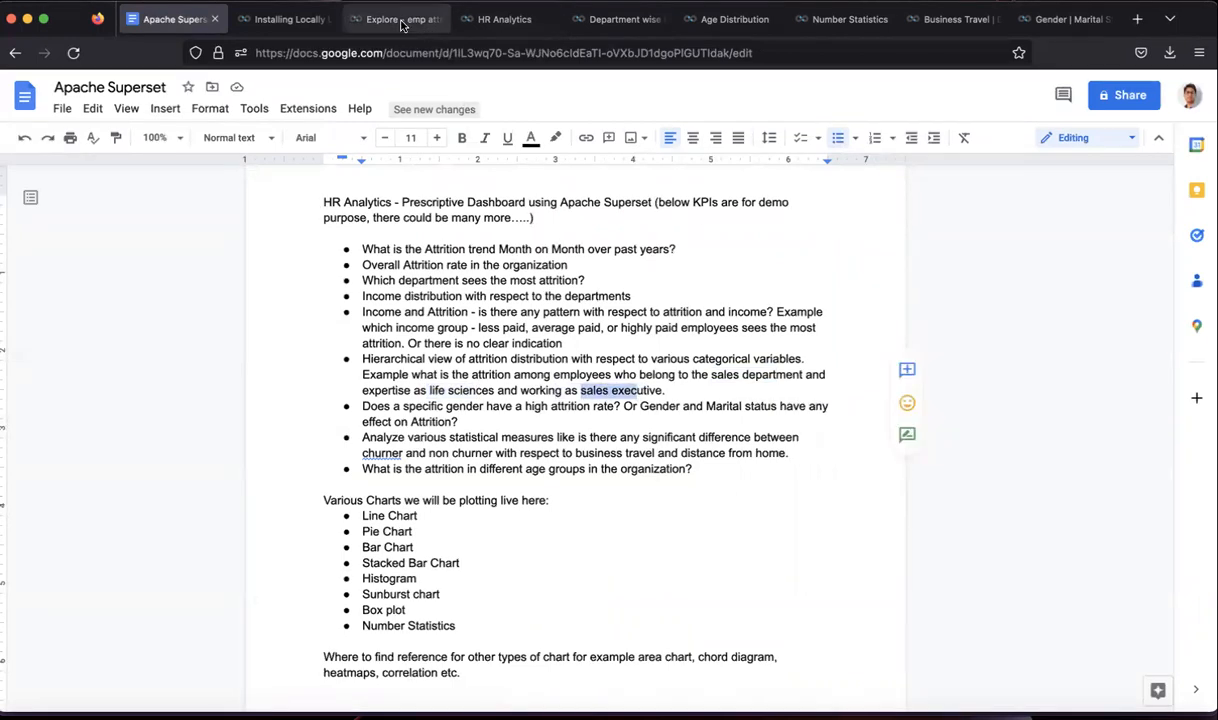
- Fill the sunburst Hierarchy with Department, EducationField and JobRole, in that order
{"action": "left_click", "coordinate": [328, 442]}
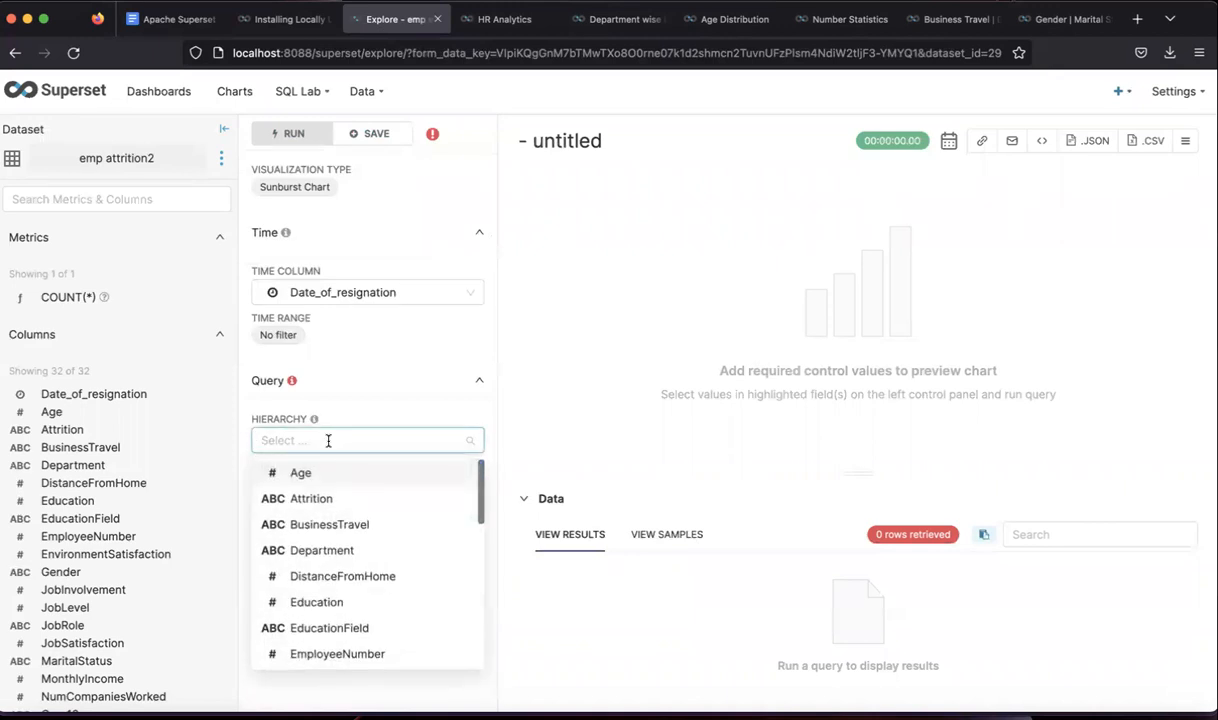
{"action": "left_click", "coordinate": [307, 550]}
{"action": "left_click", "coordinate": [407, 440]}
{"action": "left_click", "coordinate": [407, 440]}
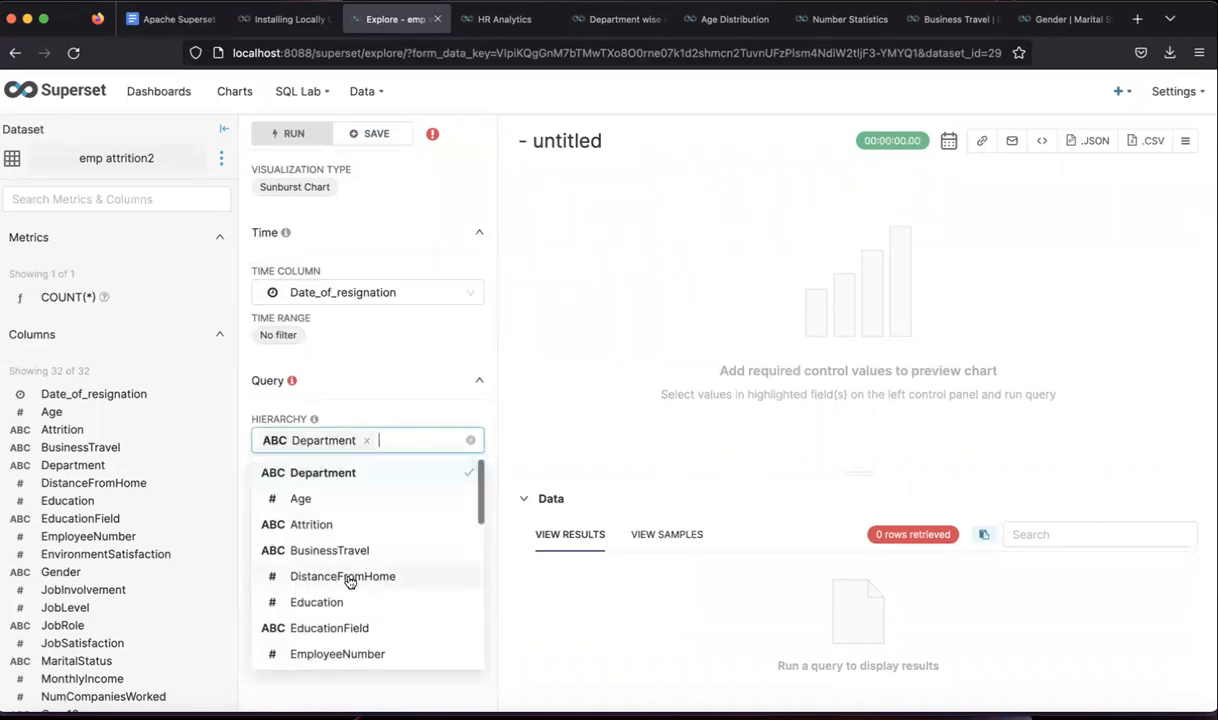
{"action": "scroll", "coordinate": [350, 580], "scroll_direction": "down", "scroll_amount": 1}
{"action": "scroll", "coordinate": [350, 582], "scroll_direction": "down", "scroll_amount": 7}
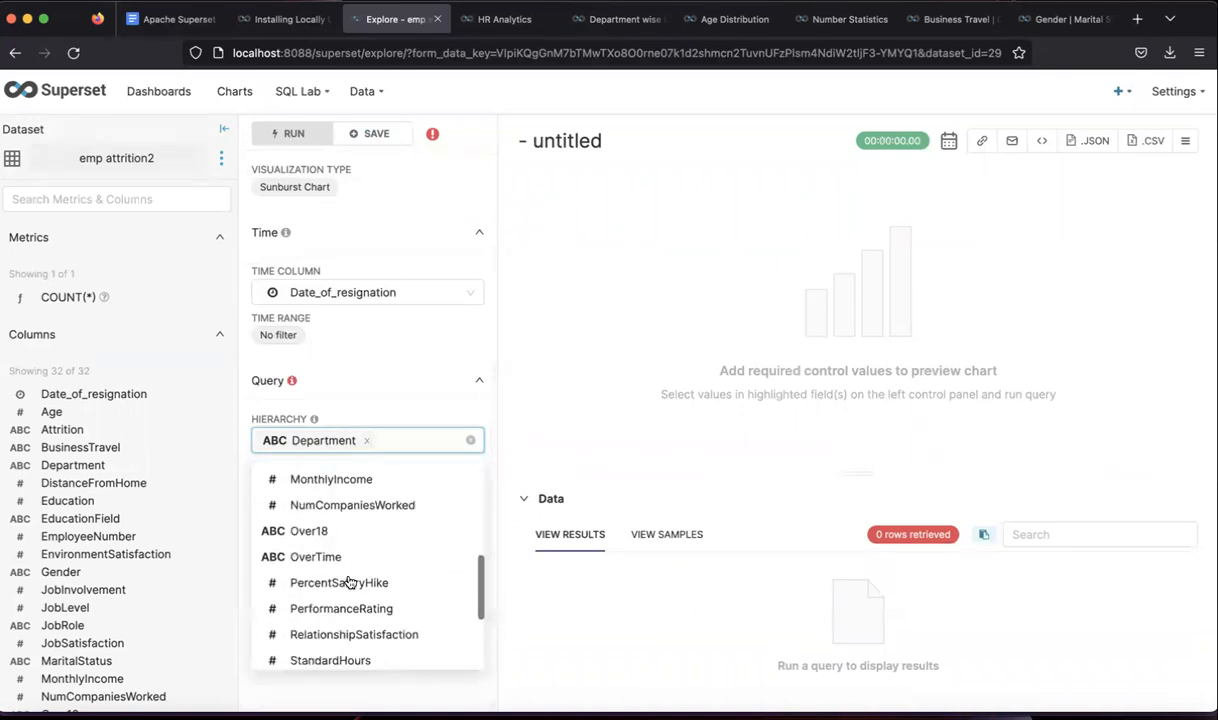
{"action": "scroll", "coordinate": [350, 582], "scroll_direction": "down", "scroll_amount": 6}
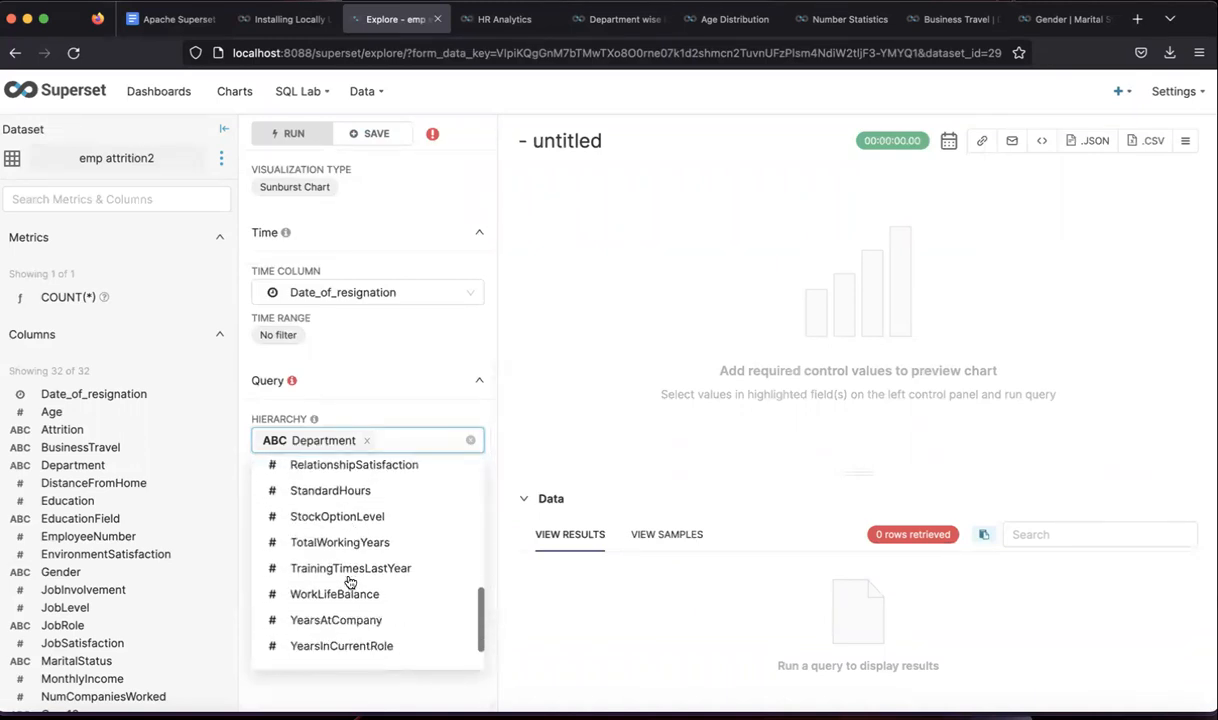
{"action": "scroll", "coordinate": [350, 582], "scroll_direction": "down", "scroll_amount": 1}
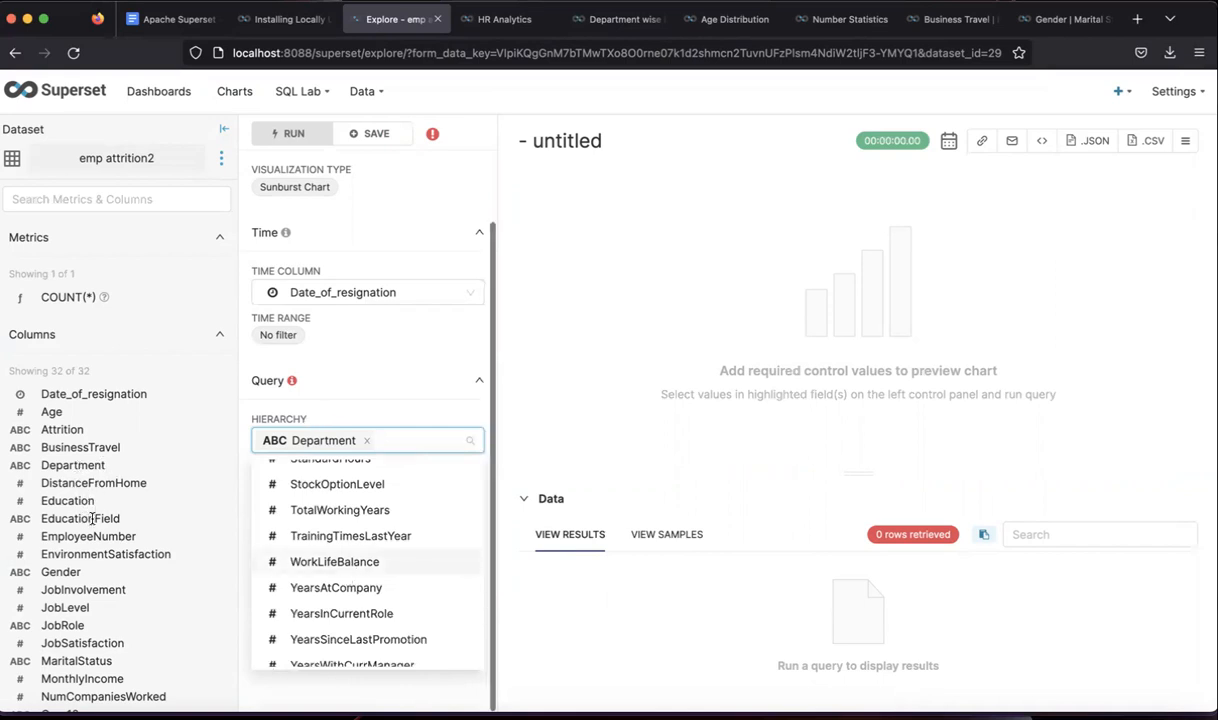
{"action": "type", "text": "ent E"}
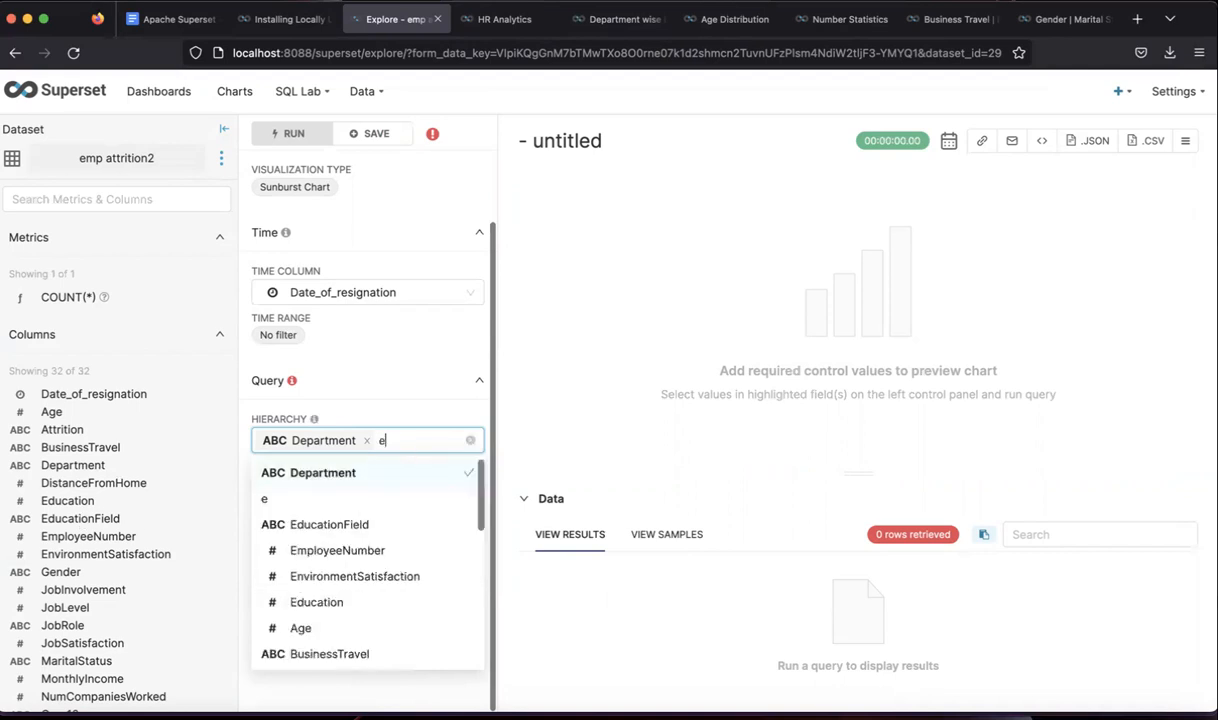
{"action": "type", "text": "duc"}
{"action": "left_click", "coordinate": [356, 497]}
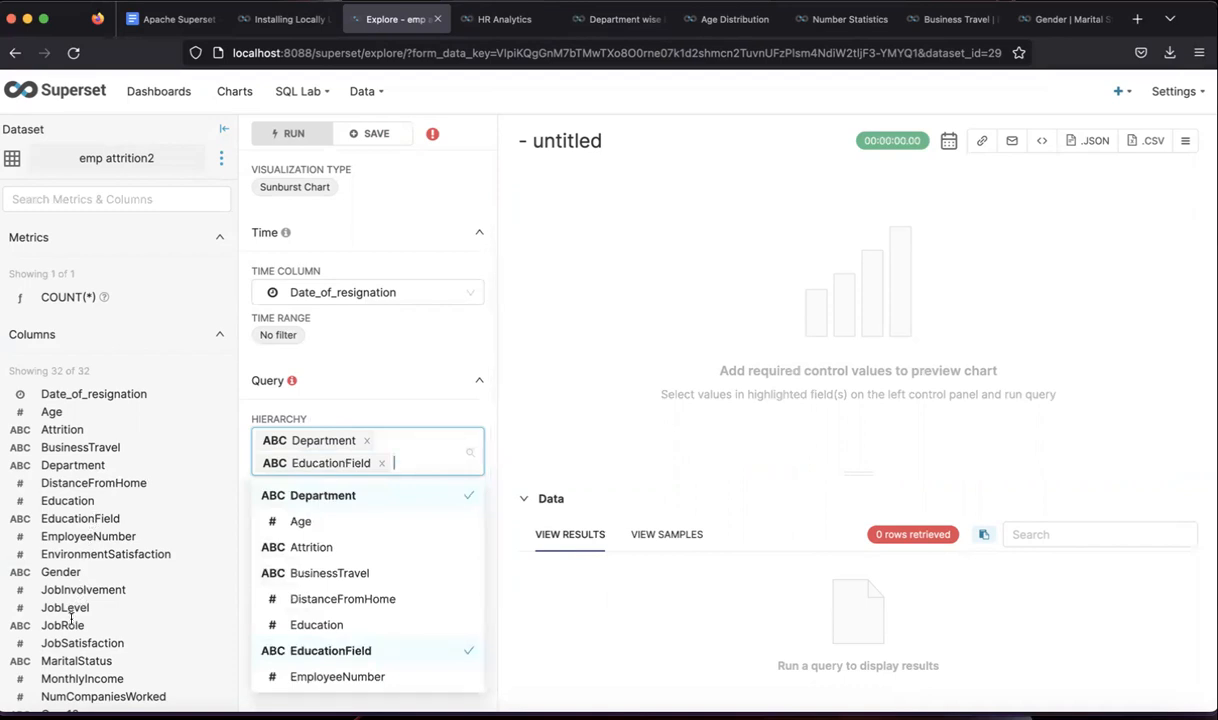
{"action": "type", "text": "job"}
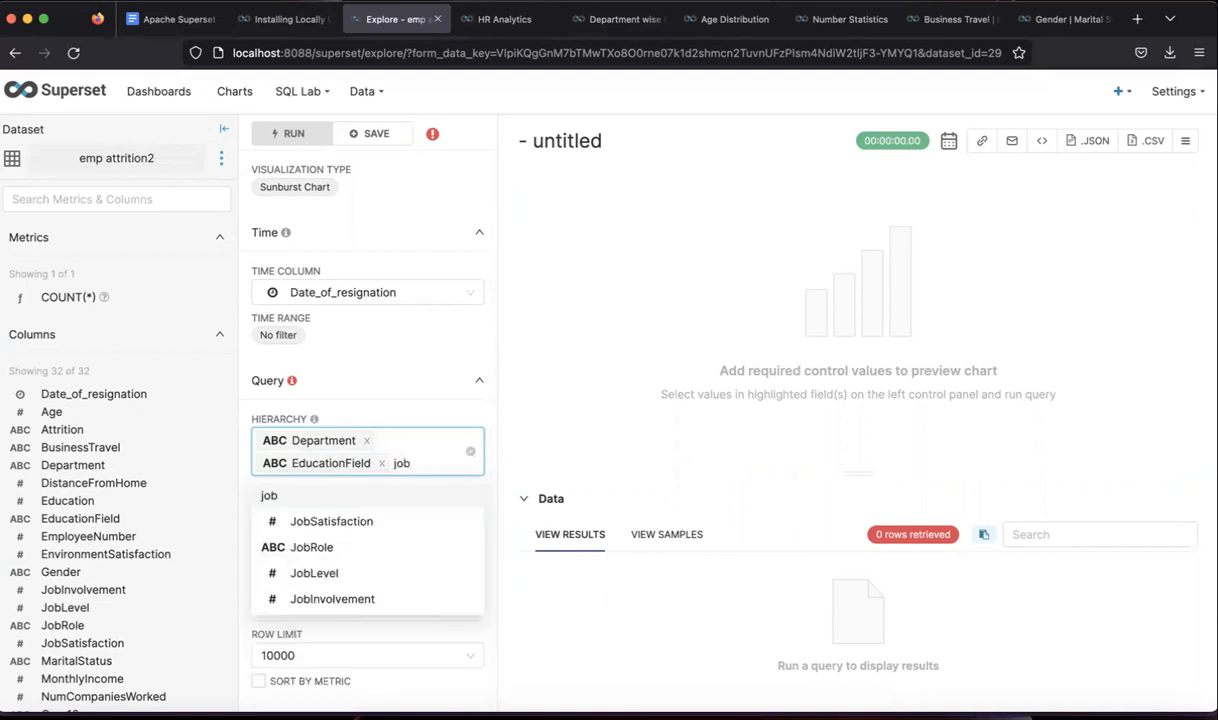
{"action": "left_click", "coordinate": [318, 547]}
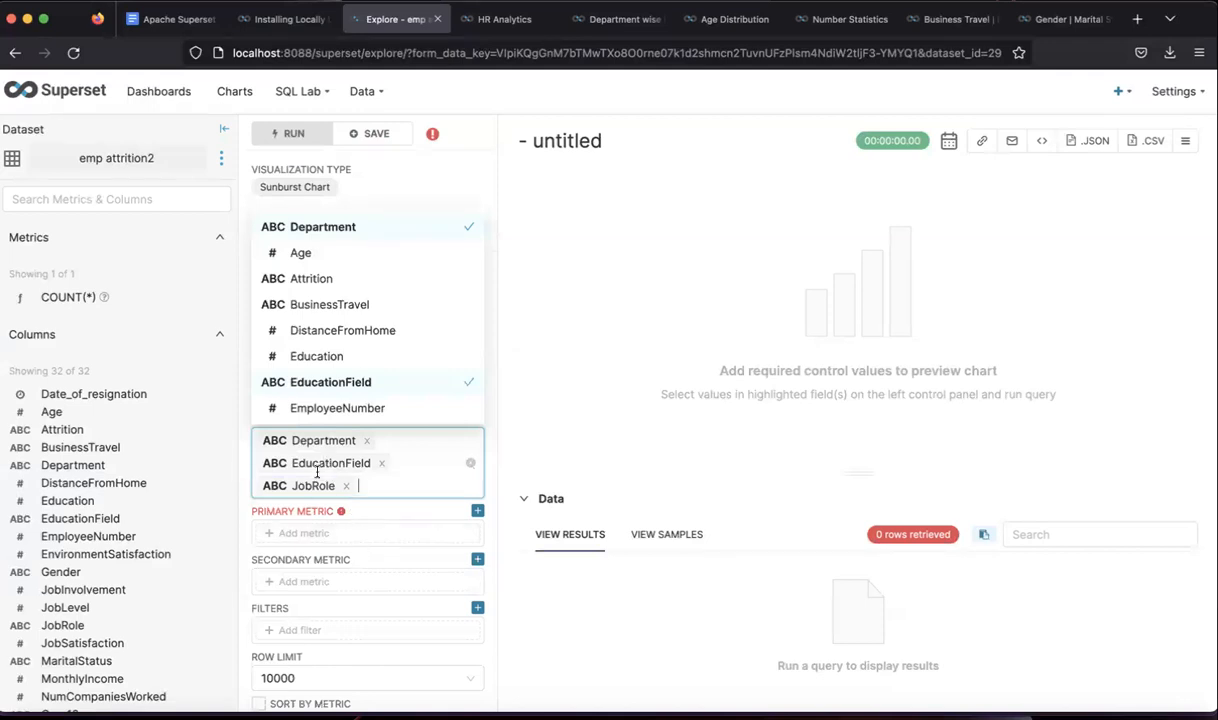
- Add COUNT(Attrition) as the primary metric and run the query, drawing 46 rows
{"action": "left_click", "coordinate": [330, 535]}
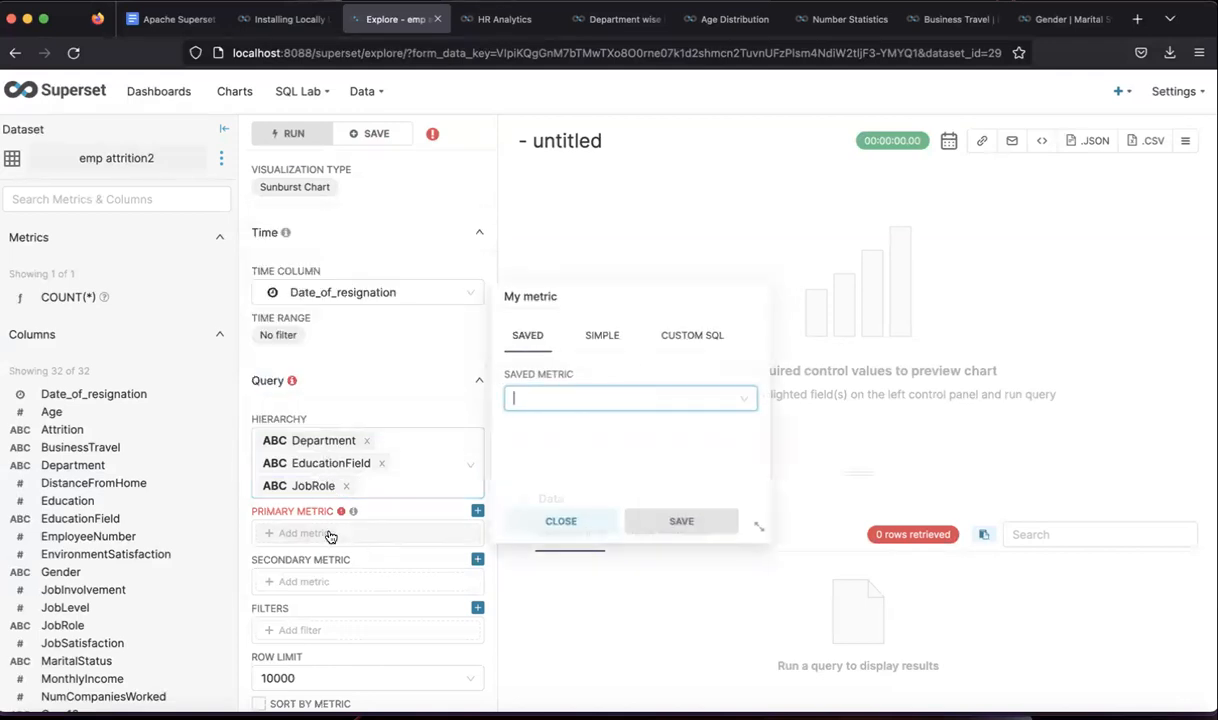
{"action": "left_click", "coordinate": [606, 340]}
{"action": "left_click", "coordinate": [578, 398]}
{"action": "type", "text": "att"}
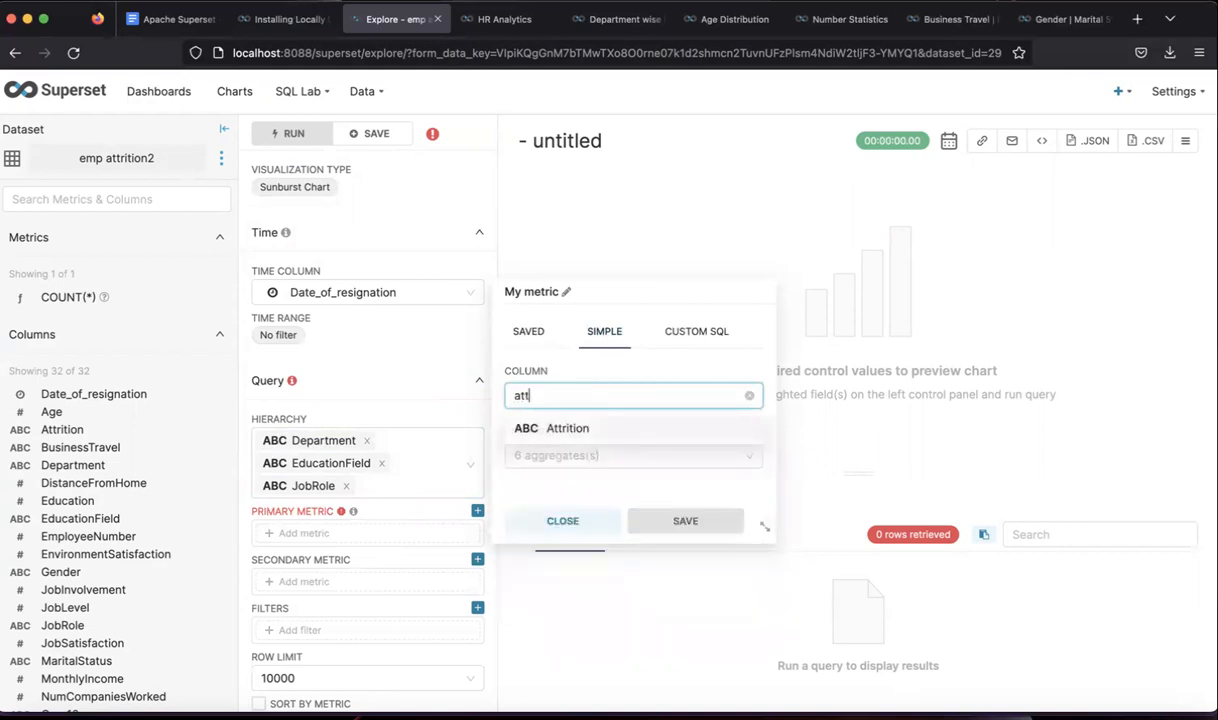
{"action": "left_click", "coordinate": [586, 432]}
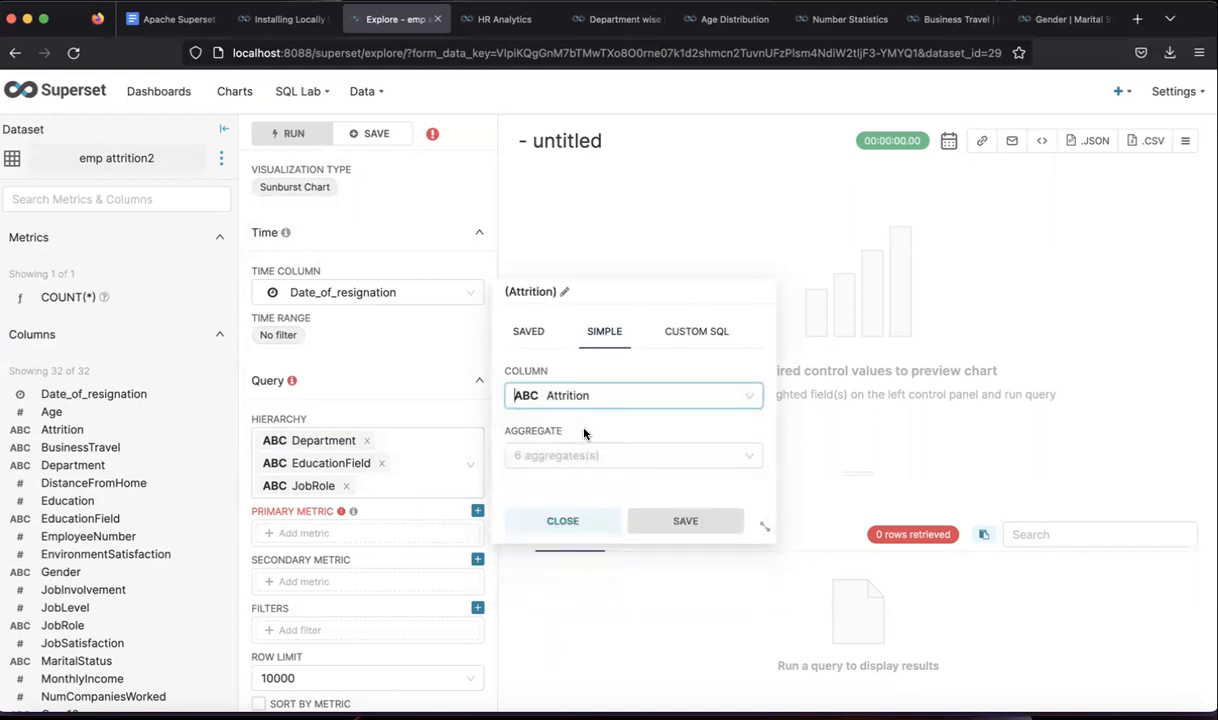
{"action": "left_click", "coordinate": [579, 453]}
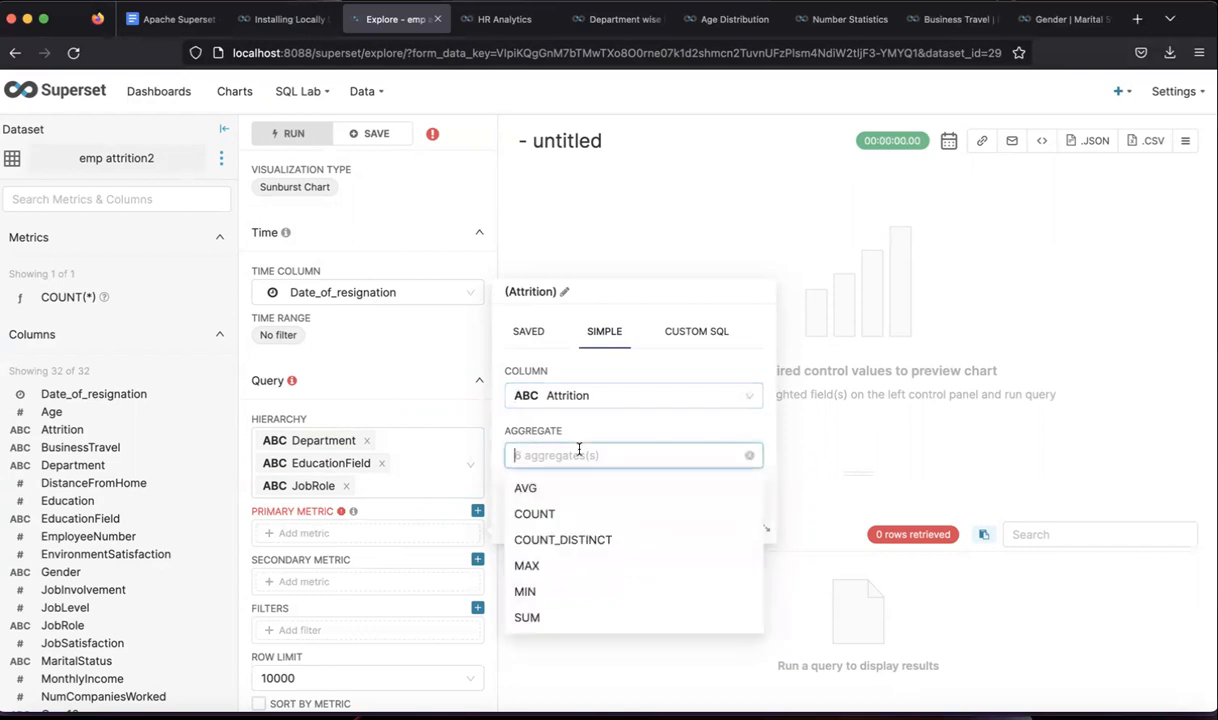
{"action": "left_click", "coordinate": [542, 512]}
{"action": "left_click", "coordinate": [685, 520]}
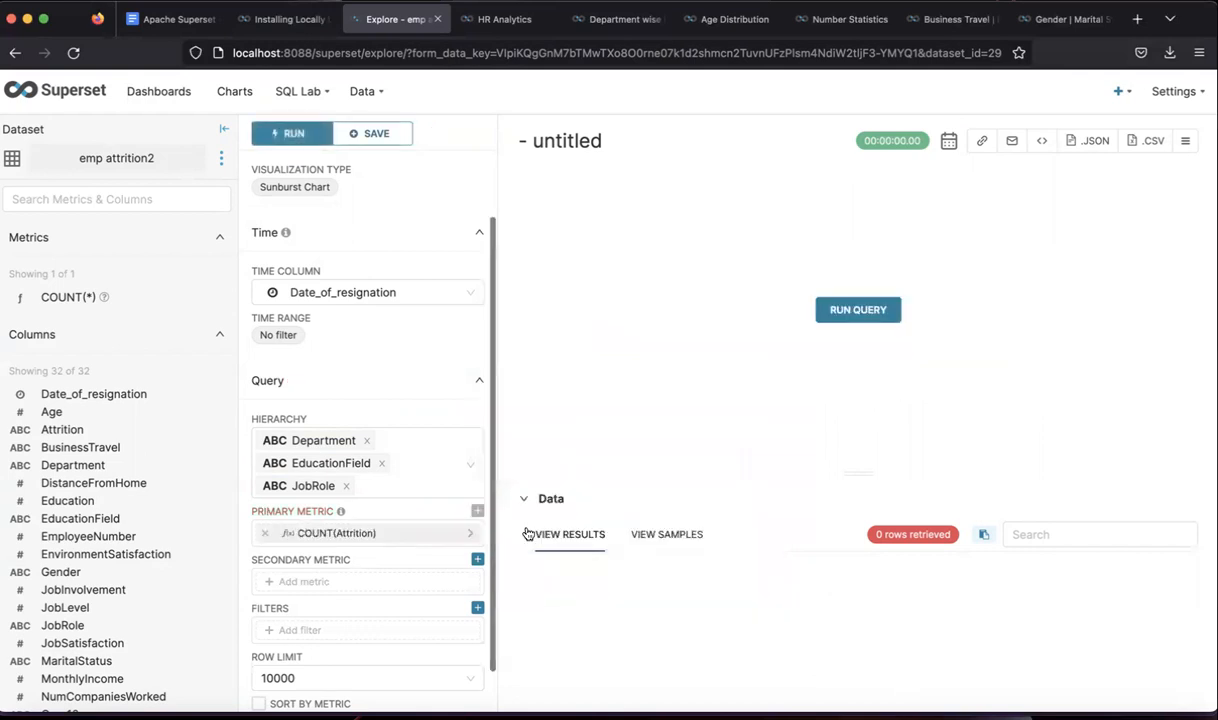
{"action": "left_click", "coordinate": [855, 316]}
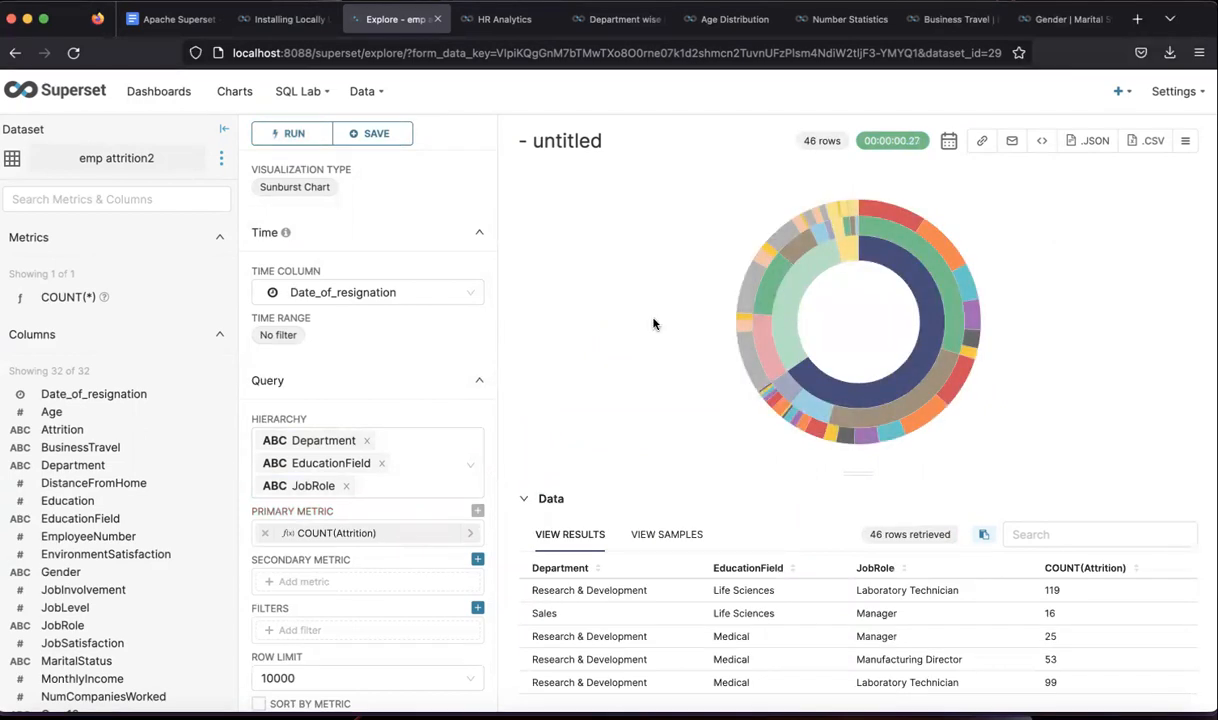
{"action": "mouse_move", "coordinate": [816, 302]}
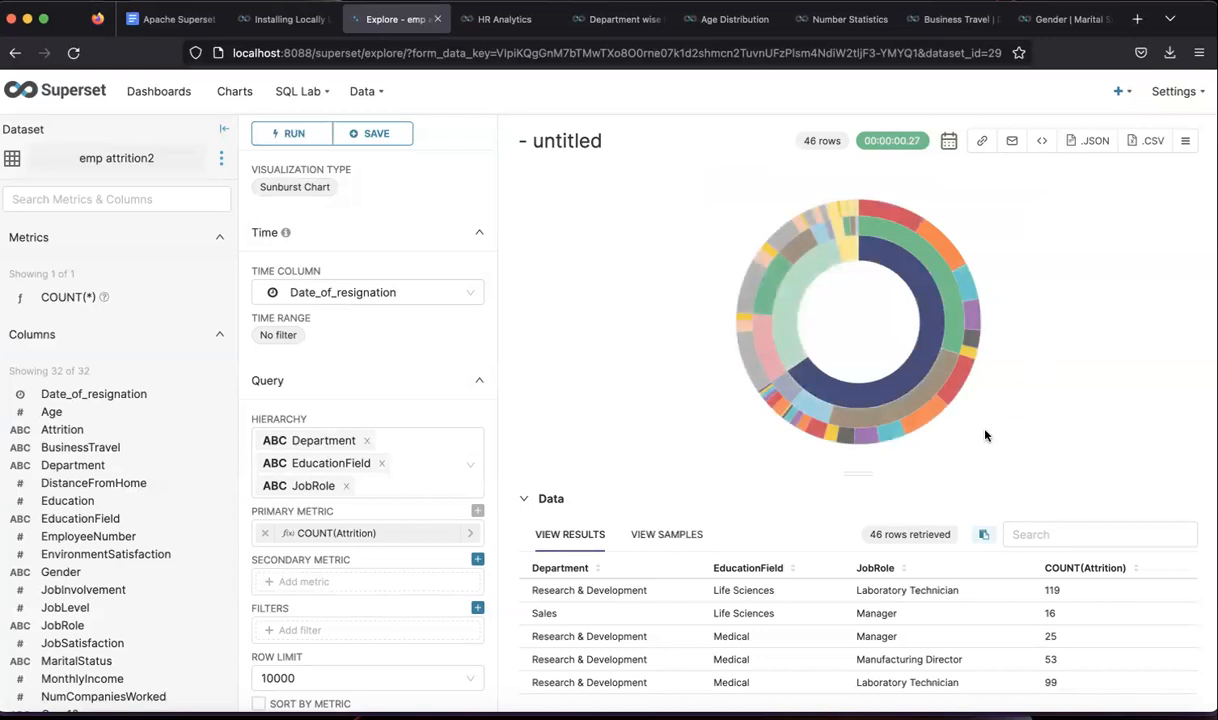
- Retitle the chart 'Sunburst chart (demo)' and save it to the untitled dashboard
{"action": "left_click", "coordinate": [600, 142]}
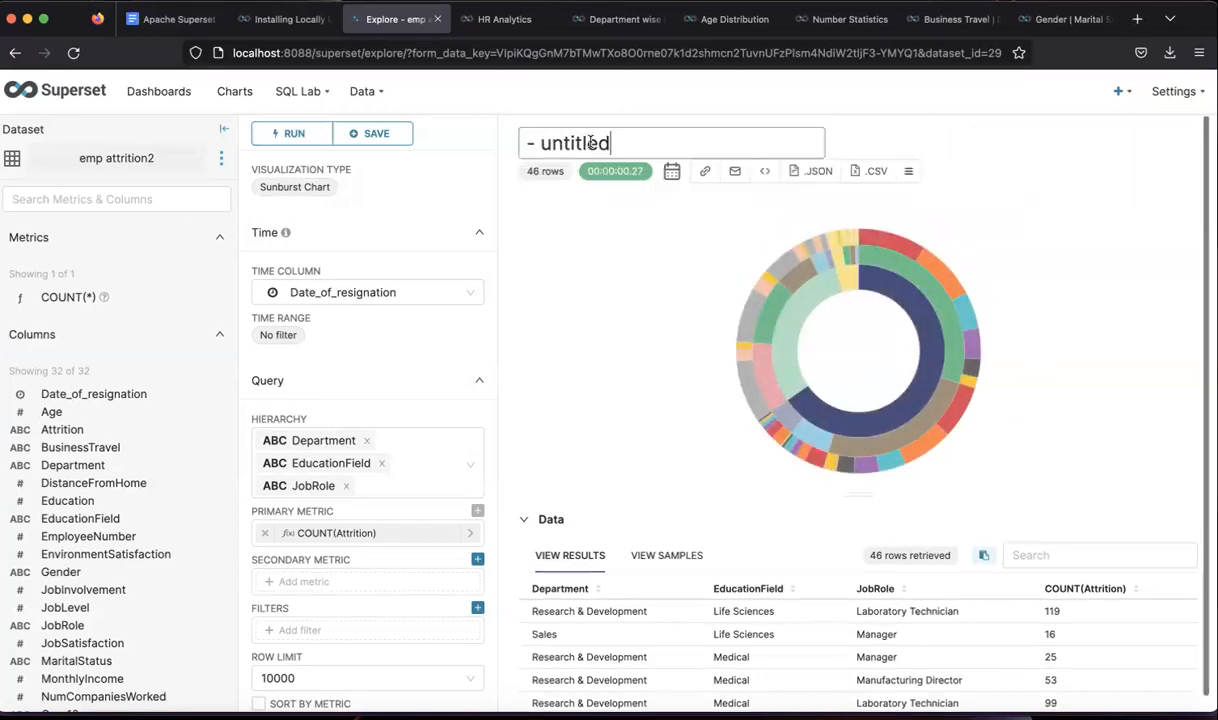
{"action": "key", "text": "BackSpace"}
{"action": "key", "text": "BackSpace"}
{"action": "key", "text": "BackSpace"}
{"action": "key", "text": "BackSpace"}
{"action": "key", "text": "BackSpace"}
{"action": "key", "text": "BackSpace"}
{"action": "key", "text": "BackSpace"}
{"action": "key", "text": "BackSpace"}
{"action": "key", "text": "BackSpace"}
{"action": "key", "text": "BackSpace"}
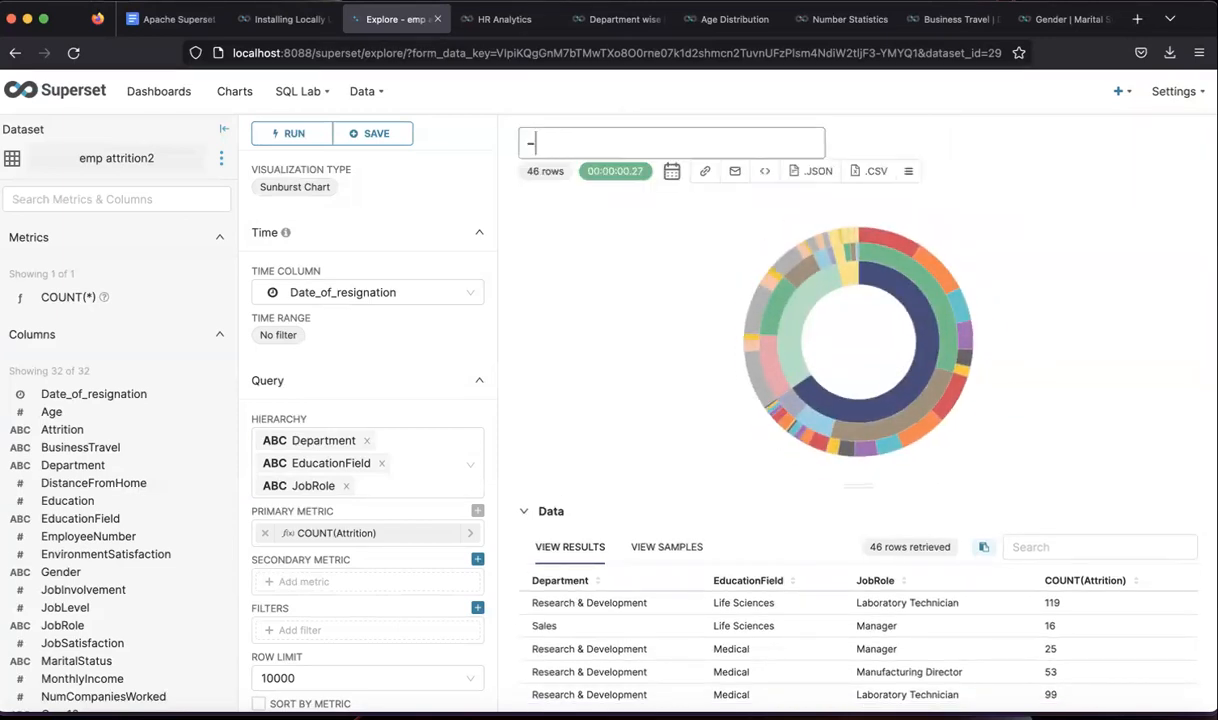
{"action": "type", "text": "Sunbiurst"}
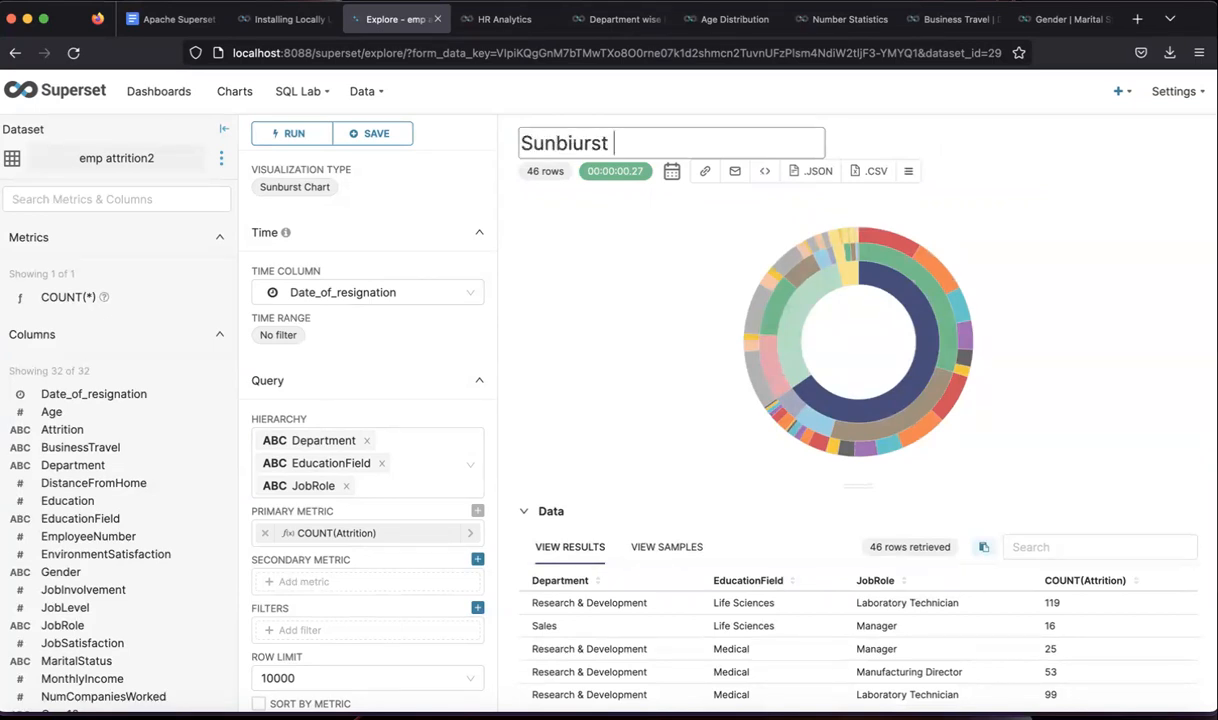
{"action": "key", "text": "BackSpace"}
{"action": "key", "text": "BackSpace"}
{"action": "key", "text": "BackSpace"}
{"action": "key", "text": "BackSpace"}
{"action": "key", "text": "BackSpace"}
{"action": "type", "text": "urst chart"}
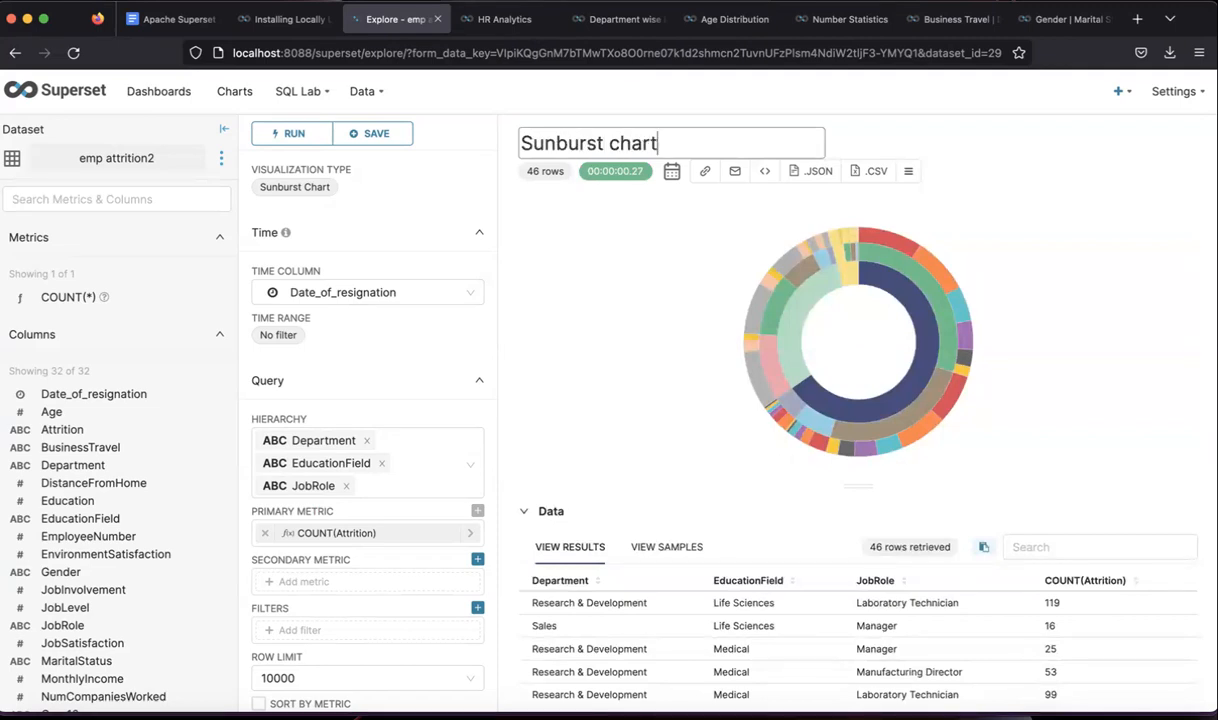
{"action": "type", "text": " (demo)"}
{"action": "left_click", "coordinate": [372, 133]}
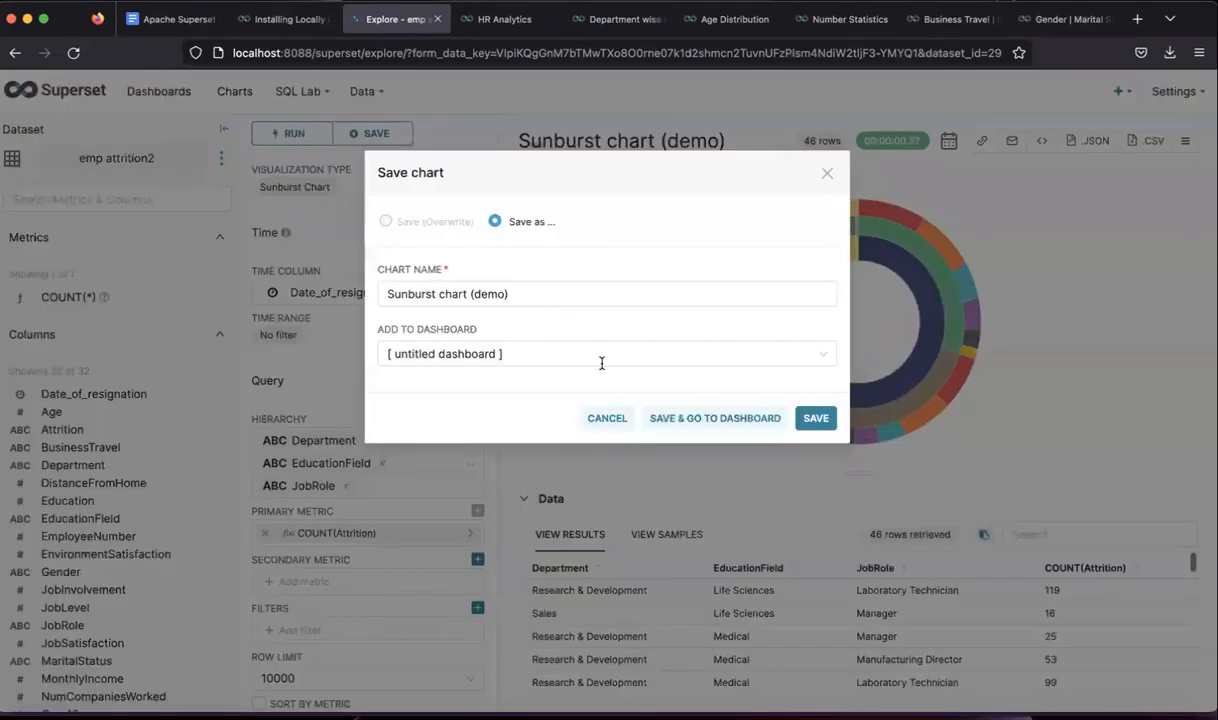
{"action": "left_click", "coordinate": [817, 420]}
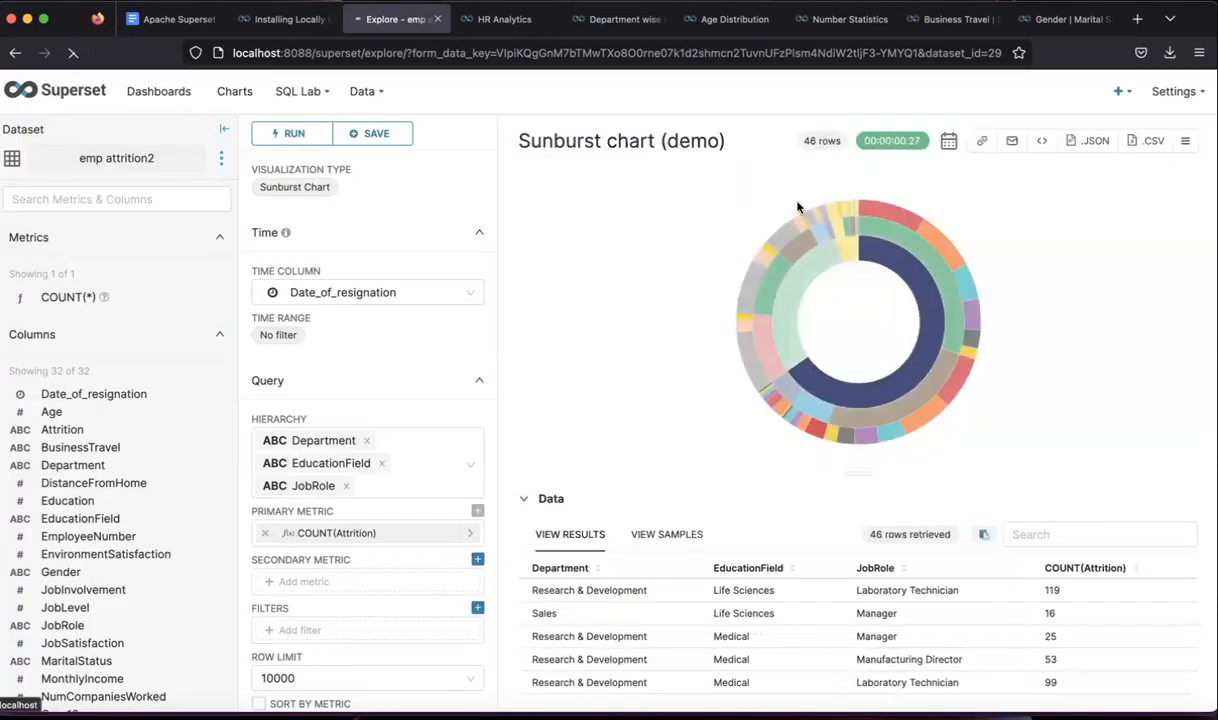
- Review the Business Travel box plot title on the HR Analytics dashboard, then return to the sunburst editor
{"action": "left_click", "coordinate": [505, 20]}
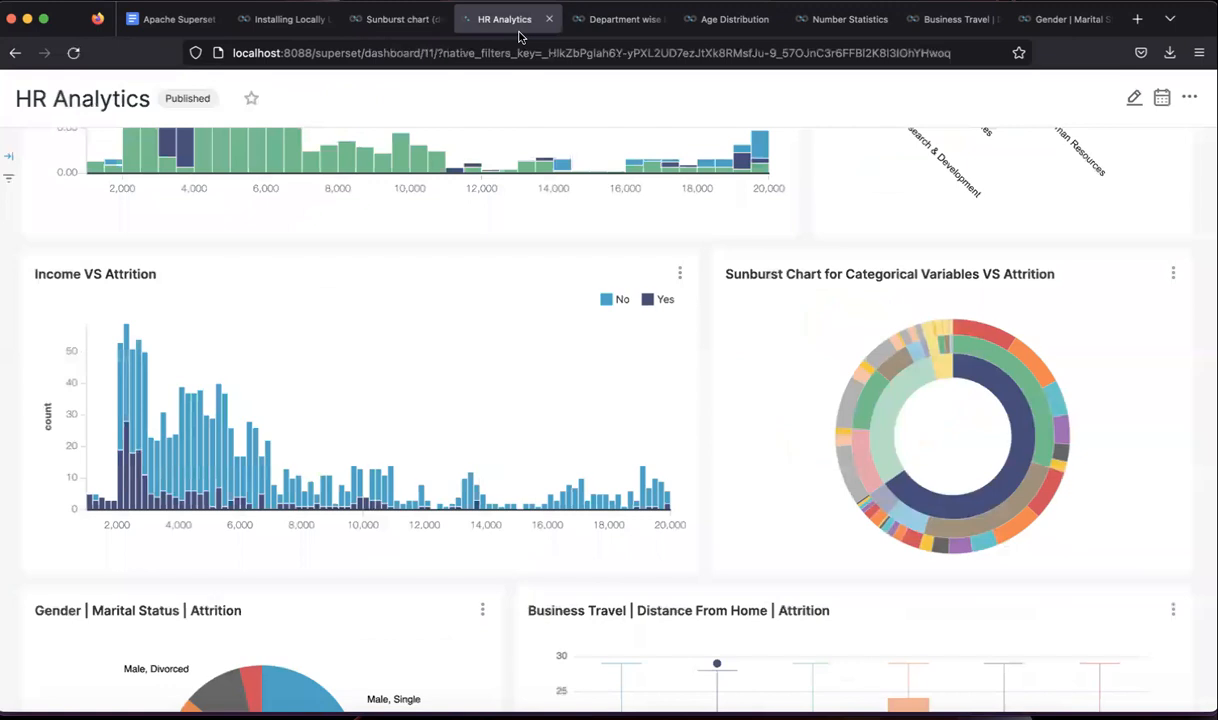
{"action": "scroll", "coordinate": [508, 515], "scroll_direction": "down", "scroll_amount": 5}
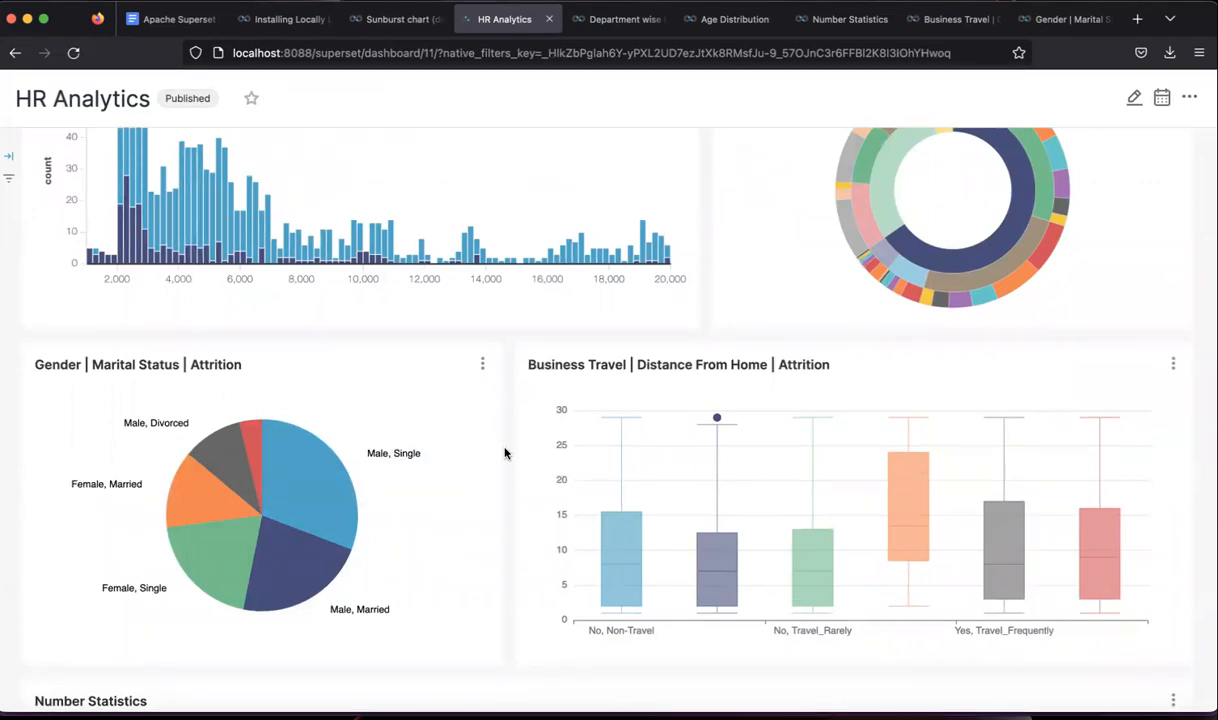
{"action": "mouse_move", "coordinate": [318, 478]}
{"action": "left_click_drag", "start_coordinate": [531, 365], "coordinate": [636, 366]}
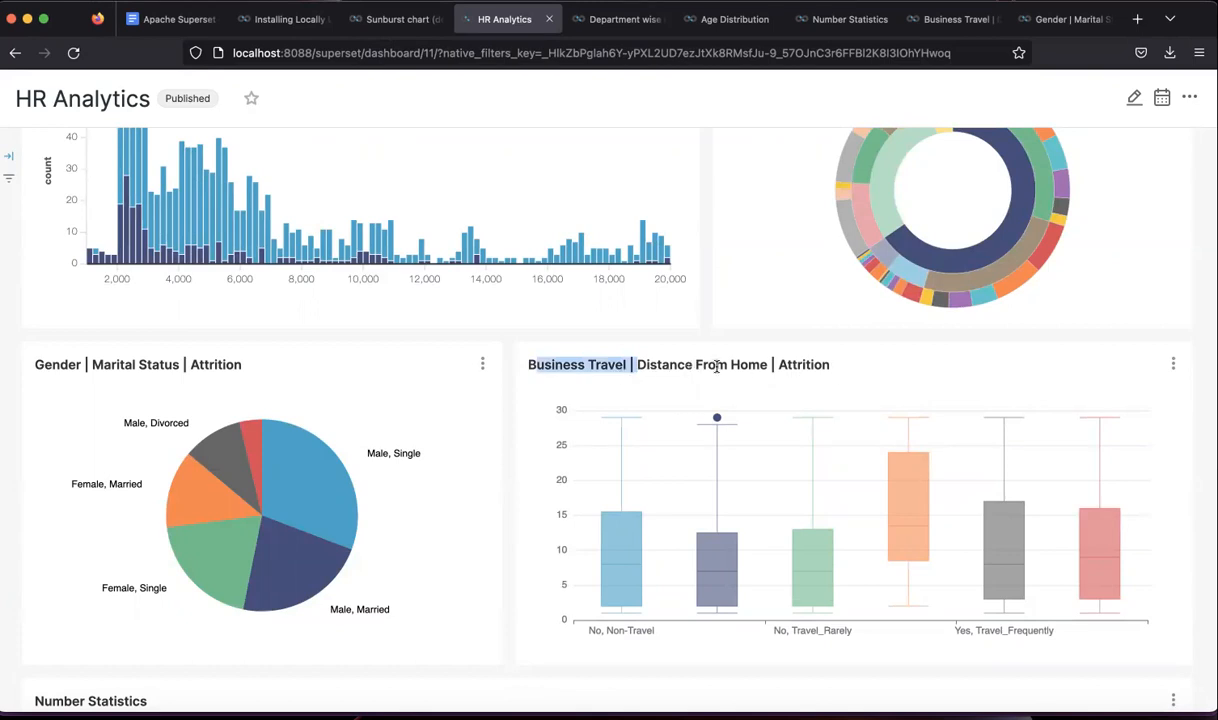
{"action": "left_click_drag", "start_coordinate": [832, 366], "coordinate": [514, 373]}
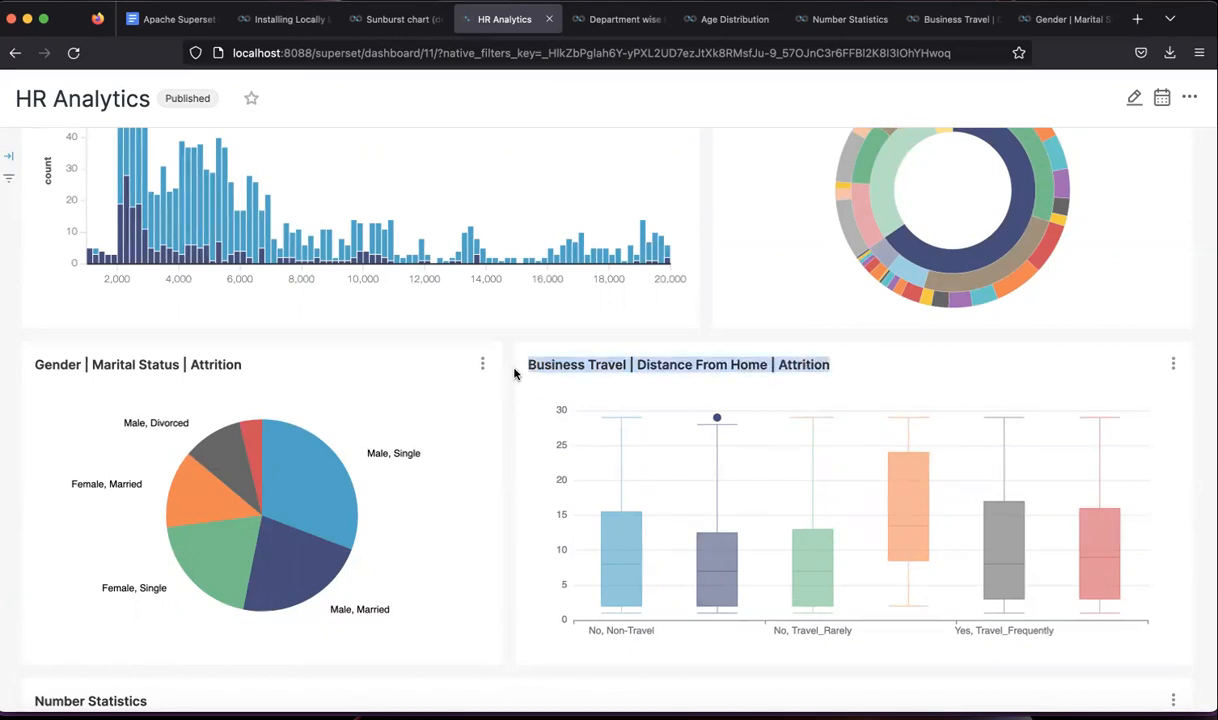
{"action": "left_click", "coordinate": [603, 366]}
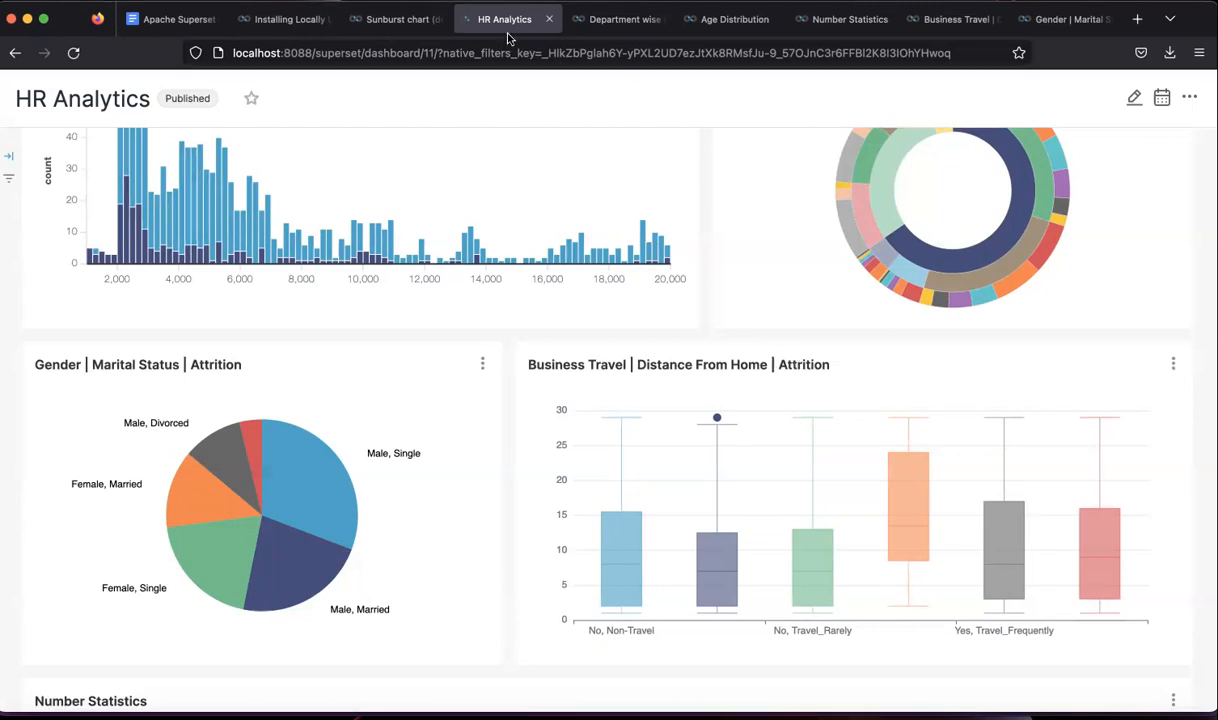
{"action": "left_click", "coordinate": [385, 20]}
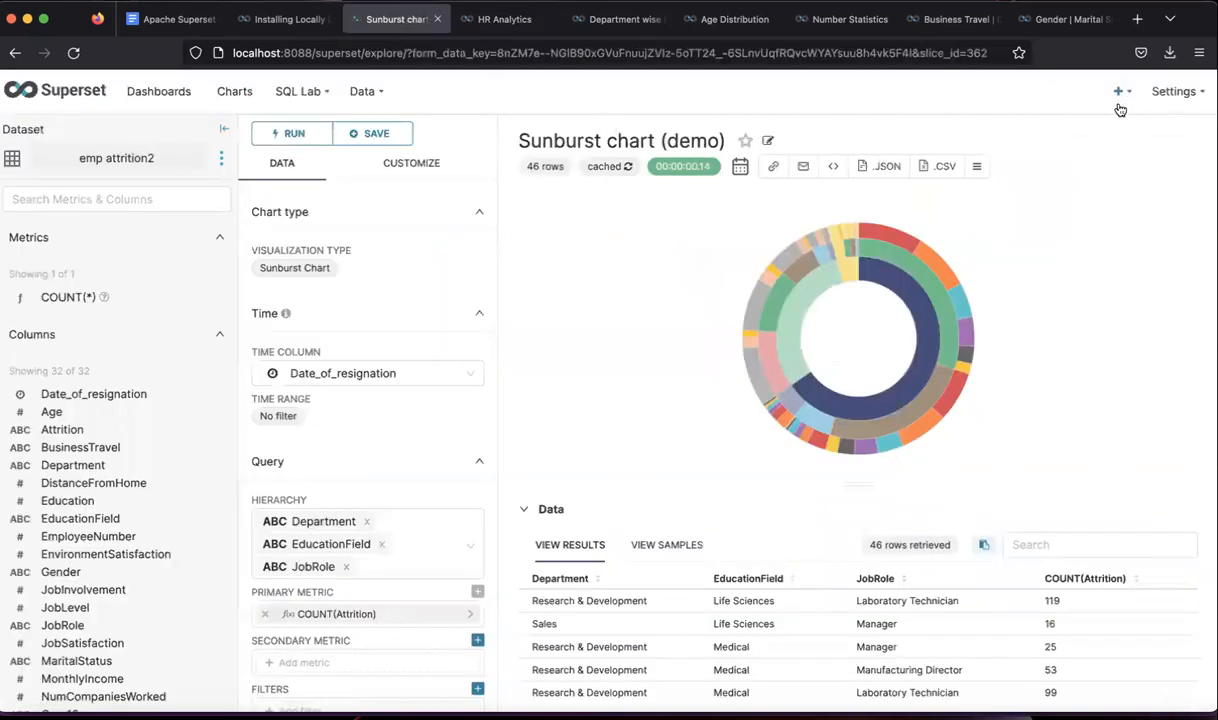
- Create a new chart with dataset emp attrition2 and chart type Box Plot
{"action": "mouse_move", "coordinate": [1118, 95]}
{"action": "left_click", "coordinate": [1062, 182]}
{"action": "left_click", "coordinate": [375, 201]}
{"action": "type", "text": "emp"}
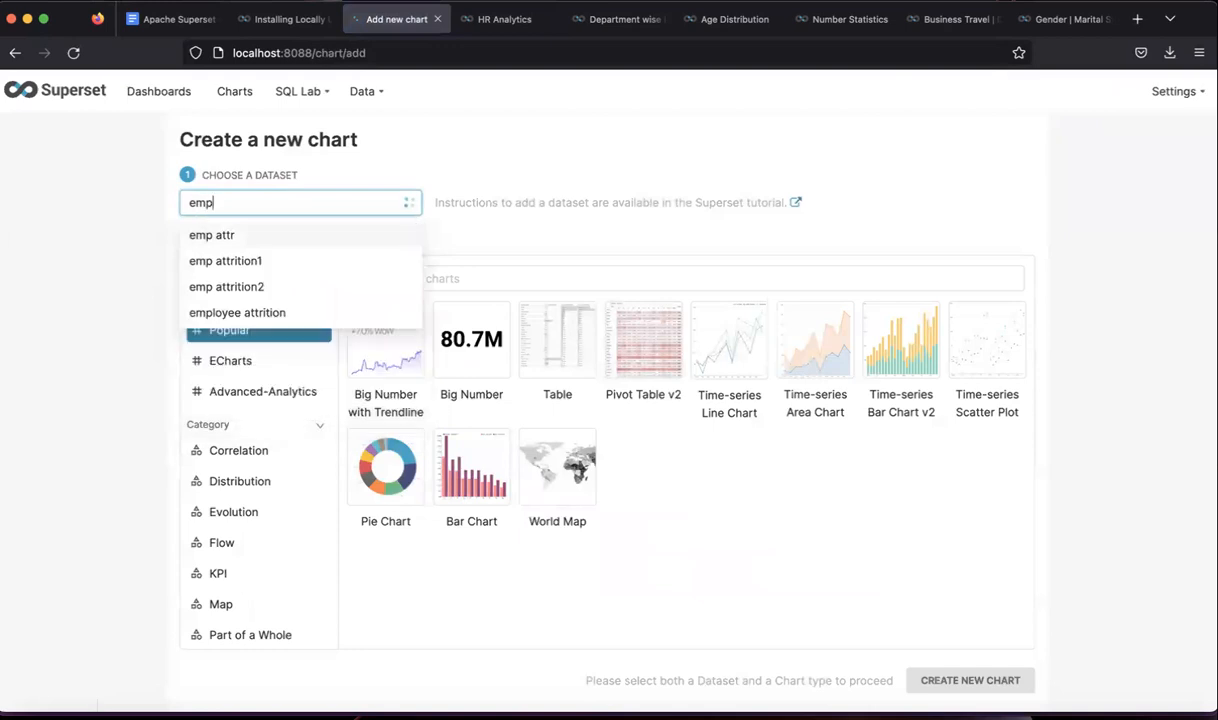
{"action": "left_click", "coordinate": [313, 287]}
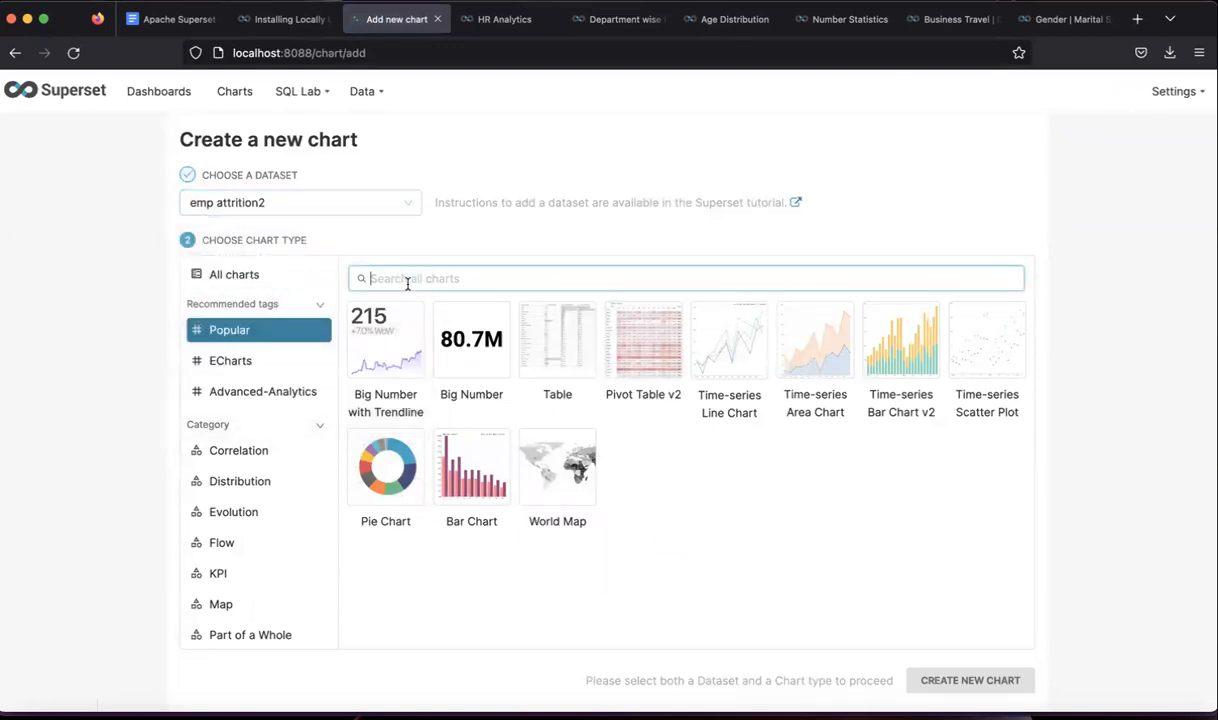
{"action": "type", "text": "box"}
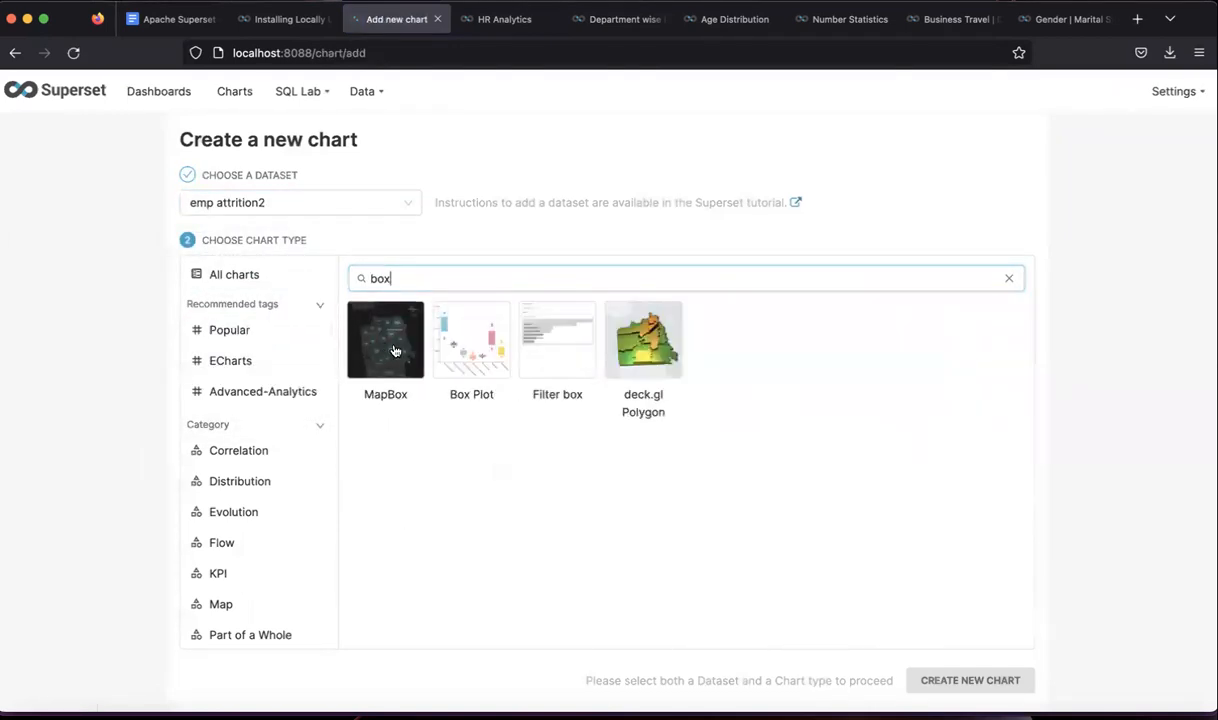
{"action": "left_click", "coordinate": [450, 340]}
{"action": "left_click", "coordinate": [931, 678]}
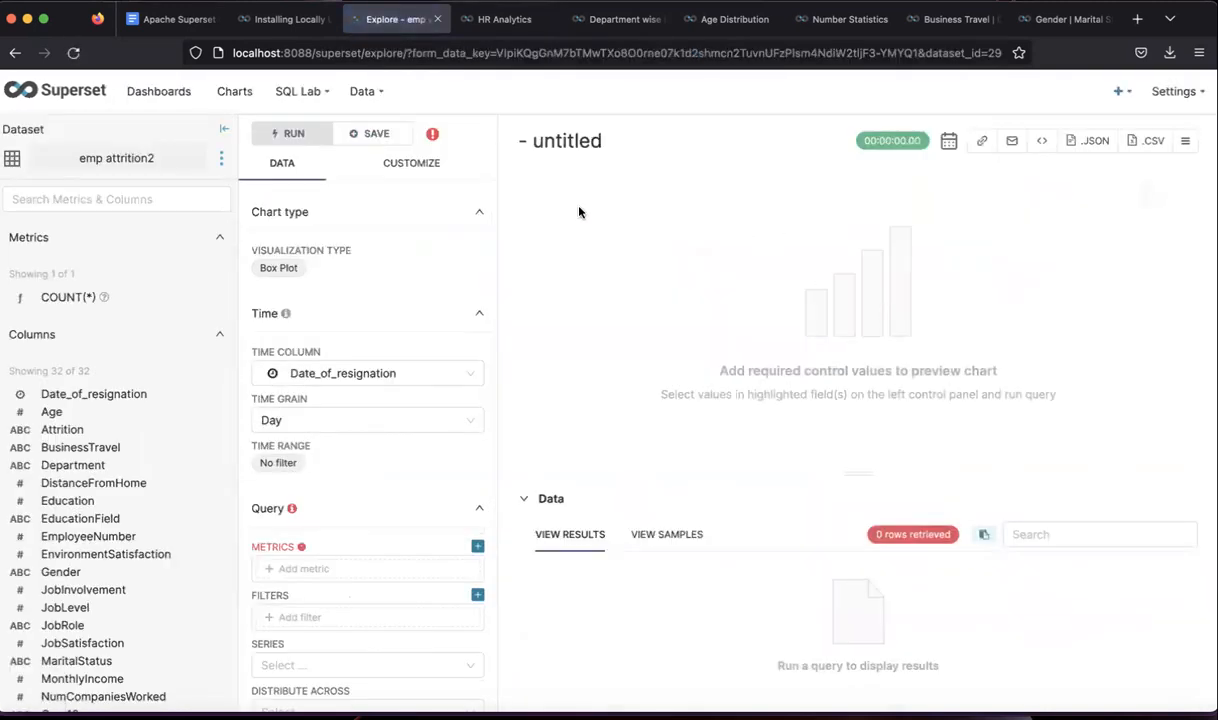
{"action": "scroll", "coordinate": [379, 478], "scroll_direction": "down", "scroll_amount": 1}
{"action": "scroll", "coordinate": [379, 478], "scroll_direction": "down", "scroll_amount": 1}
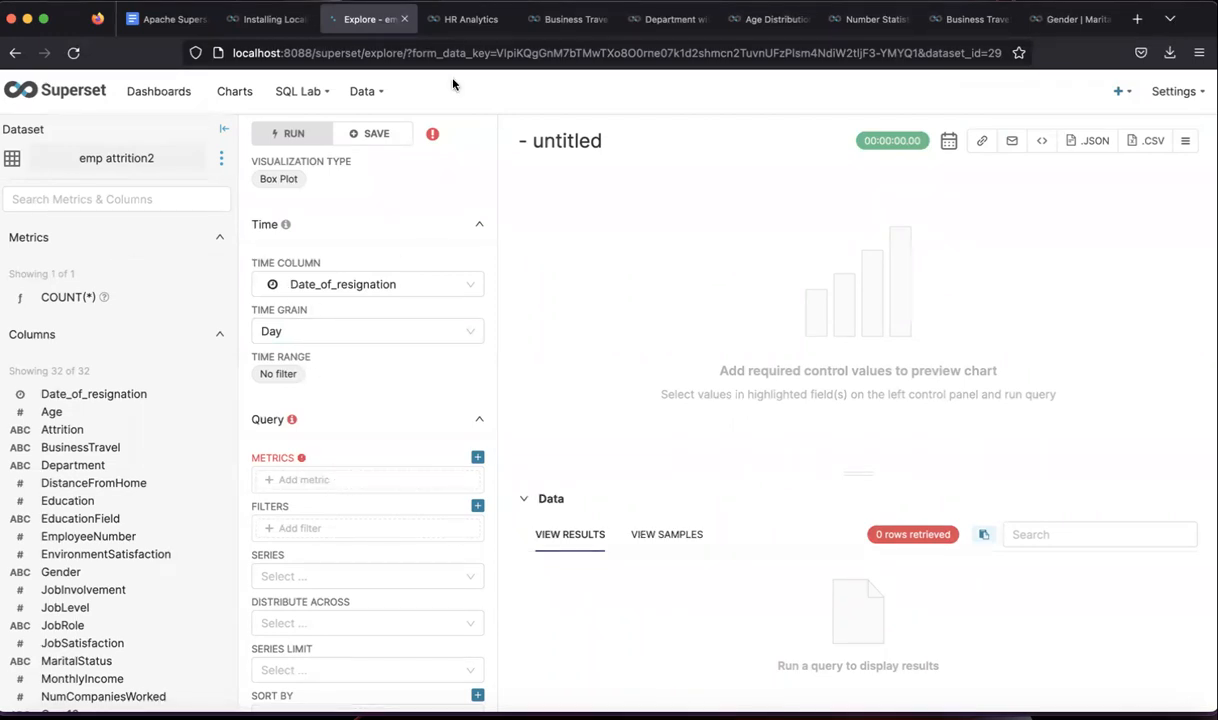
{"action": "left_click", "coordinate": [455, 20]}
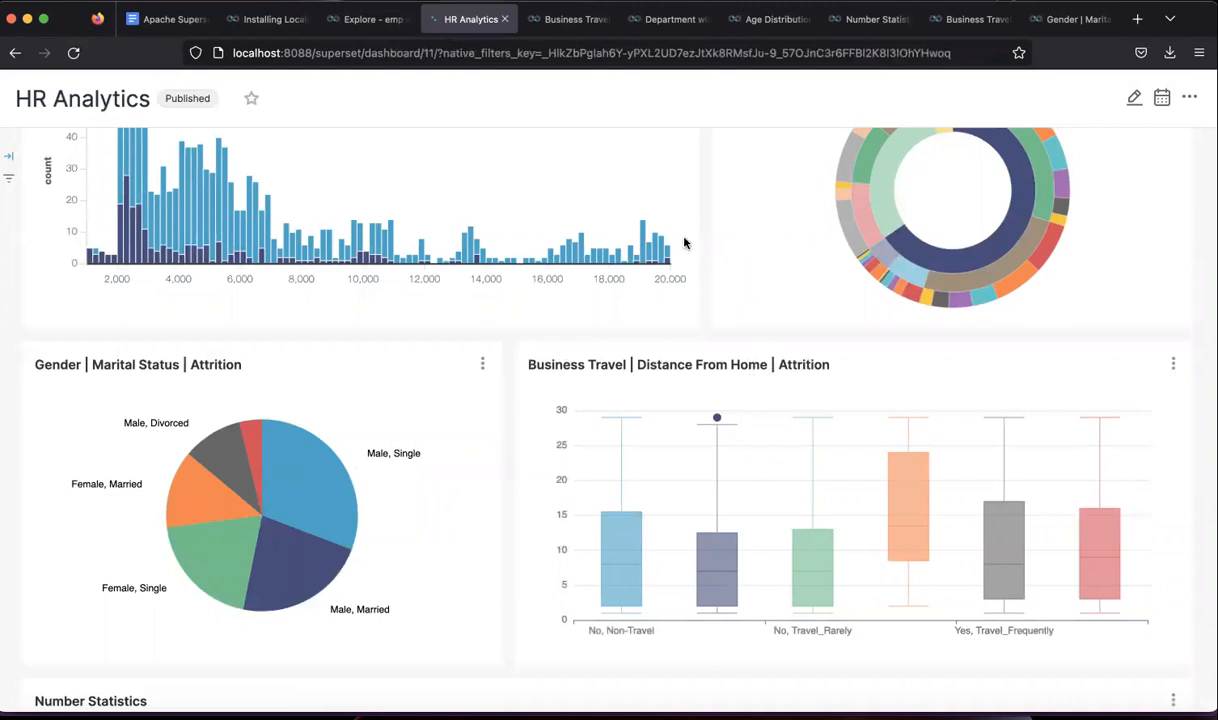
{"action": "left_click", "coordinate": [566, 34]}
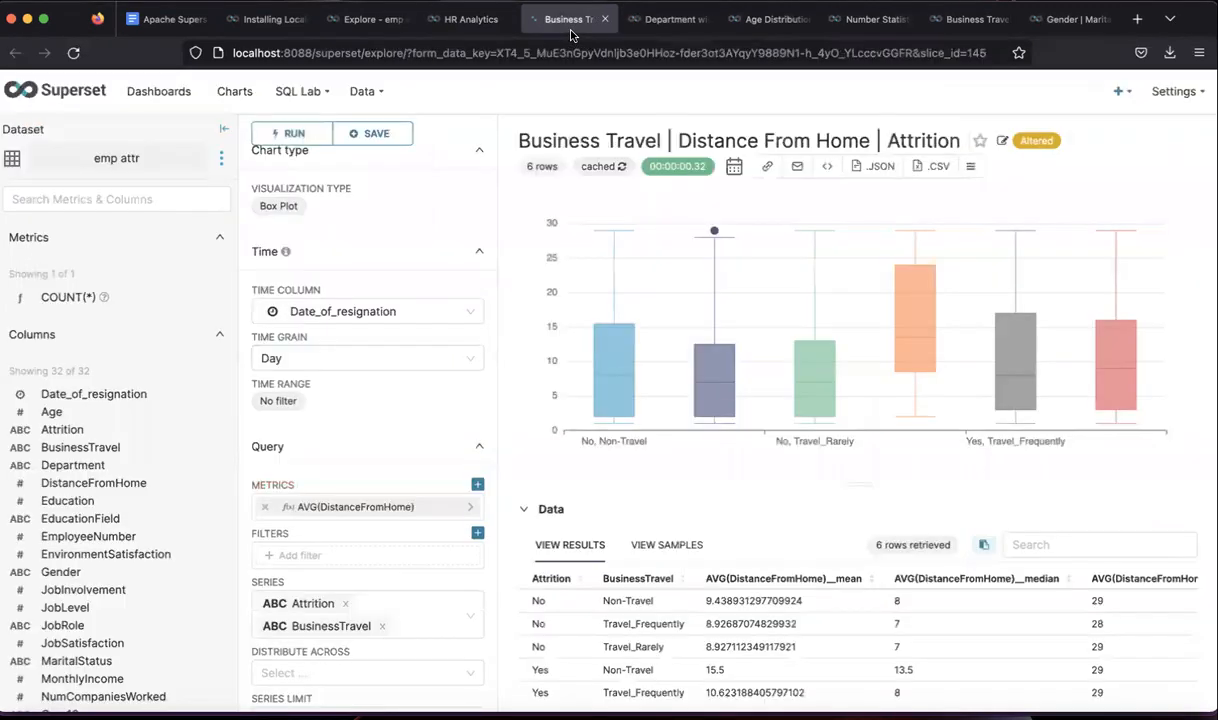
{"action": "left_click", "coordinate": [453, 33]}
{"action": "left_click", "coordinate": [365, 31]}
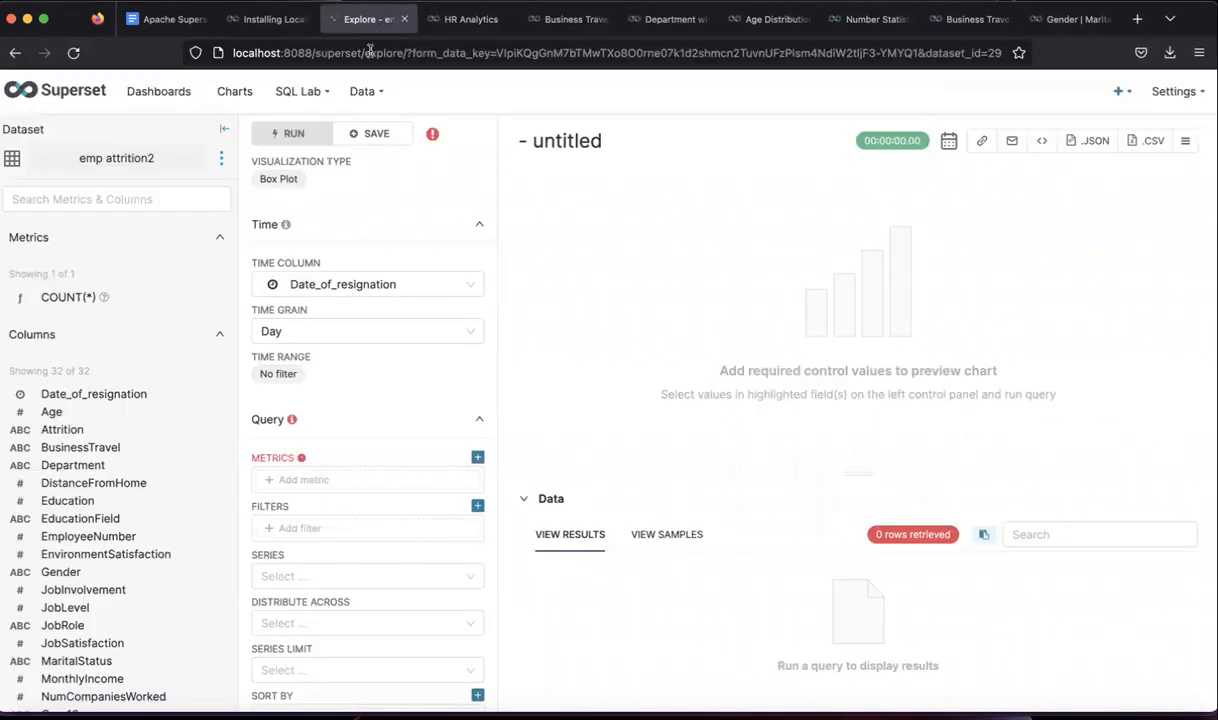
- Add a simple metric averaging the DistanceFromHome column, giving AVG(DistanceFromHome)
{"action": "left_click", "coordinate": [362, 479]}
{"action": "left_click", "coordinate": [606, 401]}
{"action": "type", "text": "dist"}
{"action": "left_click", "coordinate": [560, 497]}
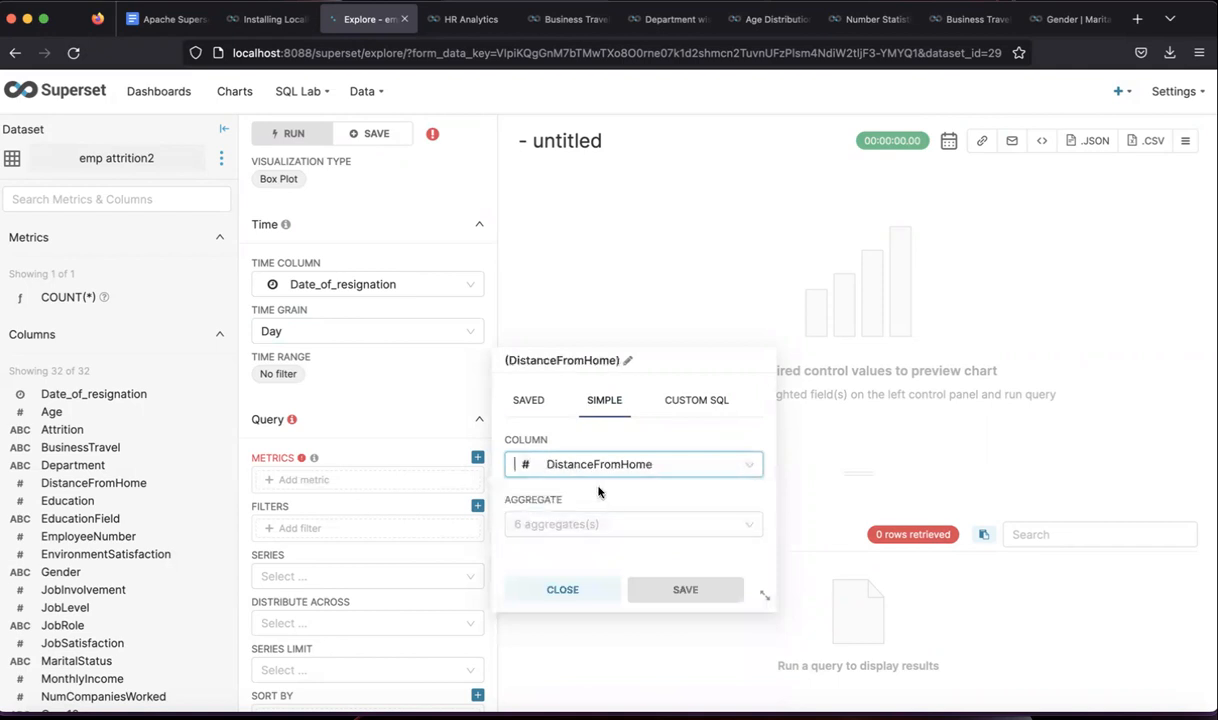
{"action": "left_click", "coordinate": [587, 524]}
{"action": "left_click", "coordinate": [560, 556]}
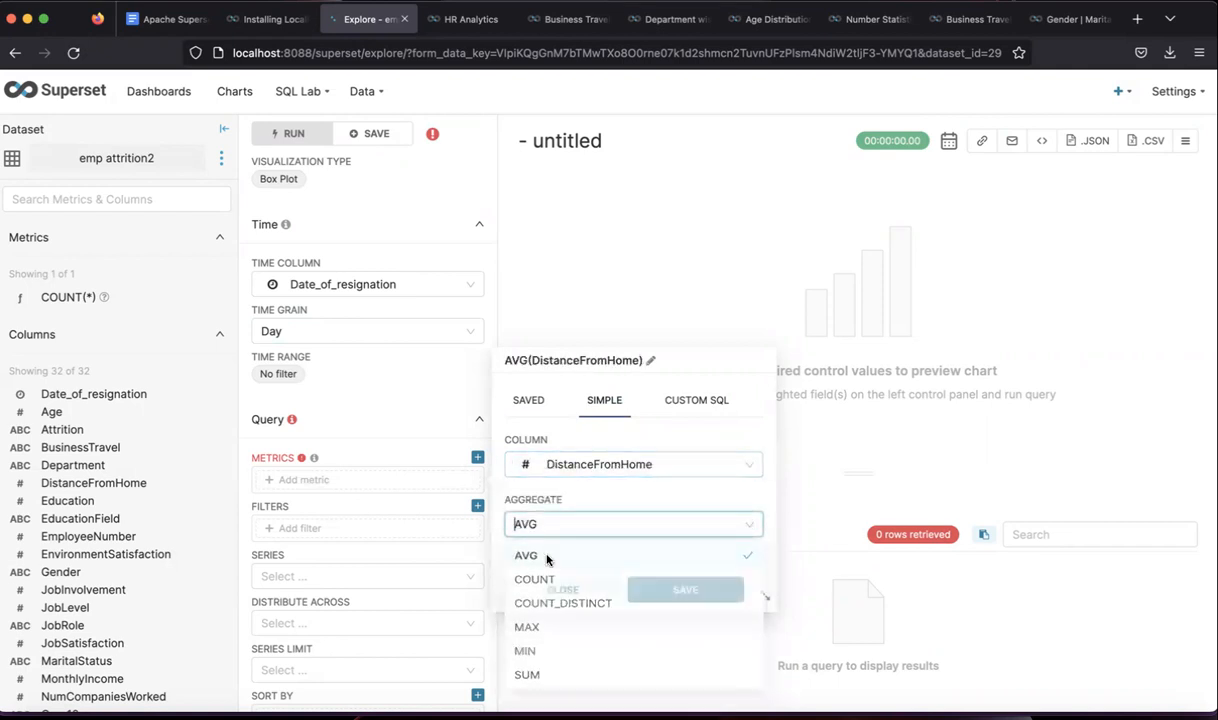
{"action": "left_click", "coordinate": [673, 588]}
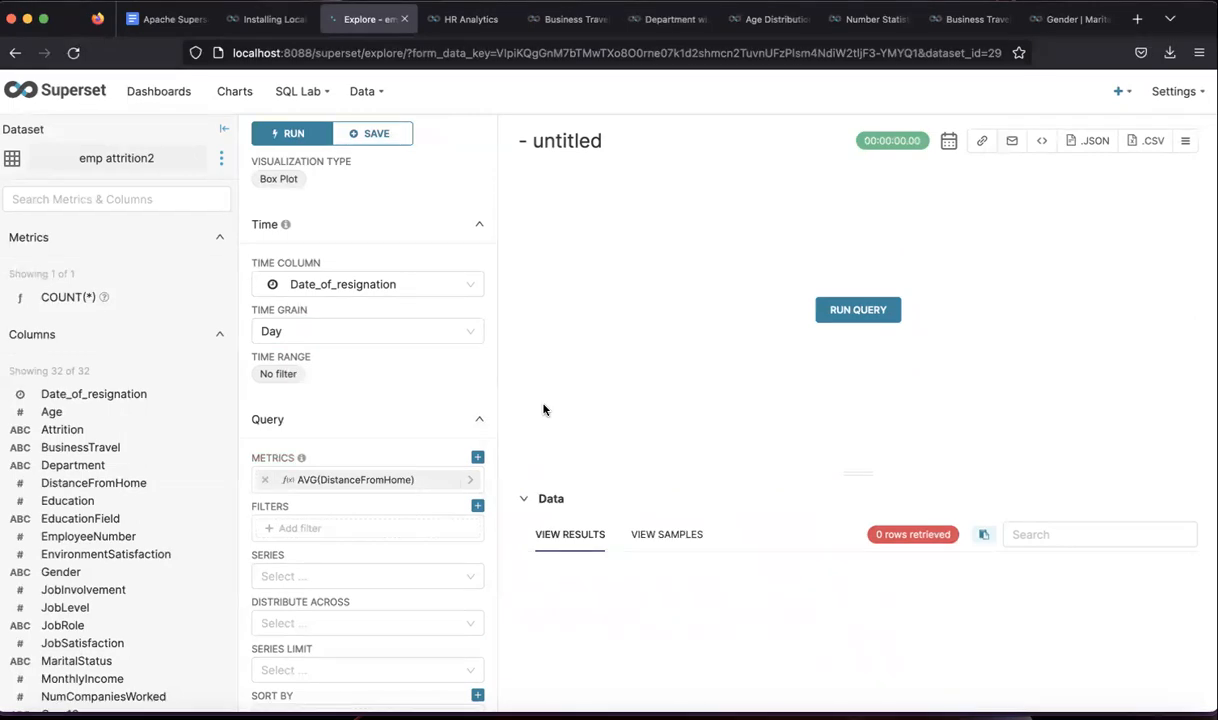
- Split the series by Attrition and BusinessTravel and run the query to draw six boxes
{"action": "scroll", "coordinate": [304, 517], "scroll_direction": "down", "scroll_amount": 1}
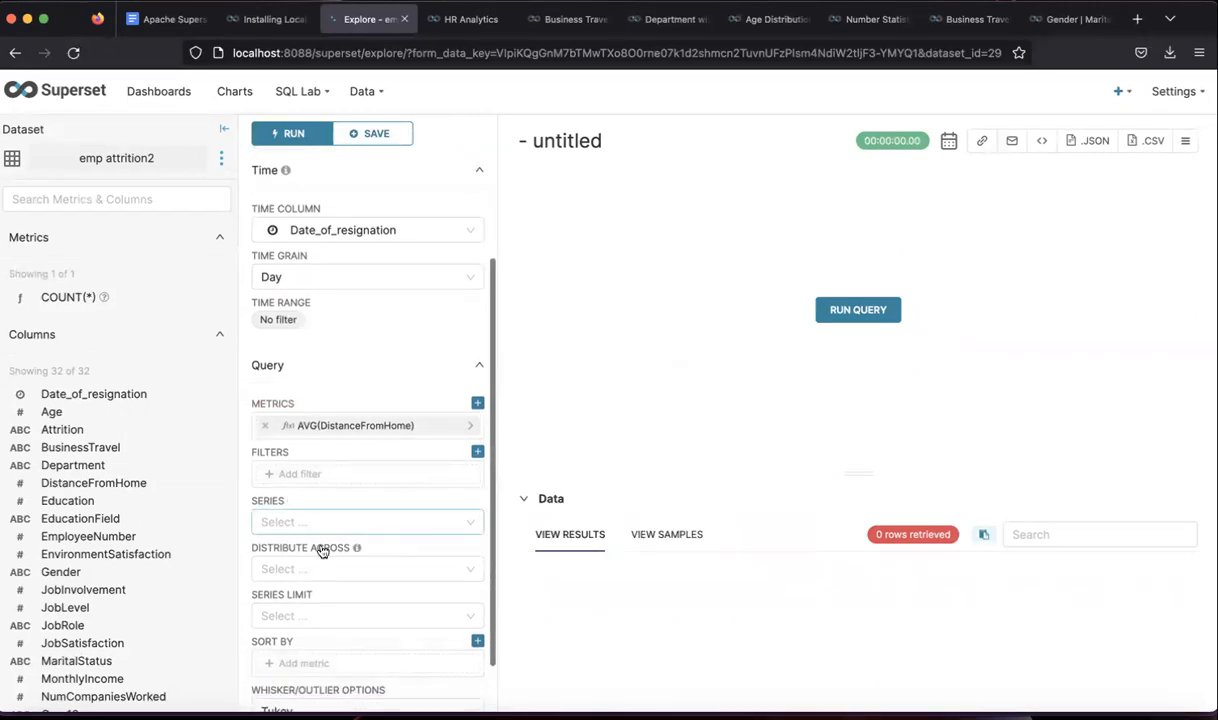
{"action": "left_click", "coordinate": [334, 521]}
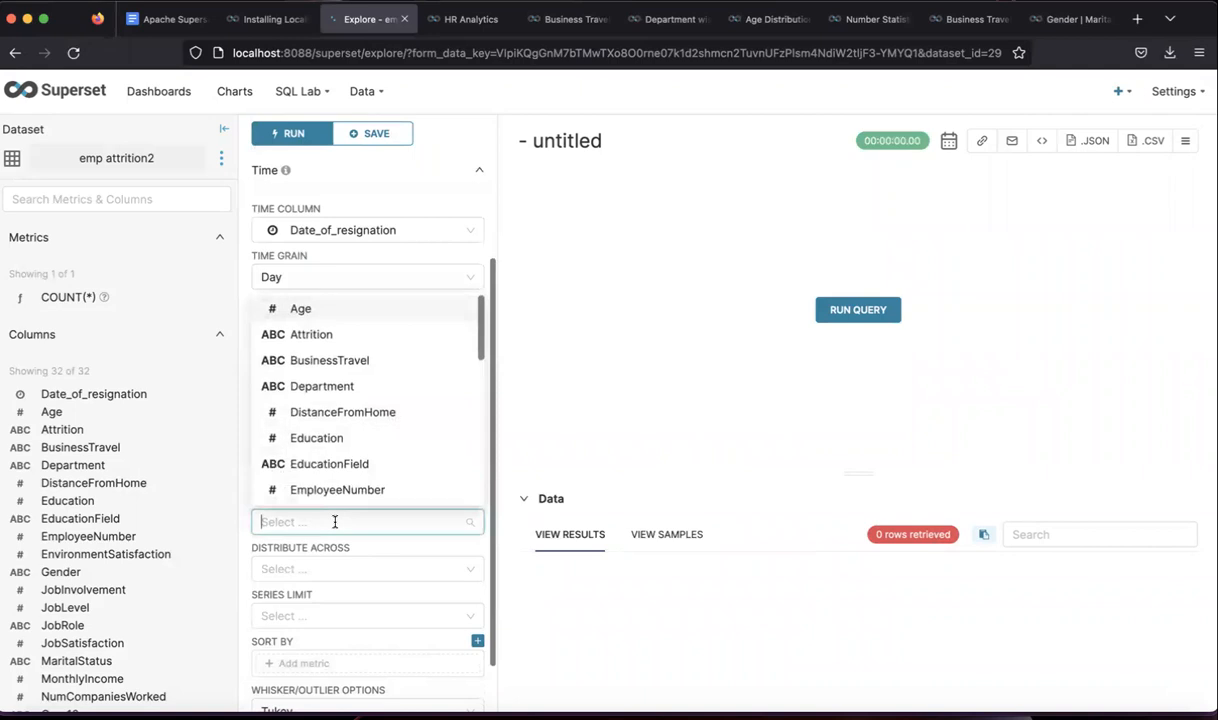
{"action": "left_click", "coordinate": [369, 338]}
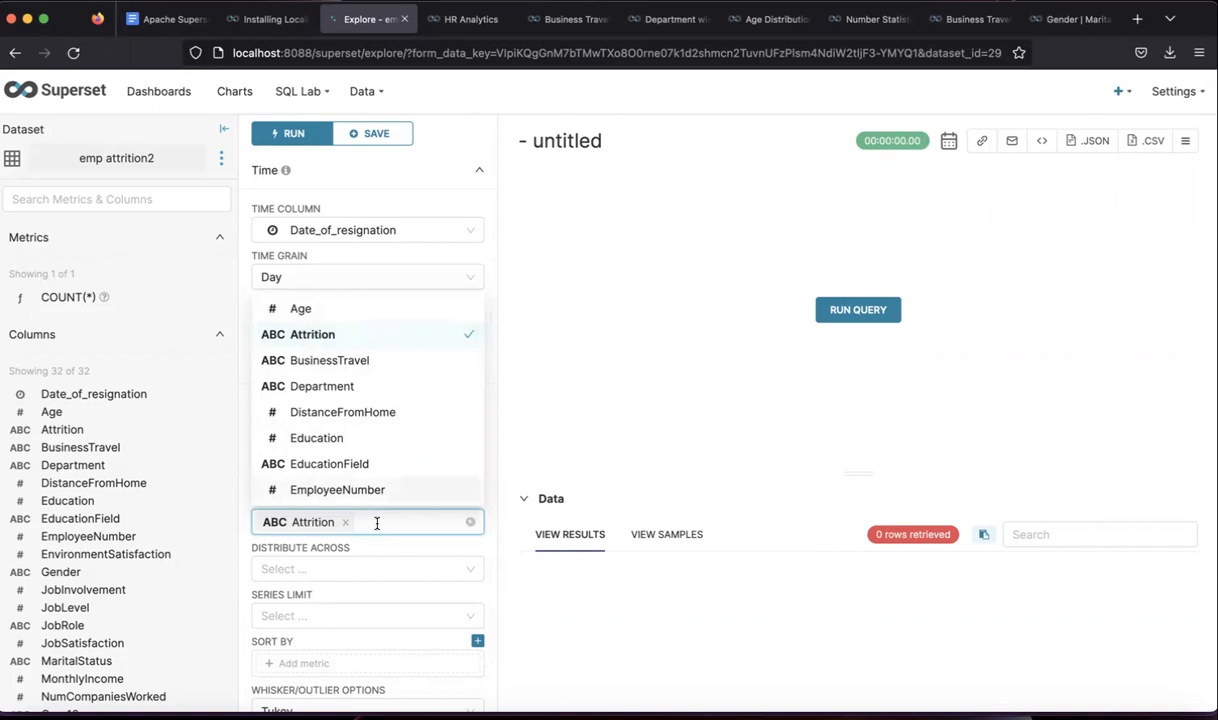
{"action": "left_click", "coordinate": [366, 362]}
{"action": "left_click", "coordinate": [503, 563]}
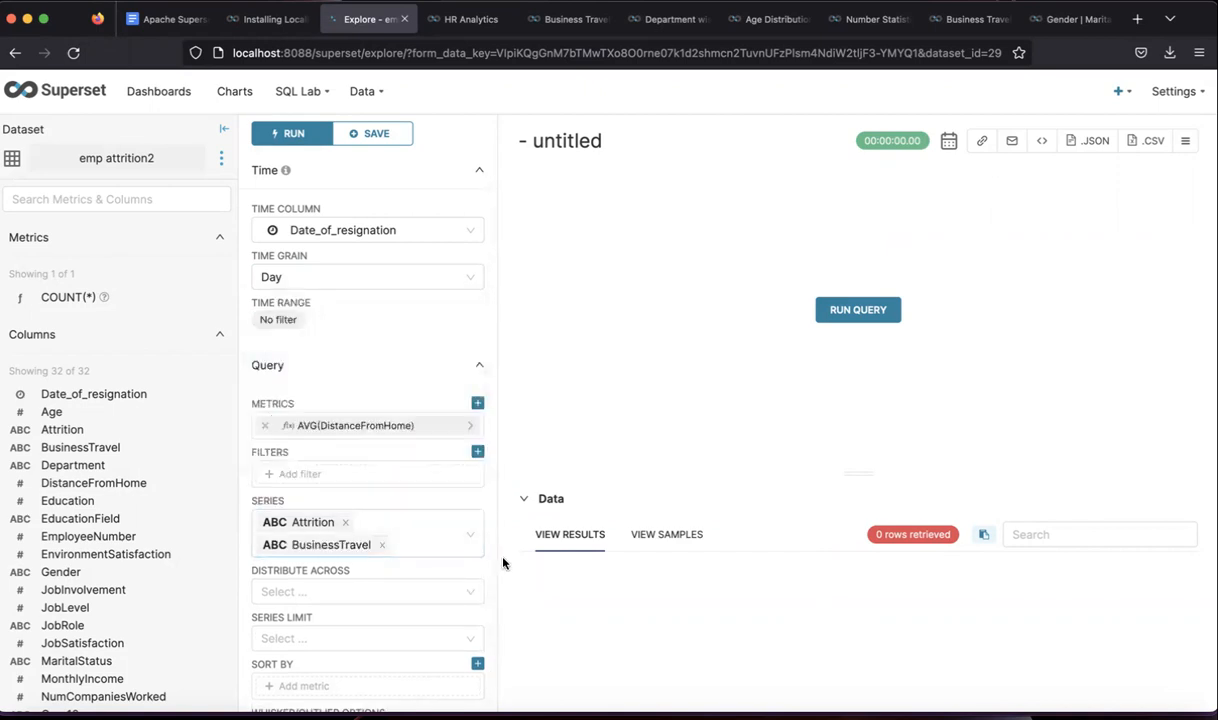
{"action": "left_click", "coordinate": [835, 310]}
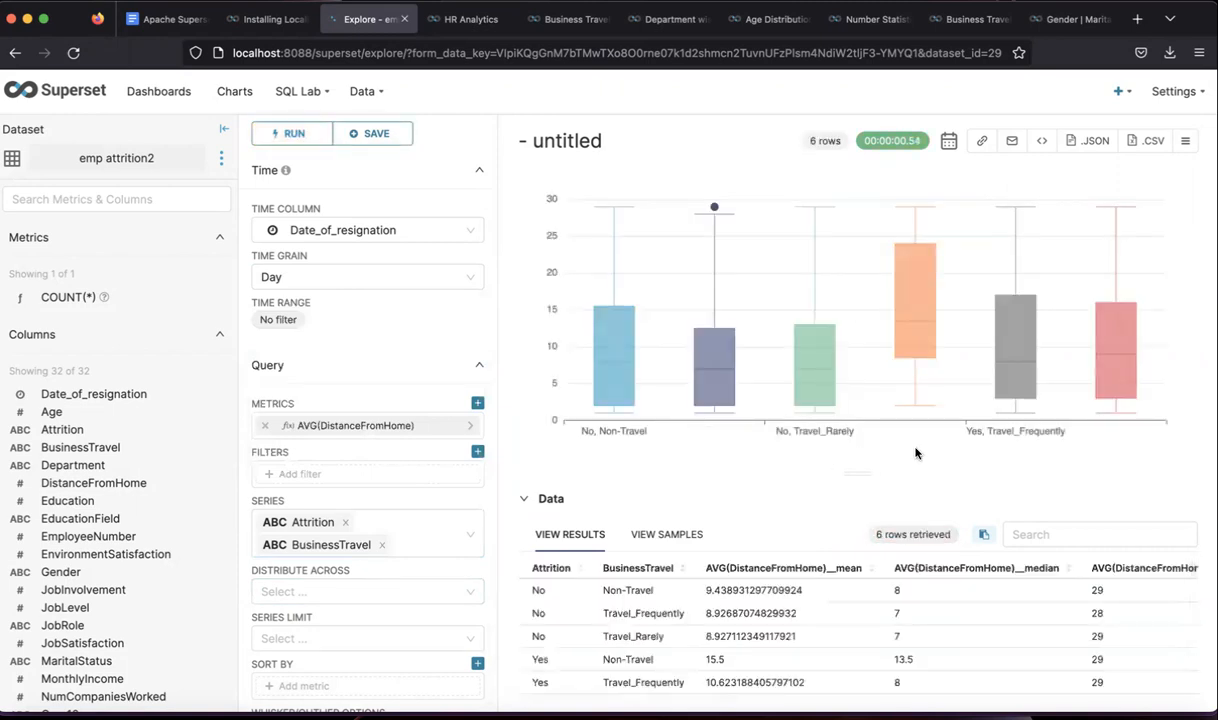
- Rename the chart 'Box Plot (Demo)' and bring up its save dialog
{"action": "left_click", "coordinate": [586, 141]}
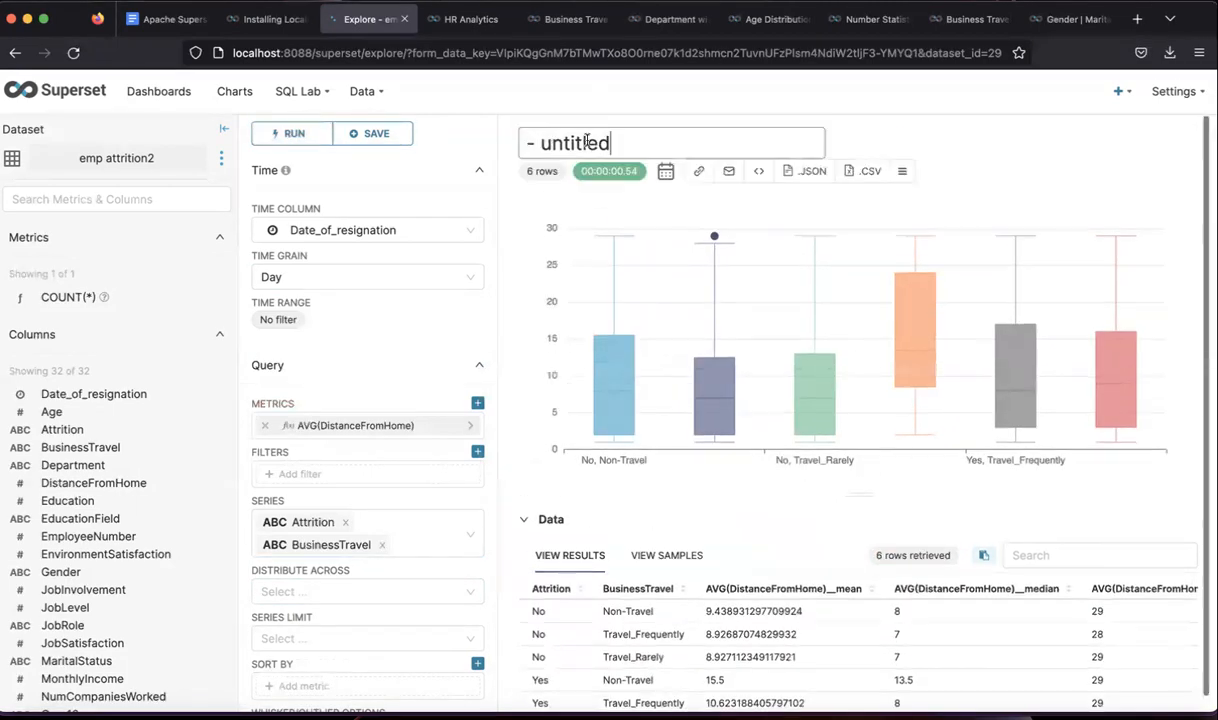
{"action": "key", "text": "BackSpace"}
{"action": "key", "text": "BackSpace"}
{"action": "key", "text": "BackSpace"}
{"action": "key", "text": "BackSpace"}
{"action": "key", "text": "BackSpace"}
{"action": "key", "text": "BackSpace"}
{"action": "key", "text": "BackSpace"}
{"action": "key", "text": "BackSpace"}
{"action": "key", "text": "BackSpace"}
{"action": "key", "text": "BackSpace"}
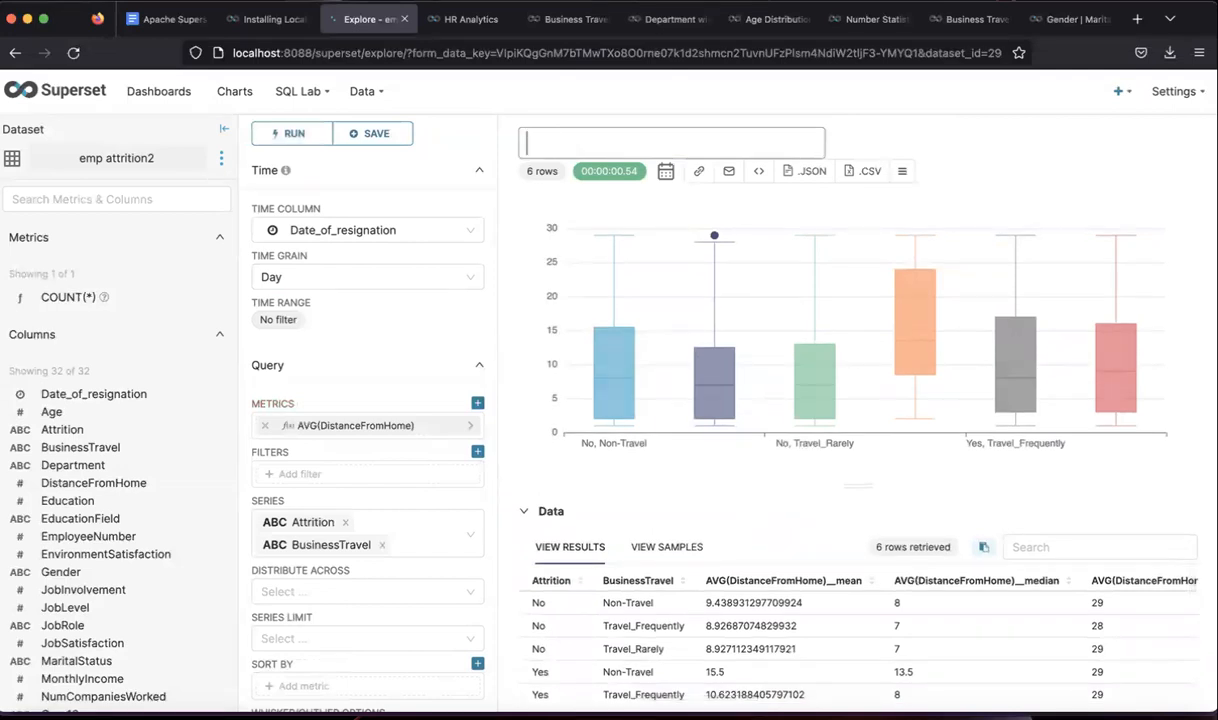
{"action": "type", "text": "Box Plot (Demo)"}
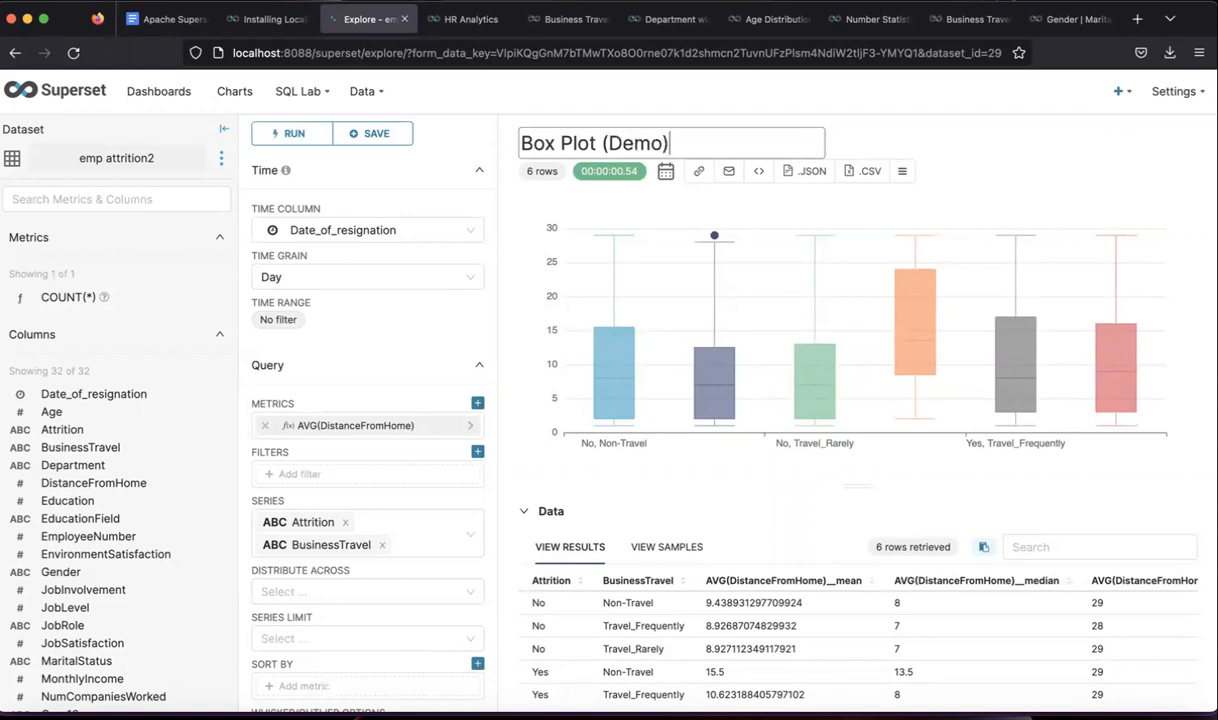
{"action": "left_click", "coordinate": [370, 133]}
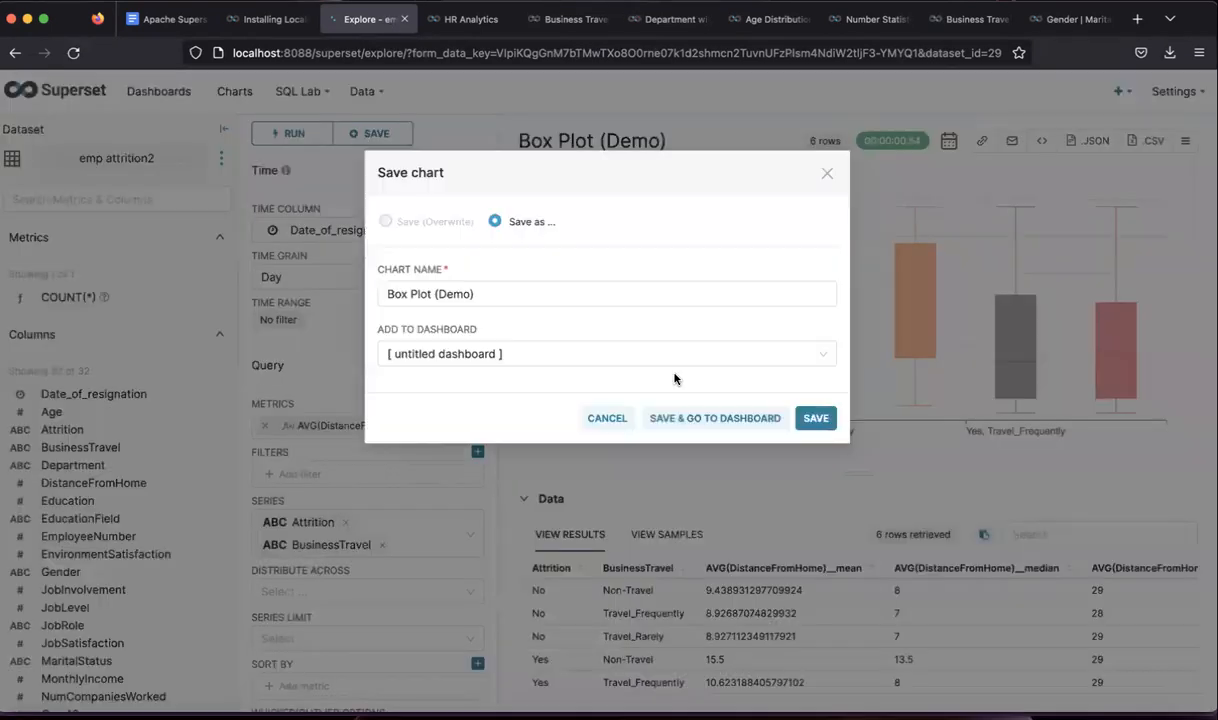
- Save the chart as 'Box Plot (Demo)' and add it to the untitled dashboard
{"action": "left_click", "coordinate": [815, 418]}
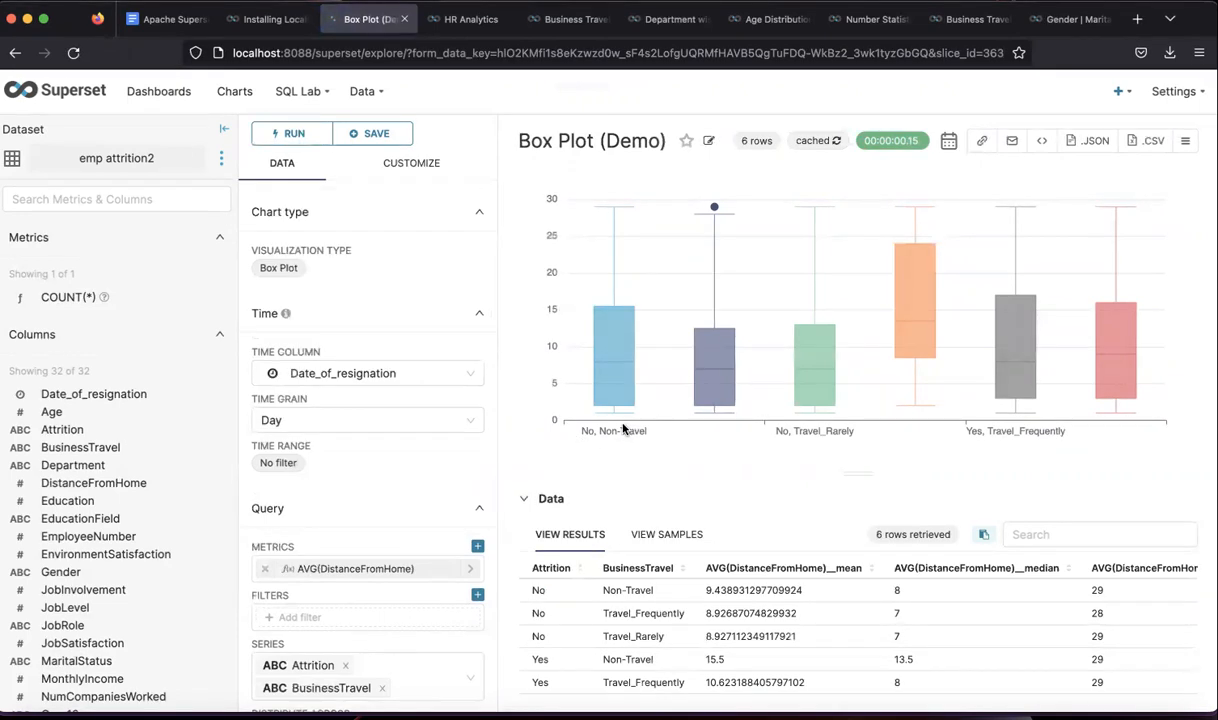
{"action": "mouse_move", "coordinate": [712, 402]}
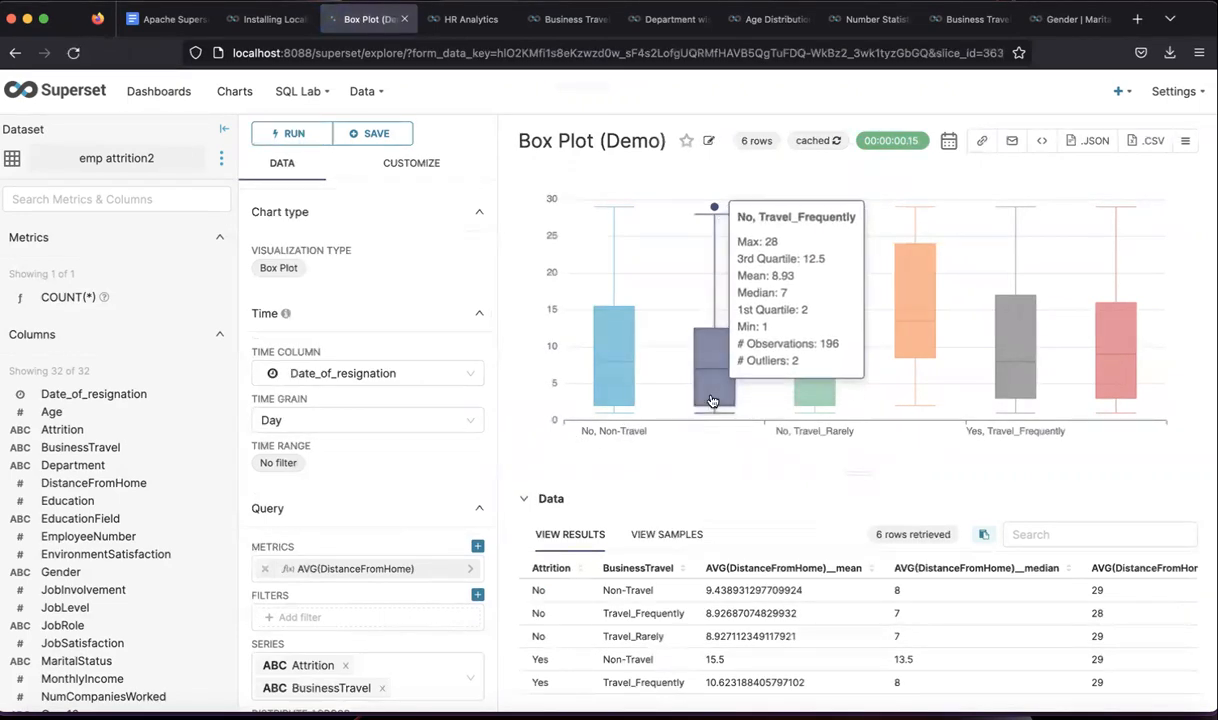
{"action": "mouse_move", "coordinate": [812, 401]}
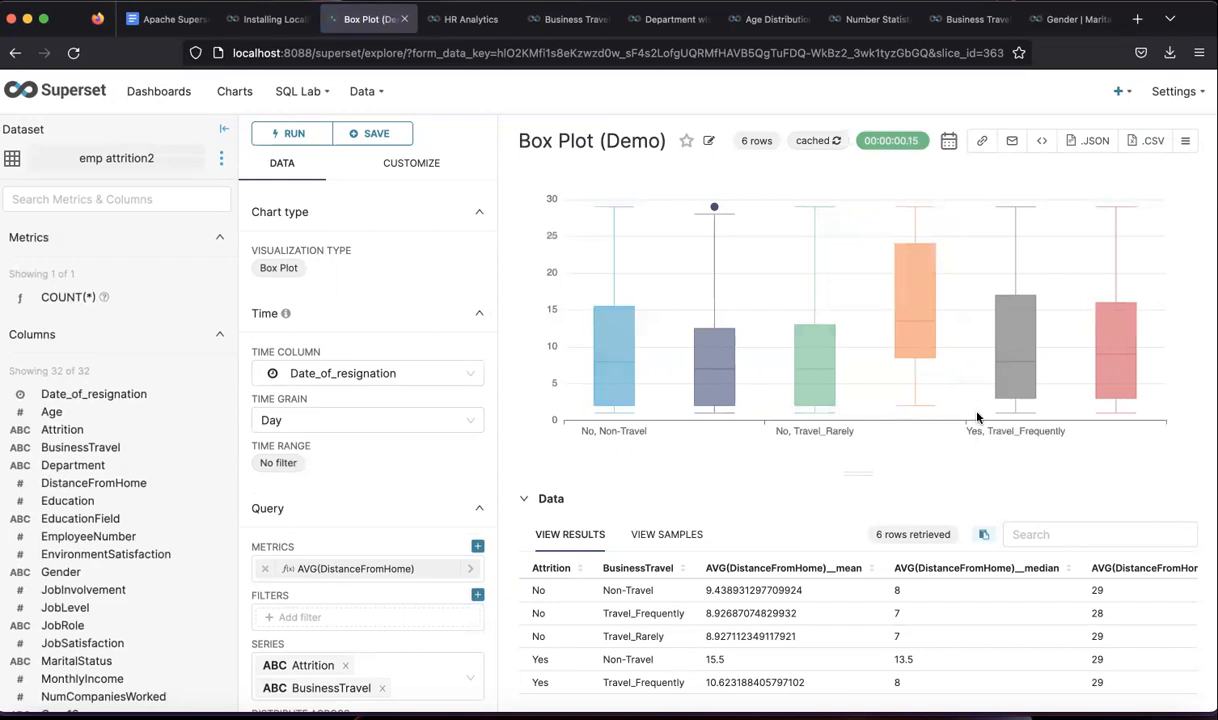
{"action": "mouse_move", "coordinate": [920, 349]}
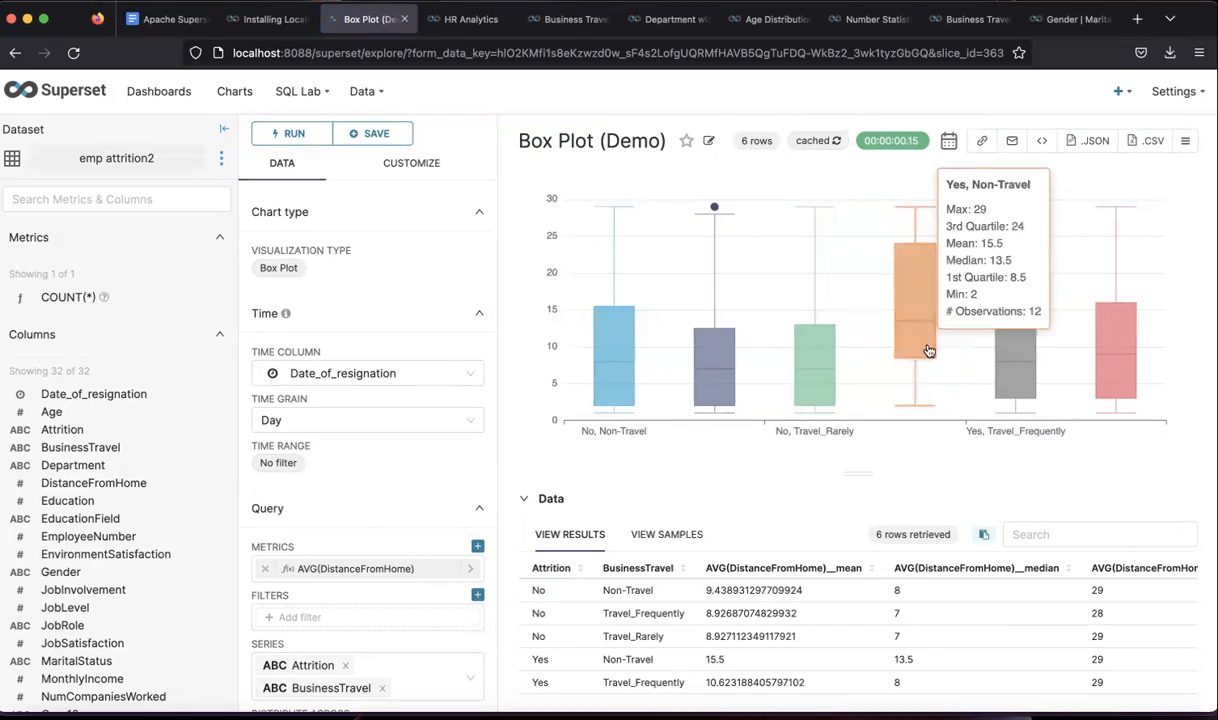
{"action": "mouse_move", "coordinate": [1013, 376]}
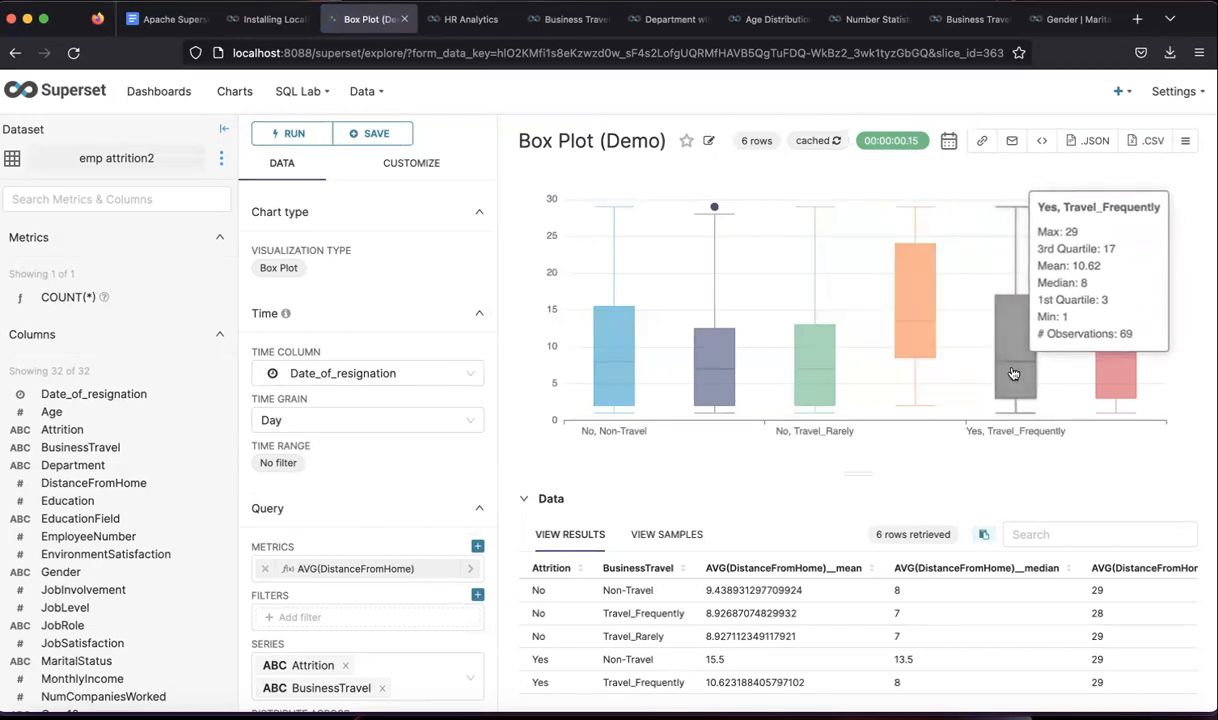
{"action": "mouse_move", "coordinate": [1114, 387]}
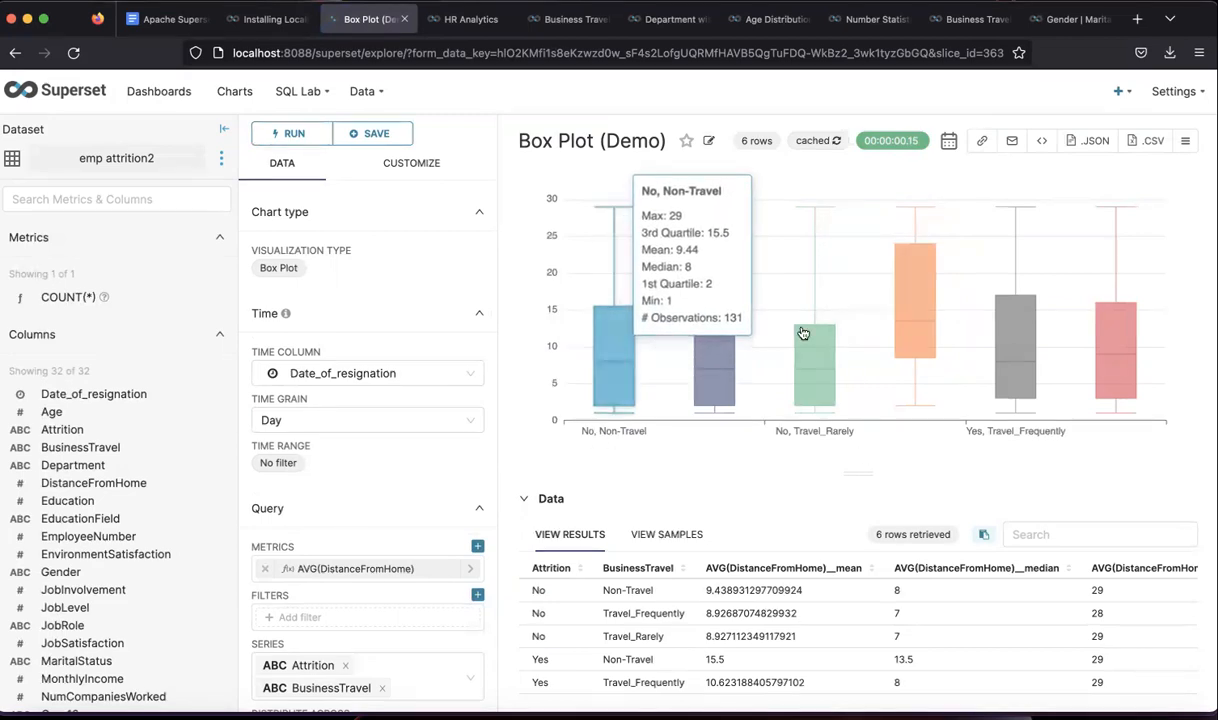
{"action": "mouse_move", "coordinate": [909, 314]}
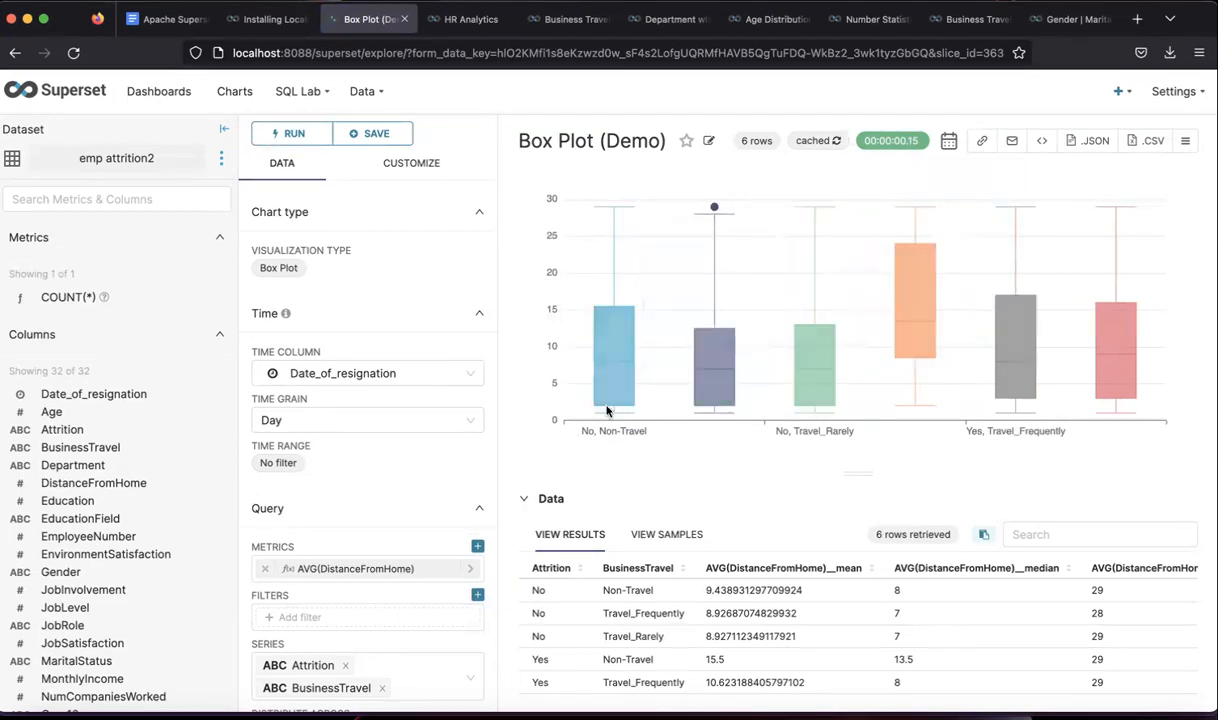
- Switch to the HR Analytics dashboard and review its Total Strength, attrition trend and pie charts
{"action": "mouse_move", "coordinate": [600, 374]}
{"action": "left_click", "coordinate": [470, 19]}
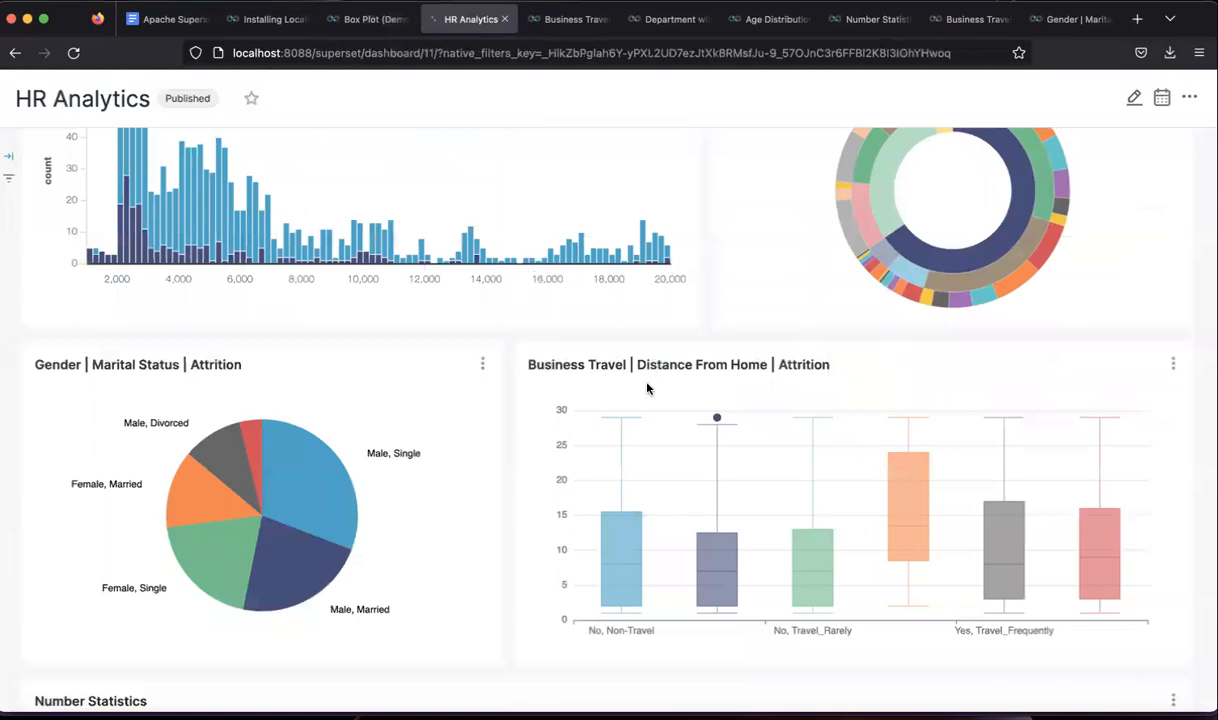
{"action": "scroll", "coordinate": [757, 285], "scroll_direction": "up", "scroll_amount": 10}
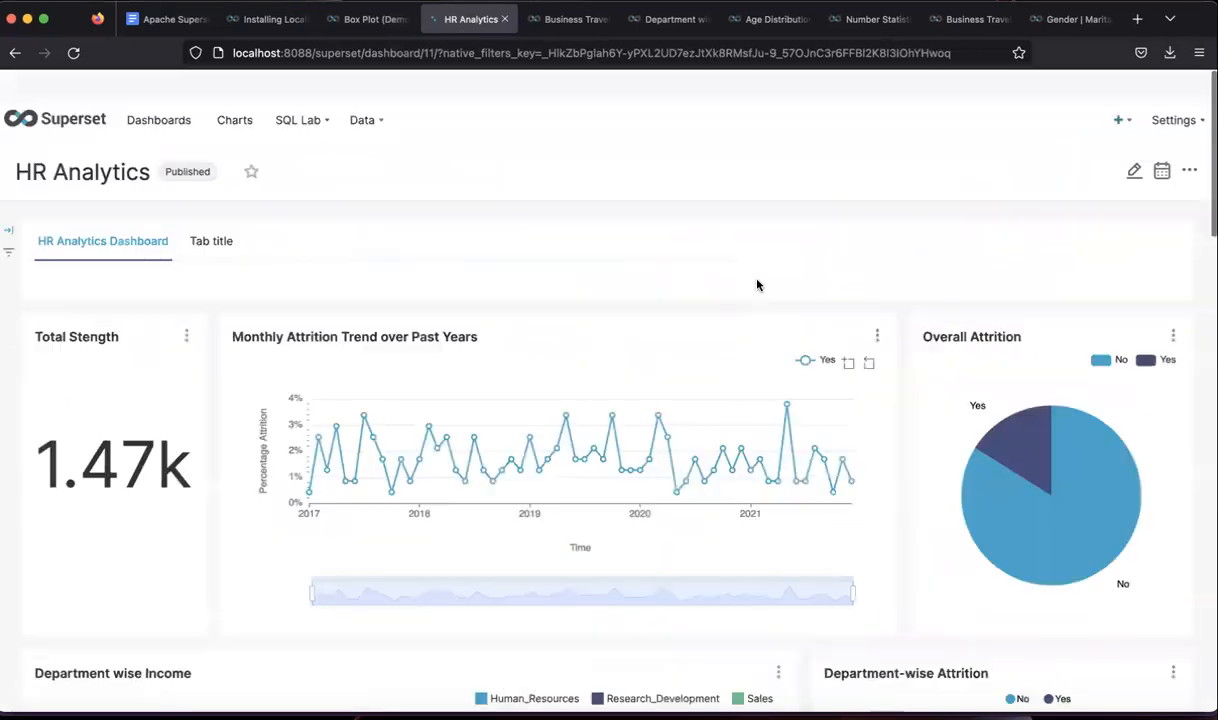
{"action": "scroll", "coordinate": [757, 285], "scroll_direction": "down", "scroll_amount": 1}
{"action": "scroll", "coordinate": [946, 256], "scroll_direction": "down", "scroll_amount": 2}
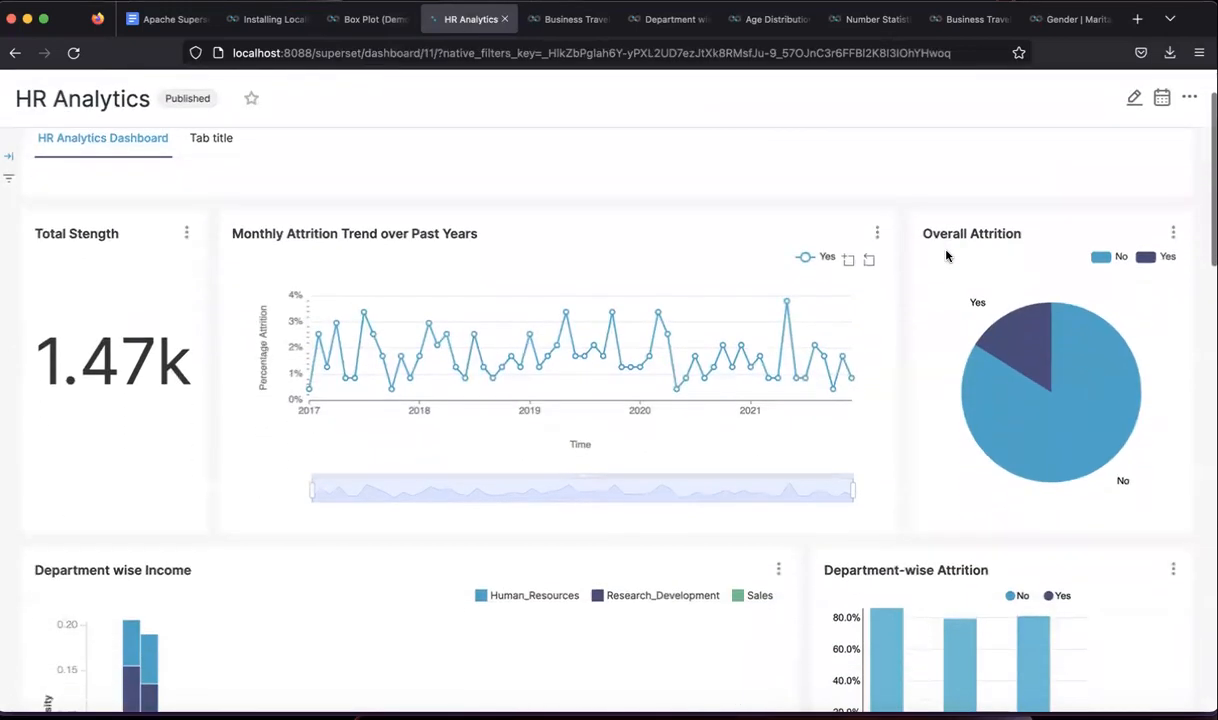
{"action": "scroll", "coordinate": [946, 256], "scroll_direction": "up", "scroll_amount": 1}
{"action": "scroll", "coordinate": [896, 328], "scroll_direction": "down", "scroll_amount": 1}
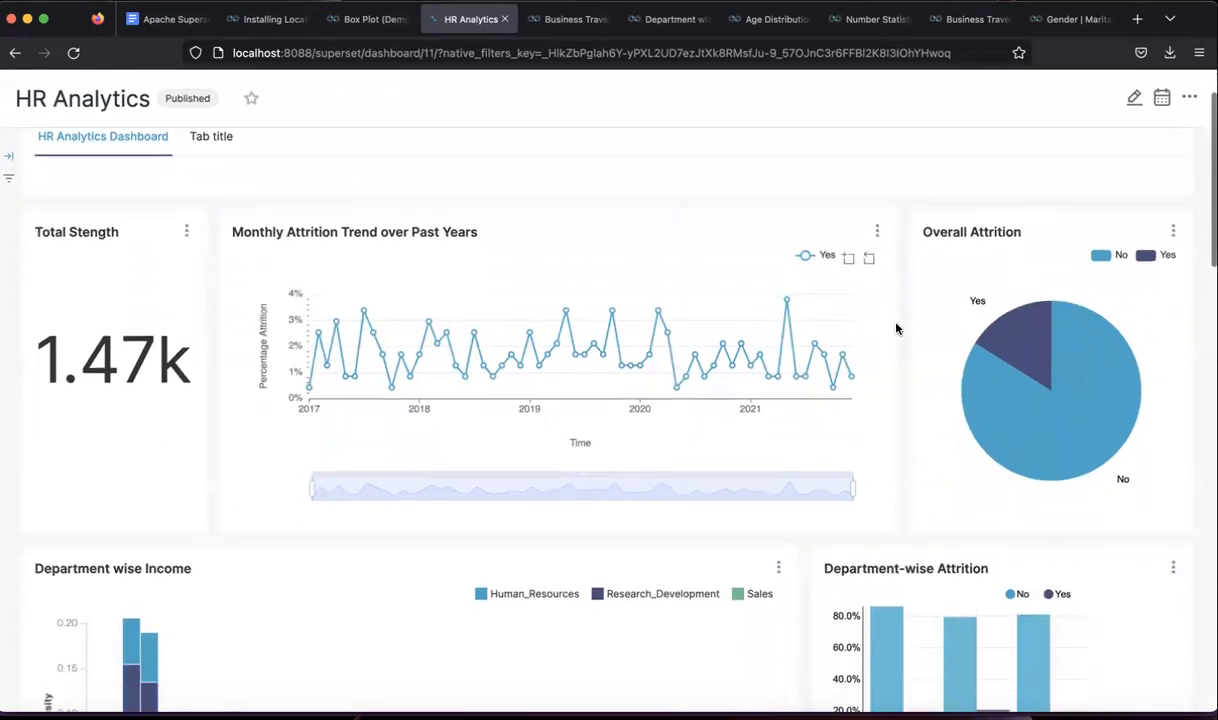
{"action": "scroll", "coordinate": [903, 210], "scroll_direction": "up", "scroll_amount": 2}
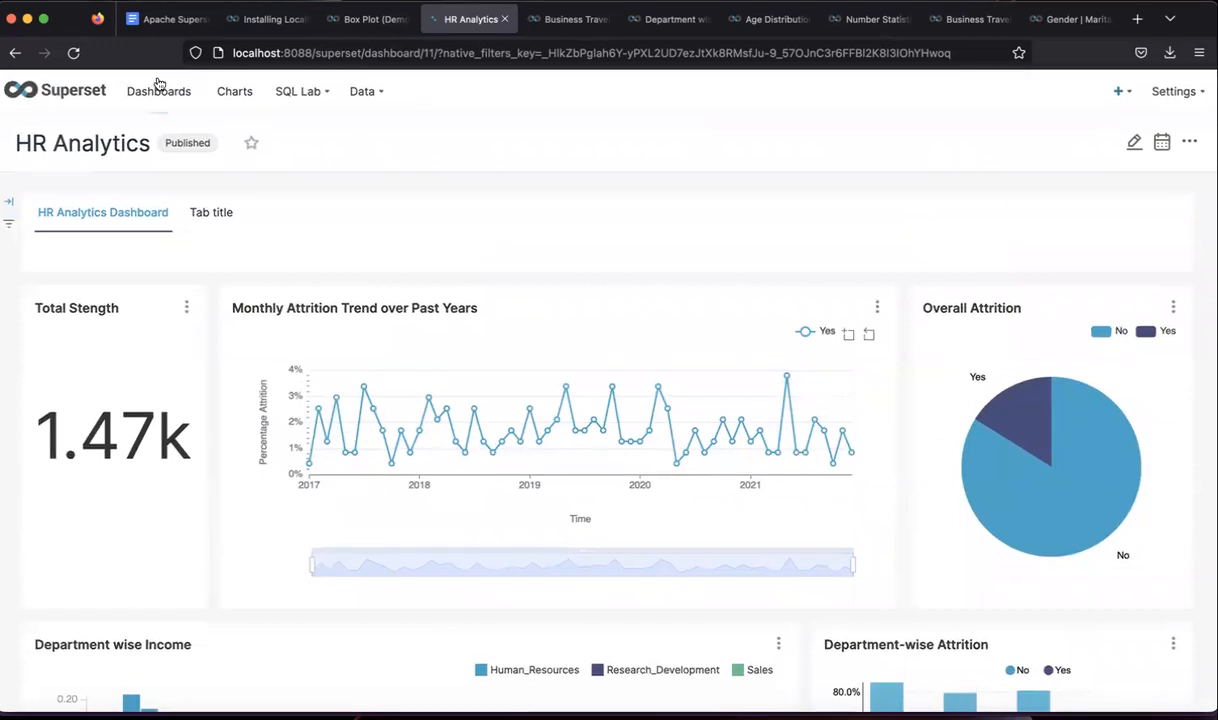
{"action": "mouse_move", "coordinate": [1128, 104]}
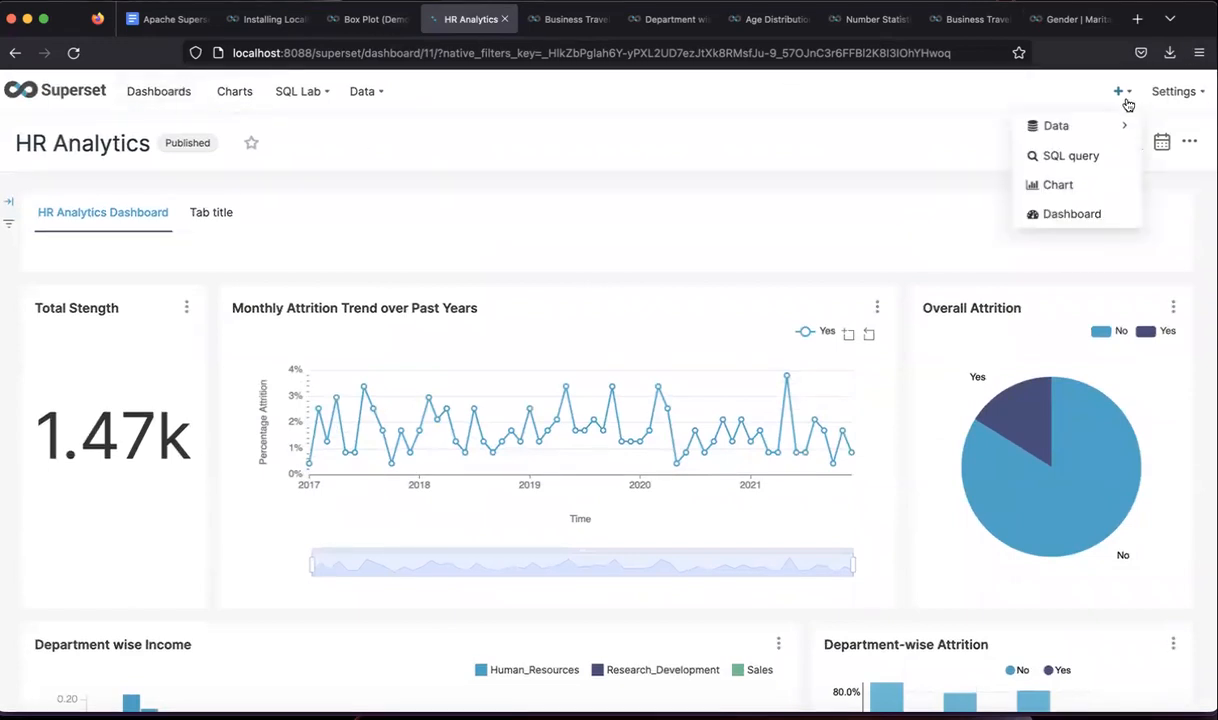
- Create a new dashboard and title it 'HR Analytics Demo'
{"action": "left_click", "coordinate": [1068, 210]}
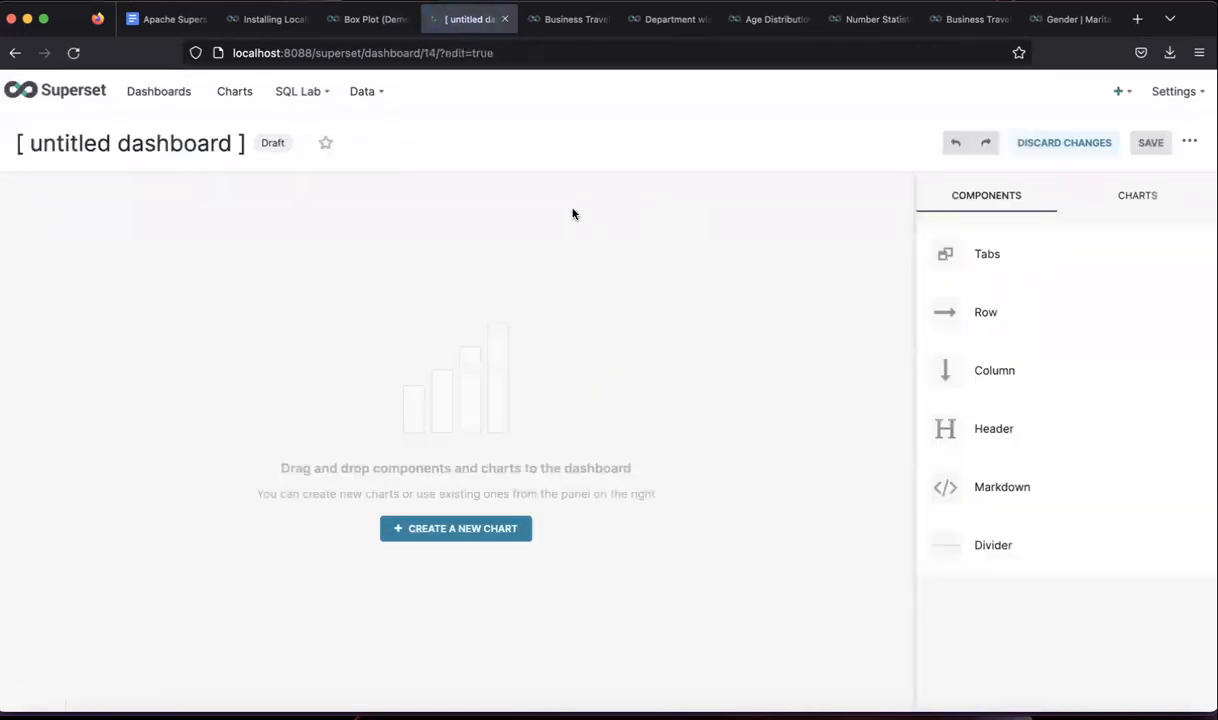
{"action": "left_click", "coordinate": [199, 142]}
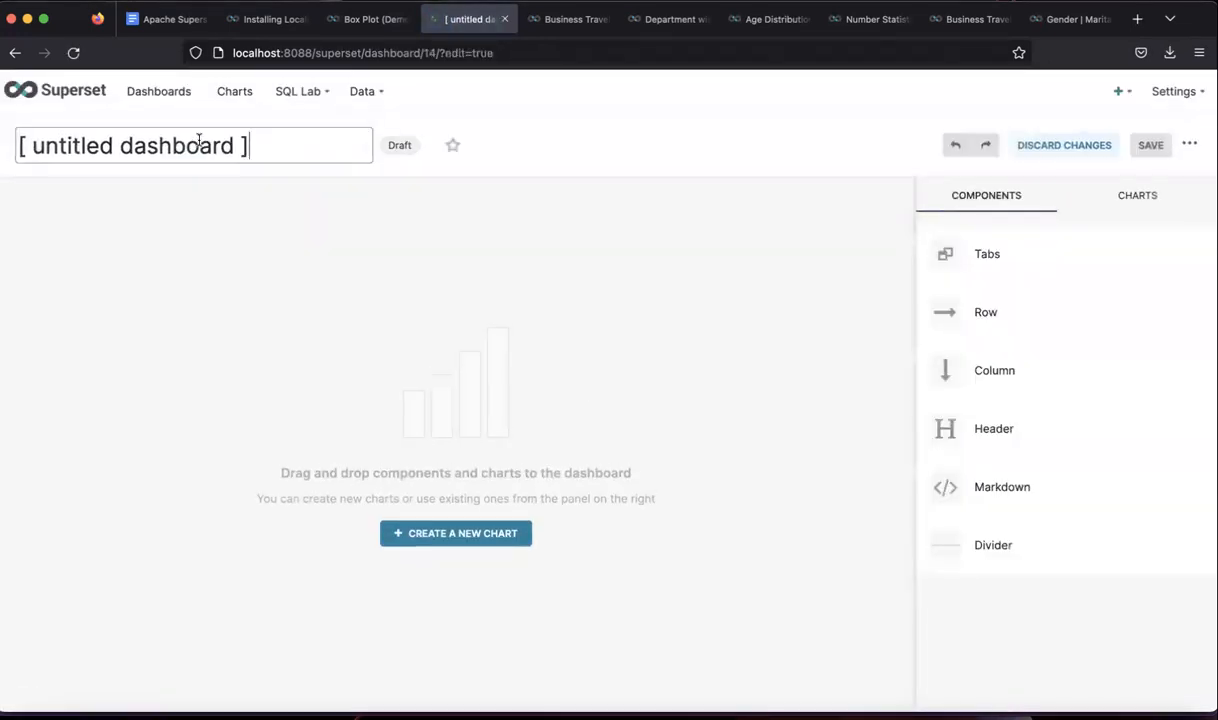
{"action": "key", "text": "BackSpace"}
{"action": "key", "text": "BackSpace"}
{"action": "key", "text": "BackSpace"}
{"action": "key", "text": "BackSpace"}
{"action": "key", "text": "BackSpace"}
{"action": "key", "text": "BackSpace"}
{"action": "key", "text": "BackSpace"}
{"action": "key", "text": "BackSpace"}
{"action": "key", "text": "BackSpace"}
{"action": "key", "text": "BackSpace"}
{"action": "key", "text": "BackSpace"}
{"action": "key", "text": "BackSpace"}
{"action": "key", "text": "BackSpace"}
{"action": "key", "text": "BackSpace"}
{"action": "key", "text": "BackSpace"}
{"action": "key", "text": "BackSpace"}
{"action": "key", "text": "BackSpace"}
{"action": "key", "text": "BackSpace"}
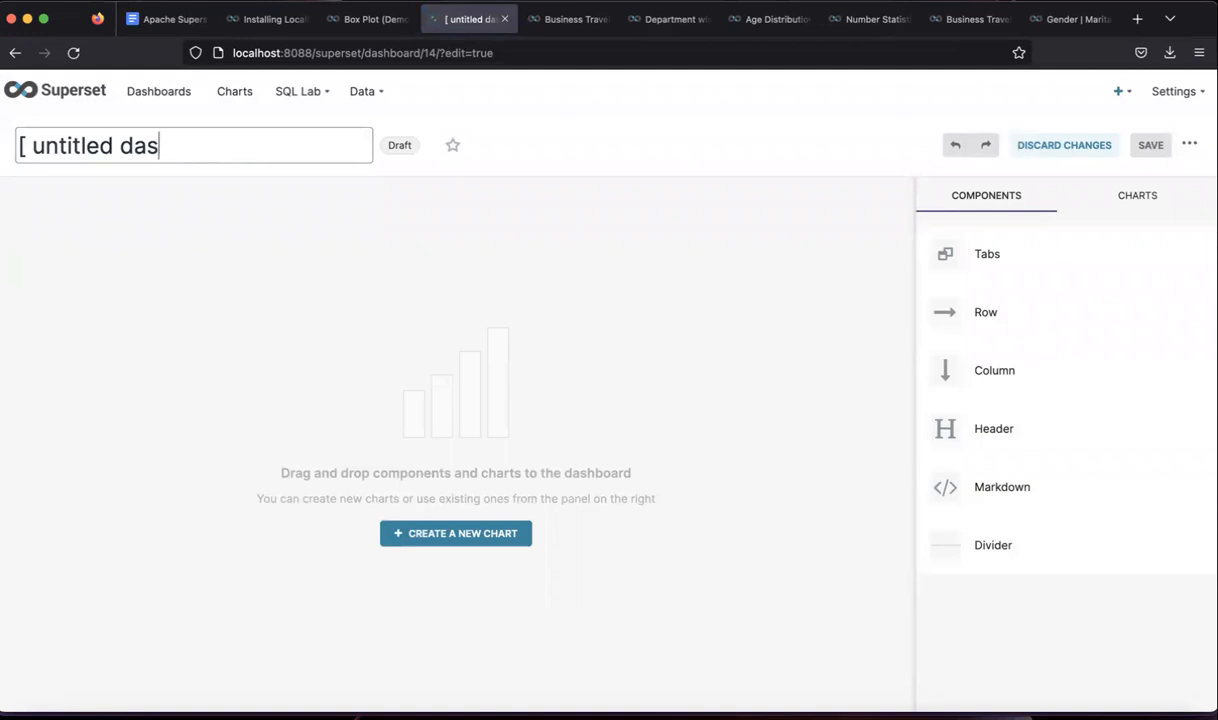
{"action": "type", "text": "H"}
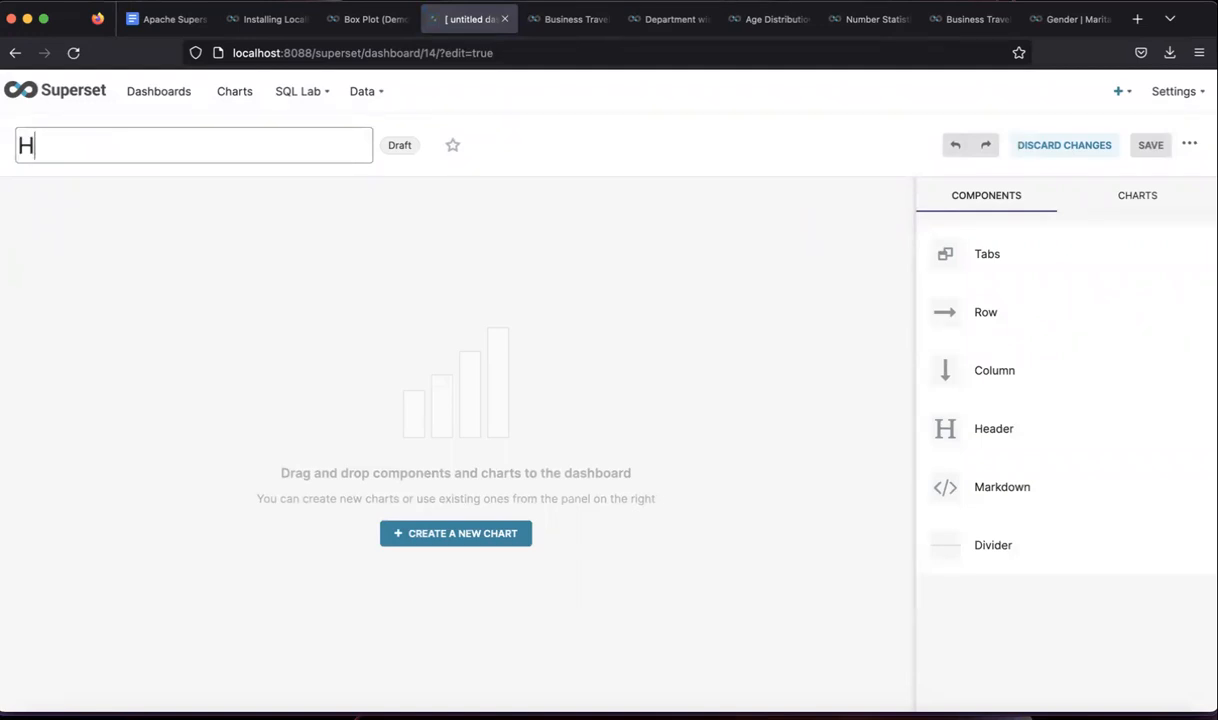
{"action": "type", "text": "R Analytics"}
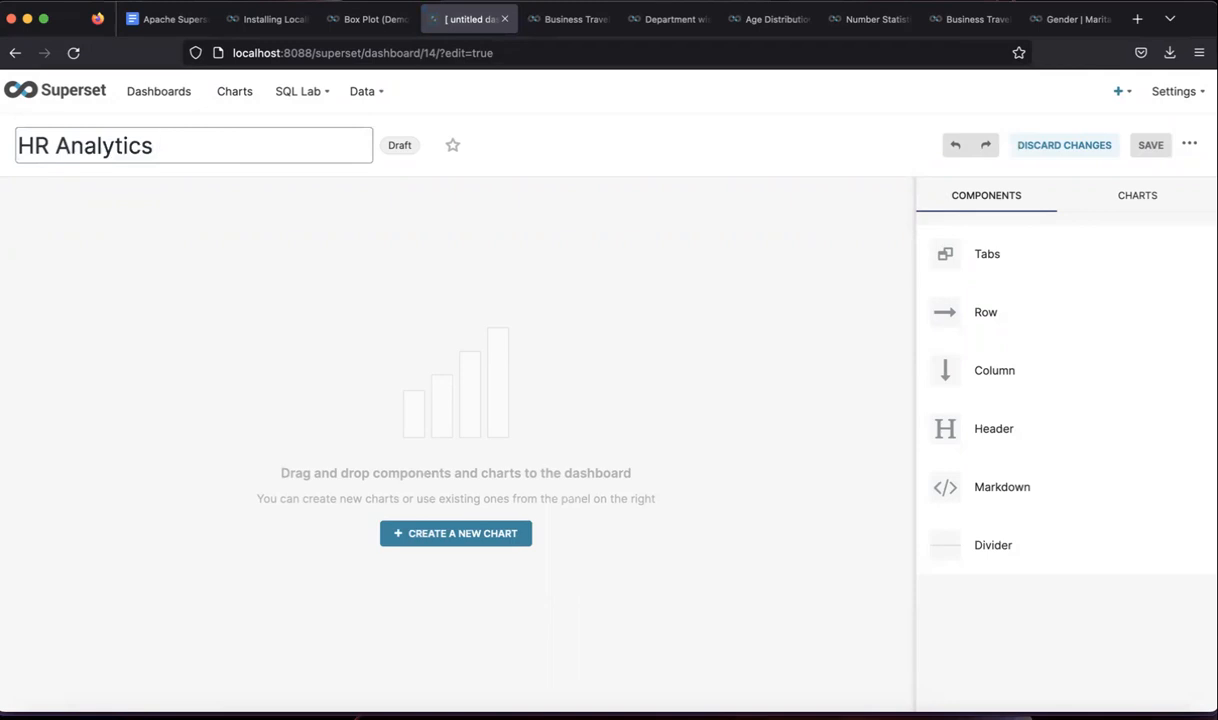
{"action": "type", "text": " Demo"}
{"action": "key", "text": "Return"}
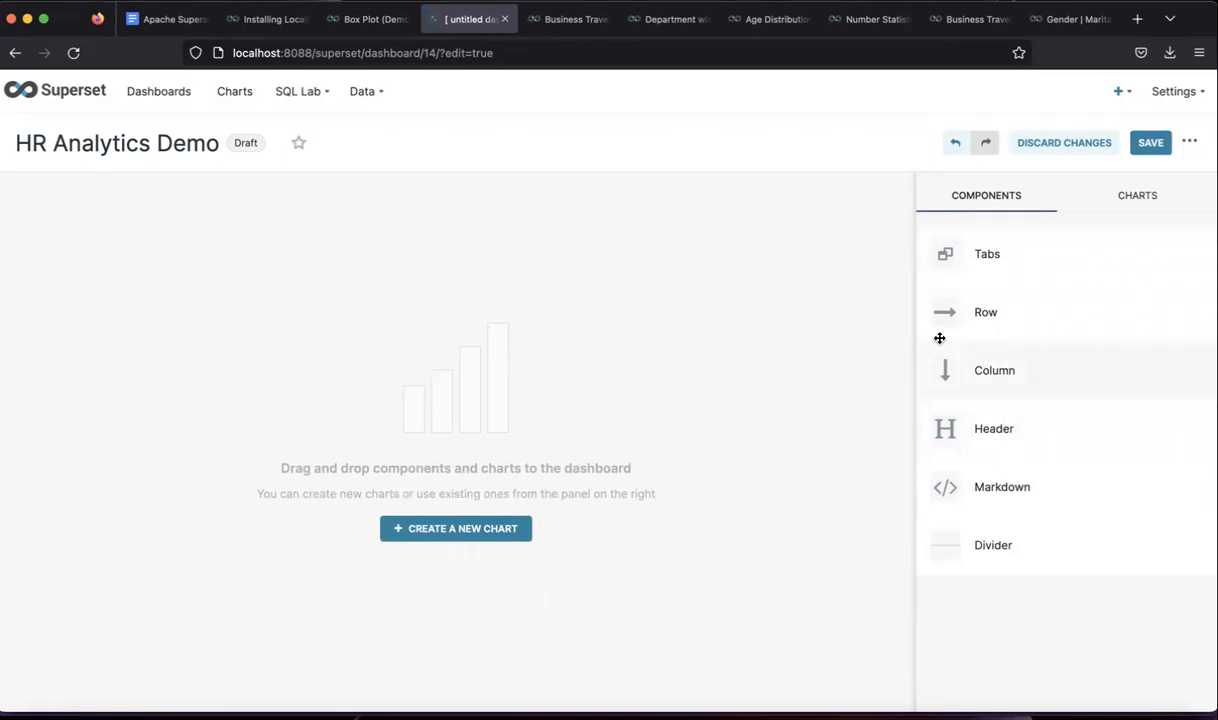
- Add a row with empty columns to the dashboard and bring up the saved charts list
{"action": "left_click_drag", "start_coordinate": [957, 318], "coordinate": [516, 246]}
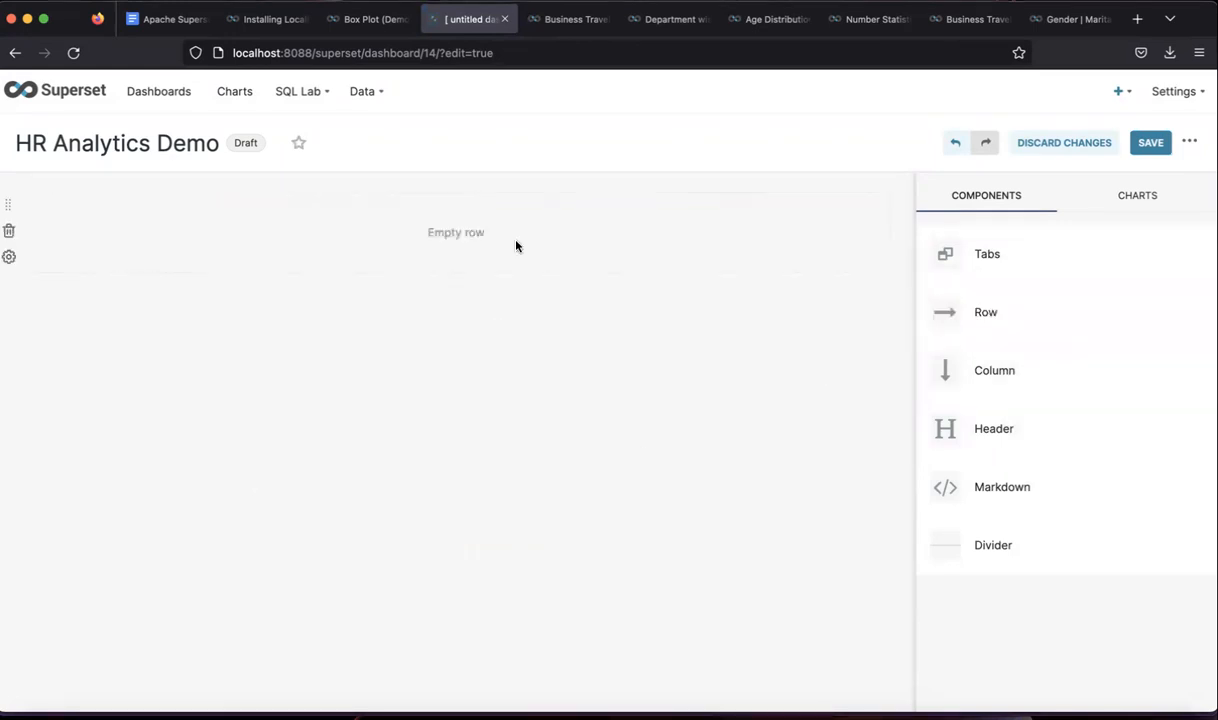
{"action": "left_click_drag", "start_coordinate": [978, 378], "coordinate": [438, 255]}
{"action": "left_click_drag", "start_coordinate": [977, 374], "coordinate": [729, 247]}
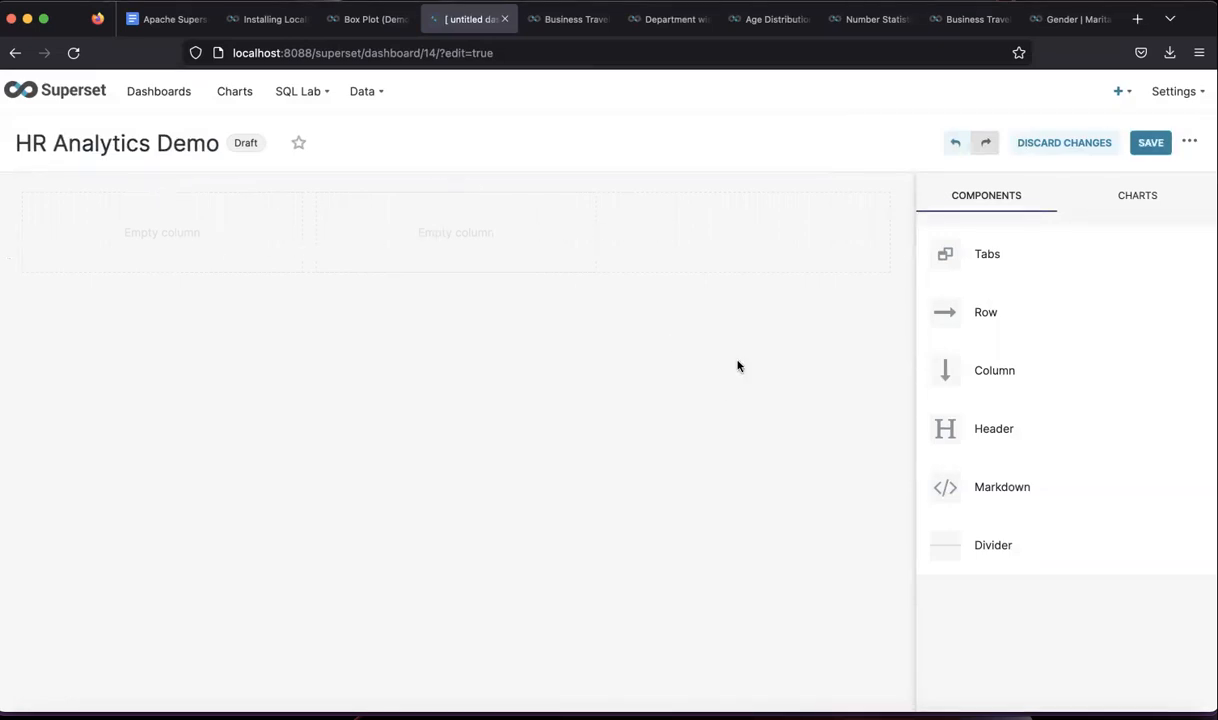
{"action": "left_click", "coordinate": [1136, 193]}
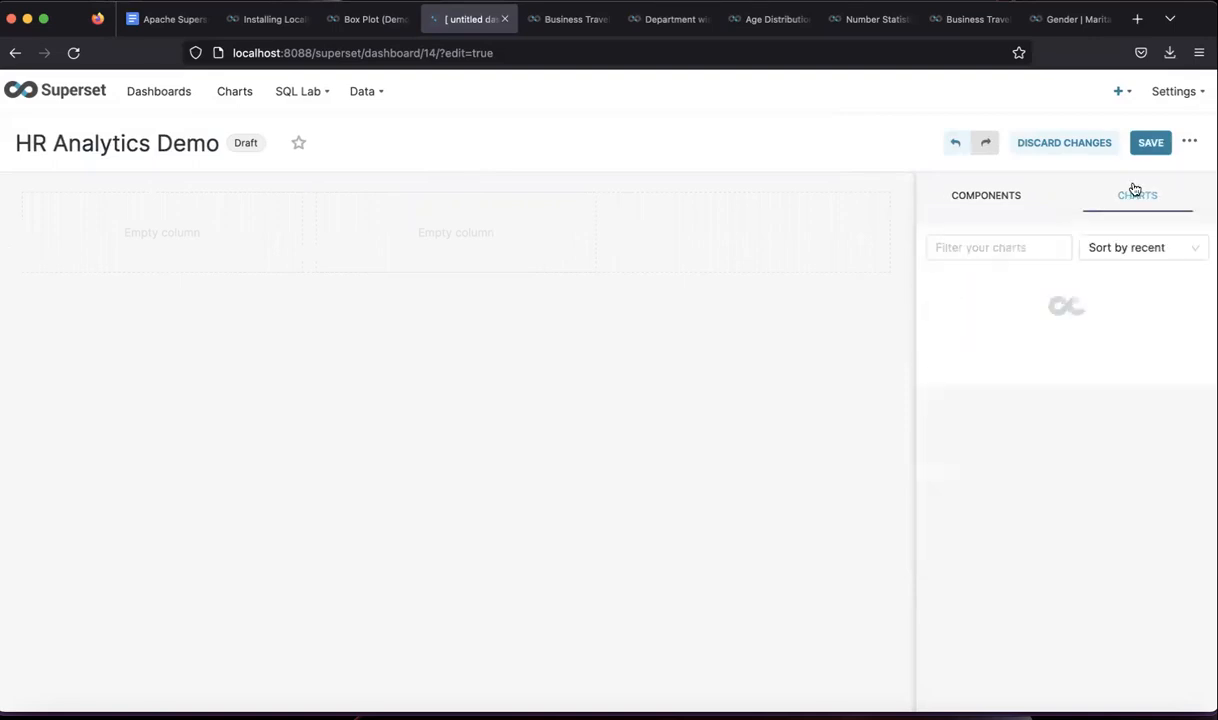
{"action": "left_click", "coordinate": [1009, 250]}
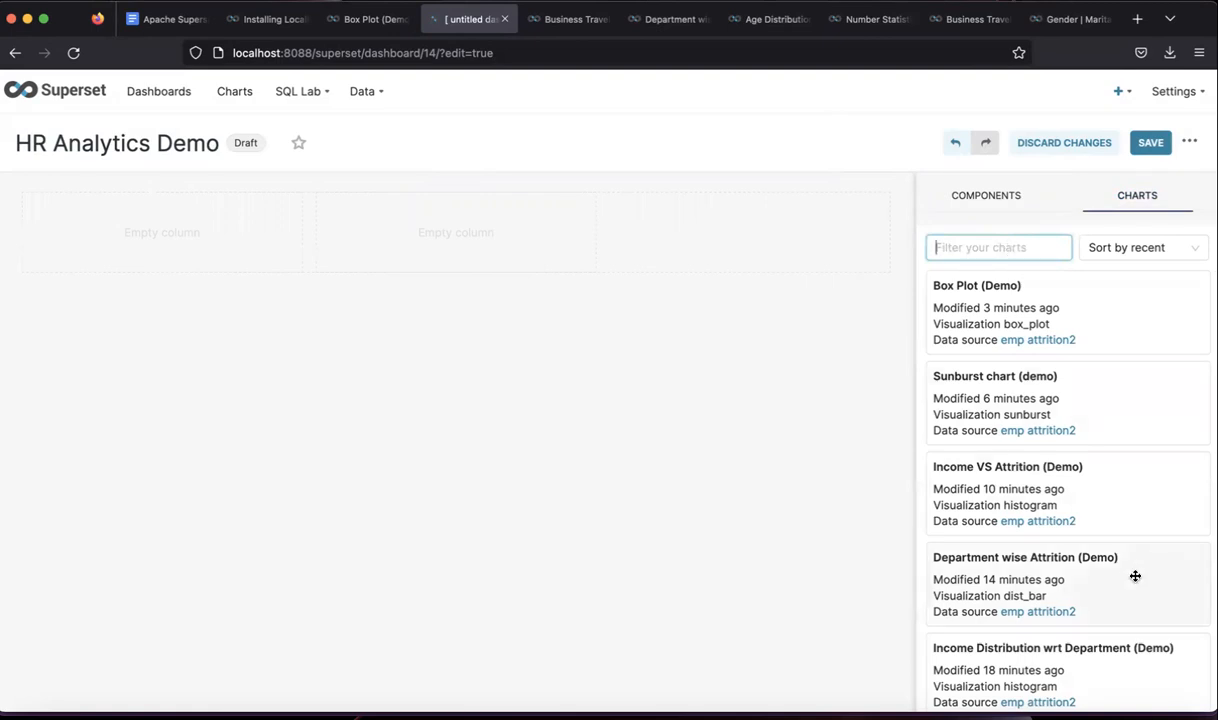
{"action": "scroll", "coordinate": [1068, 588], "scroll_direction": "down", "scroll_amount": 1}
{"action": "scroll", "coordinate": [1068, 589], "scroll_direction": "down", "scroll_amount": 2}
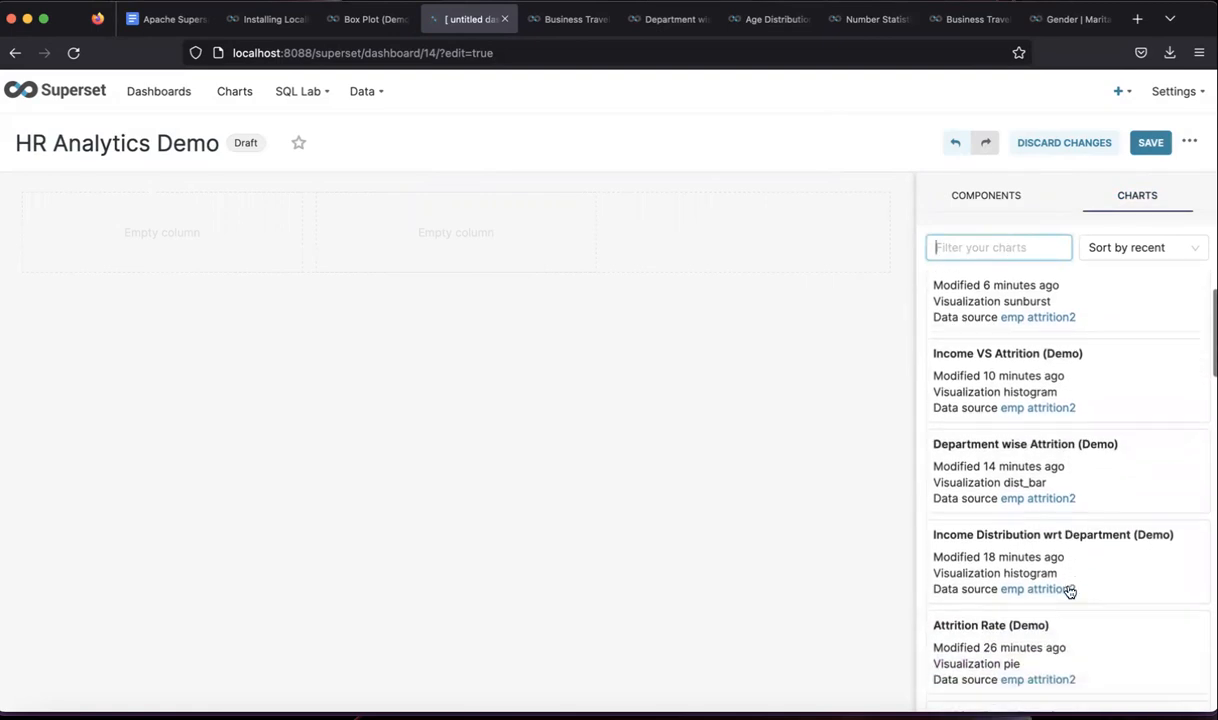
{"action": "scroll", "coordinate": [1099, 597], "scroll_direction": "down", "scroll_amount": 3}
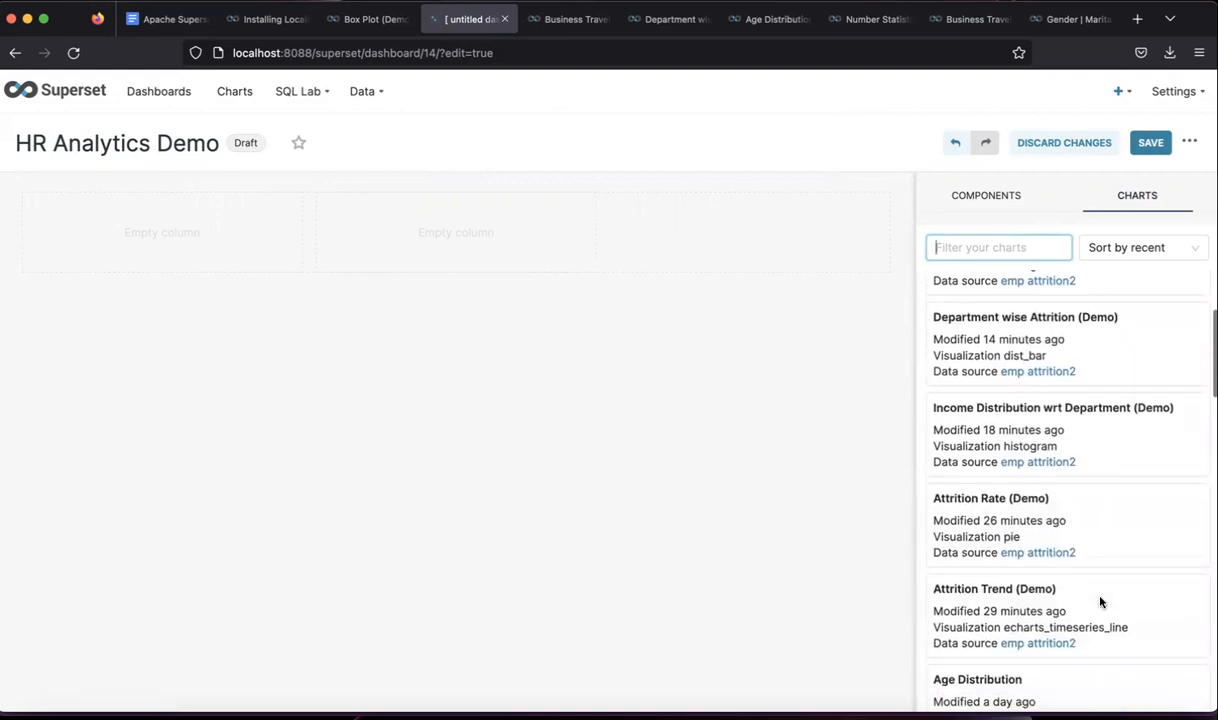
{"action": "scroll", "coordinate": [1100, 601], "scroll_direction": "up", "scroll_amount": 3}
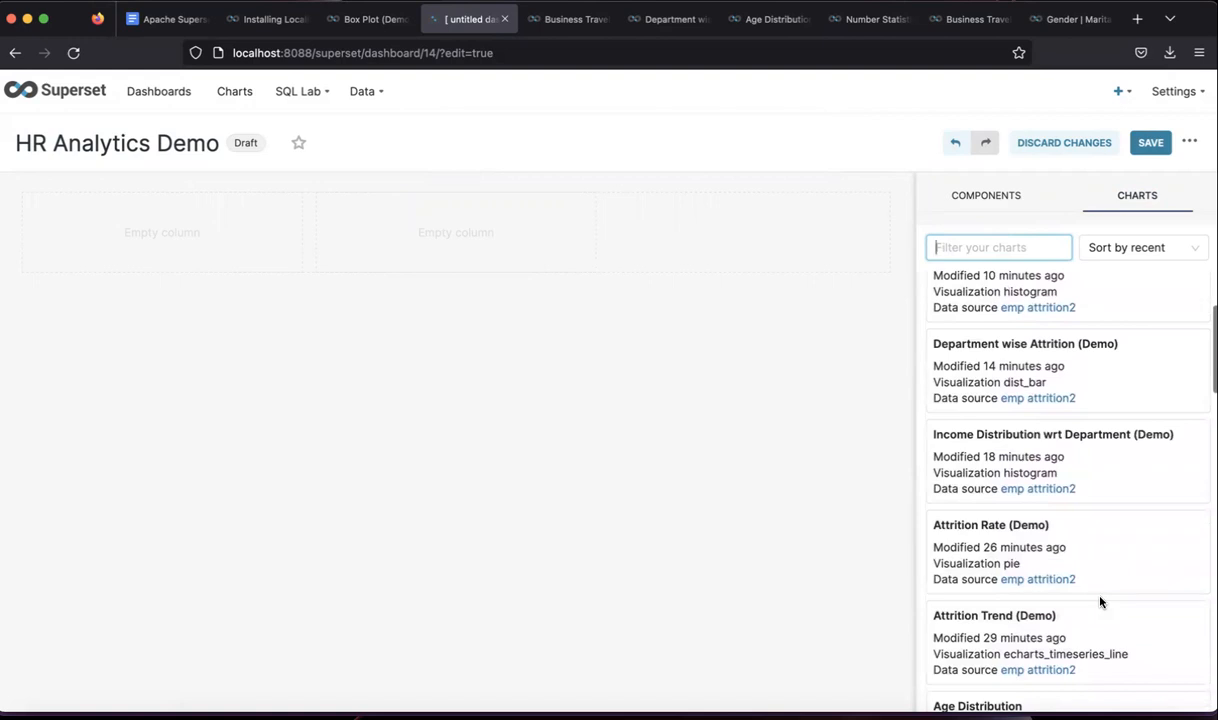
{"action": "scroll", "coordinate": [1100, 601], "scroll_direction": "up", "scroll_amount": 1}
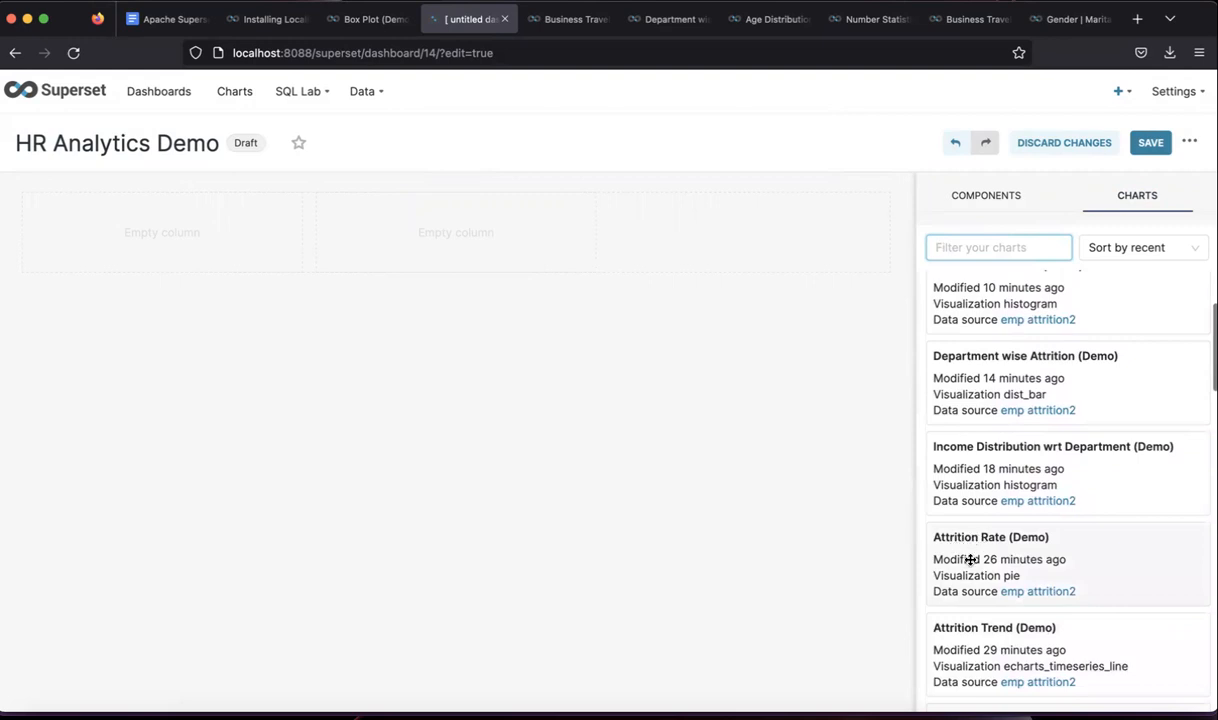
- Place Attrition Trend (Demo) in the first column, widened to about two-thirds of the row
{"action": "left_click_drag", "start_coordinate": [994, 658], "coordinate": [166, 219]}
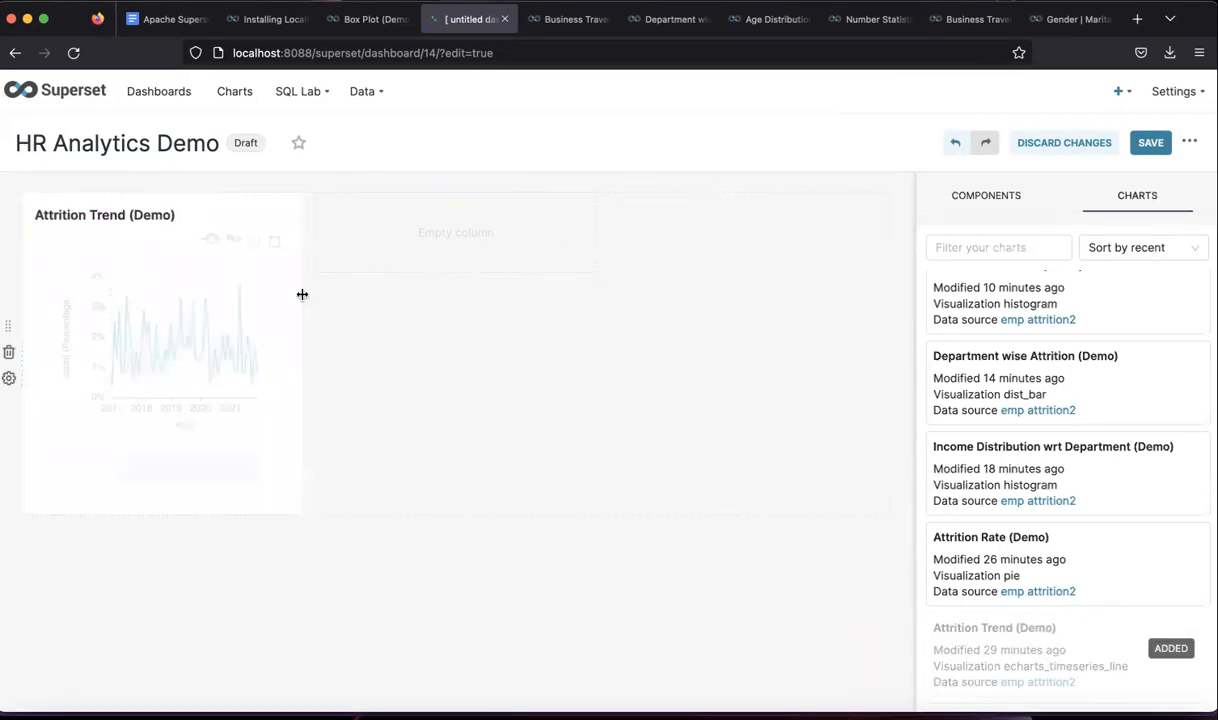
{"action": "left_click_drag", "start_coordinate": [302, 294], "coordinate": [595, 312]}
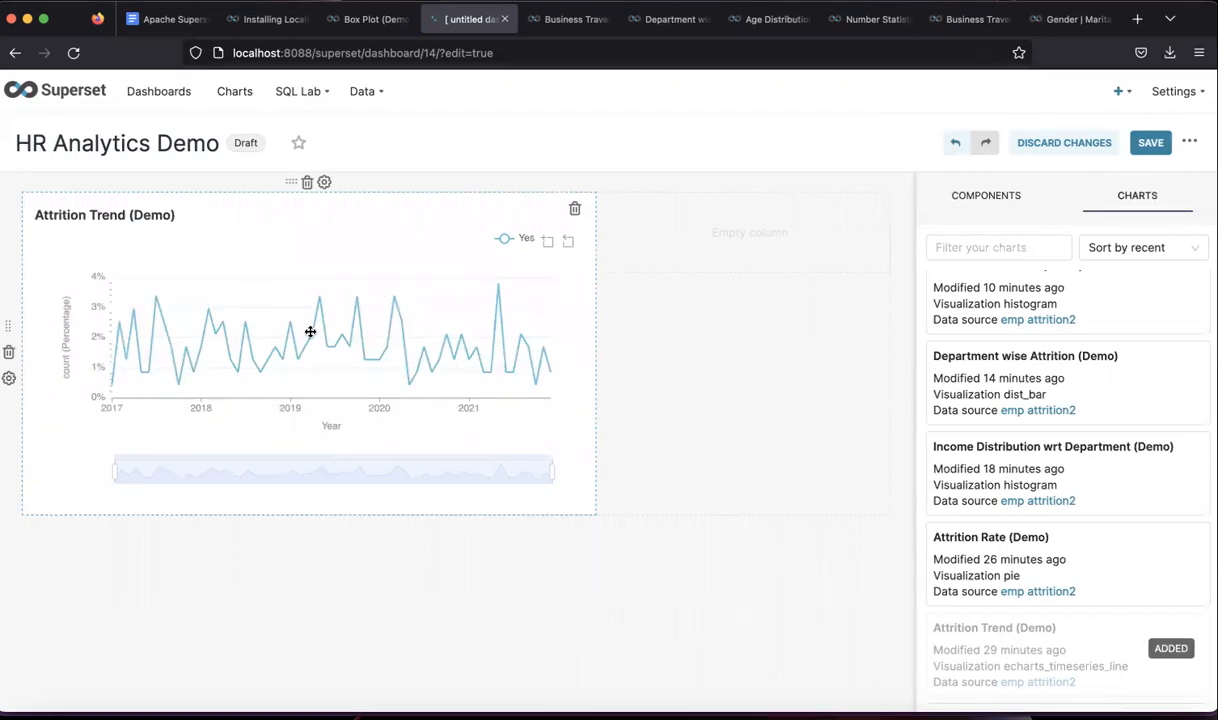
{"action": "left_click", "coordinate": [97, 212]}
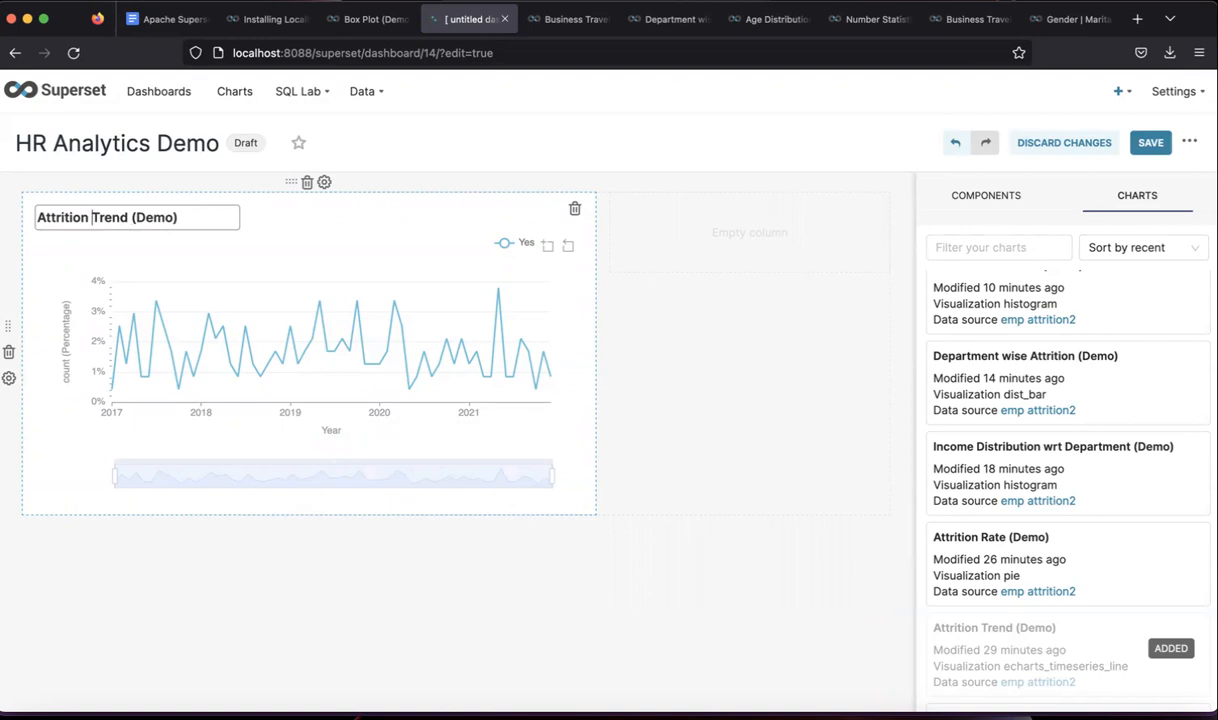
- Rename the trend chart 'Monthly Attrition Trend (Demo)' and place Attrition Rate (Demo) beside it
{"action": "type", "text": "Monthly"}
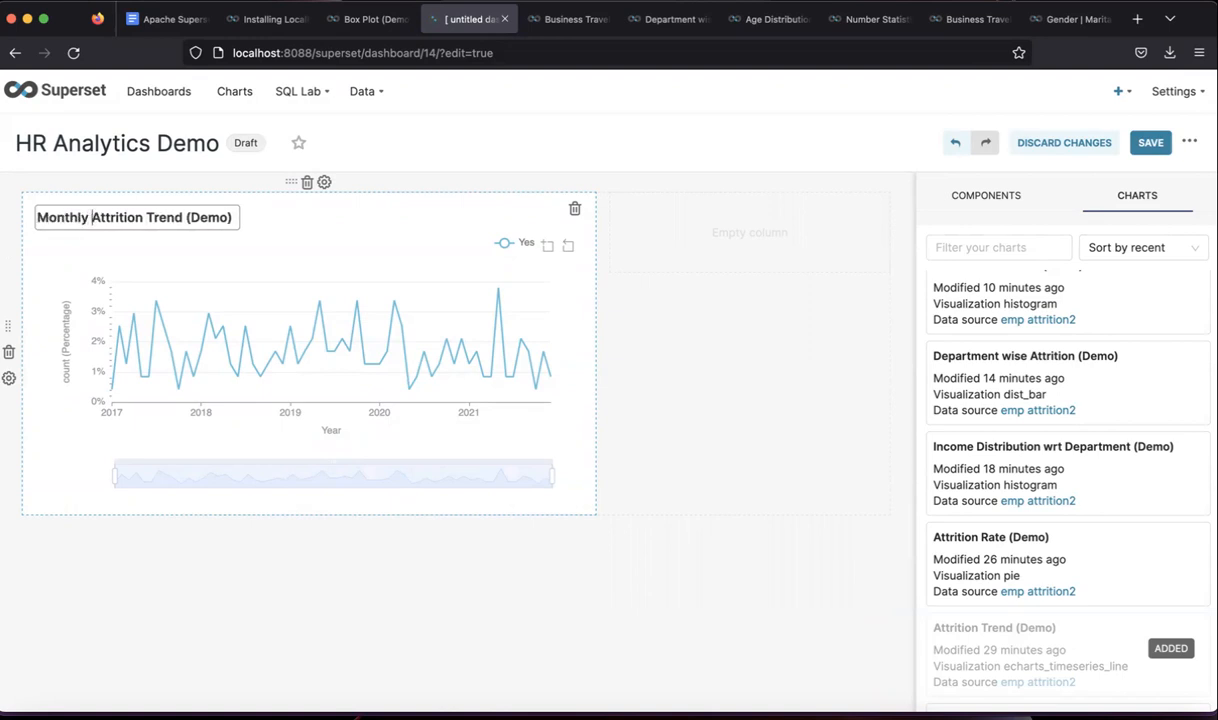
{"action": "key", "text": "Return"}
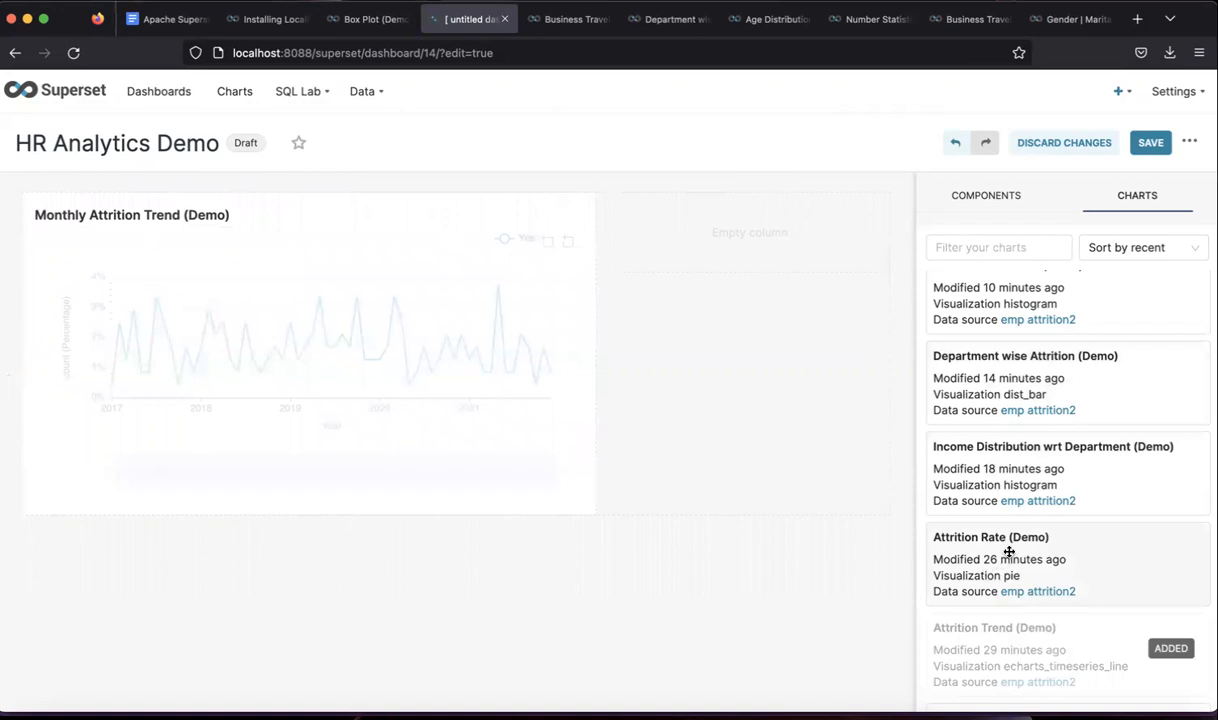
{"action": "left_click_drag", "start_coordinate": [1006, 555], "coordinate": [712, 266]}
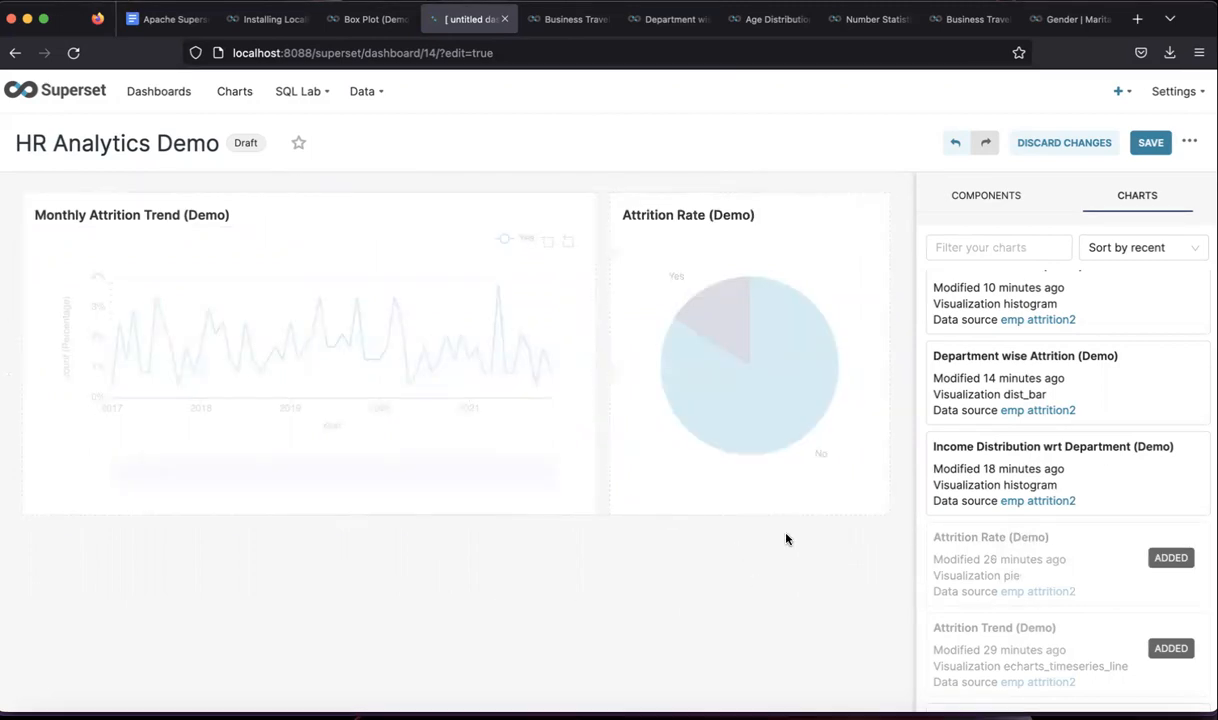
{"action": "left_click", "coordinate": [993, 202]}
{"action": "left_click_drag", "start_coordinate": [1000, 312], "coordinate": [457, 546]}
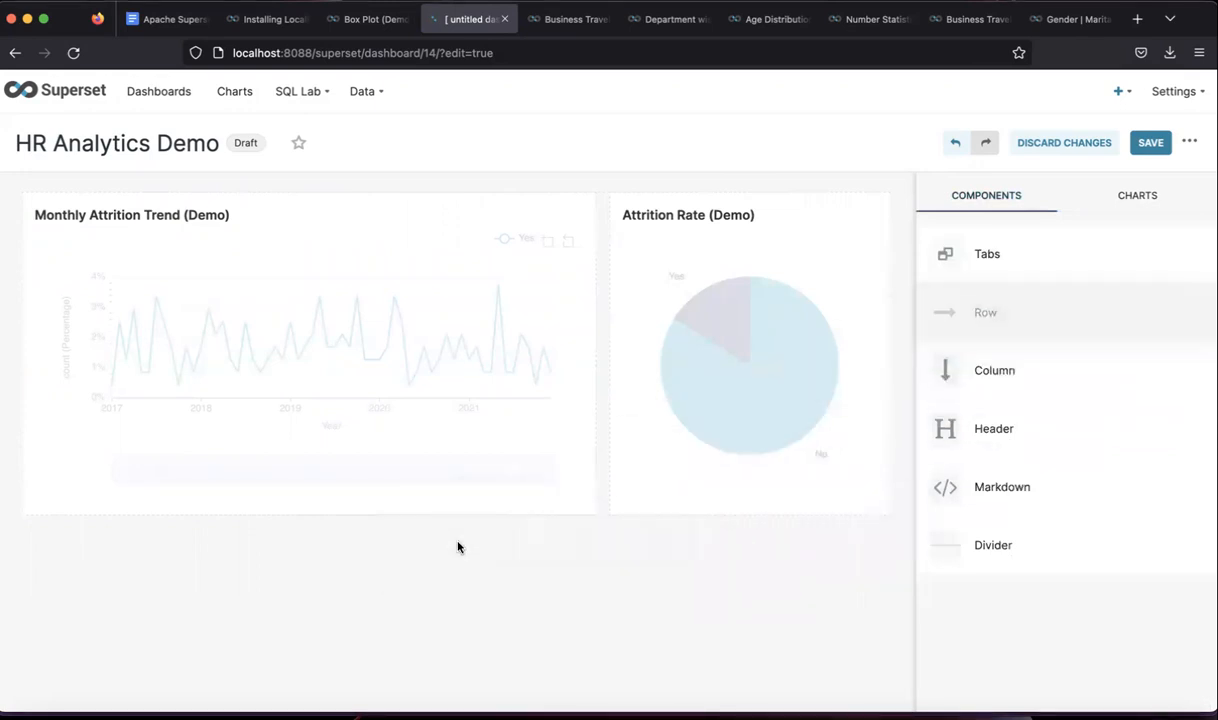
- Add an empty row below the charts, then consult the HR Analytics dashboard in another tab
{"action": "left_click_drag", "start_coordinate": [985, 328], "coordinate": [585, 512]}
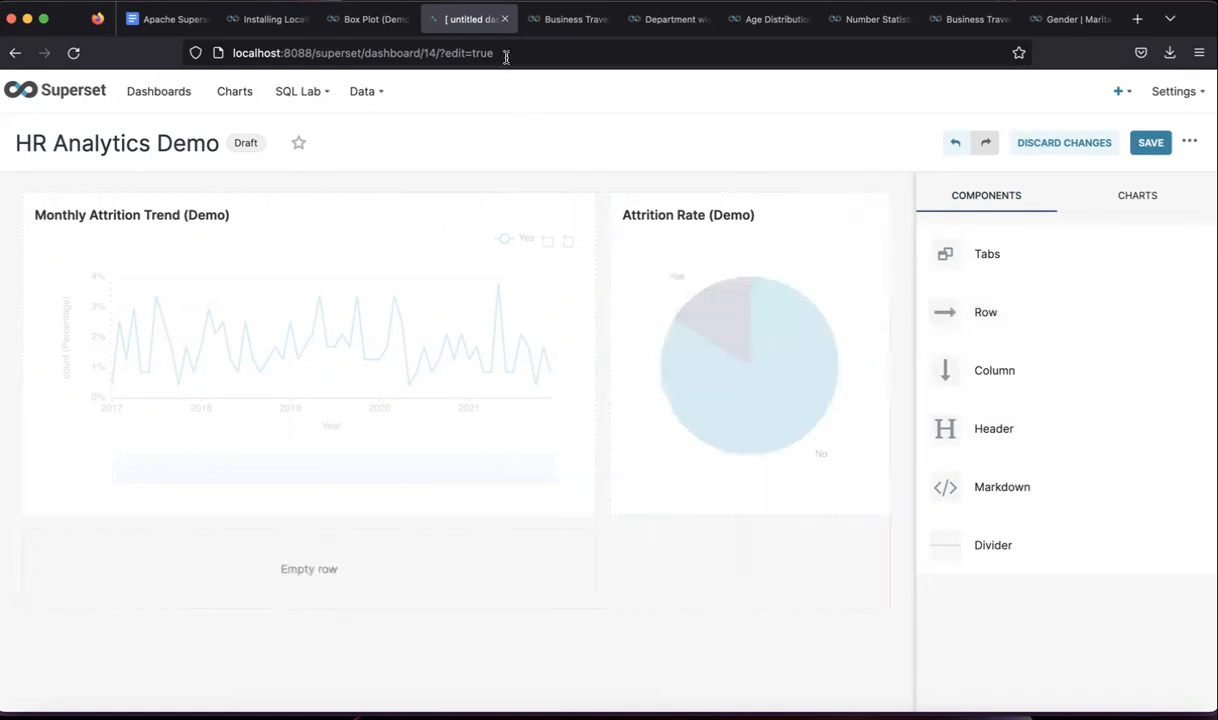
{"action": "left_click", "coordinate": [351, 22]}
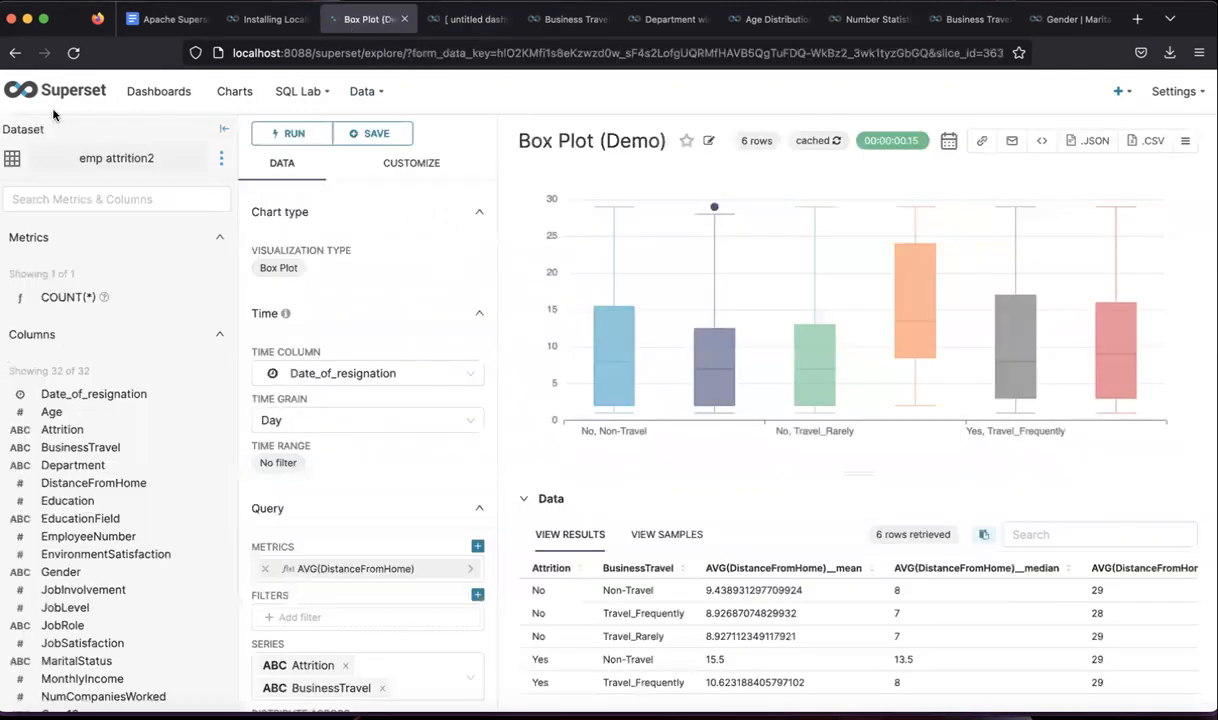
{"action": "left_click", "coordinate": [133, 97]}
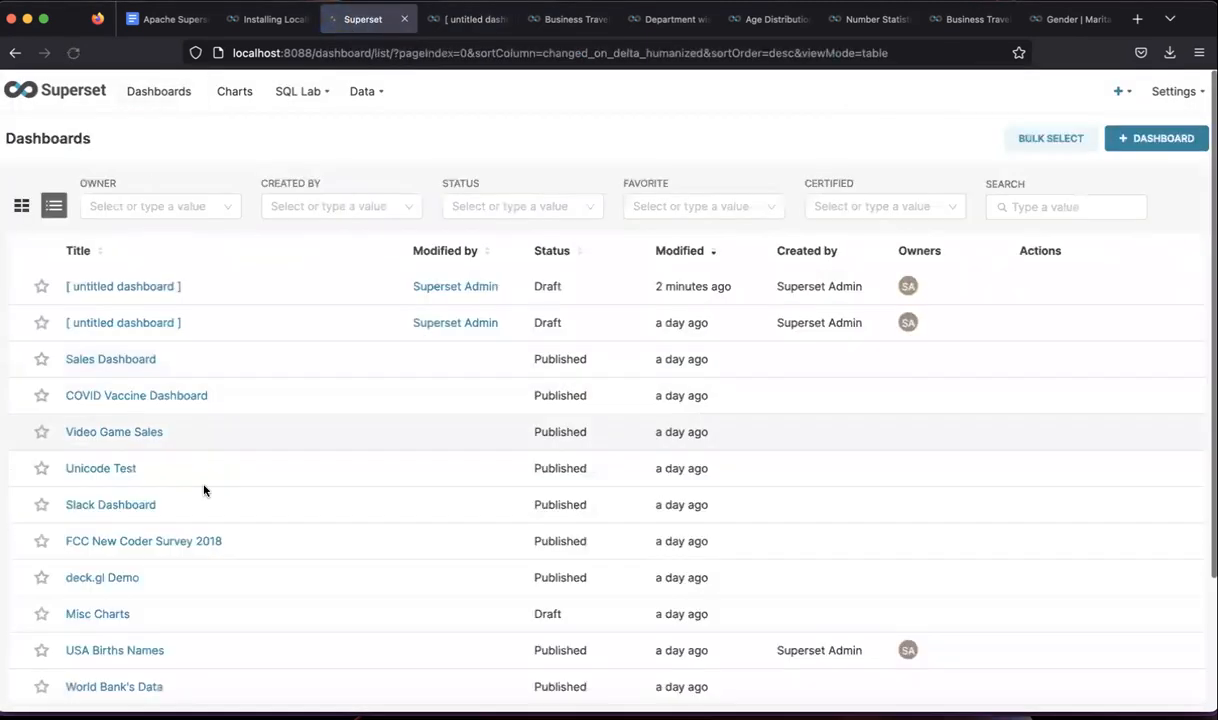
{"action": "scroll", "coordinate": [136, 565], "scroll_direction": "down", "scroll_amount": 3}
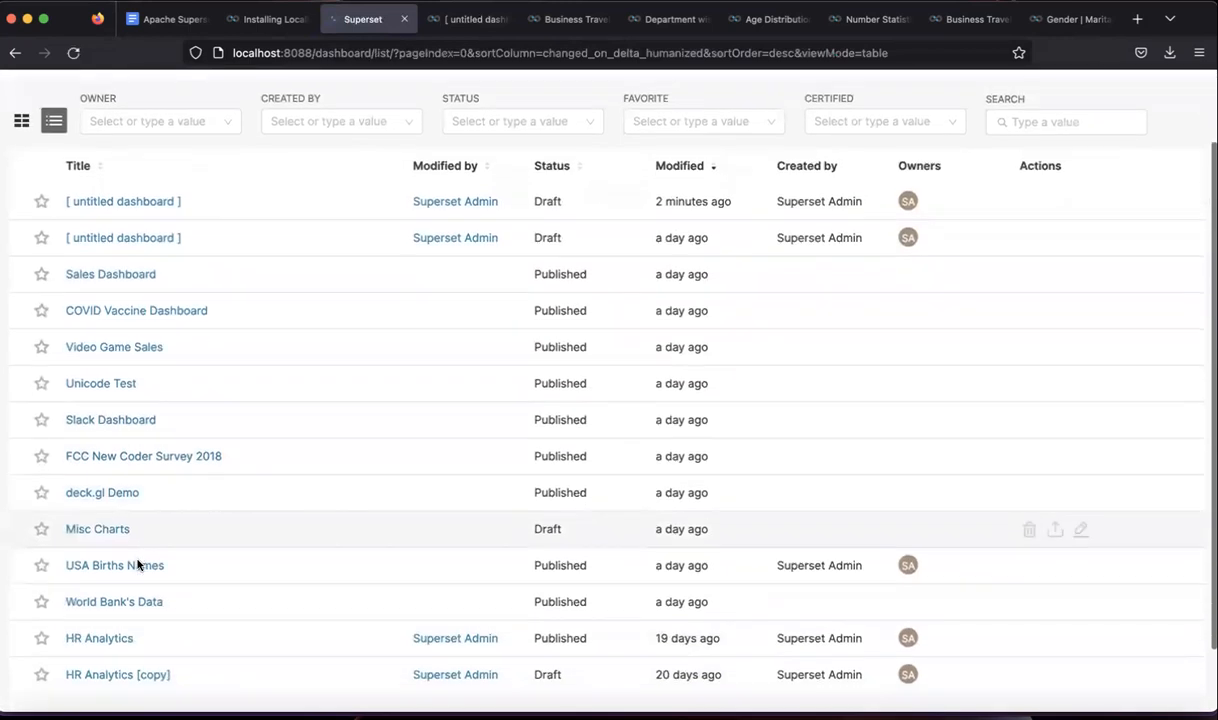
{"action": "left_click", "coordinate": [100, 604]}
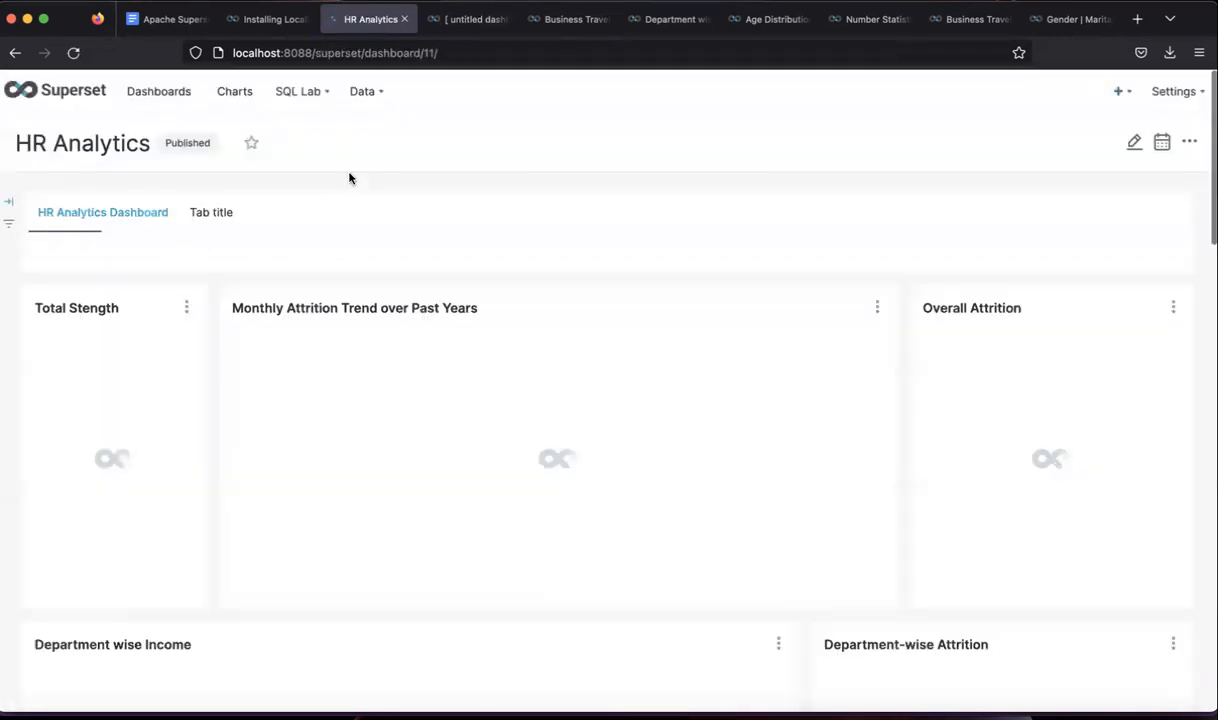
{"action": "scroll", "coordinate": [454, 430], "scroll_direction": "down", "scroll_amount": 5}
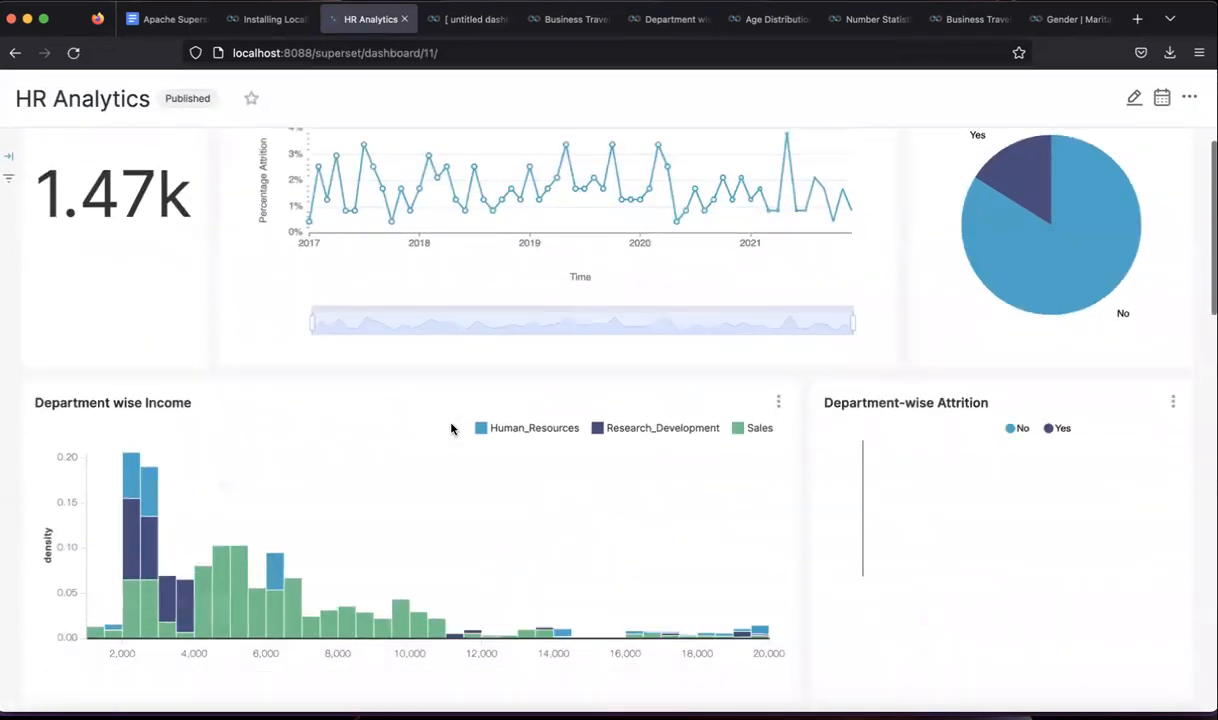
{"action": "left_click", "coordinate": [447, 20]}
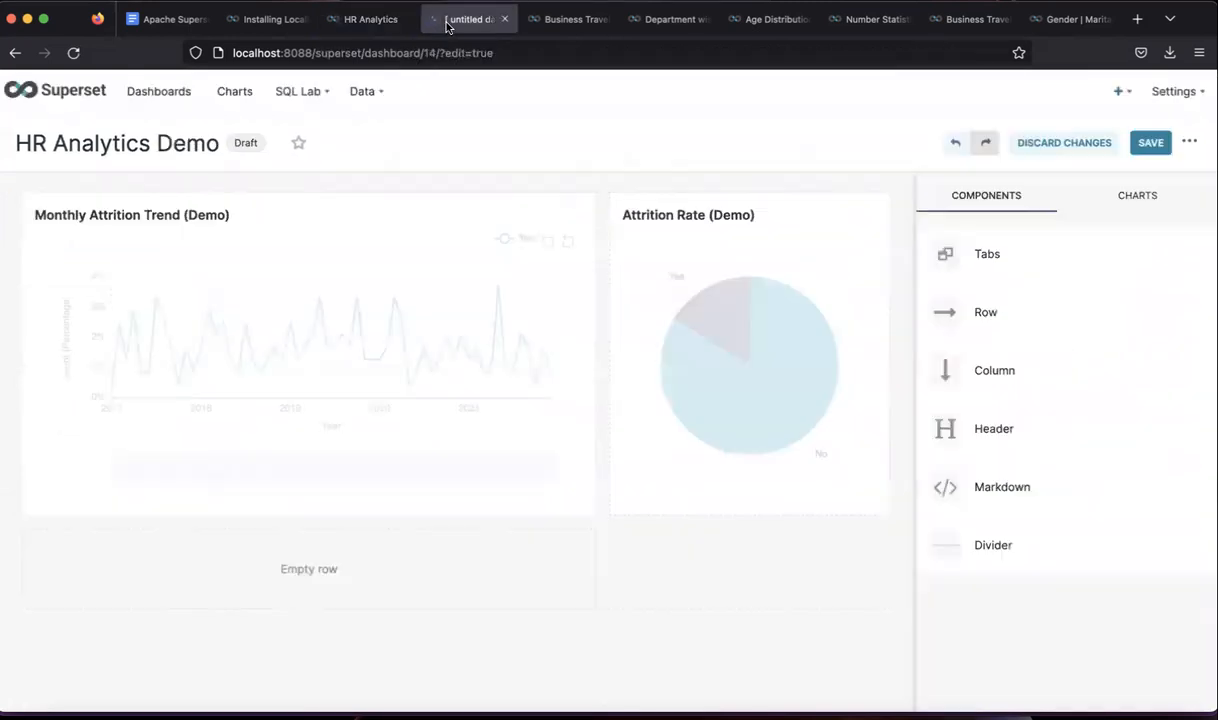
- Place Department wise Attrition (Demo) and Income Distribution wrt Department (Demo) in the empty row
{"action": "left_click", "coordinate": [1136, 197]}
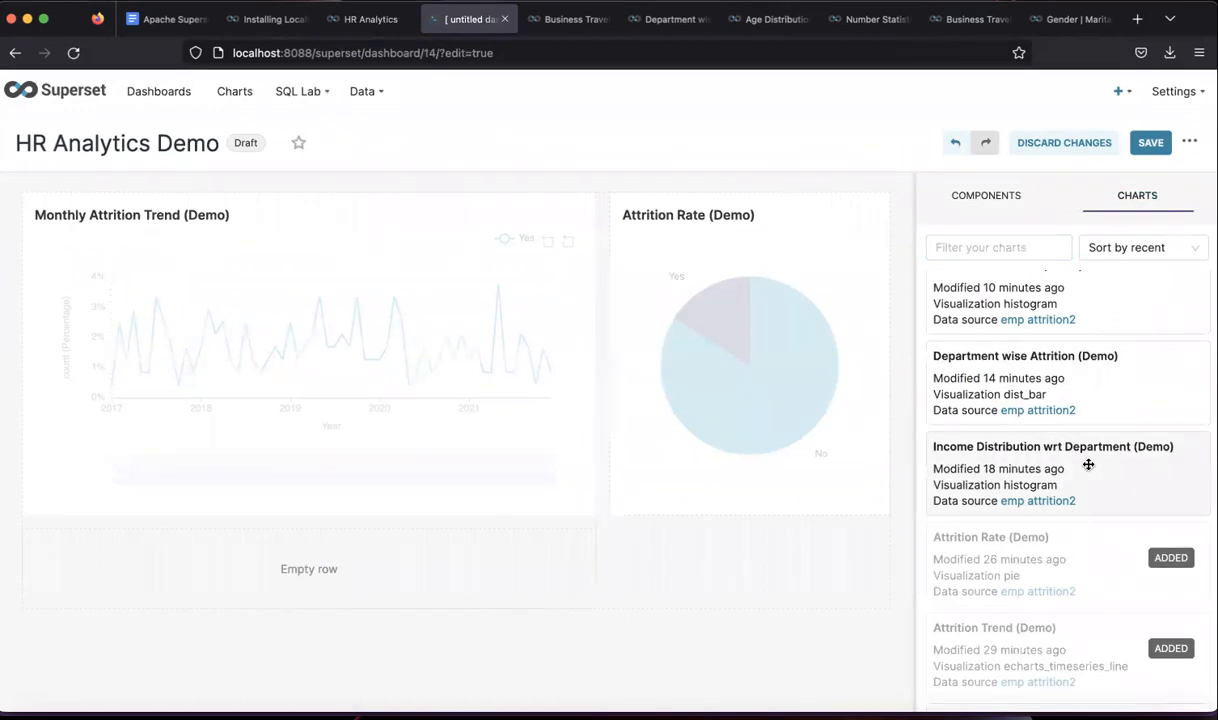
{"action": "scroll", "coordinate": [1088, 464], "scroll_direction": "up", "scroll_amount": 1}
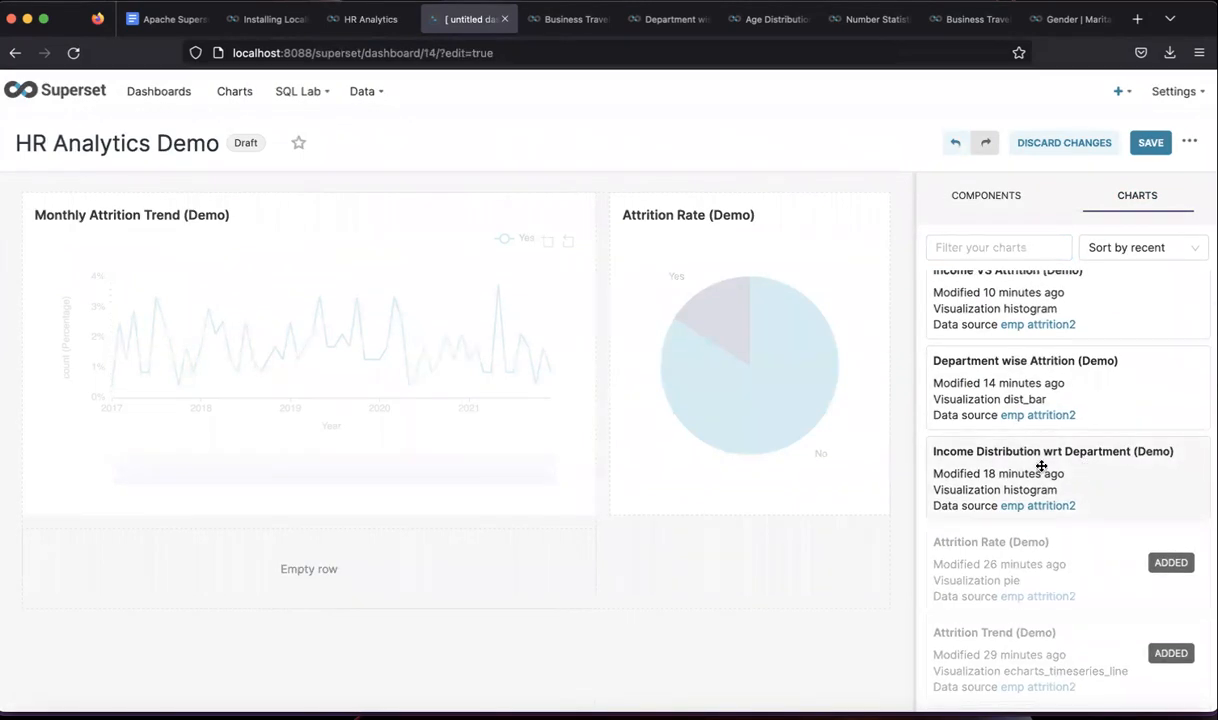
{"action": "left_click_drag", "start_coordinate": [1090, 389], "coordinate": [377, 574]}
{"action": "scroll", "coordinate": [280, 579], "scroll_direction": "down", "scroll_amount": 2}
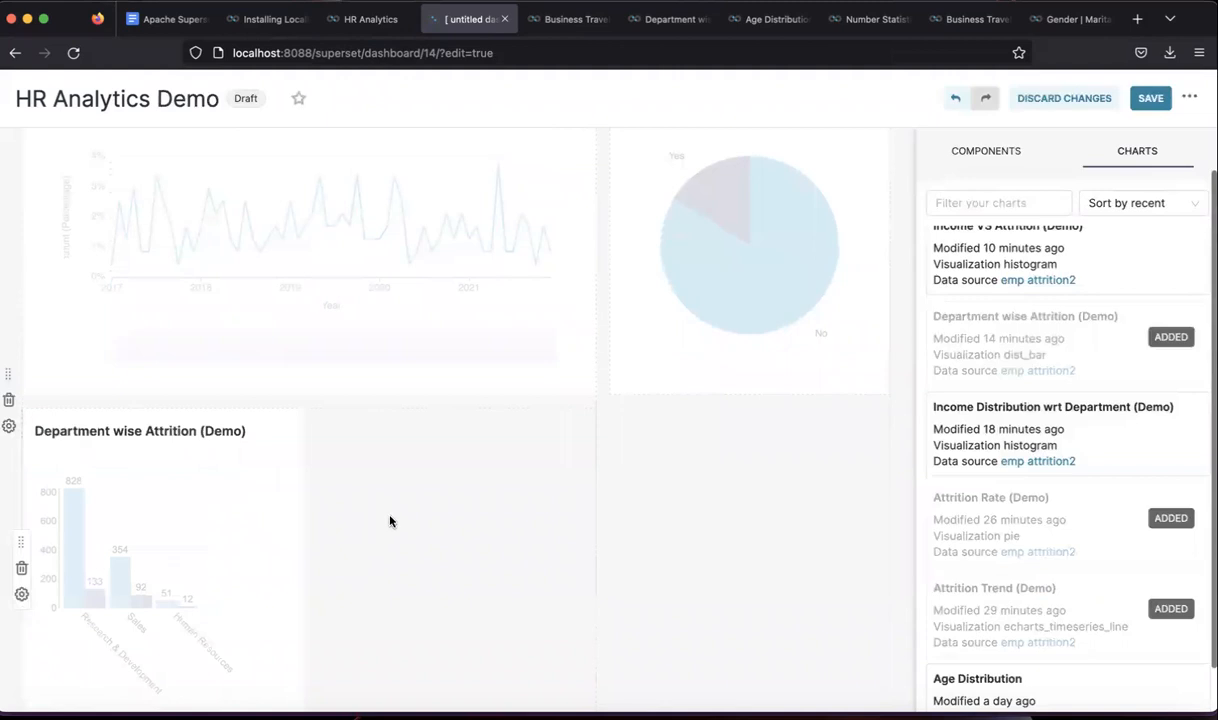
{"action": "left_click_drag", "start_coordinate": [971, 428], "coordinate": [366, 493]}
- Resize both charts so Income Distribution wrt Department (Demo) widens to fill the row
{"action": "scroll", "coordinate": [571, 496], "scroll_direction": "down", "scroll_amount": 1}
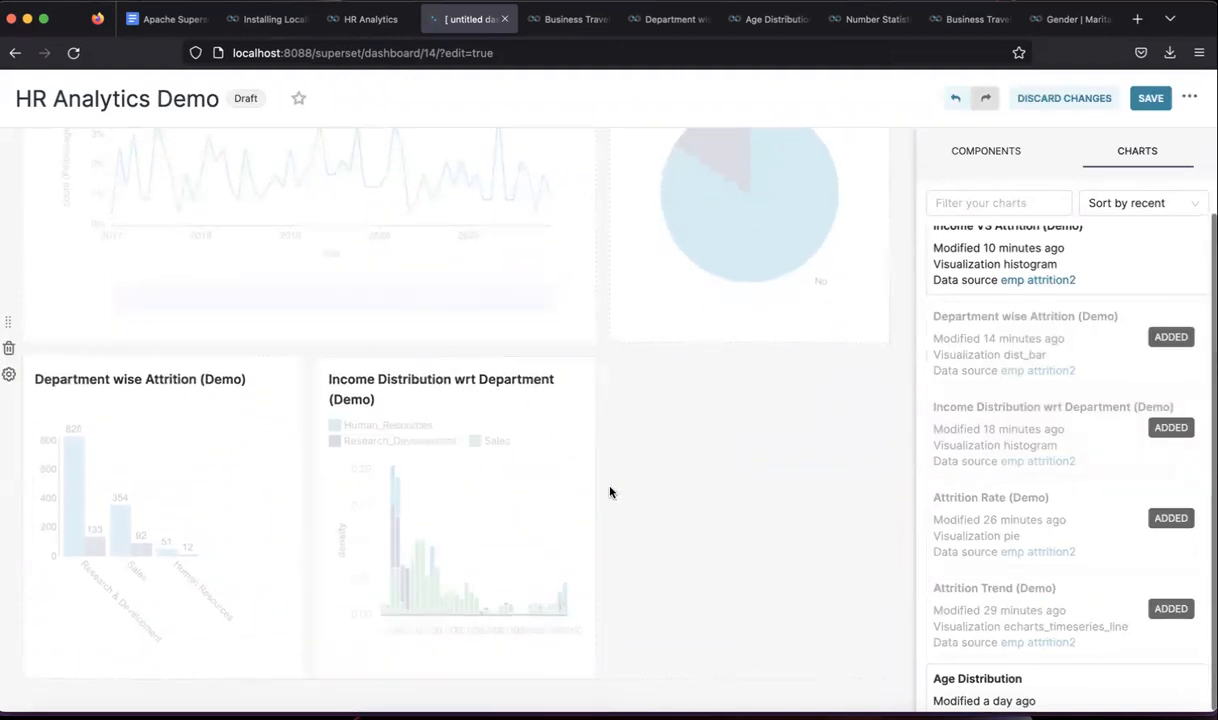
{"action": "left_click_drag", "start_coordinate": [598, 485], "coordinate": [698, 476]}
{"action": "left_click_drag", "start_coordinate": [862, 477], "coordinate": [881, 484]}
{"action": "left_click_drag", "start_coordinate": [598, 477], "coordinate": [639, 435]}
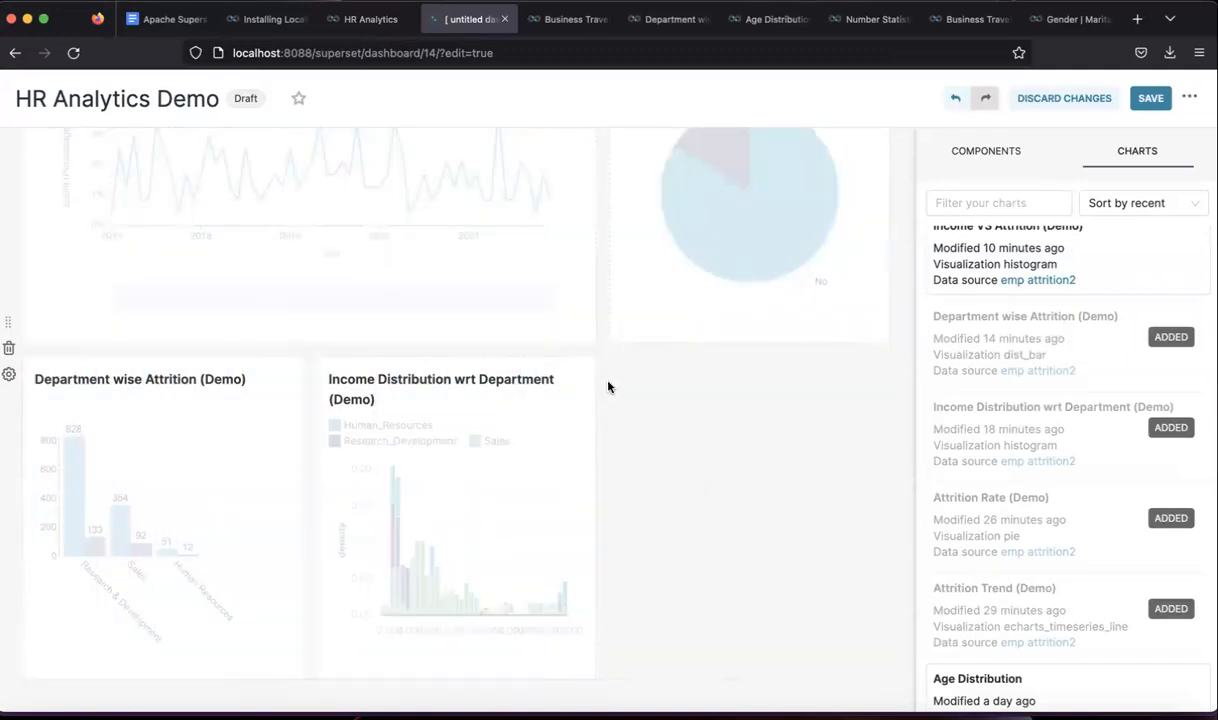
{"action": "mouse_move", "coordinate": [593, 381]}
{"action": "left_mouse_down"}
{"action": "mouse_move", "coordinate": [647, 391]}
{"action": "mouse_move", "coordinate": [593, 397]}
{"action": "left_mouse_up"}
{"action": "left_click_drag", "start_coordinate": [299, 416], "coordinate": [835, 419]}
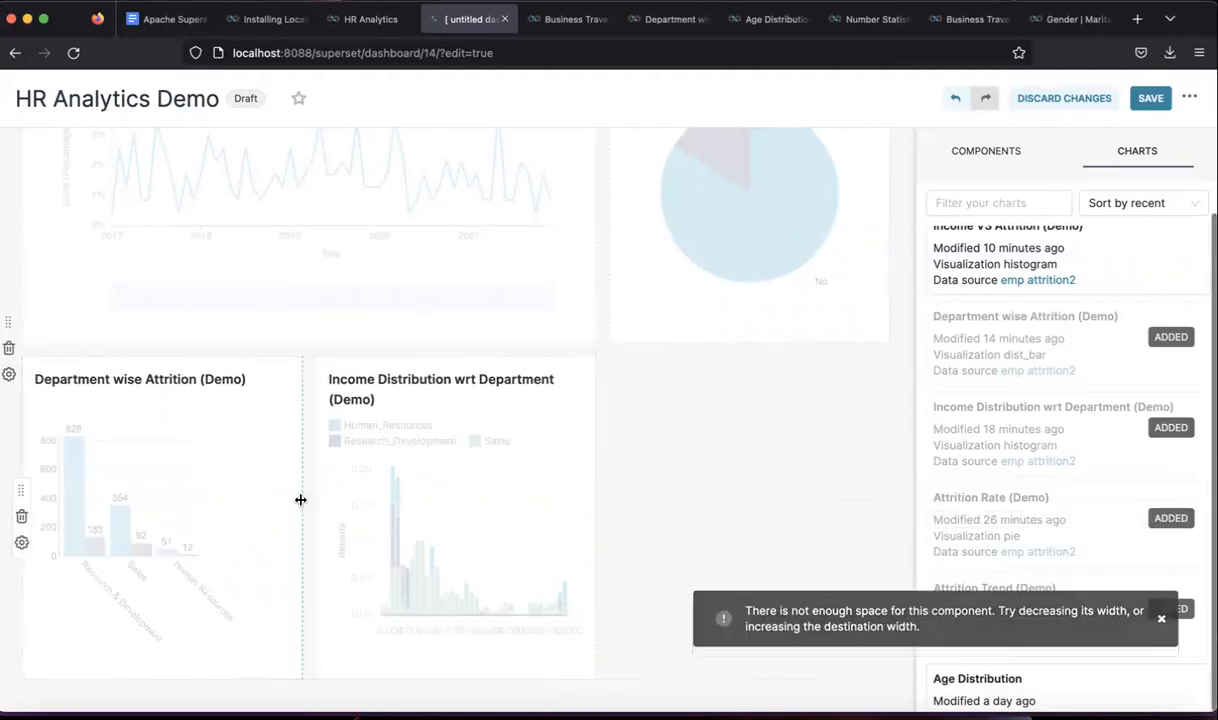
{"action": "left_click_drag", "start_coordinate": [299, 500], "coordinate": [338, 500]}
{"action": "left_click_drag", "start_coordinate": [443, 504], "coordinate": [415, 452]}
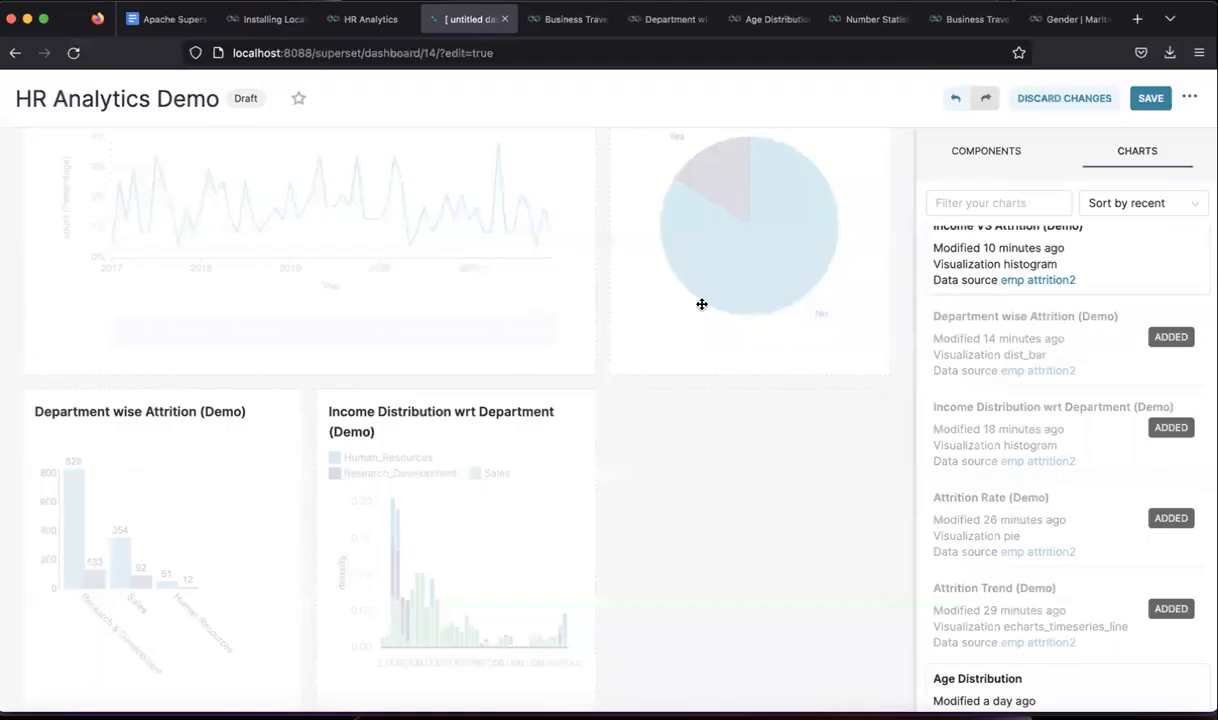
{"action": "left_click_drag", "start_coordinate": [304, 496], "coordinate": [383, 481]}
{"action": "left_click_drag", "start_coordinate": [668, 432], "coordinate": [902, 442]}
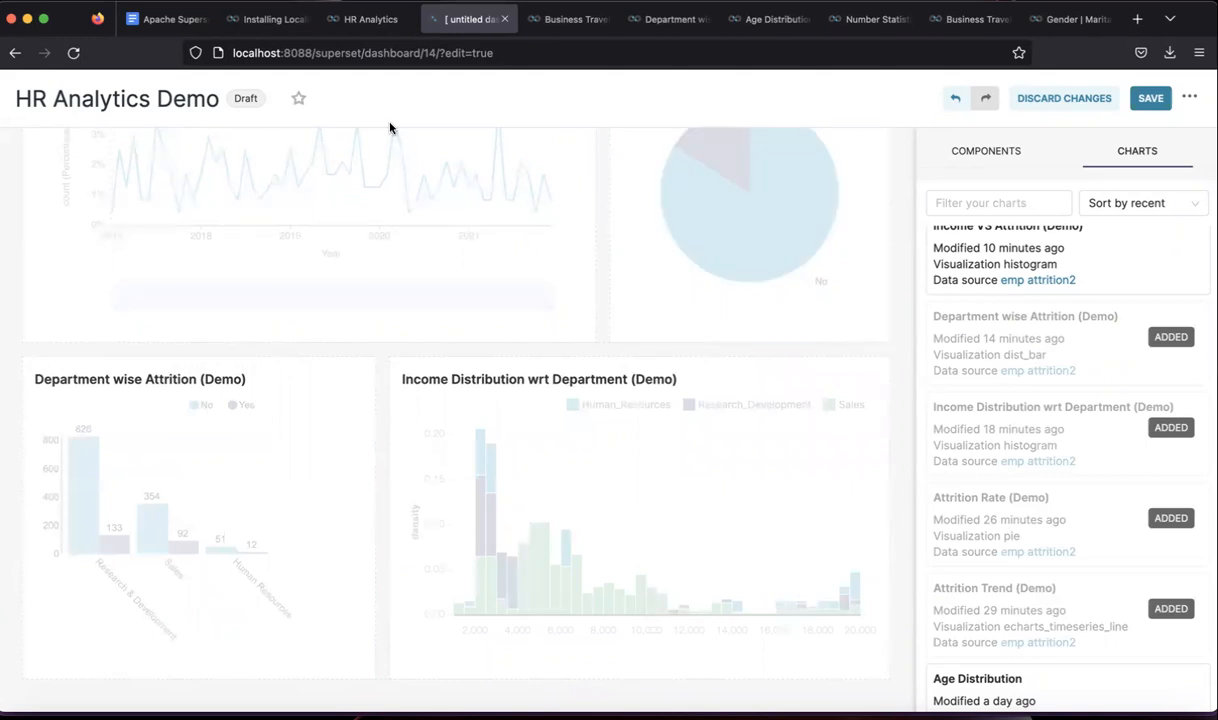
- Review the HR Analytics reference dashboard again, then return to the Demo dashboard
{"action": "left_click", "coordinate": [370, 27]}
{"action": "scroll", "coordinate": [525, 345], "scroll_direction": "down", "scroll_amount": 4}
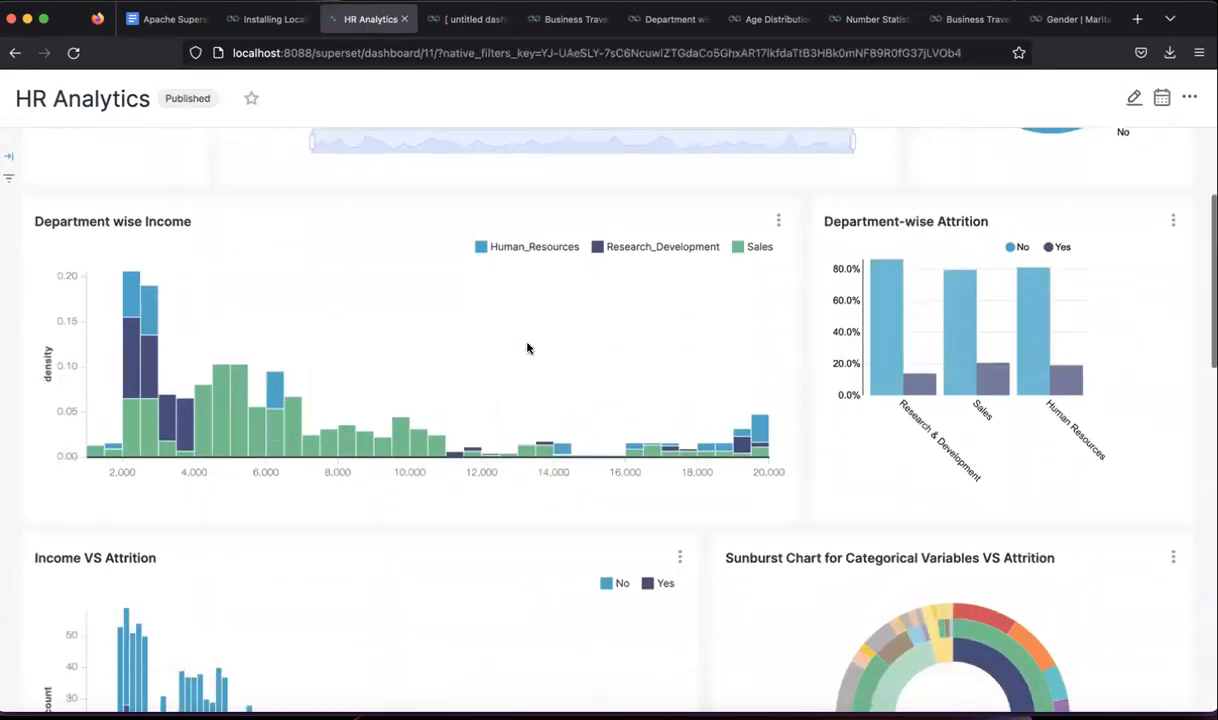
{"action": "scroll", "coordinate": [528, 347], "scroll_direction": "down", "scroll_amount": 2}
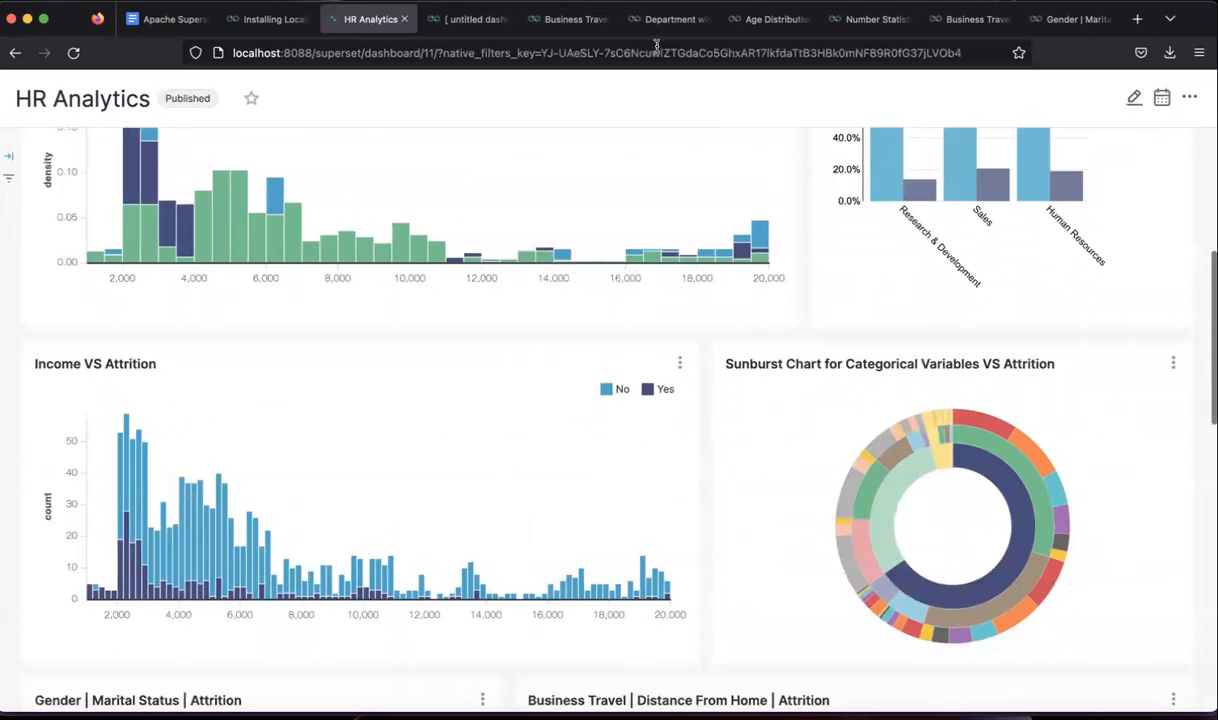
{"action": "left_click", "coordinate": [449, 22]}
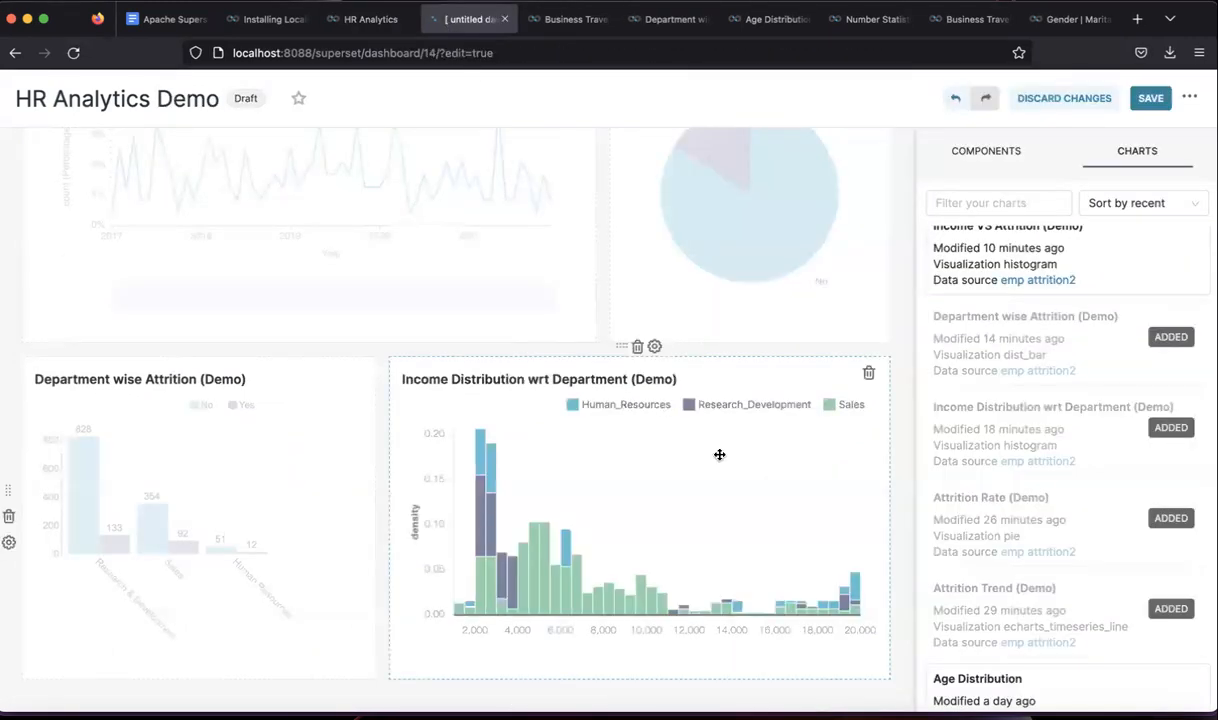
- Drop a trial row below the charts, then delete the leftover empty rows
{"action": "left_click", "coordinate": [984, 152]}
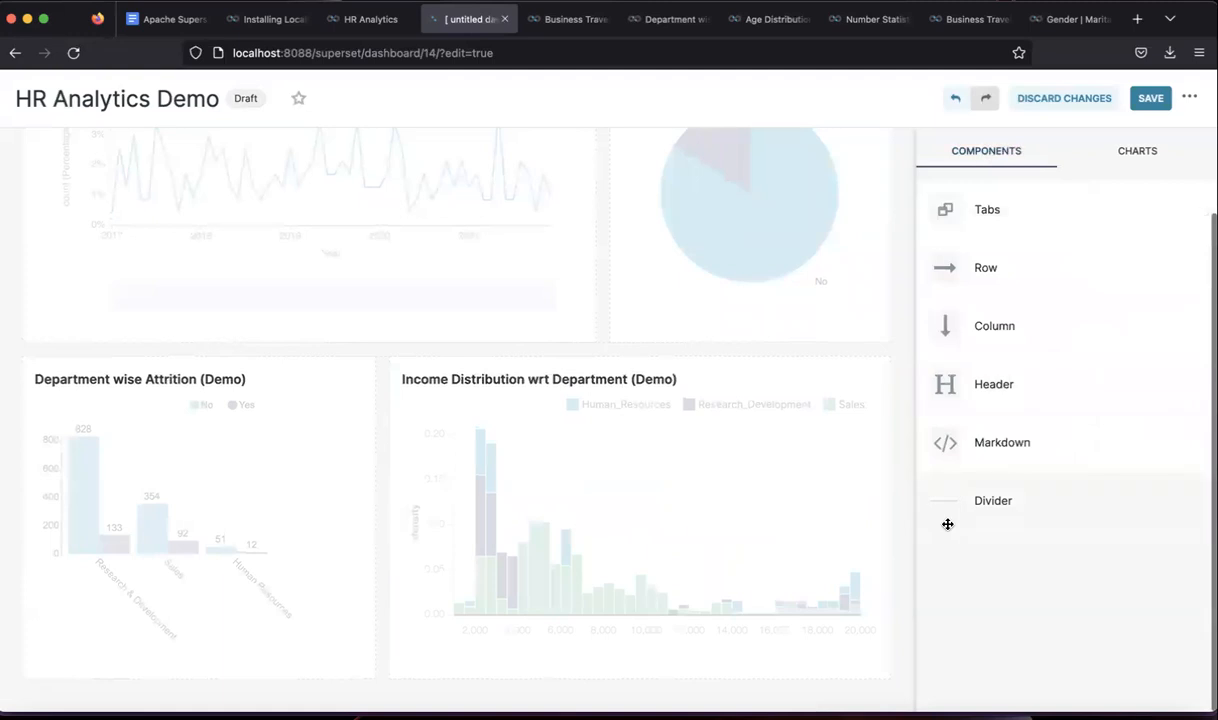
{"action": "left_click_drag", "start_coordinate": [981, 271], "coordinate": [585, 641]}
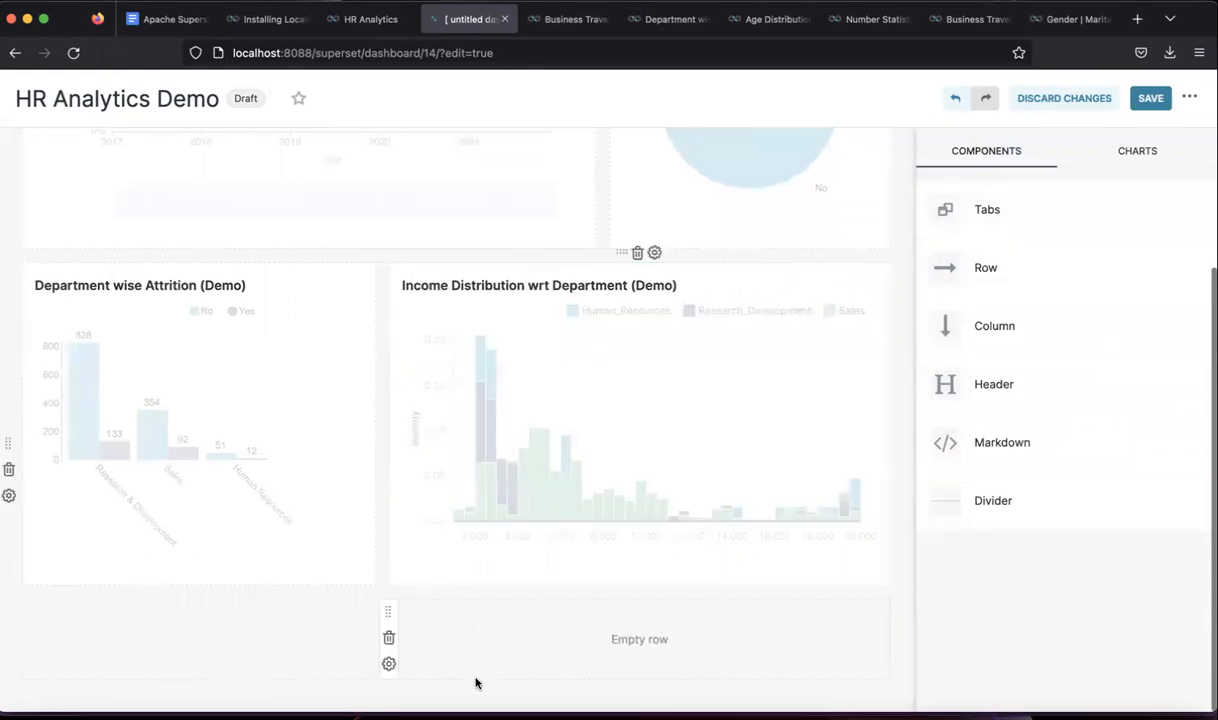
{"action": "left_click_drag", "start_coordinate": [497, 549], "coordinate": [438, 645]}
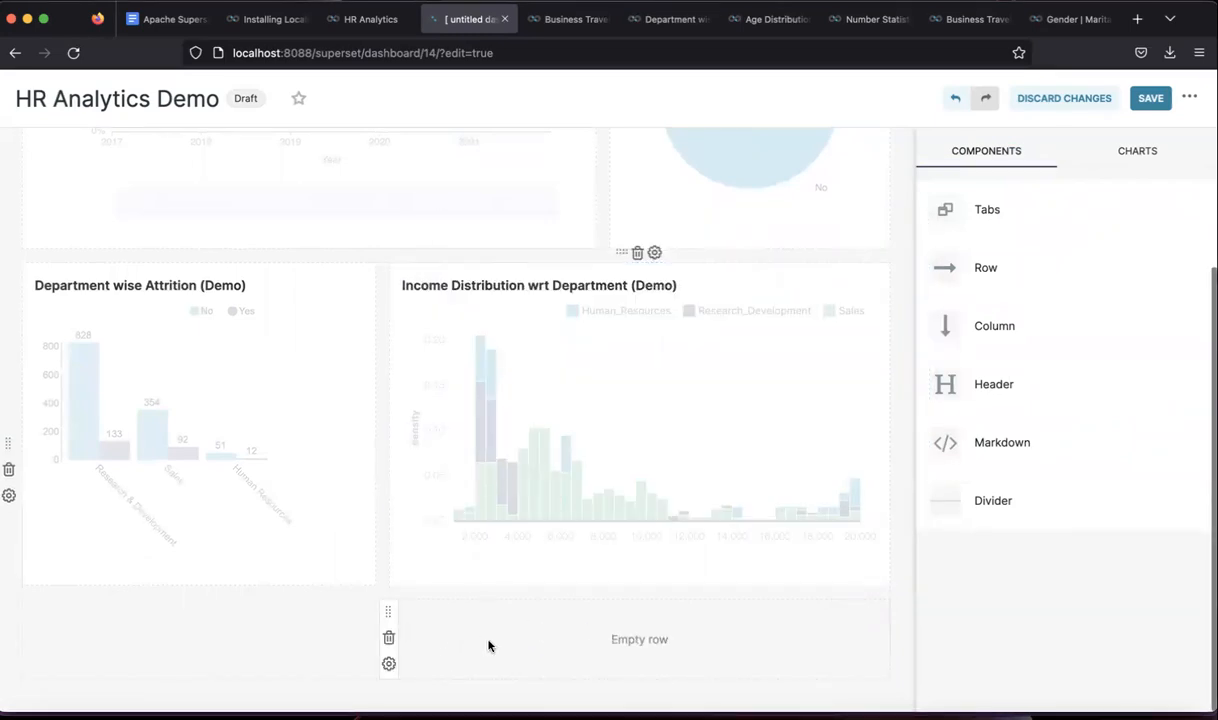
{"action": "left_click", "coordinate": [389, 638]}
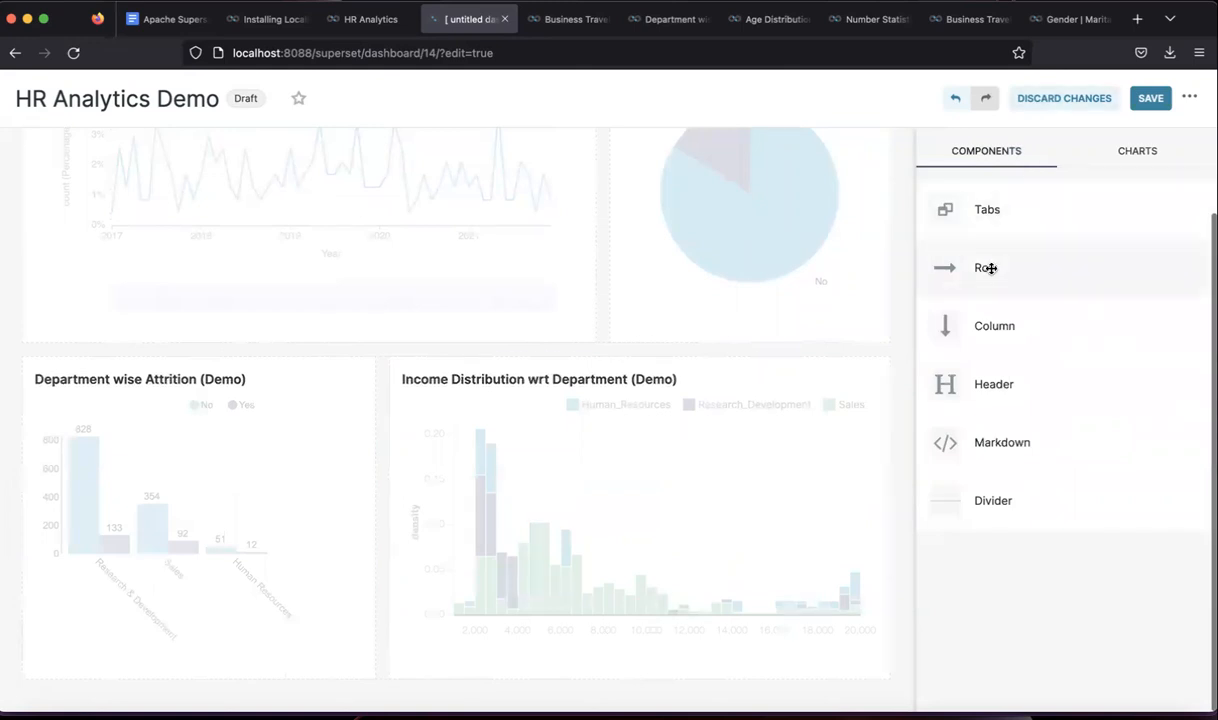
{"action": "left_click_drag", "start_coordinate": [987, 268], "coordinate": [522, 598]}
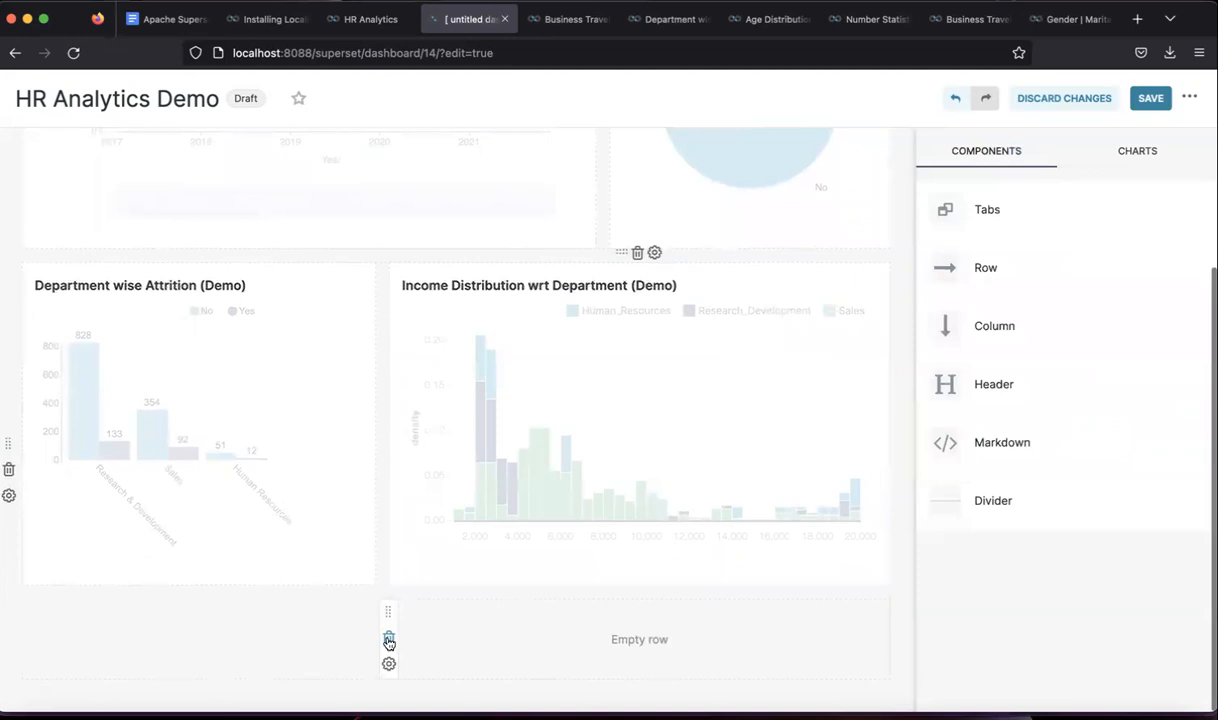
{"action": "left_click", "coordinate": [389, 640]}
- Add a Row and a Column at the dashboard bottom, then delete both empty components
{"action": "left_click_drag", "start_coordinate": [987, 263], "coordinate": [402, 676]}
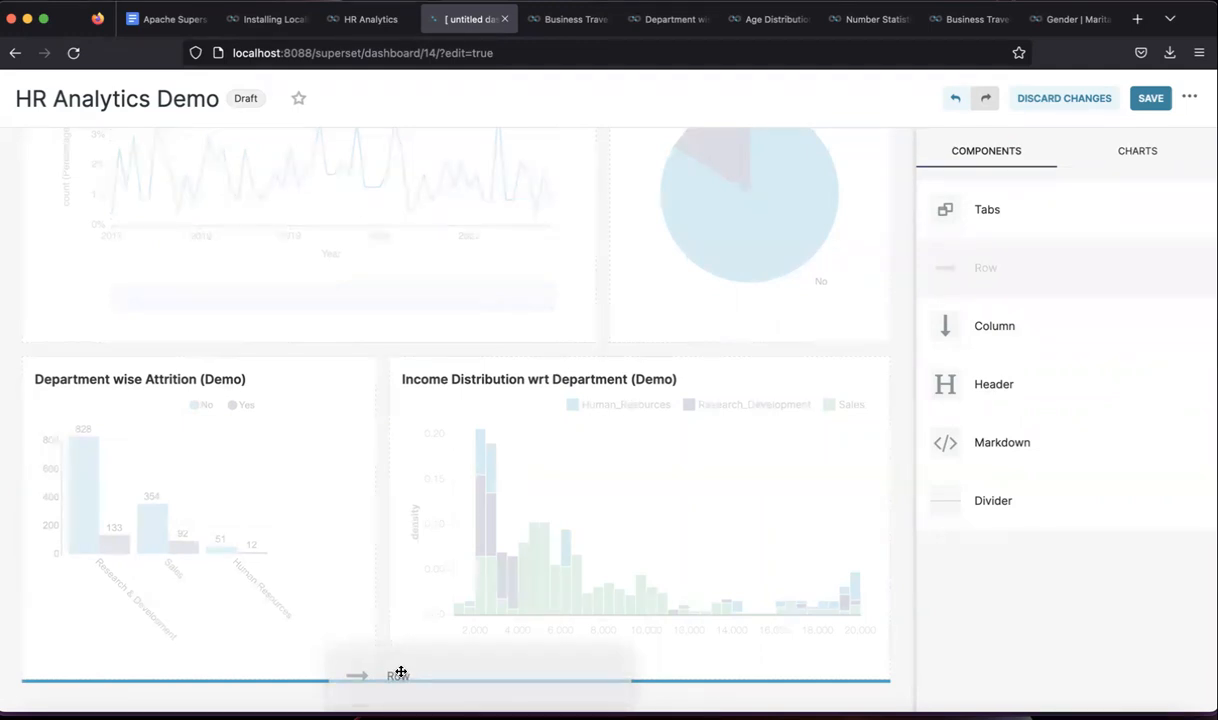
{"action": "left_click_drag", "start_coordinate": [401, 673], "coordinate": [400, 674]}
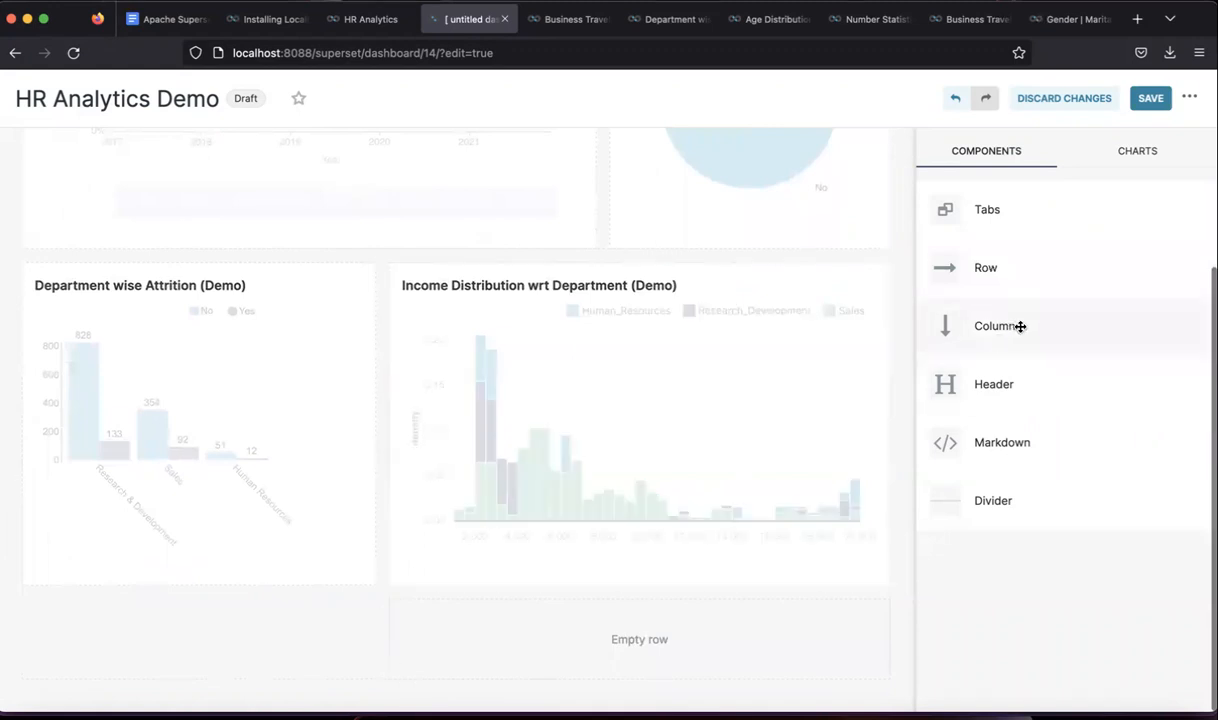
{"action": "left_click_drag", "start_coordinate": [1009, 319], "coordinate": [351, 665]}
{"action": "scroll", "coordinate": [435, 641], "scroll_direction": "down", "scroll_amount": 2}
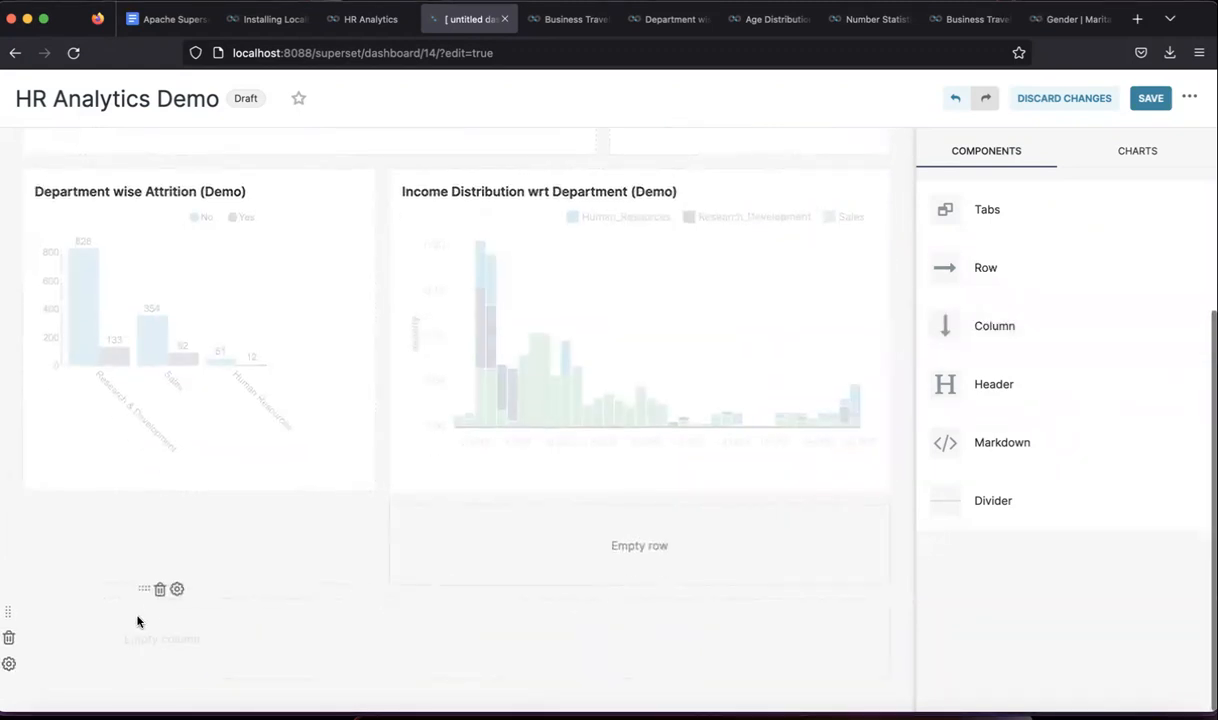
{"action": "left_click", "coordinate": [158, 592]}
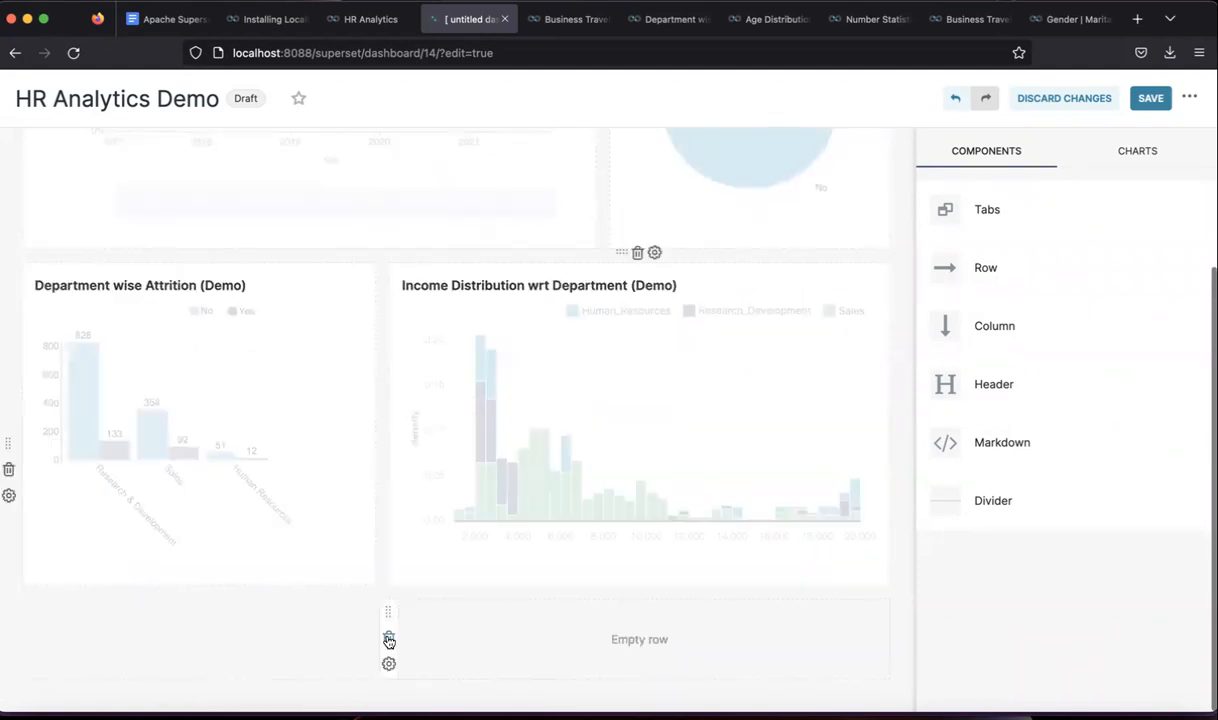
{"action": "left_click", "coordinate": [392, 636]}
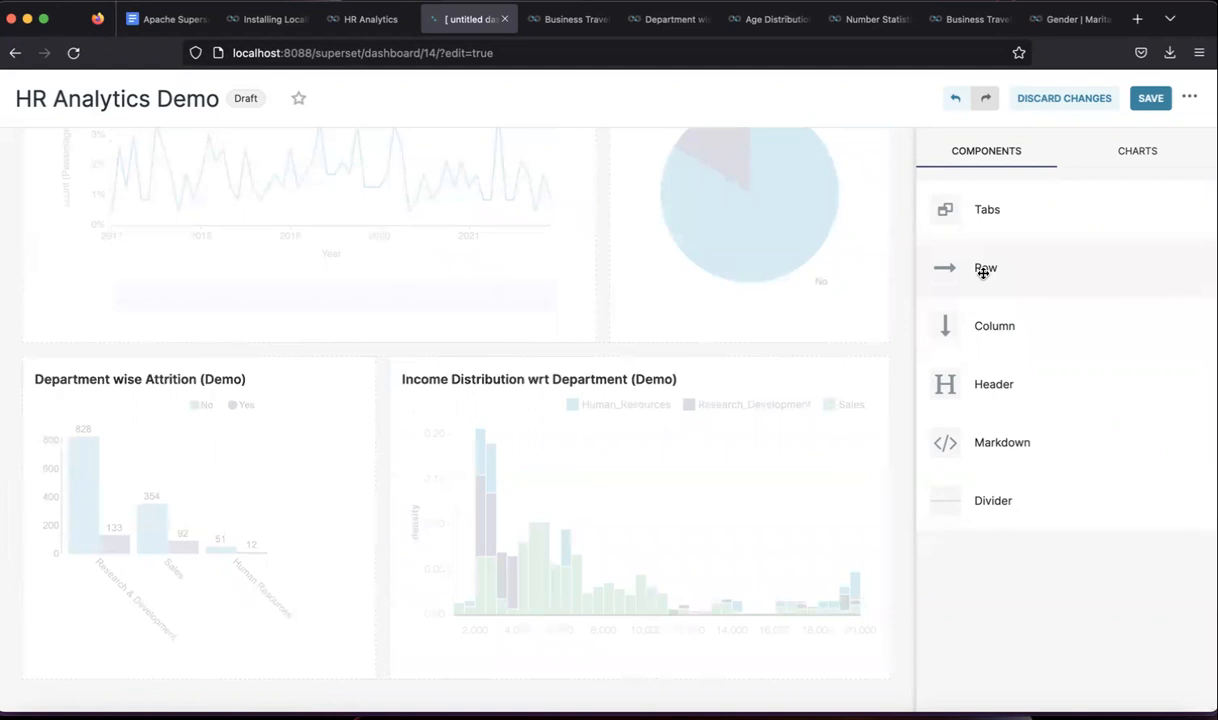
- Add a bottom row with columns, try widening one, then delete that row
{"action": "left_click_drag", "start_coordinate": [983, 272], "coordinate": [367, 679]}
{"action": "scroll", "coordinate": [367, 680], "scroll_direction": "down", "scroll_amount": 1}
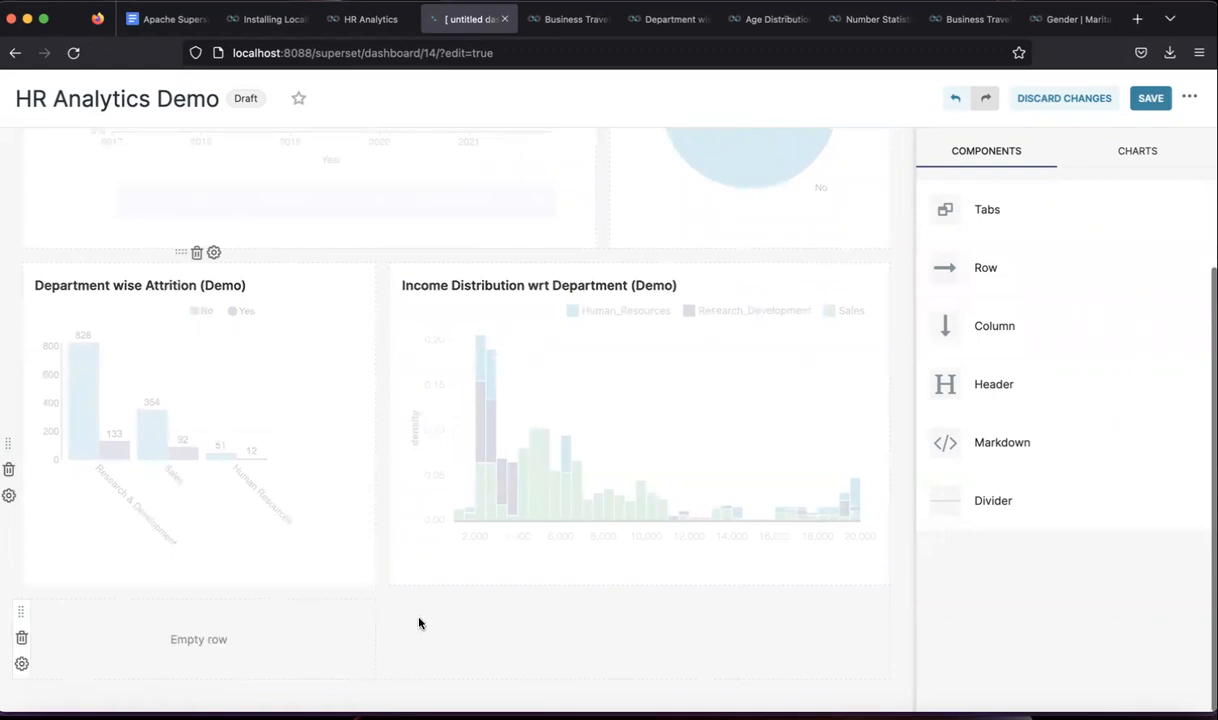
{"action": "left_click_drag", "start_coordinate": [965, 320], "coordinate": [237, 638]}
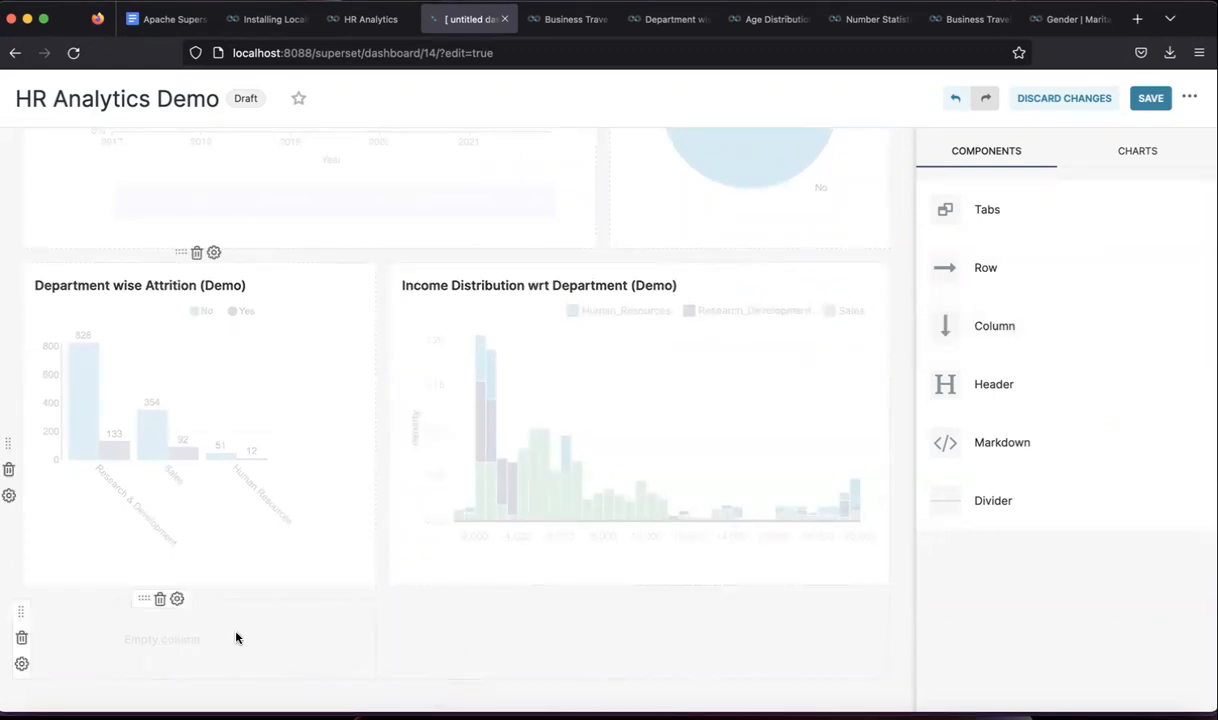
{"action": "left_click_drag", "start_coordinate": [1000, 324], "coordinate": [440, 628]}
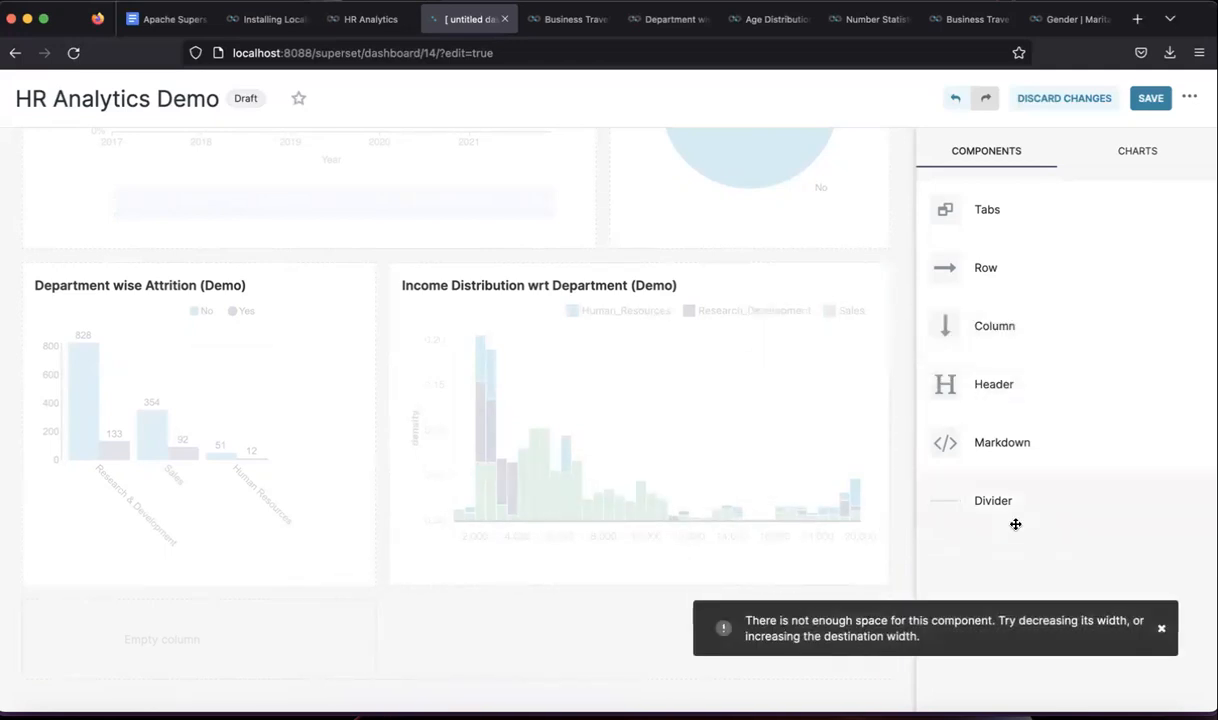
{"action": "left_click_drag", "start_coordinate": [1006, 330], "coordinate": [218, 644]}
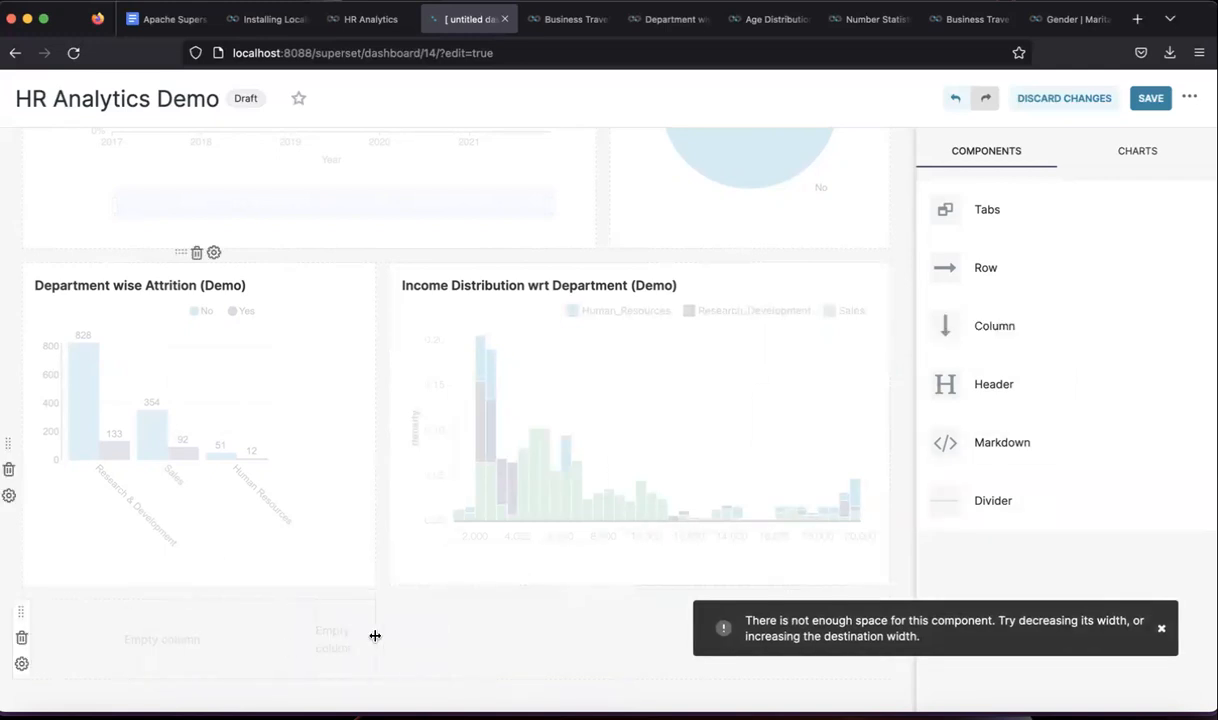
{"action": "left_click_drag", "start_coordinate": [375, 636], "coordinate": [396, 634]}
{"action": "left_click_drag", "start_coordinate": [493, 631], "coordinate": [491, 631]}
{"action": "left_click_drag", "start_coordinate": [373, 630], "coordinate": [482, 628]}
{"action": "left_click_drag", "start_coordinate": [370, 618], "coordinate": [446, 617]}
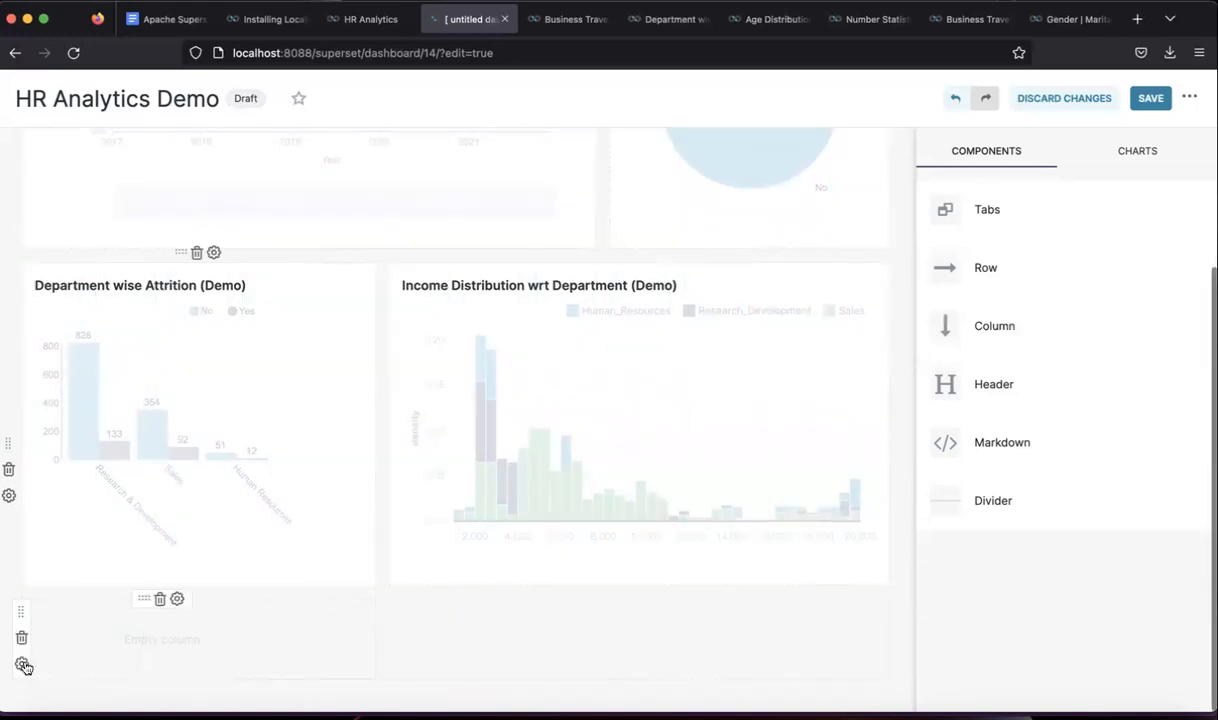
{"action": "left_click", "coordinate": [21, 637]}
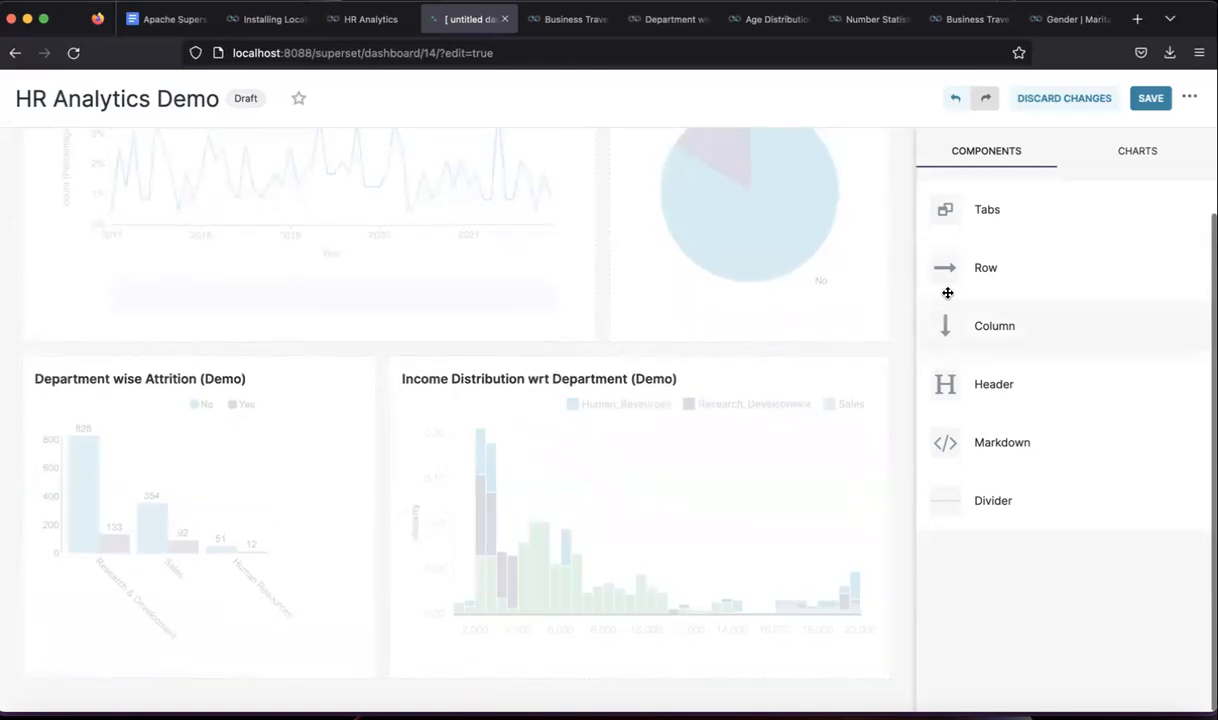
- Add a new bottom row, remove the extra empty rows, and put two columns in it
{"action": "left_click_drag", "start_coordinate": [1011, 264], "coordinate": [417, 674]}
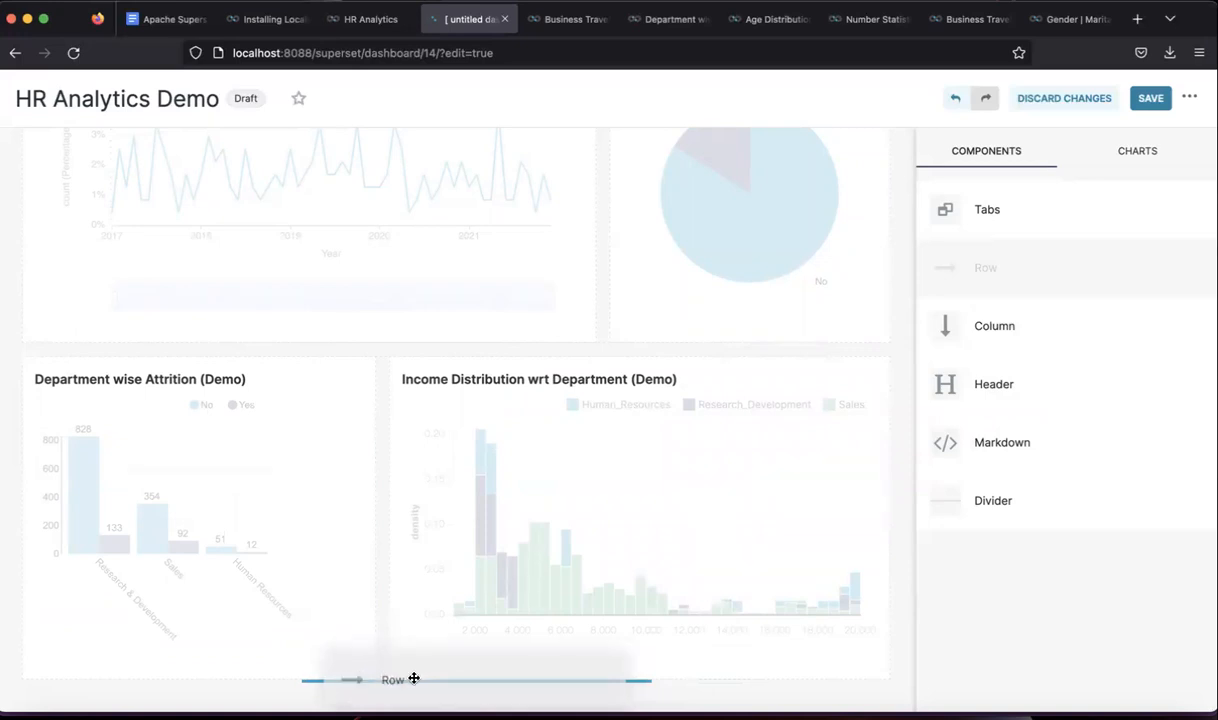
{"action": "left_click_drag", "start_coordinate": [414, 679], "coordinate": [413, 682]}
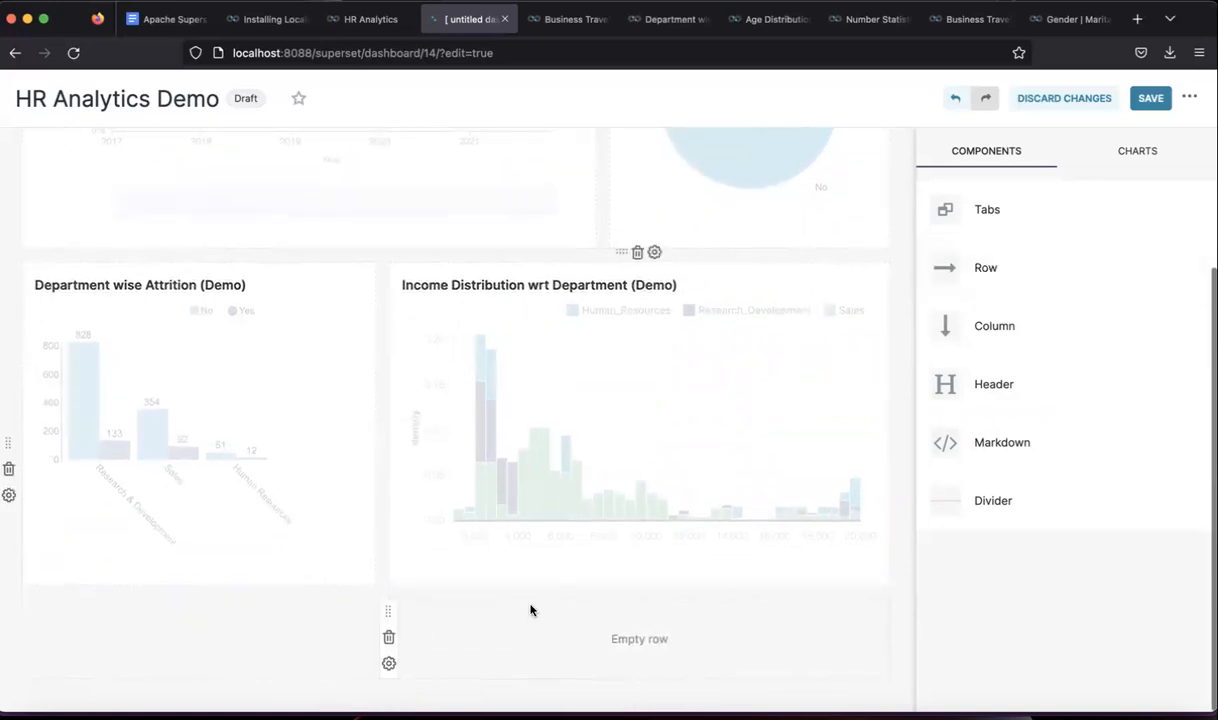
{"action": "left_click_drag", "start_coordinate": [982, 271], "coordinate": [522, 681]}
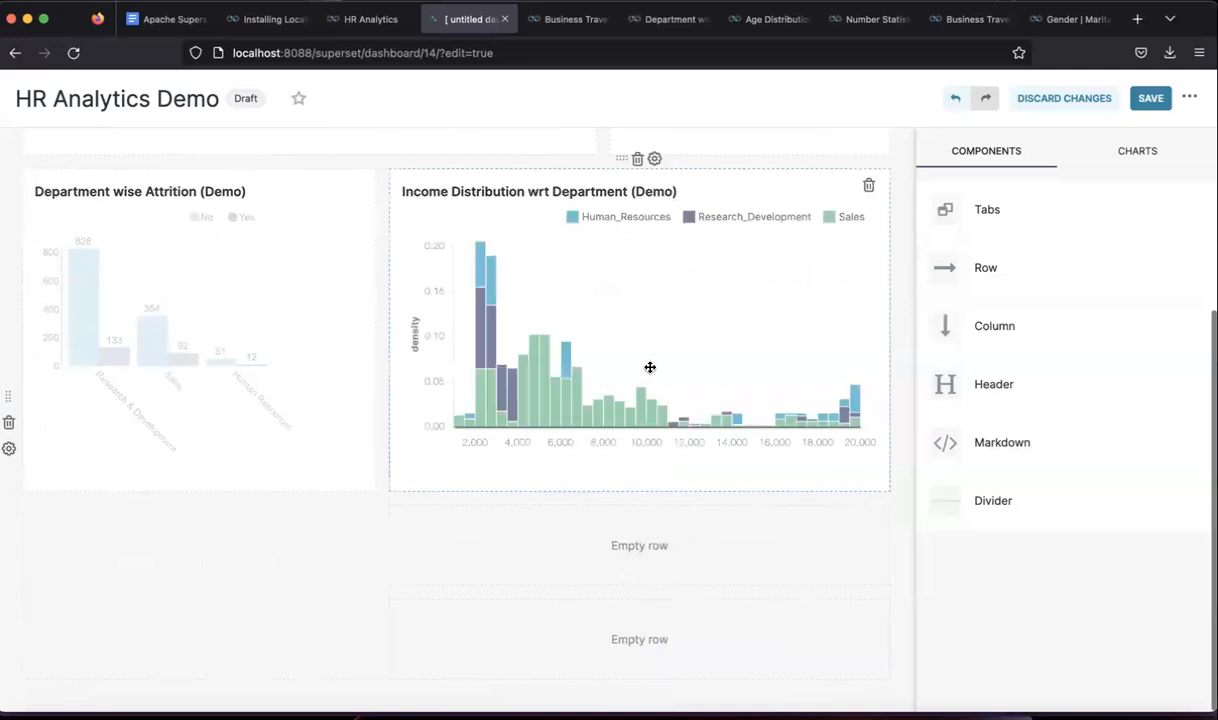
{"action": "left_click_drag", "start_coordinate": [951, 258], "coordinate": [258, 697]}
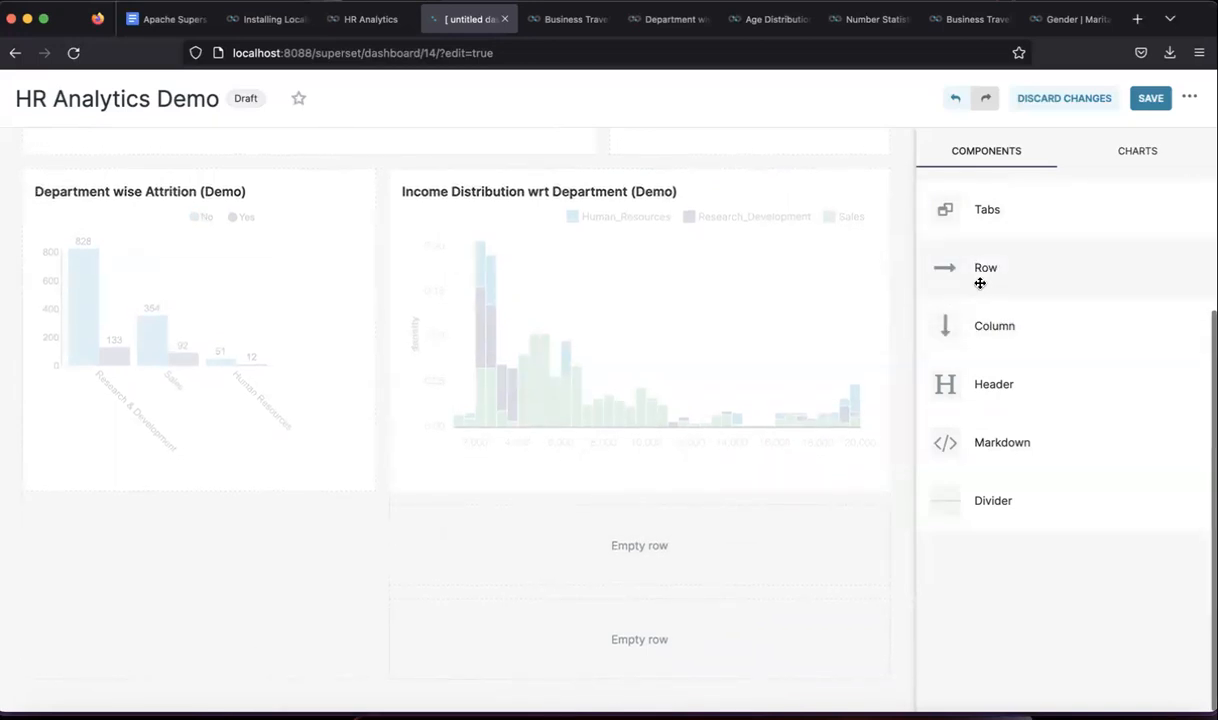
{"action": "left_click_drag", "start_coordinate": [266, 676], "coordinate": [269, 680]}
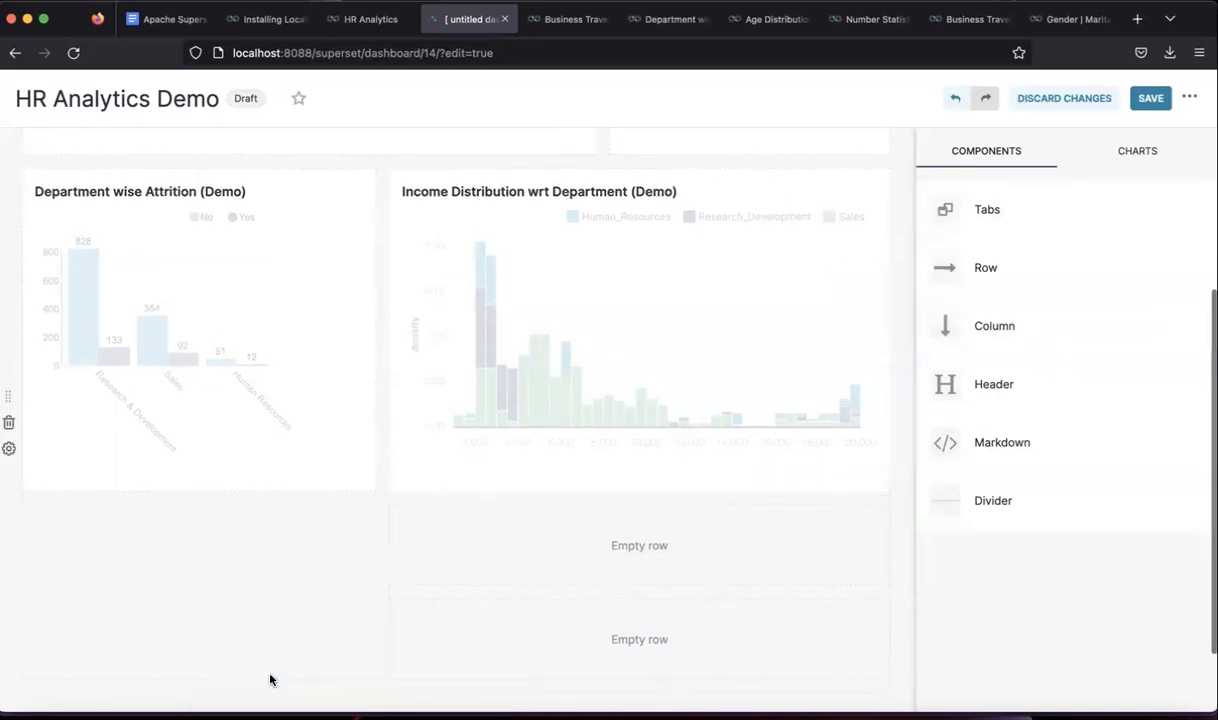
{"action": "scroll", "coordinate": [269, 680], "scroll_direction": "down", "scroll_amount": 2}
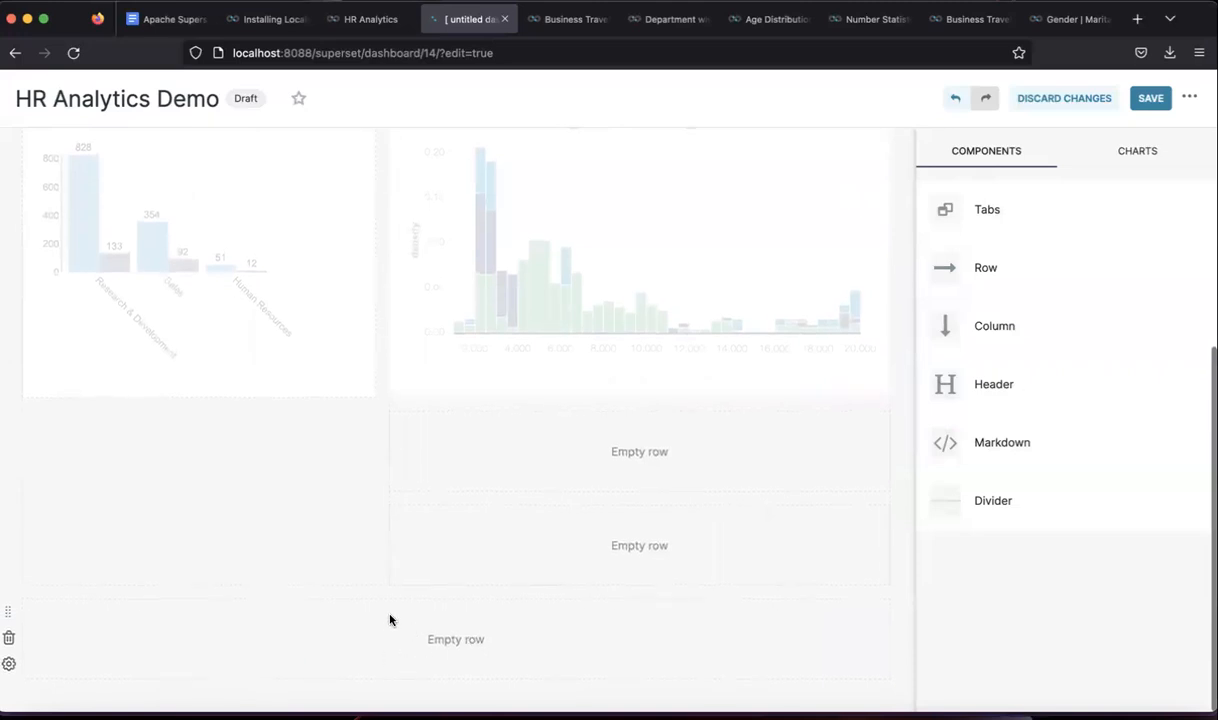
{"action": "left_click", "coordinate": [390, 544]}
{"action": "left_click", "coordinate": [390, 544]}
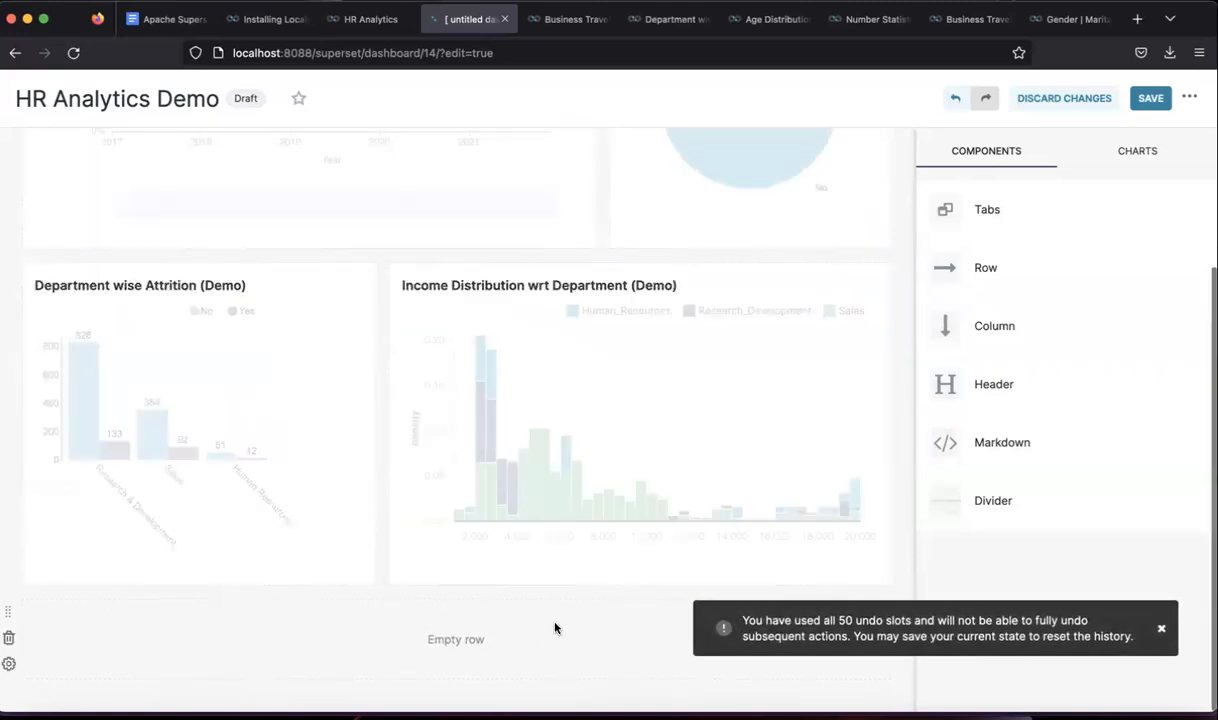
{"action": "left_click_drag", "start_coordinate": [965, 316], "coordinate": [299, 631]}
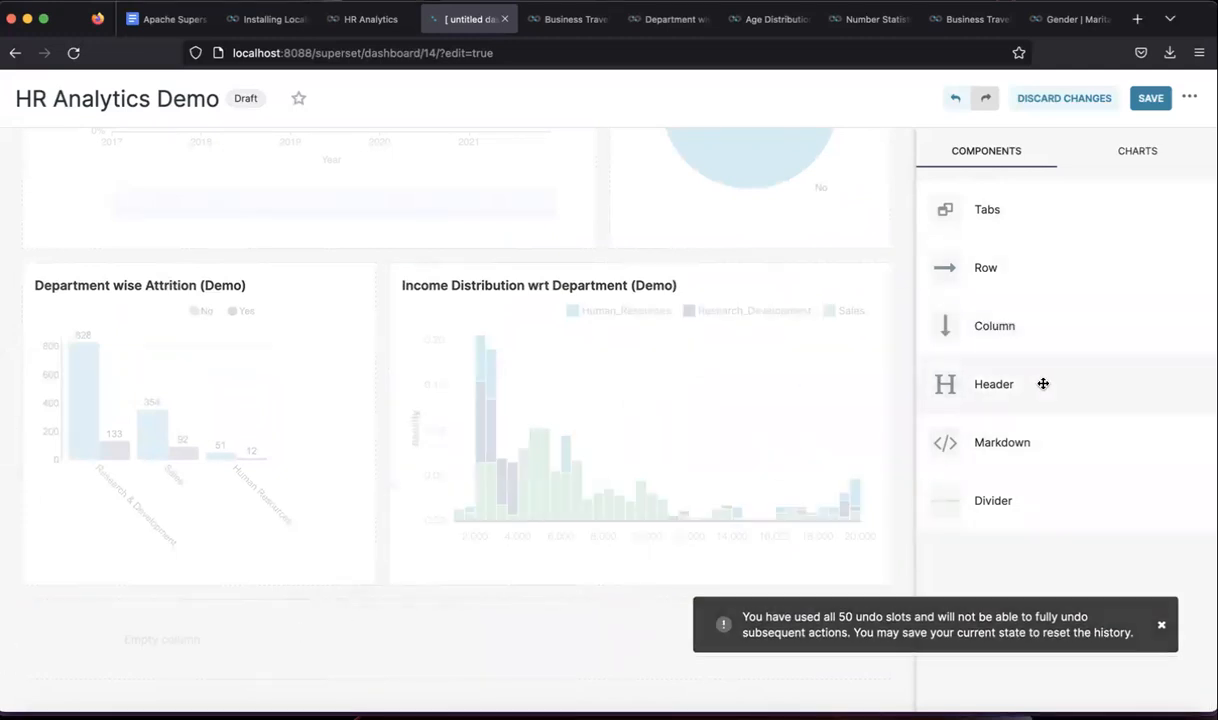
{"action": "left_click_drag", "start_coordinate": [1021, 337], "coordinate": [489, 647]}
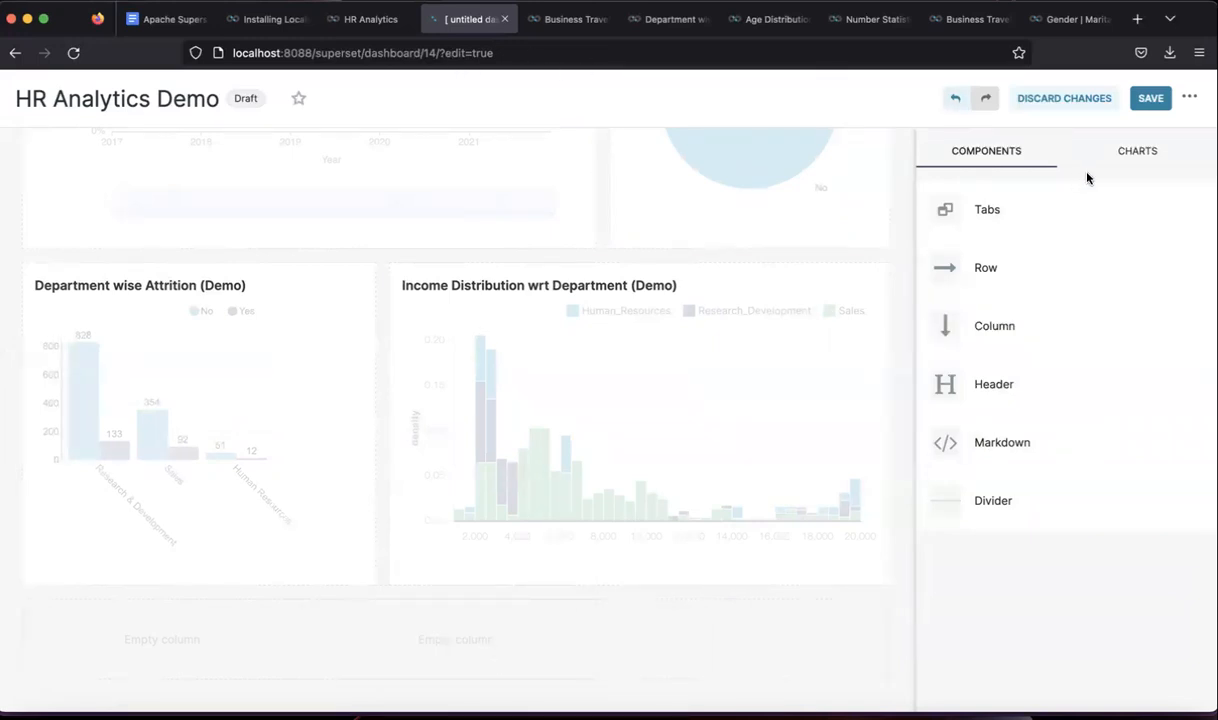
- Place Income VS Attrition (Demo) and Sunburst chart (demo) in the bottom row's columns
{"action": "left_click", "coordinate": [1142, 150]}
{"action": "scroll", "coordinate": [1000, 400], "scroll_direction": "up", "scroll_amount": 3}
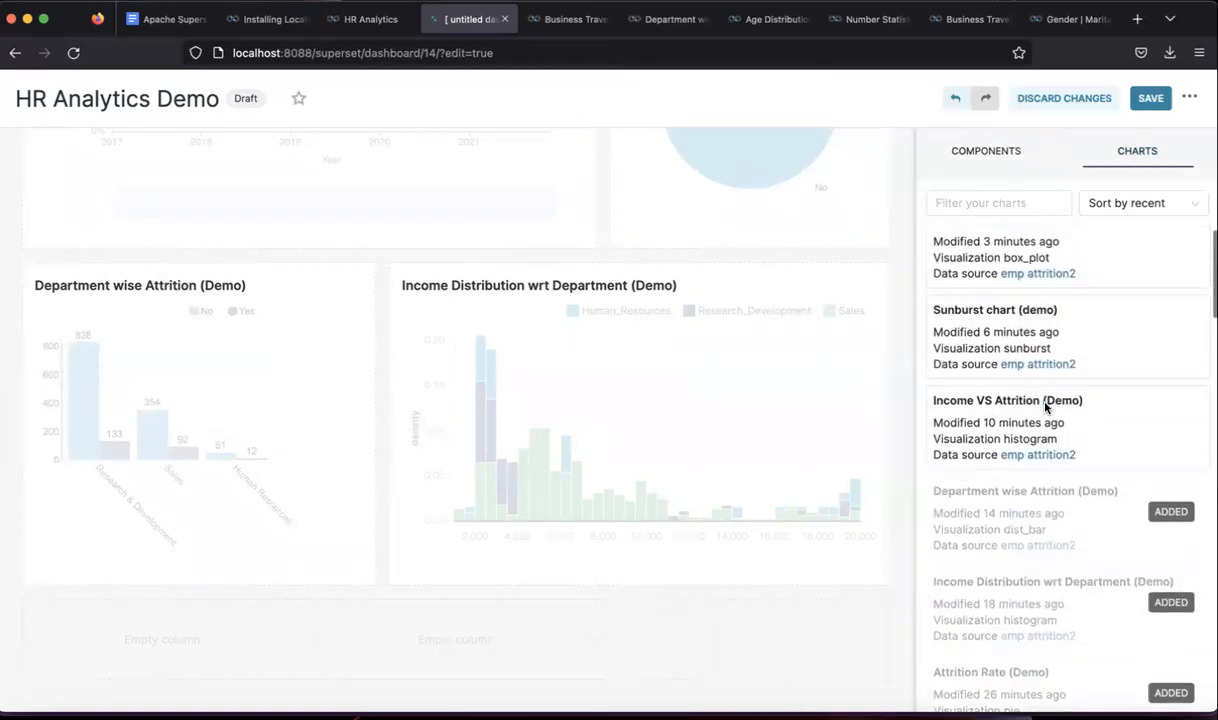
{"action": "scroll", "coordinate": [1104, 510], "scroll_direction": "up", "scroll_amount": 3}
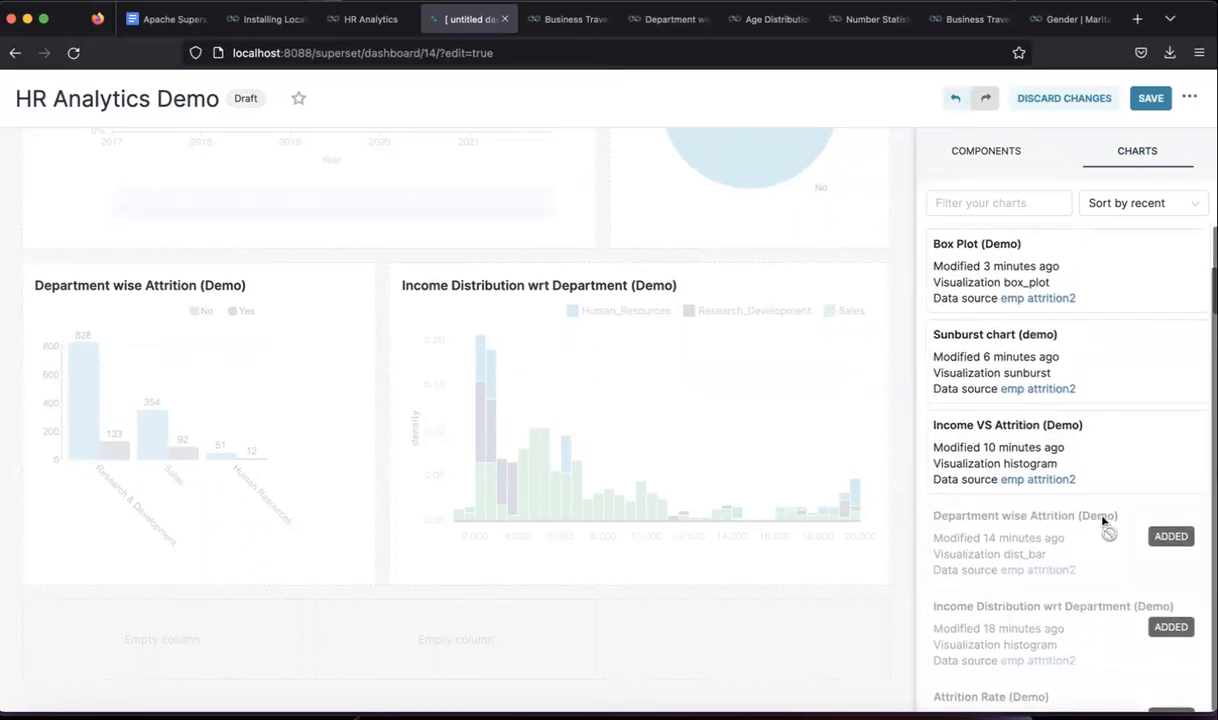
{"action": "left_click_drag", "start_coordinate": [1083, 448], "coordinate": [435, 652]}
{"action": "scroll", "coordinate": [590, 655], "scroll_direction": "down", "scroll_amount": 3}
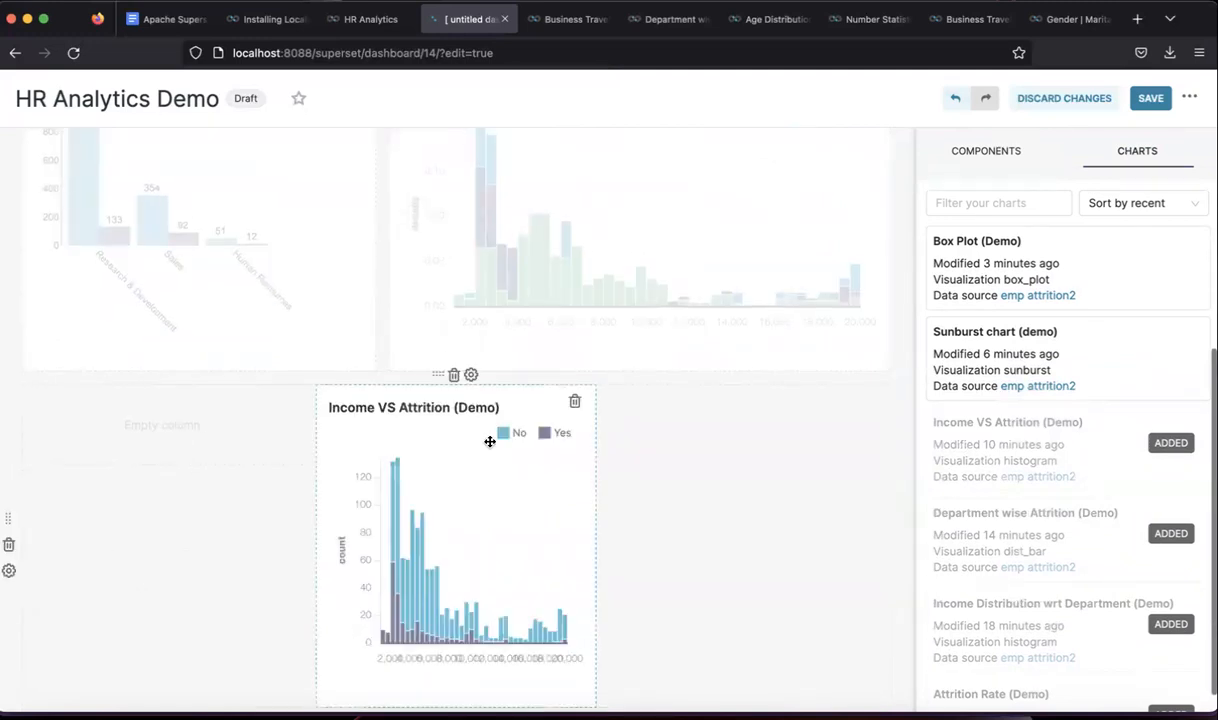
{"action": "left_click_drag", "start_coordinate": [1001, 340], "coordinate": [160, 430]}
- Widen Income VS Attrition (Demo) to fill the rest of the row
{"action": "scroll", "coordinate": [300, 500], "scroll_direction": "down", "scroll_amount": 1}
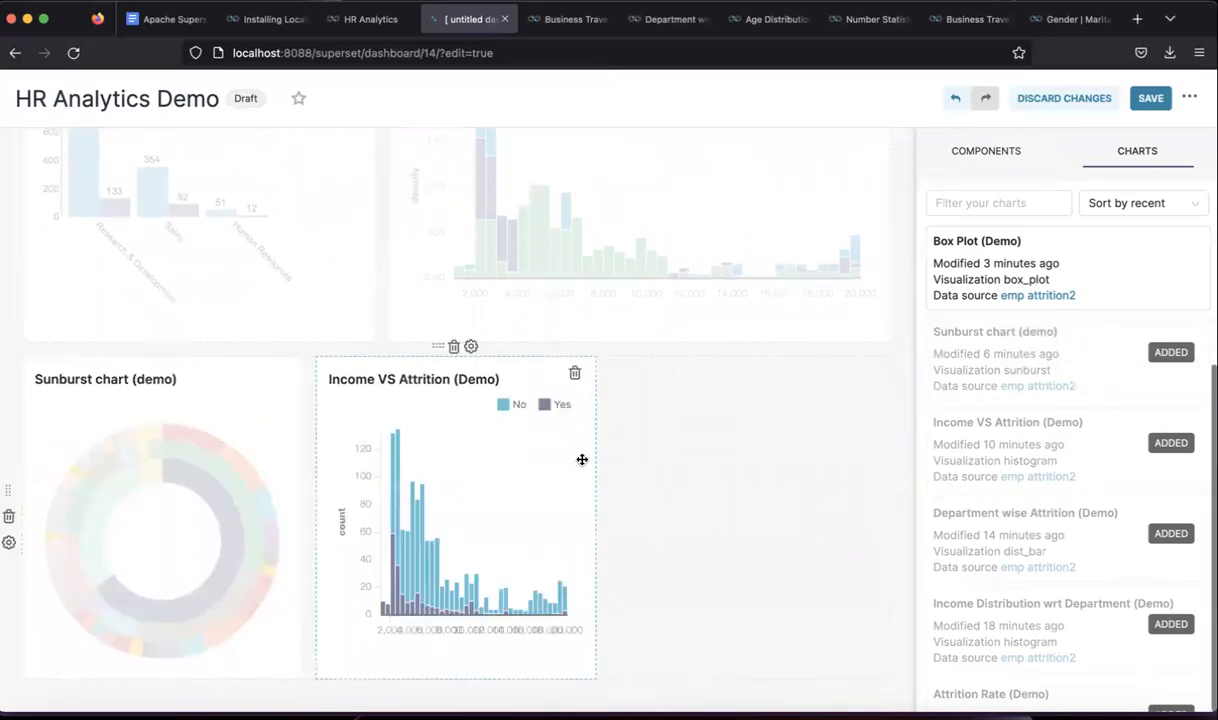
{"action": "left_click_drag", "start_coordinate": [596, 462], "coordinate": [886, 495]}
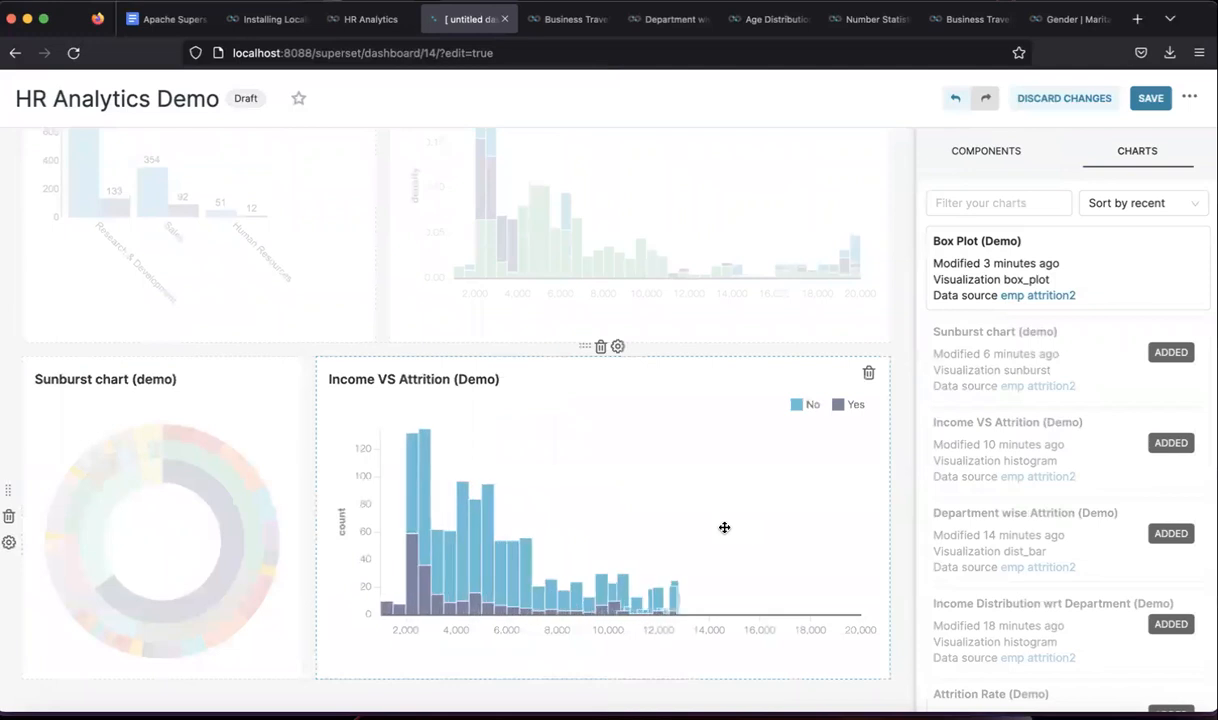
{"action": "scroll", "coordinate": [998, 430], "scroll_direction": "up", "scroll_amount": 1}
{"action": "scroll", "coordinate": [998, 430], "scroll_direction": "down", "scroll_amount": 2}
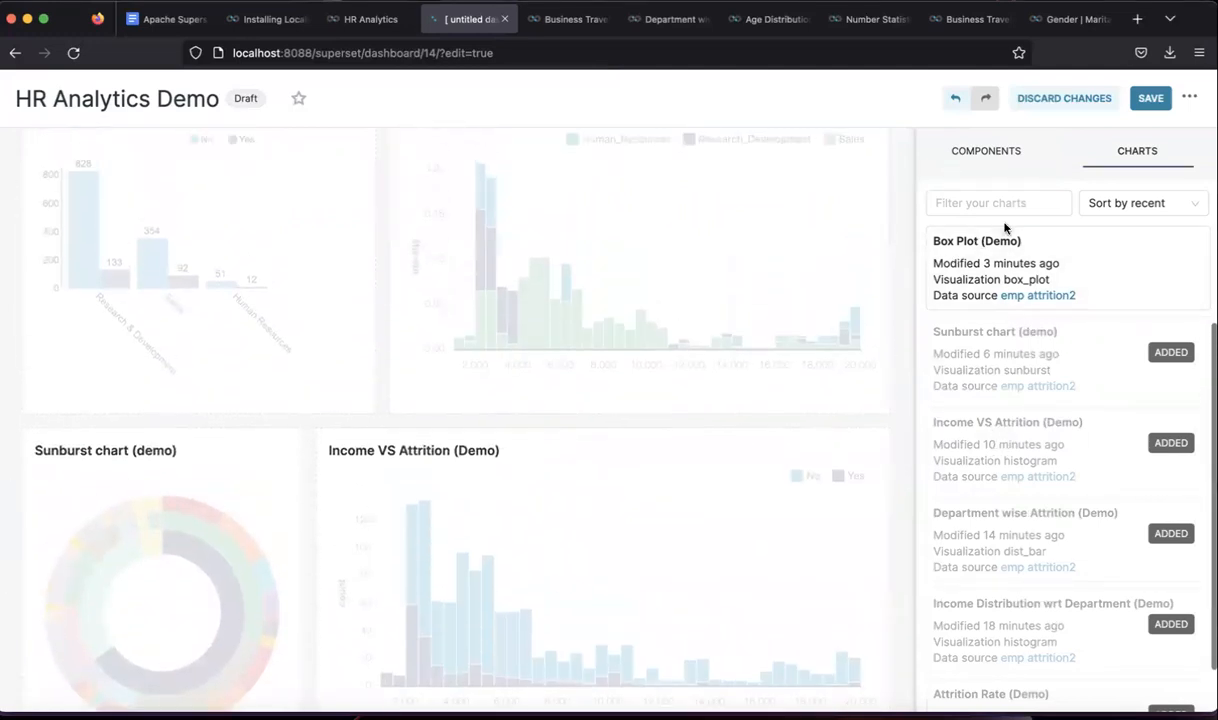
{"action": "scroll", "coordinate": [950, 228], "scroll_direction": "up", "scroll_amount": 3}
{"action": "scroll", "coordinate": [900, 215], "scroll_direction": "down", "scroll_amount": 3}
- Add a full-width row at the bottom and place Box Plot (Demo) in it
{"action": "left_click", "coordinate": [984, 153]}
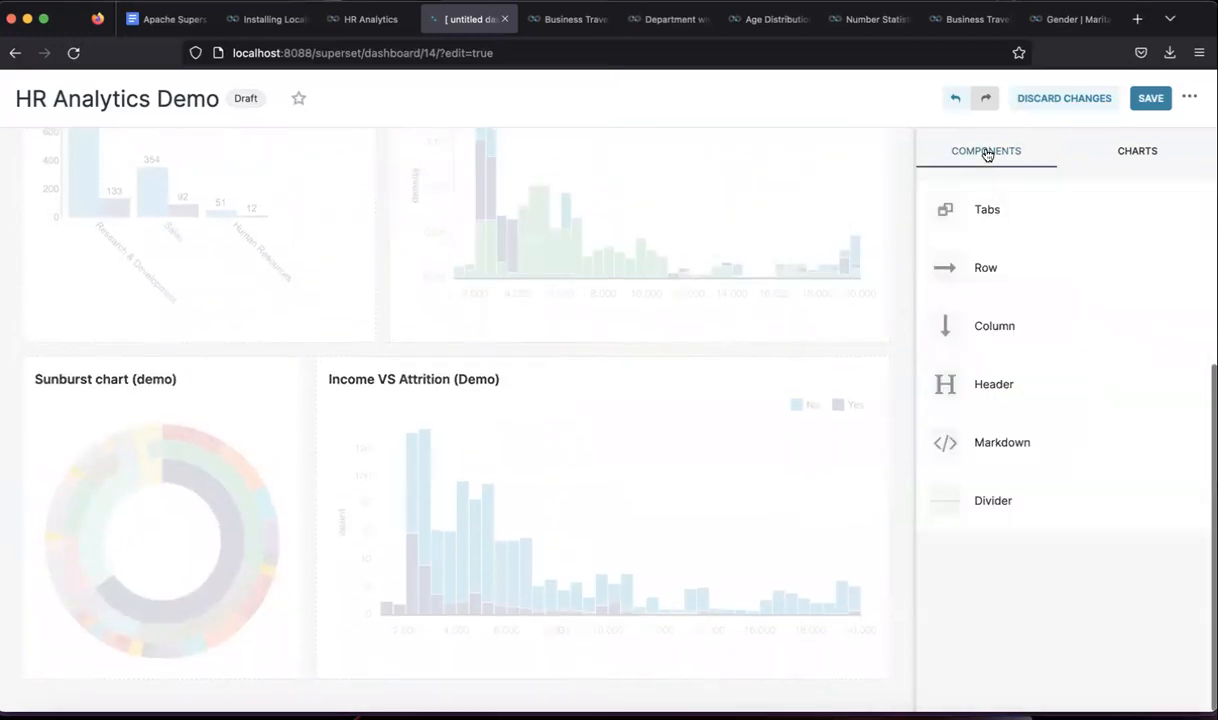
{"action": "left_click_drag", "start_coordinate": [977, 267], "coordinate": [459, 644]}
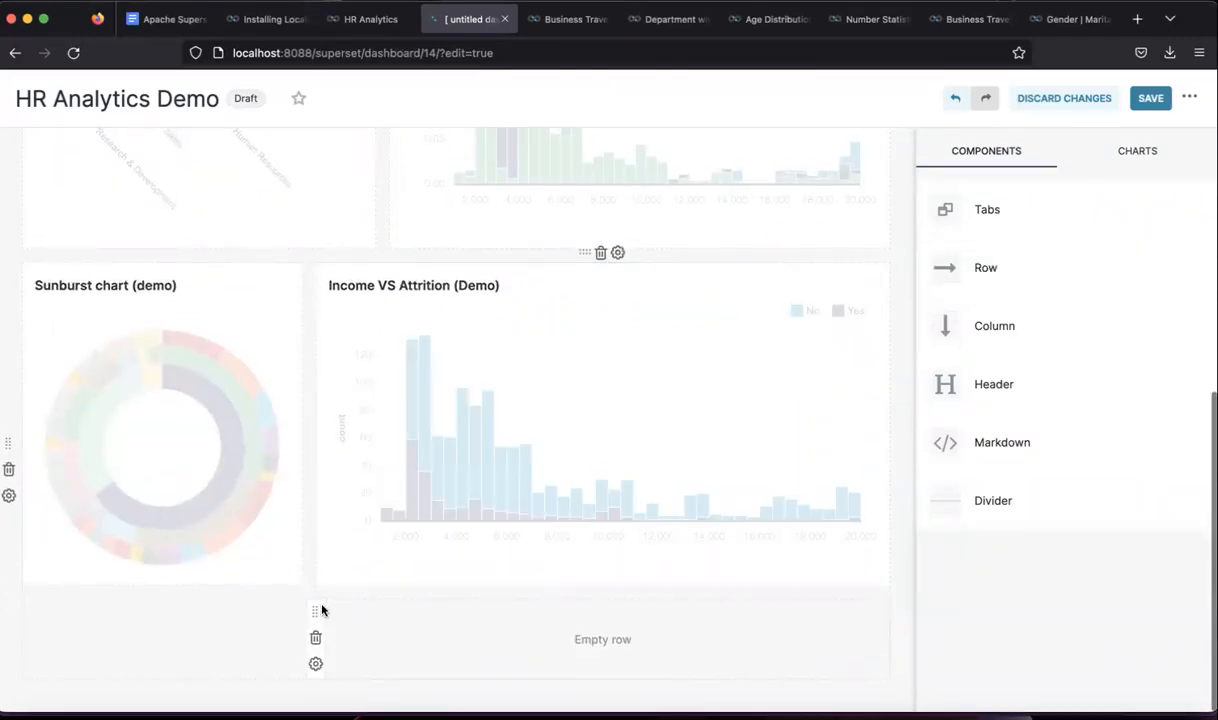
{"action": "left_click_drag", "start_coordinate": [313, 610], "coordinate": [98, 612]}
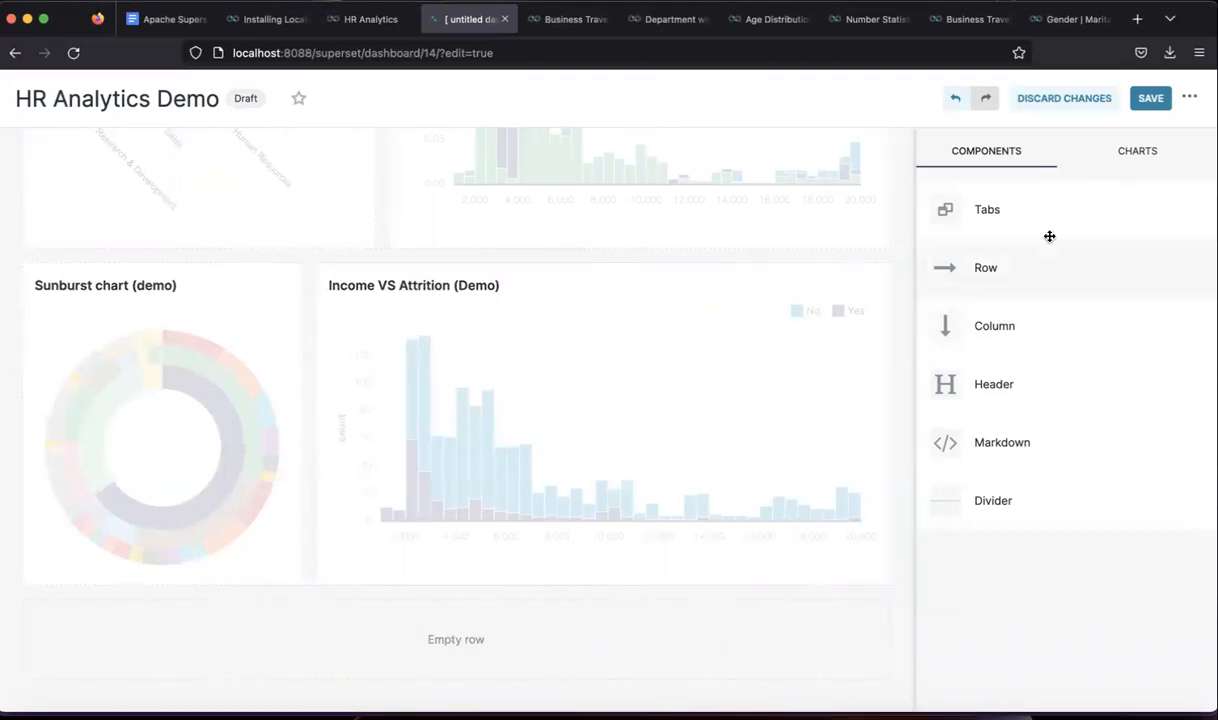
{"action": "left_click", "coordinate": [1136, 155]}
{"action": "left_click_drag", "start_coordinate": [1000, 265], "coordinate": [266, 639]}
- Try wider sizes for the Box Plot chart, settling on its original width
{"action": "scroll", "coordinate": [299, 576], "scroll_direction": "down", "scroll_amount": 3}
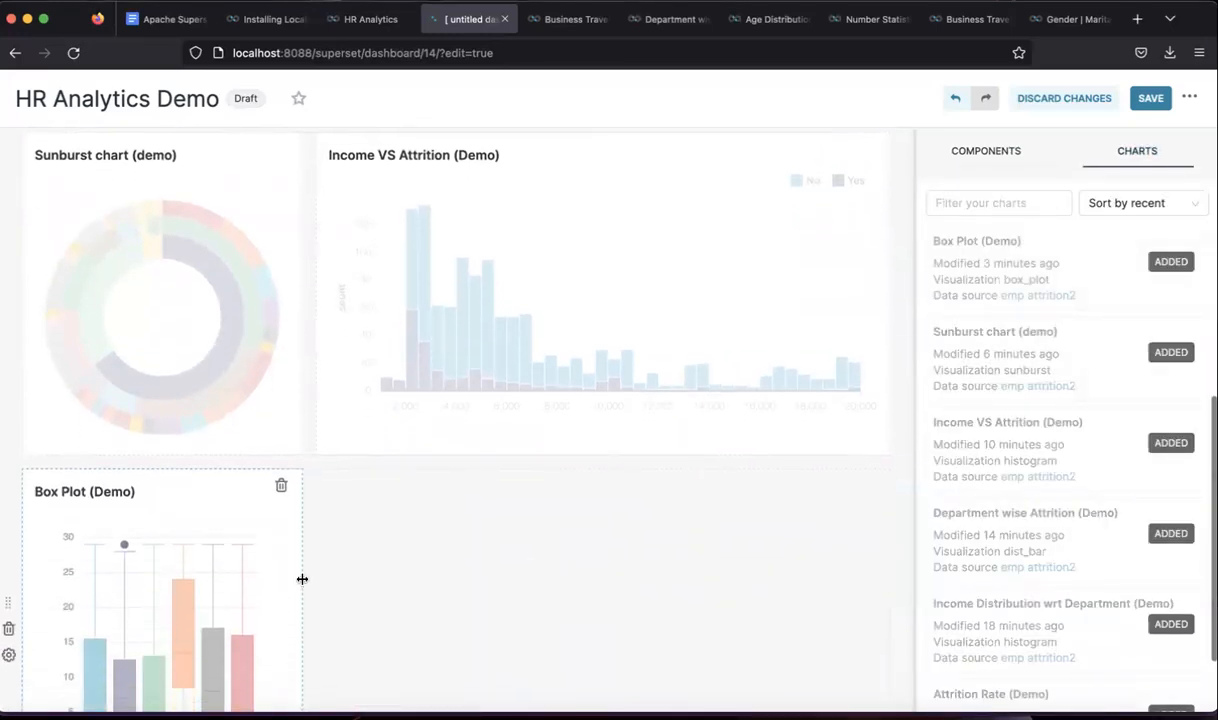
{"action": "left_click_drag", "start_coordinate": [300, 479], "coordinate": [886, 484]}
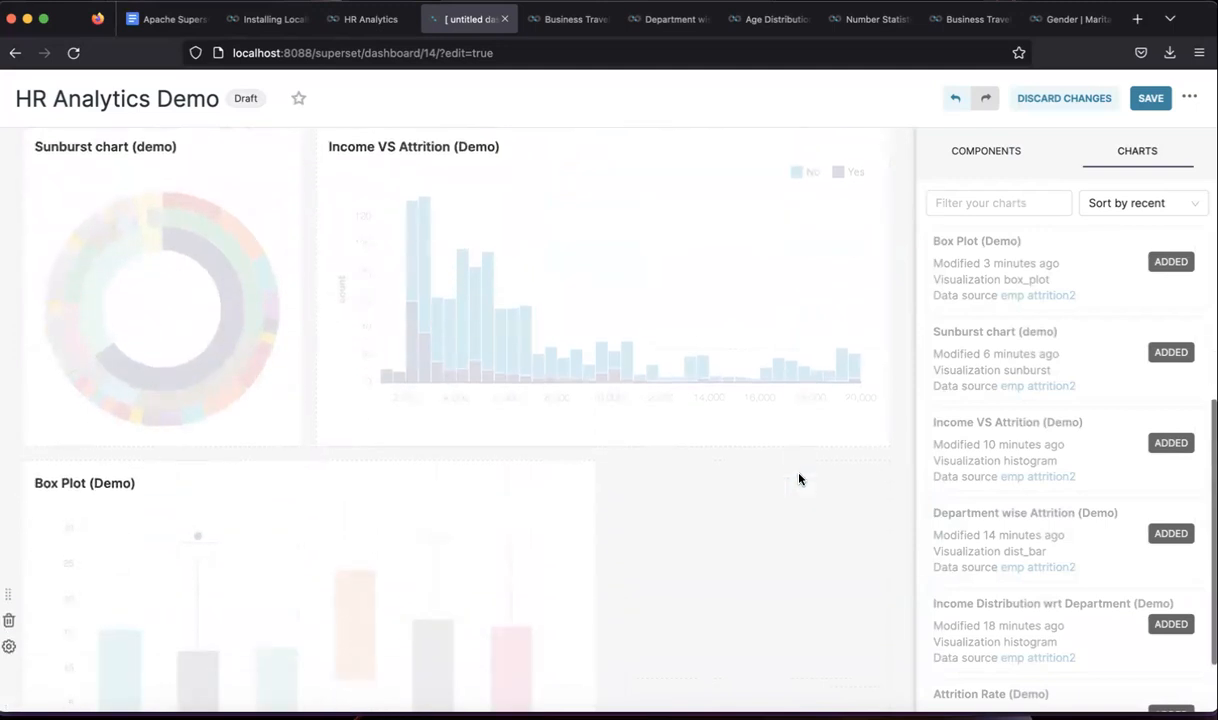
{"action": "left_click_drag", "start_coordinate": [595, 488], "coordinate": [895, 473]}
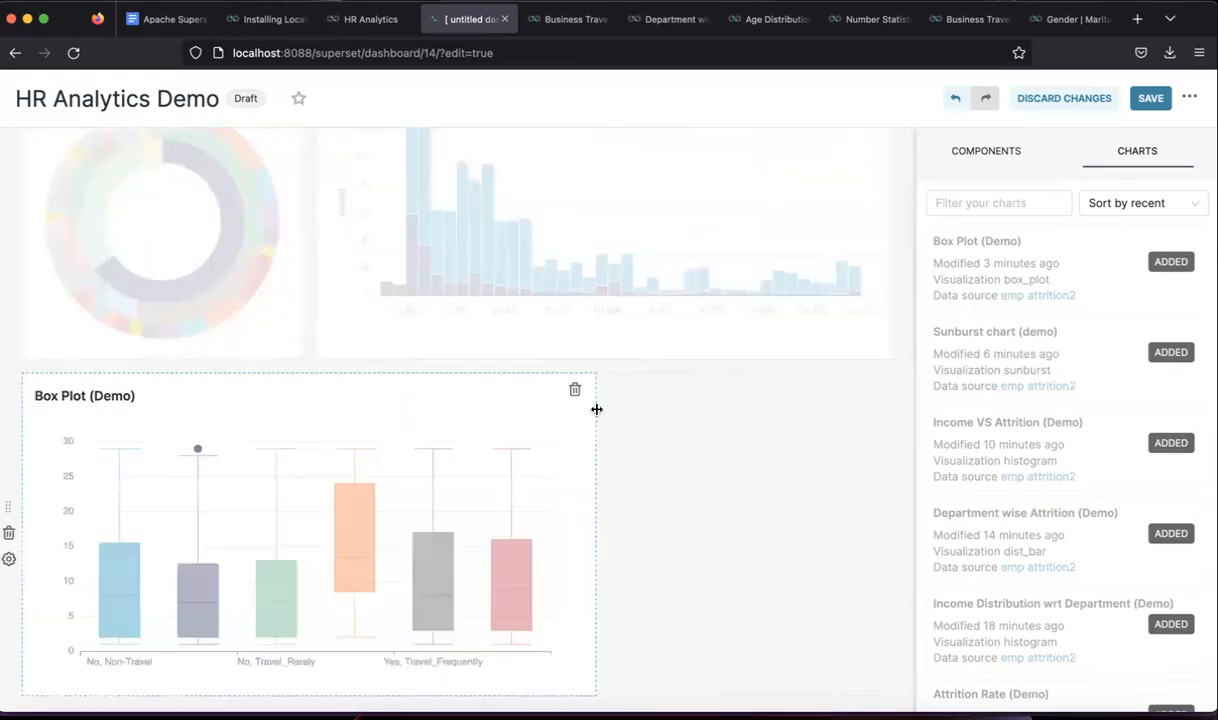
{"action": "left_click_drag", "start_coordinate": [594, 413], "coordinate": [606, 409]}
{"action": "left_click_drag", "start_coordinate": [747, 433], "coordinate": [818, 461]}
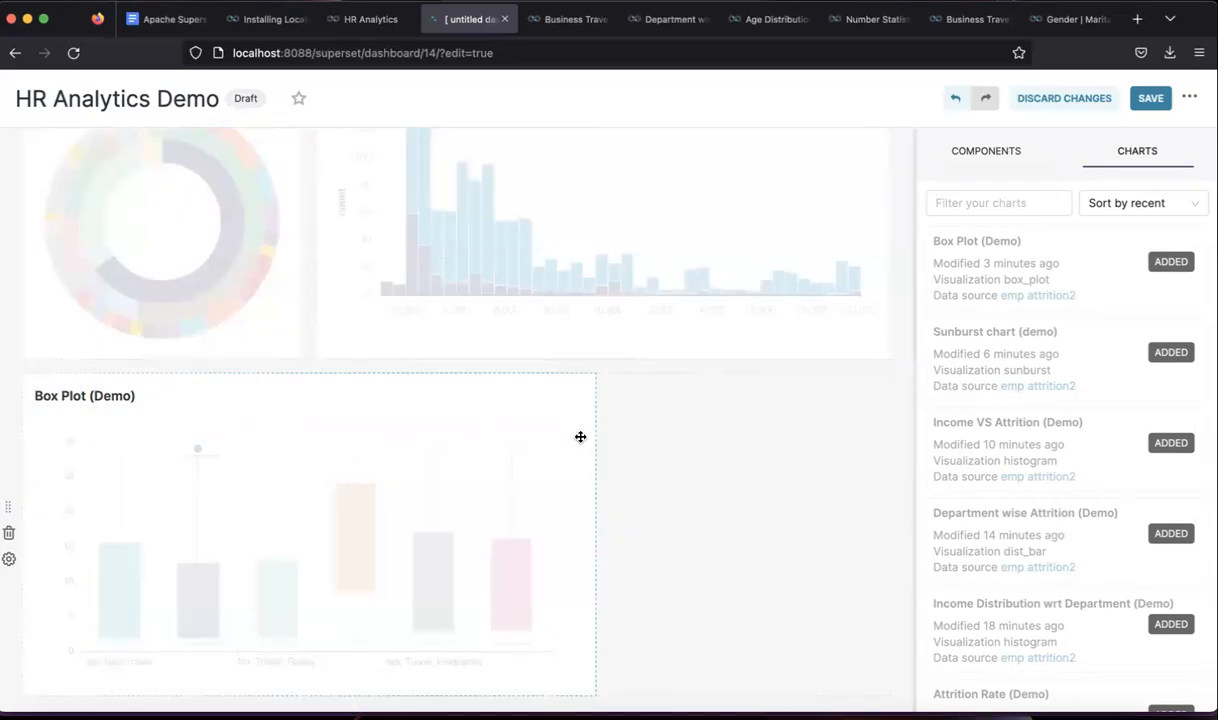
{"action": "scroll", "coordinate": [584, 438], "scroll_direction": "down", "scroll_amount": 1}
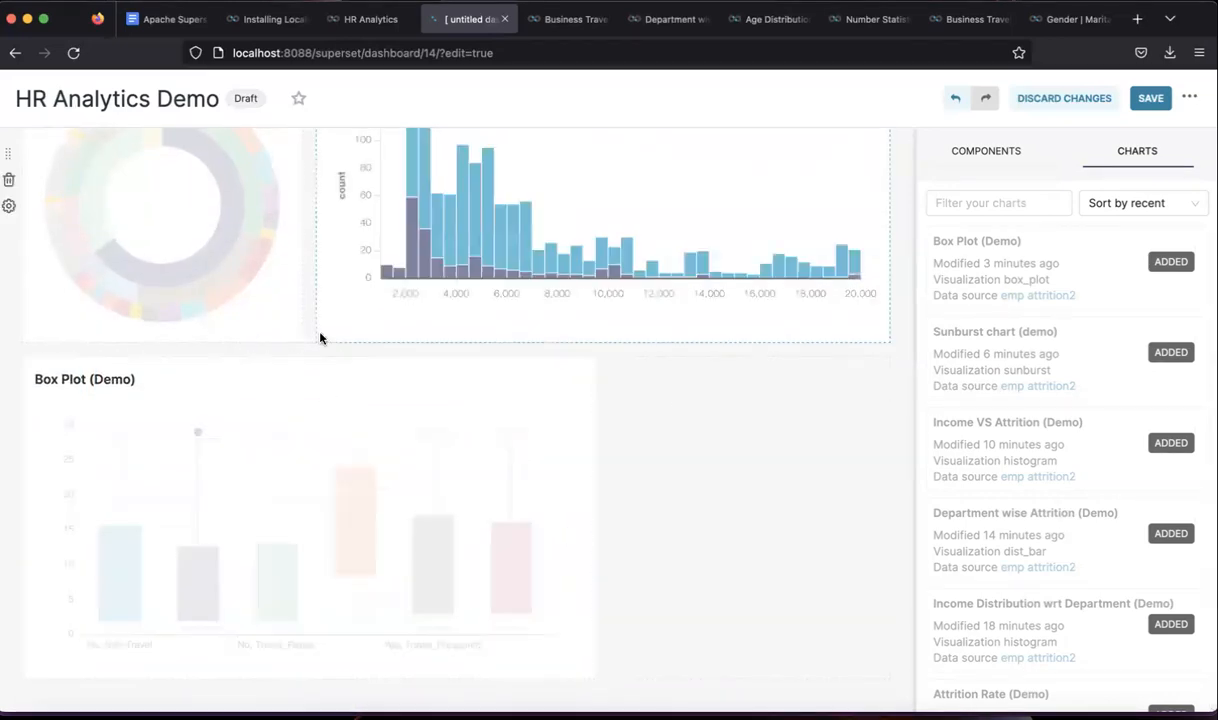
{"action": "scroll", "coordinate": [566, 459], "scroll_direction": "up", "scroll_amount": 10}
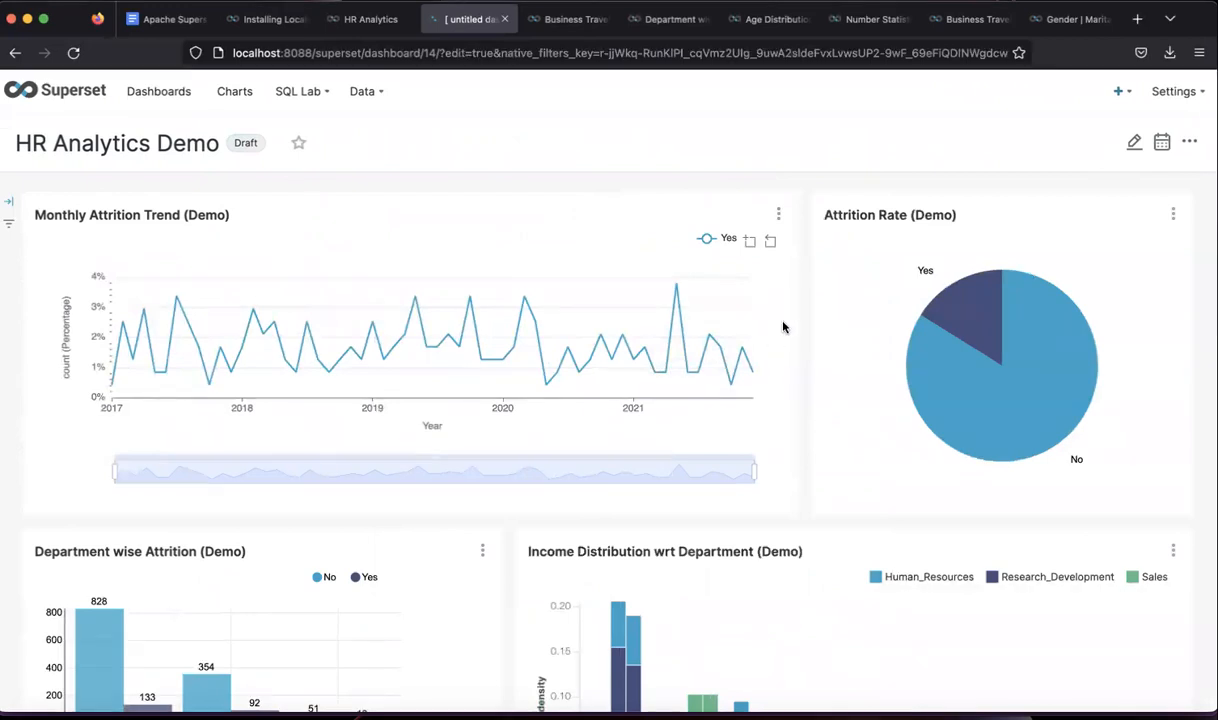
{"action": "scroll", "coordinate": [813, 386], "scroll_direction": "down", "scroll_amount": 1}
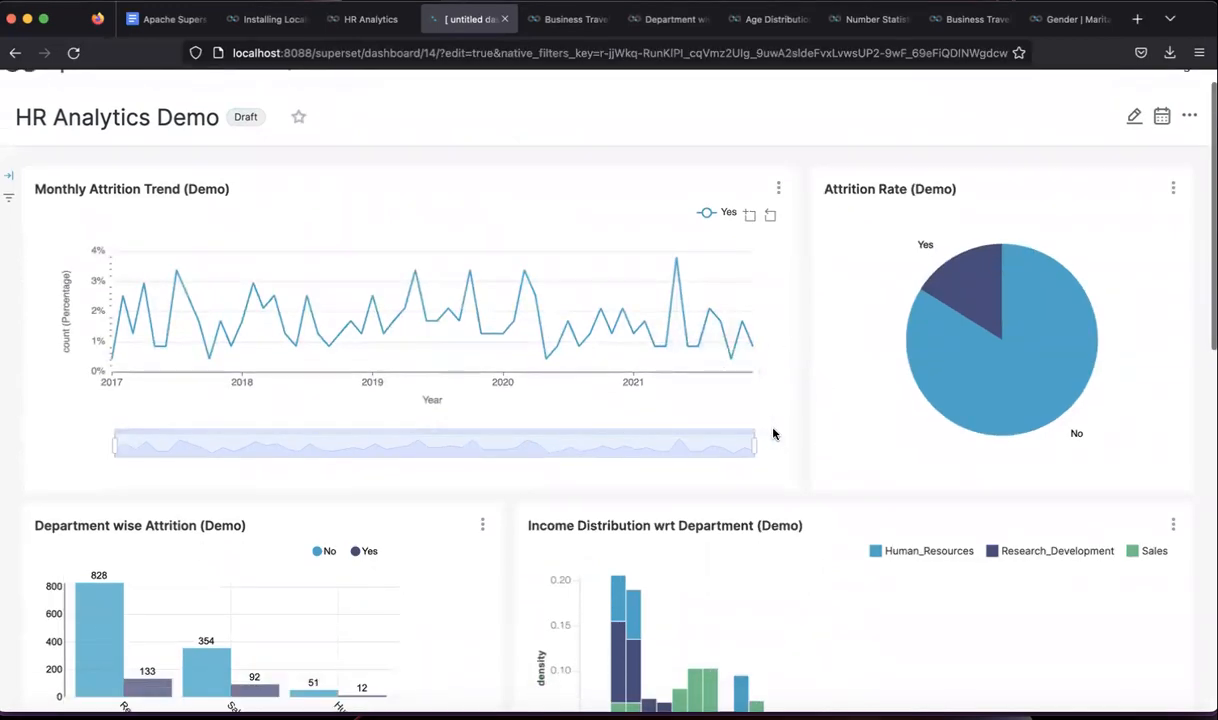
{"action": "scroll", "coordinate": [772, 430], "scroll_direction": "up", "scroll_amount": 1}
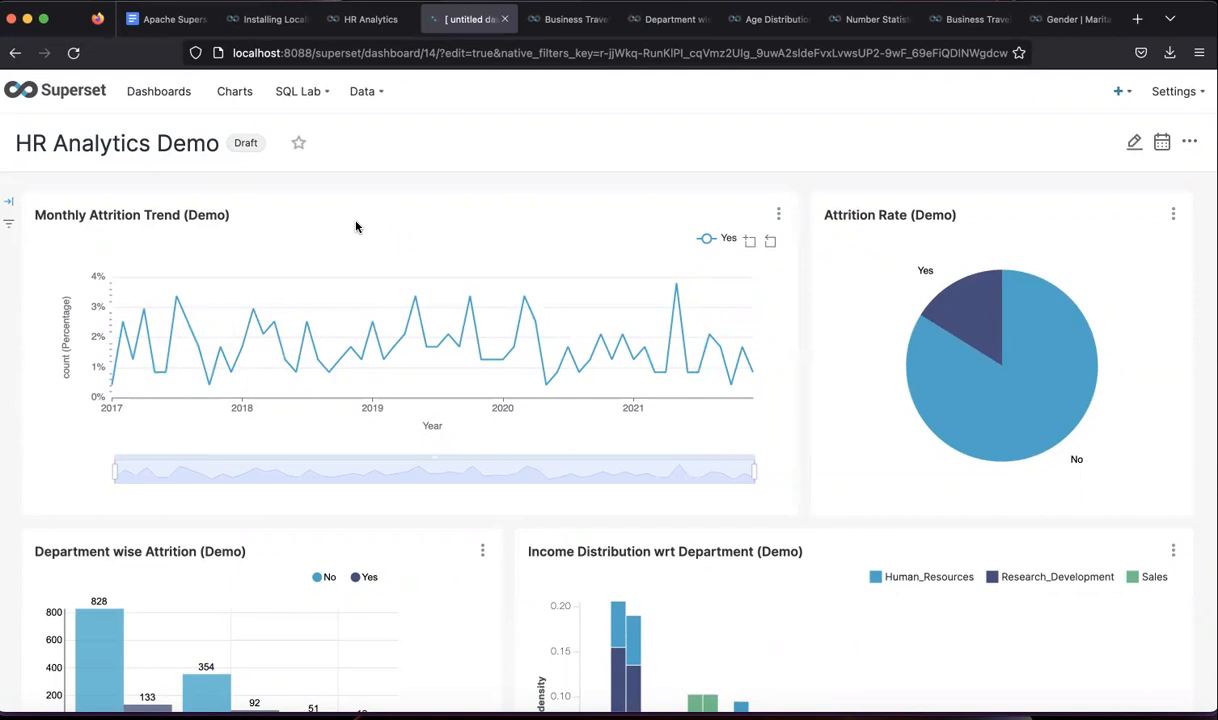
{"action": "scroll", "coordinate": [355, 227], "scroll_direction": "down", "scroll_amount": 1}
{"action": "scroll", "coordinate": [355, 227], "scroll_direction": "up", "scroll_amount": 1}
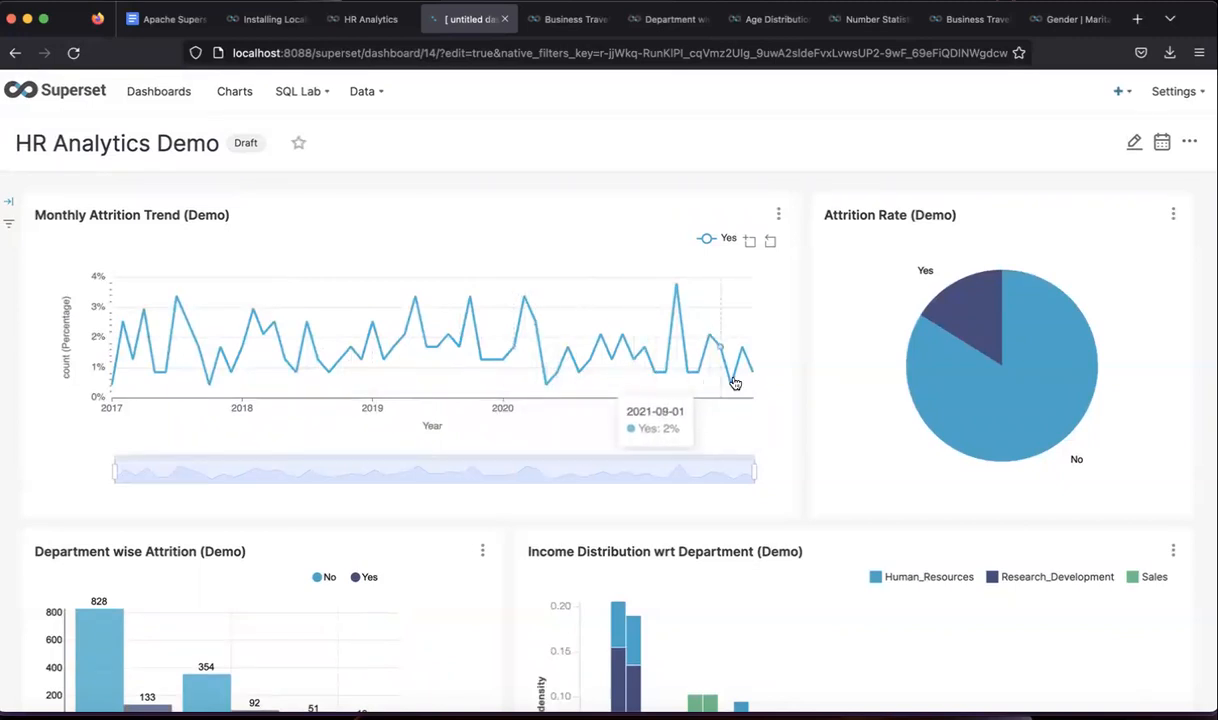
{"action": "scroll", "coordinate": [914, 394], "scroll_direction": "down", "scroll_amount": 3}
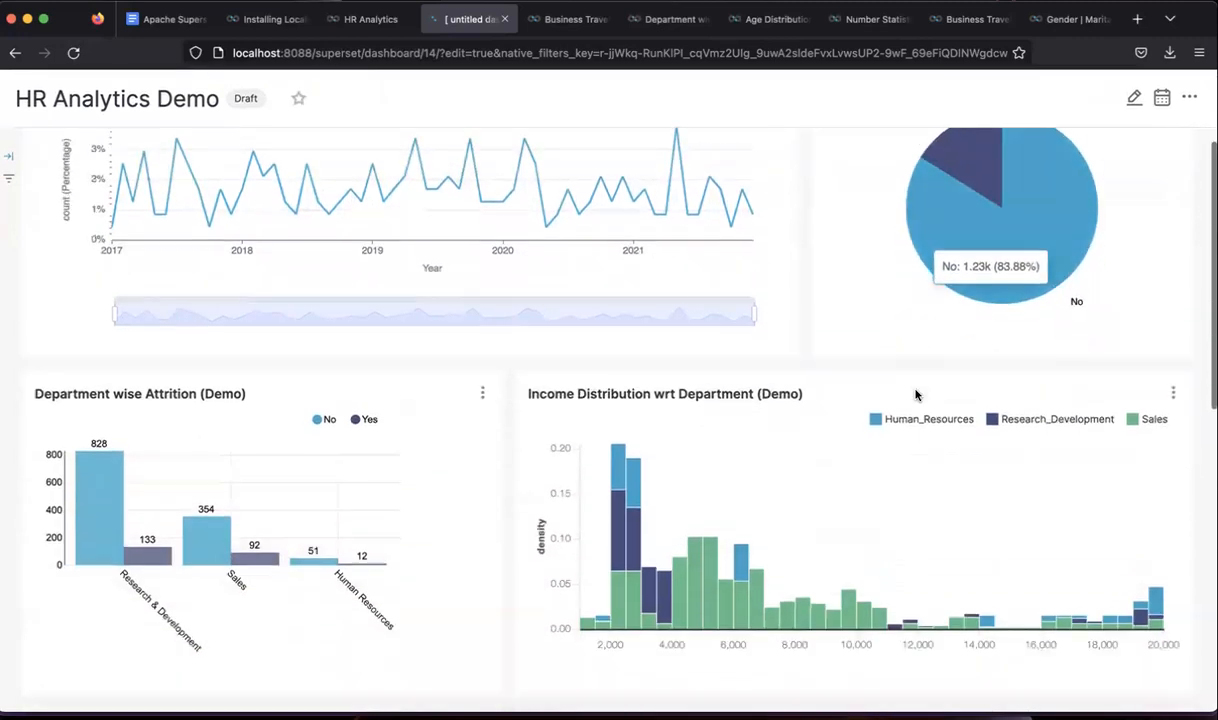
{"action": "scroll", "coordinate": [200, 340], "scroll_direction": "down", "scroll_amount": 1}
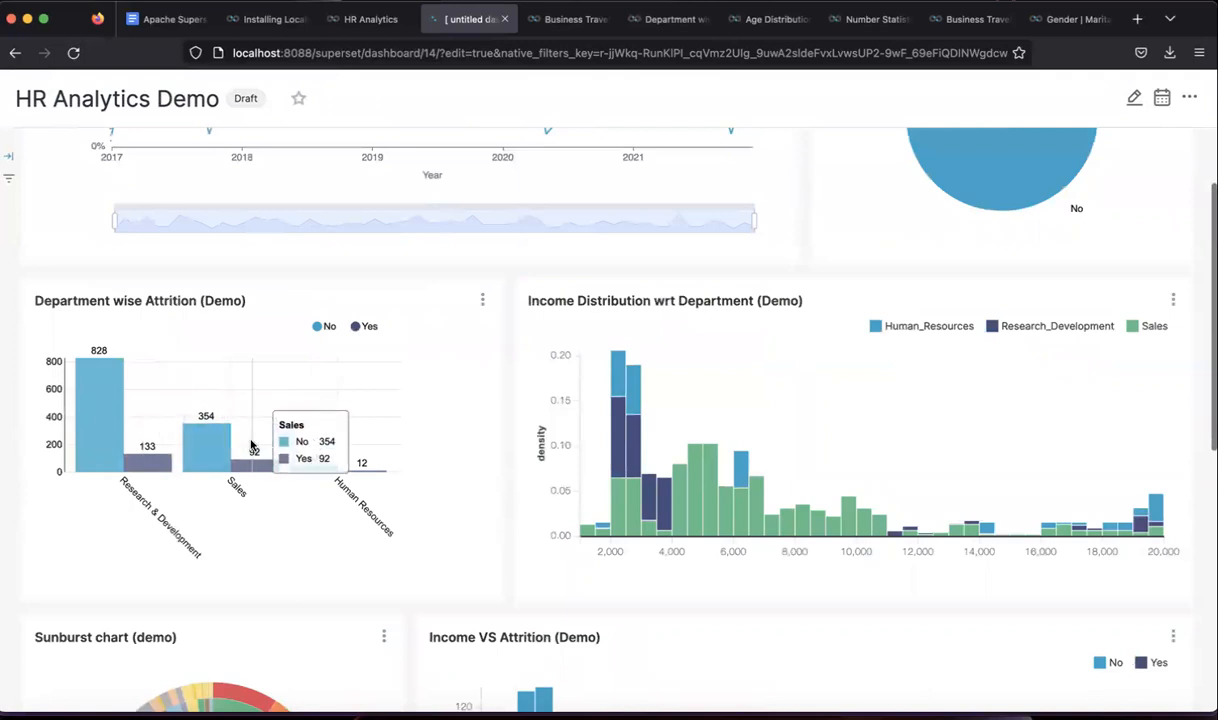
{"action": "scroll", "coordinate": [685, 498], "scroll_direction": "down", "scroll_amount": 5}
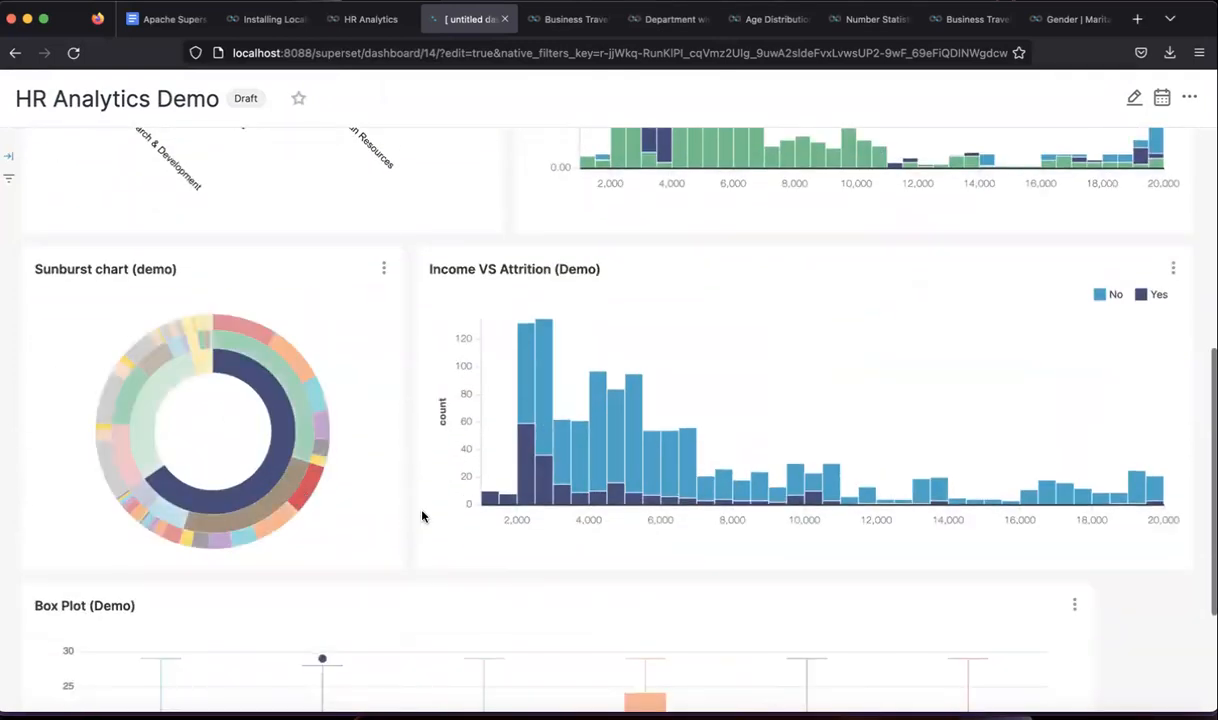
{"action": "scroll", "coordinate": [652, 463], "scroll_direction": "down", "scroll_amount": 3}
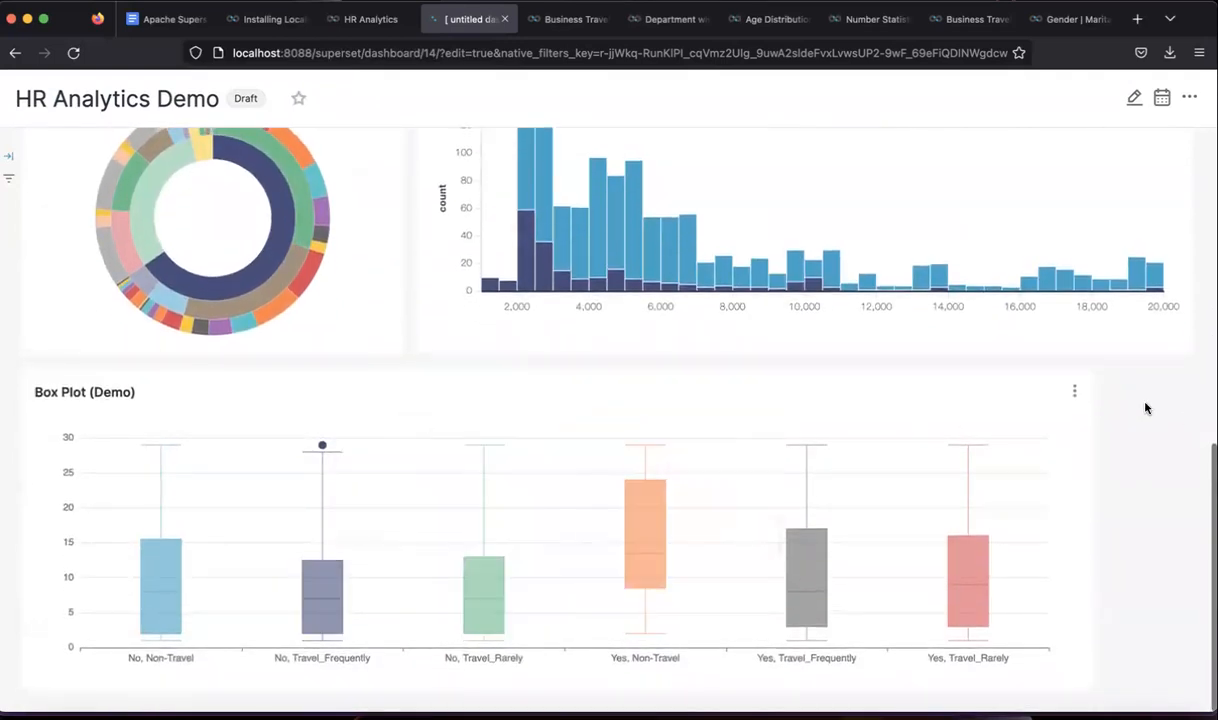
{"action": "scroll", "coordinate": [1146, 408], "scroll_direction": "up", "scroll_amount": 10}
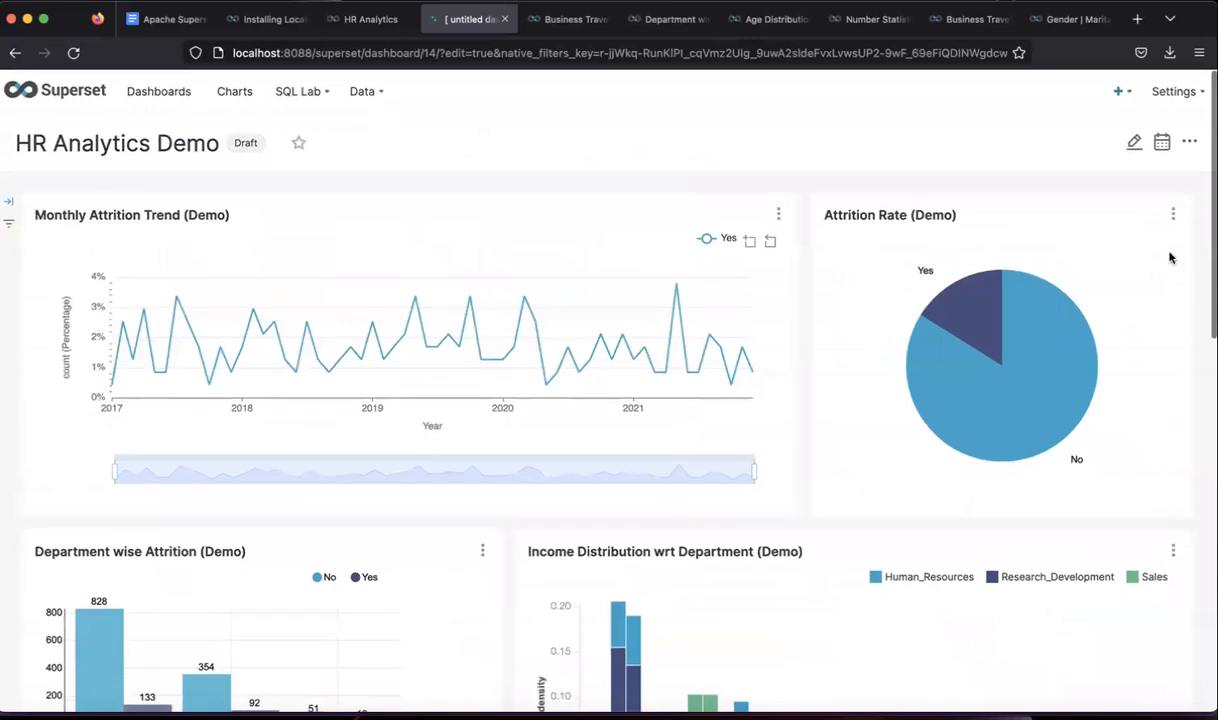
- Return to edit mode, add a Tabs container at the top, and delete its tab
{"action": "left_click", "coordinate": [1134, 143]}
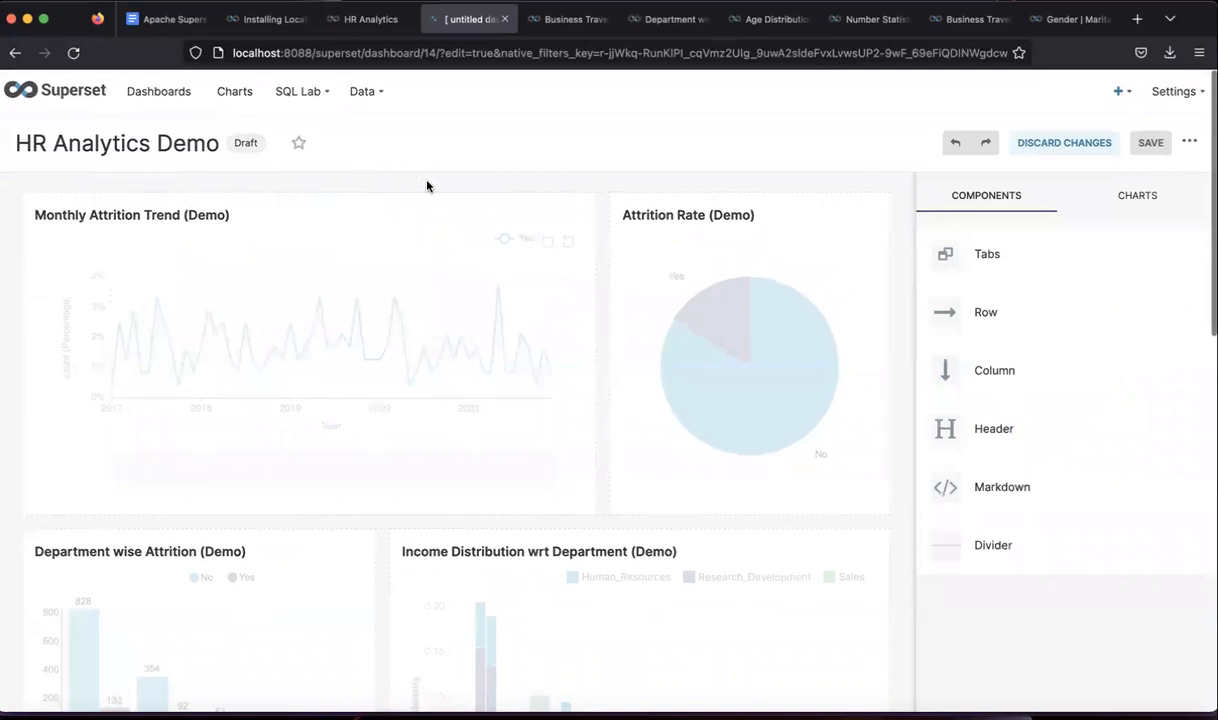
{"action": "left_click_drag", "start_coordinate": [1011, 262], "coordinate": [498, 182]}
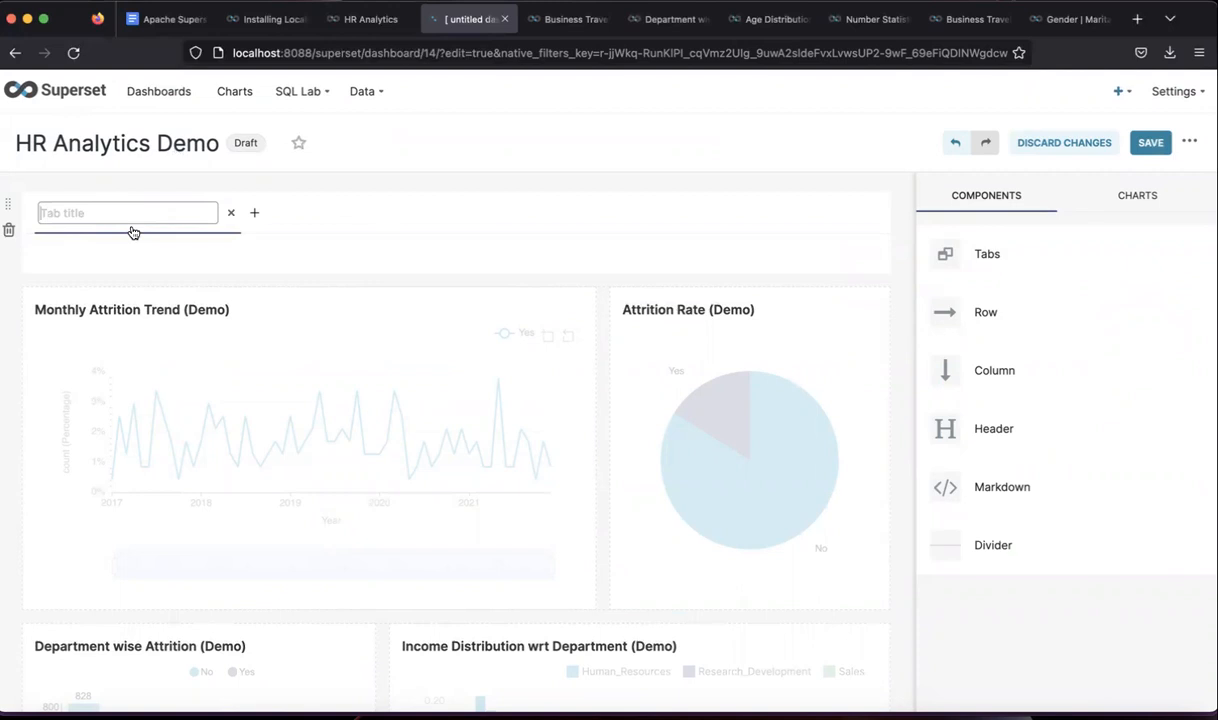
{"action": "left_click", "coordinate": [233, 216]}
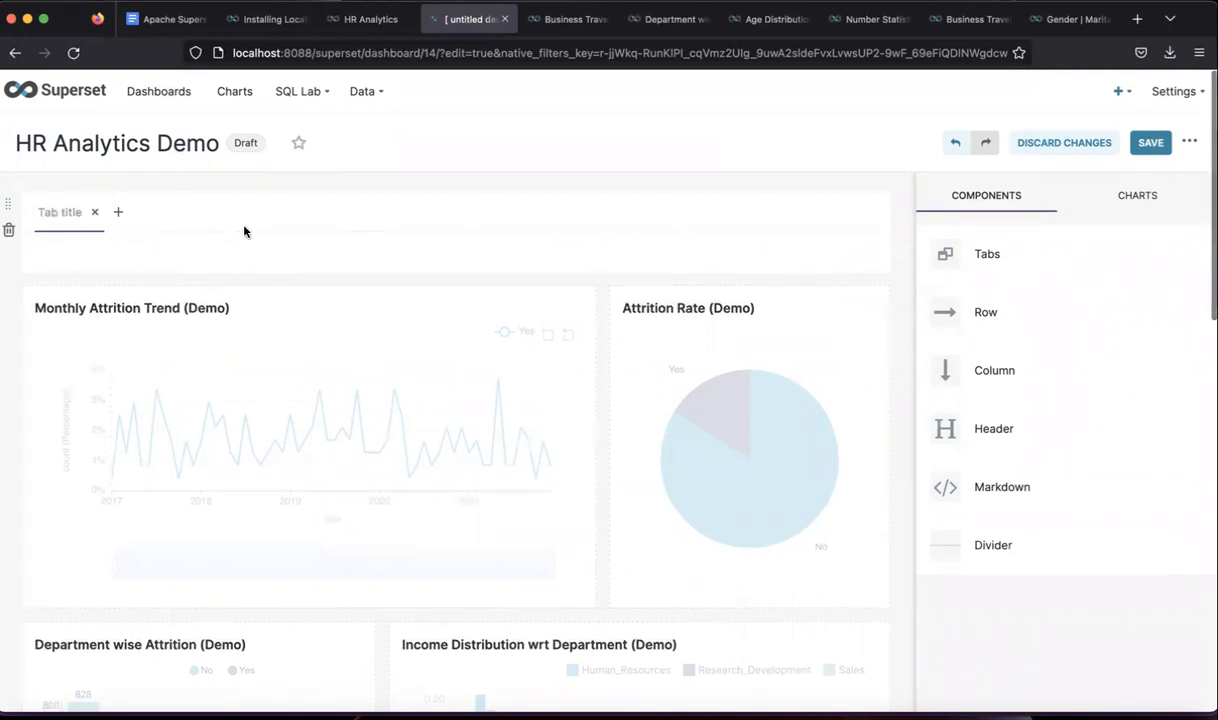
{"action": "left_click", "coordinate": [95, 215]}
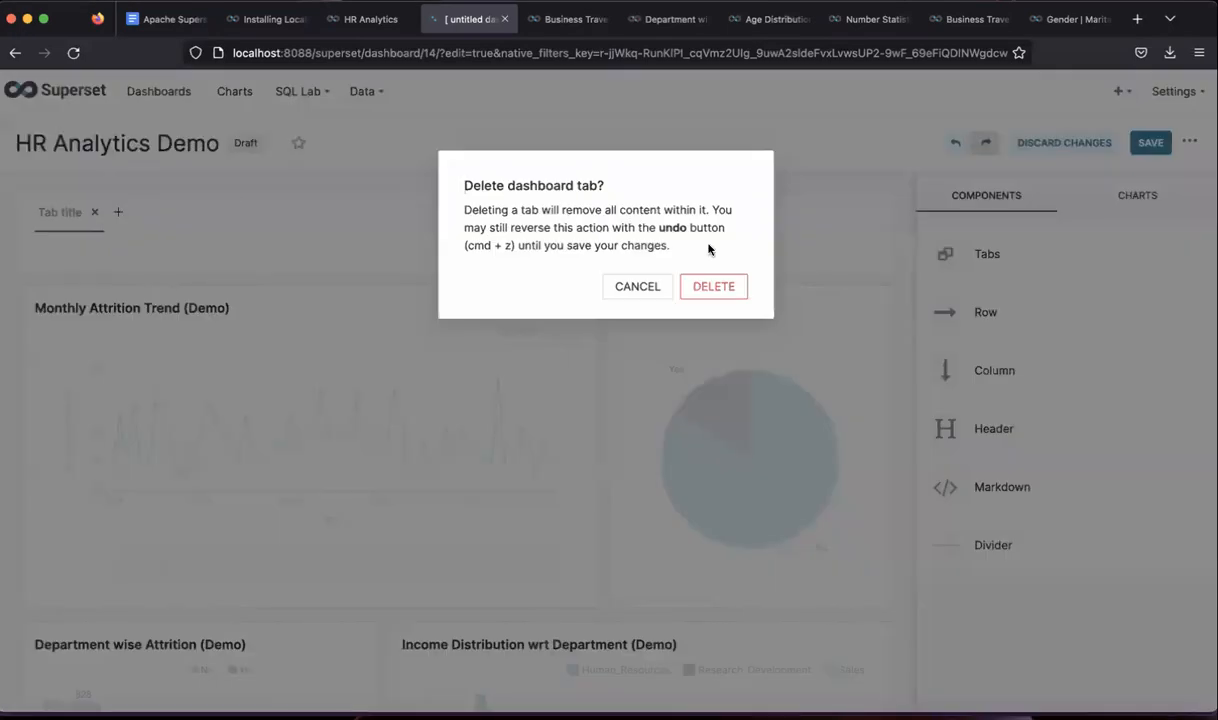
{"action": "left_click", "coordinate": [712, 287]}
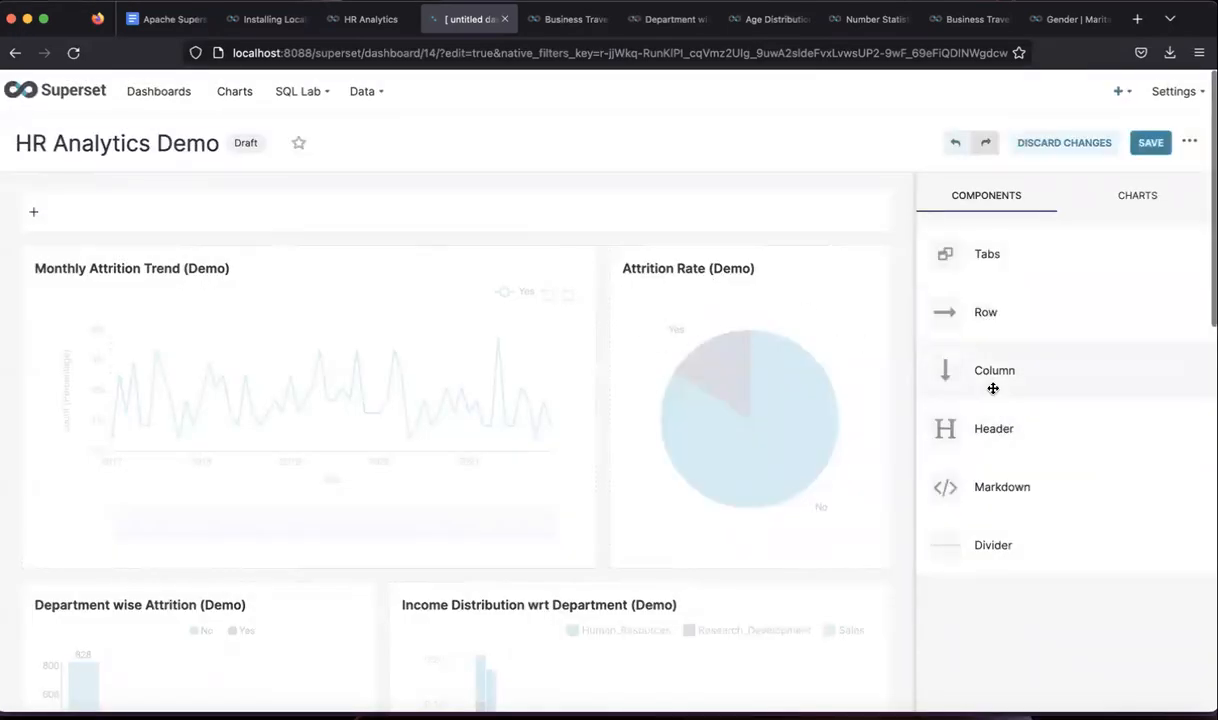
- Add a full-width 'Bar Charts' header above the Department and Income Distribution row
{"action": "scroll", "coordinate": [993, 388], "scroll_direction": "down", "scroll_amount": 1}
{"action": "left_click_drag", "start_coordinate": [996, 388], "coordinate": [802, 368]}
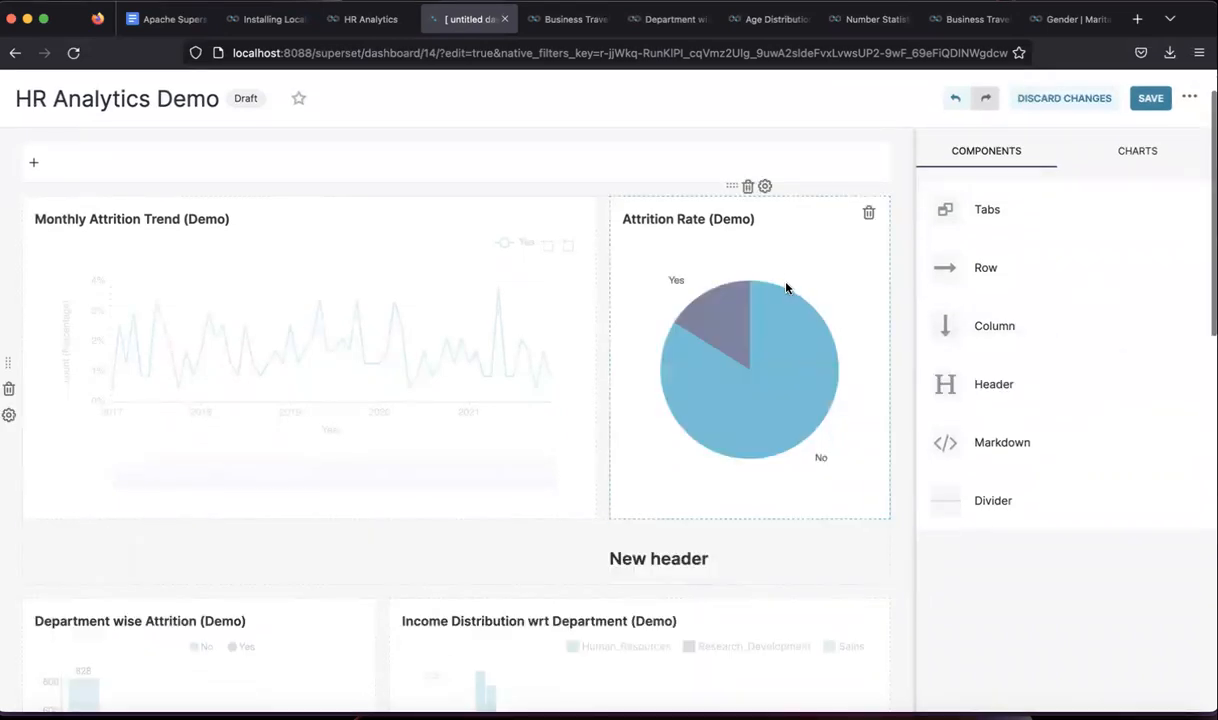
{"action": "left_click", "coordinate": [659, 559]}
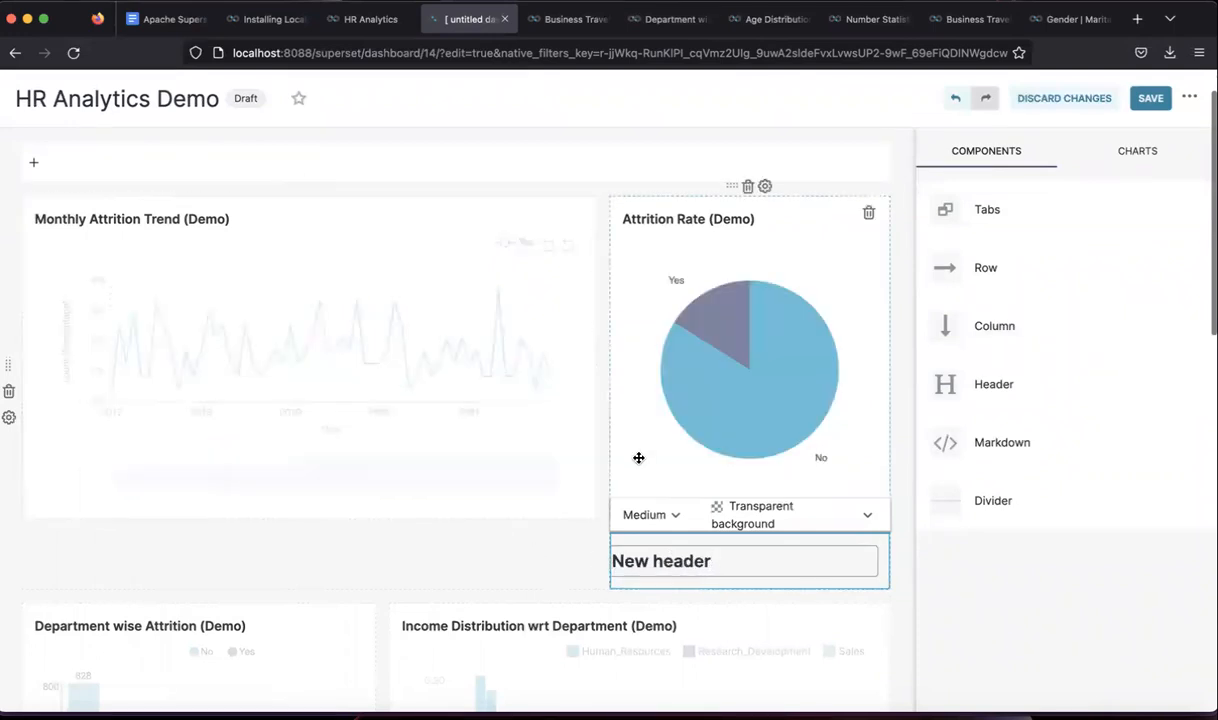
{"action": "key", "text": "BackSpace"}
{"action": "key", "text": "BackSpace"}
{"action": "key", "text": "BackSpace"}
{"action": "key", "text": "BackSpace"}
{"action": "key", "text": "BackSpace"}
{"action": "key", "text": "BackSpace"}
{"action": "key", "text": "BackSpace"}
{"action": "key", "text": "BackSpace"}
{"action": "key", "text": "BackSpace"}
{"action": "key", "text": "BackSpace"}
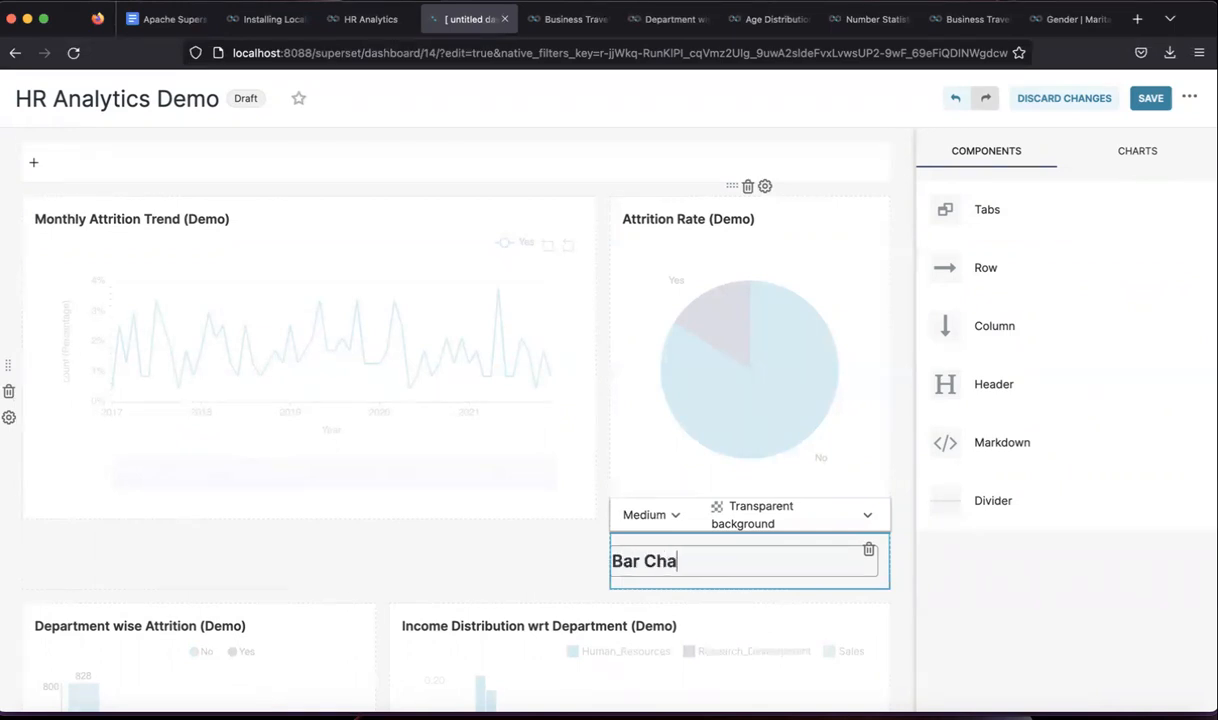
{"action": "key", "text": "Return"}
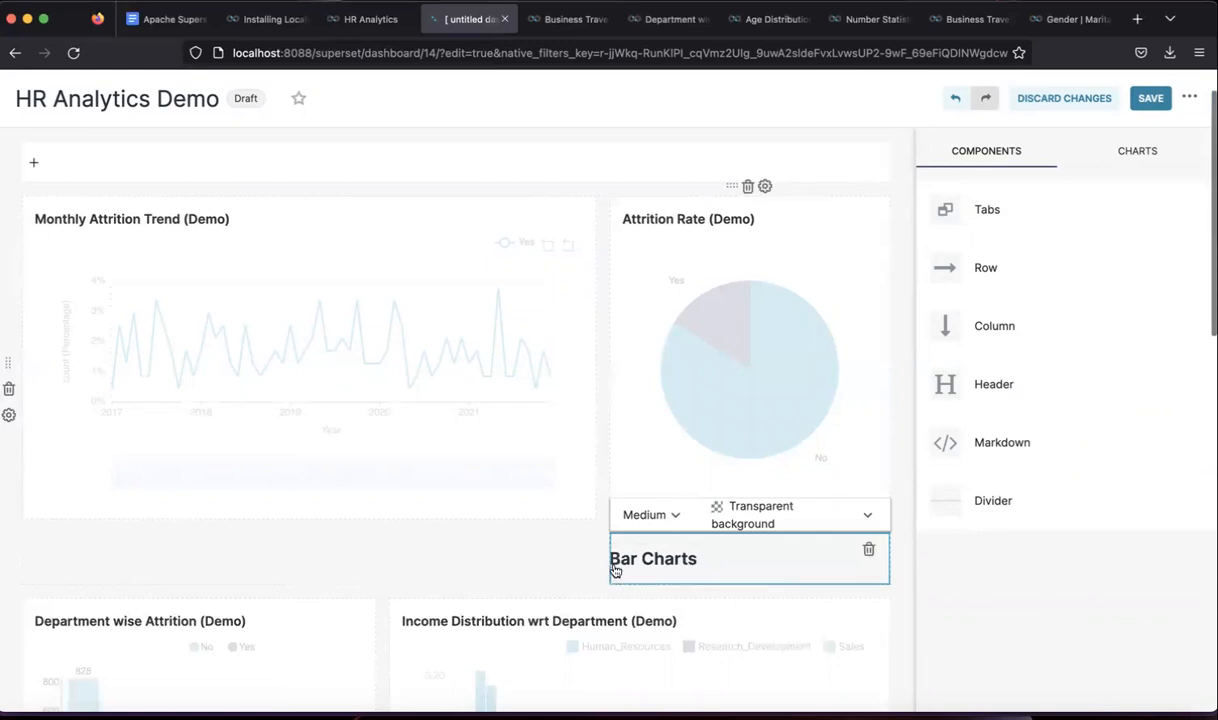
{"action": "left_click", "coordinate": [568, 563]}
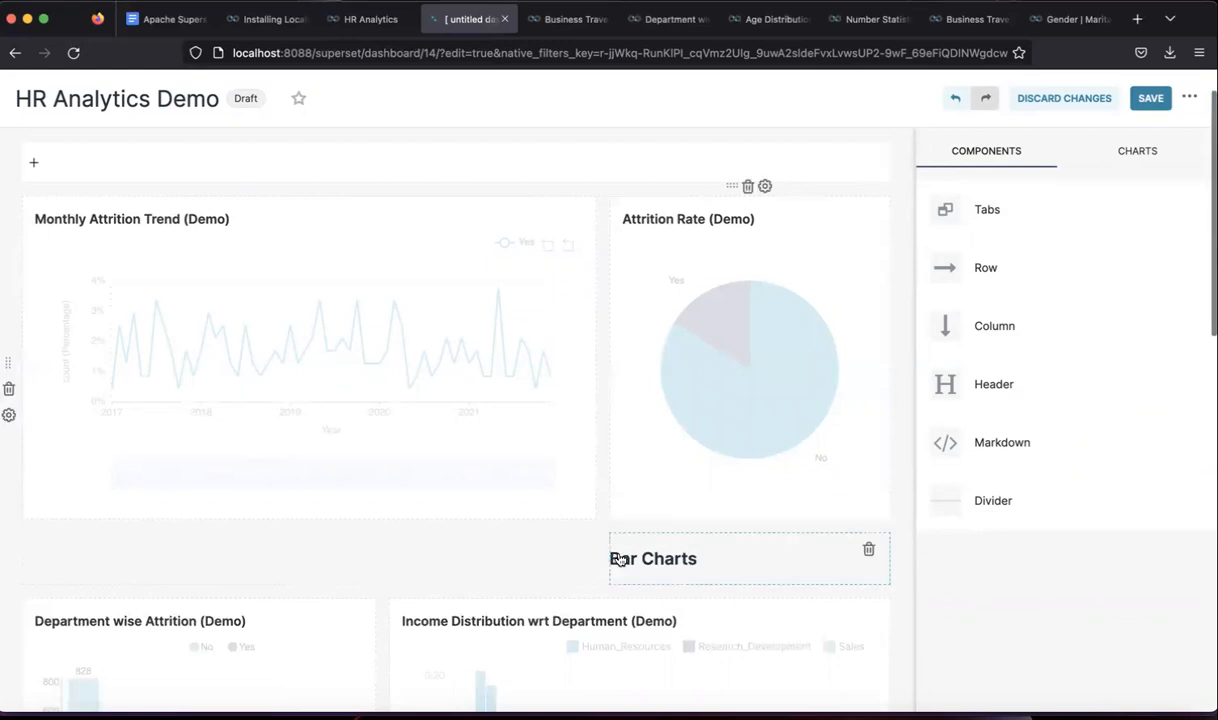
{"action": "left_click_drag", "start_coordinate": [609, 542], "coordinate": [283, 550]}
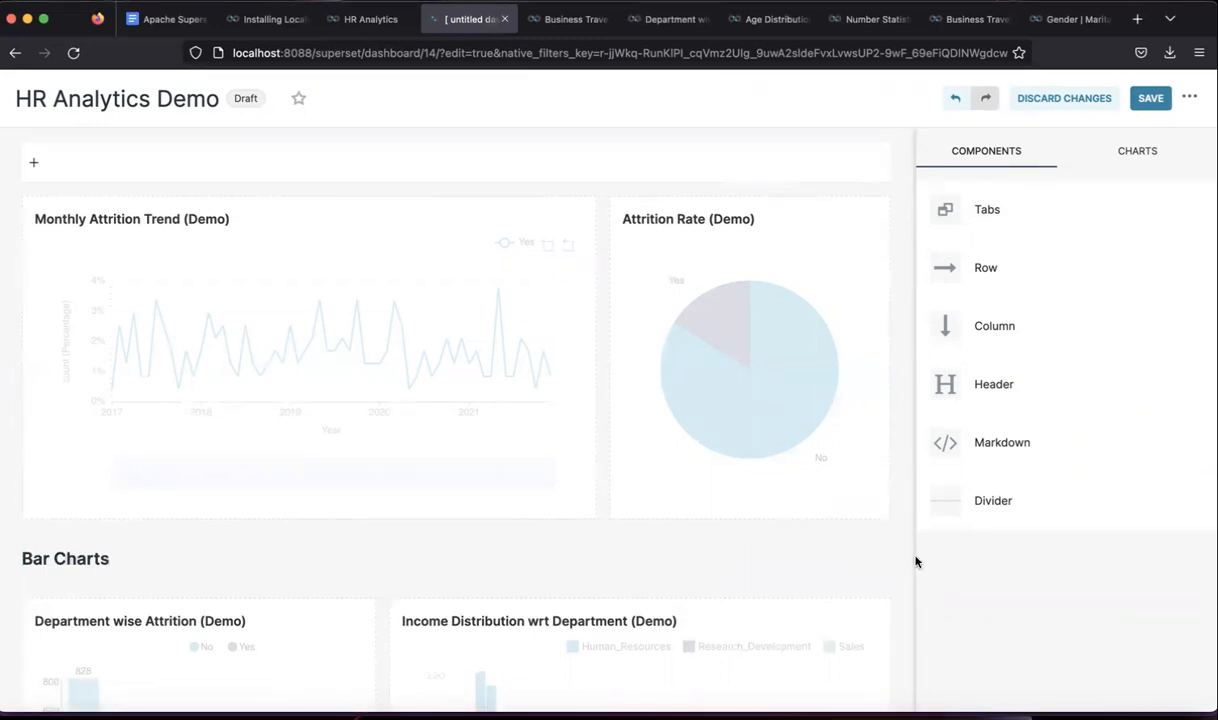
- Try placing a Column beside the Attrition Rate (Demo) chart
{"action": "scroll", "coordinate": [780, 573], "scroll_direction": "down", "scroll_amount": 3}
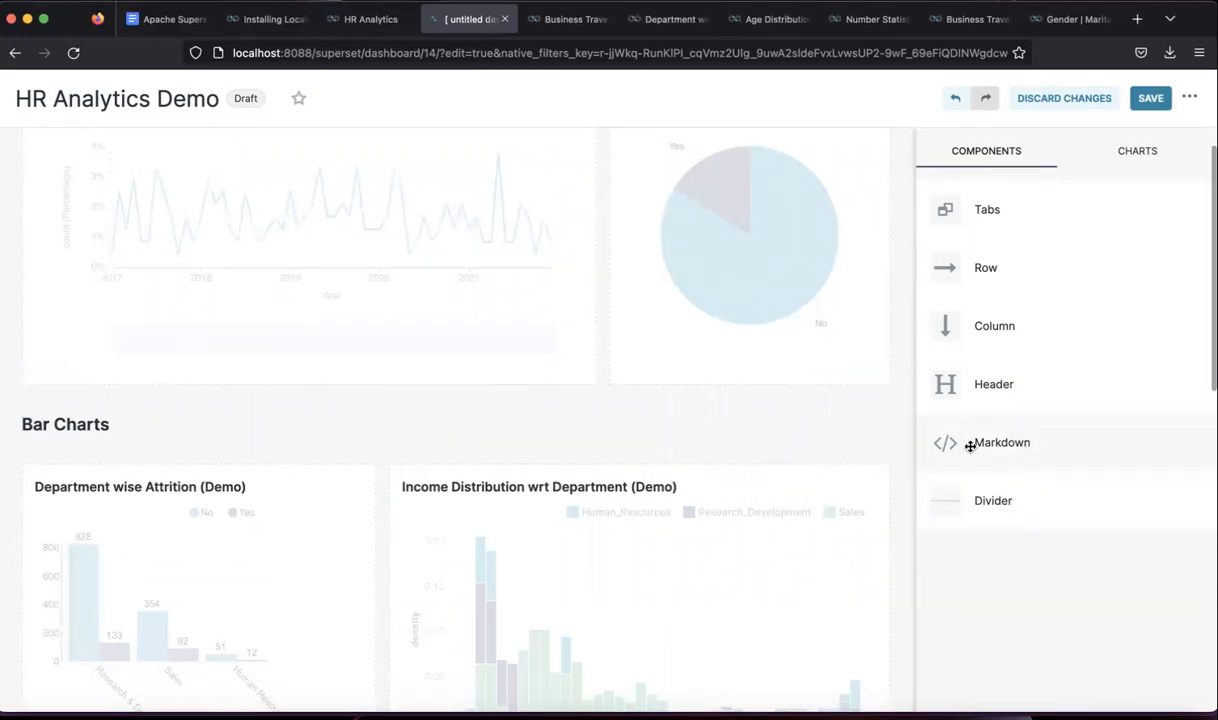
{"action": "scroll", "coordinate": [837, 552], "scroll_direction": "down", "scroll_amount": 6}
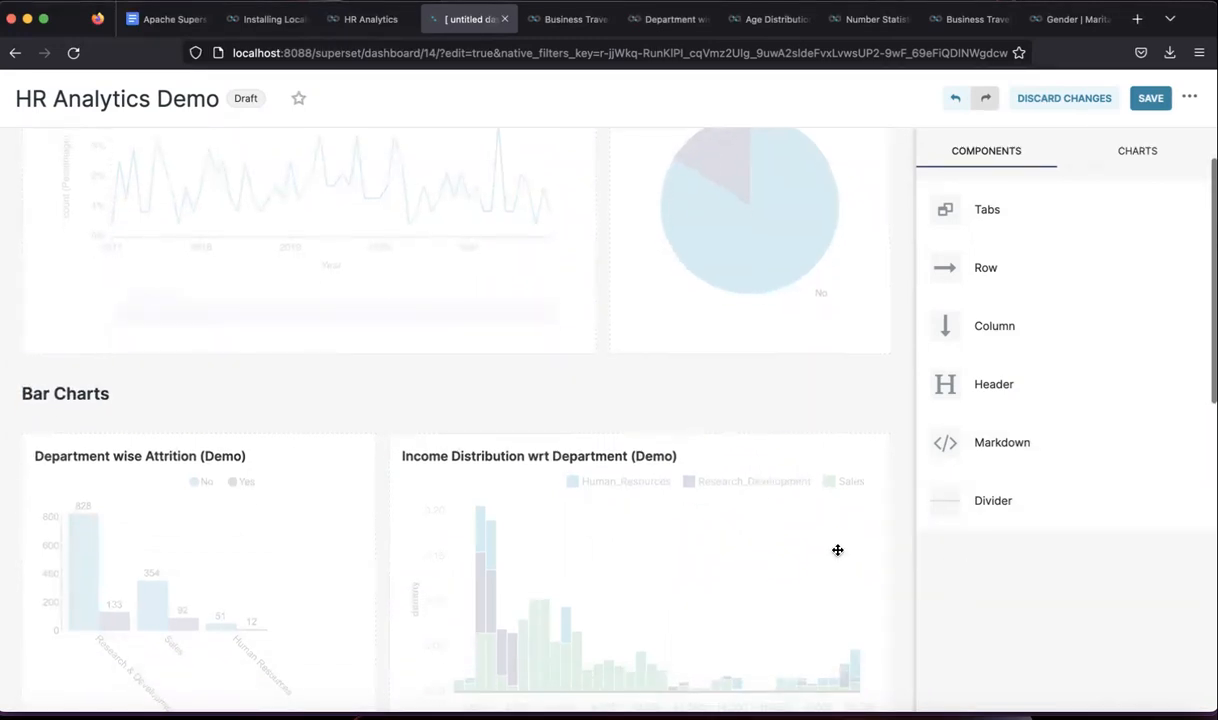
{"action": "scroll", "coordinate": [796, 536], "scroll_direction": "up", "scroll_amount": 10}
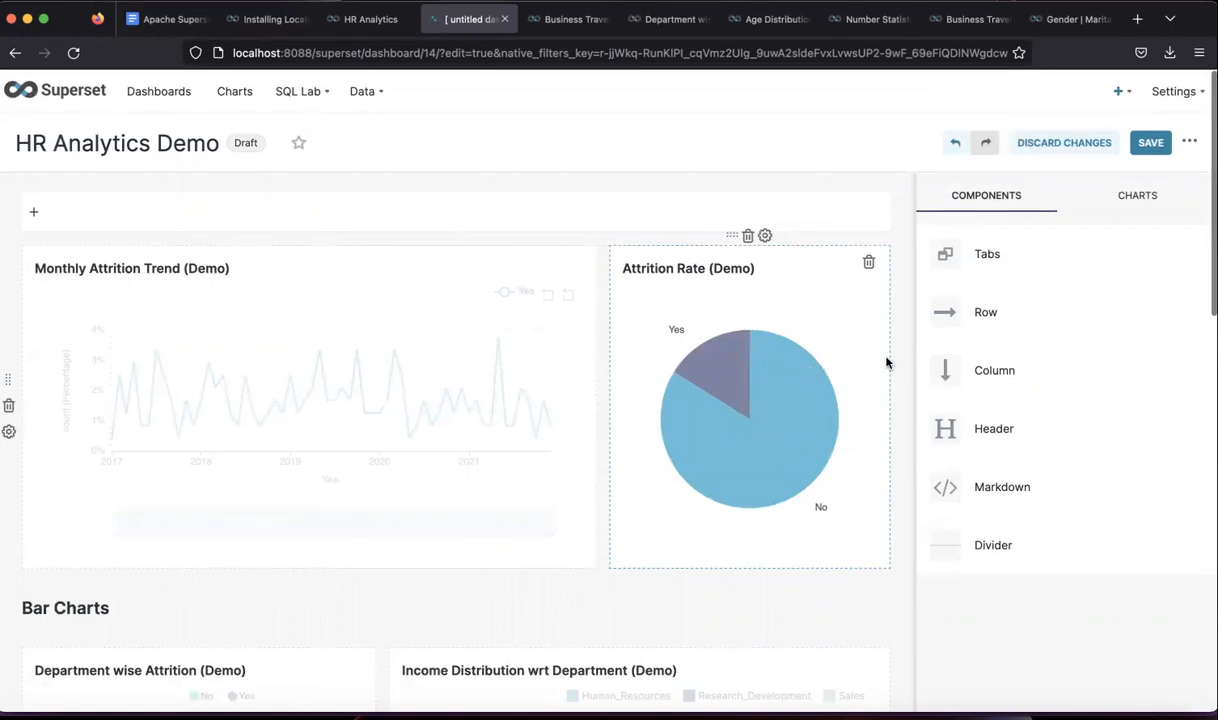
{"action": "left_click_drag", "start_coordinate": [864, 266], "coordinate": [954, 372]}
{"action": "left_click_drag", "start_coordinate": [887, 354], "coordinate": [881, 351]}
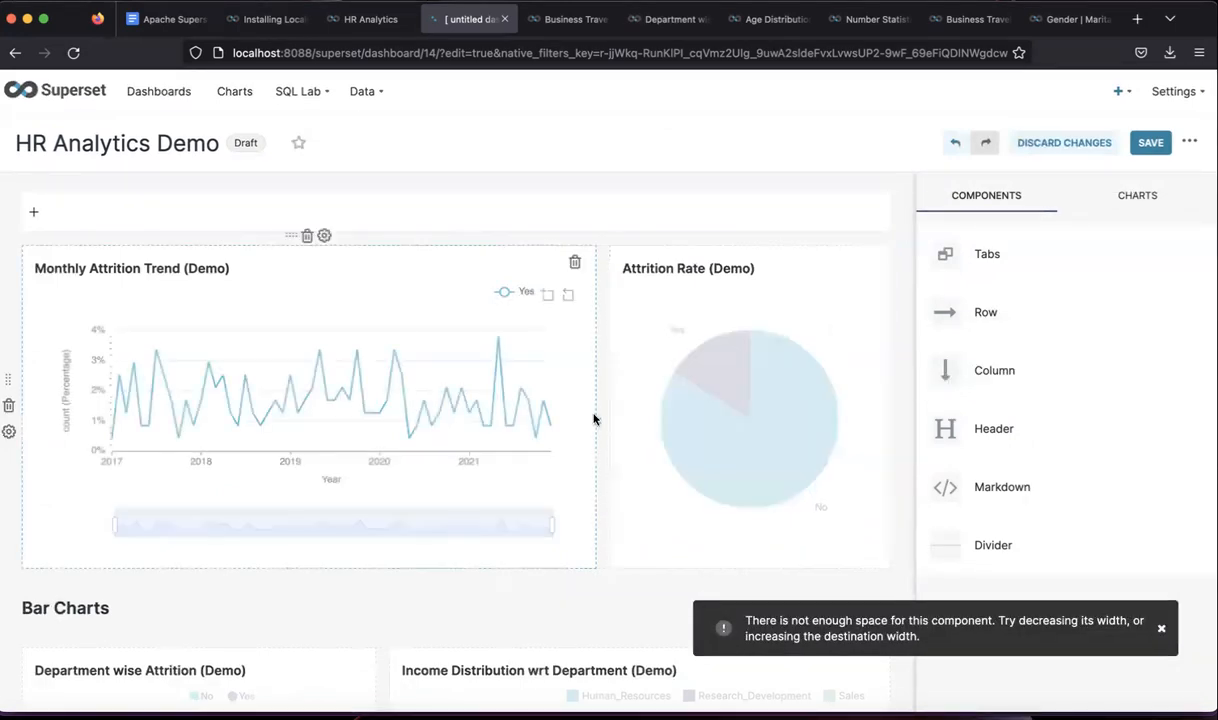
- Narrow Box Plot (Demo) to about half the bottom row's width
{"action": "scroll", "coordinate": [596, 410], "scroll_direction": "down", "scroll_amount": 1}
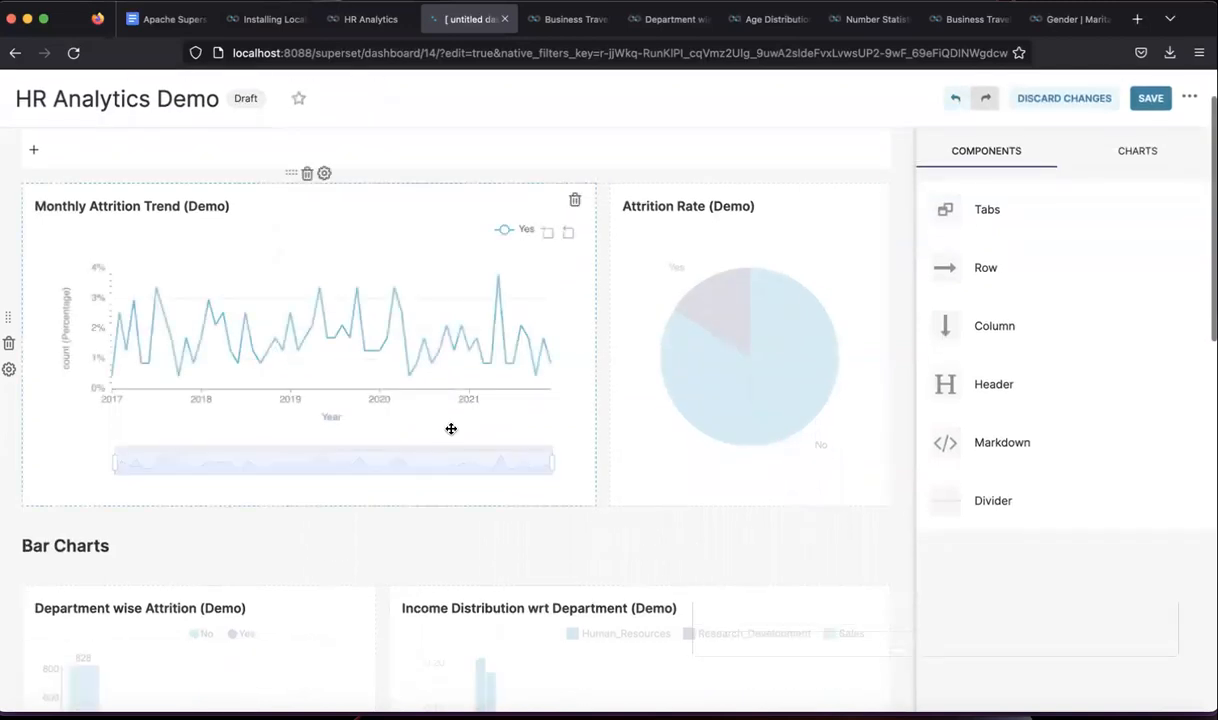
{"action": "scroll", "coordinate": [451, 427], "scroll_direction": "down", "scroll_amount": 4}
{"action": "scroll", "coordinate": [451, 428], "scroll_direction": "down", "scroll_amount": 10}
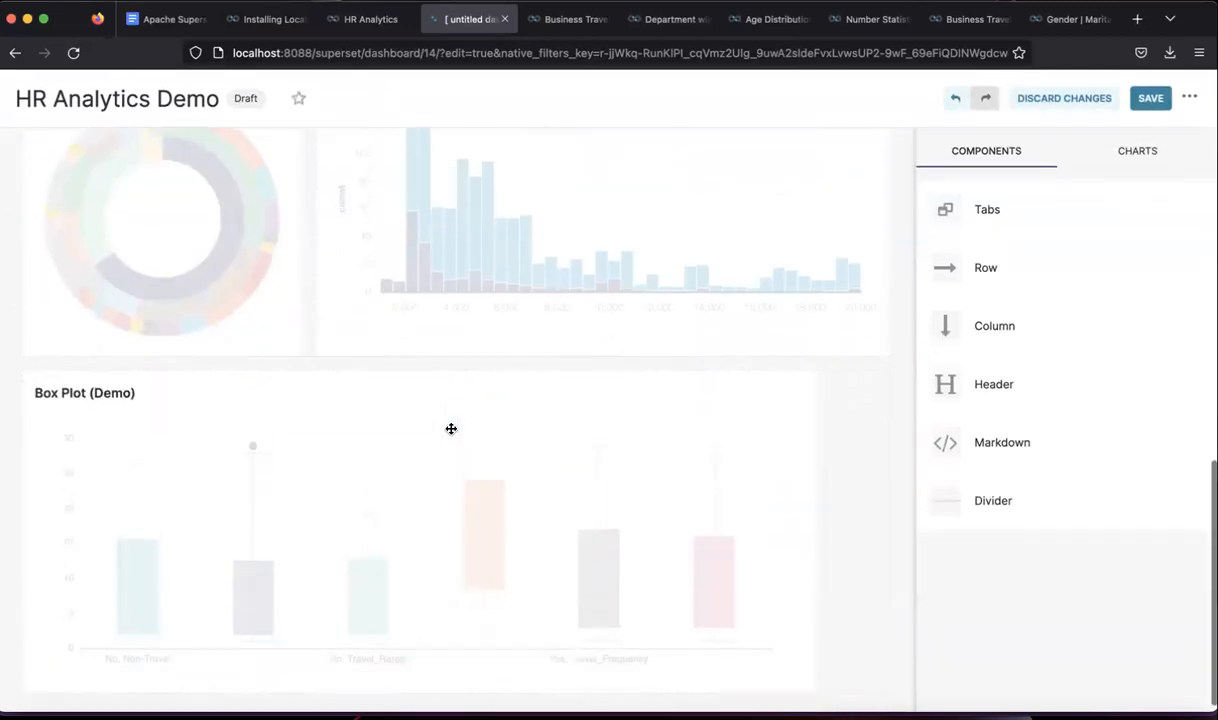
{"action": "left_click_drag", "start_coordinate": [816, 455], "coordinate": [524, 494]}
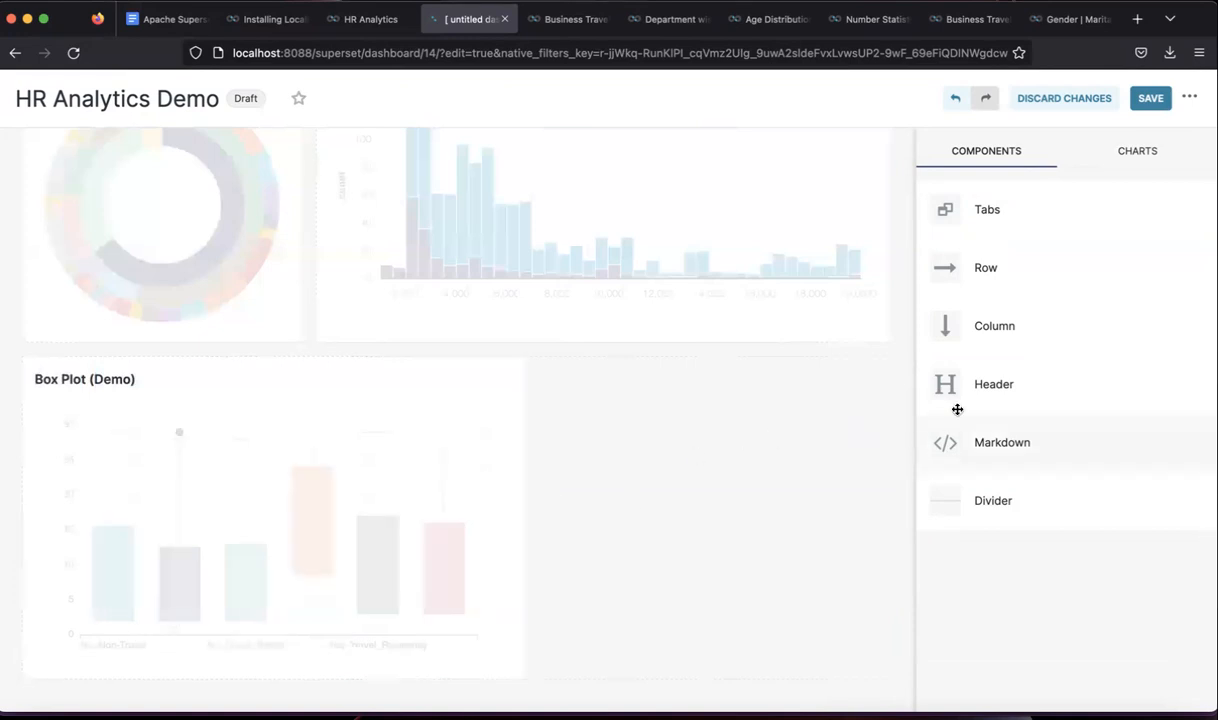
- Place a new column with a Markdown component beside the Box Plot and open its source
{"action": "left_click_drag", "start_coordinate": [1003, 348], "coordinate": [620, 418]}
{"action": "left_click_drag", "start_coordinate": [995, 442], "coordinate": [676, 396]}
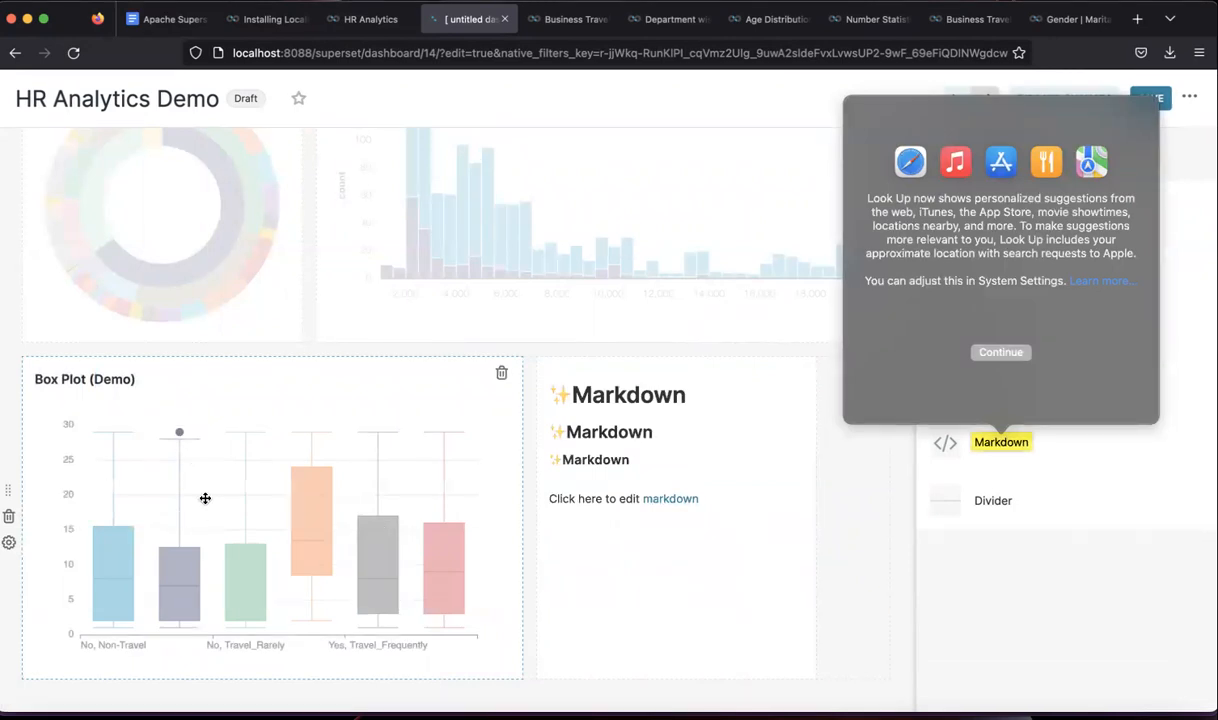
{"action": "scroll", "coordinate": [242, 501], "scroll_direction": "down", "scroll_amount": 1}
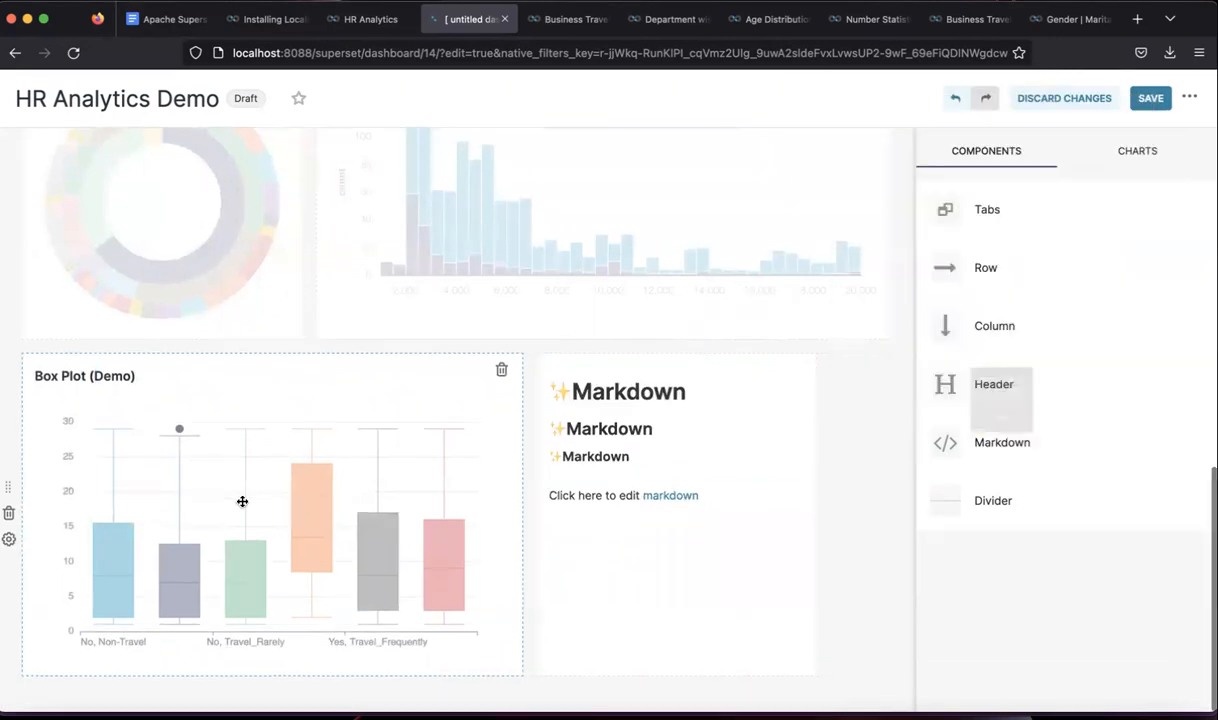
{"action": "left_click", "coordinate": [626, 455]}
- Delete the extra placeholder headings and retitle the note 'Inference from the Box Plot'
{"action": "left_click_drag", "start_coordinate": [621, 390], "coordinate": [538, 375]}
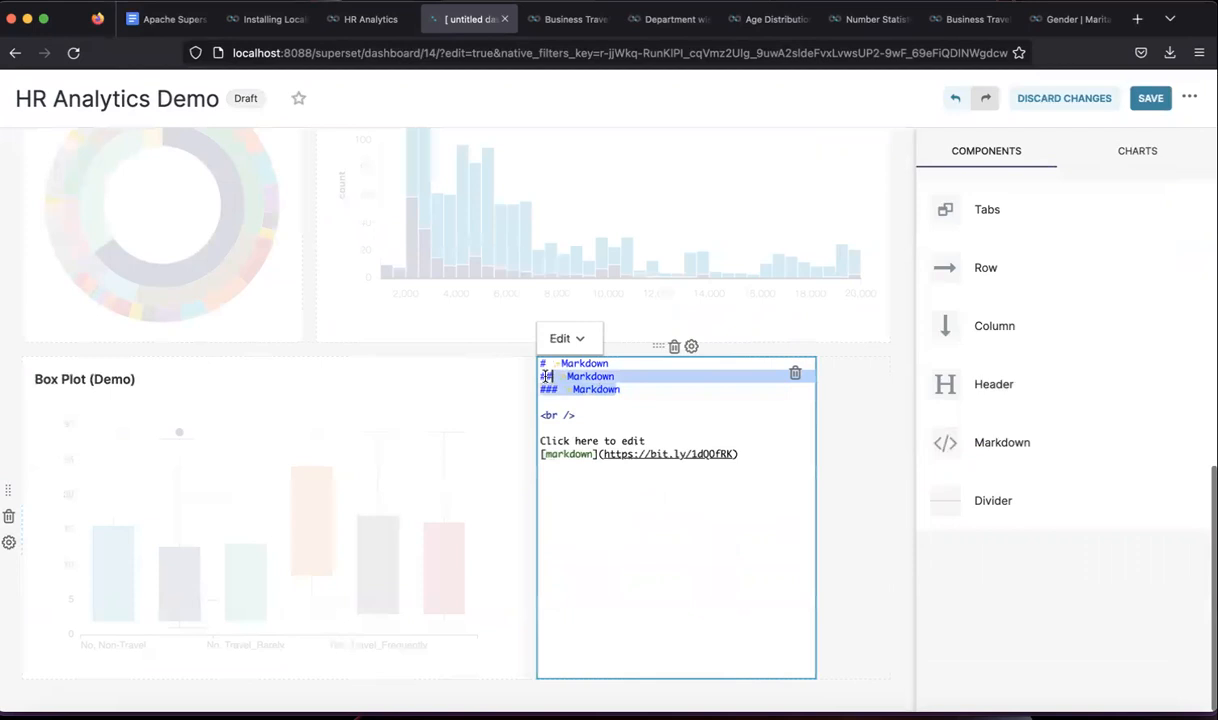
{"action": "key", "text": "BackSpace"}
{"action": "key", "text": "BackSpace"}
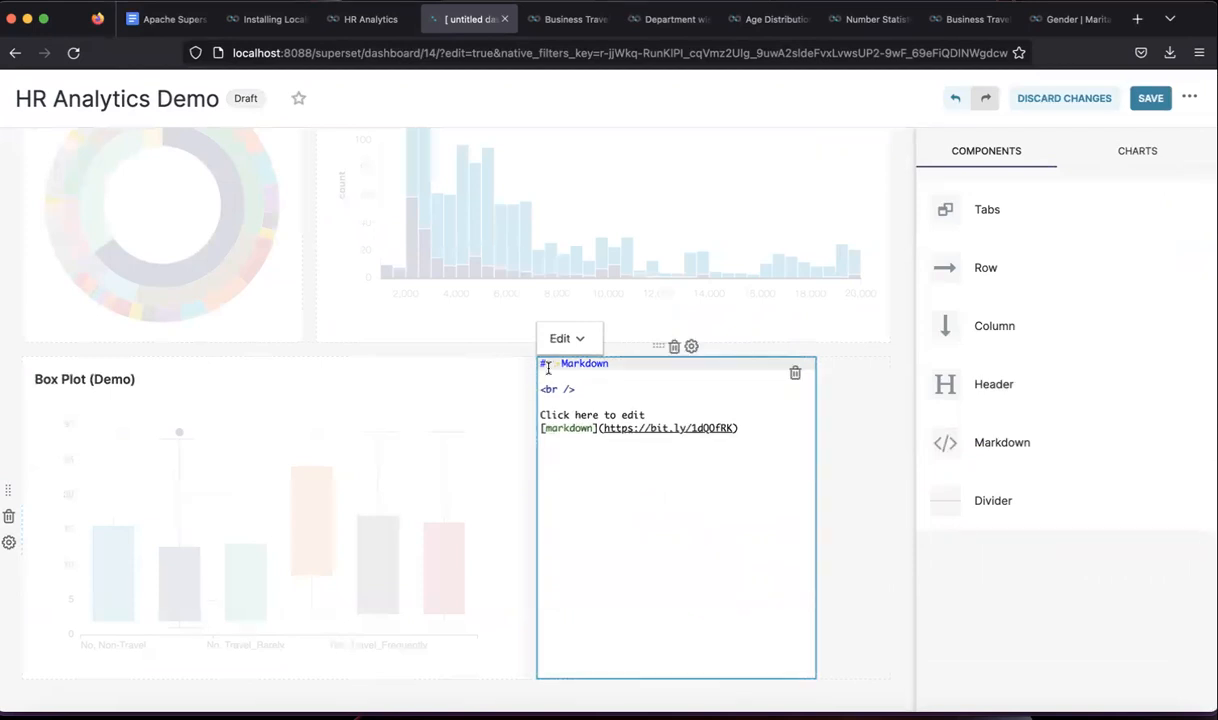
{"action": "double_click", "coordinate": [580, 366]}
{"action": "key", "text": "BackSpace"}
{"action": "type", "text": "Inference from the Box Plot"}
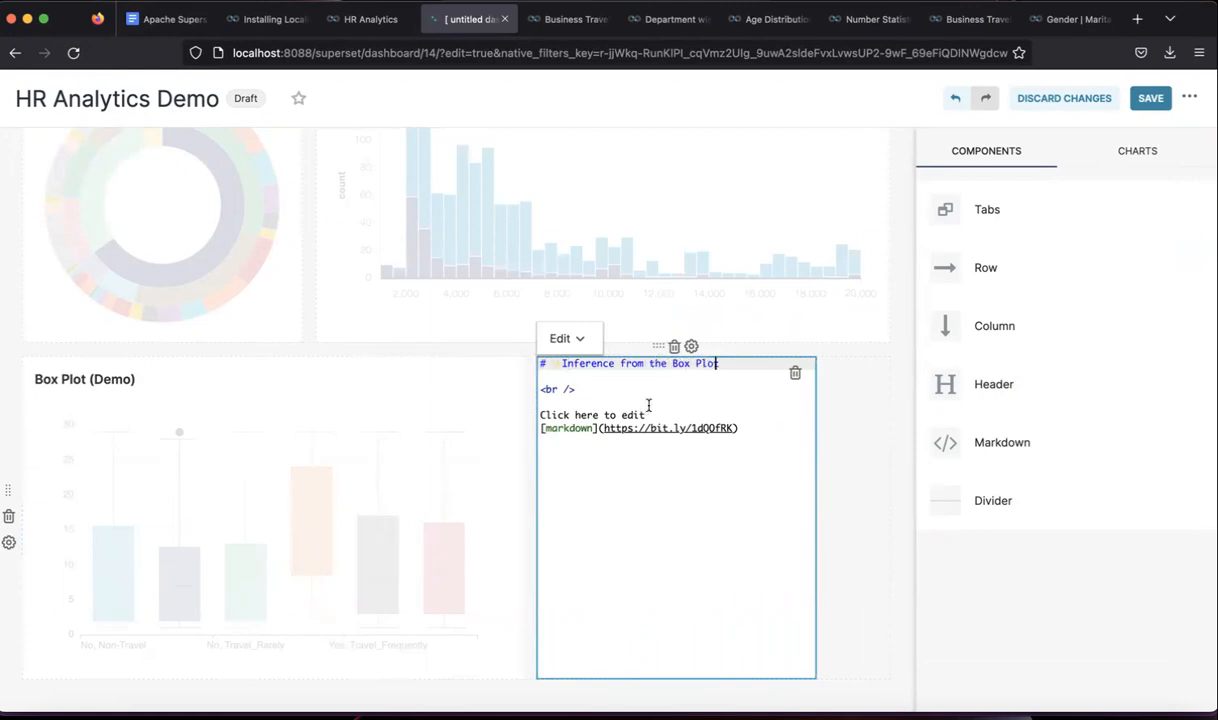
- Replace the placeholder text with a sentence on statistical differences between attrition groups and departments
{"action": "left_click", "coordinate": [582, 391]}
{"action": "left_click_drag", "start_coordinate": [650, 415], "coordinate": [527, 413]}
{"action": "key", "text": "BackSpace"}
{"action": "key", "text": "Delete"}
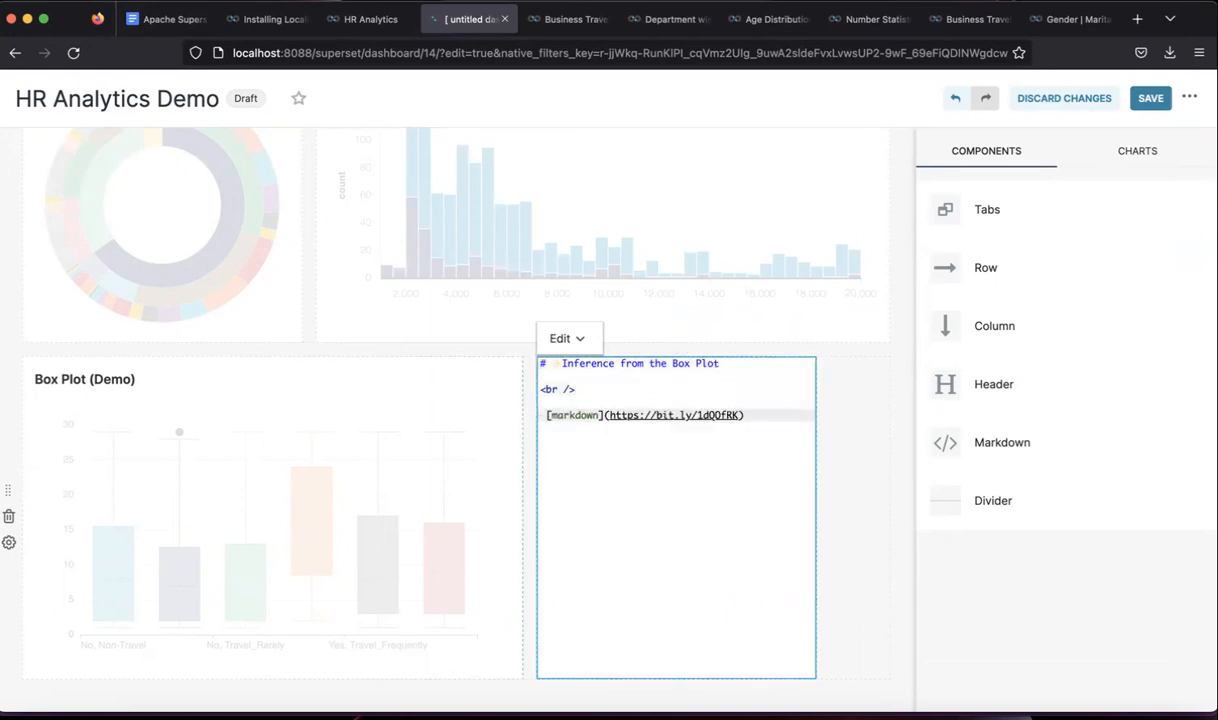
{"action": "key", "text": "Return"}
{"action": "key", "text": "Return"}
{"action": "key", "text": "Up"}
{"action": "key", "text": "Up"}
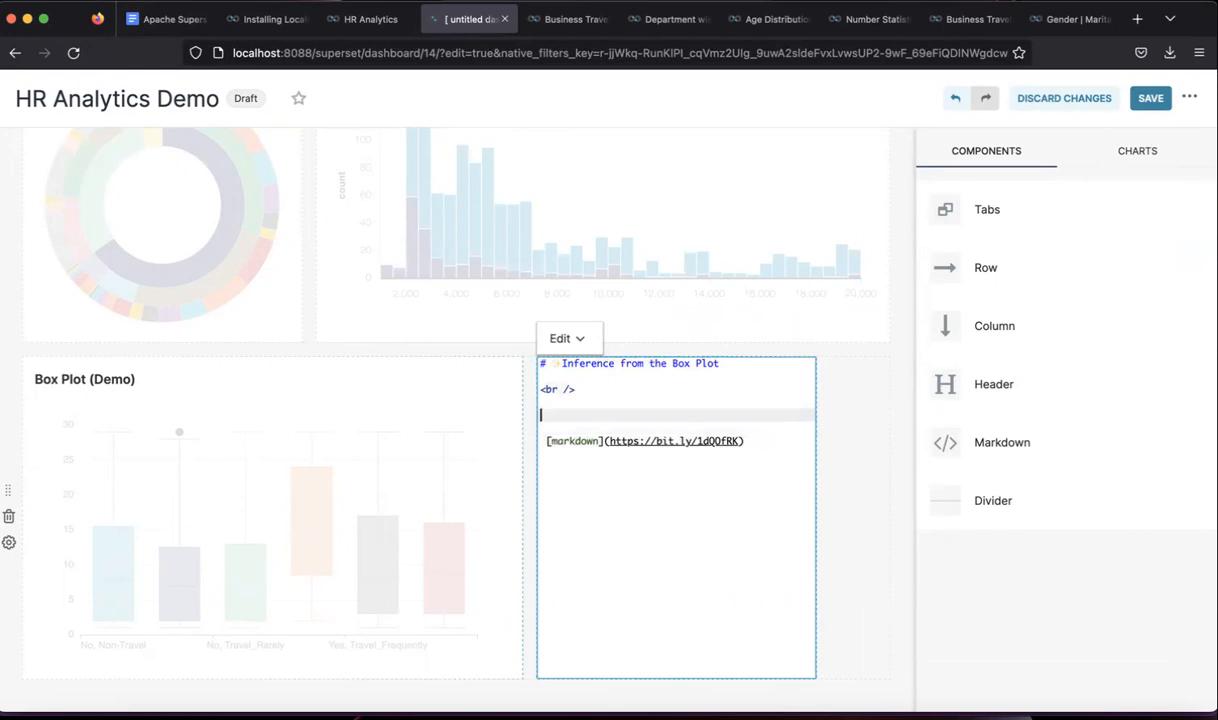
{"action": "type", "text": "This box plot clearly "}
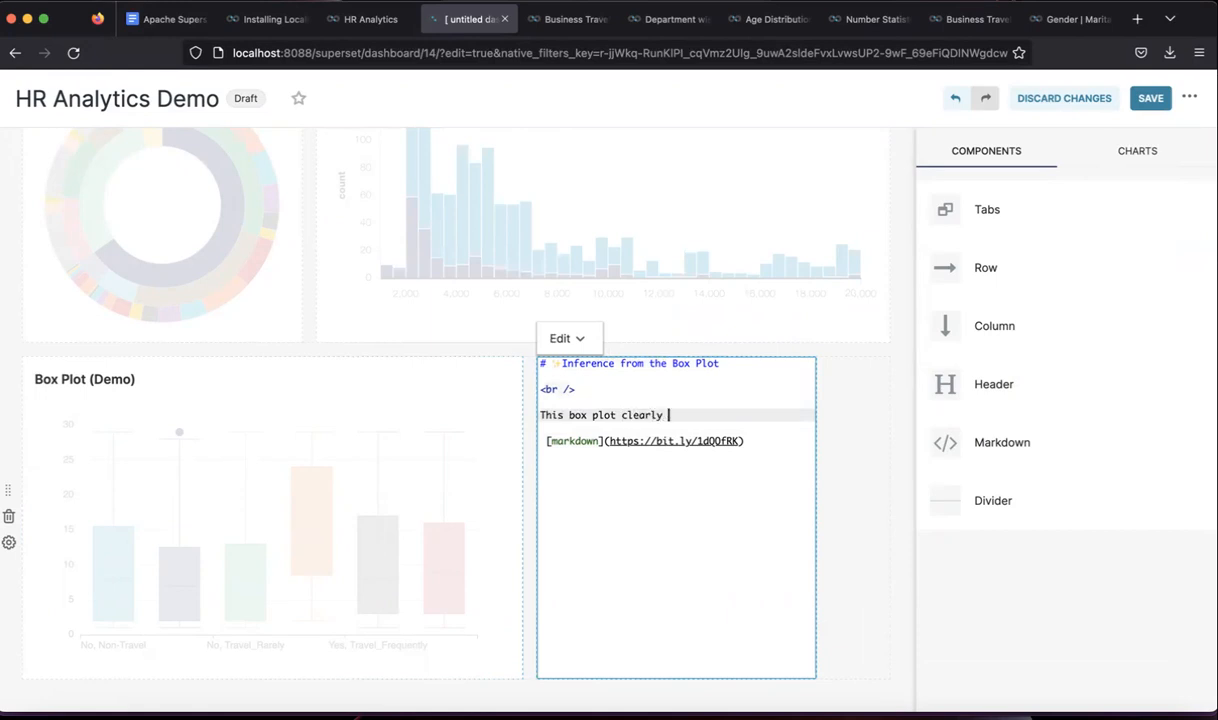
{"action": "type", "text": "indicate the differences"}
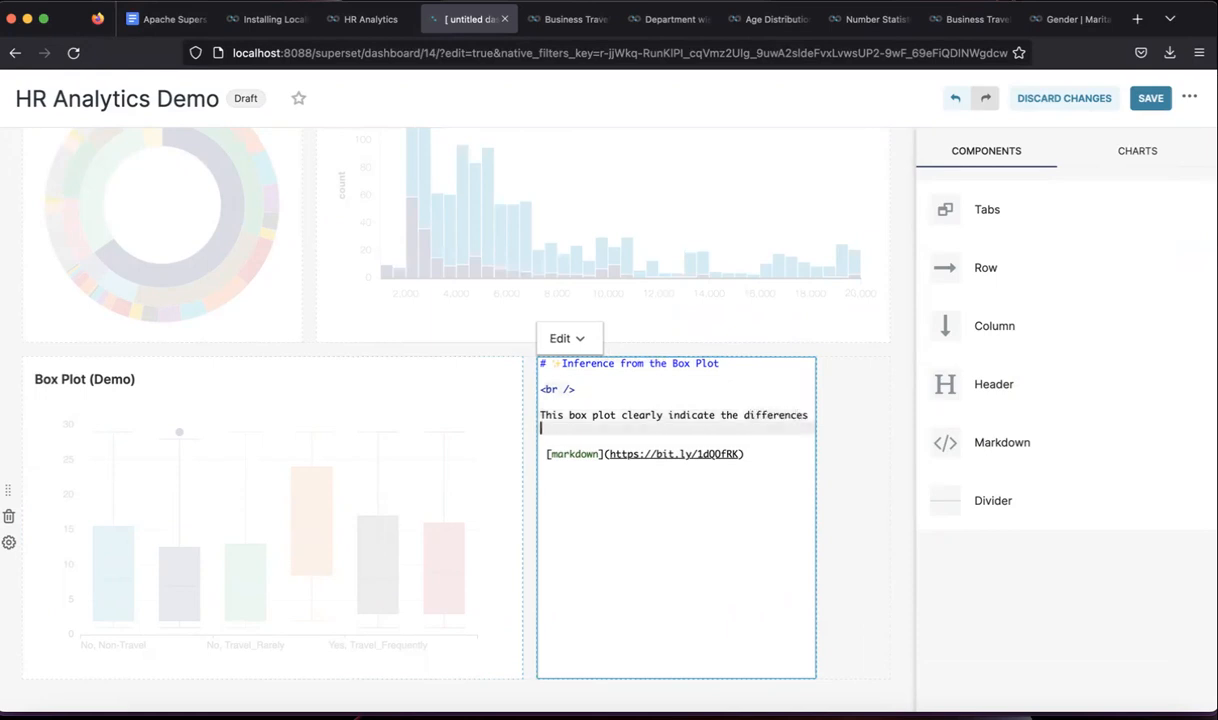
{"action": "type", "text": " among the statistical measurements between"}
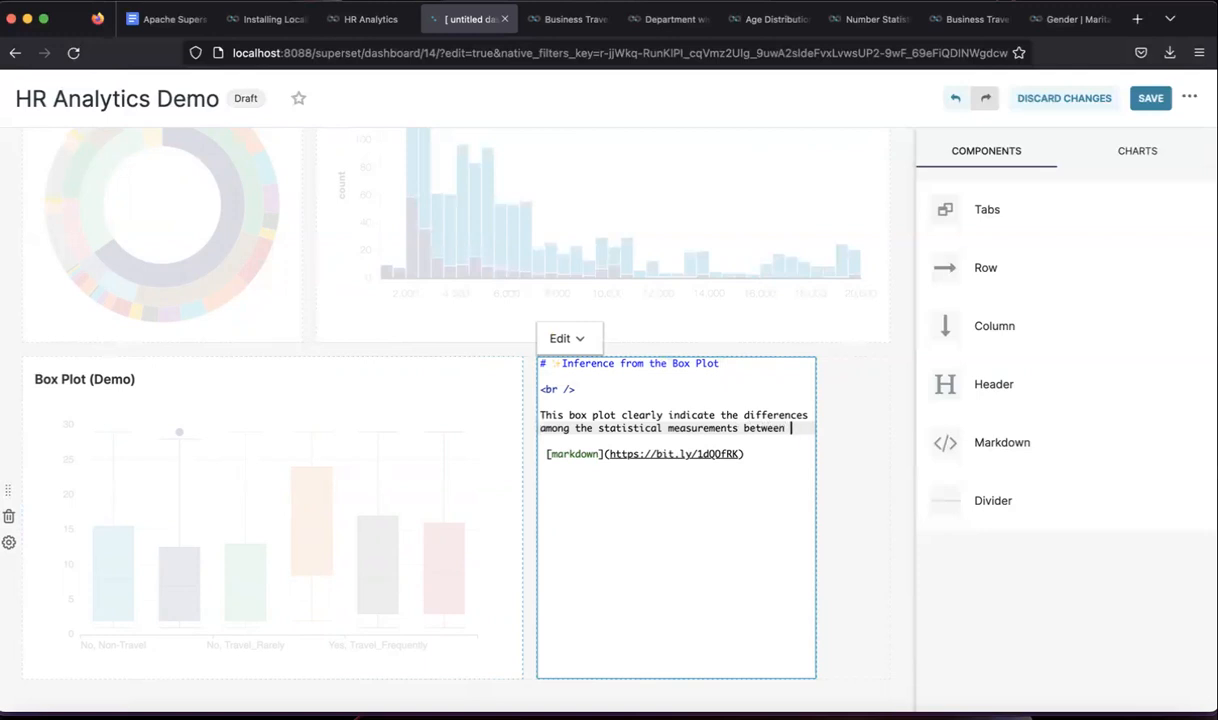
{"action": "type", "text": "attri"}
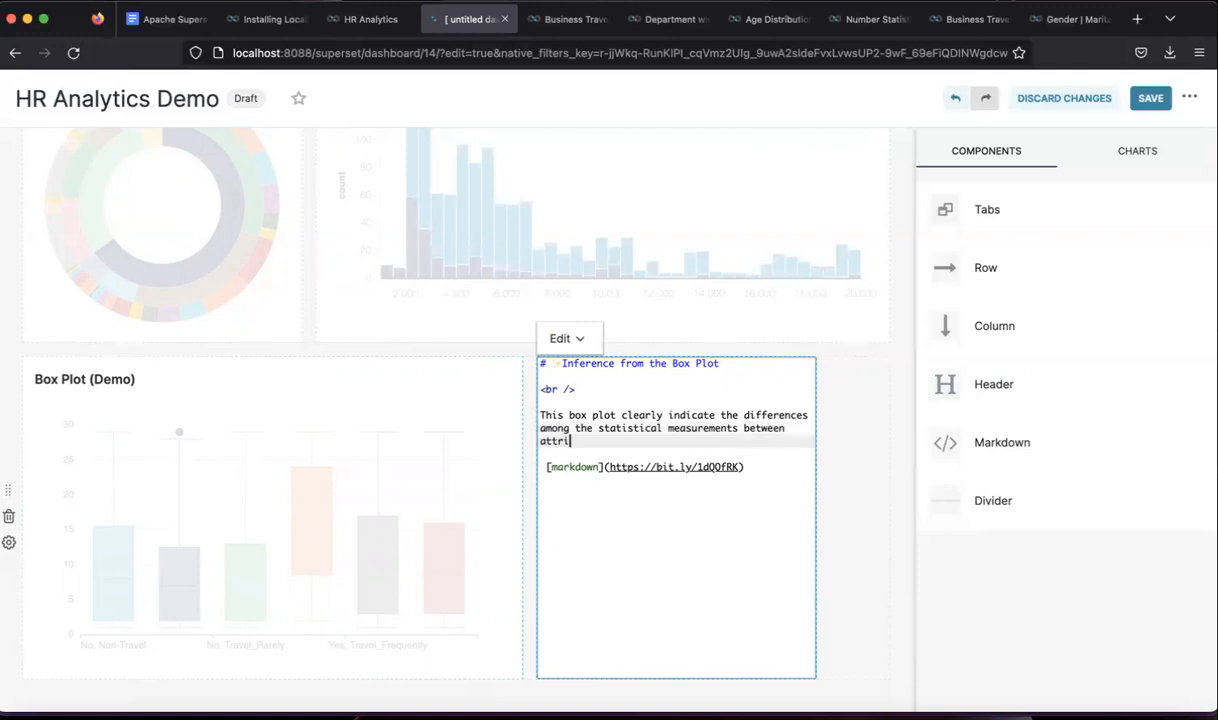
{"action": "type", "text": "tion groups and departments"}
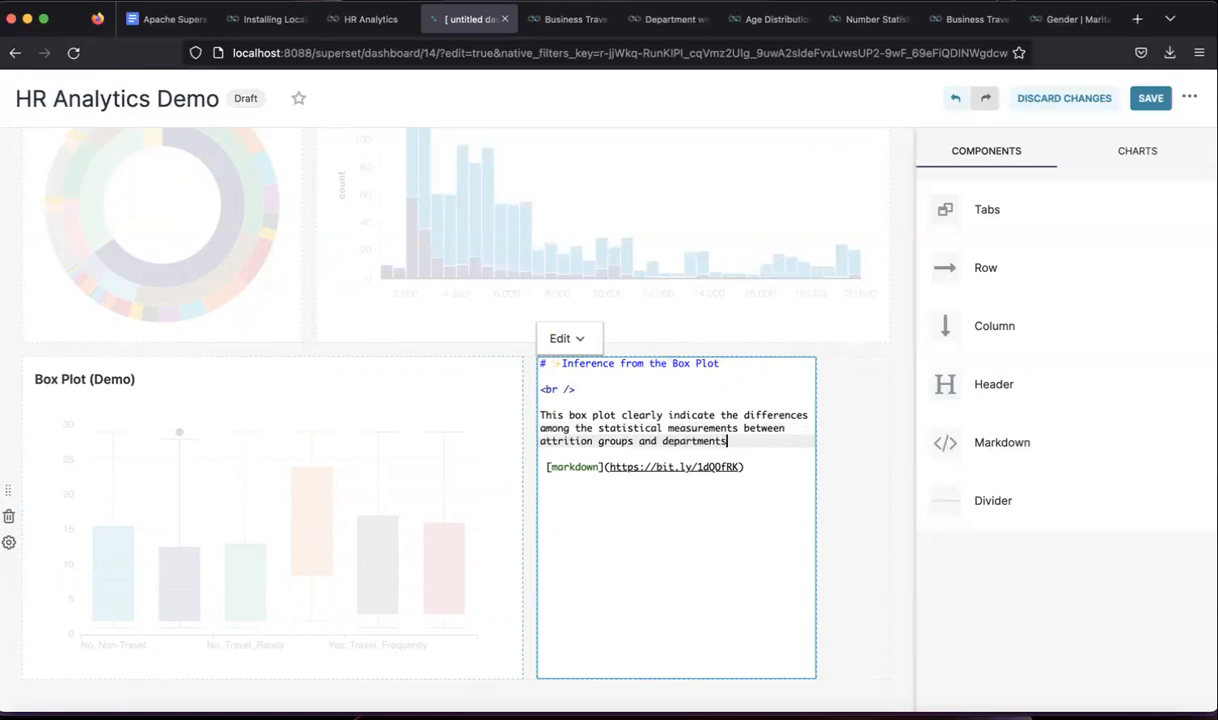
- Drop the word 'groups' from the sentence and preview the rendered note
{"action": "double_click", "coordinate": [619, 443]}
{"action": "key", "text": "BackSpace"}
{"action": "key", "text": "BackSpace"}
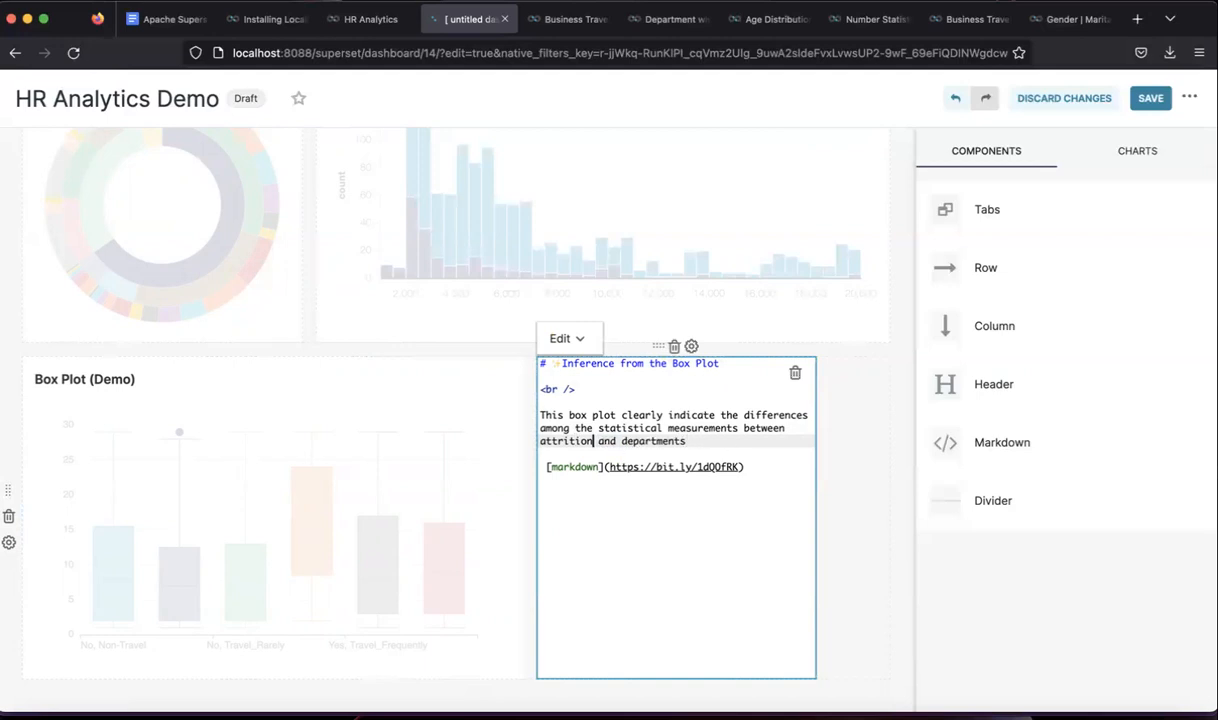
{"action": "key", "text": "Return"}
{"action": "key", "text": "BackSpace"}
{"action": "left_click", "coordinate": [860, 492]}
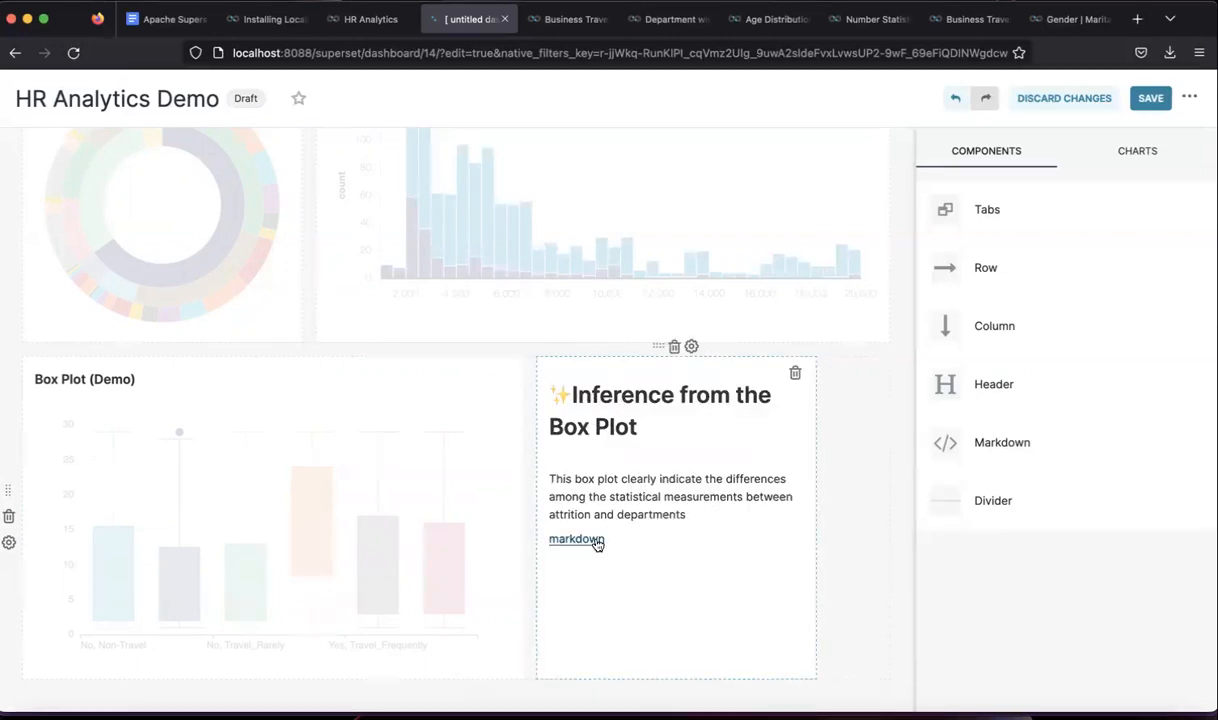
{"action": "left_click", "coordinate": [629, 500]}
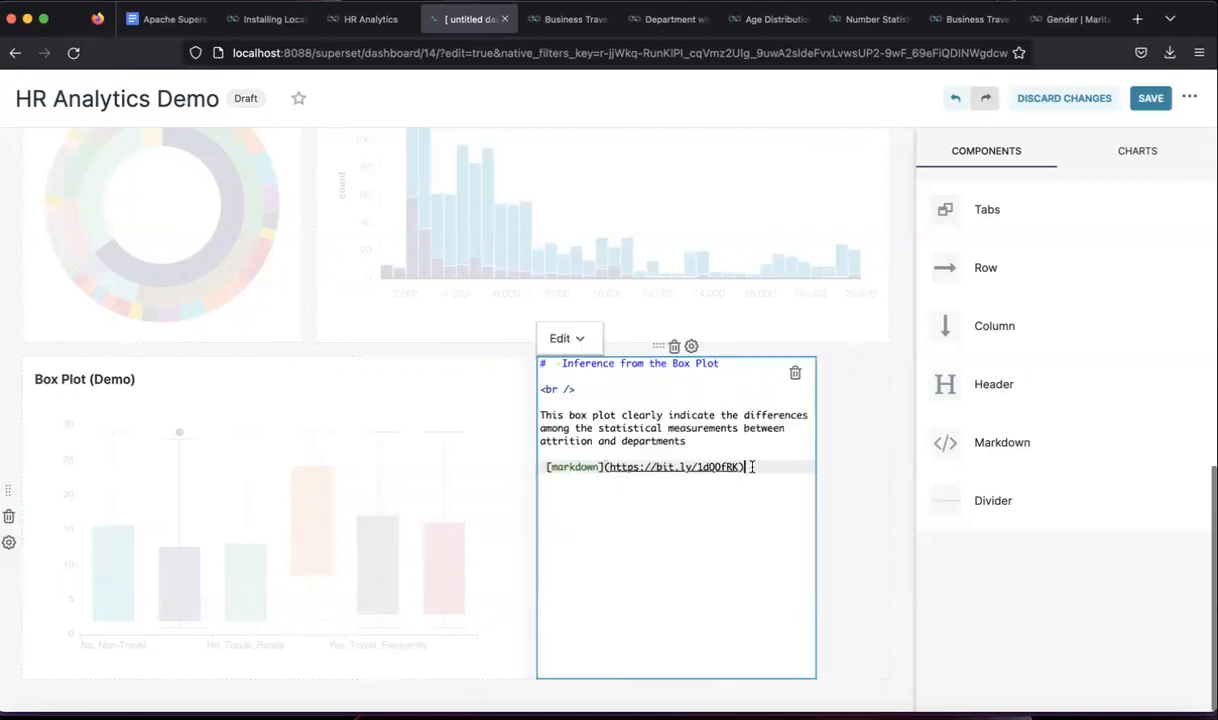
{"action": "left_click_drag", "start_coordinate": [687, 481], "coordinate": [546, 469]}
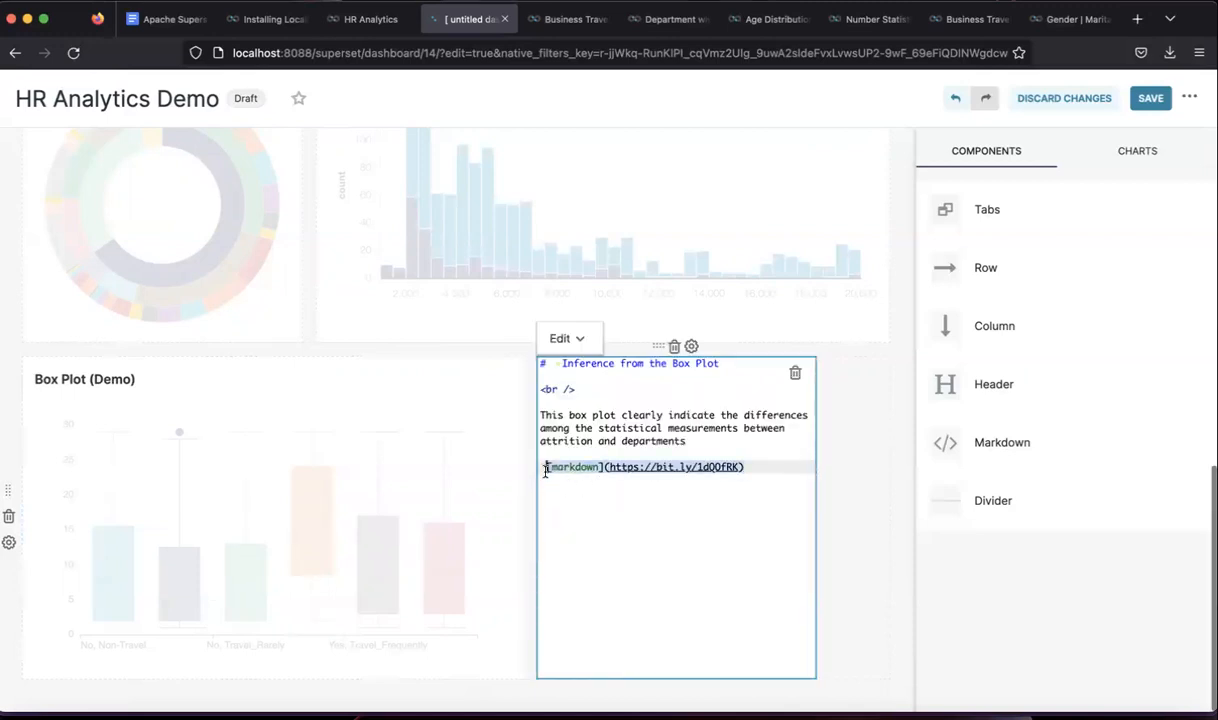
{"action": "left_click", "coordinate": [826, 428]}
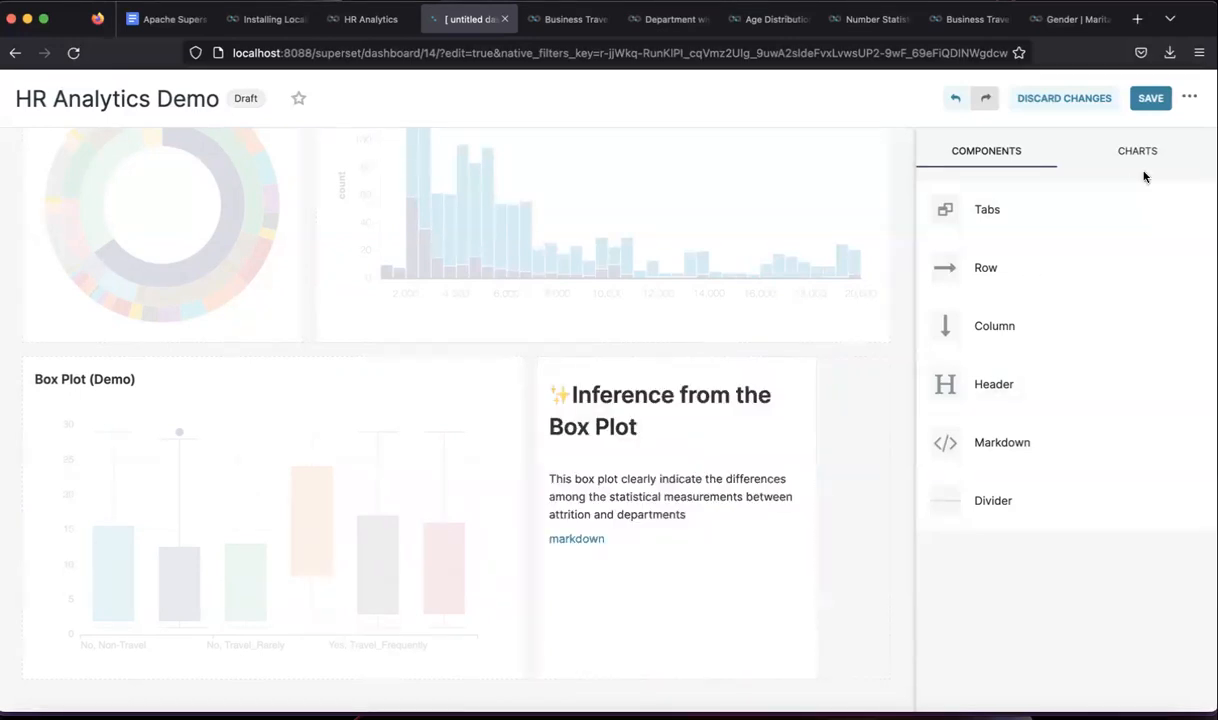
{"action": "left_click", "coordinate": [1147, 105]}
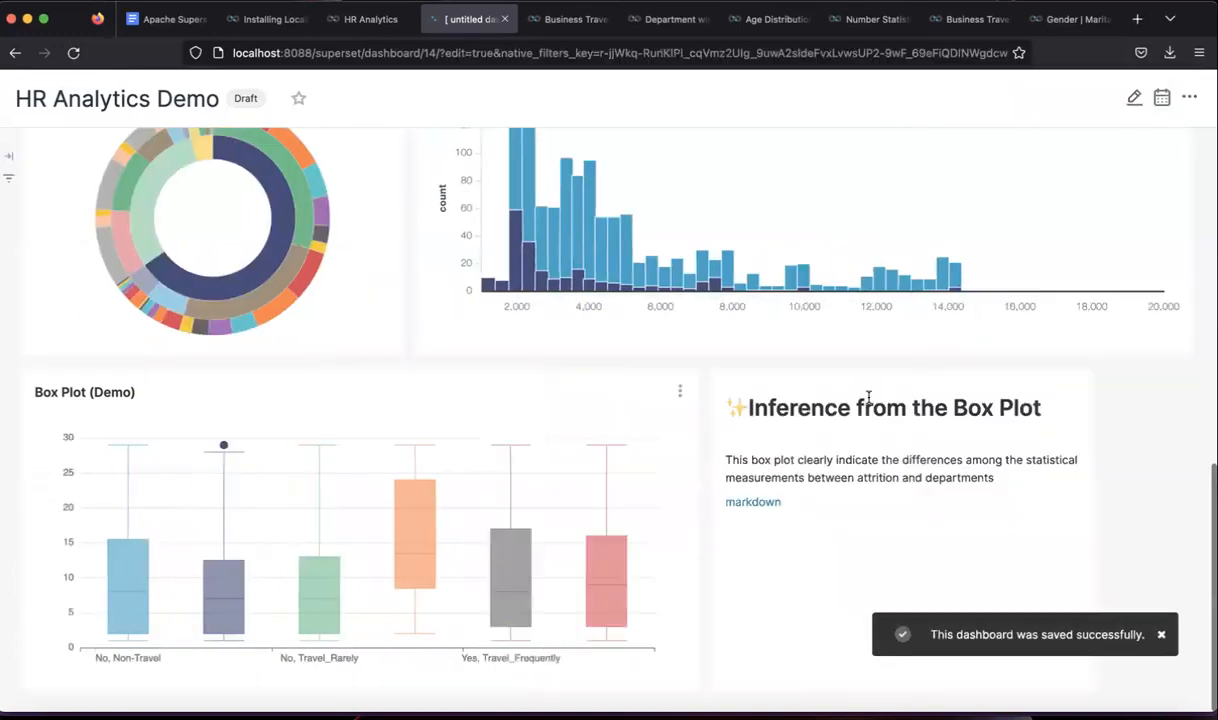
{"action": "scroll", "coordinate": [860, 402], "scroll_direction": "up", "scroll_amount": 10}
{"action": "scroll", "coordinate": [869, 402], "scroll_direction": "up", "scroll_amount": 1}
{"action": "scroll", "coordinate": [869, 400], "scroll_direction": "down", "scroll_amount": 10}
{"action": "scroll", "coordinate": [869, 398], "scroll_direction": "up", "scroll_amount": 10}
{"action": "scroll", "coordinate": [1068, 225], "scroll_direction": "down", "scroll_amount": 1}
{"action": "left_click", "coordinate": [1188, 143]}
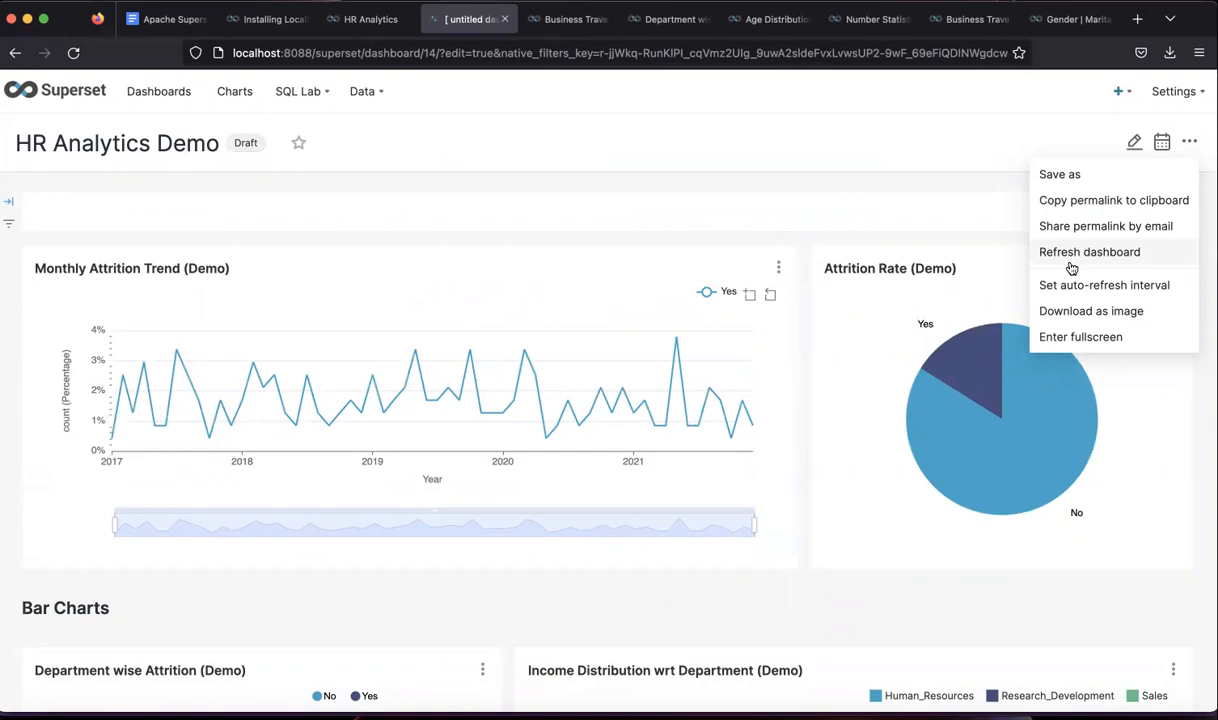
{"action": "left_click", "coordinate": [1070, 264]}
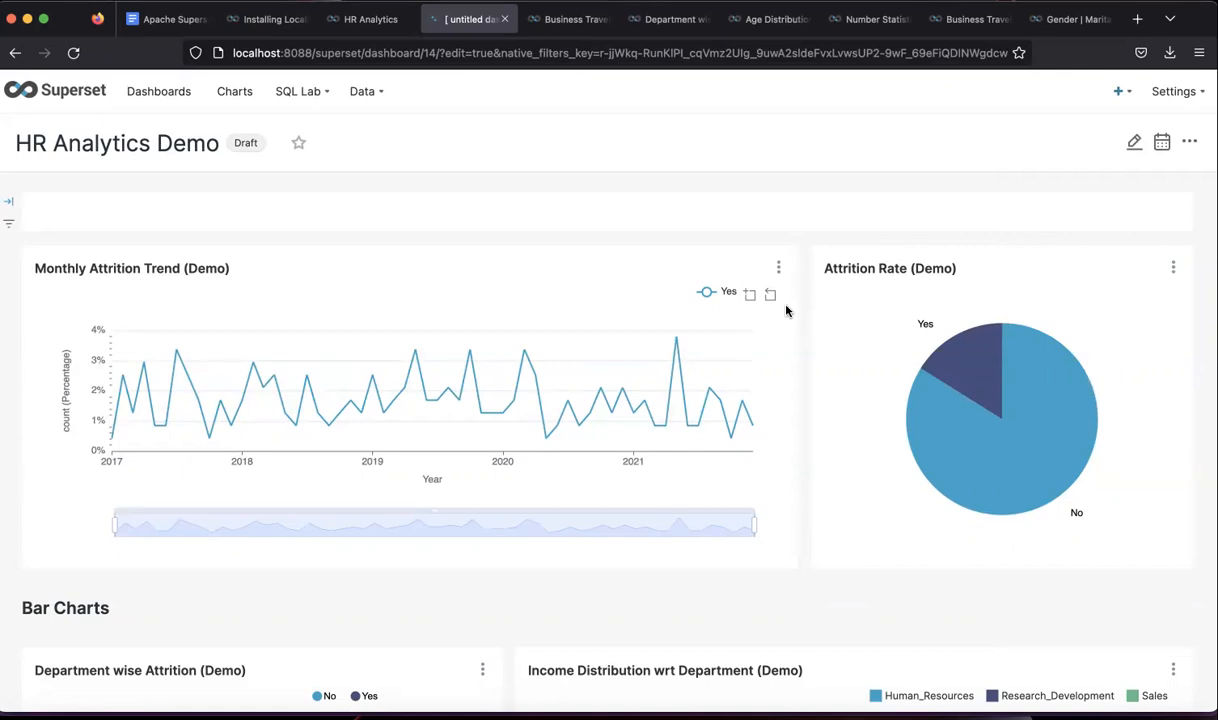
{"action": "scroll", "coordinate": [789, 310], "scroll_direction": "down", "scroll_amount": 2}
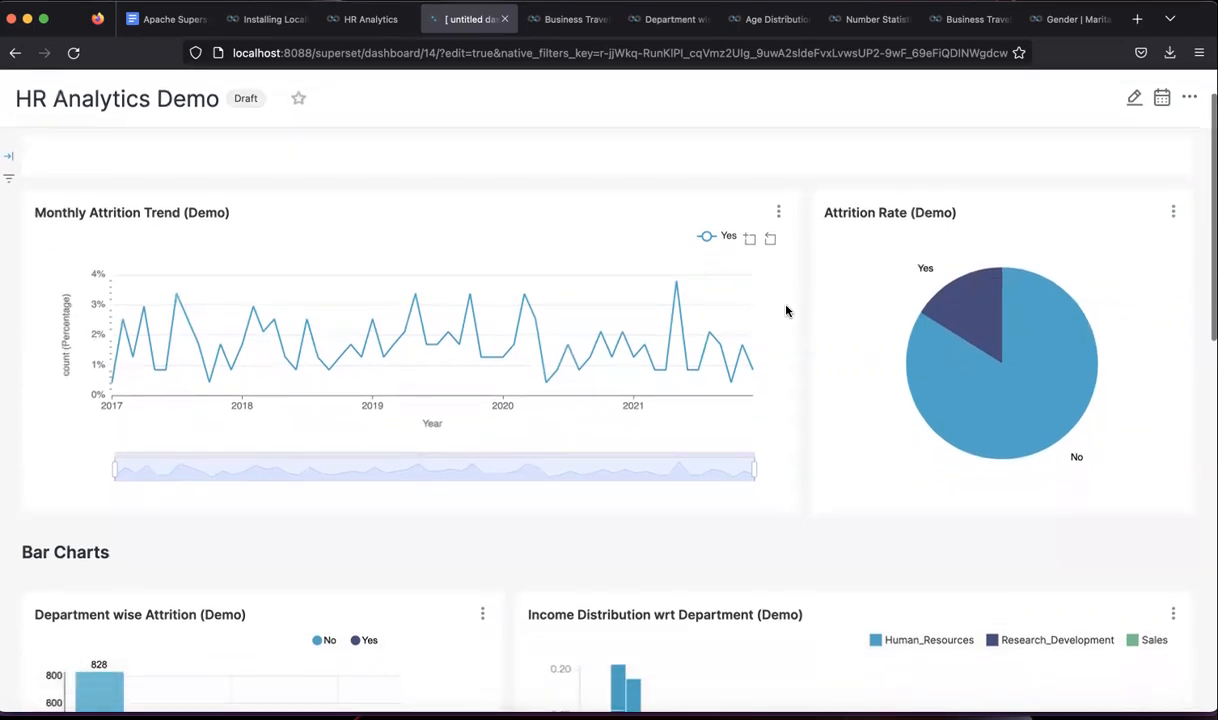
{"action": "scroll", "coordinate": [814, 361], "scroll_direction": "up", "scroll_amount": 3}
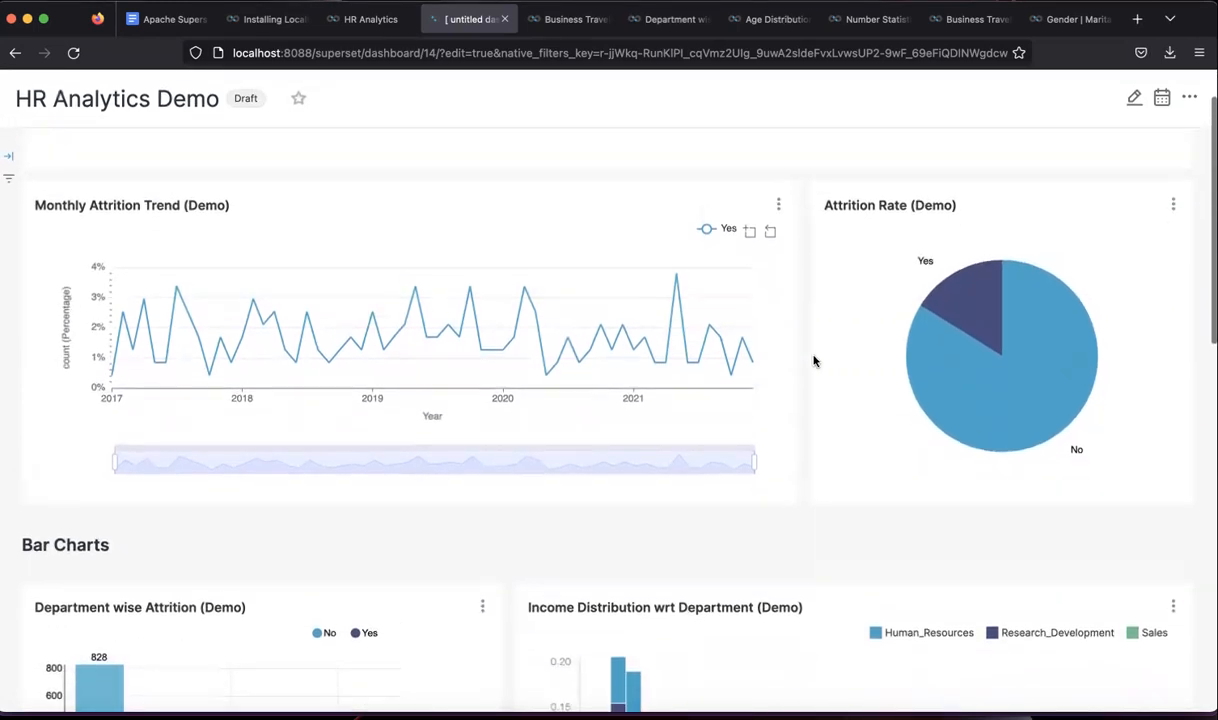
{"action": "scroll", "coordinate": [814, 361], "scroll_direction": "down", "scroll_amount": 1}
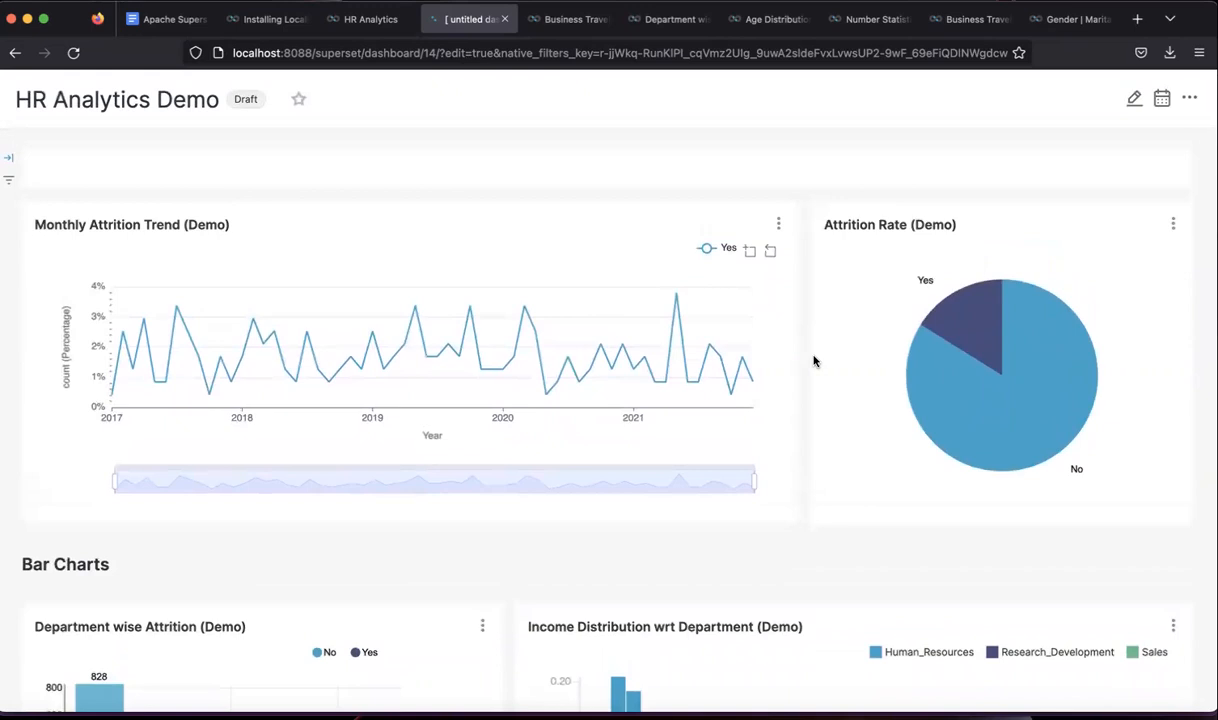
{"action": "scroll", "coordinate": [814, 361], "scroll_direction": "down", "scroll_amount": 10}
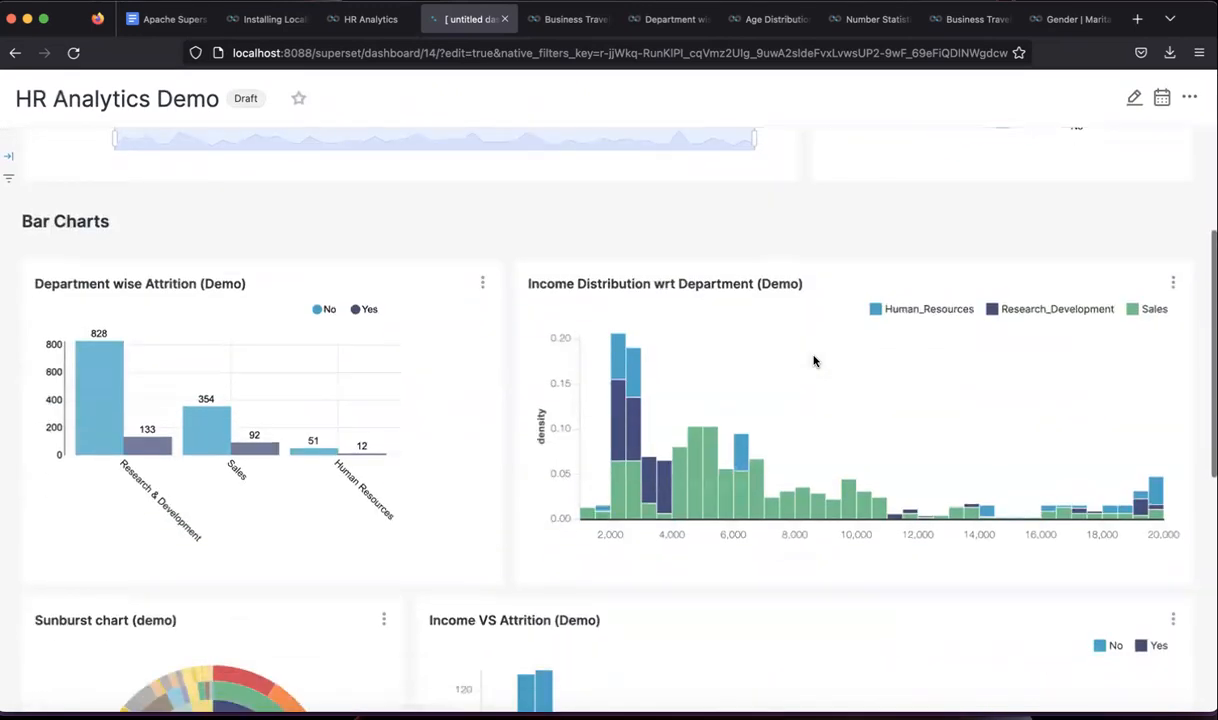
{"action": "scroll", "coordinate": [814, 361], "scroll_direction": "down", "scroll_amount": 15}
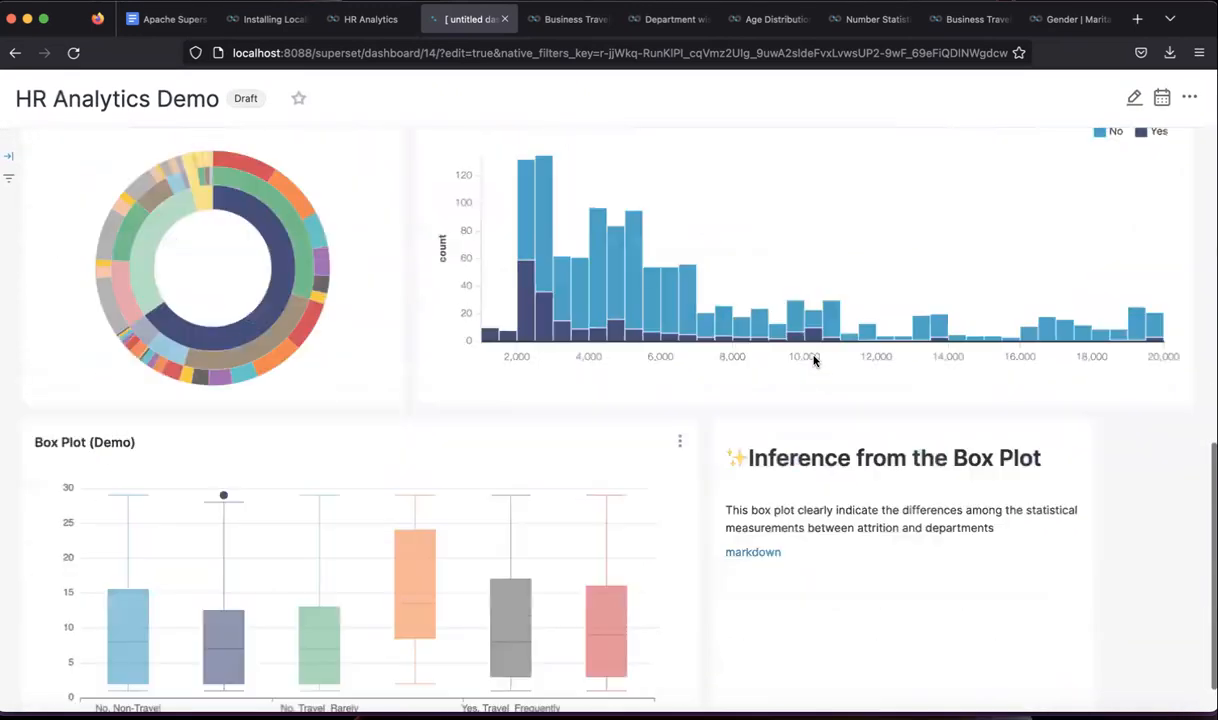
{"action": "scroll", "coordinate": [814, 361], "scroll_direction": "up", "scroll_amount": 20}
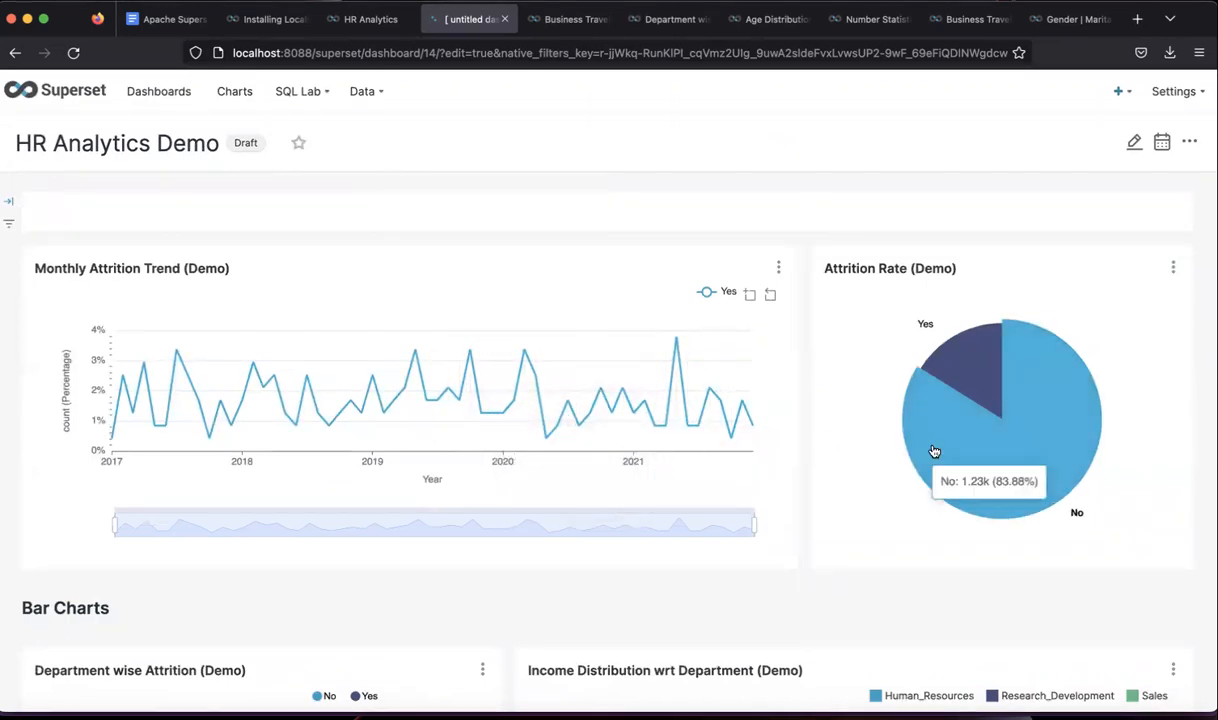
{"action": "scroll", "coordinate": [843, 516], "scroll_direction": "down", "scroll_amount": 5}
{"action": "scroll", "coordinate": [430, 448], "scroll_direction": "down", "scroll_amount": 1}
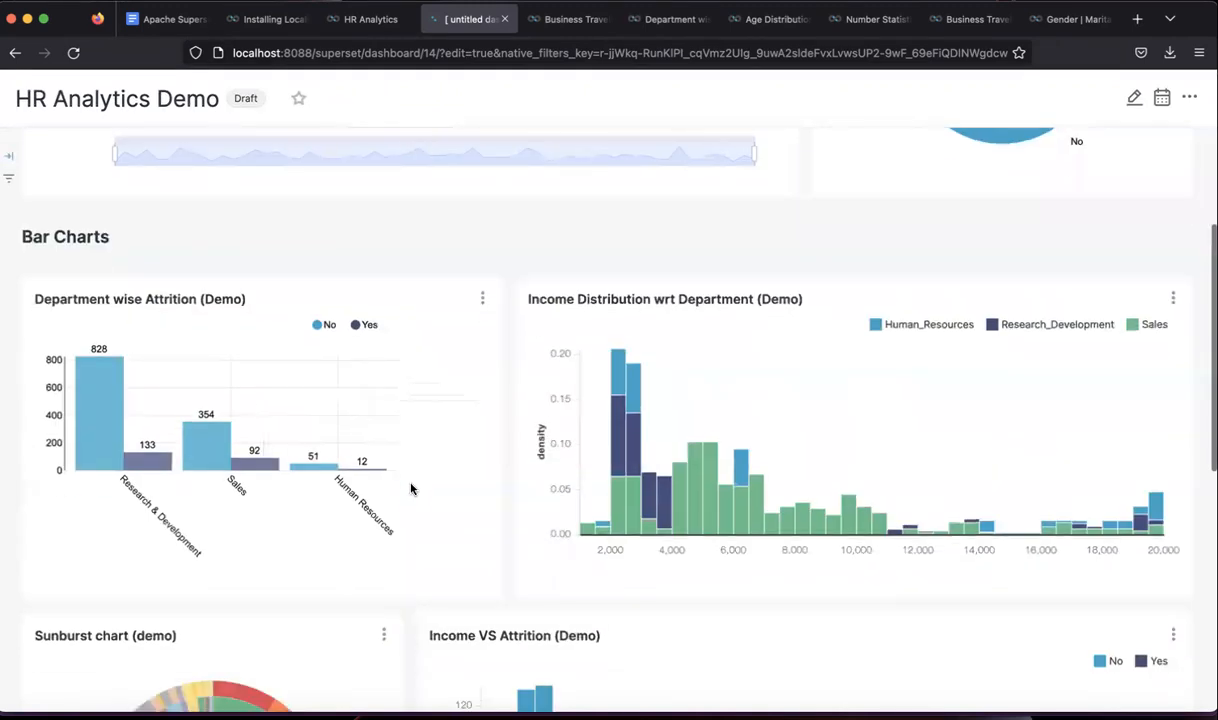
{"action": "scroll", "coordinate": [531, 529], "scroll_direction": "down", "scroll_amount": 8}
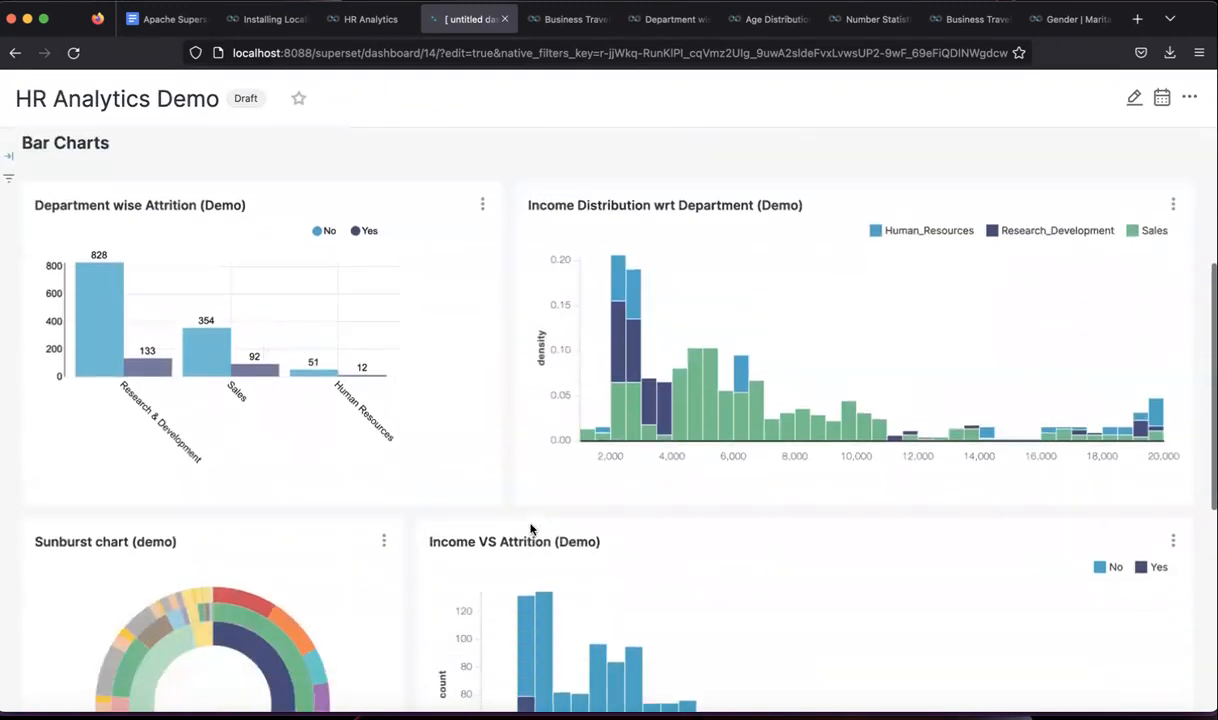
{"action": "scroll", "coordinate": [531, 529], "scroll_direction": "down", "scroll_amount": 1}
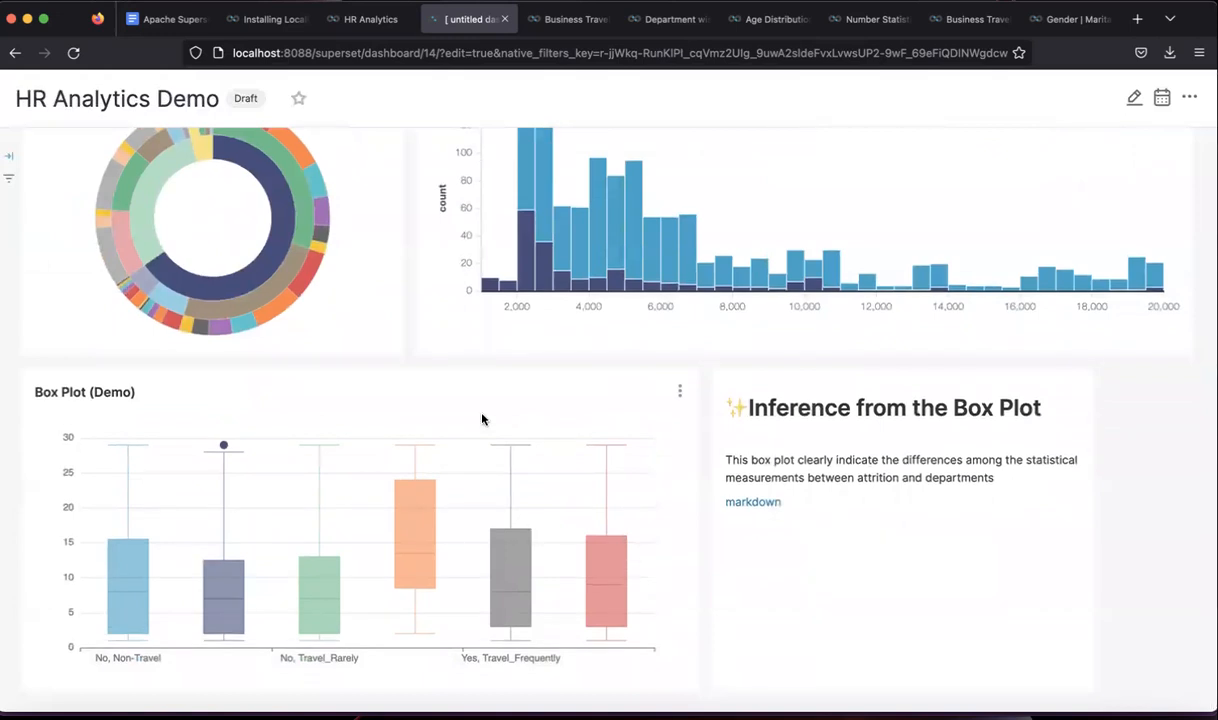
{"action": "scroll", "coordinate": [482, 419], "scroll_direction": "up", "scroll_amount": 10}
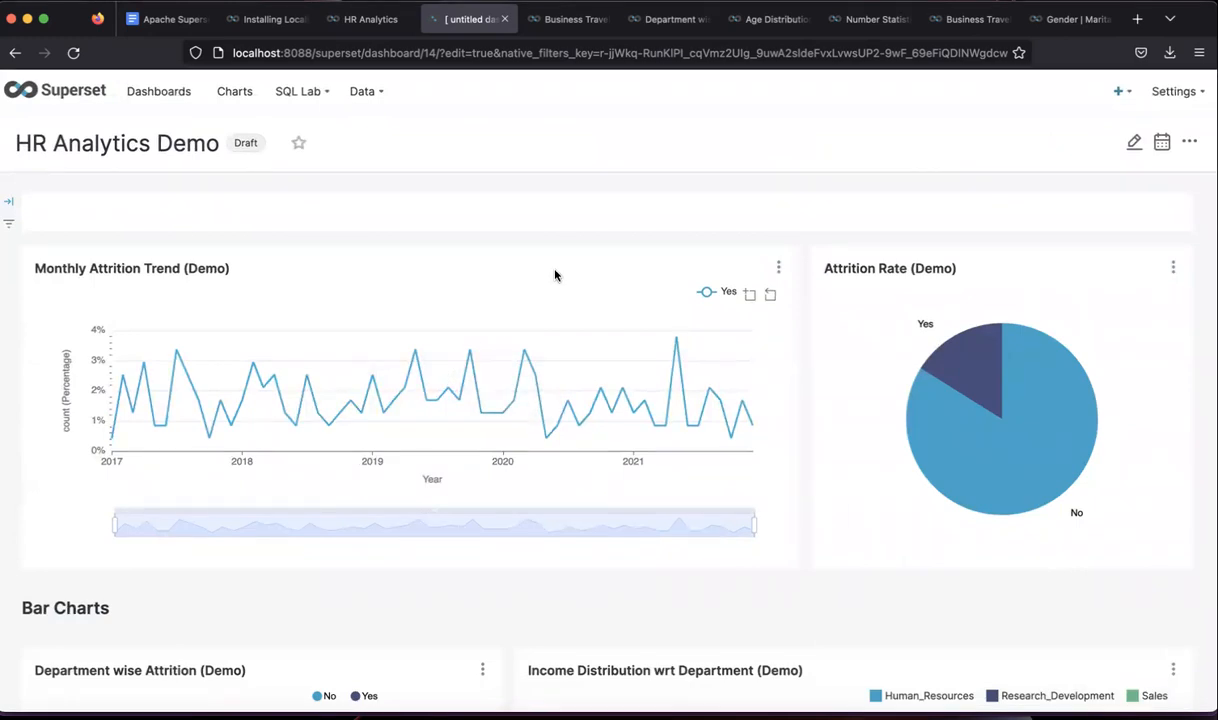
- View the Monthly Attrition Trend chart in Explore, then go to the Dashboards list
{"action": "left_click", "coordinate": [777, 266]}
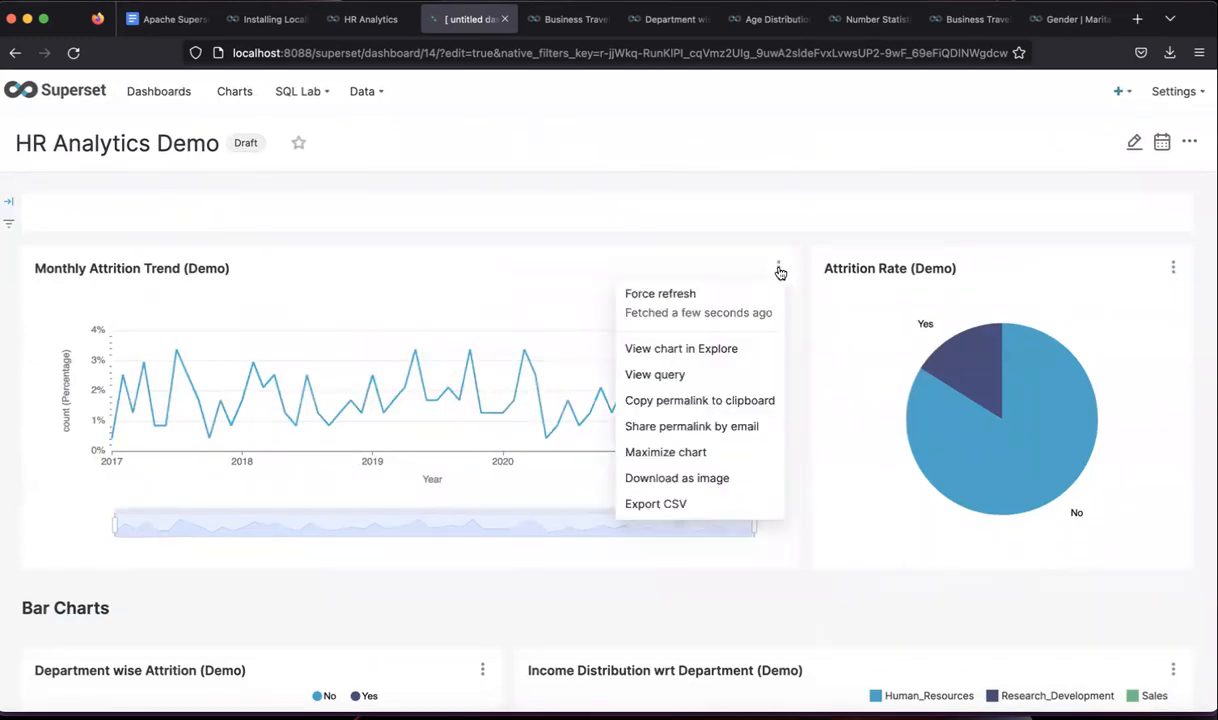
{"action": "left_click", "coordinate": [660, 346]}
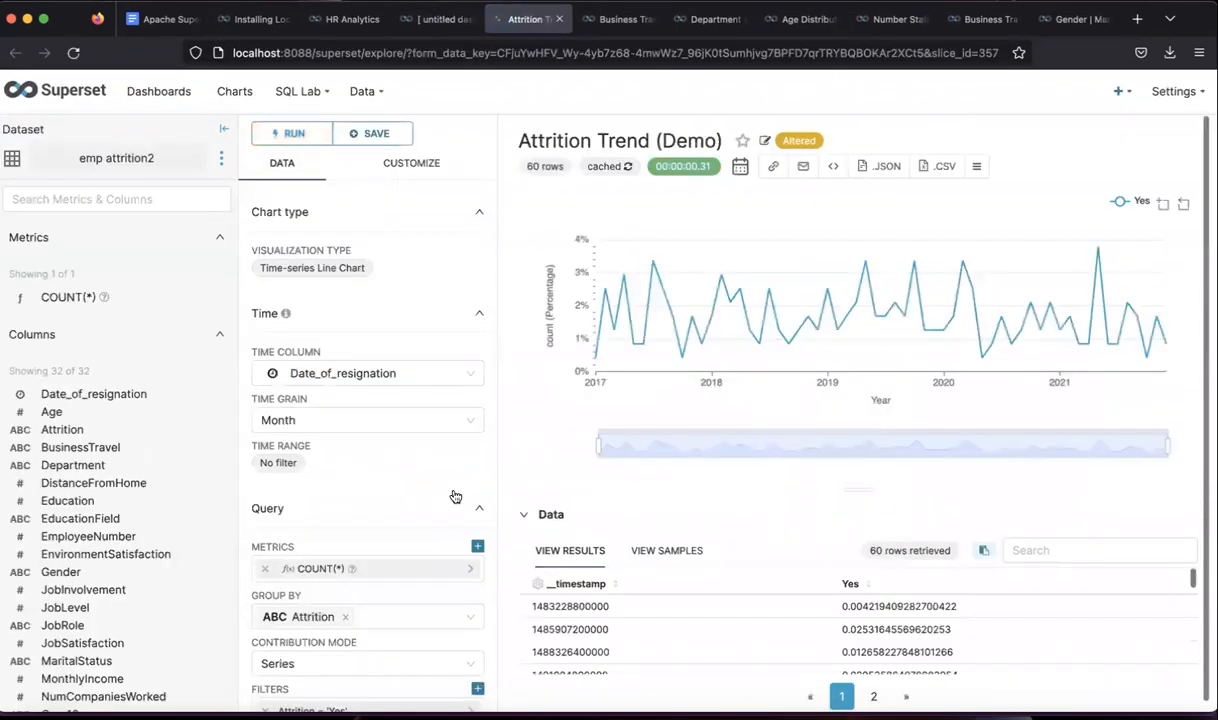
{"action": "scroll", "coordinate": [415, 514], "scroll_direction": "down", "scroll_amount": 3}
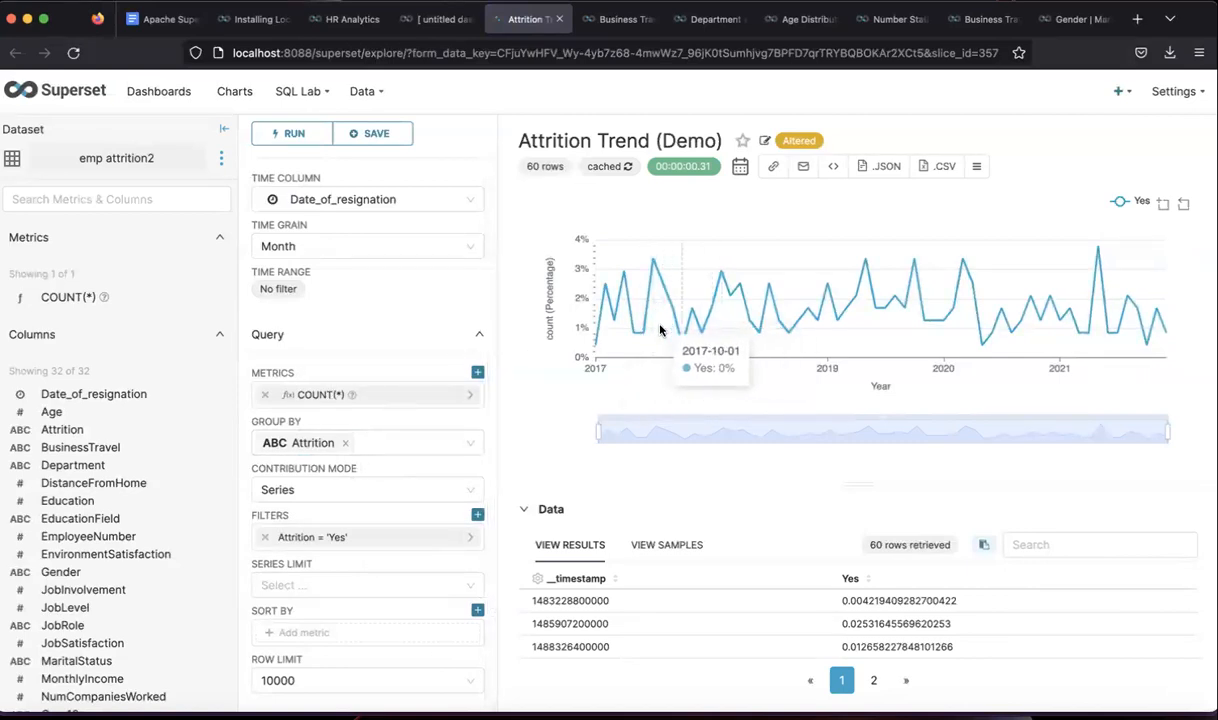
{"action": "scroll", "coordinate": [451, 288], "scroll_direction": "up", "scroll_amount": 3}
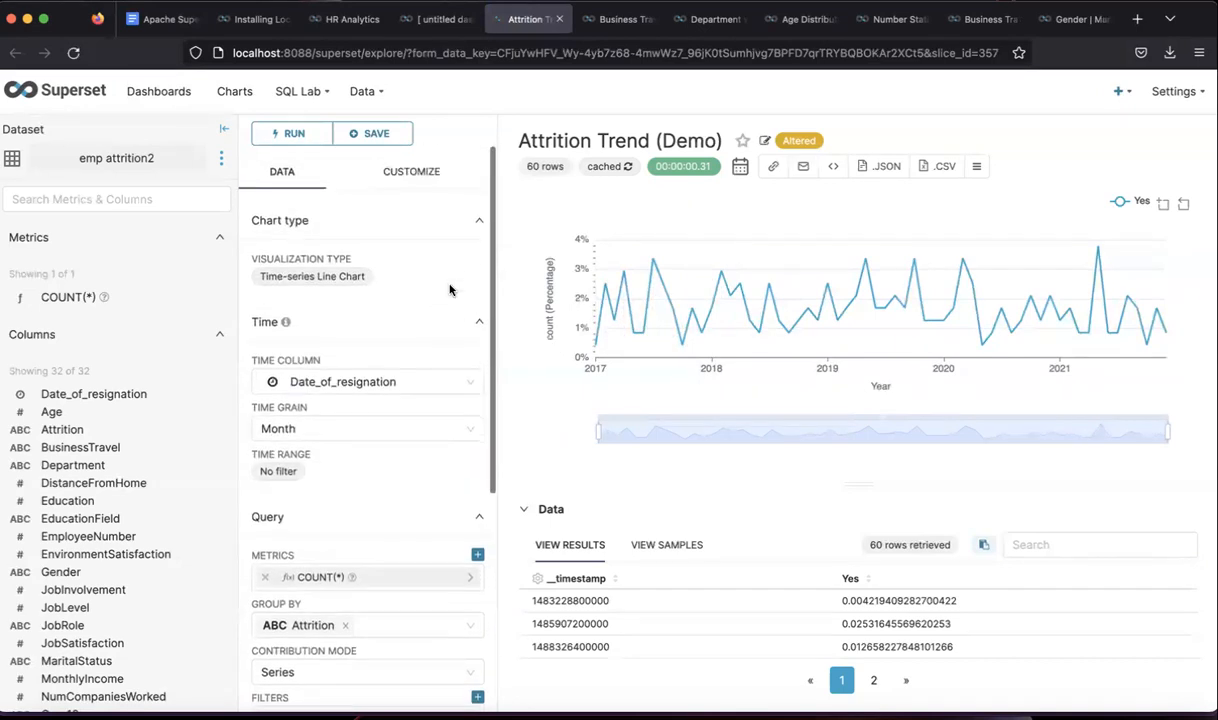
{"action": "left_click", "coordinate": [176, 104]}
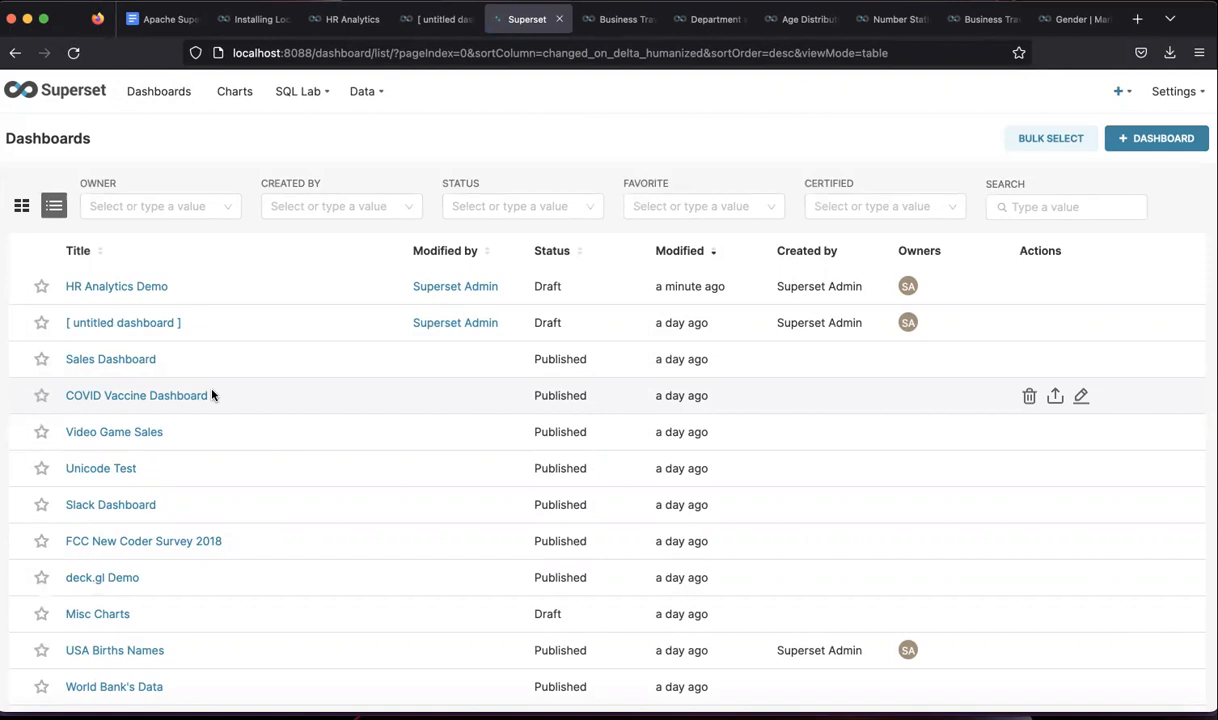
{"action": "left_click", "coordinate": [121, 364]}
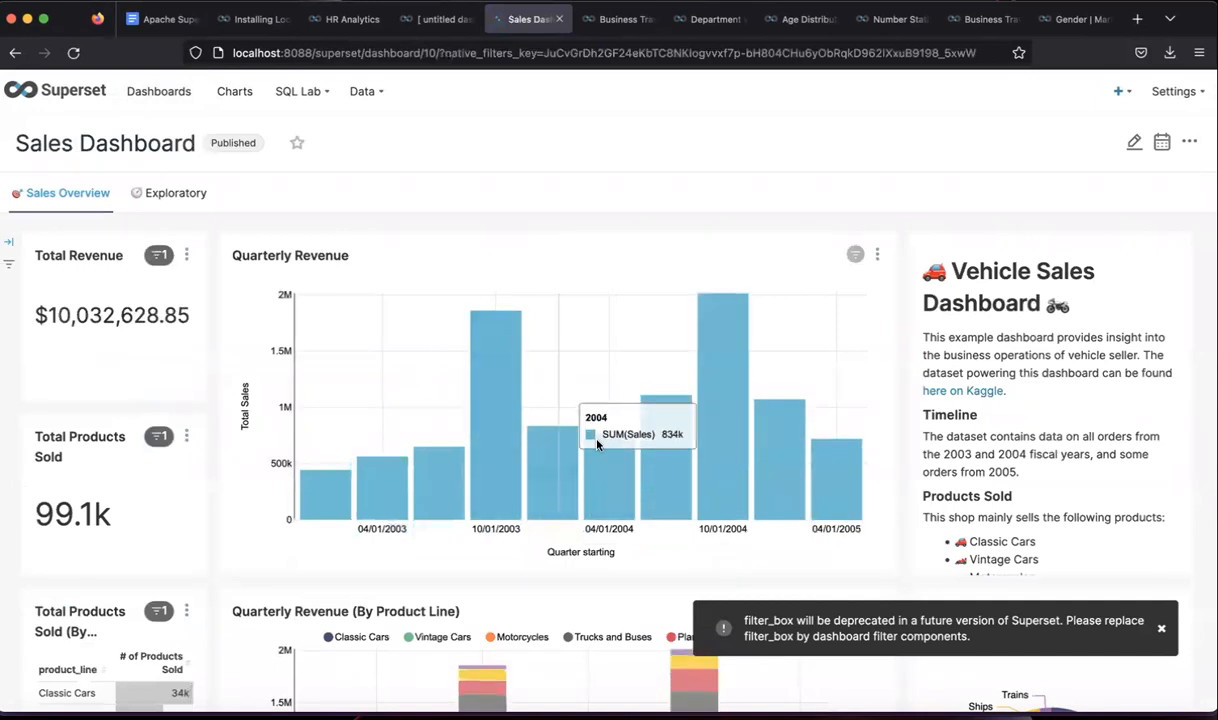
{"action": "scroll", "coordinate": [598, 443], "scroll_direction": "down", "scroll_amount": 2}
{"action": "scroll", "coordinate": [598, 443], "scroll_direction": "down", "scroll_amount": 4}
{"action": "mouse_move", "coordinate": [583, 520]}
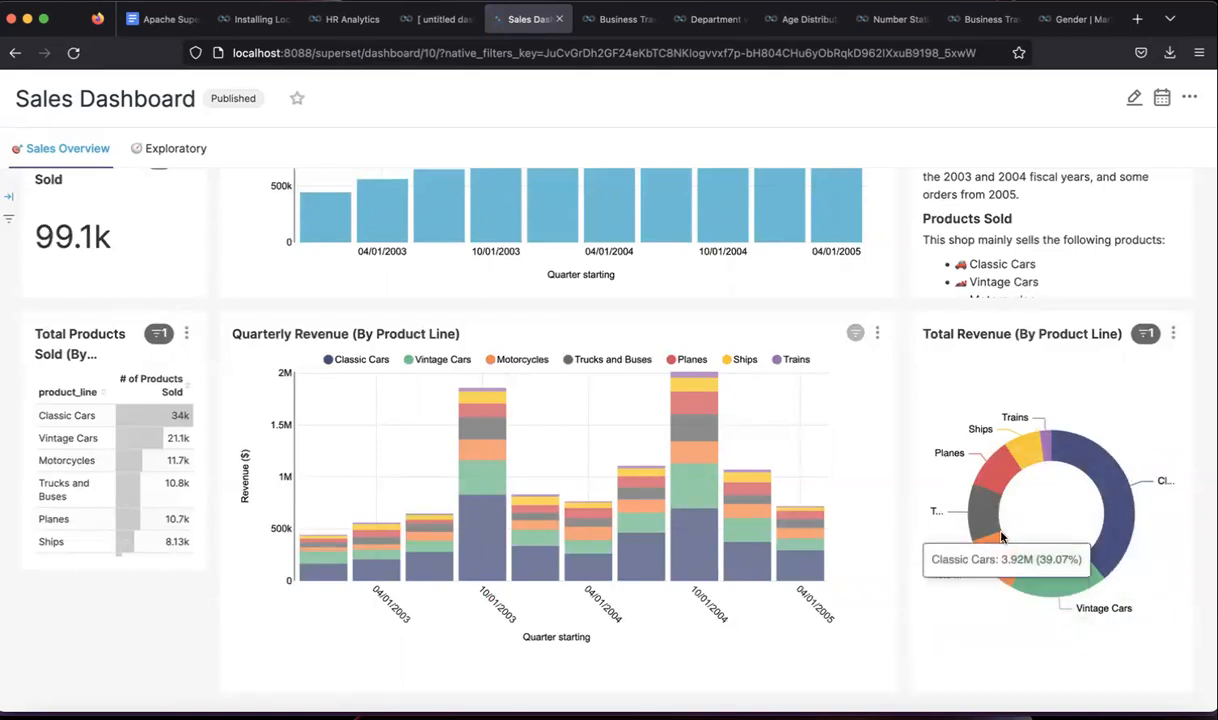
{"action": "mouse_move", "coordinate": [1052, 576]}
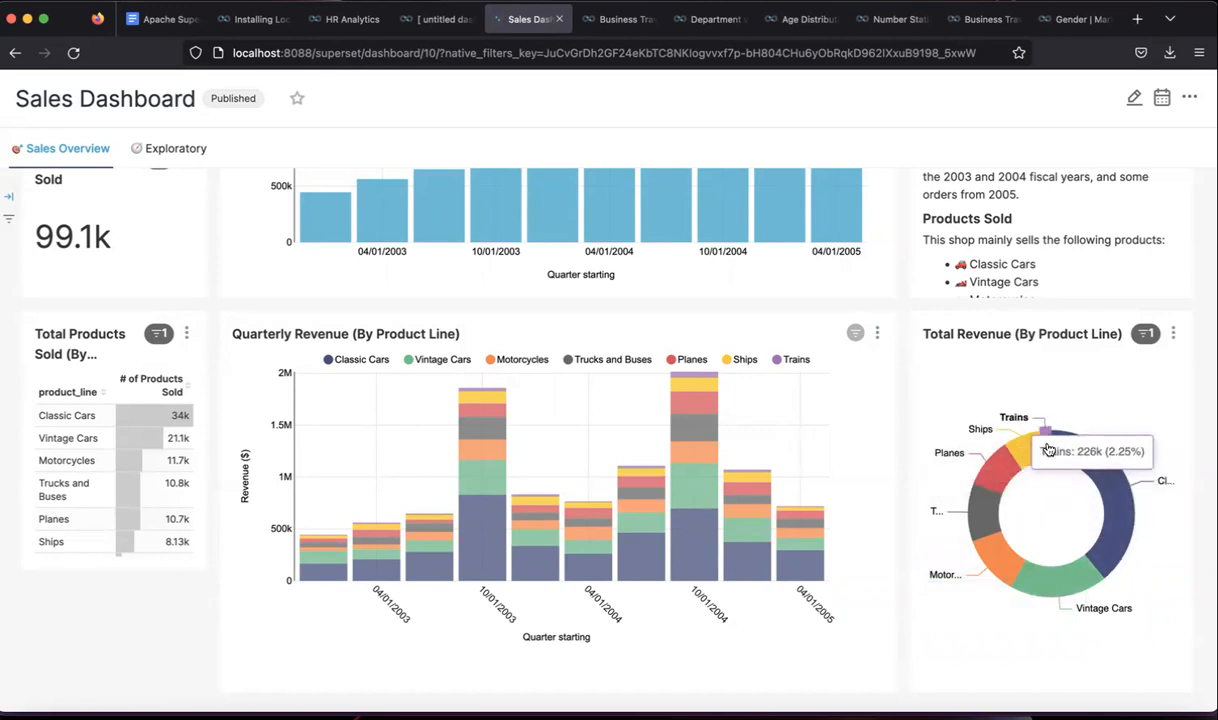
{"action": "left_click", "coordinate": [1174, 334]}
{"action": "left_click", "coordinate": [1085, 416]}
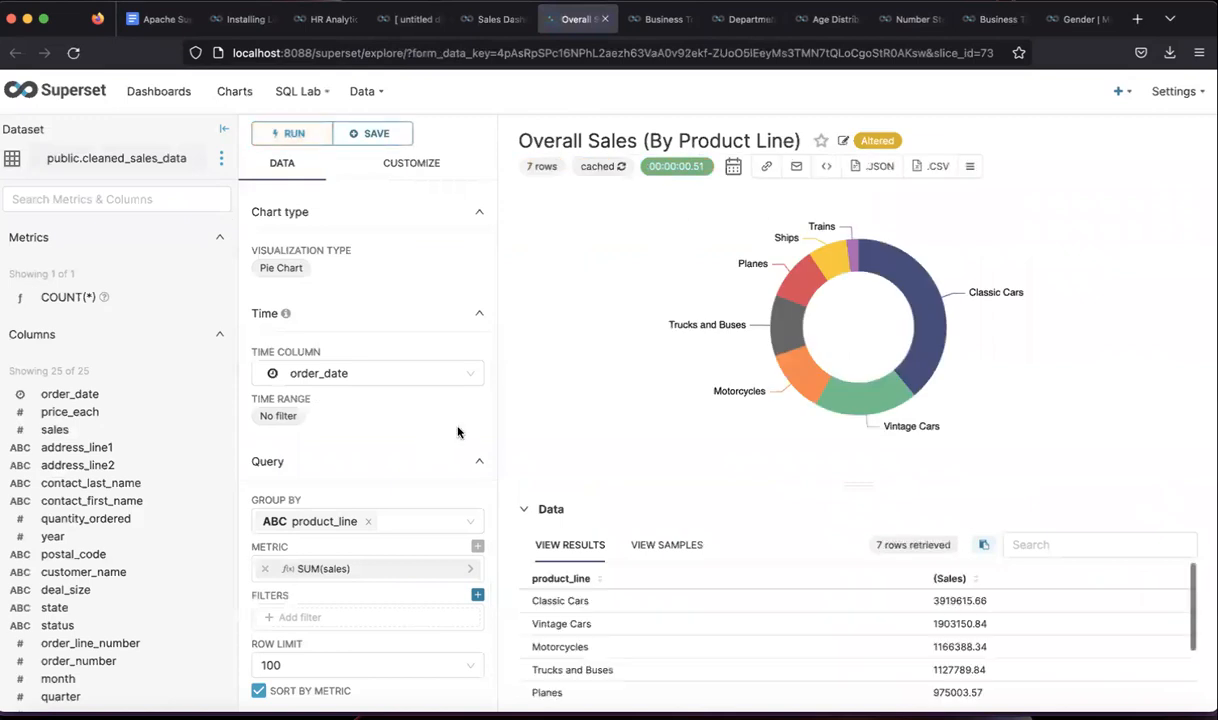
{"action": "scroll", "coordinate": [428, 434], "scroll_direction": "down", "scroll_amount": 1}
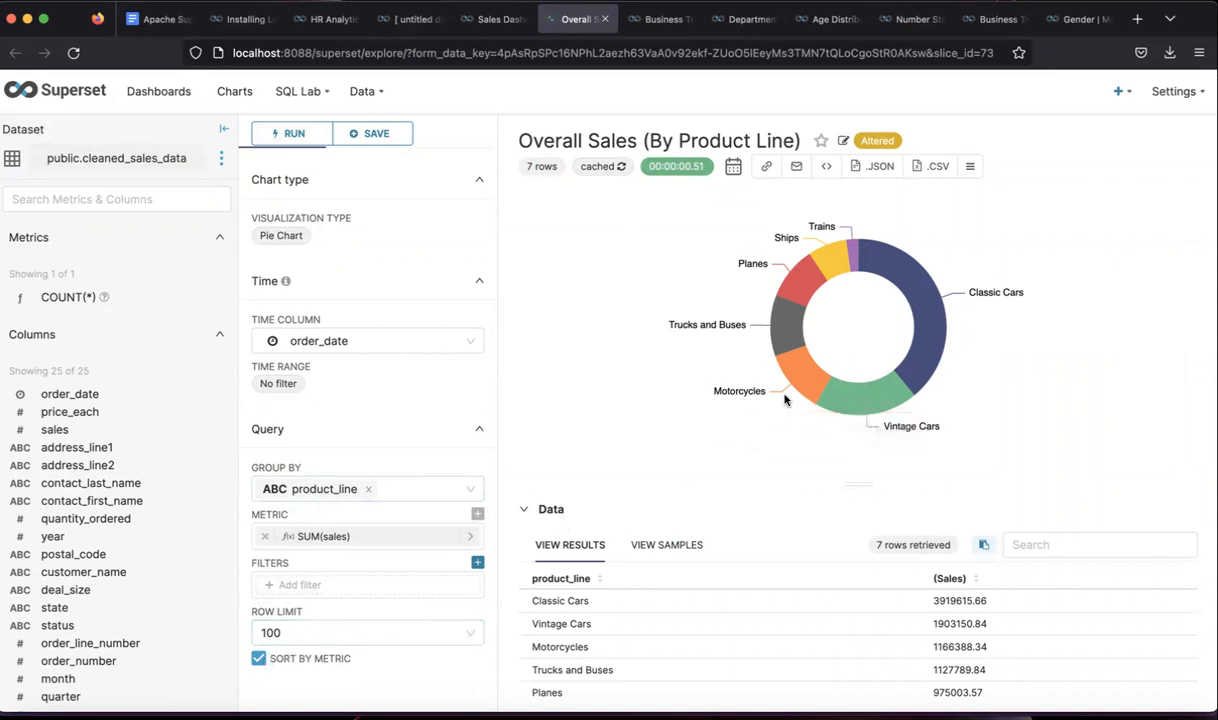
{"action": "scroll", "coordinate": [440, 350], "scroll_direction": "up", "scroll_amount": 1}
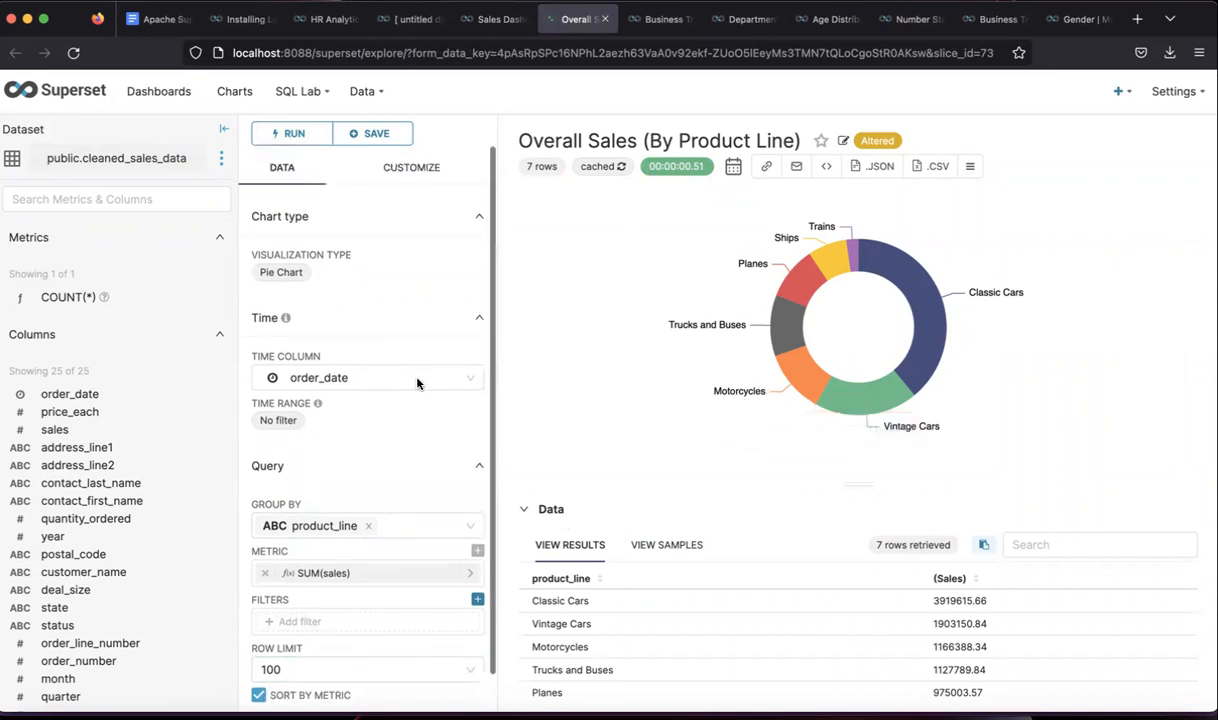
{"action": "left_click", "coordinate": [139, 103]}
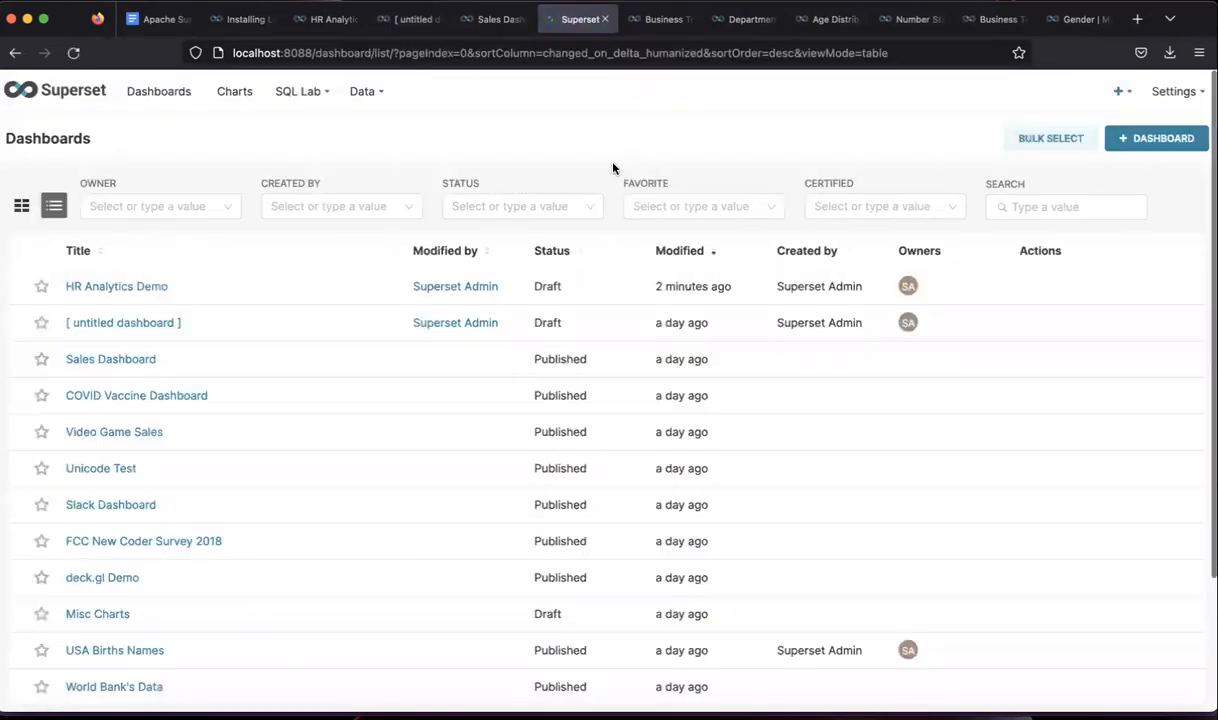